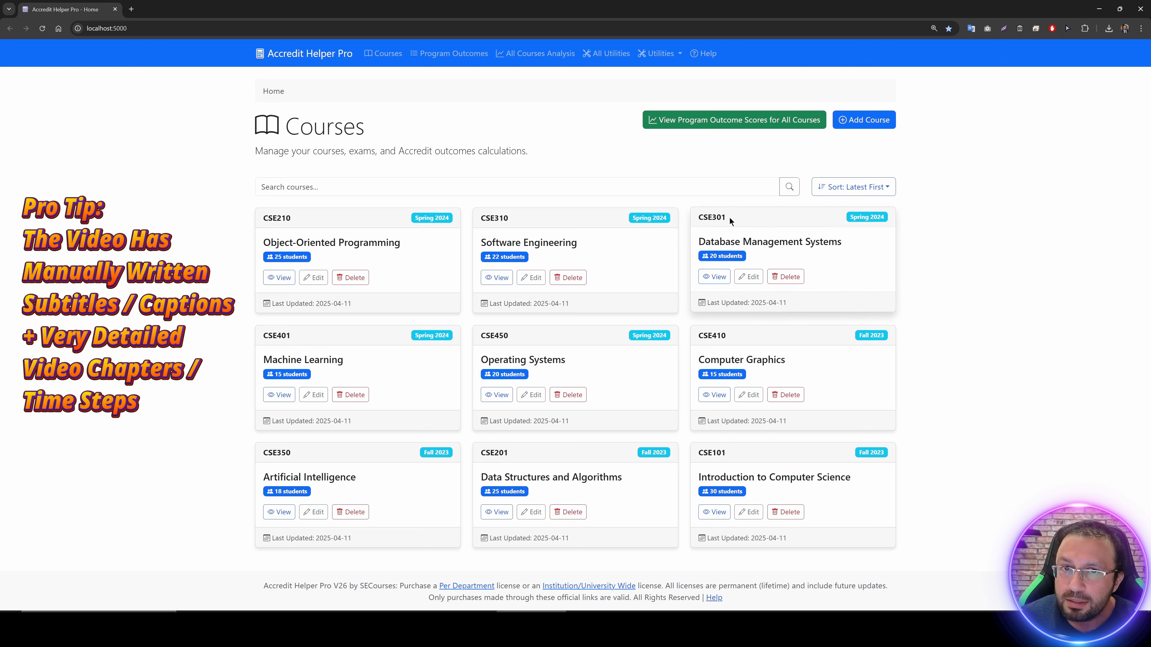
Step: Look over the course cards' codes and semesters and the sort options available for the course list
{"action": "left_click_drag", "start_coordinate": [730, 221], "coordinate": [698, 218]}
{"action": "left_click", "coordinate": [880, 218]}
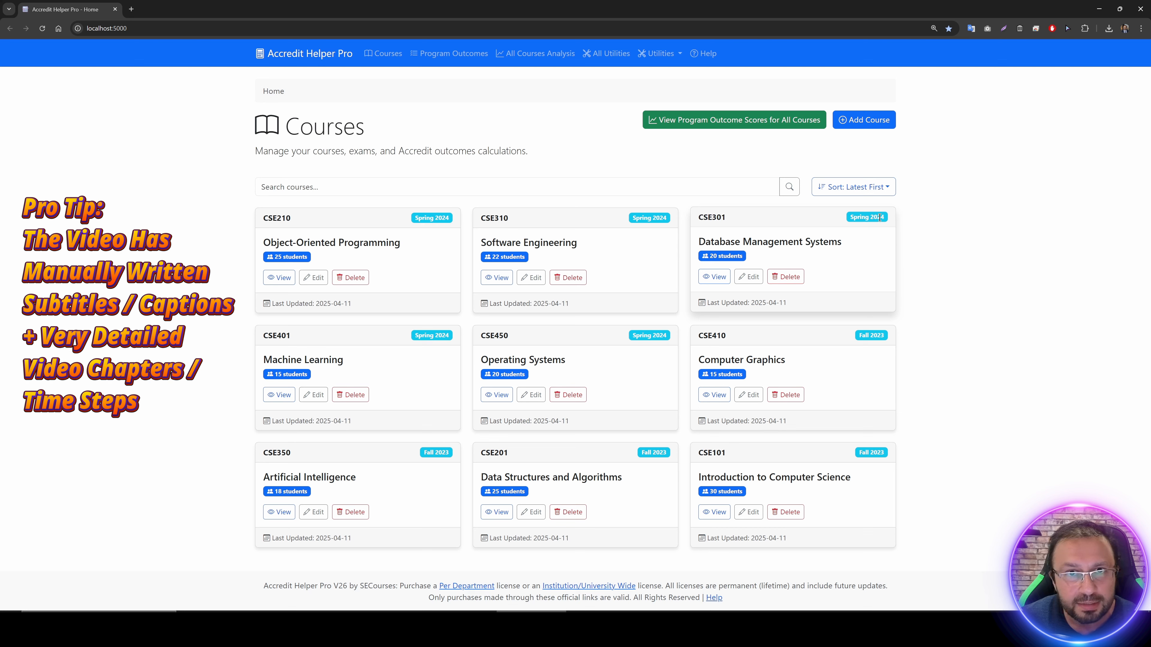
{"action": "left_click_drag", "start_coordinate": [881, 217], "coordinate": [859, 217]}
{"action": "left_click", "coordinate": [731, 222]}
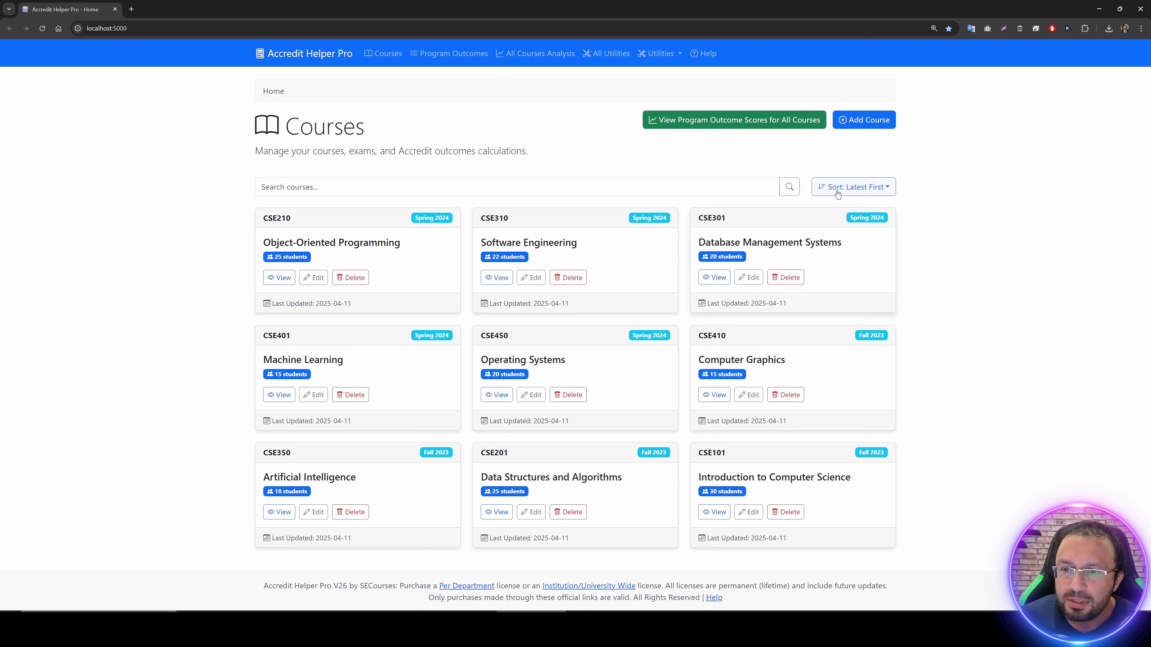
{"action": "left_click", "coordinate": [853, 187]}
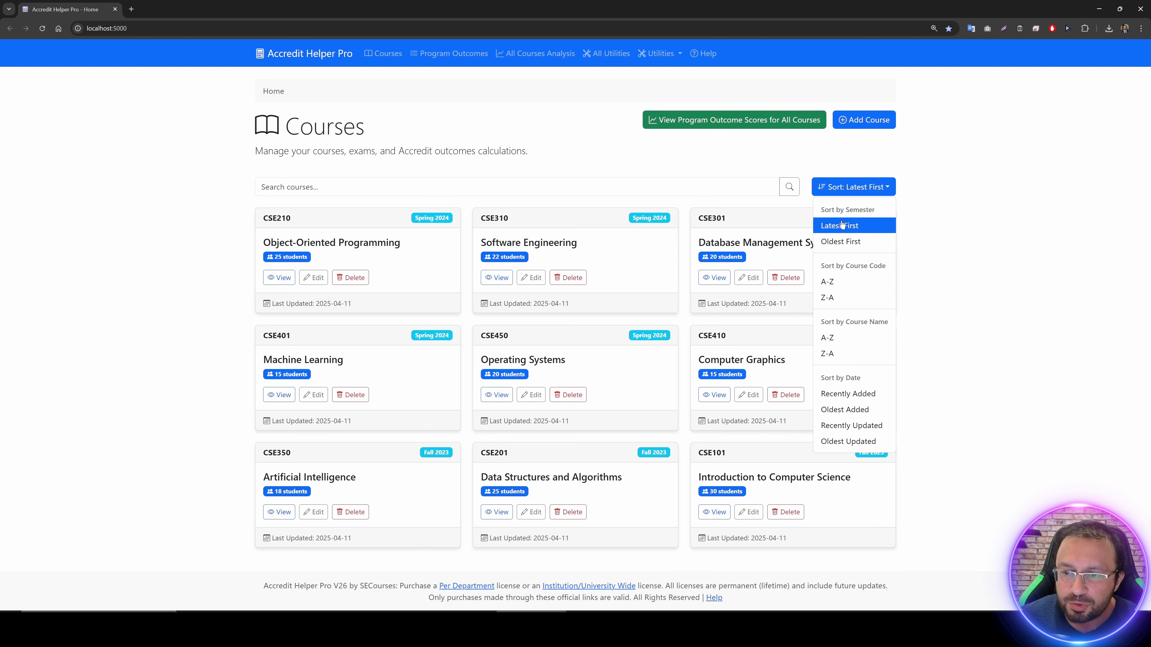
{"action": "left_click", "coordinate": [964, 289]}
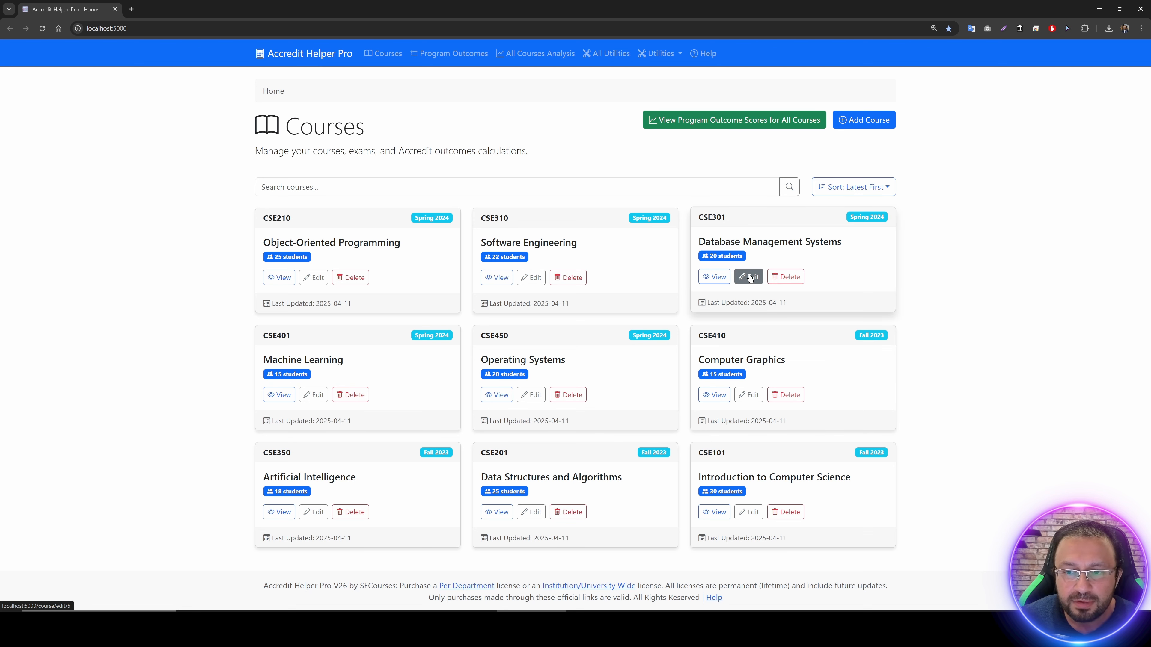
Step: View the CSE301 Database Management Systems course and examine its exams' maximum scores and weights
{"action": "left_click", "coordinate": [715, 278]}
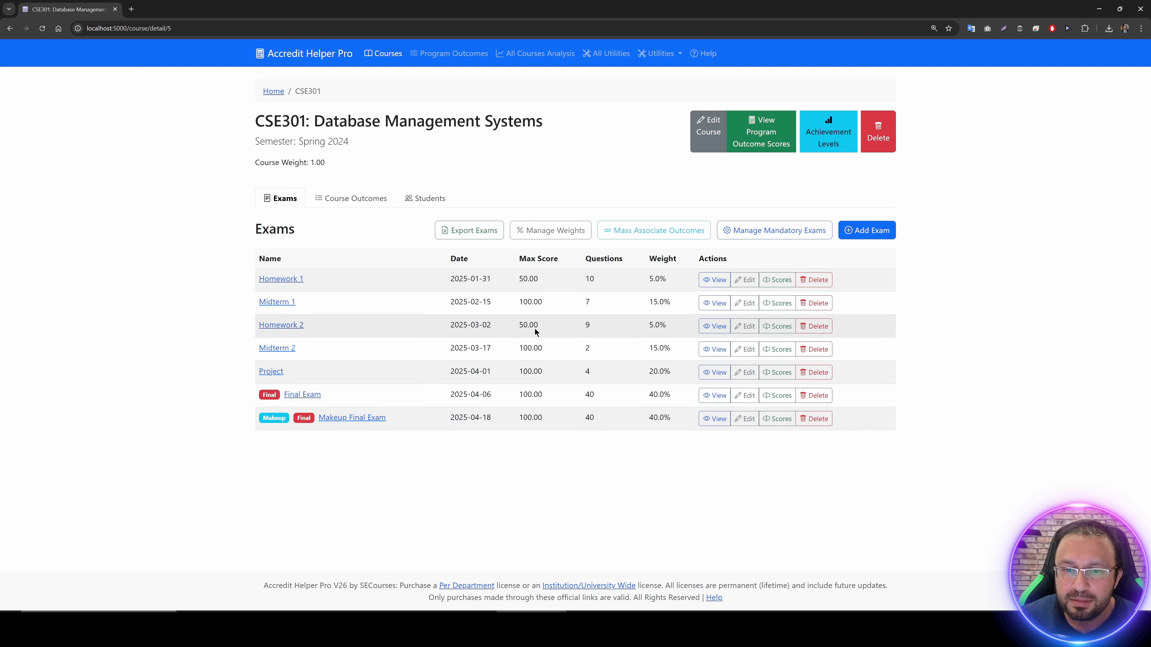
{"action": "left_click_drag", "start_coordinate": [554, 259], "coordinate": [526, 258]}
{"action": "left_click_drag", "start_coordinate": [648, 259], "coordinate": [669, 256]}
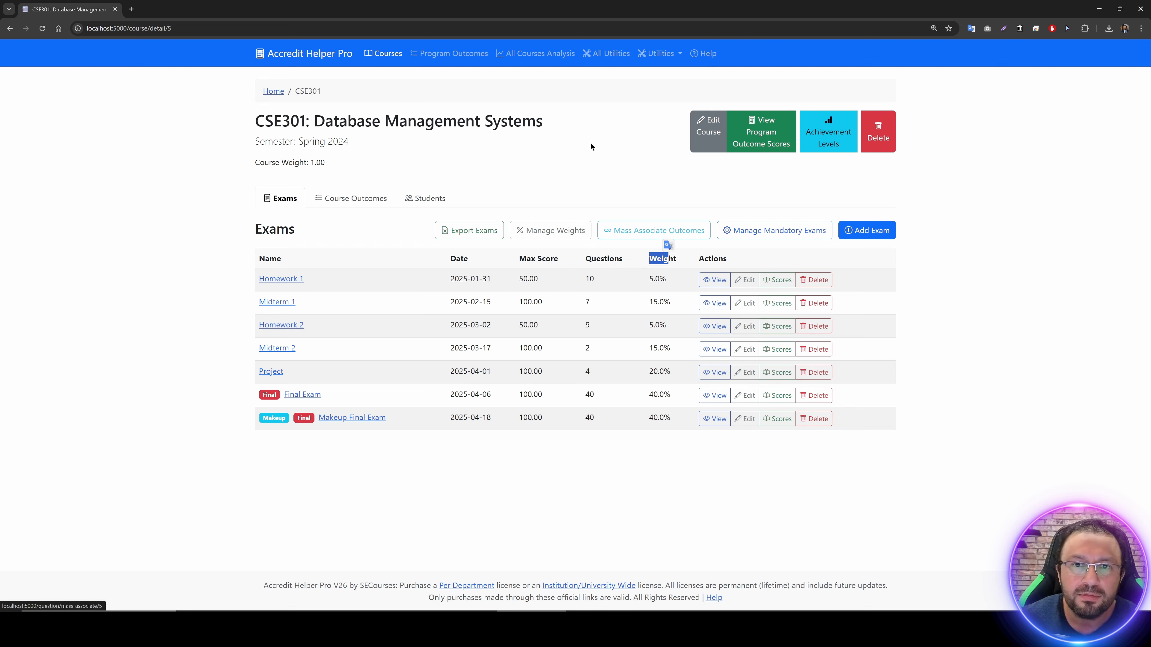
Step: Open the analysis of all courses and examine the program outcome scores, course weights, achievement levels and display options
{"action": "left_click", "coordinate": [537, 56]}
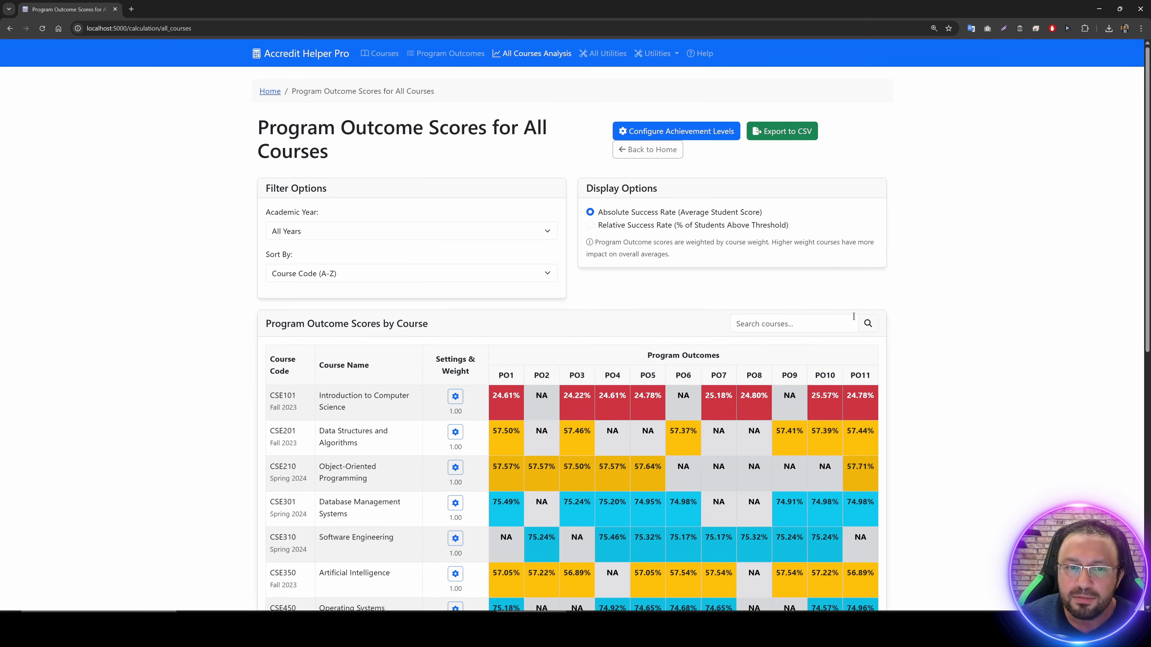
{"action": "scroll", "coordinate": [867, 324], "scroll_direction": "down", "scroll_amount": 3}
{"action": "scroll", "coordinate": [866, 324], "scroll_direction": "down", "scroll_amount": 2}
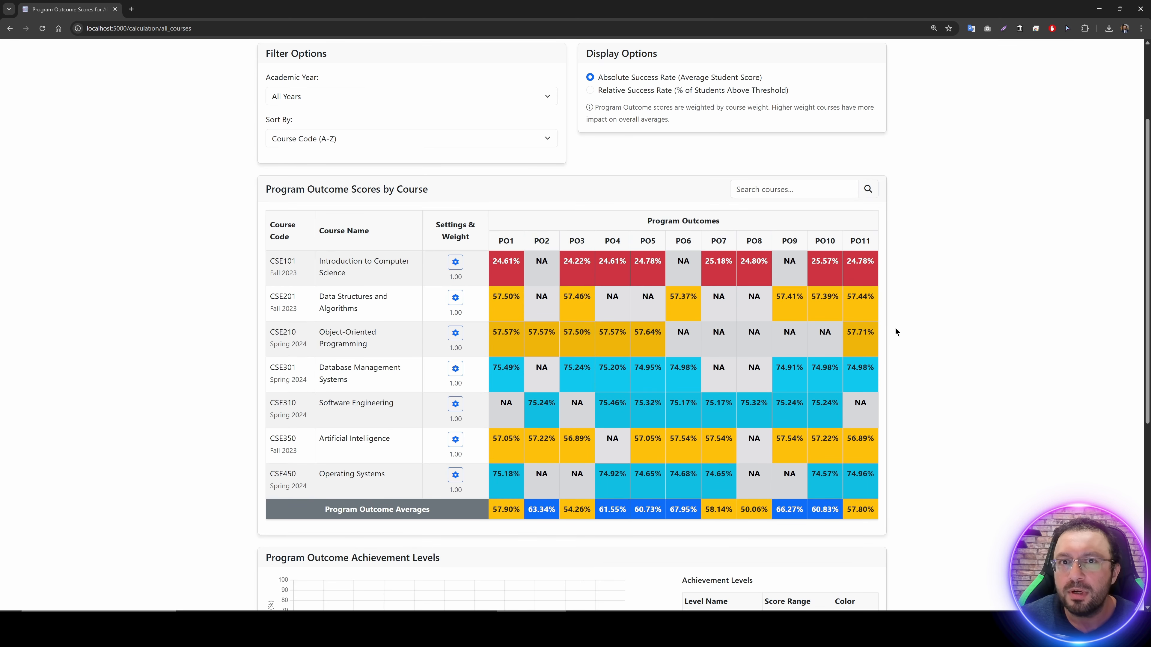
{"action": "scroll", "coordinate": [895, 329], "scroll_direction": "down", "scroll_amount": 2}
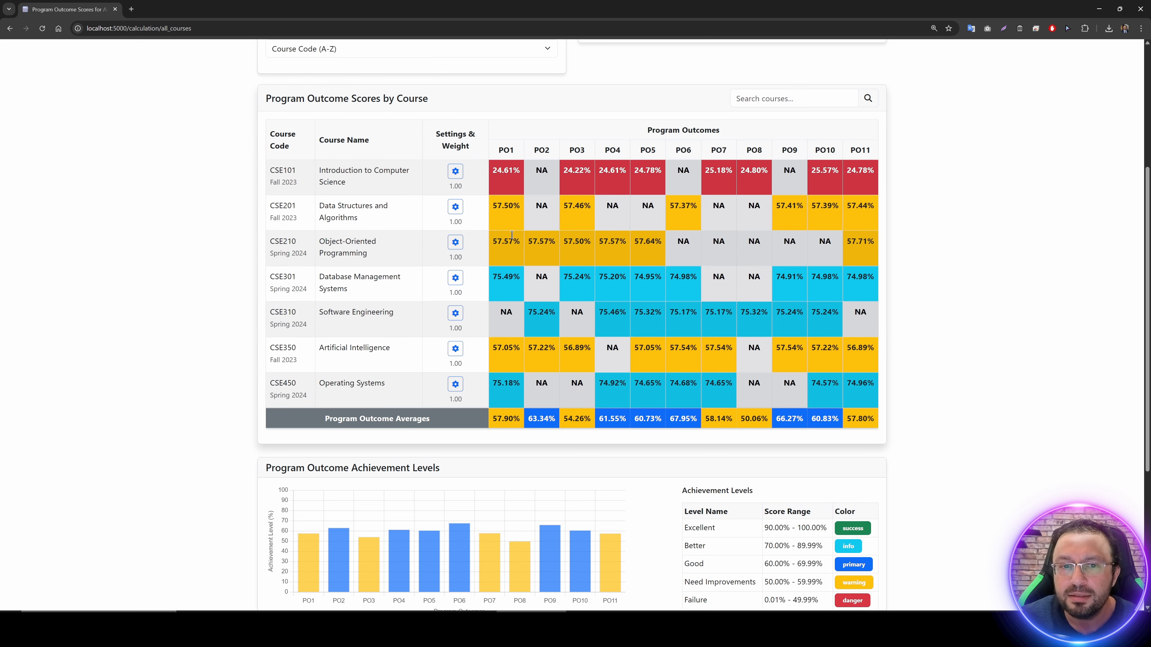
{"action": "left_click_drag", "start_coordinate": [463, 186], "coordinate": [447, 189]}
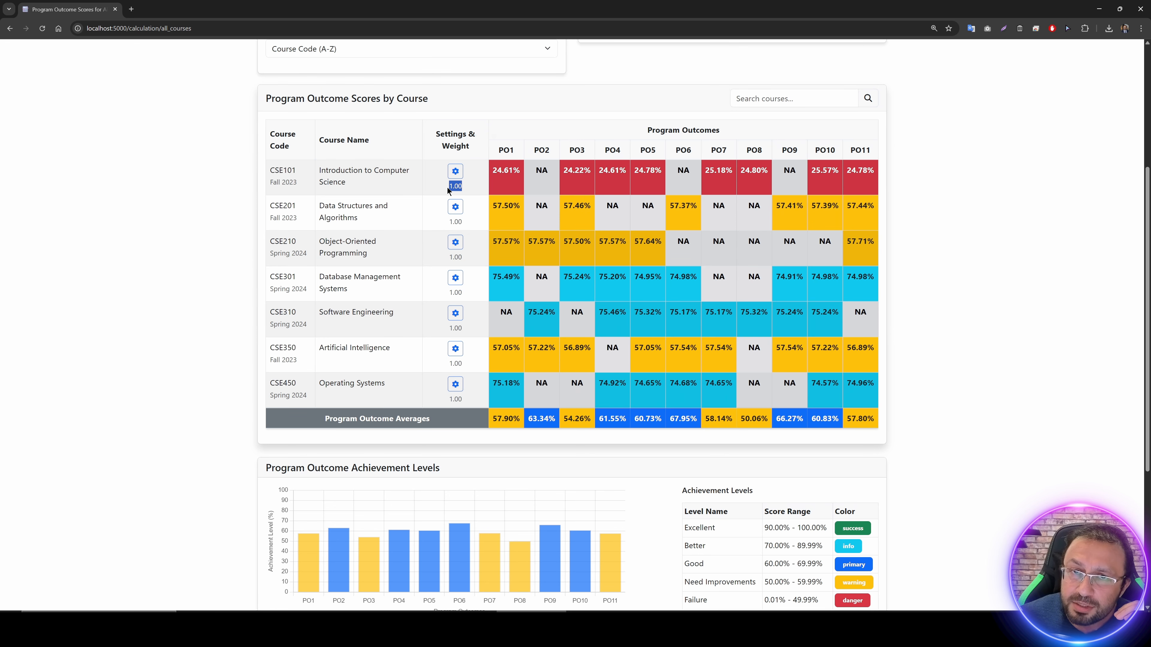
{"action": "scroll", "coordinate": [490, 220], "scroll_direction": "down", "scroll_amount": 1}
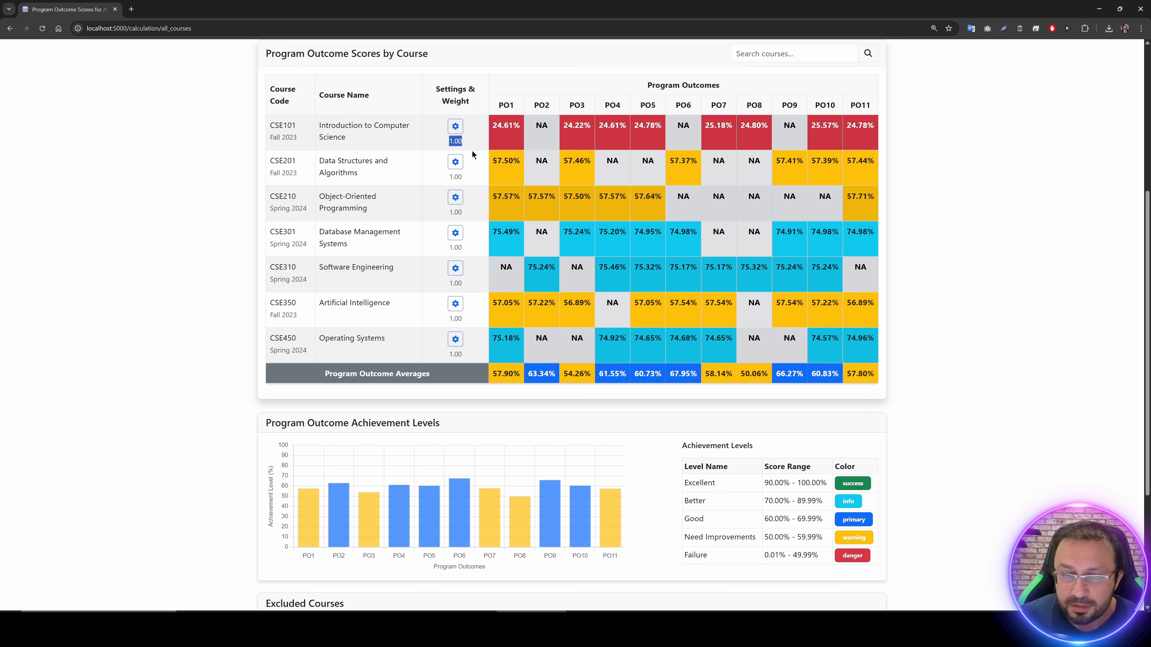
{"action": "scroll", "coordinate": [476, 210], "scroll_direction": "down", "scroll_amount": 4}
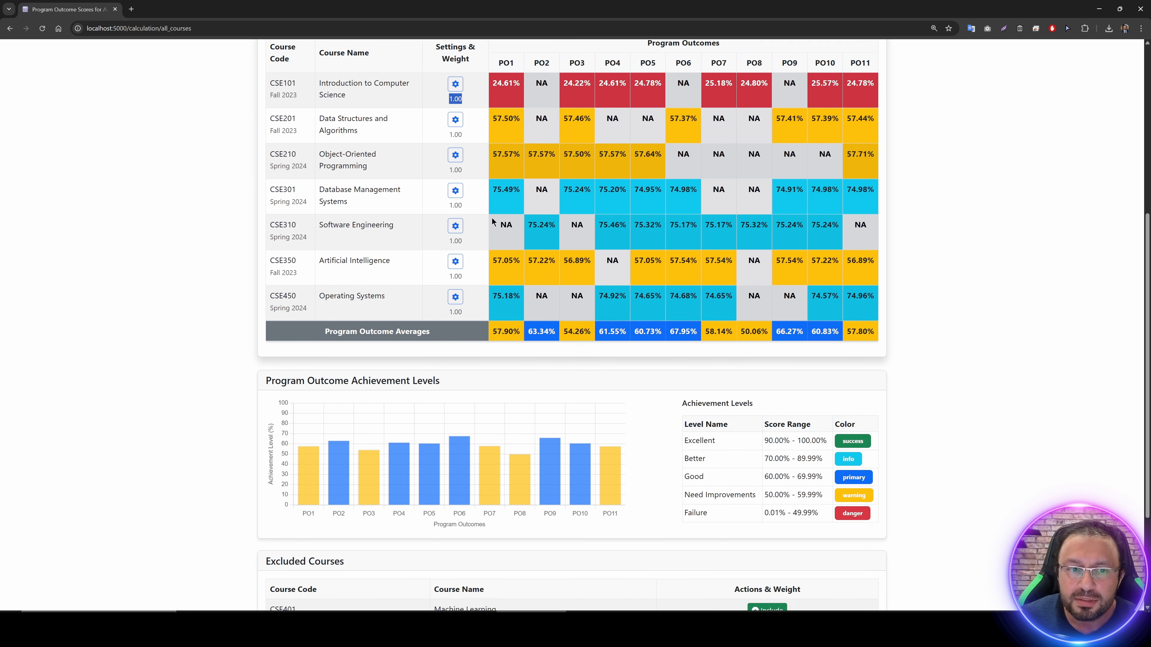
{"action": "scroll", "coordinate": [479, 460], "scroll_direction": "up", "scroll_amount": 5}
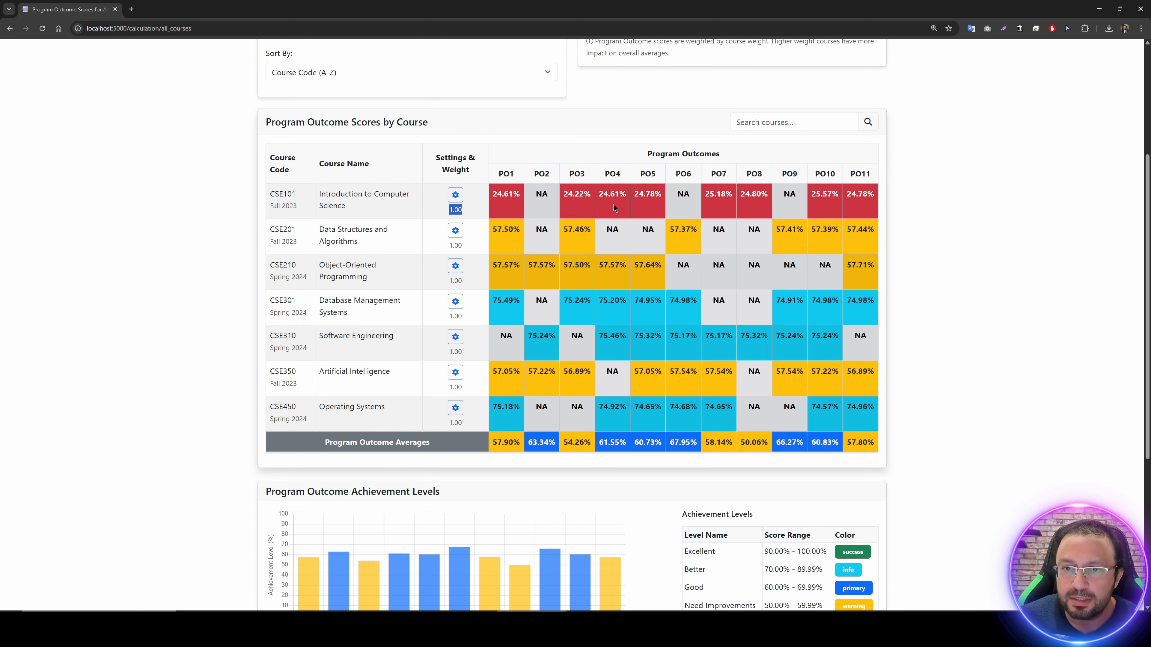
{"action": "scroll", "coordinate": [698, 227], "scroll_direction": "up", "scroll_amount": 4}
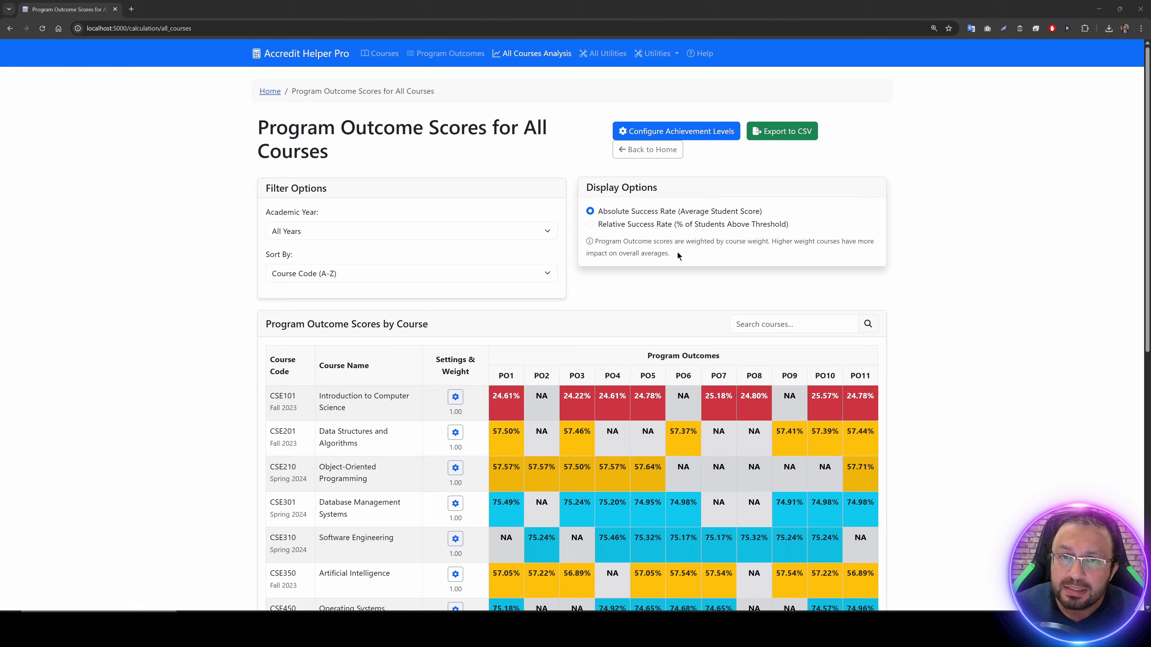
{"action": "scroll", "coordinate": [677, 253], "scroll_direction": "down", "scroll_amount": 1}
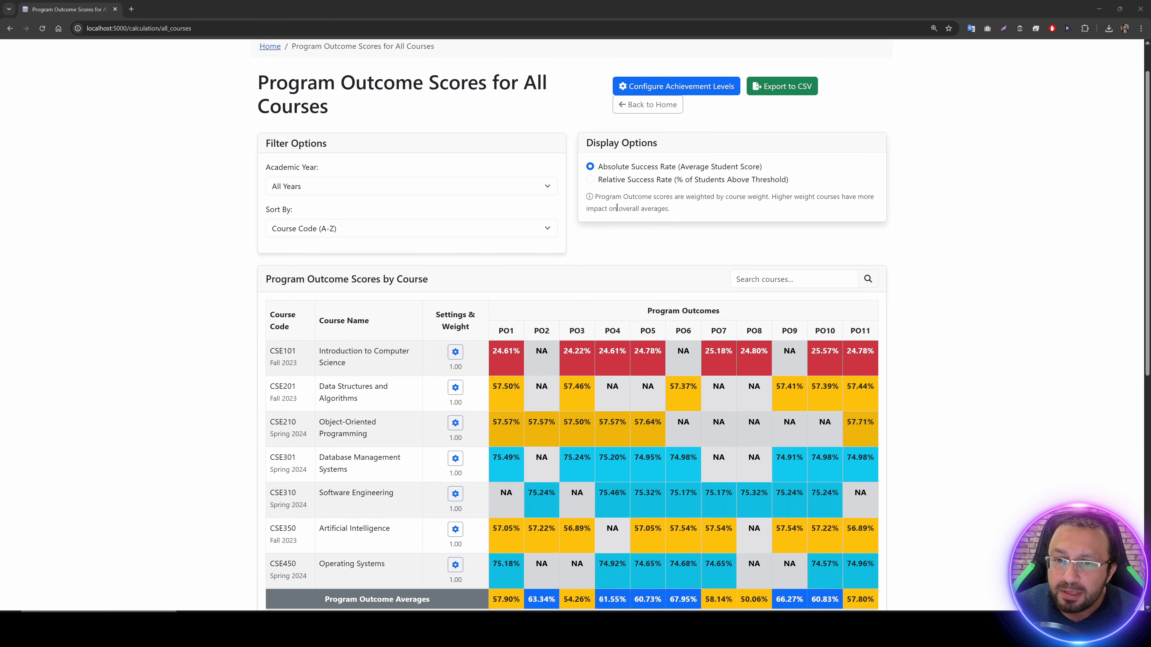
Step: Display the program outcome scores as Relative Success Rate (% of Students Above Threshold) and review the course table
{"action": "left_click", "coordinate": [611, 181]}
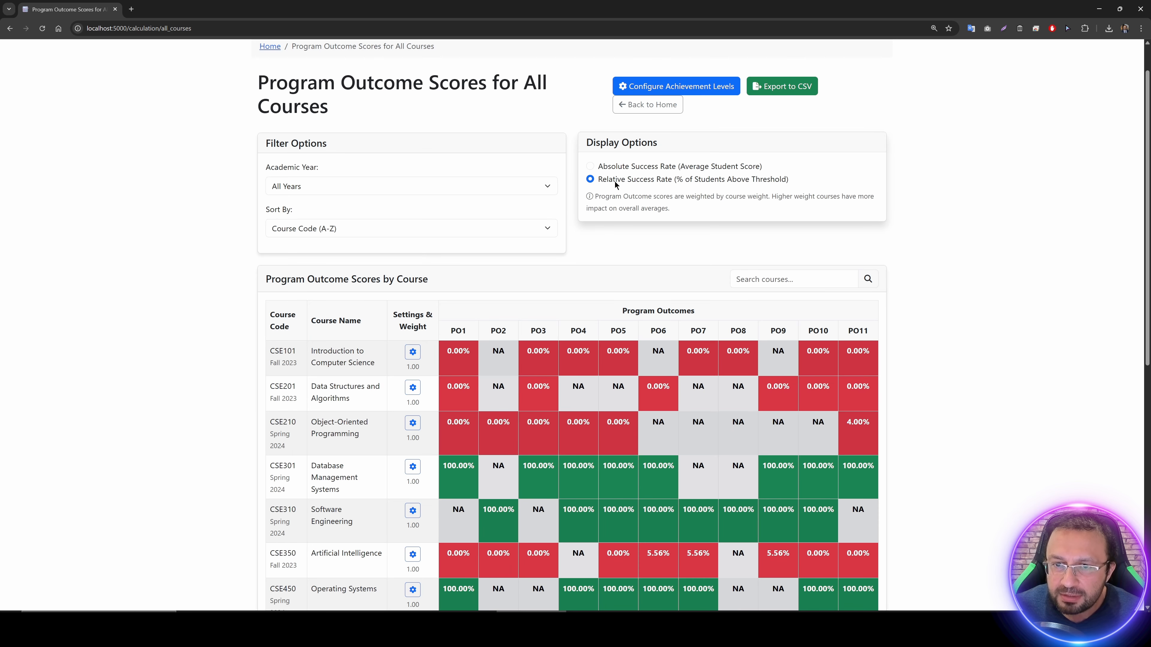
{"action": "scroll", "coordinate": [615, 204], "scroll_direction": "down", "scroll_amount": 3}
{"action": "scroll", "coordinate": [627, 307], "scroll_direction": "up", "scroll_amount": 1}
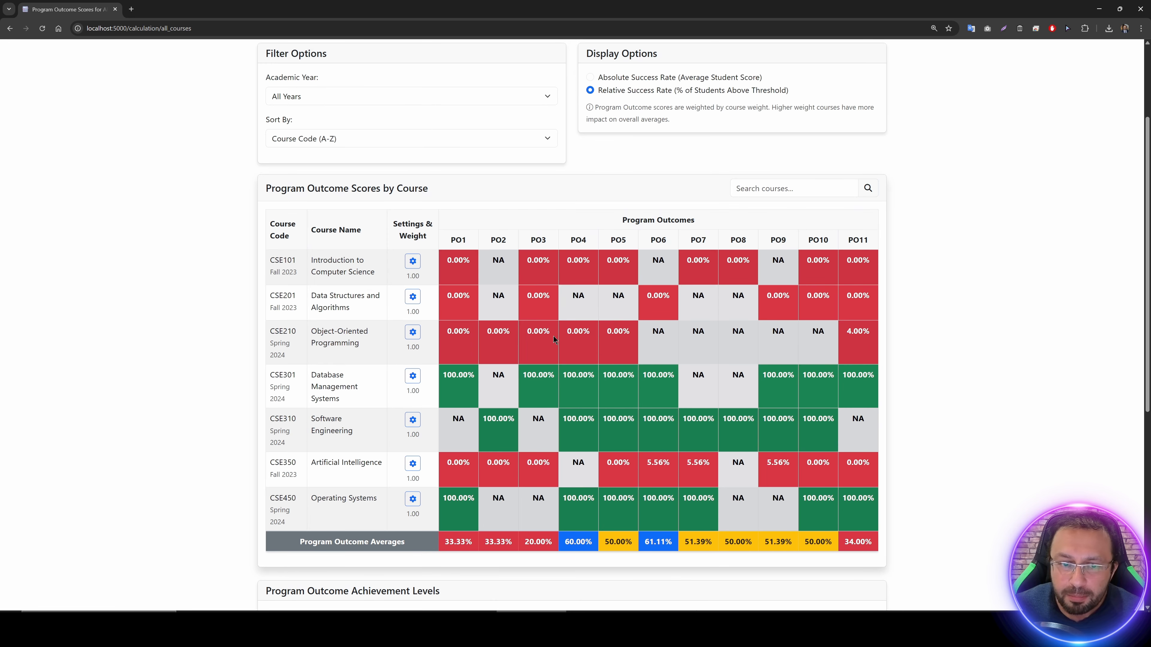
Step: Set the relative-method success threshold of CSE201 Data Structures and Algorithms to 30% and save the course settings
{"action": "left_click", "coordinate": [413, 297]}
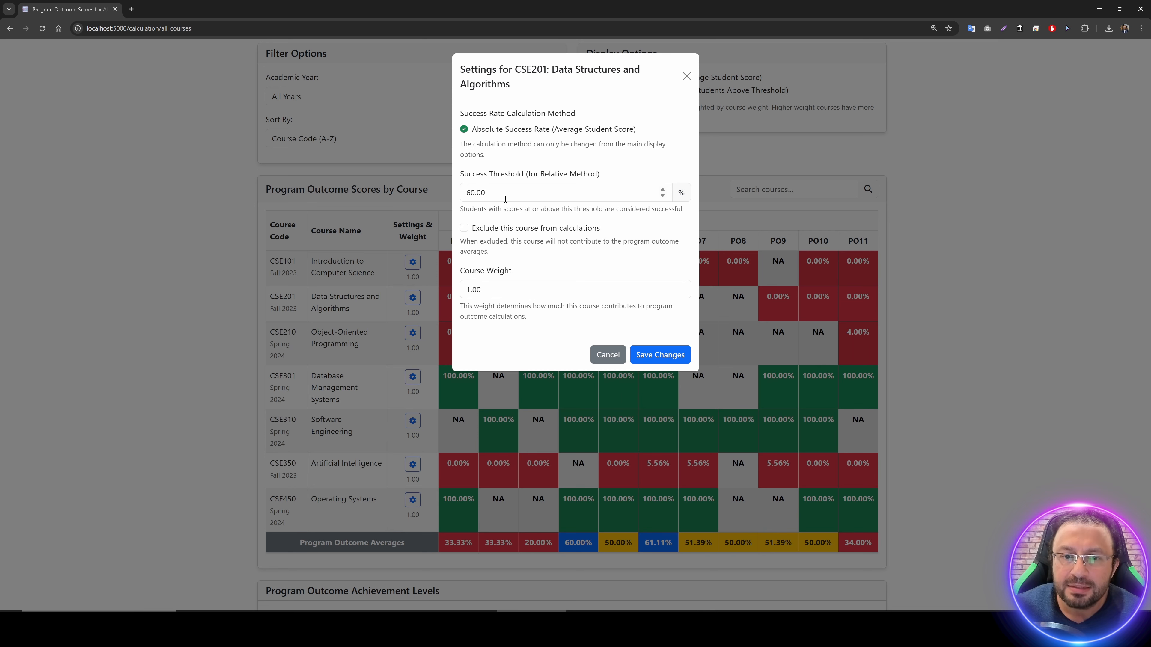
{"action": "left_click_drag", "start_coordinate": [507, 199], "coordinate": [462, 195]}
{"action": "type", "text": "30"}
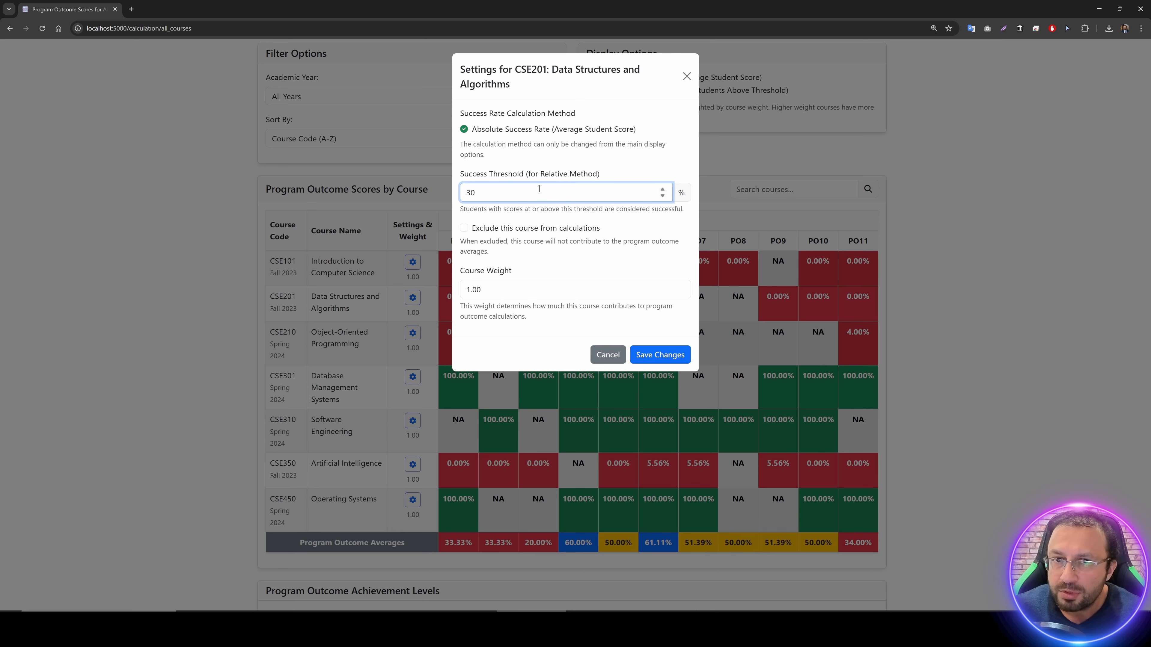
{"action": "left_click", "coordinate": [666, 356]}
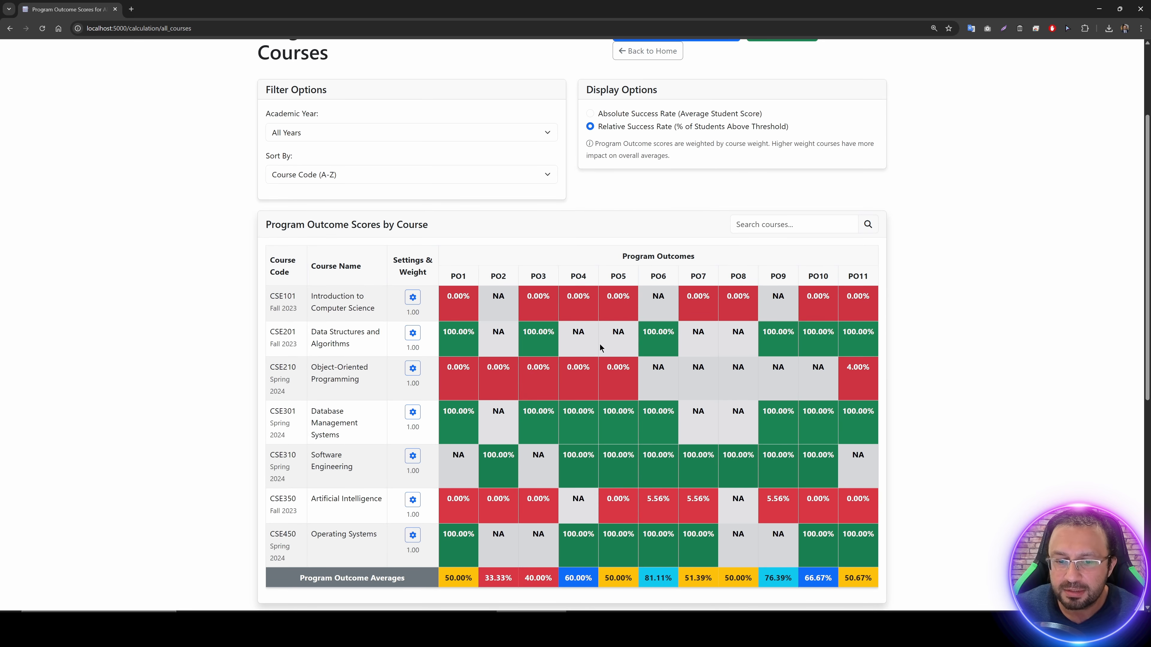
Step: Switch the score display back to Absolute Success Rate (Average Student Score) and review the averages, achievement levels and excluded courses
{"action": "scroll", "coordinate": [600, 344], "scroll_direction": "up", "scroll_amount": 1}
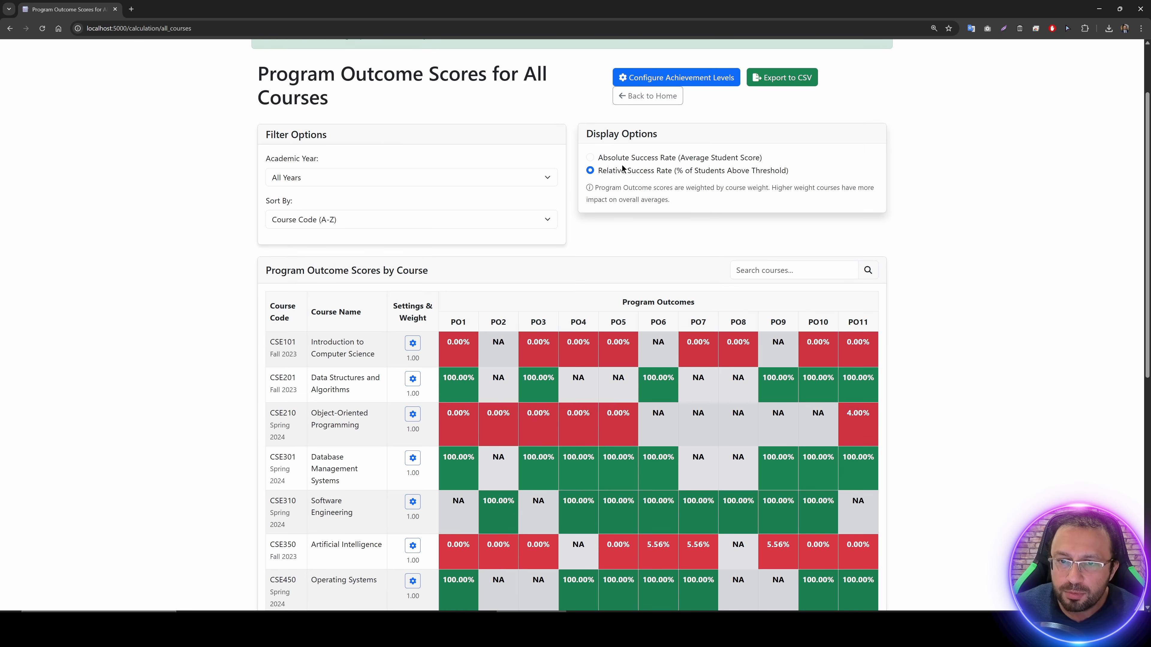
{"action": "left_click", "coordinate": [640, 159]}
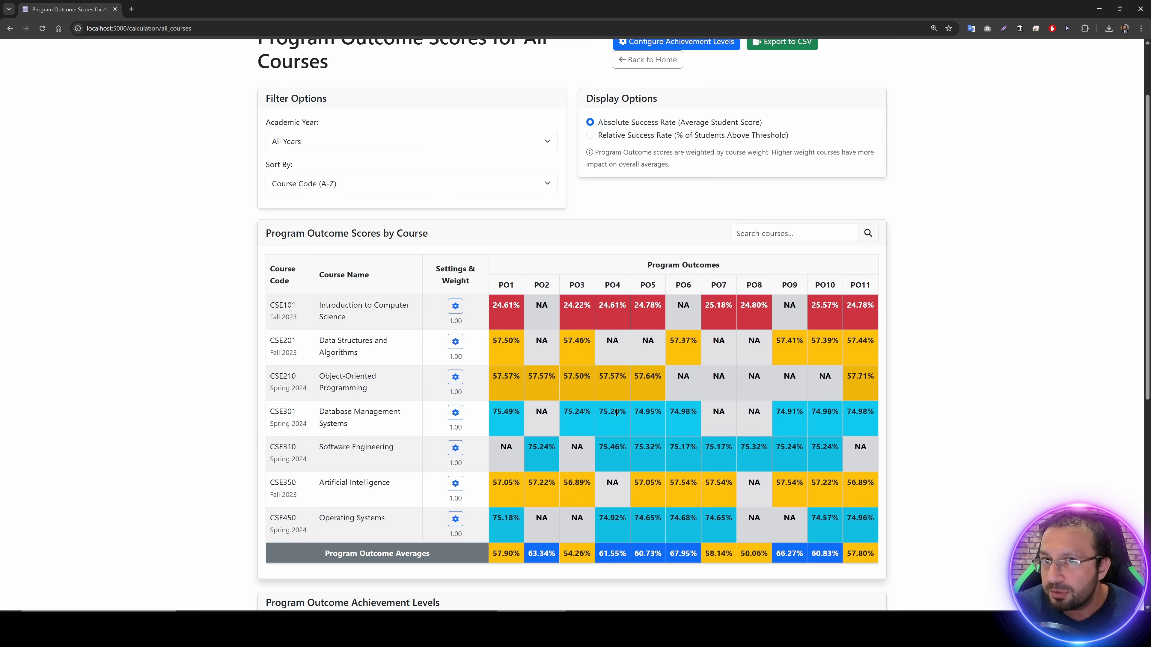
{"action": "scroll", "coordinate": [602, 452], "scroll_direction": "down", "scroll_amount": 1}
{"action": "scroll", "coordinate": [593, 447], "scroll_direction": "up", "scroll_amount": 3}
{"action": "scroll", "coordinate": [578, 433], "scroll_direction": "down", "scroll_amount": 10}
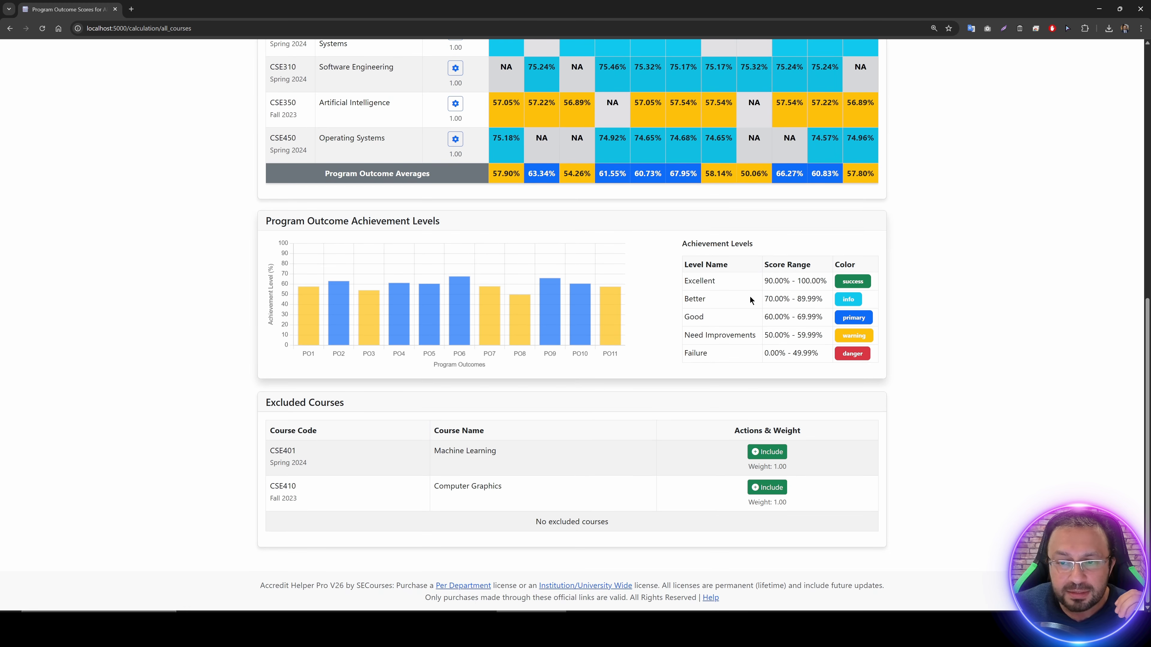
Step: Look at the global achievement levels configuration and return to the program outcome scores for all courses
{"action": "scroll", "coordinate": [748, 312], "scroll_direction": "up", "scroll_amount": 10}
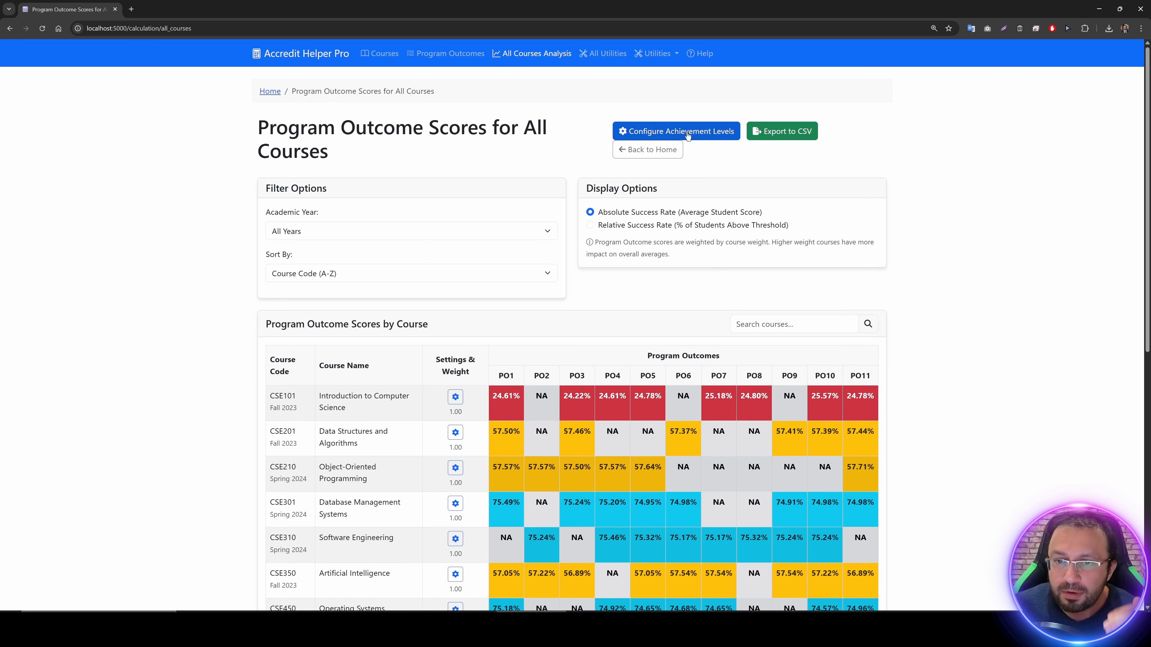
{"action": "left_click", "coordinate": [687, 135]}
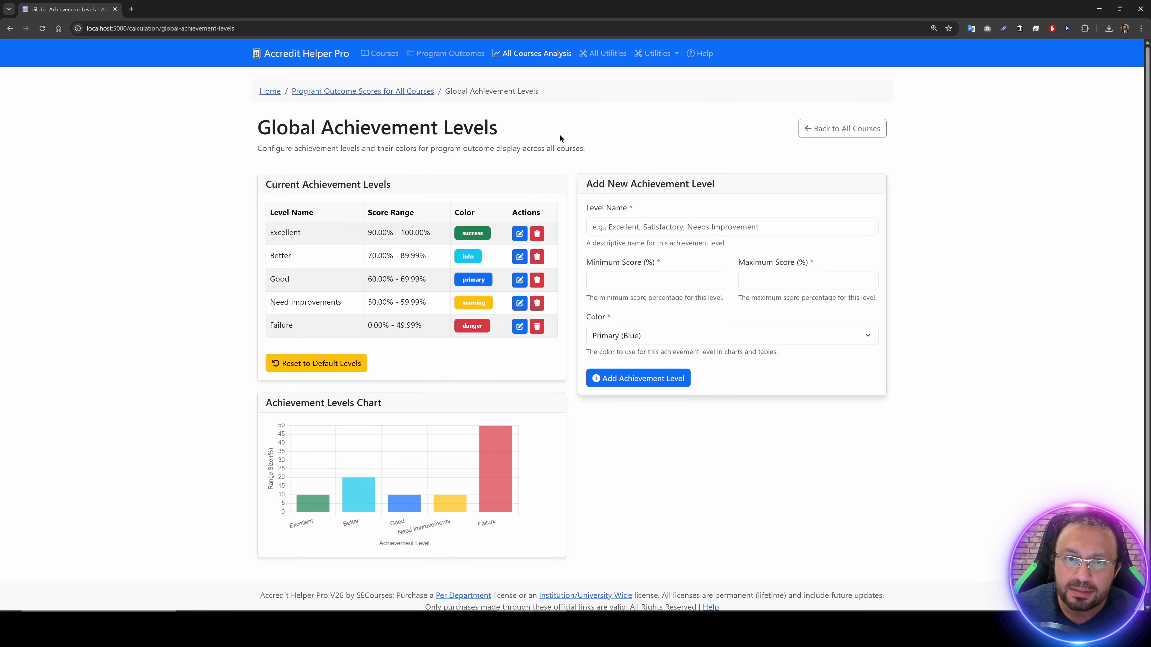
{"action": "left_click", "coordinate": [416, 95]}
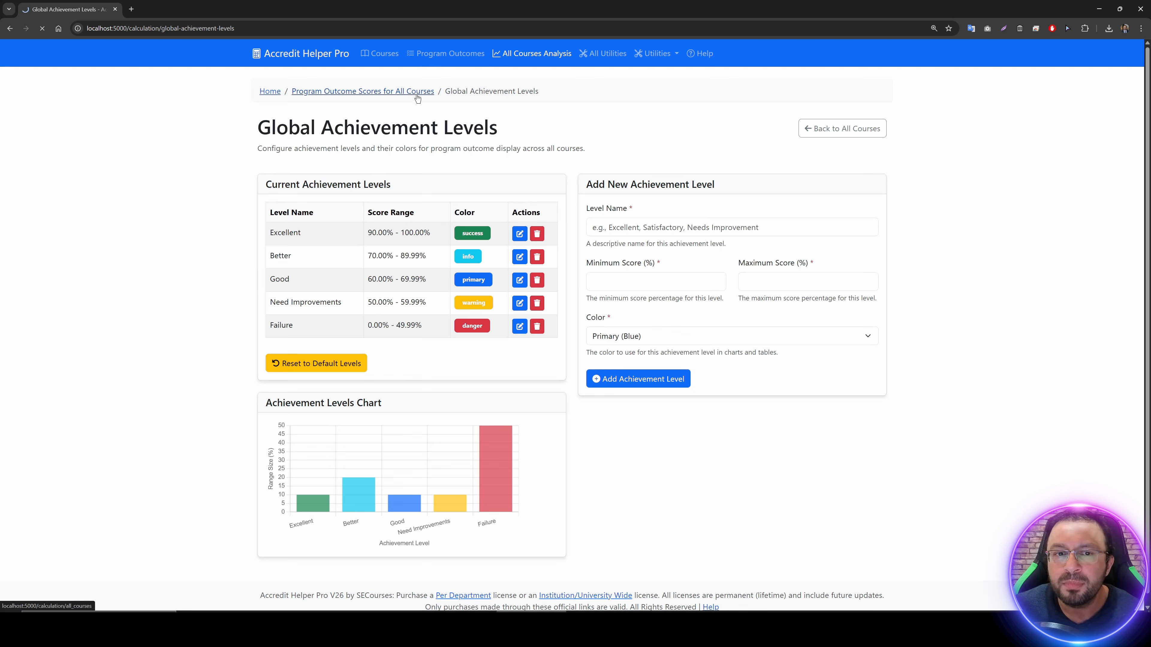
Step: Check the sort and academic year choices offered for filtering the program outcome scores
{"action": "scroll", "coordinate": [554, 235], "scroll_direction": "down", "scroll_amount": 1}
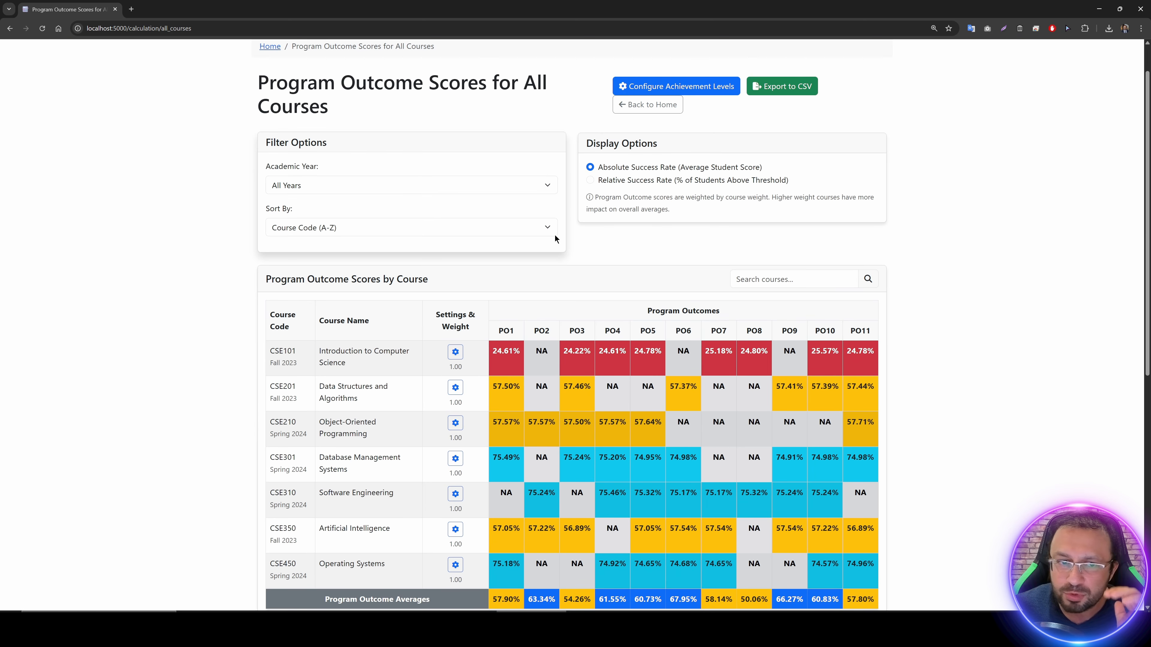
{"action": "left_click", "coordinate": [317, 229]}
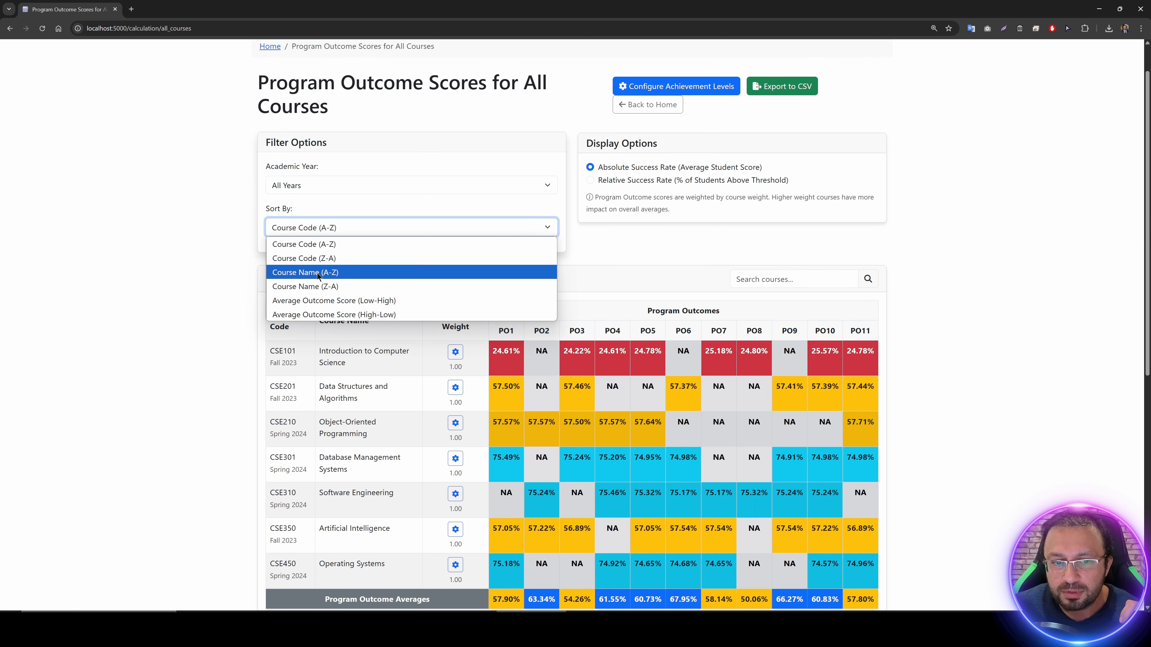
{"action": "left_click", "coordinate": [290, 187]}
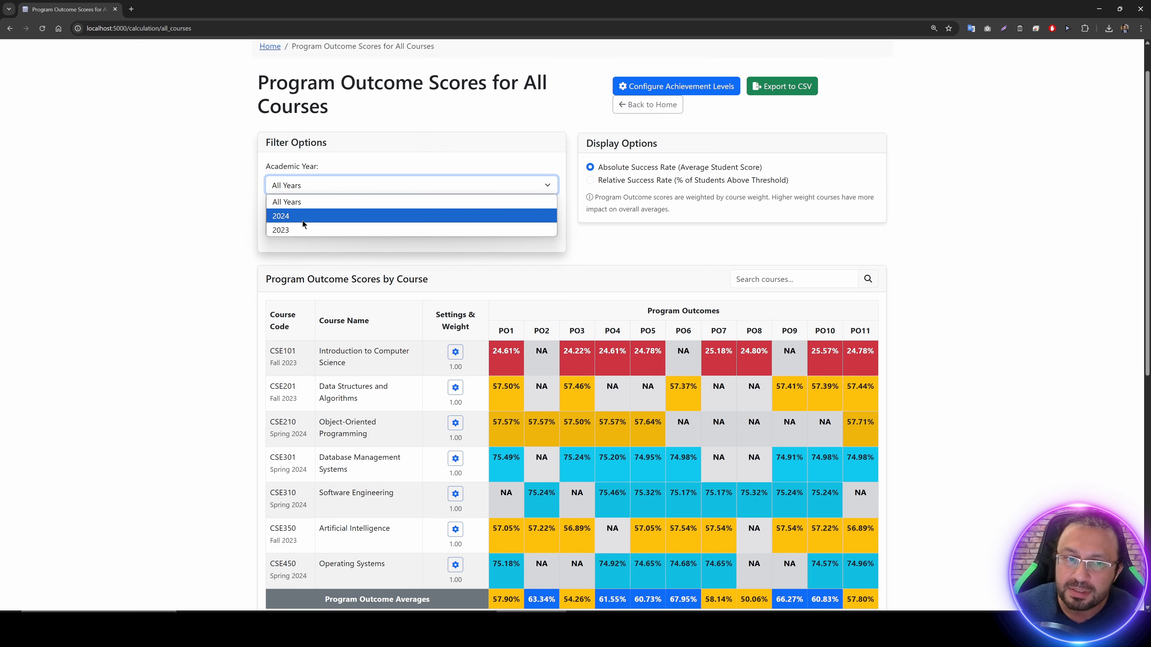
{"action": "left_click", "coordinate": [203, 233]}
Step: Export the program outcome scores for all courses to CSV
{"action": "scroll", "coordinate": [203, 233], "scroll_direction": "up", "scroll_amount": 1}
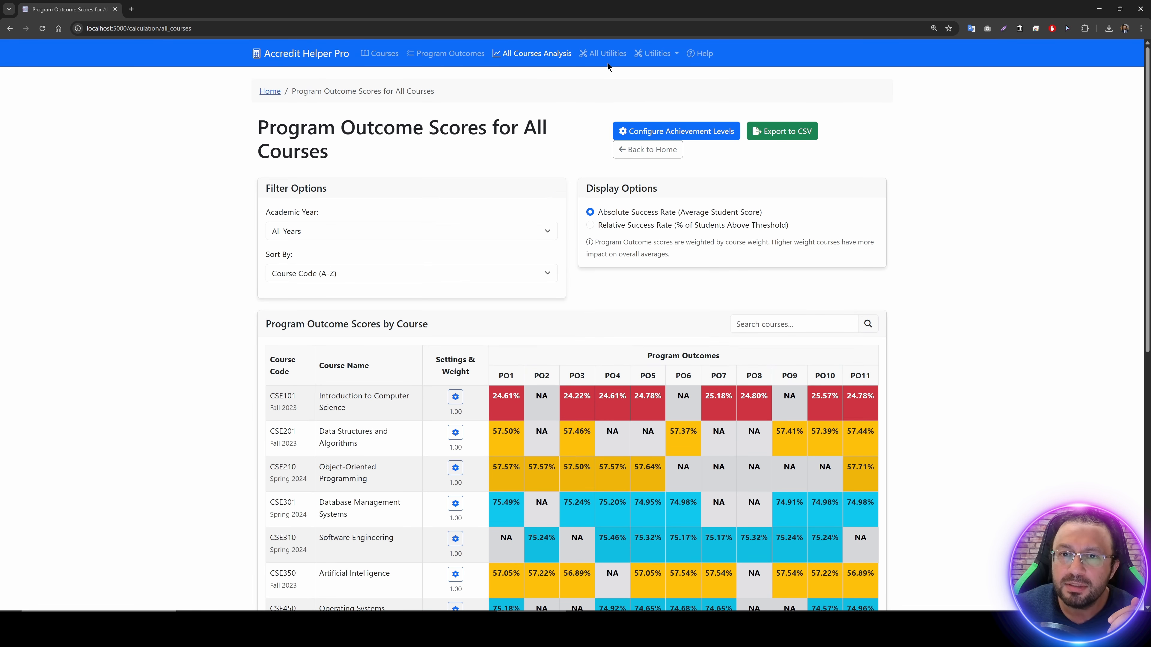
{"action": "left_click", "coordinate": [797, 132]}
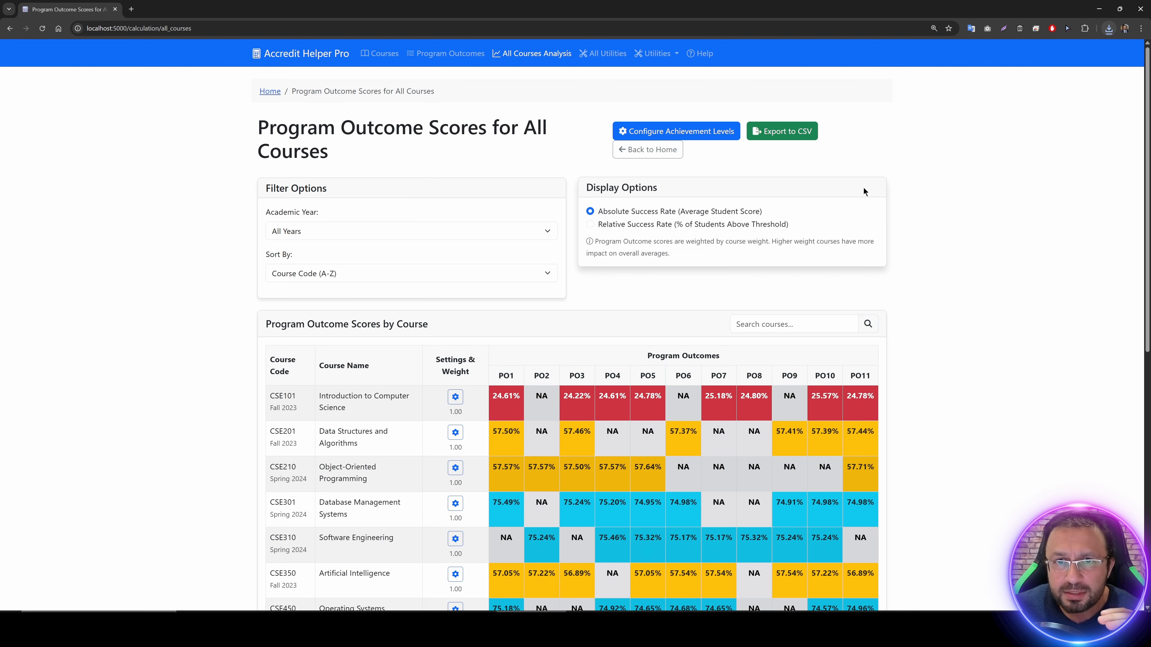
Step: Include the excluded course CSE401 Machine Learning in the calculations and review the updated scores and achievement chart
{"action": "scroll", "coordinate": [863, 191], "scroll_direction": "down", "scroll_amount": 10}
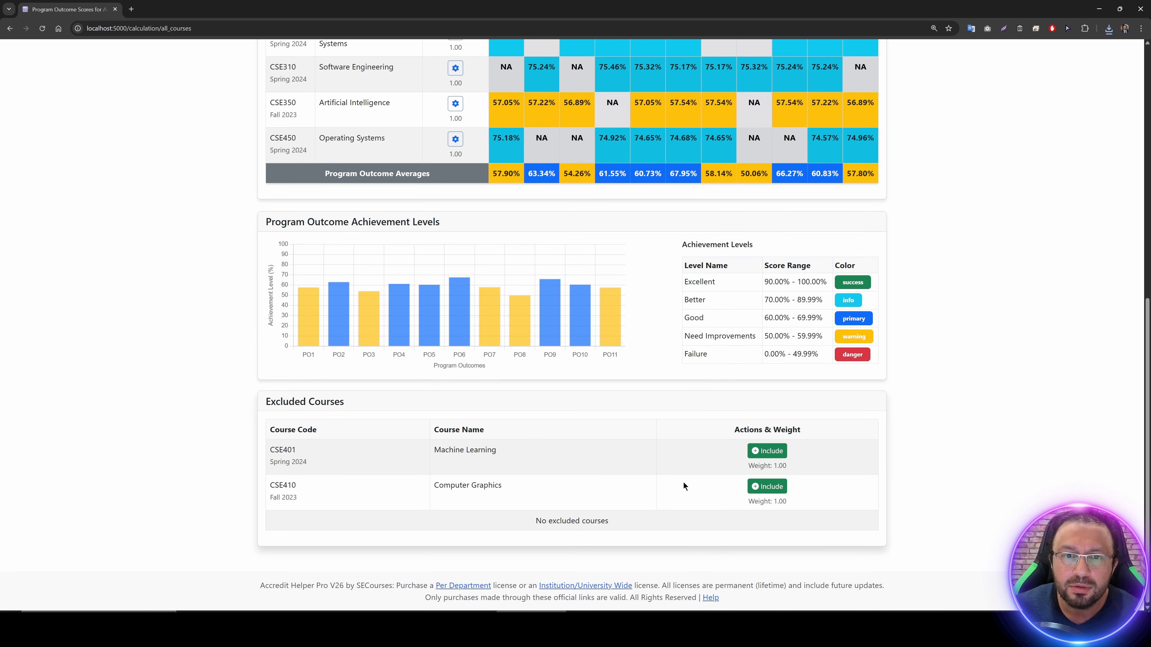
{"action": "left_click", "coordinate": [756, 454]}
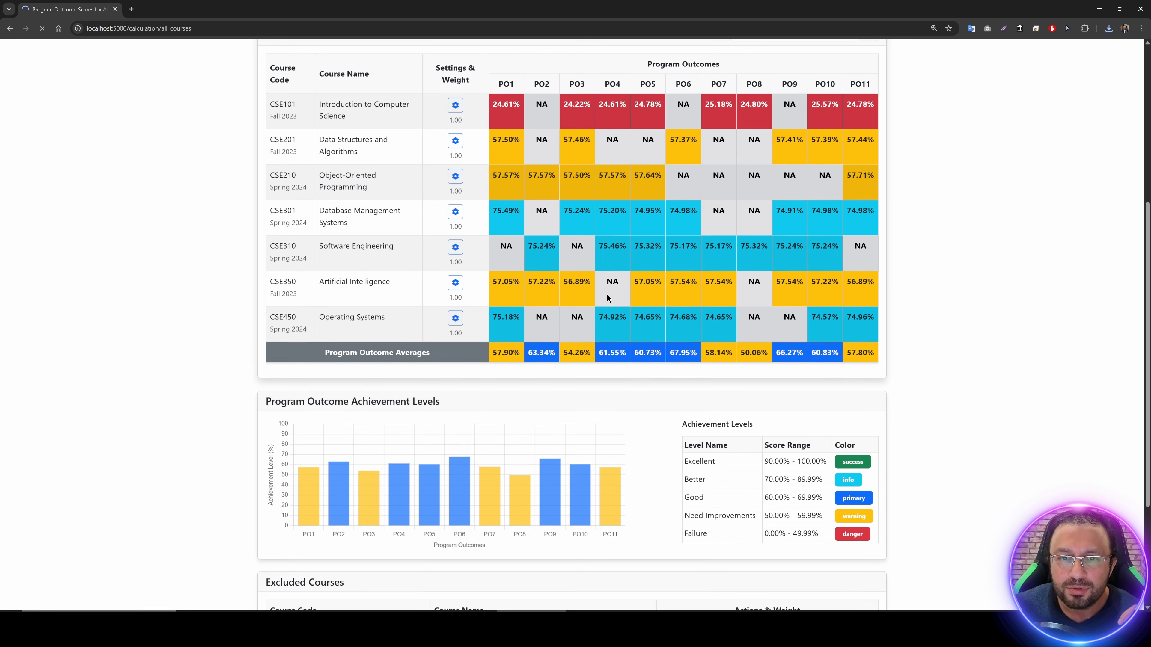
{"action": "scroll", "coordinate": [498, 359], "scroll_direction": "down", "scroll_amount": 5}
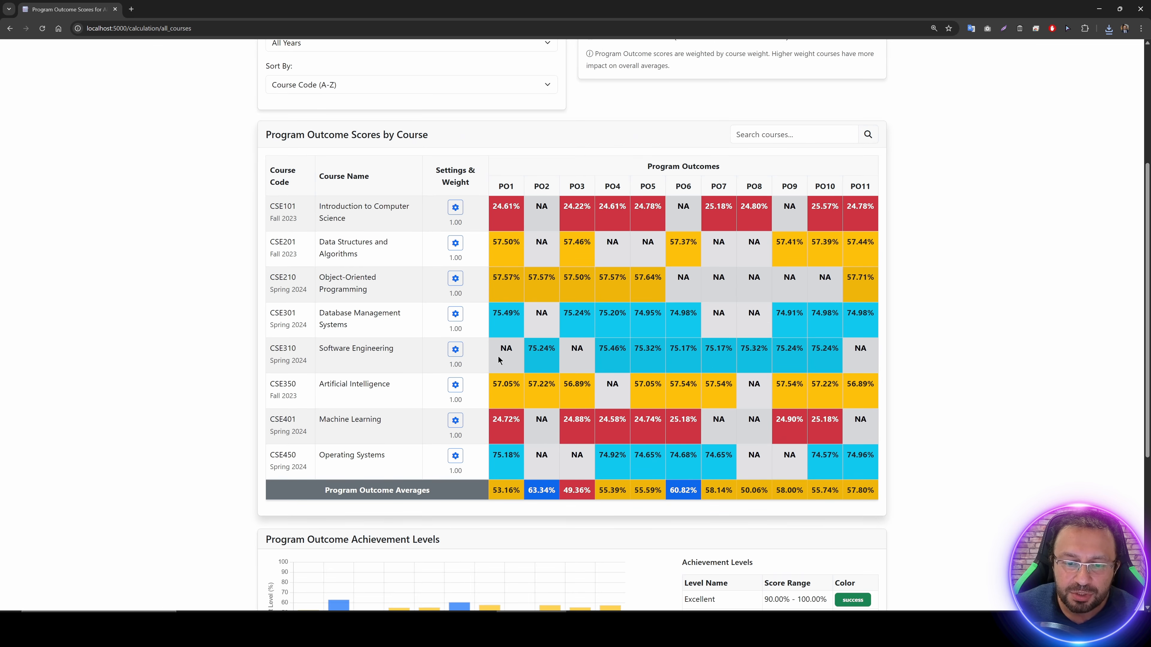
{"action": "scroll", "coordinate": [393, 491], "scroll_direction": "down", "scroll_amount": 5}
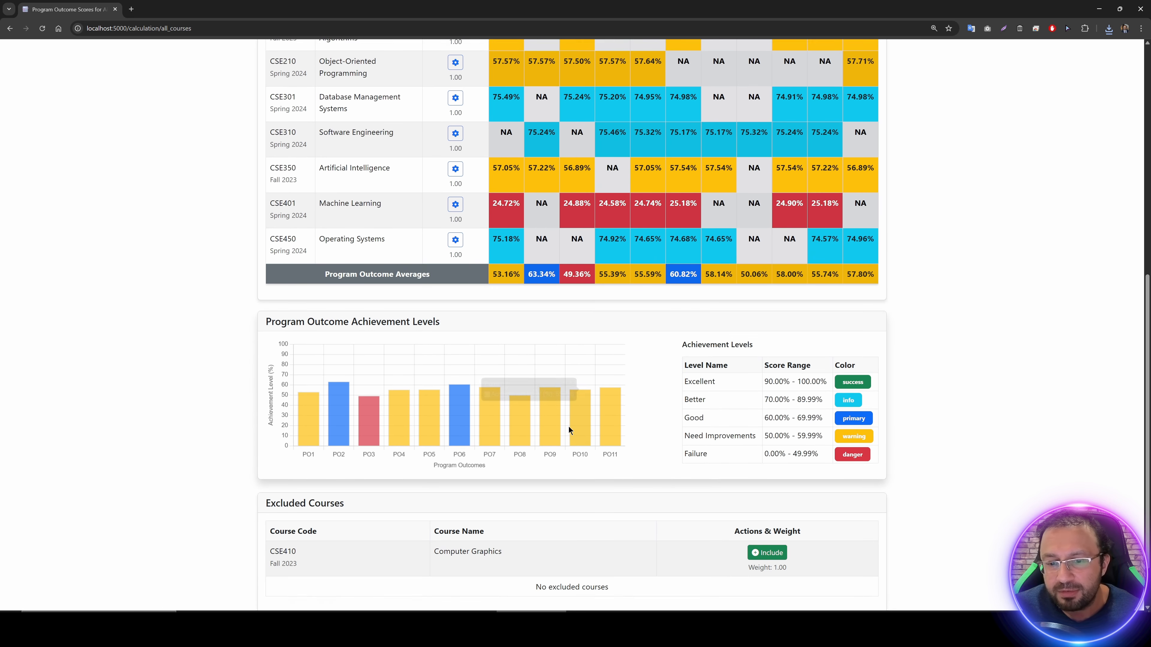
Step: Open the list of all program outcomes and look through their codes and descriptions from PO1 to PO11
{"action": "scroll", "coordinate": [669, 403], "scroll_direction": "up", "scroll_amount": 12}
{"action": "left_click", "coordinate": [446, 53]}
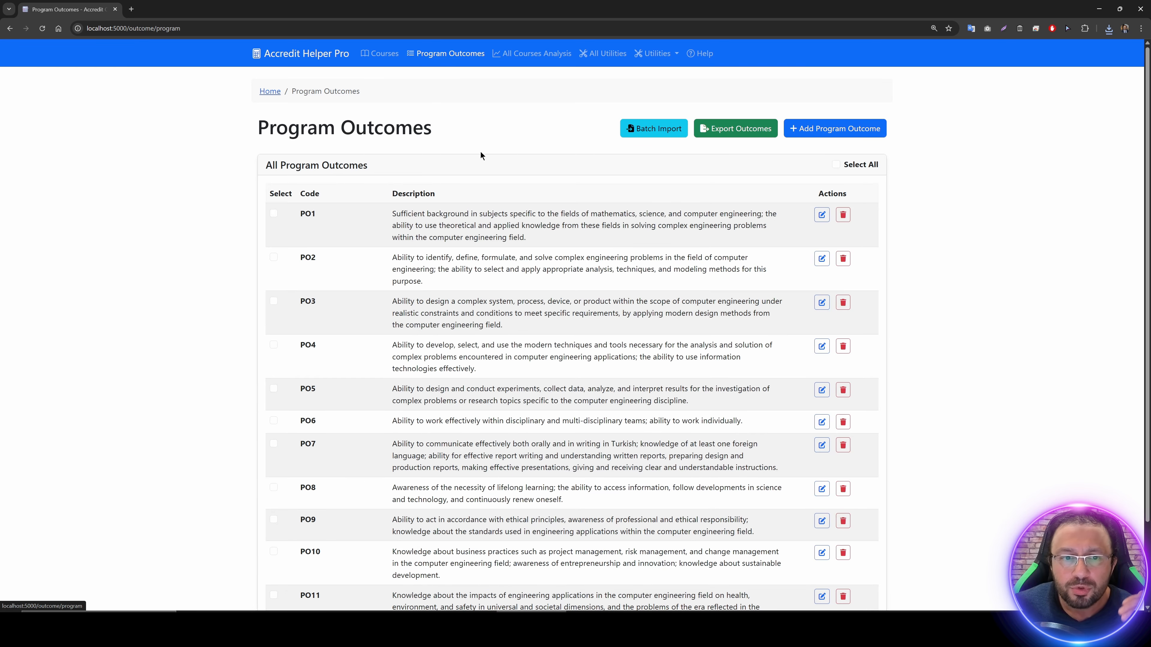
{"action": "scroll", "coordinate": [485, 229], "scroll_direction": "down", "scroll_amount": 2}
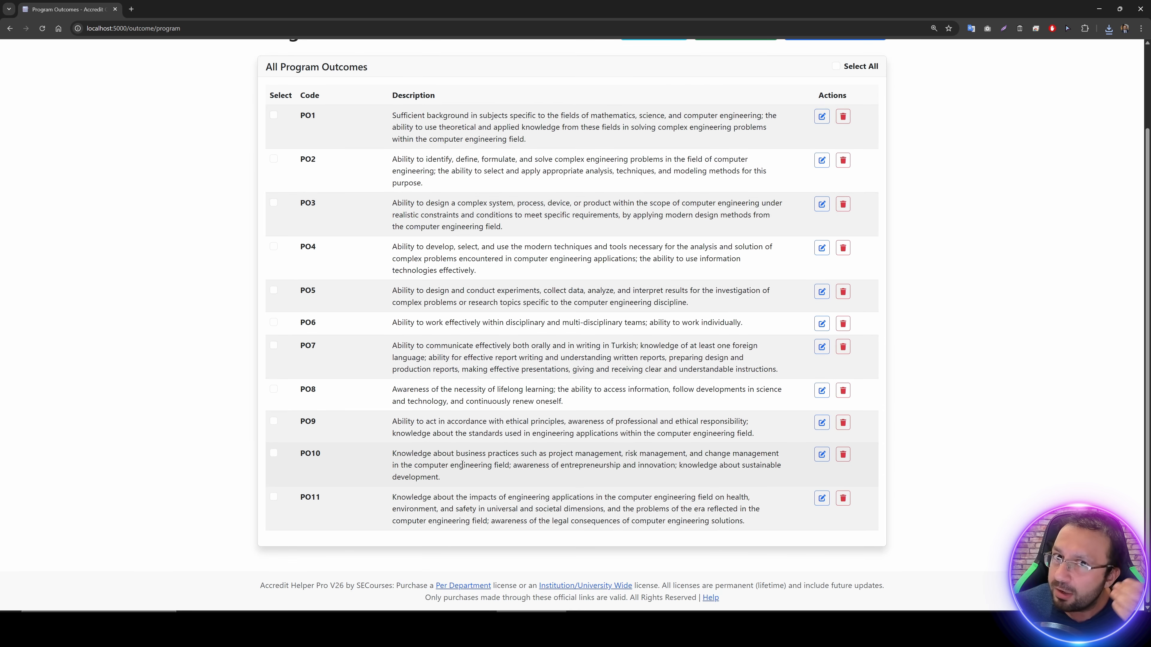
{"action": "scroll", "coordinate": [526, 443], "scroll_direction": "up", "scroll_amount": 1}
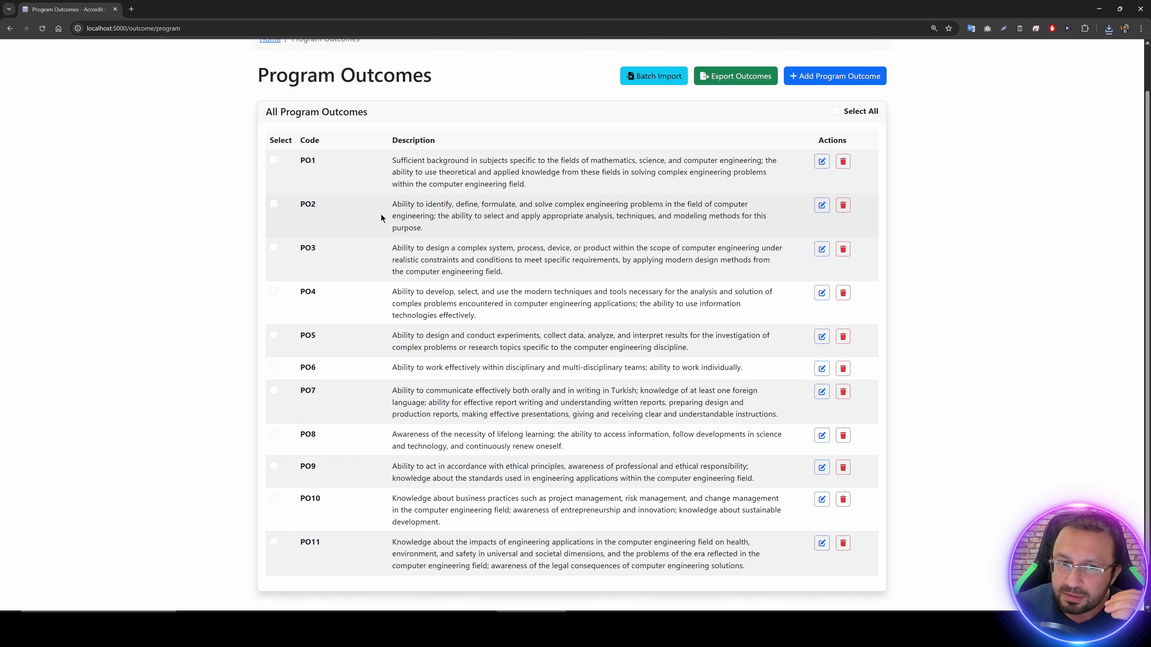
{"action": "scroll", "coordinate": [457, 208], "scroll_direction": "up", "scroll_amount": 1}
Step: Open the program outcome scores of the CSE310 Software Engineering course and review its achievement chart and table
{"action": "left_click", "coordinate": [385, 53]}
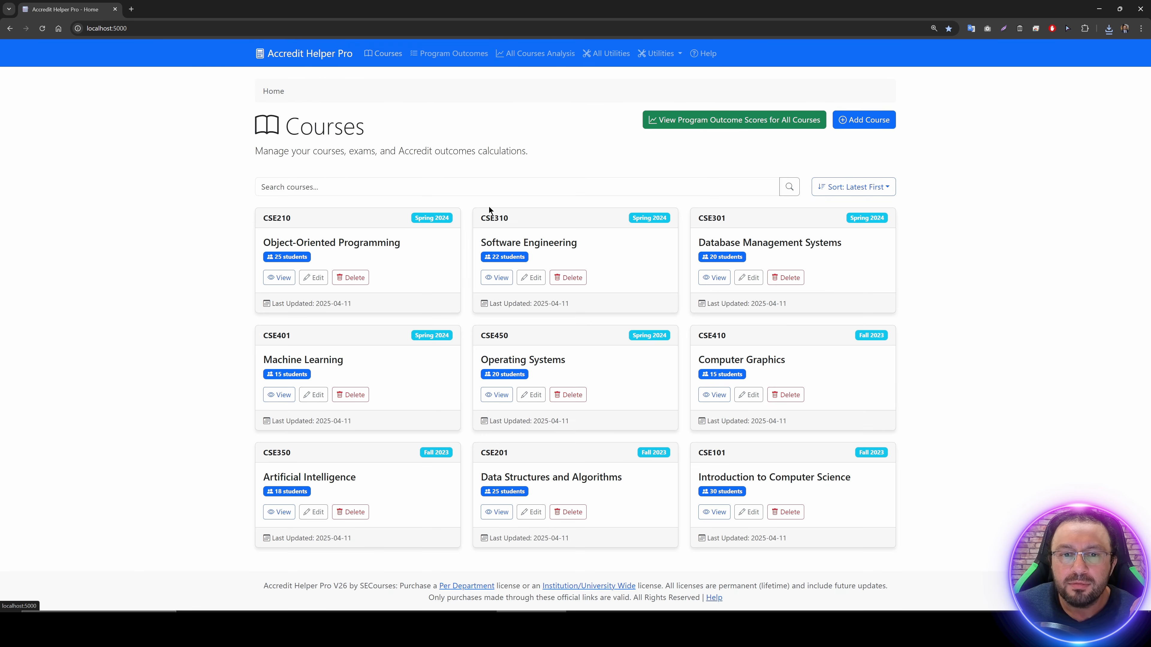
{"action": "left_click", "coordinate": [500, 280]}
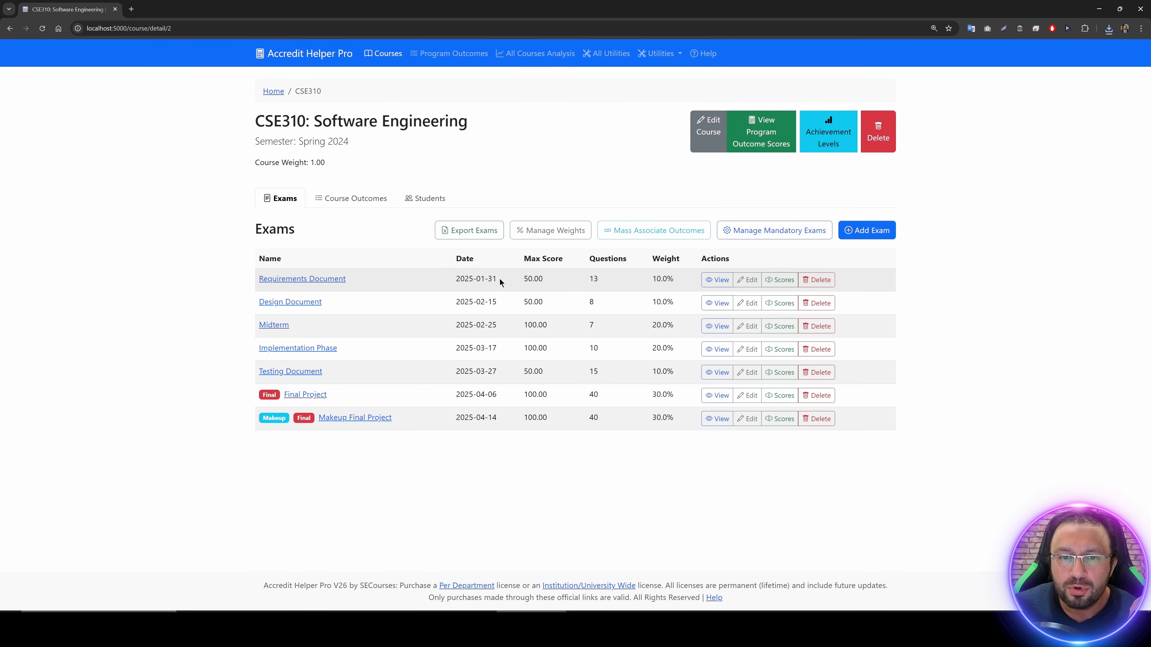
{"action": "left_click", "coordinate": [765, 144]}
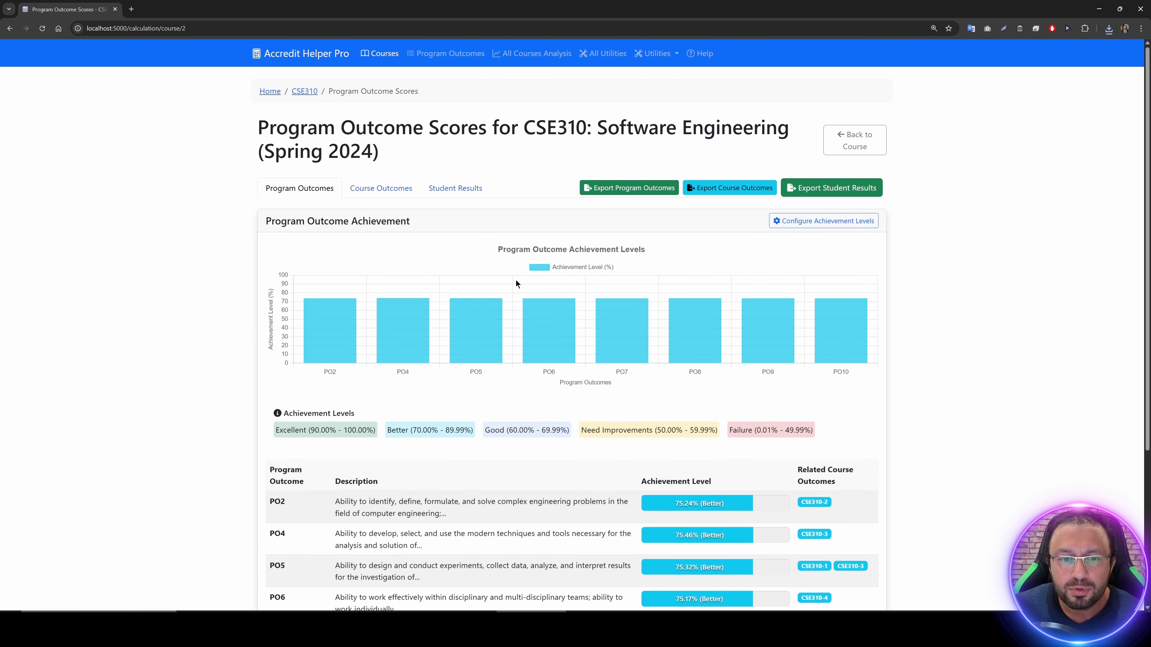
{"action": "scroll", "coordinate": [517, 284], "scroll_direction": "down", "scroll_amount": 3}
{"action": "scroll", "coordinate": [517, 284], "scroll_direction": "up", "scroll_amount": 2}
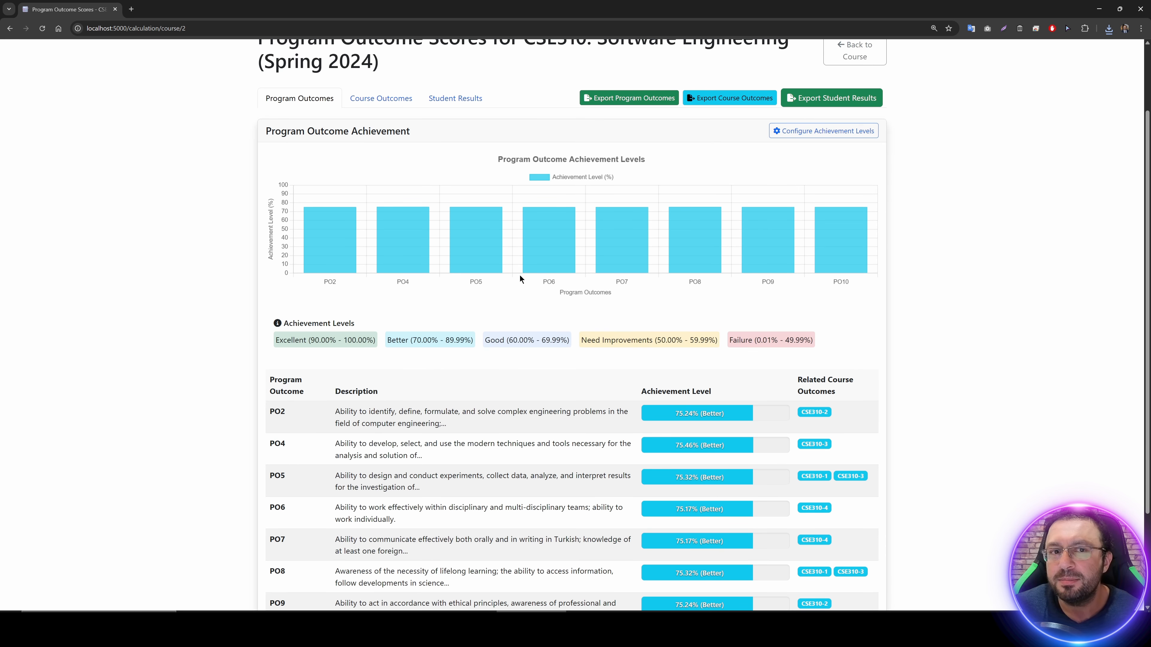
{"action": "scroll", "coordinate": [519, 292], "scroll_direction": "down", "scroll_amount": 4}
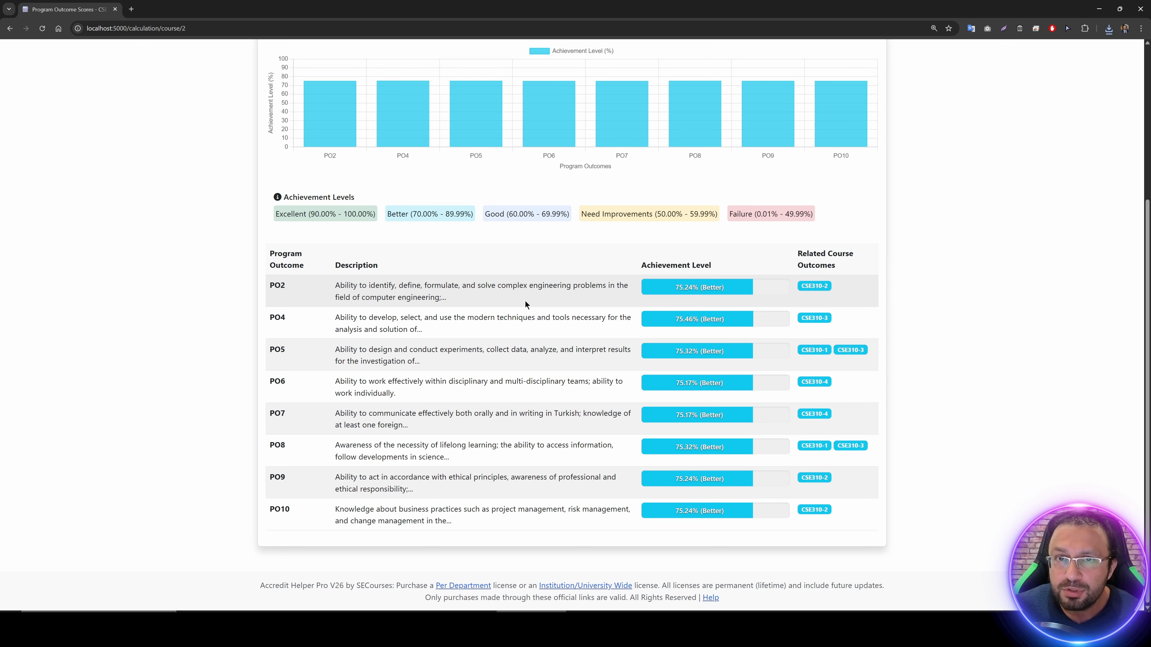
Step: Review the course outcome achievement chart and table for CSE310 Software Engineering
{"action": "scroll", "coordinate": [525, 301], "scroll_direction": "up", "scroll_amount": 8}
{"action": "left_click", "coordinate": [408, 152]}
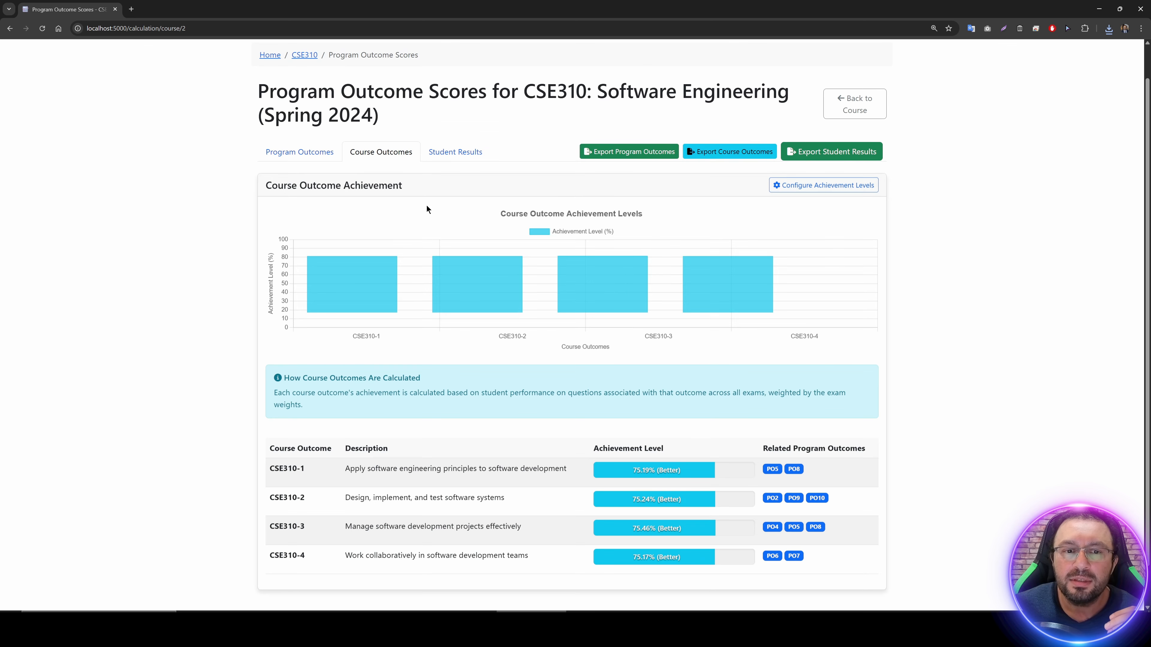
{"action": "scroll", "coordinate": [498, 295], "scroll_direction": "down", "scroll_amount": 1}
{"action": "scroll", "coordinate": [474, 356], "scroll_direction": "up", "scroll_amount": 2}
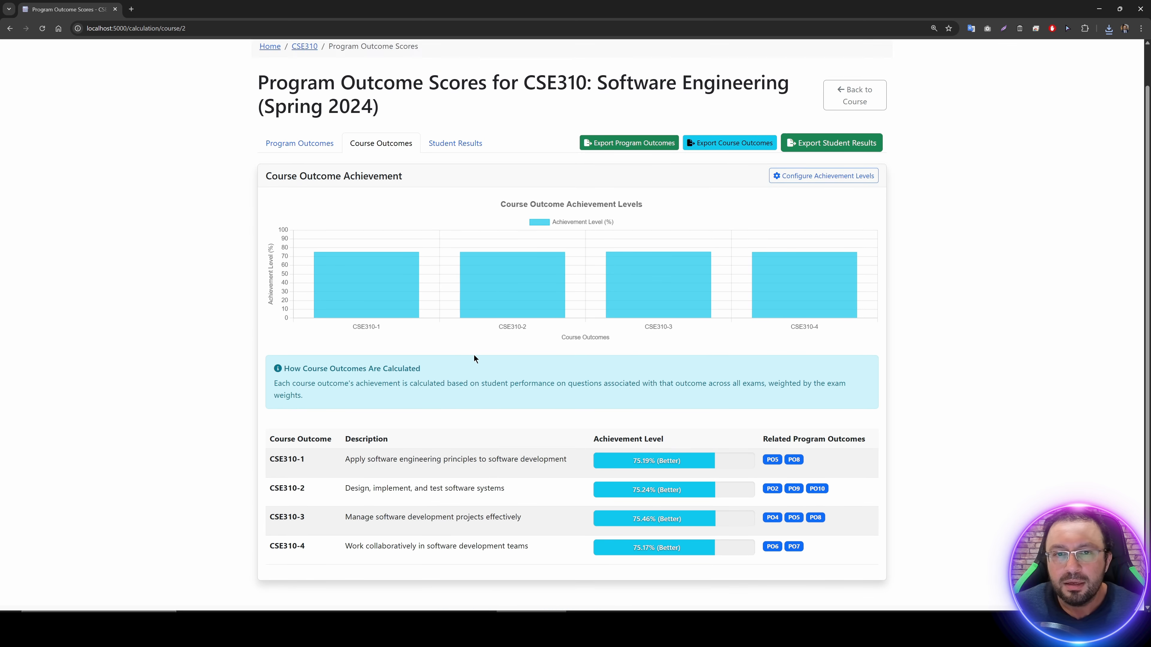
Step: Show the details of all students in the CSE310 student results and look through their course outcome and exam scores
{"action": "left_click", "coordinate": [455, 187]}
{"action": "scroll", "coordinate": [726, 306], "scroll_direction": "down", "scroll_amount": 1}
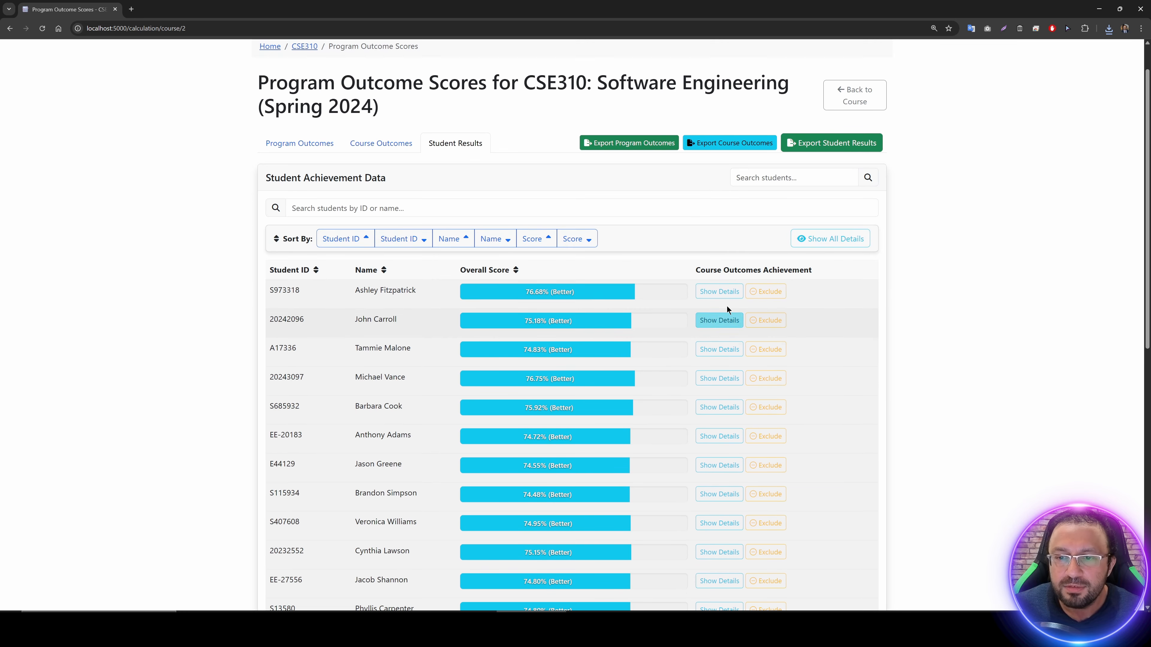
{"action": "left_click", "coordinate": [720, 292]}
{"action": "left_click", "coordinate": [830, 238]}
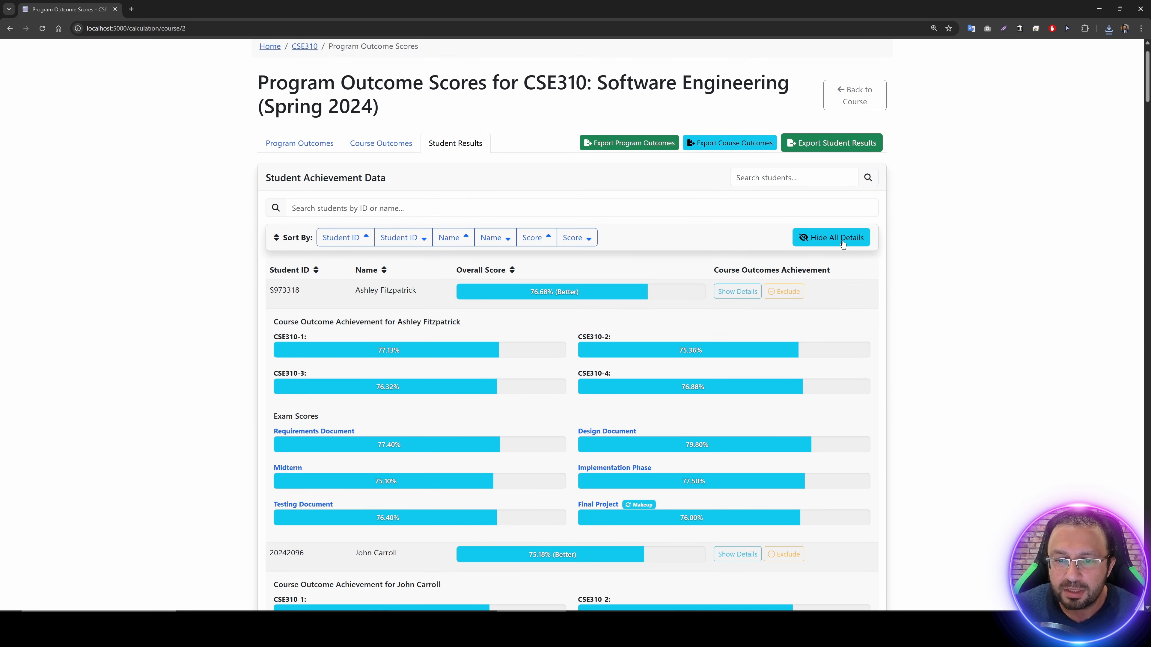
{"action": "scroll", "coordinate": [686, 444], "scroll_direction": "down", "scroll_amount": 20}
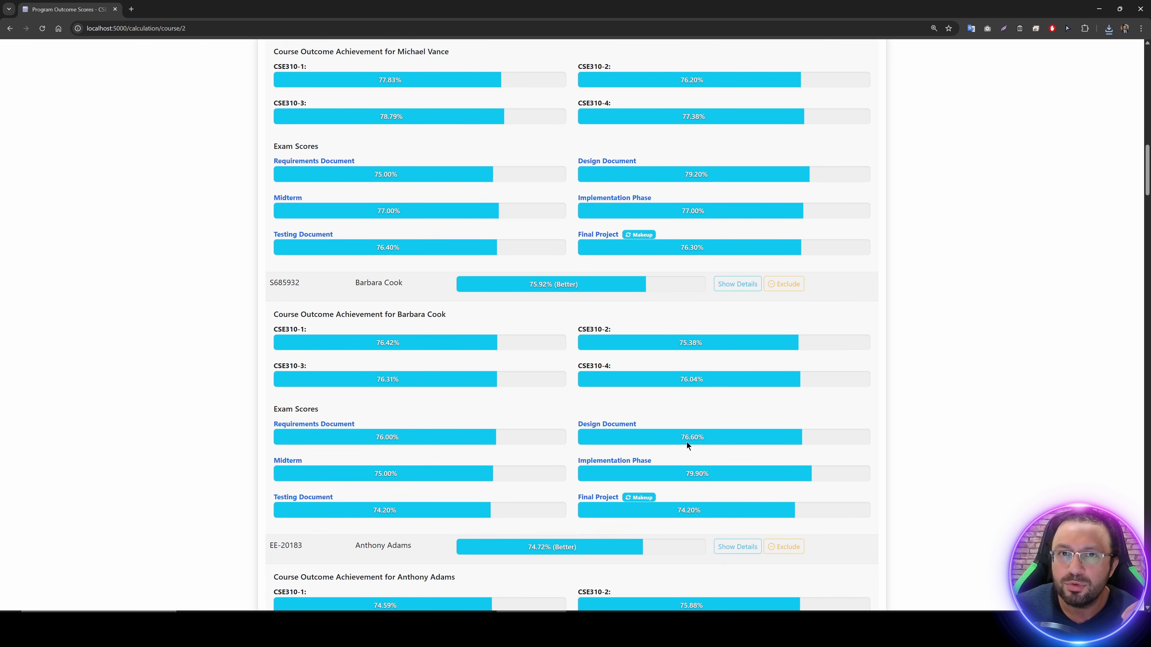
{"action": "scroll", "coordinate": [687, 443], "scroll_direction": "up", "scroll_amount": 20}
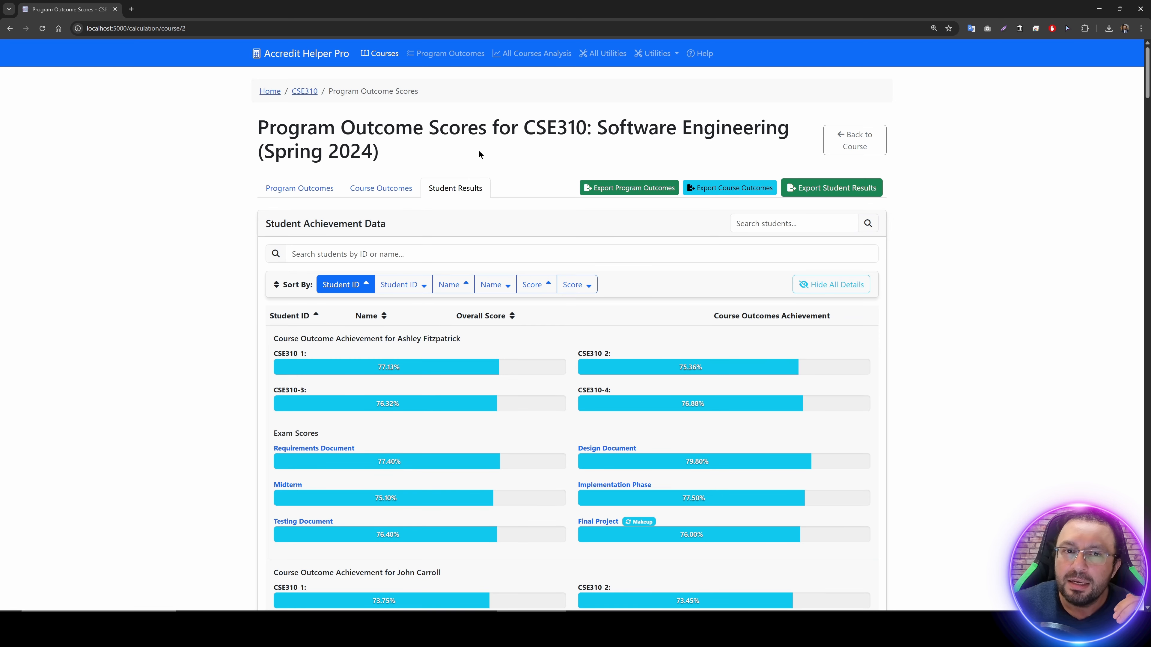
Step: From the overview of all utilities, open the database import utility and review what can be imported from a backup file
{"action": "left_click", "coordinate": [655, 54]}
{"action": "left_click", "coordinate": [602, 54]}
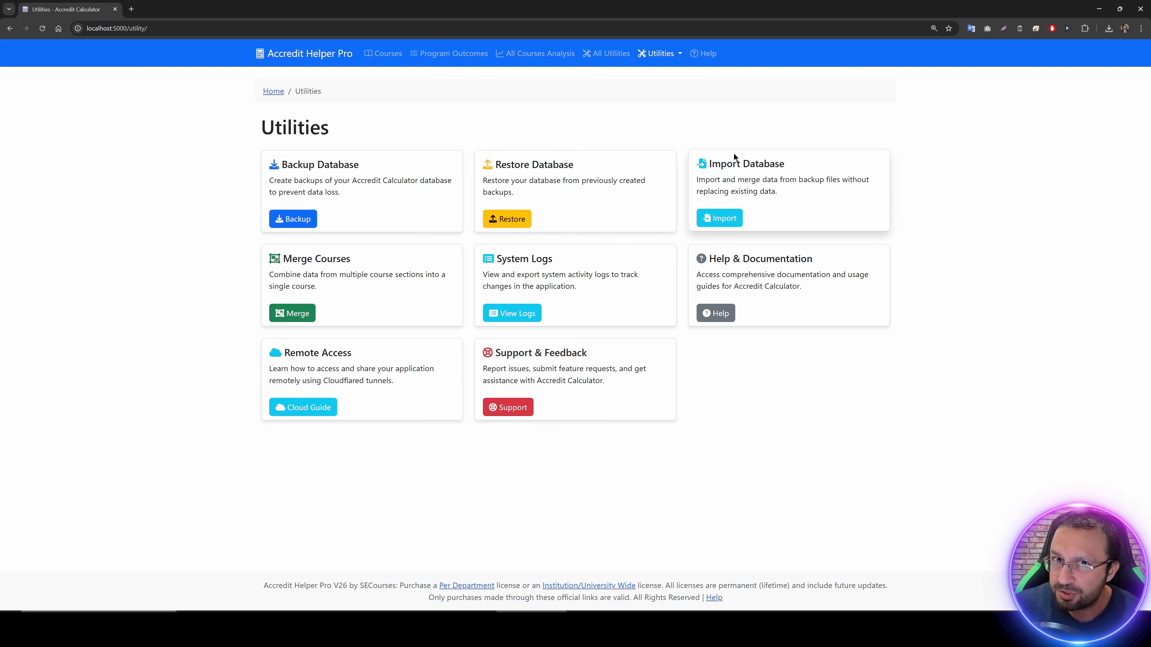
{"action": "left_click", "coordinate": [721, 218]}
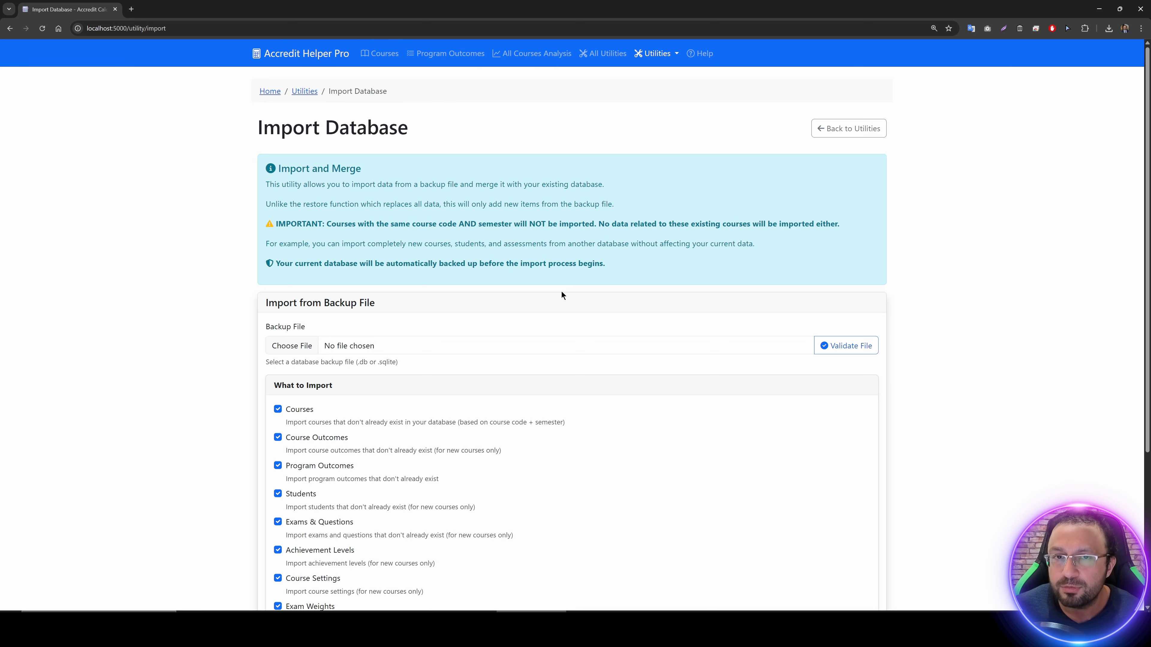
{"action": "scroll", "coordinate": [574, 278], "scroll_direction": "down", "scroll_amount": 3}
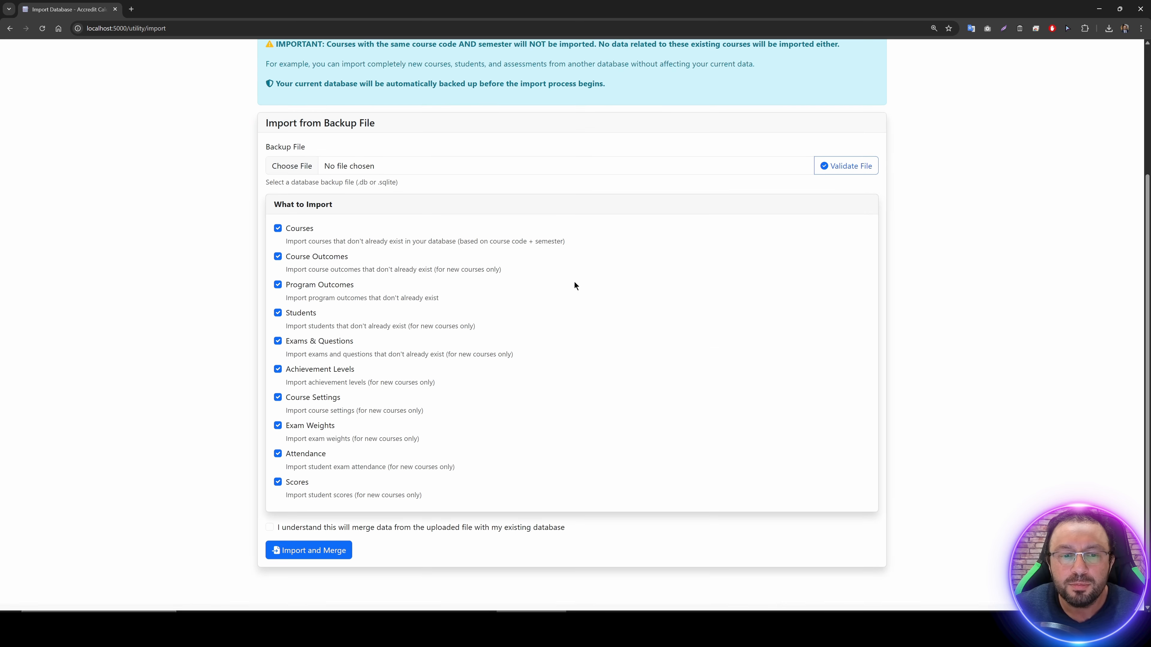
{"action": "scroll", "coordinate": [574, 283], "scroll_direction": "up", "scroll_amount": 3}
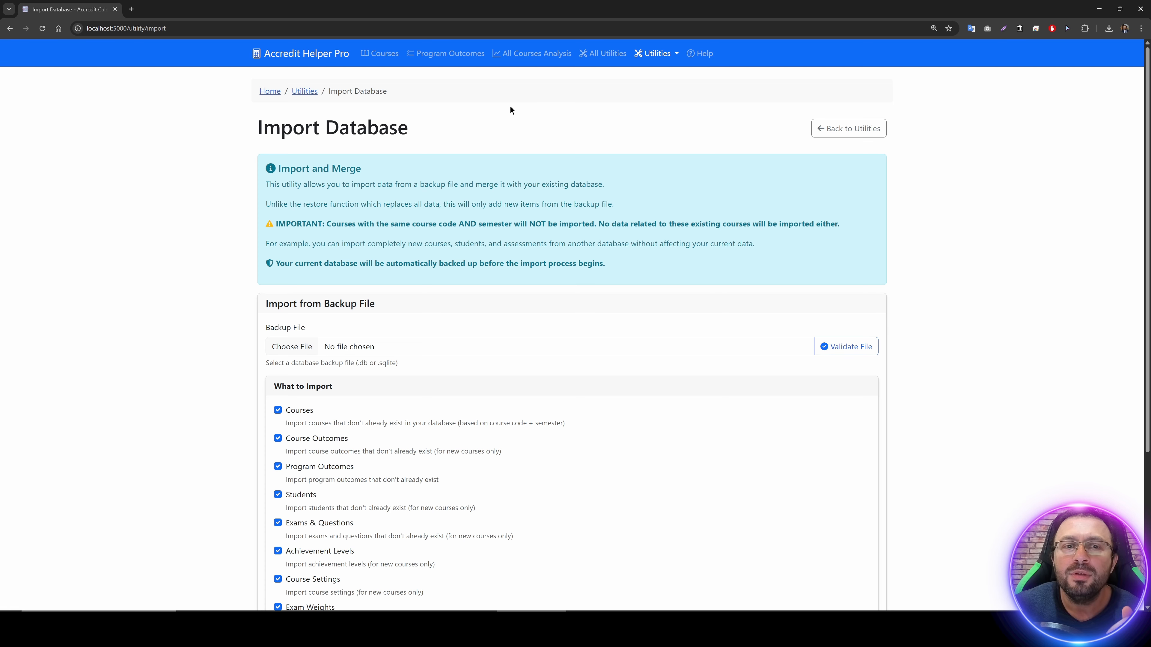
Step: Look at the database backup utility, then return to the database import page and recheck its import options
{"action": "left_click", "coordinate": [657, 54]}
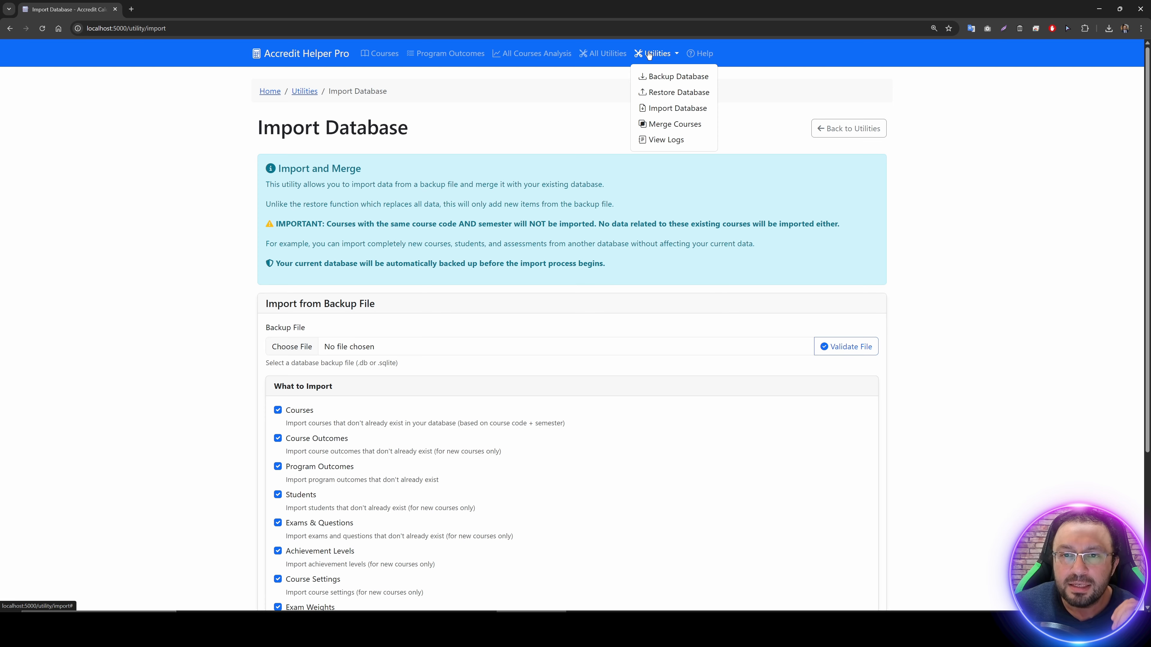
{"action": "left_click", "coordinate": [664, 76]}
{"action": "left_click", "coordinate": [659, 54]}
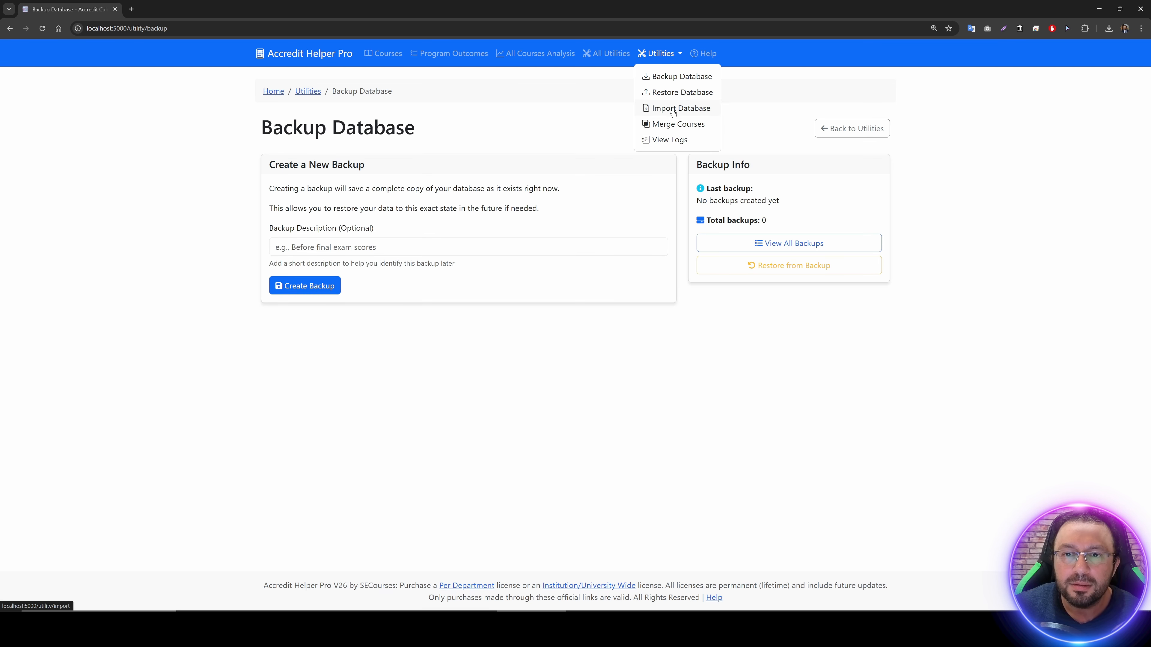
{"action": "left_click", "coordinate": [670, 110]}
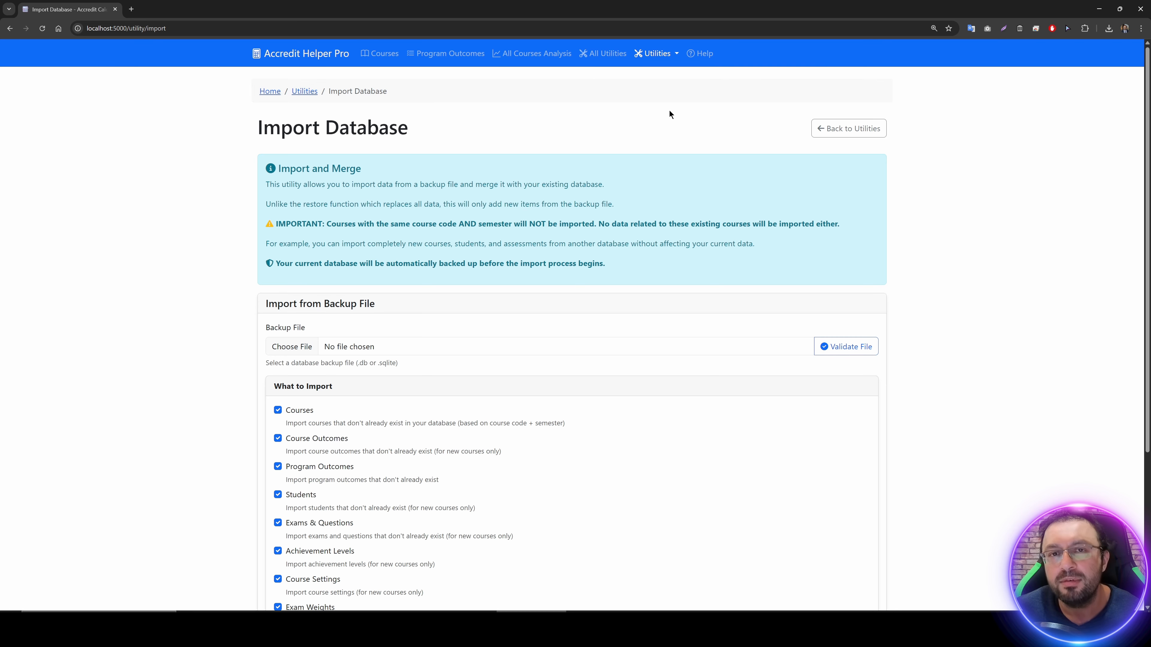
{"action": "scroll", "coordinate": [649, 205], "scroll_direction": "down", "scroll_amount": 5}
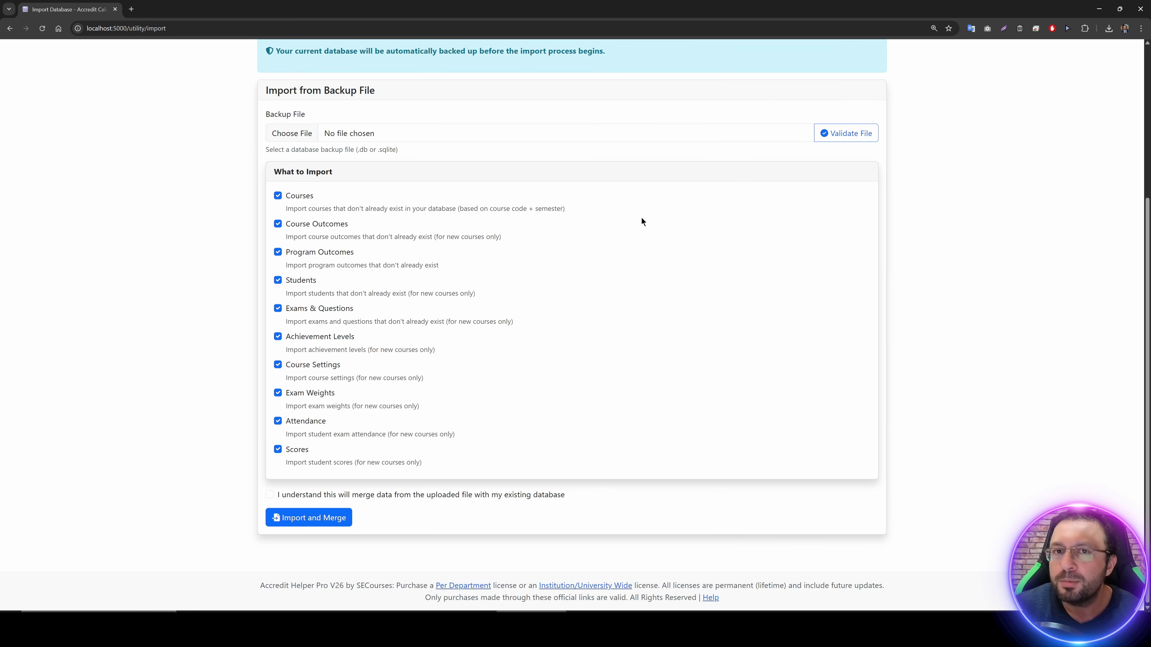
{"action": "scroll", "coordinate": [653, 213], "scroll_direction": "up", "scroll_amount": 5}
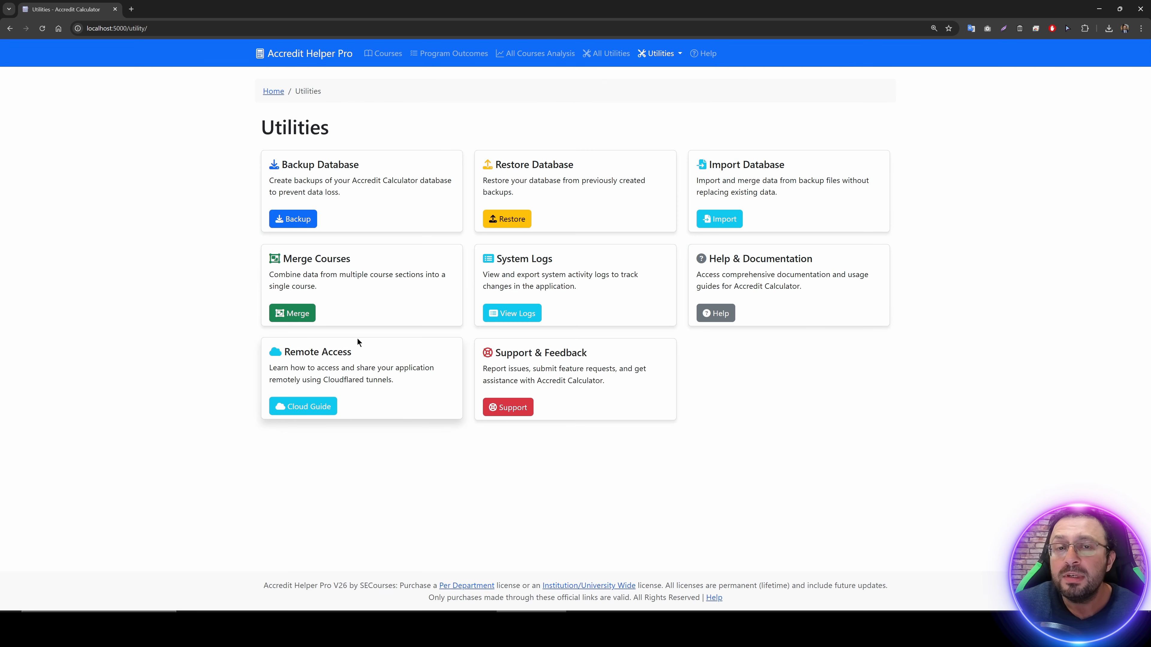
Step: Highlight the Remote Access utility's description, then run Start_CloudFlare_Public_Url_Use_From_Phone.bat from the Accredit-Helper-Pro folder in File Explorer
{"action": "left_click_drag", "start_coordinate": [398, 385], "coordinate": [285, 355]}
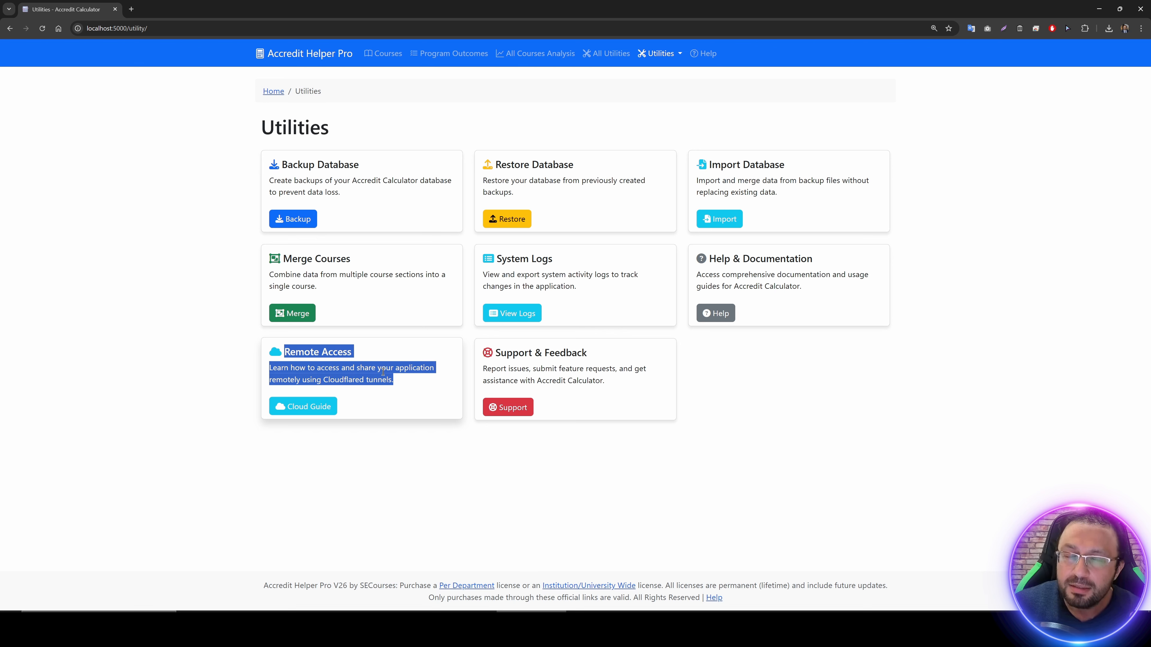
{"action": "left_click", "coordinate": [412, 408]}
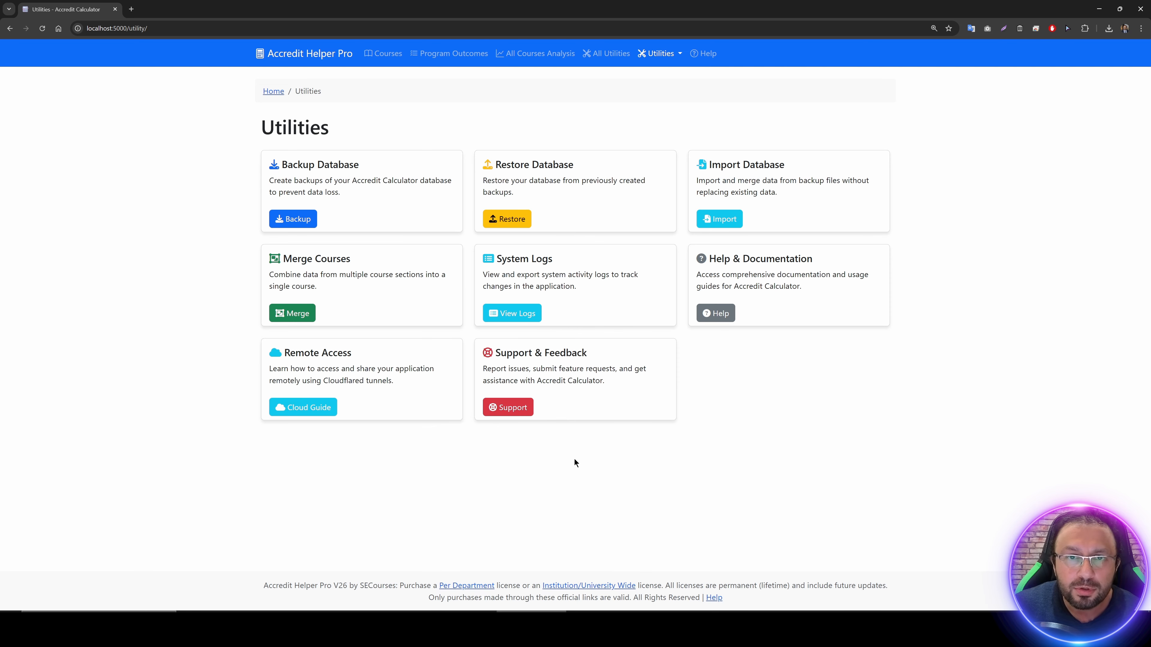
{"action": "left_click", "coordinate": [801, 622]}
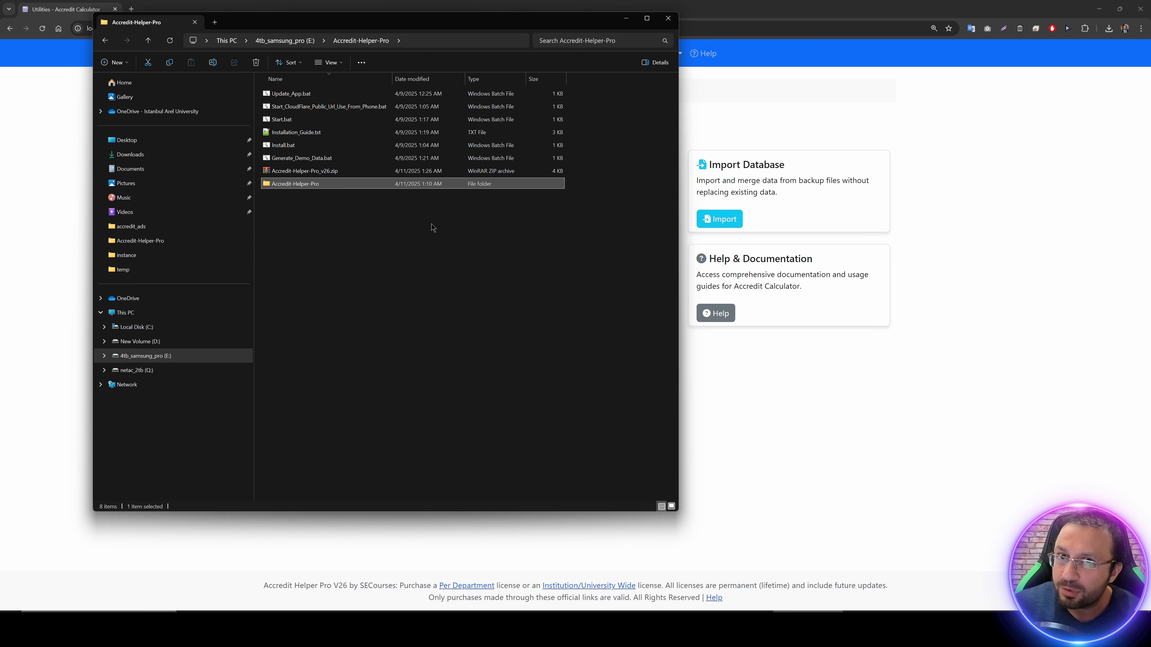
{"action": "double_click", "coordinate": [347, 108]}
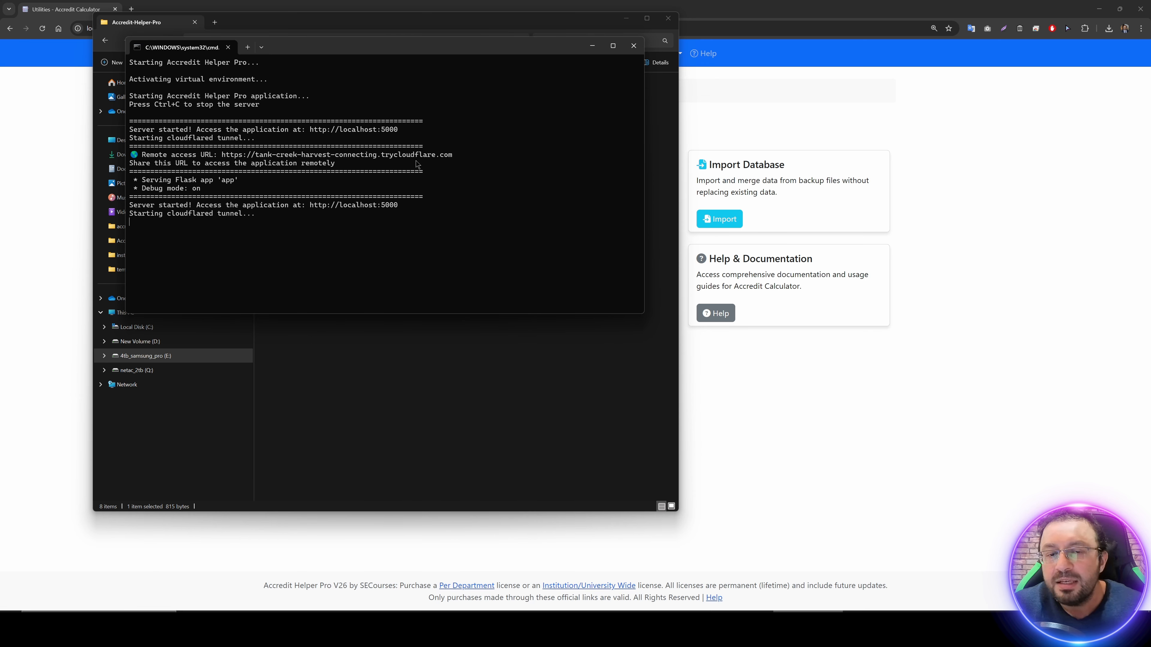
{"action": "scroll", "coordinate": [471, 200], "scroll_direction": "up", "scroll_amount": 3, "text": "ctrl"}
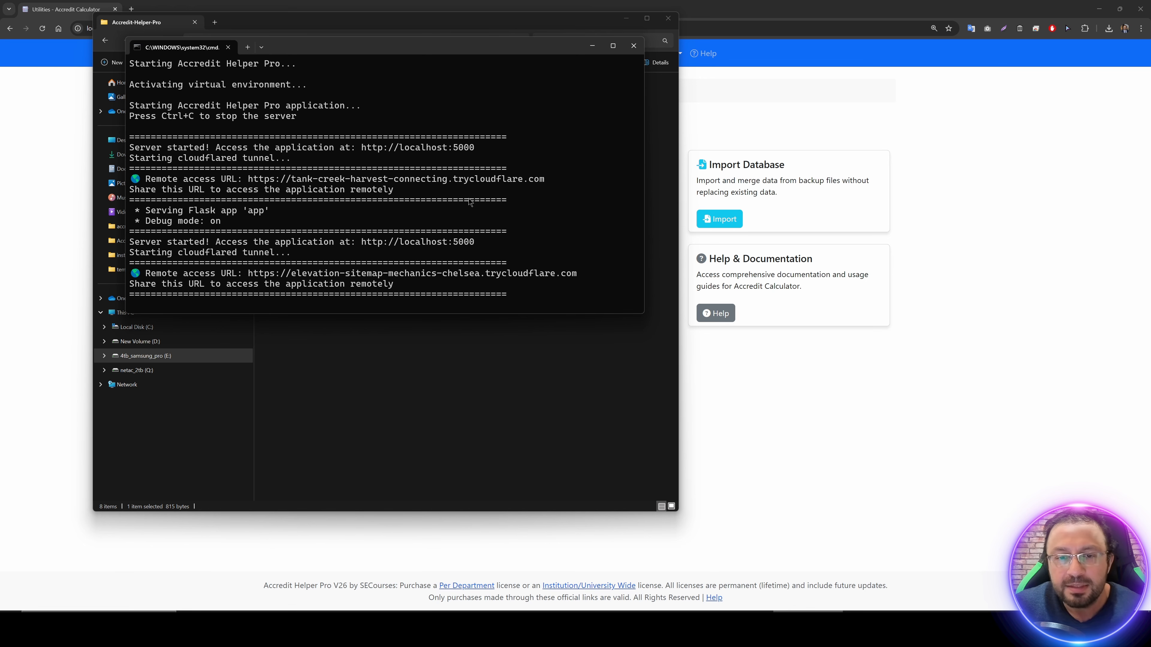
Step: Open the first remote access URL from the terminal in the browser to check the public courses page, then close it
{"action": "left_click", "coordinate": [372, 181], "text": "ctrl"}
{"action": "left_click", "coordinate": [178, 7]}
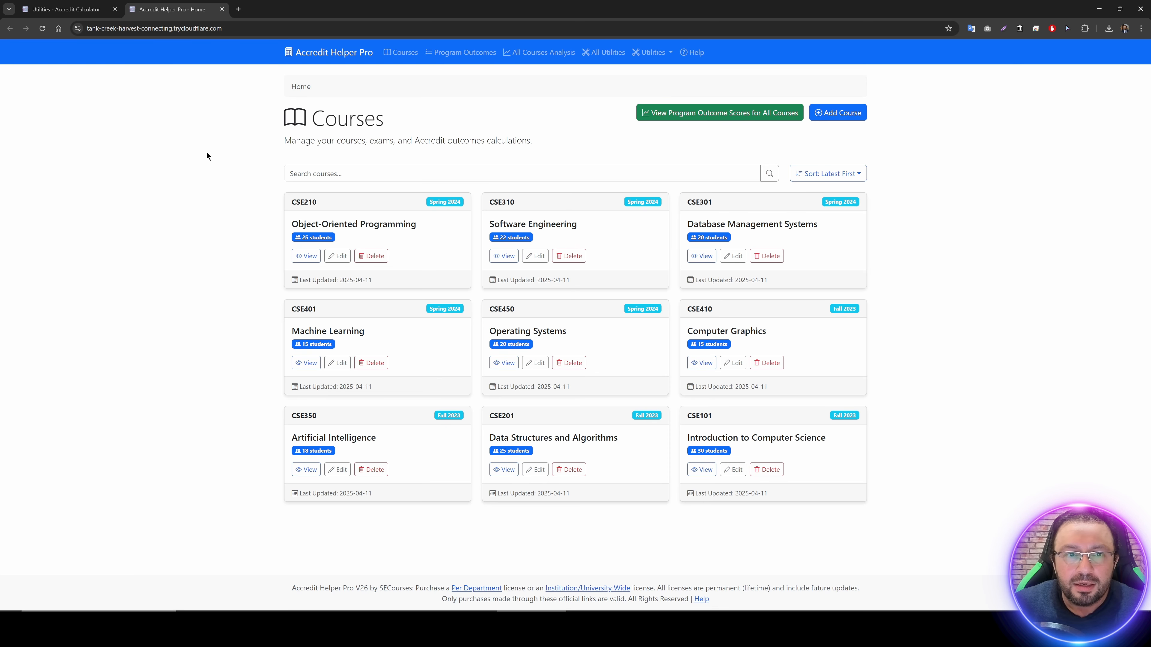
{"action": "scroll", "coordinate": [202, 160], "scroll_direction": "up", "scroll_amount": 2, "text": "ctrl"}
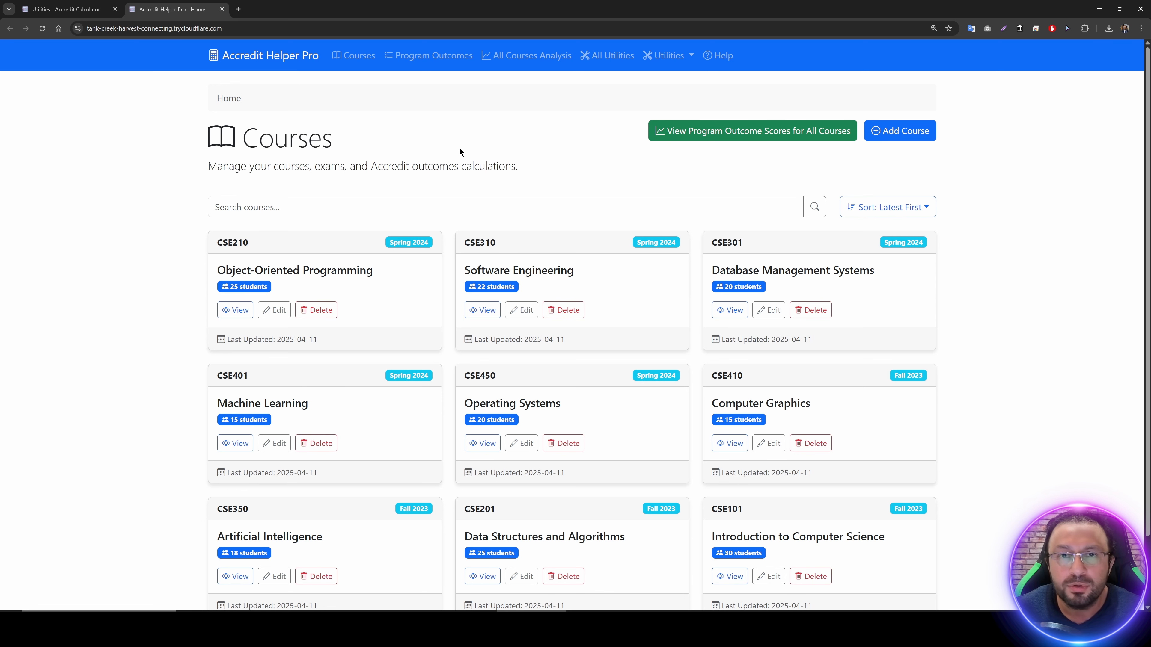
{"action": "key", "text": "alt+Tab"}
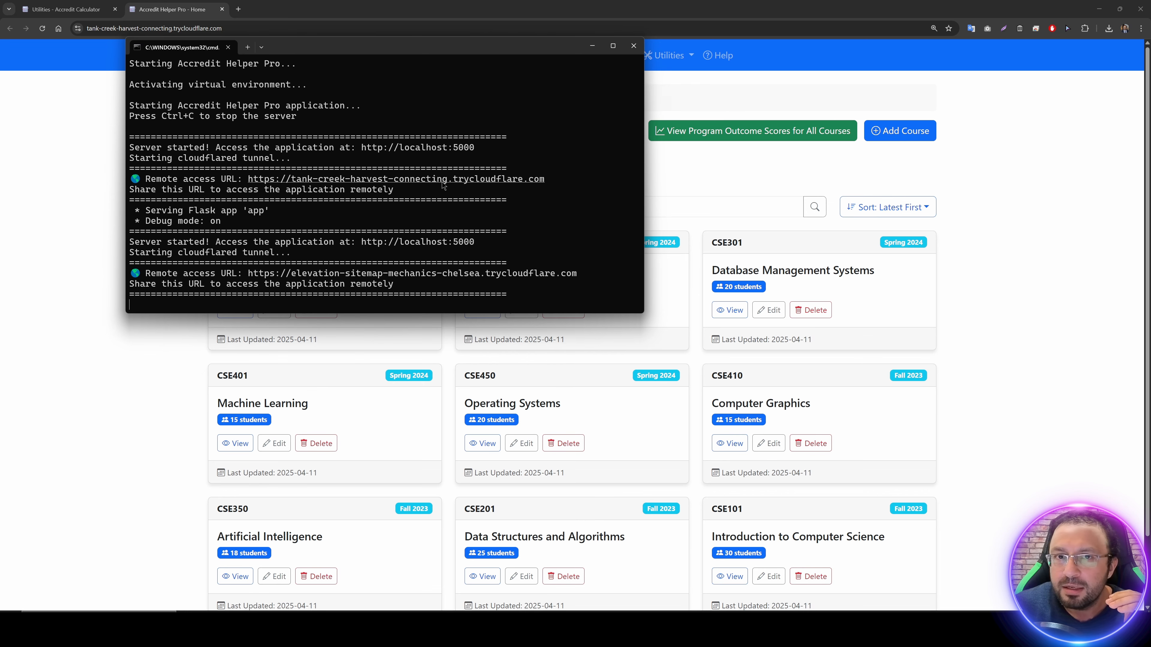
{"action": "key", "text": "alt+Tab"}
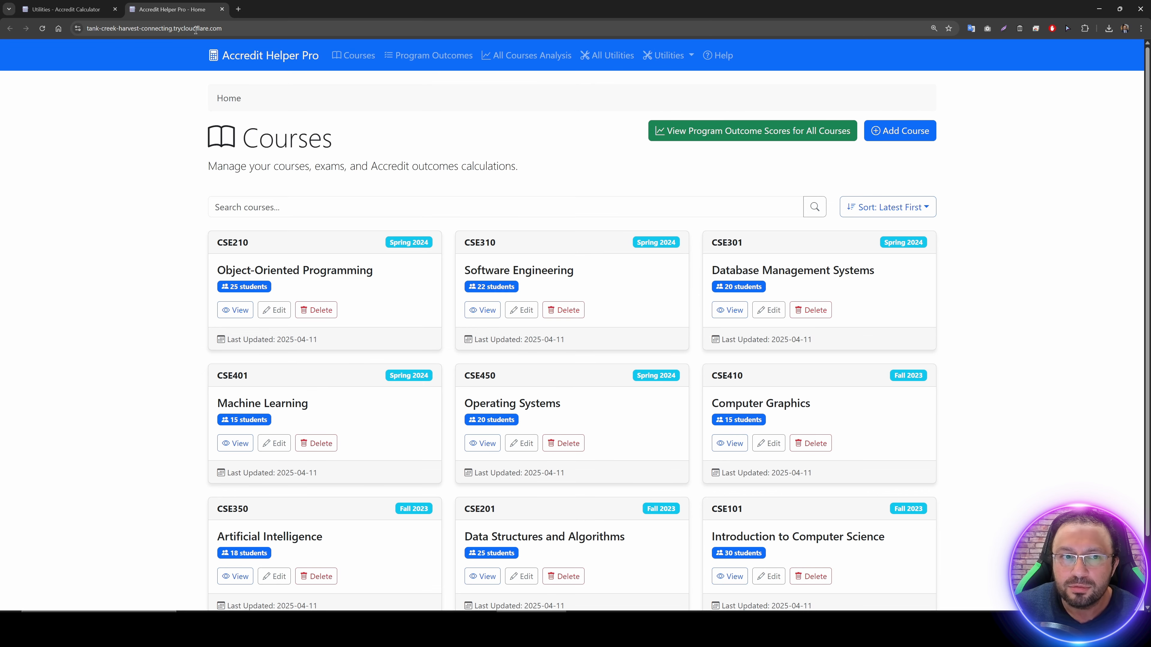
{"action": "key", "text": "ctrl+w"}
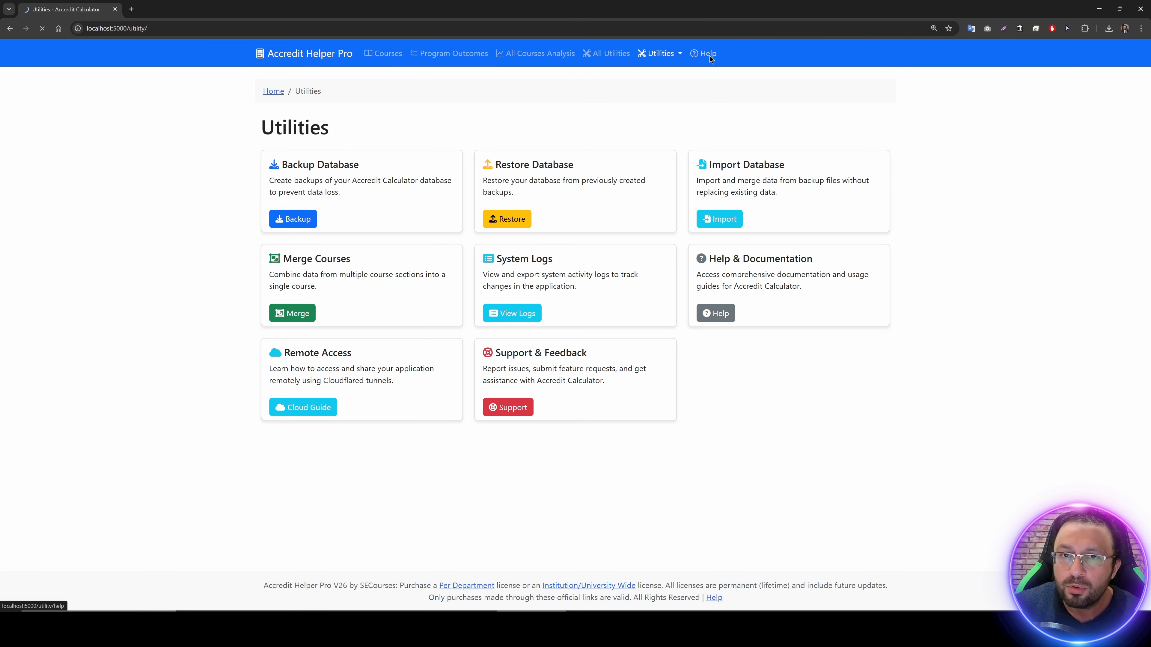
Step: Open the help documentation and go from its overview to the Getting Started section
{"action": "left_click", "coordinate": [709, 56]}
{"action": "scroll", "coordinate": [611, 126], "scroll_direction": "down", "scroll_amount": 1}
{"action": "scroll", "coordinate": [611, 126], "scroll_direction": "up", "scroll_amount": 3}
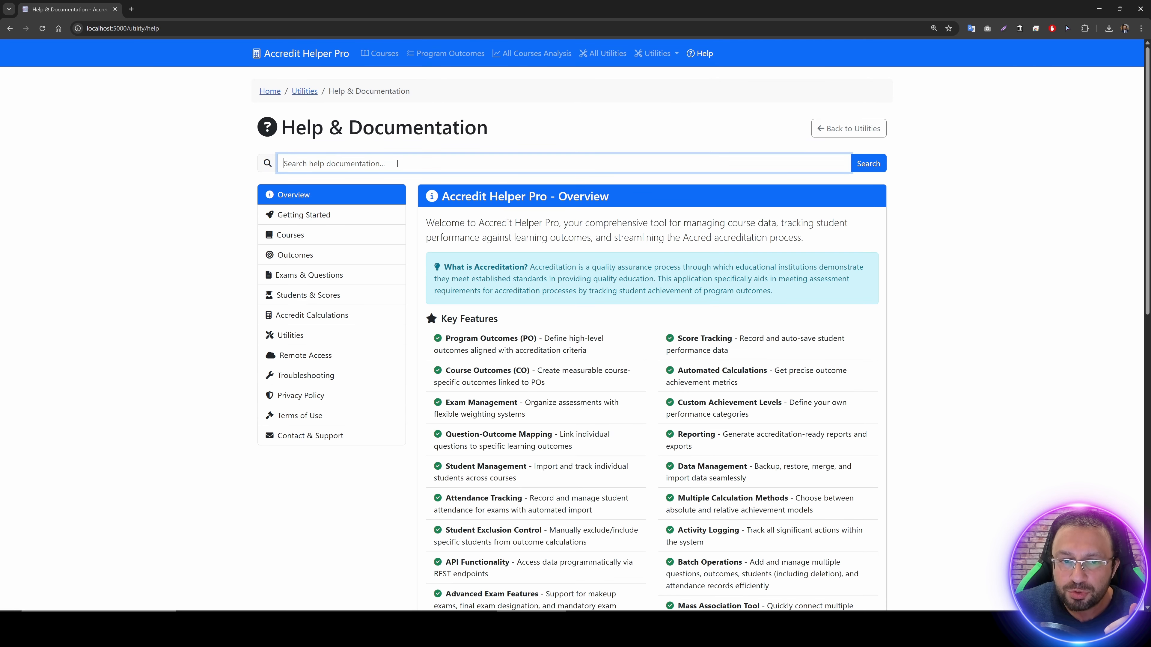
{"action": "left_click", "coordinate": [308, 215]}
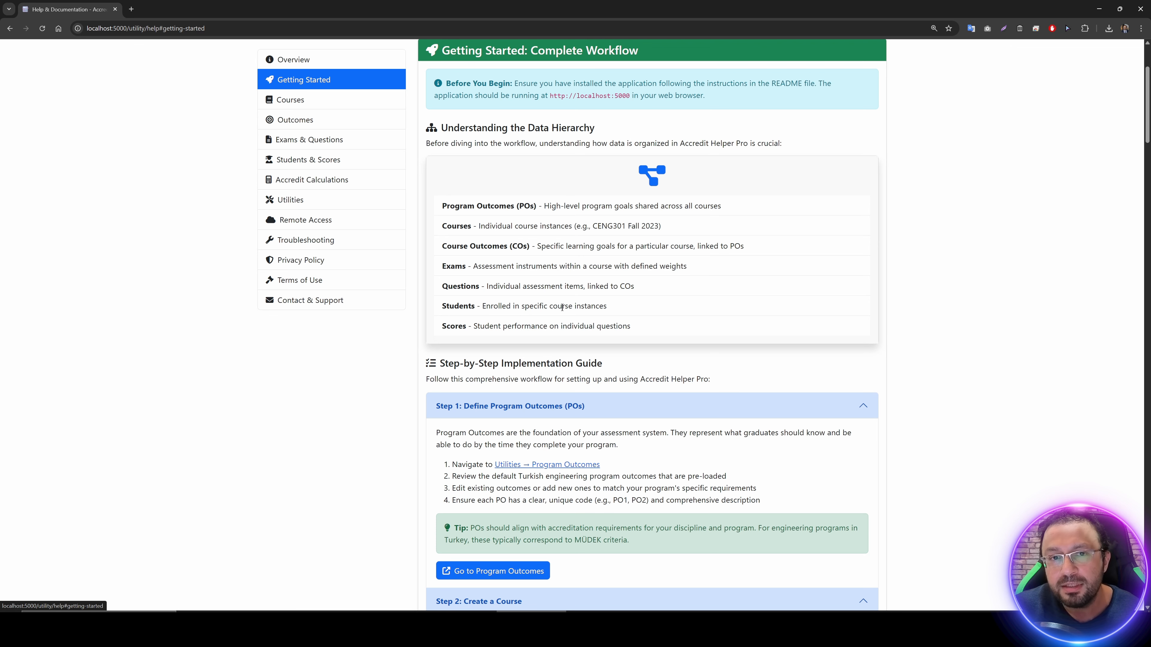
Step: Search the help documentation for "score" and open the AJAX-based Interface result from the Overview section
{"action": "scroll", "coordinate": [561, 308], "scroll_direction": "up", "scroll_amount": 2}
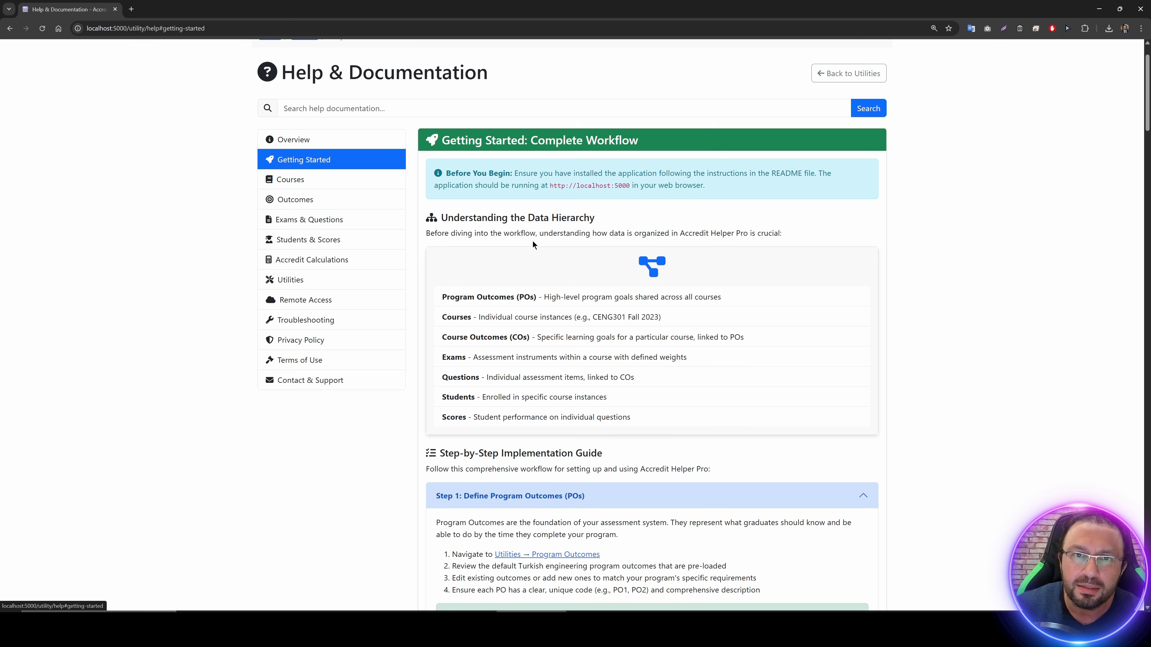
{"action": "left_click", "coordinate": [316, 105]}
{"action": "type", "text": "score"}
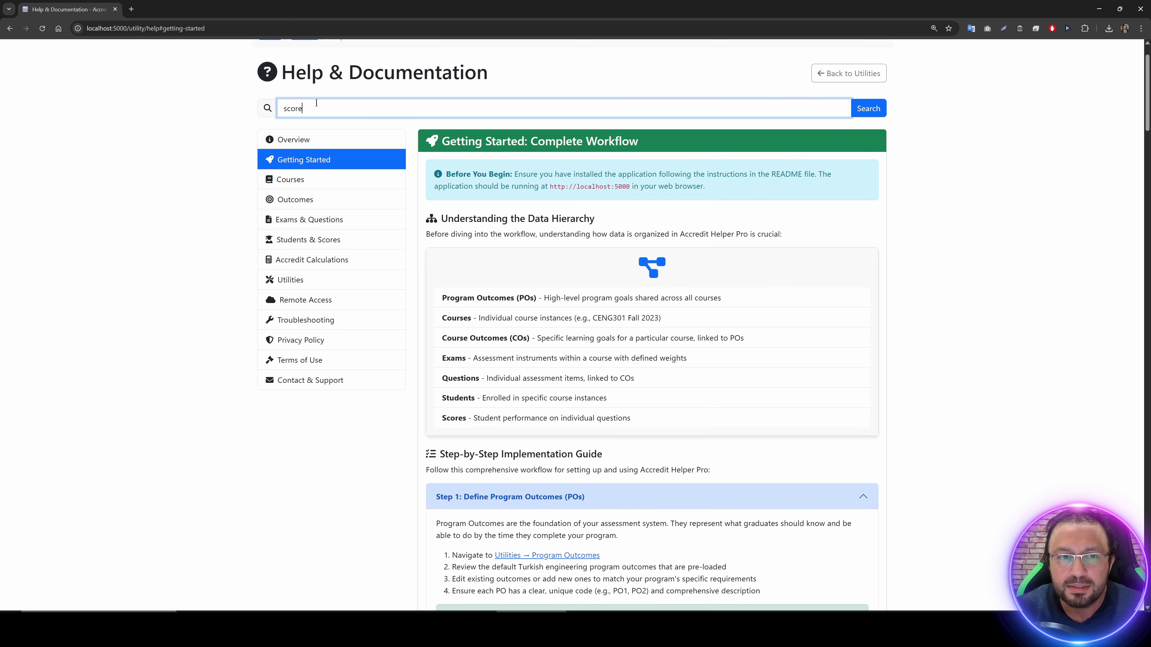
{"action": "key", "text": "Return"}
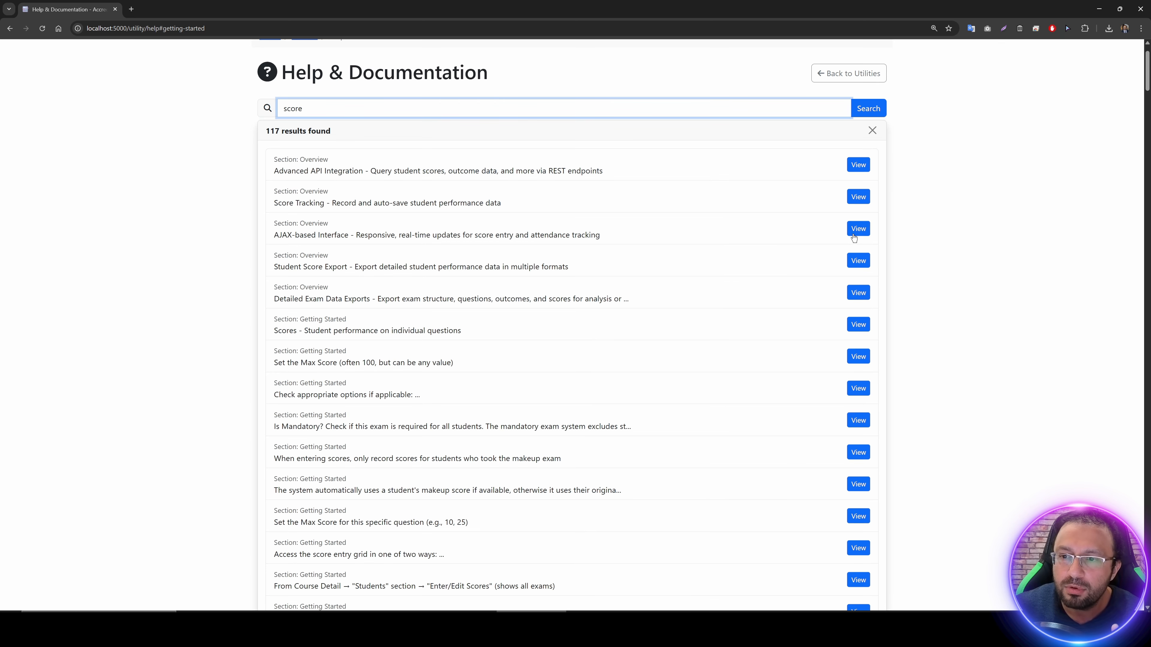
{"action": "left_click", "coordinate": [858, 229]}
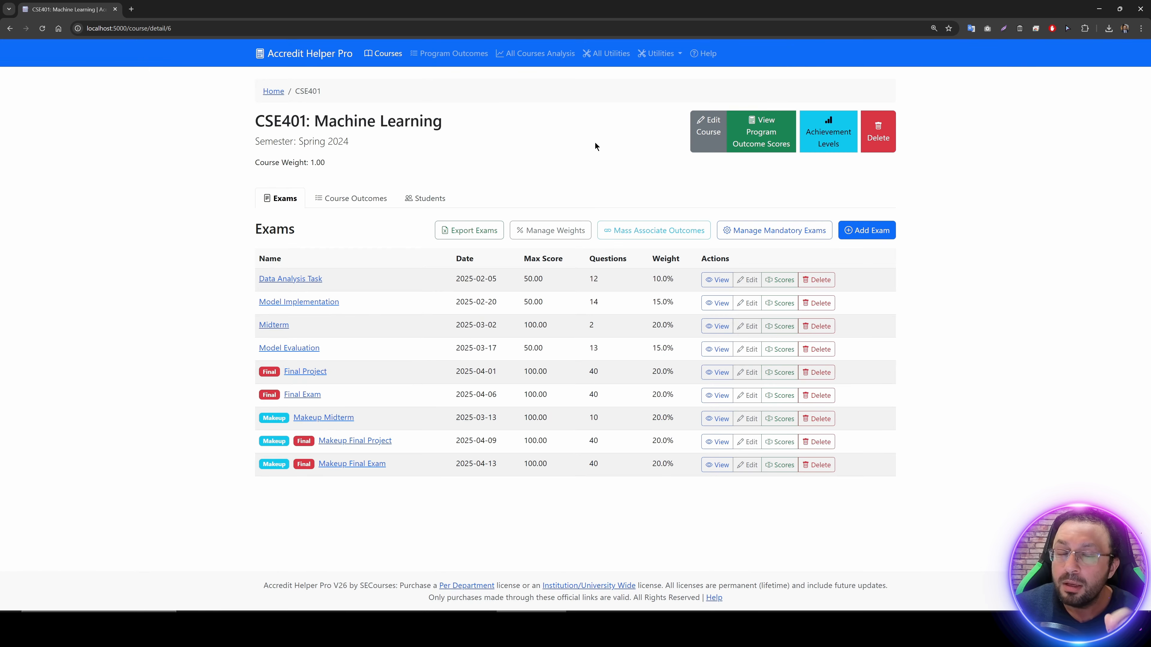
Step: Look at the exam weights page of CSE401: Machine Learning, return to the course, and check its mandatory exam management
{"action": "left_click", "coordinate": [552, 230]}
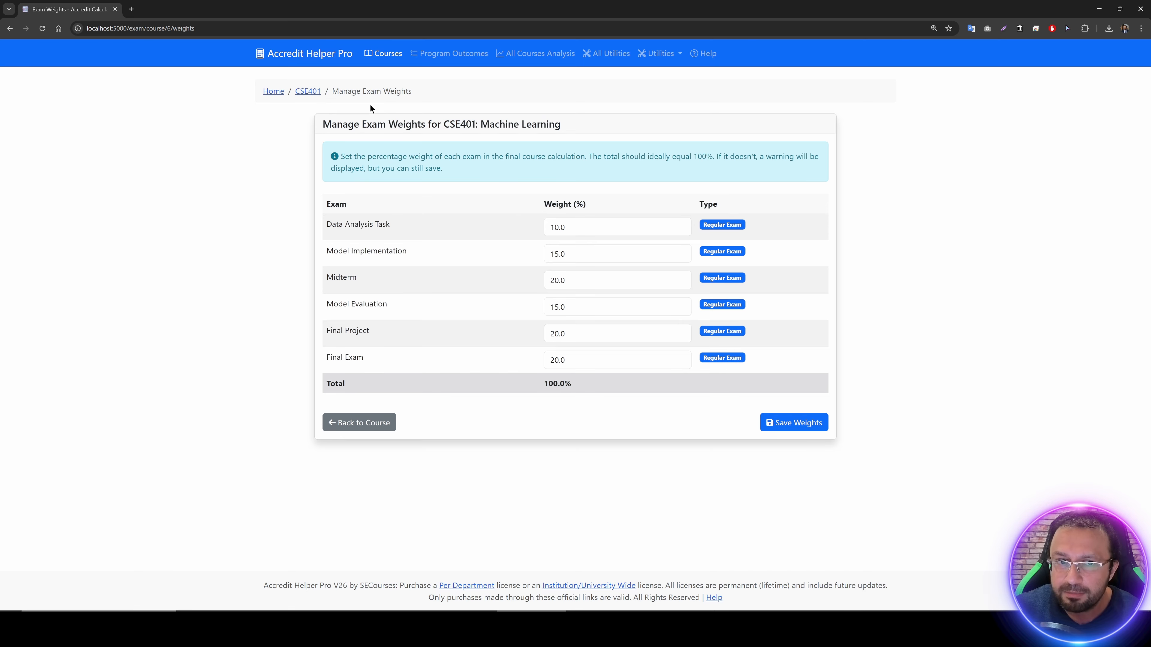
{"action": "left_click", "coordinate": [309, 92]}
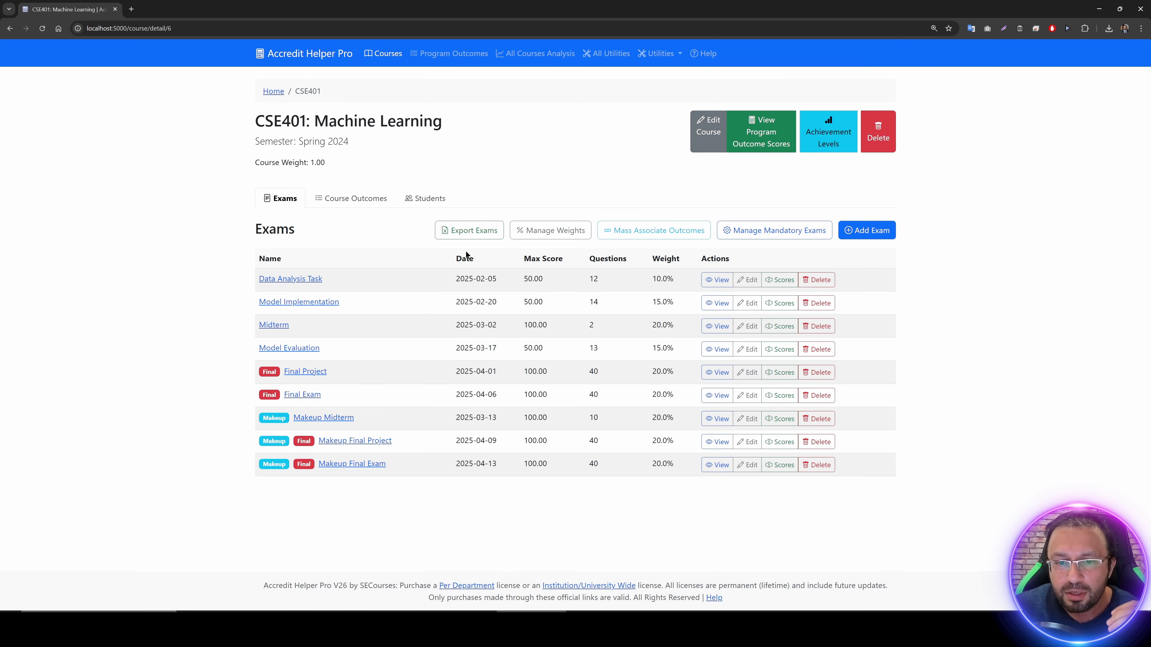
{"action": "left_click", "coordinate": [744, 231]}
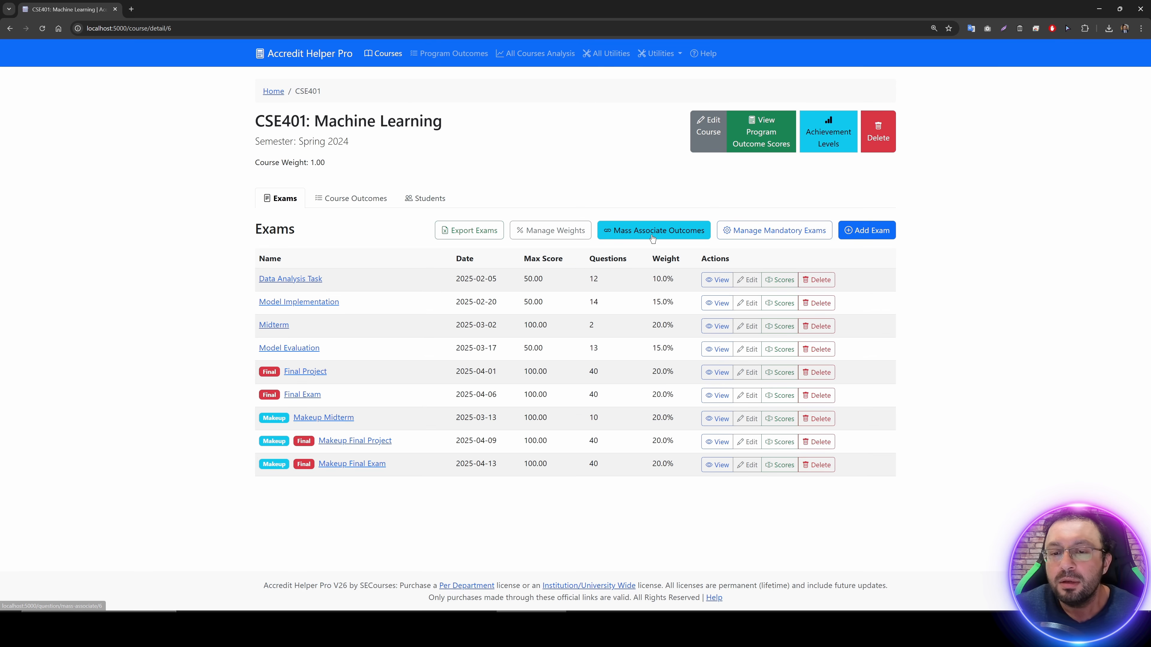
Step: Examine CSE401's mass association of exam questions with course outcomes and its import options, then return to the course
{"action": "left_click", "coordinate": [644, 231]}
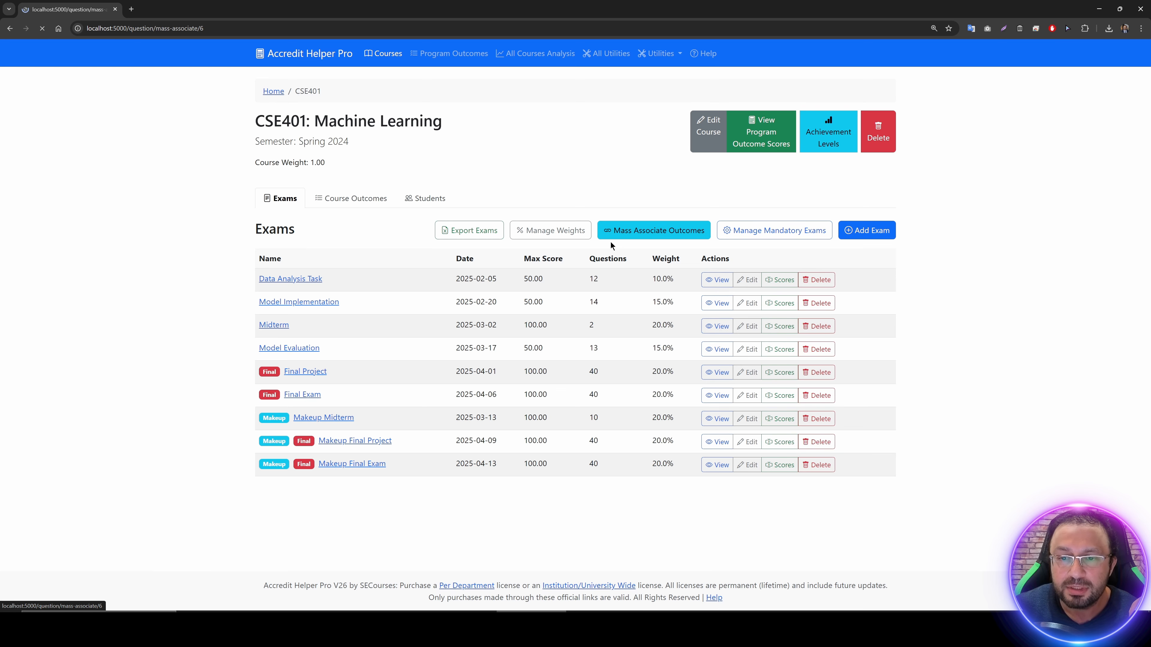
{"action": "scroll", "coordinate": [599, 244], "scroll_direction": "down", "scroll_amount": 6}
{"action": "scroll", "coordinate": [628, 299], "scroll_direction": "down", "scroll_amount": 4}
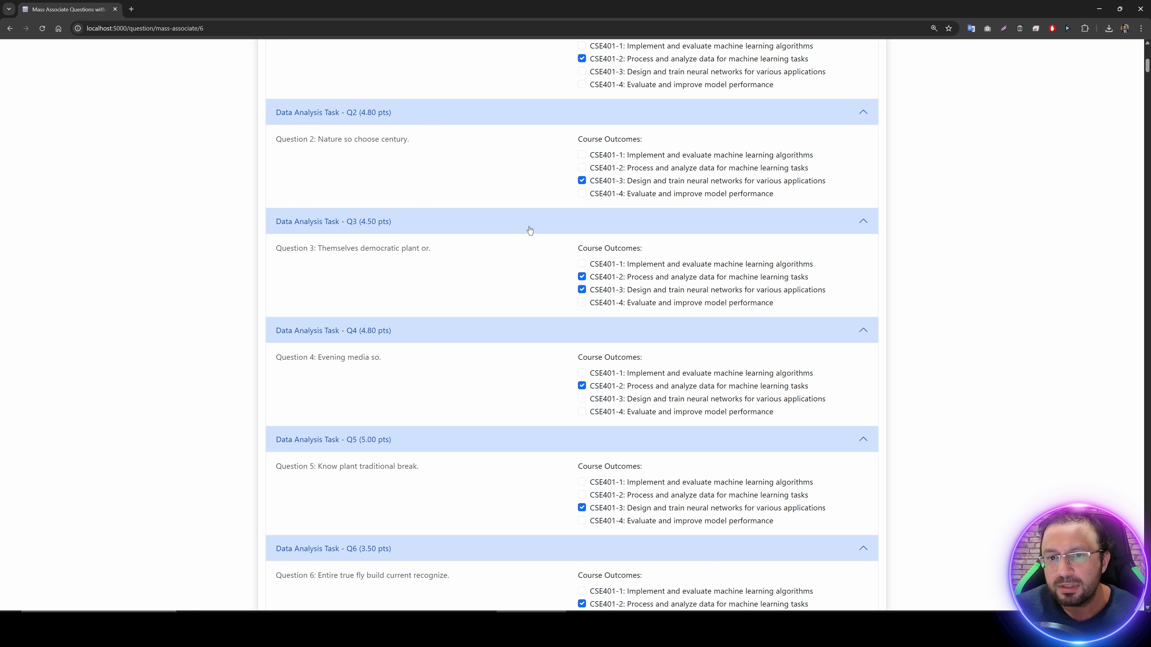
{"action": "scroll", "coordinate": [386, 169], "scroll_direction": "up", "scroll_amount": 1}
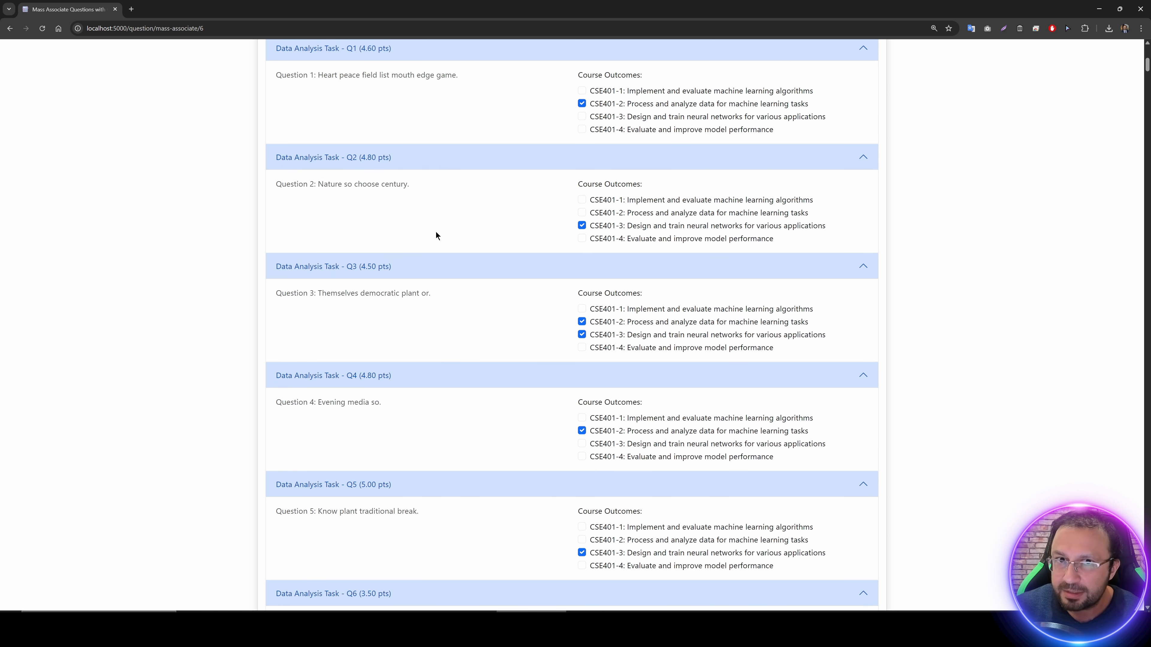
{"action": "scroll", "coordinate": [555, 308], "scroll_direction": "up", "scroll_amount": 10}
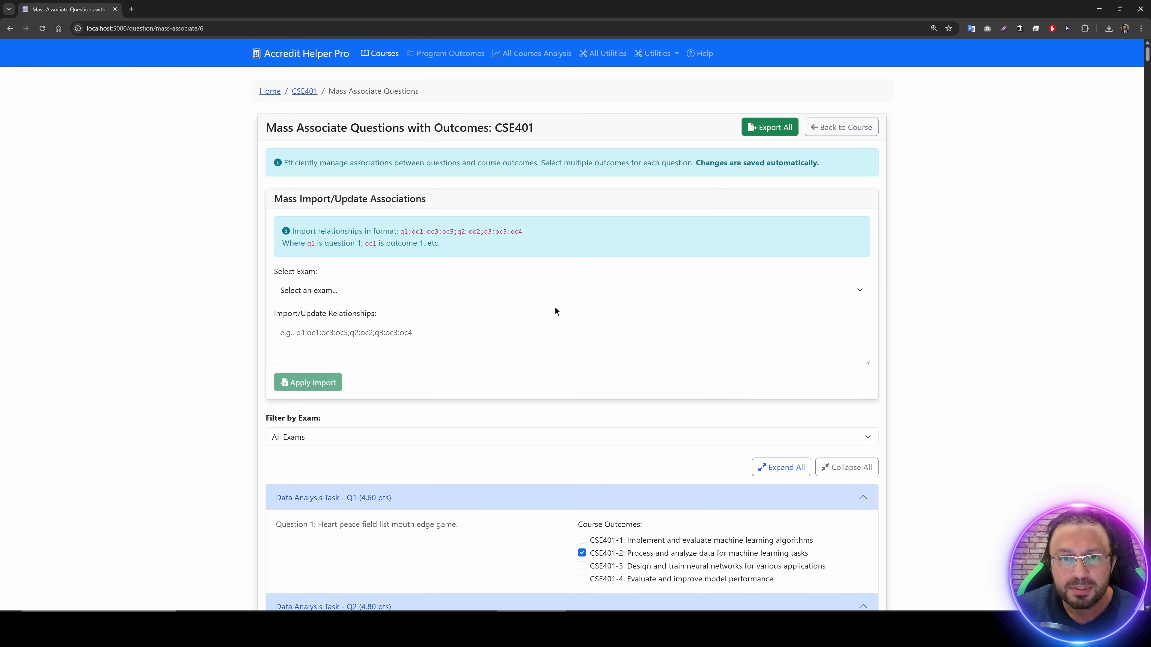
{"action": "left_click", "coordinate": [303, 91]}
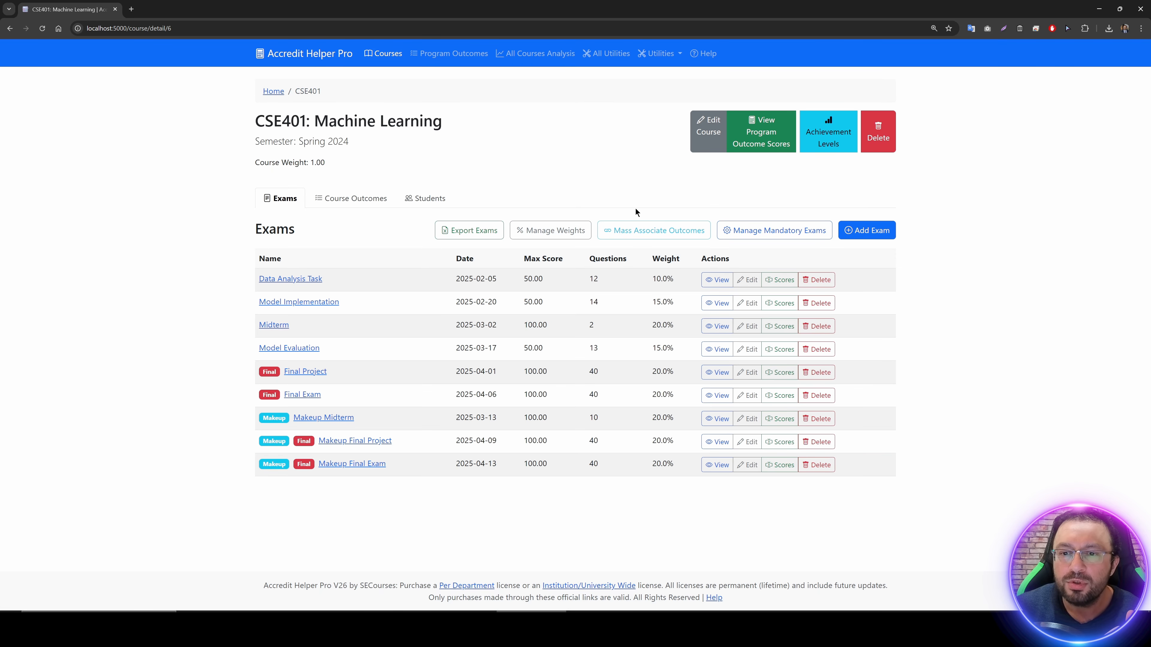
Step: Show CSE401's course outcomes and highlight the CSE401-1 description and its linked program outcomes
{"action": "left_click", "coordinate": [364, 200]}
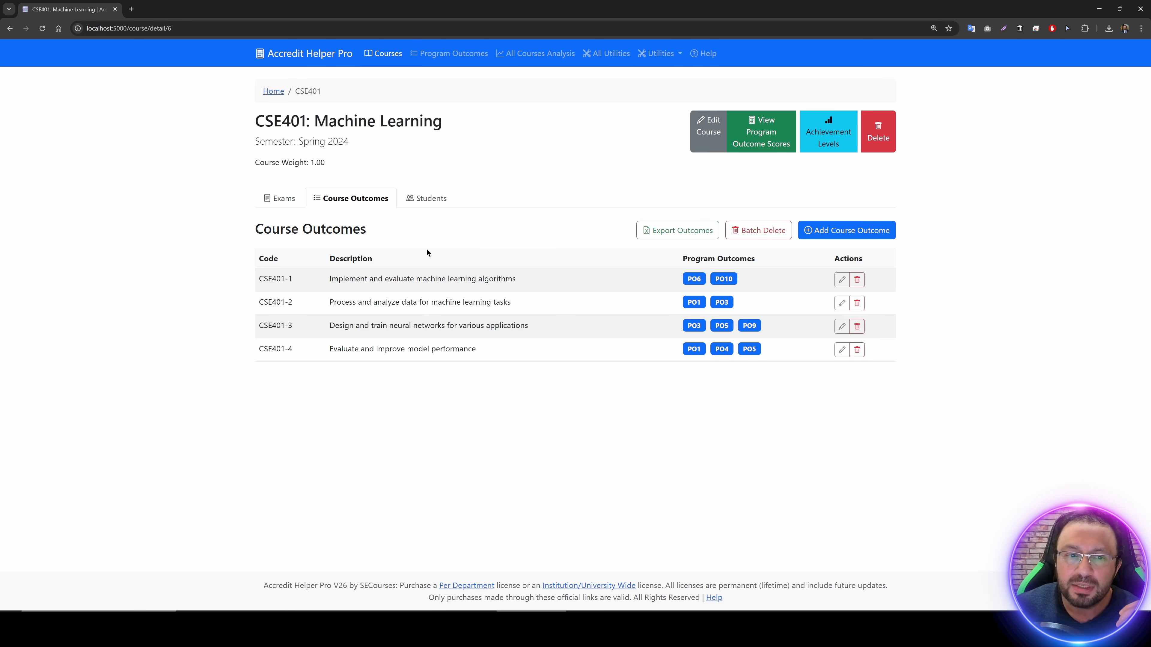
{"action": "left_click_drag", "start_coordinate": [516, 278], "coordinate": [322, 278]}
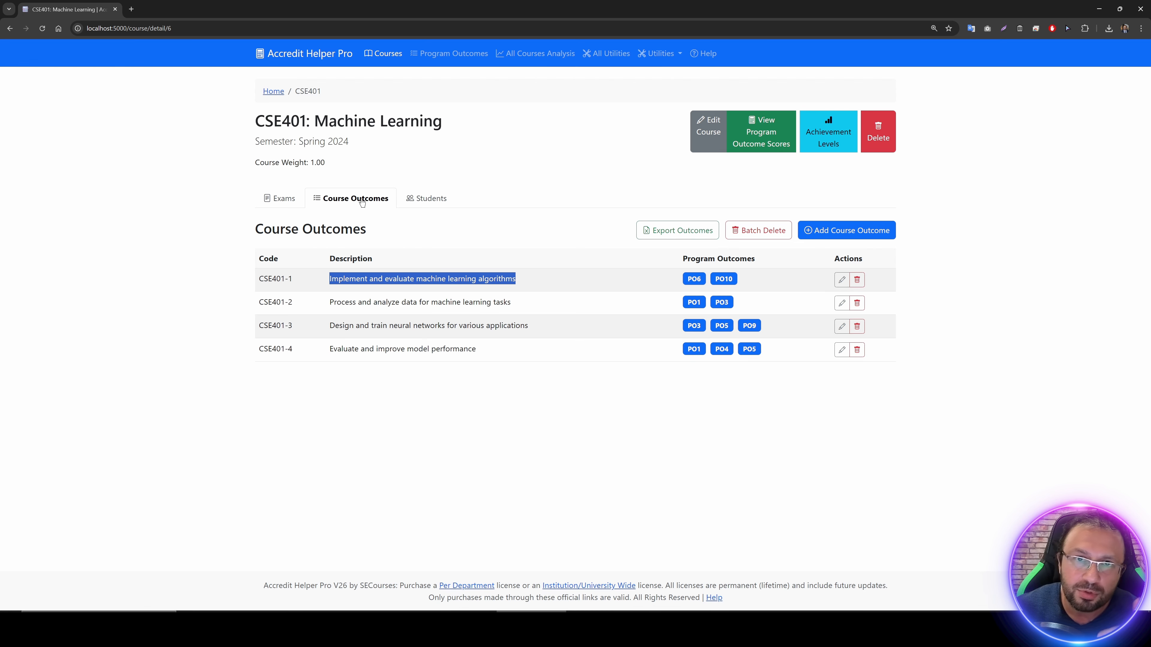
{"action": "left_click", "coordinate": [524, 217]}
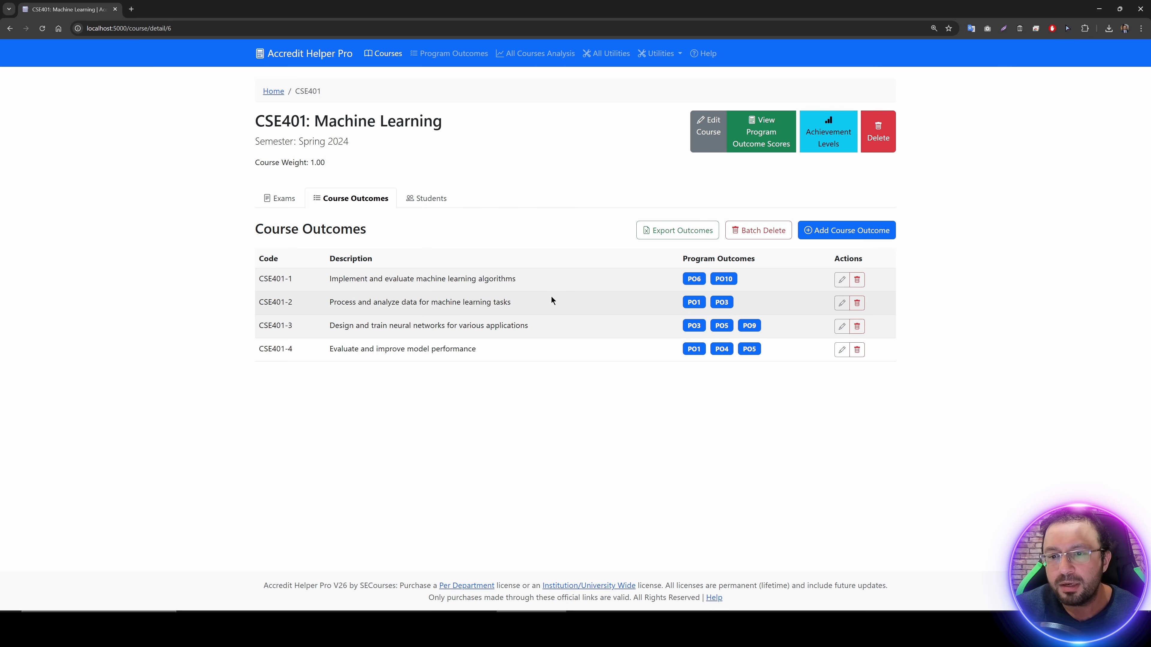
{"action": "left_click_drag", "start_coordinate": [515, 278], "coordinate": [293, 278]}
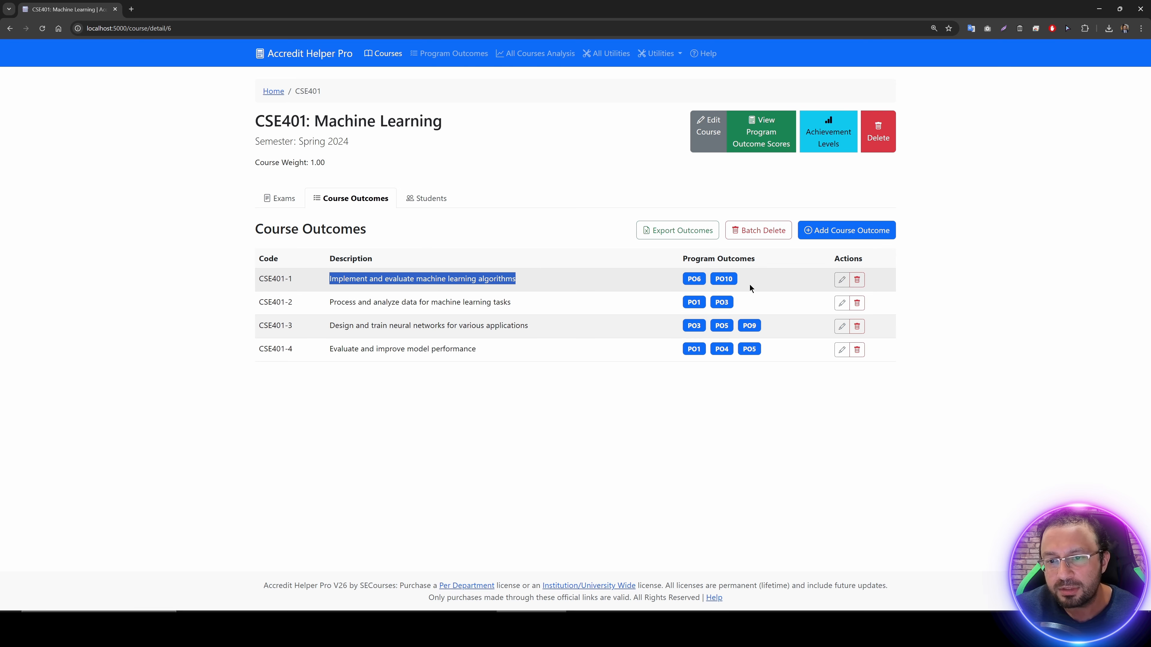
{"action": "left_click_drag", "start_coordinate": [750, 284], "coordinate": [670, 277]}
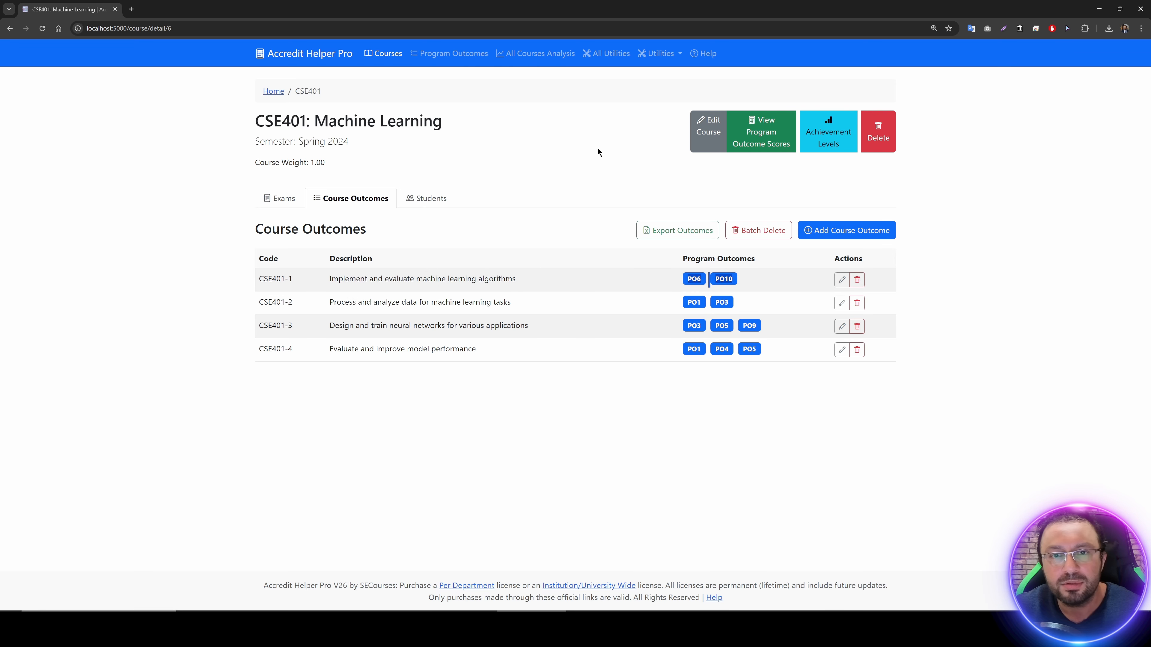
Step: Go back to the course list, open CSE310: Software Engineering, and view its enrolled students
{"action": "key", "text": "alt+Left"}
{"action": "left_click", "coordinate": [500, 277]}
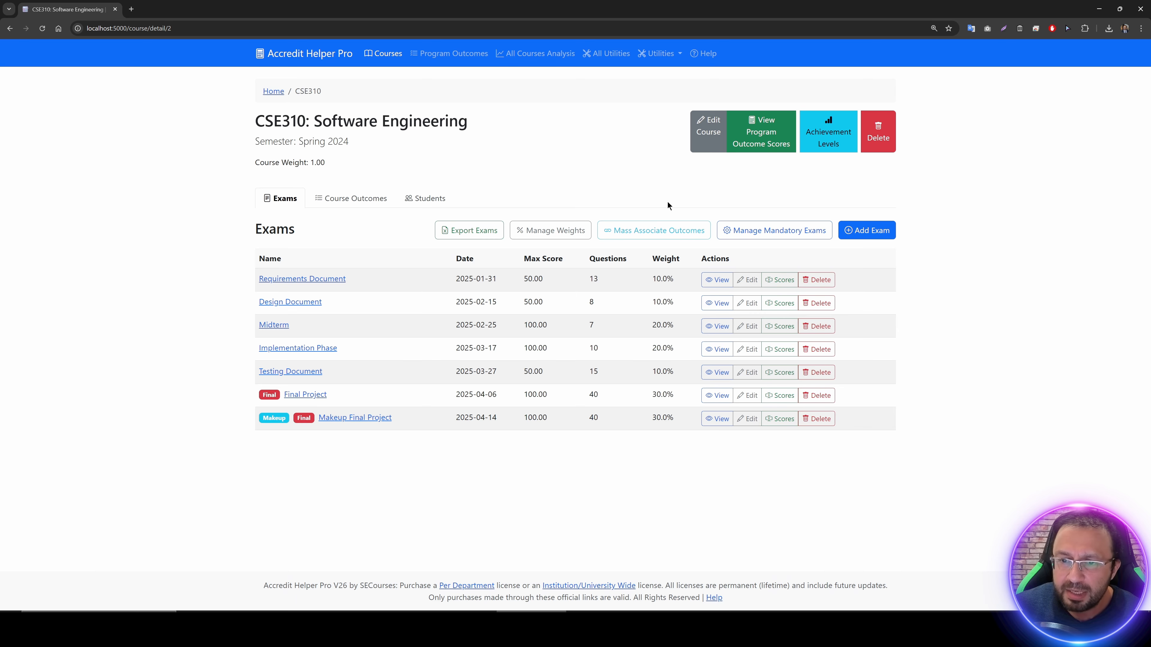
{"action": "left_click", "coordinate": [434, 198]}
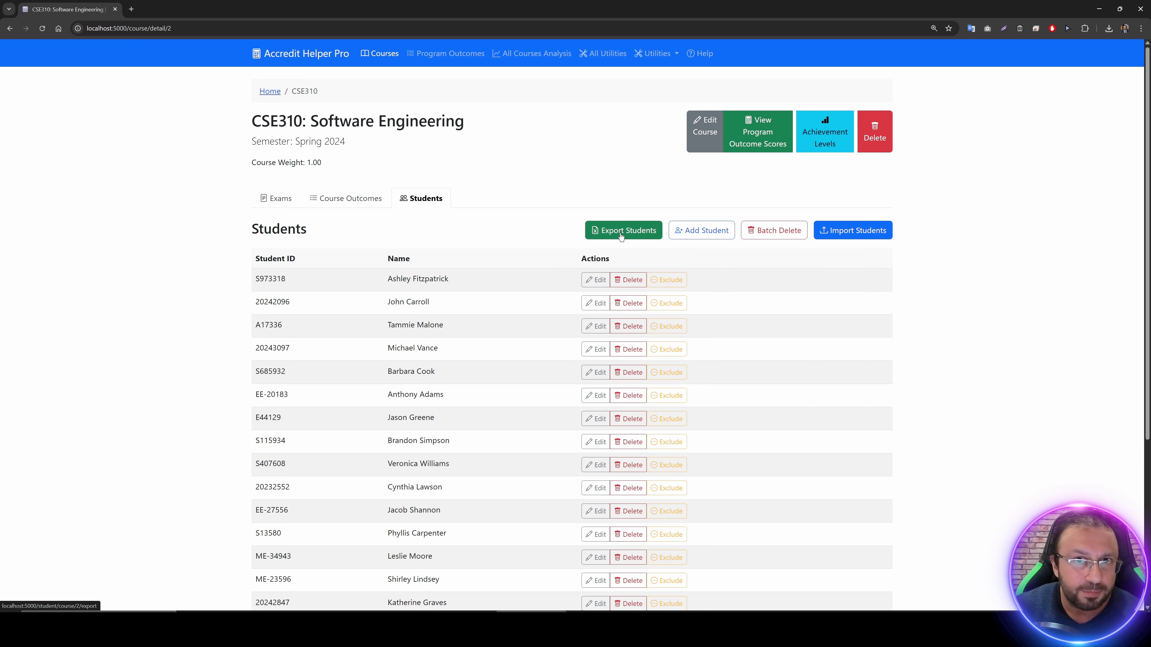
Step: View CSE310's course outcomes and the blank form for adding a course outcome, then return to the course
{"action": "left_click", "coordinate": [355, 198]}
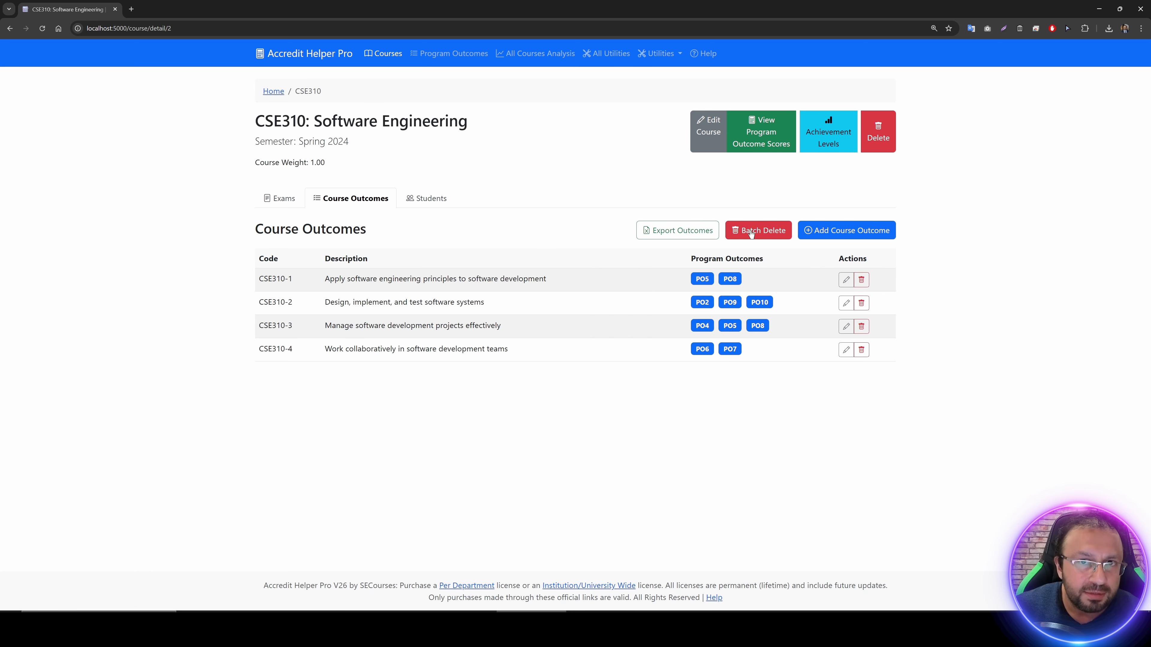
{"action": "left_click", "coordinate": [864, 230]}
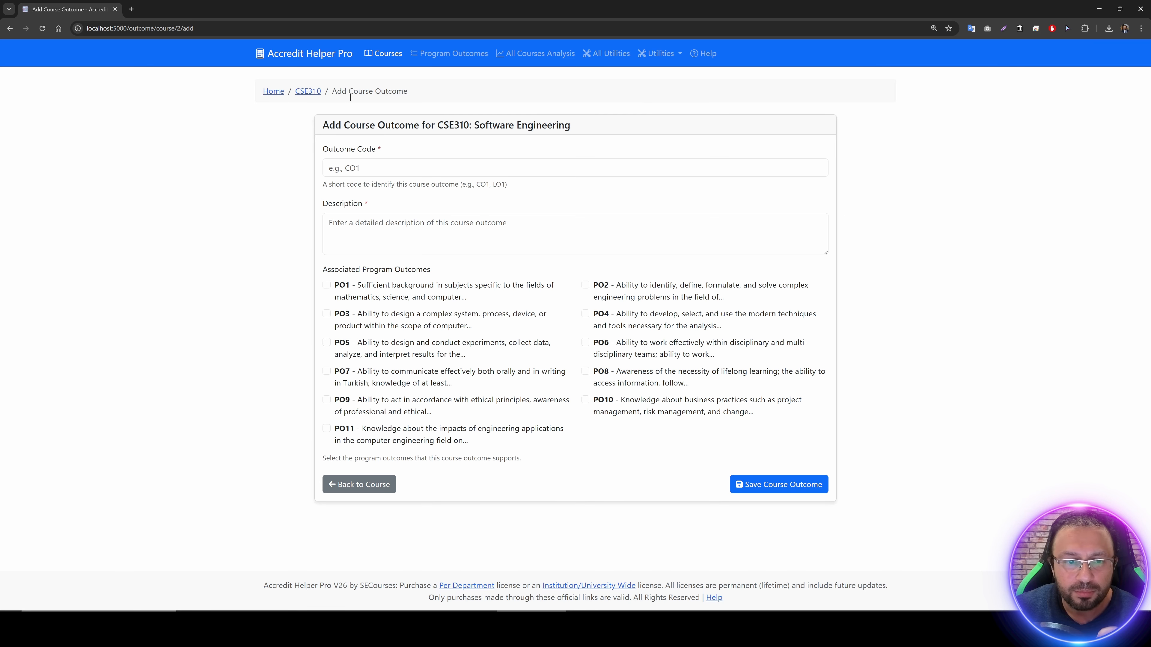
{"action": "left_click", "coordinate": [308, 91]}
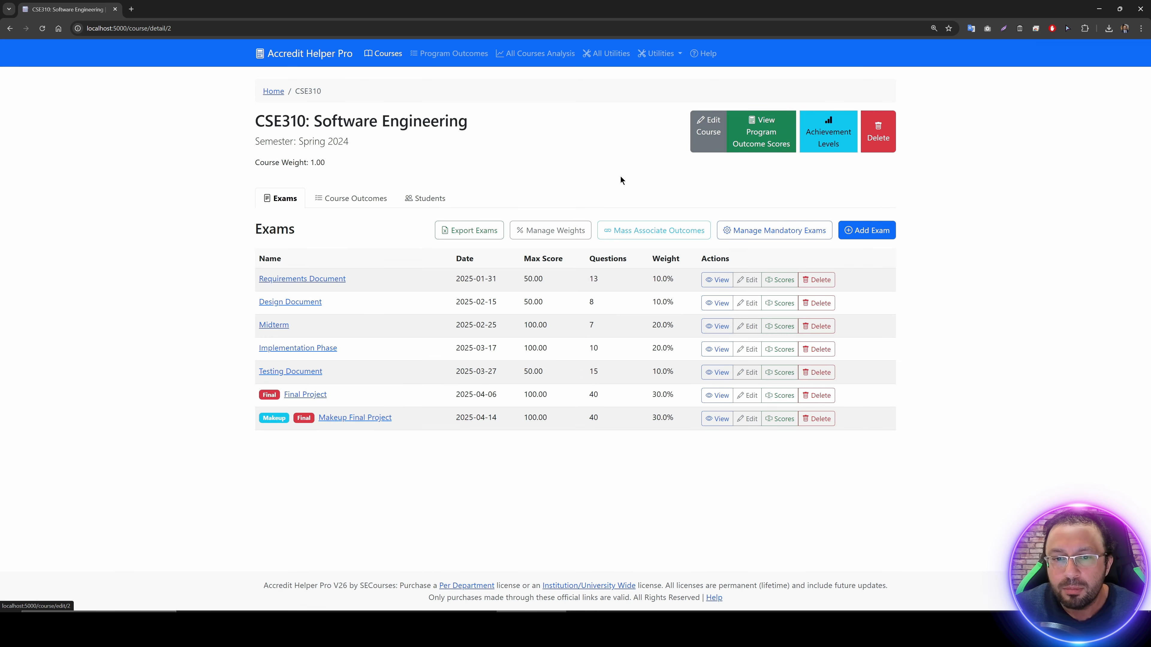
Step: Open batch question adding for CSE310's Requirements Document exam and set the number of questions to 10
{"action": "left_click", "coordinate": [720, 281]}
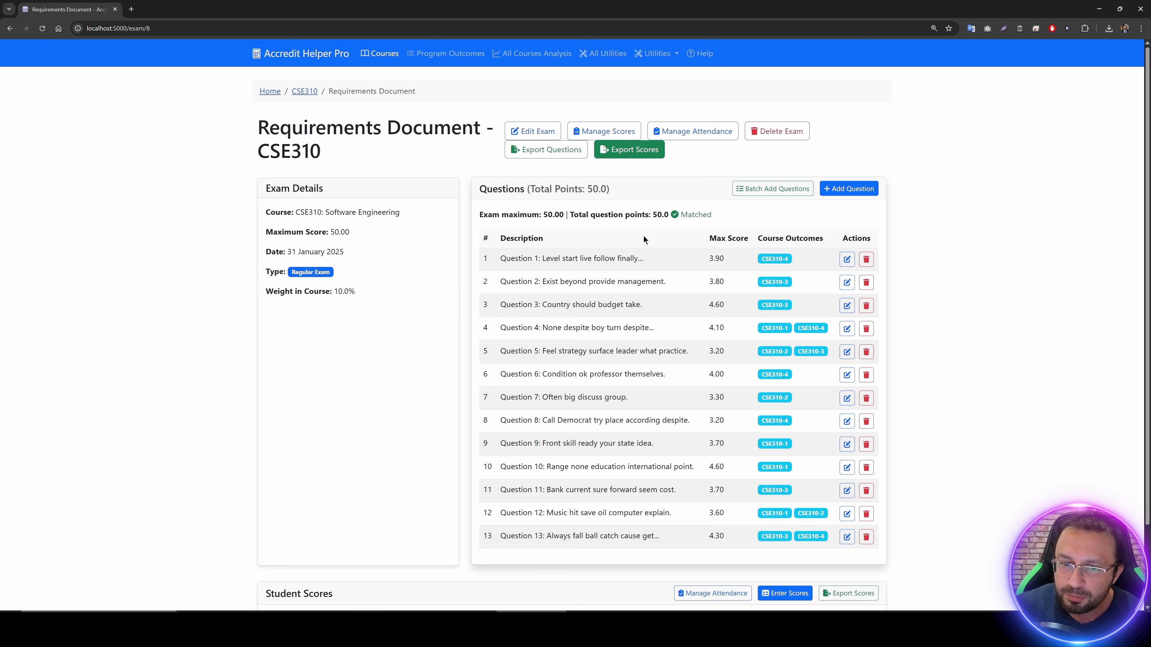
{"action": "left_click", "coordinate": [785, 187]}
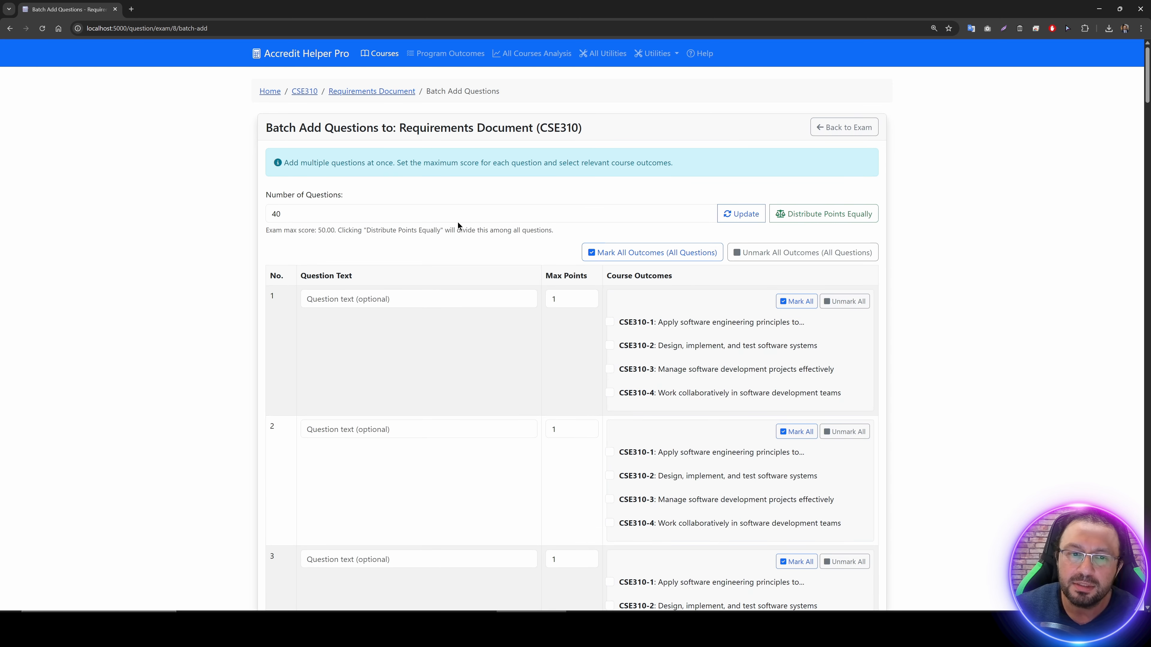
{"action": "left_click_drag", "start_coordinate": [336, 215], "coordinate": [226, 203]}
{"action": "type", "text": "10"}
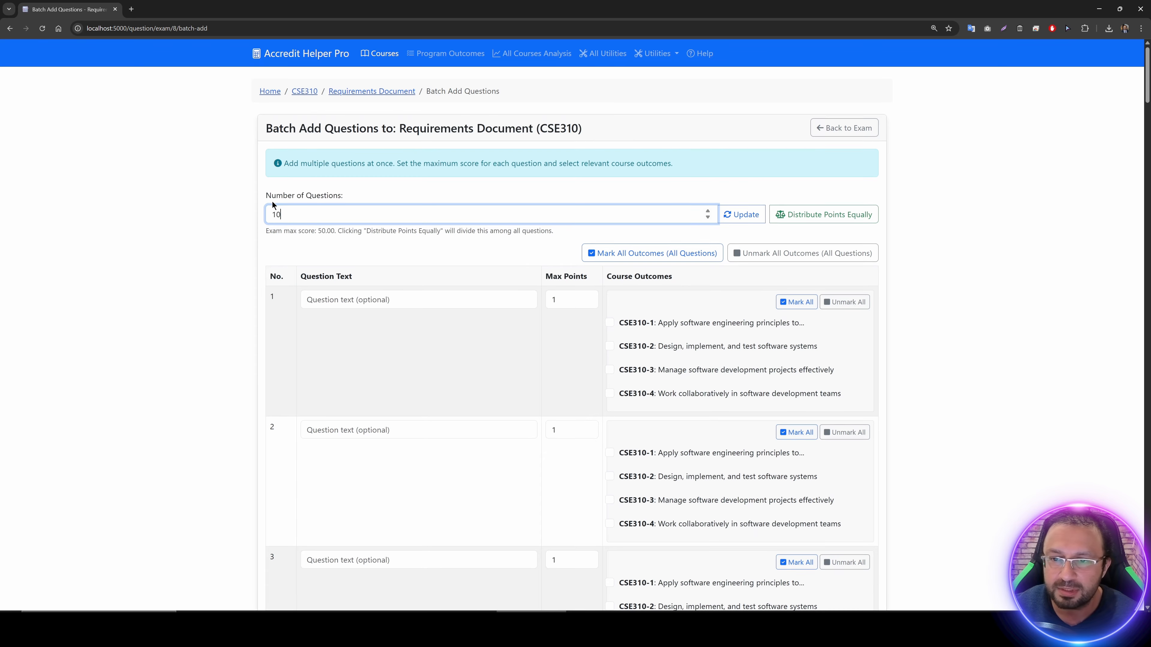
{"action": "left_click", "coordinate": [742, 214]}
{"action": "scroll", "coordinate": [529, 305], "scroll_direction": "down", "scroll_amount": 13}
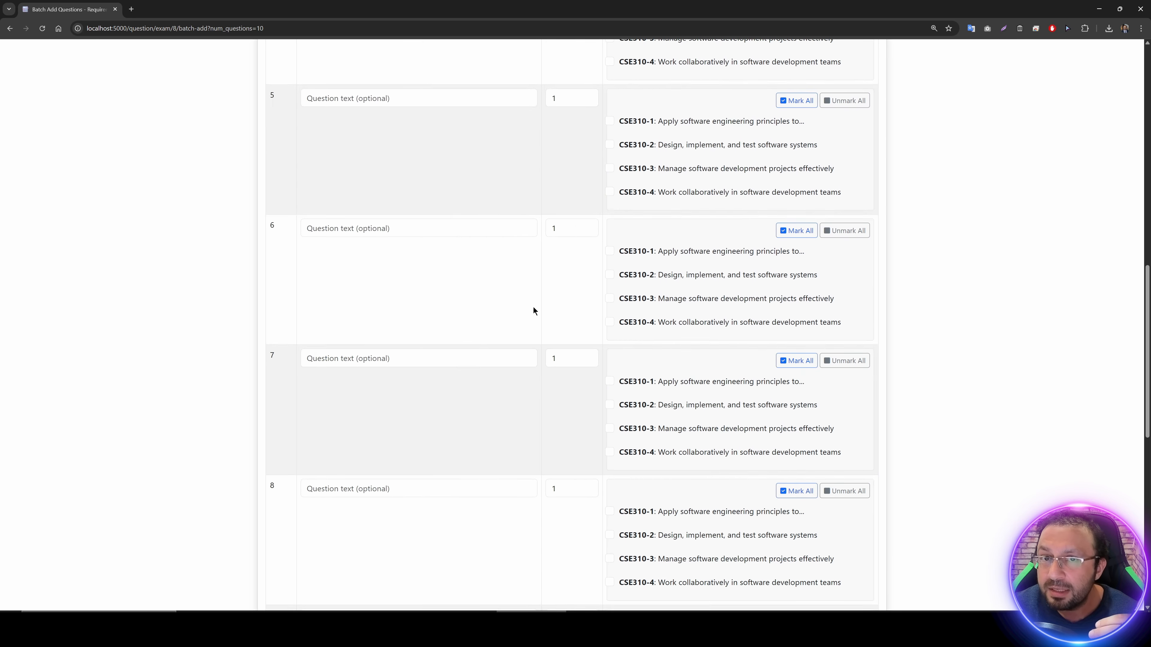
{"action": "scroll", "coordinate": [533, 307], "scroll_direction": "up", "scroll_amount": 13}
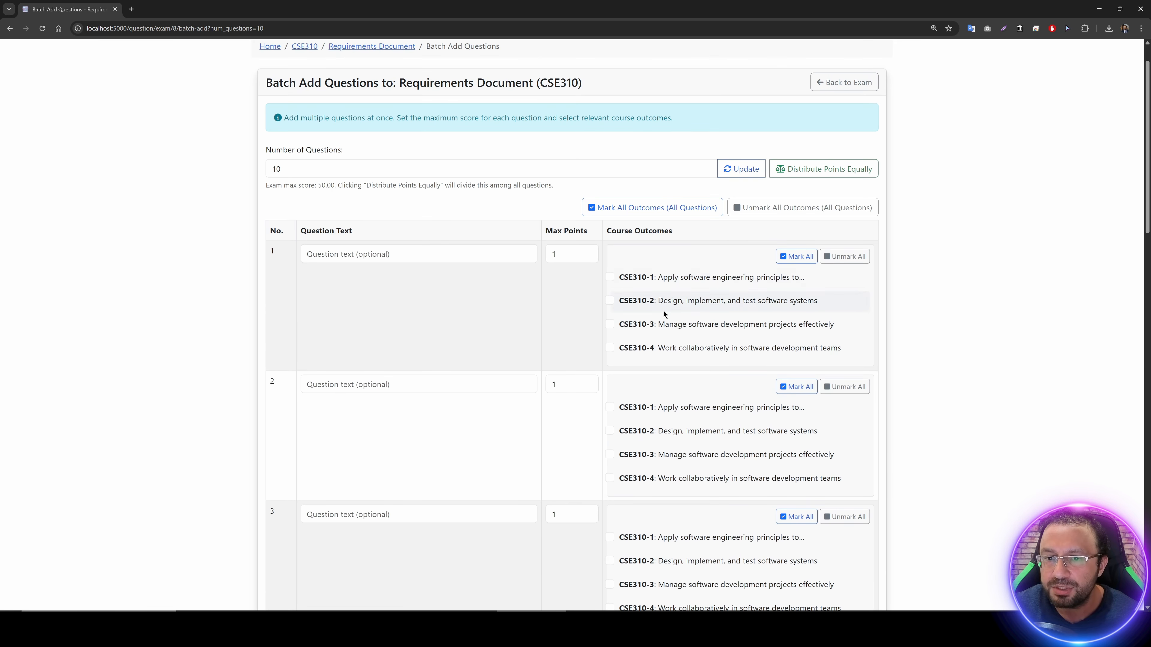
Step: Try to distribute the exam points equally among the batch questions, then return to the Requirements Document exam
{"action": "scroll", "coordinate": [664, 311], "scroll_direction": "down", "scroll_amount": 5}
{"action": "scroll", "coordinate": [689, 327], "scroll_direction": "up", "scroll_amount": 4}
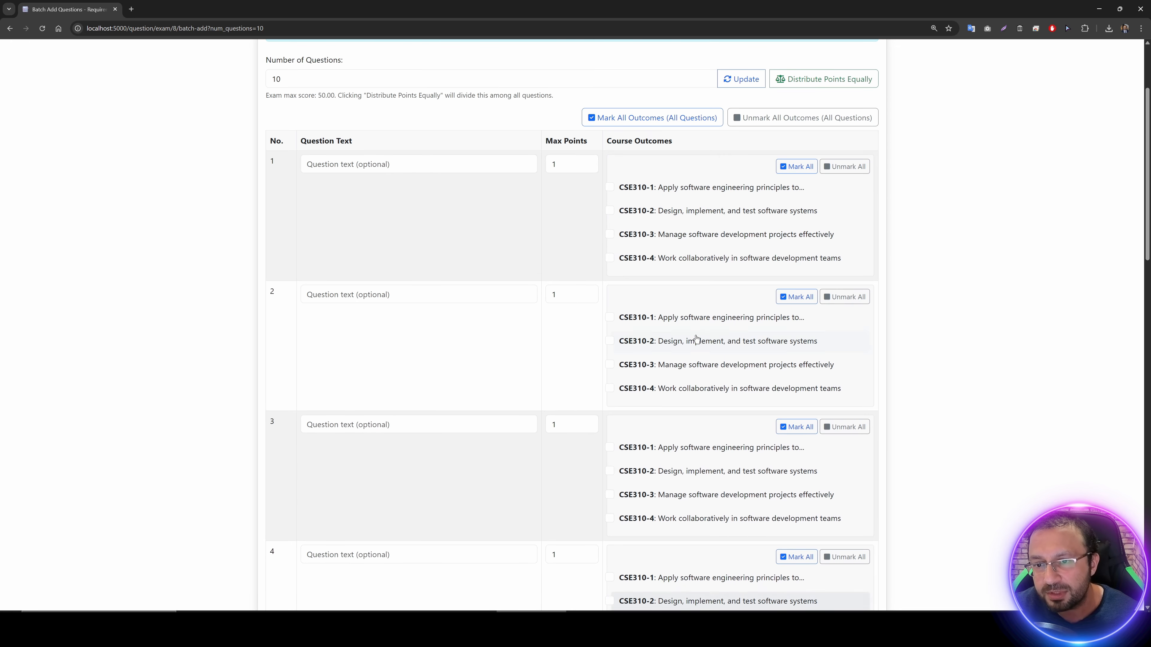
{"action": "scroll", "coordinate": [696, 333], "scroll_direction": "up", "scroll_amount": 3}
{"action": "left_click", "coordinate": [789, 214]}
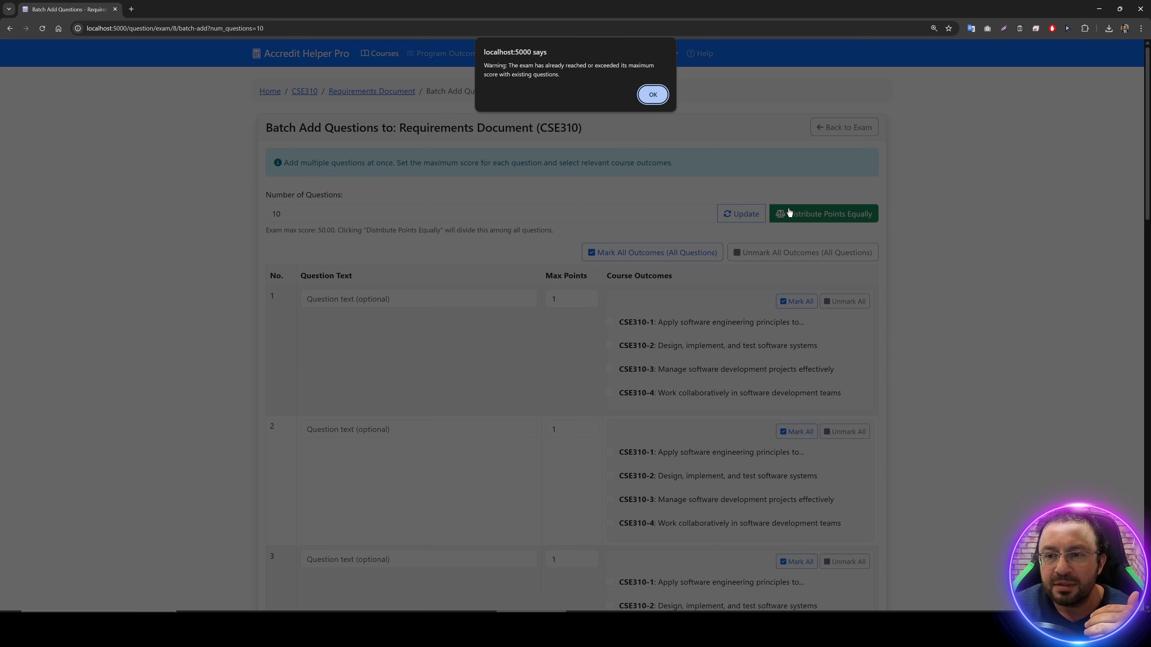
{"action": "left_click", "coordinate": [652, 94]}
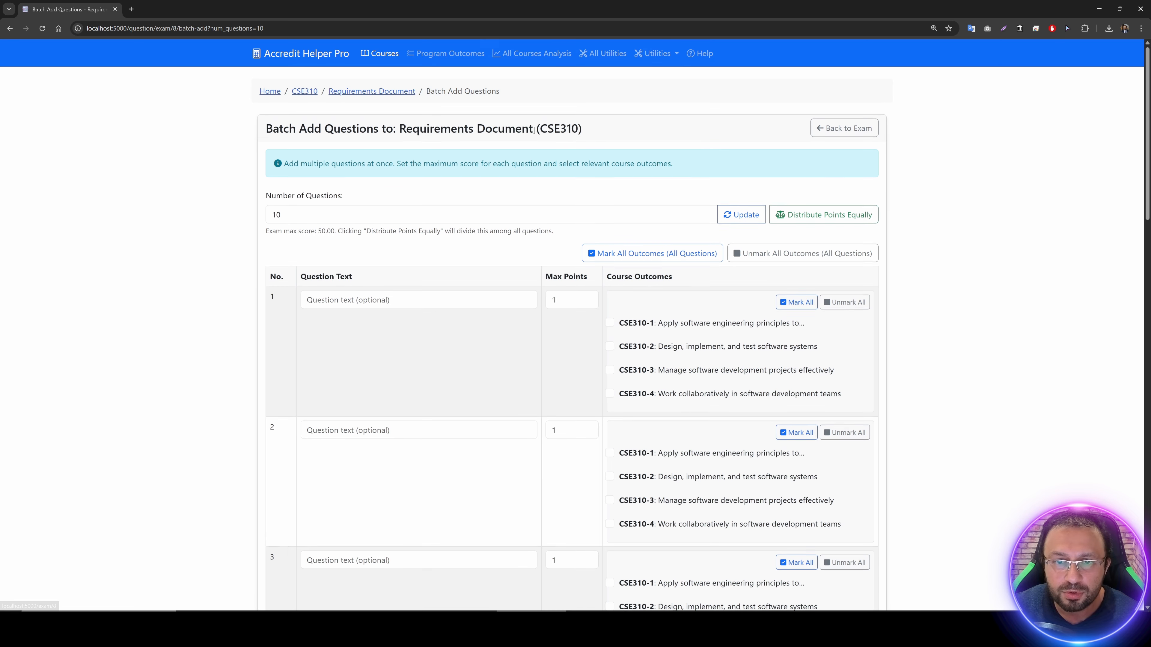
{"action": "left_click", "coordinate": [358, 92]}
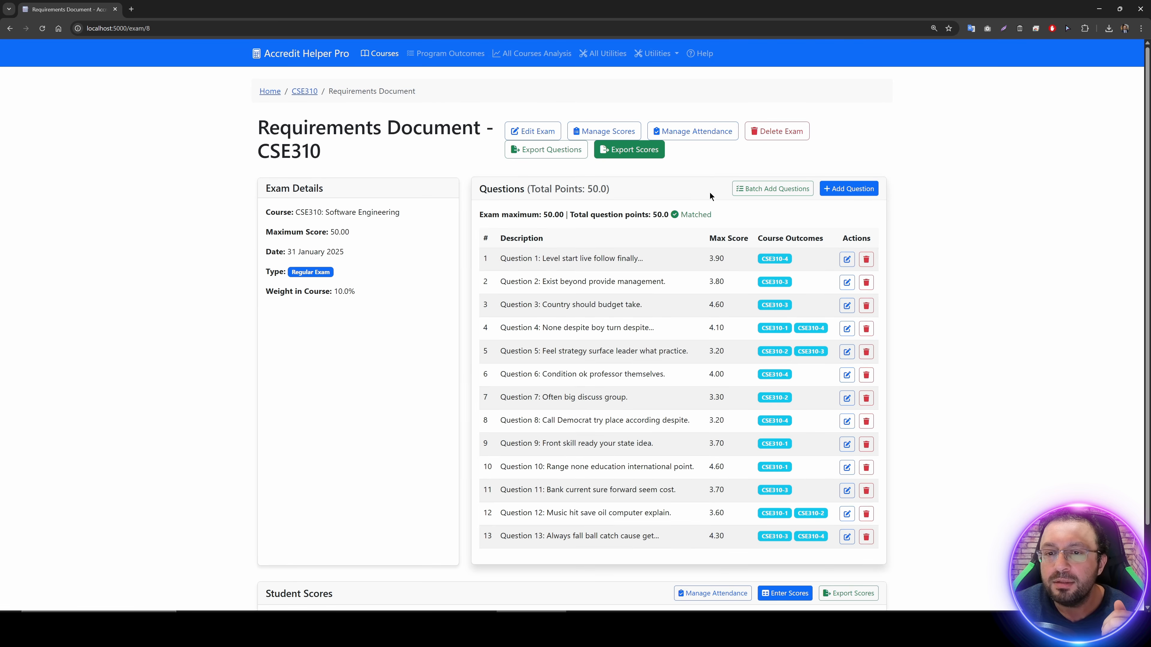
Step: Open score entry for the Requirements Document exam and view the accredited outcome scores of the first two students
{"action": "left_click", "coordinate": [599, 136]}
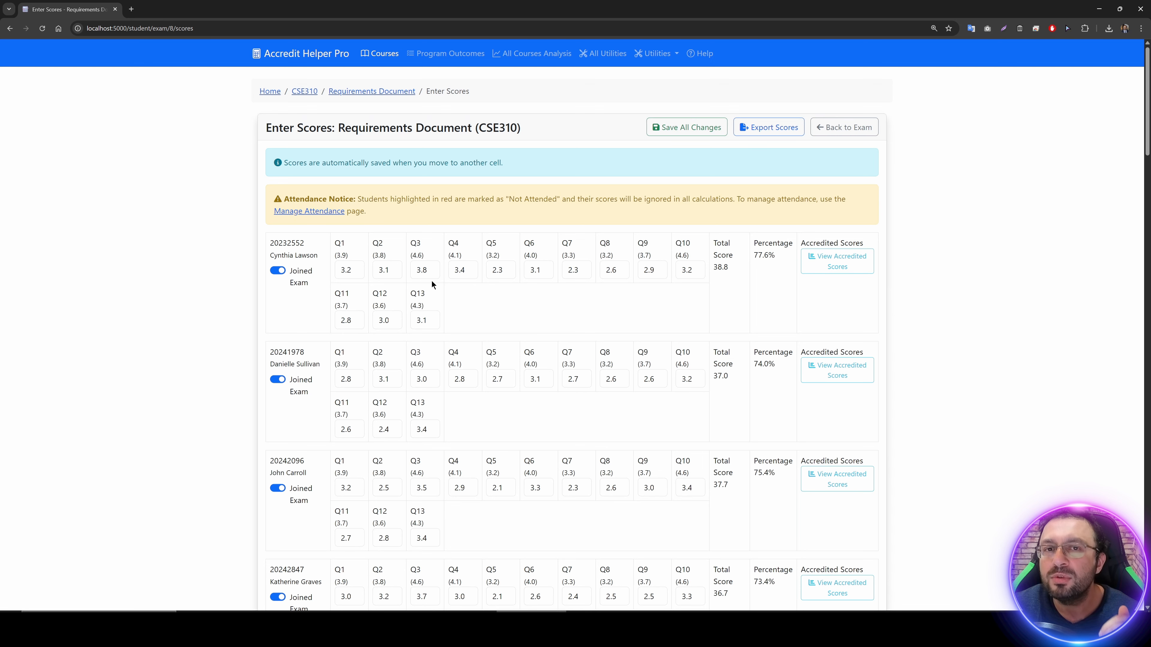
{"action": "scroll", "coordinate": [557, 380], "scroll_direction": "down", "scroll_amount": 3}
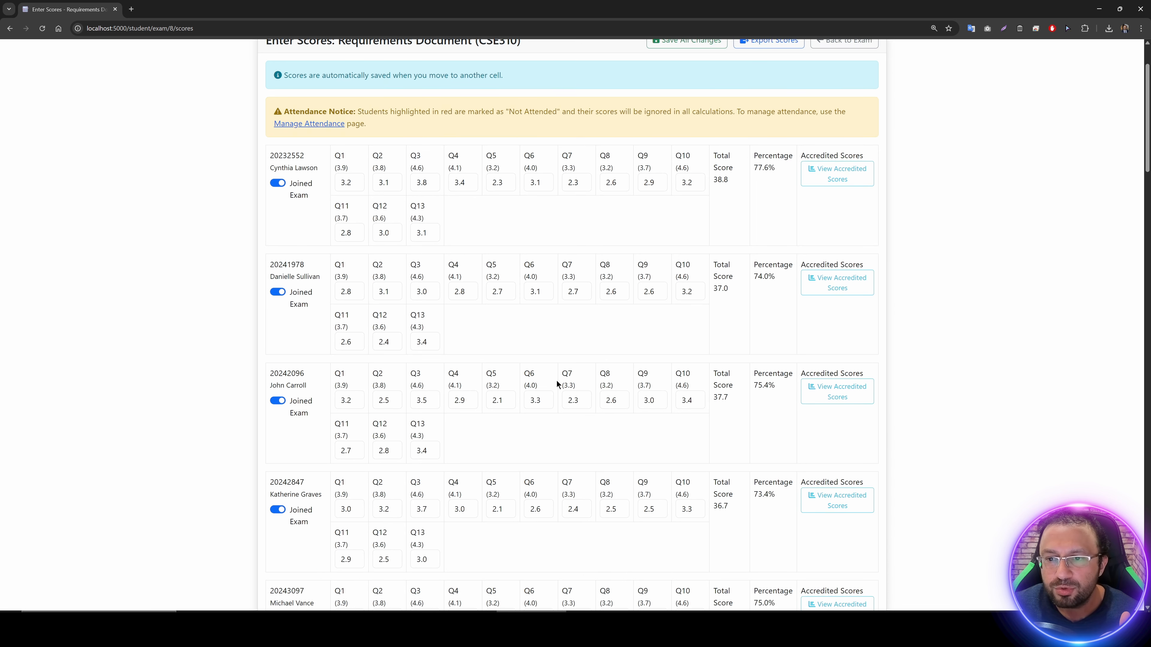
{"action": "scroll", "coordinate": [791, 323], "scroll_direction": "up", "scroll_amount": 3}
{"action": "left_click", "coordinate": [834, 267]}
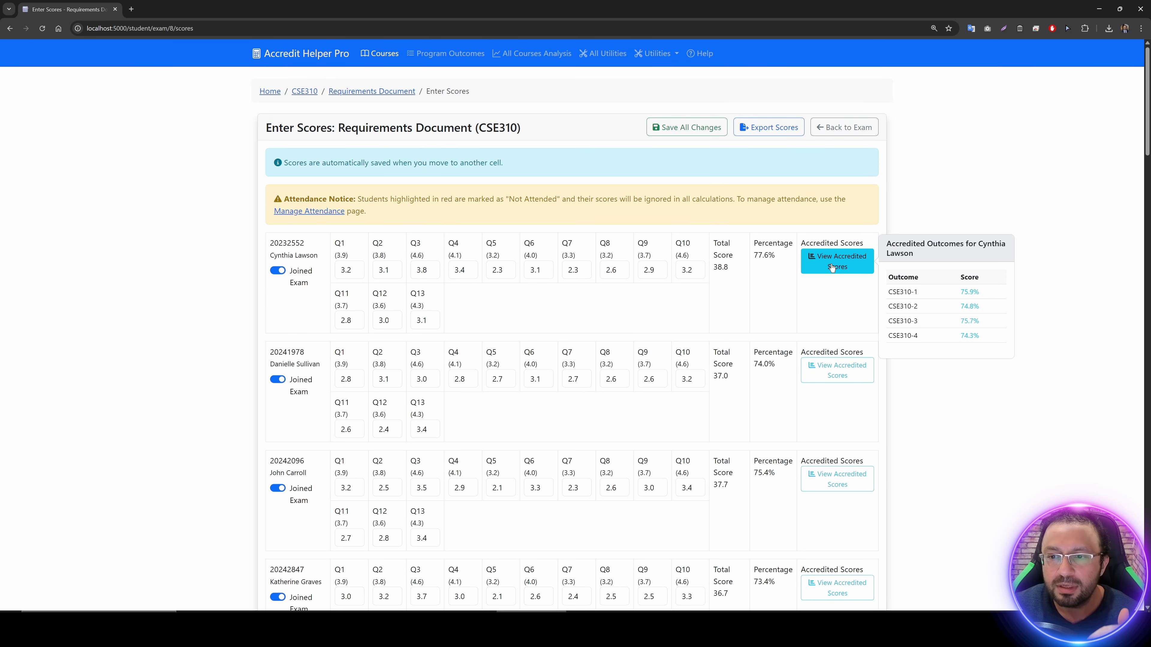
{"action": "left_click", "coordinate": [833, 370]}
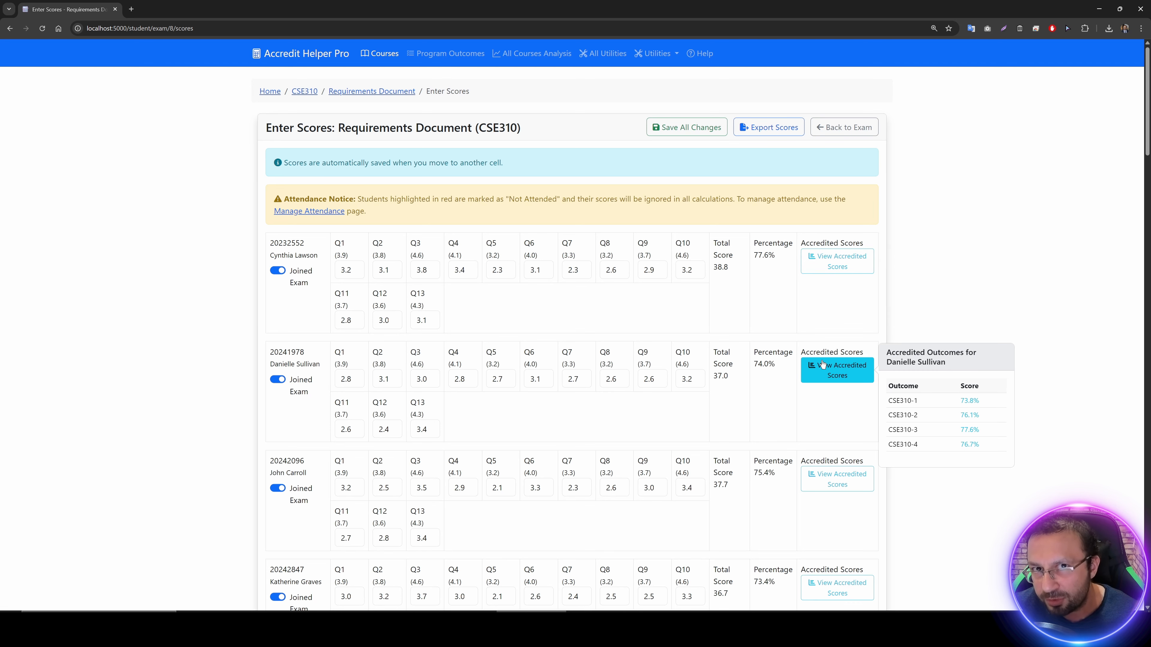
Step: Export the Requirements Document exam's student scores and open the downloaded CSV file in Excel
{"action": "scroll", "coordinate": [614, 325], "scroll_direction": "down", "scroll_amount": 4}
{"action": "scroll", "coordinate": [608, 321], "scroll_direction": "up", "scroll_amount": 4}
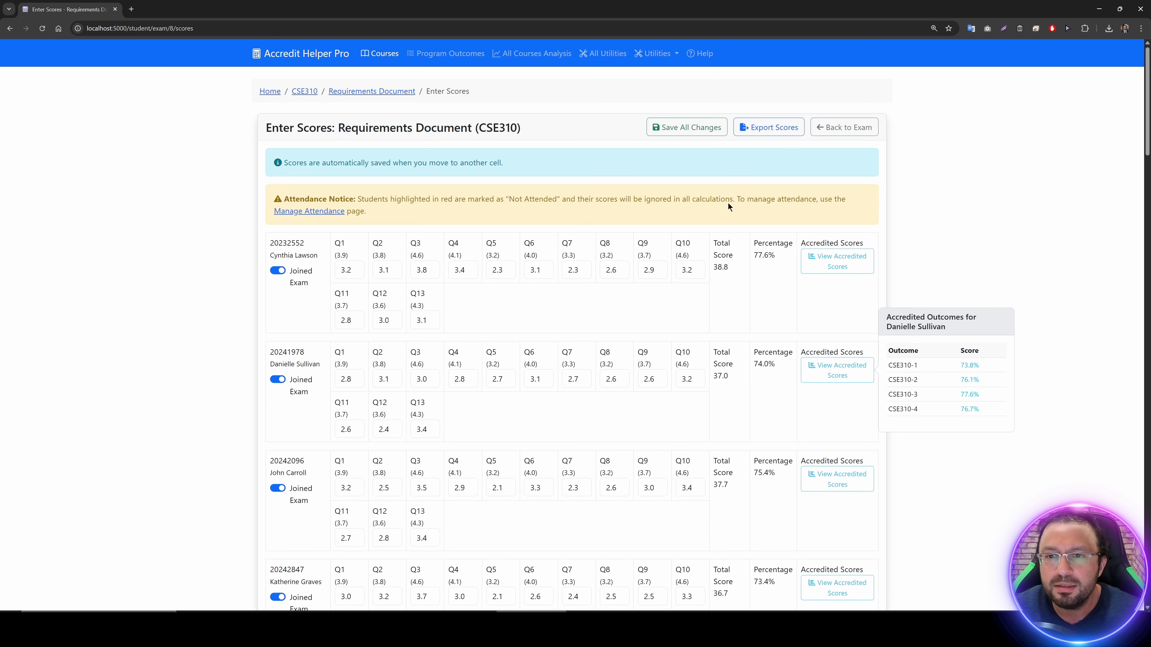
{"action": "left_click", "coordinate": [769, 129]}
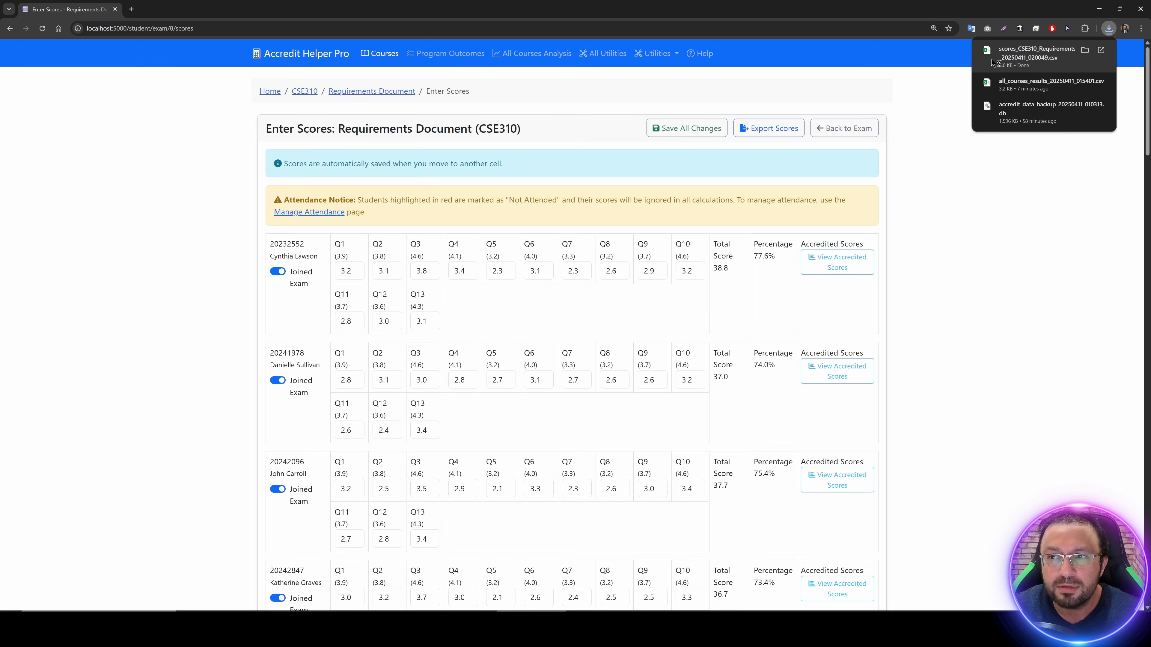
{"action": "left_click", "coordinate": [1017, 61]}
Step: Center all cells of the exported scores sheet horizontally and vertically, and autofit the column widths
{"action": "key", "text": "ctrl+a"}
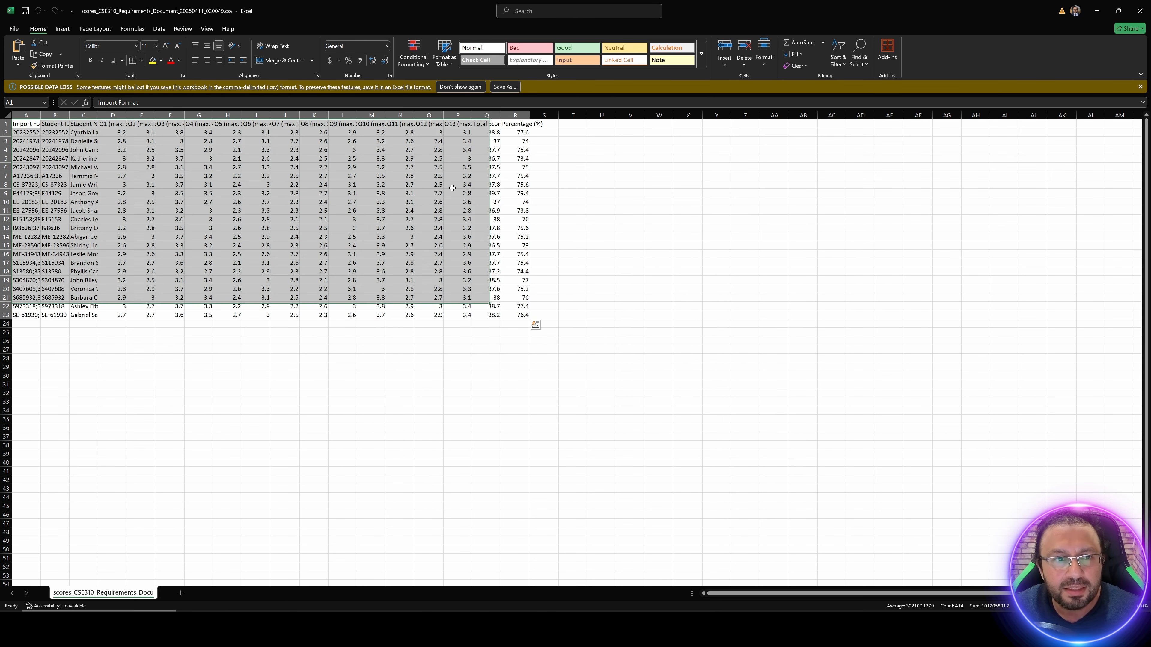
{"action": "left_click", "coordinate": [207, 60]}
{"action": "left_click", "coordinate": [207, 46]}
{"action": "left_click", "coordinate": [763, 51]}
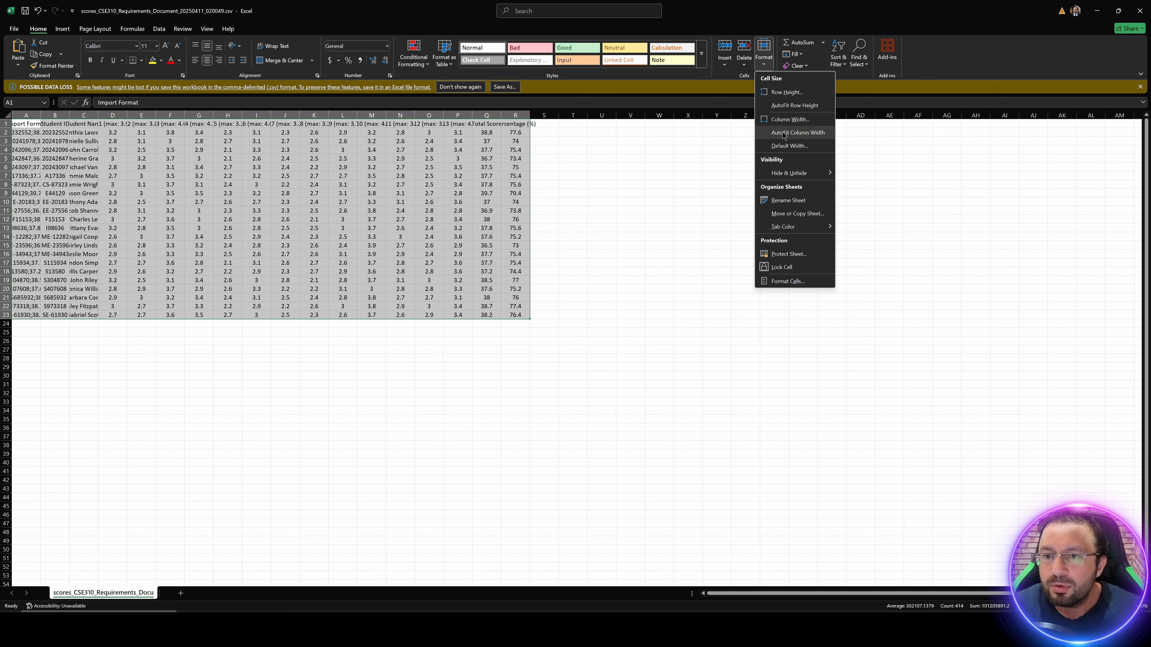
{"action": "left_click", "coordinate": [773, 132]}
{"action": "scroll", "coordinate": [216, 214], "scroll_direction": "up", "scroll_amount": 3, "text": "ctrl"}
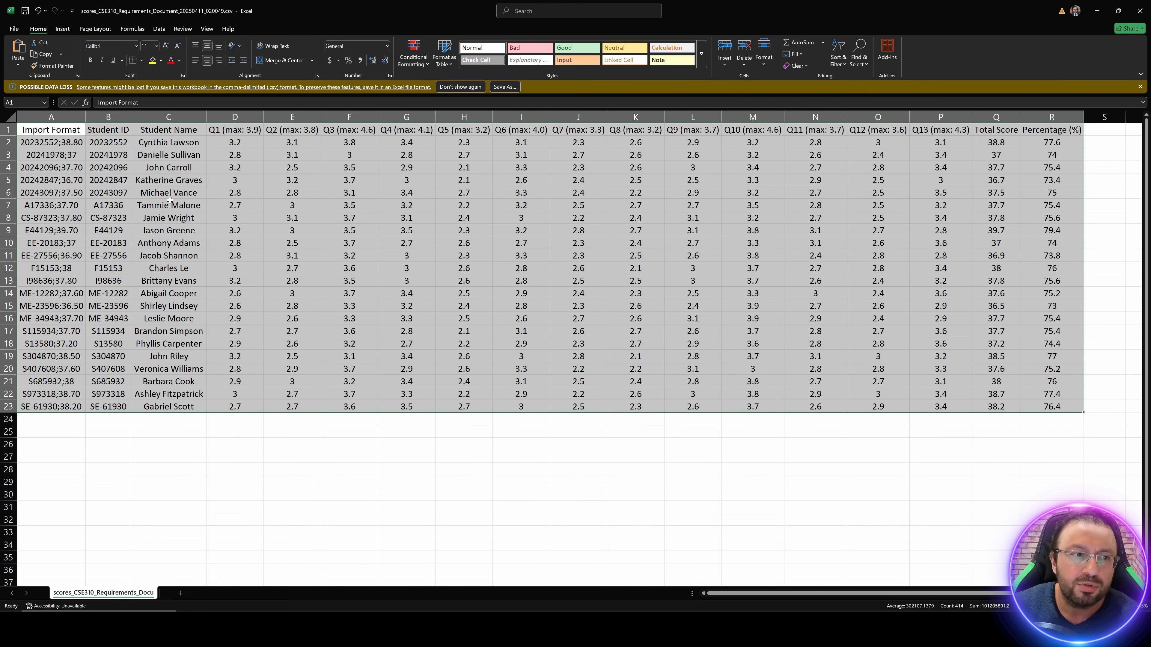
Step: Highlight the Import Format entries of all students in the exported scores sheet
{"action": "left_click_drag", "start_coordinate": [51, 143], "coordinate": [75, 397]}
{"action": "left_click", "coordinate": [70, 306]}
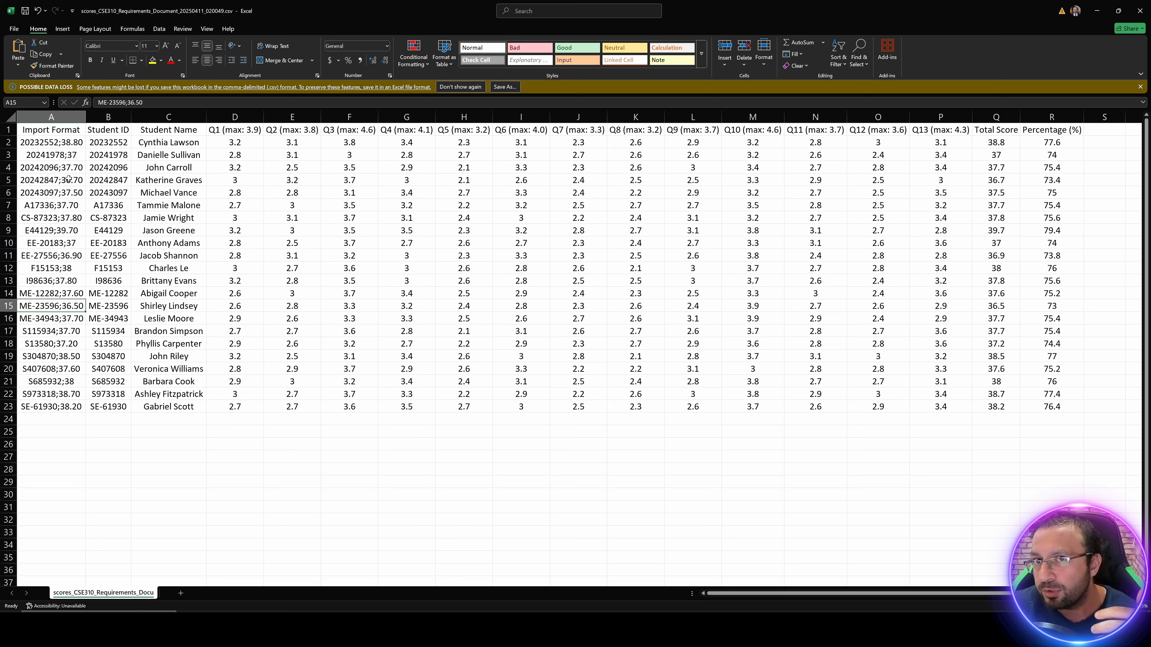
{"action": "left_click_drag", "start_coordinate": [69, 143], "coordinate": [80, 405]}
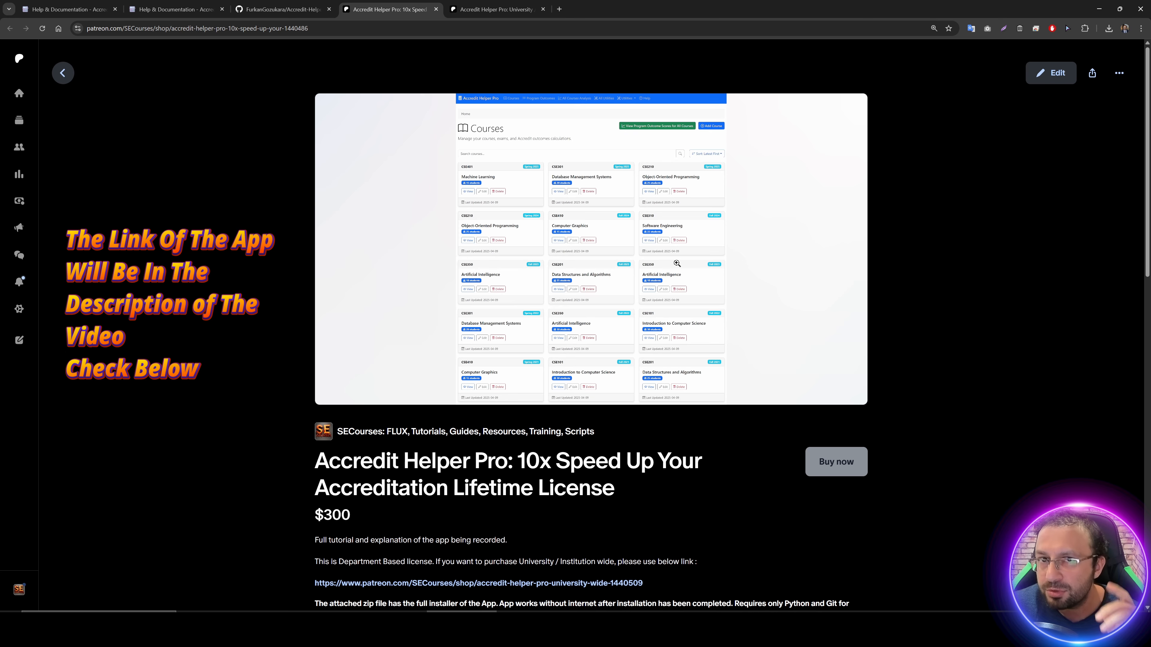
Step: Examine the department and university-wide license pages of Accredit Helper Pro on Patreon, finishing at the department license's download details
{"action": "scroll", "coordinate": [677, 263], "scroll_direction": "down", "scroll_amount": 18}
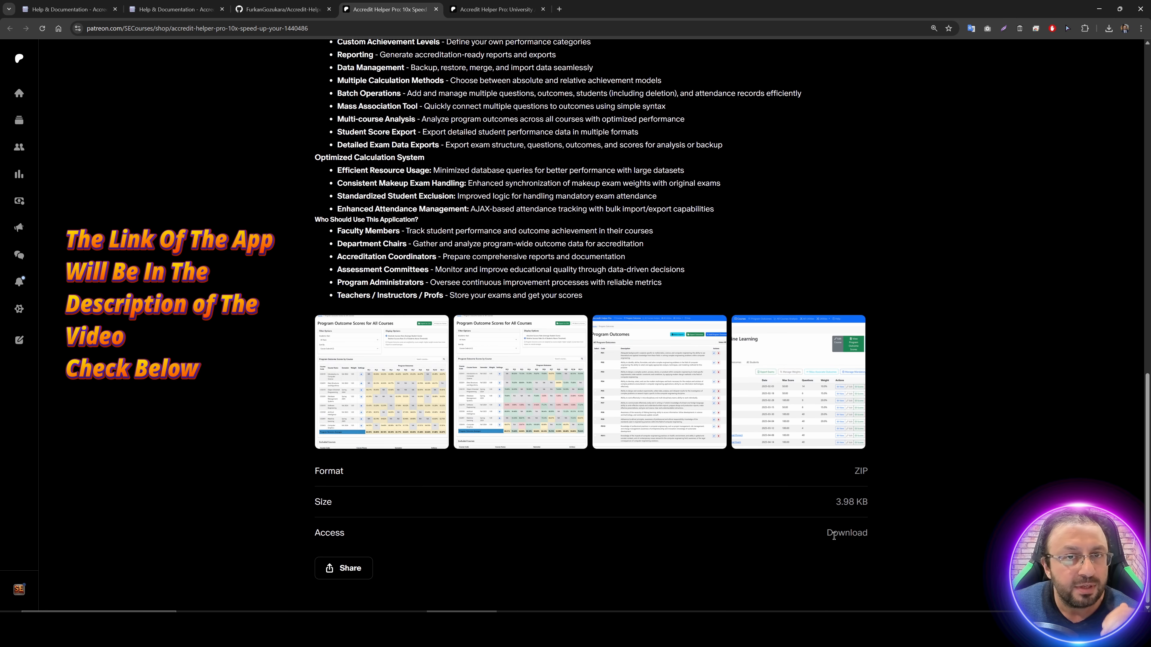
{"action": "scroll", "coordinate": [613, 293], "scroll_direction": "up", "scroll_amount": 20}
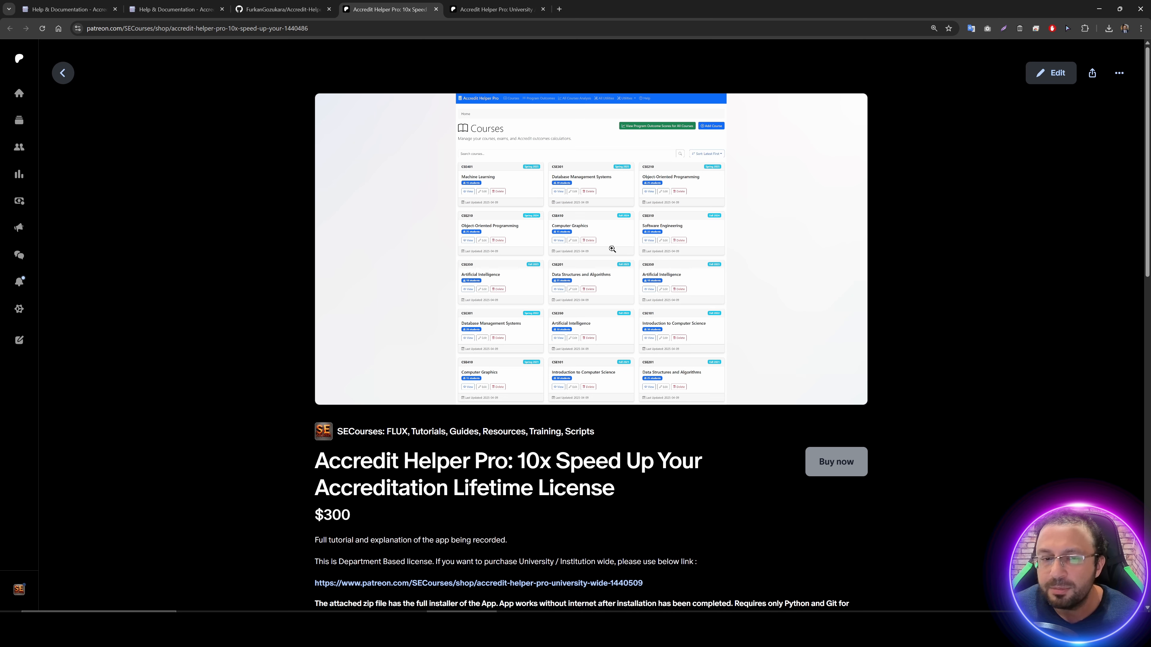
{"action": "left_click", "coordinate": [483, 12]}
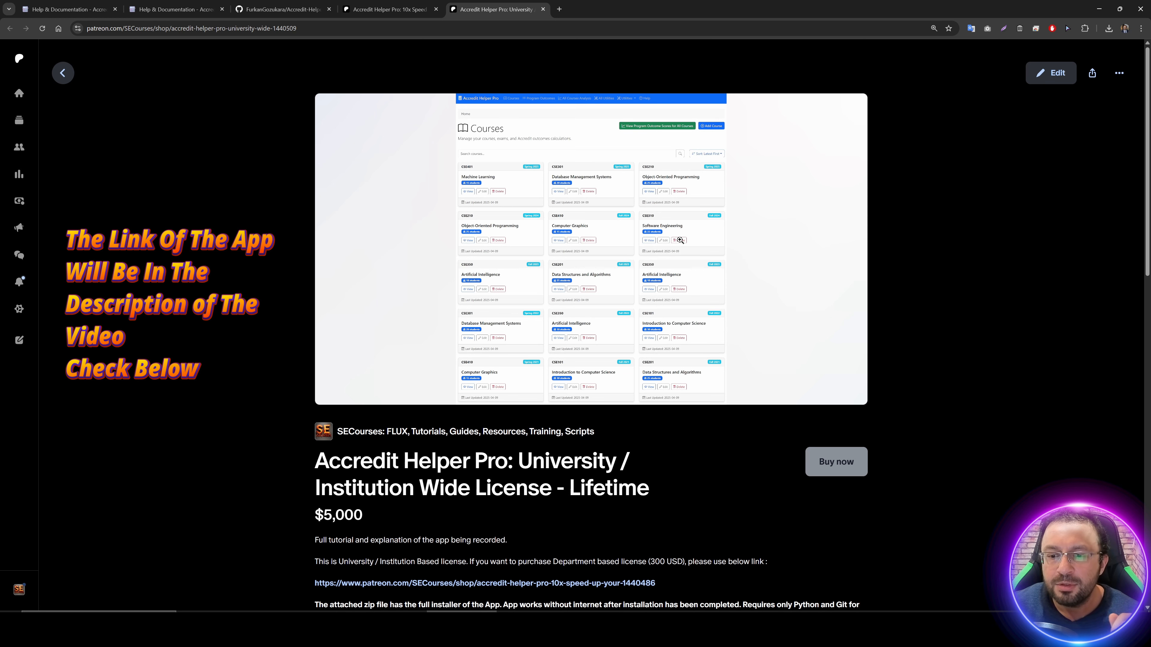
{"action": "scroll", "coordinate": [660, 290], "scroll_direction": "down", "scroll_amount": 5}
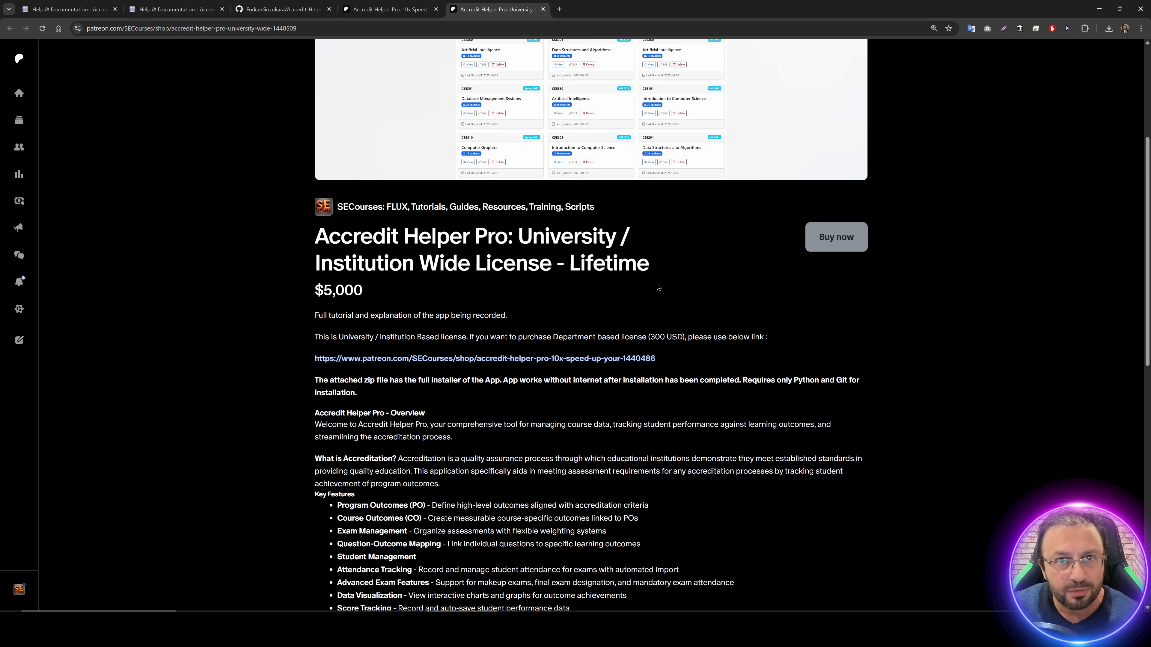
{"action": "scroll", "coordinate": [649, 343], "scroll_direction": "up", "scroll_amount": 2}
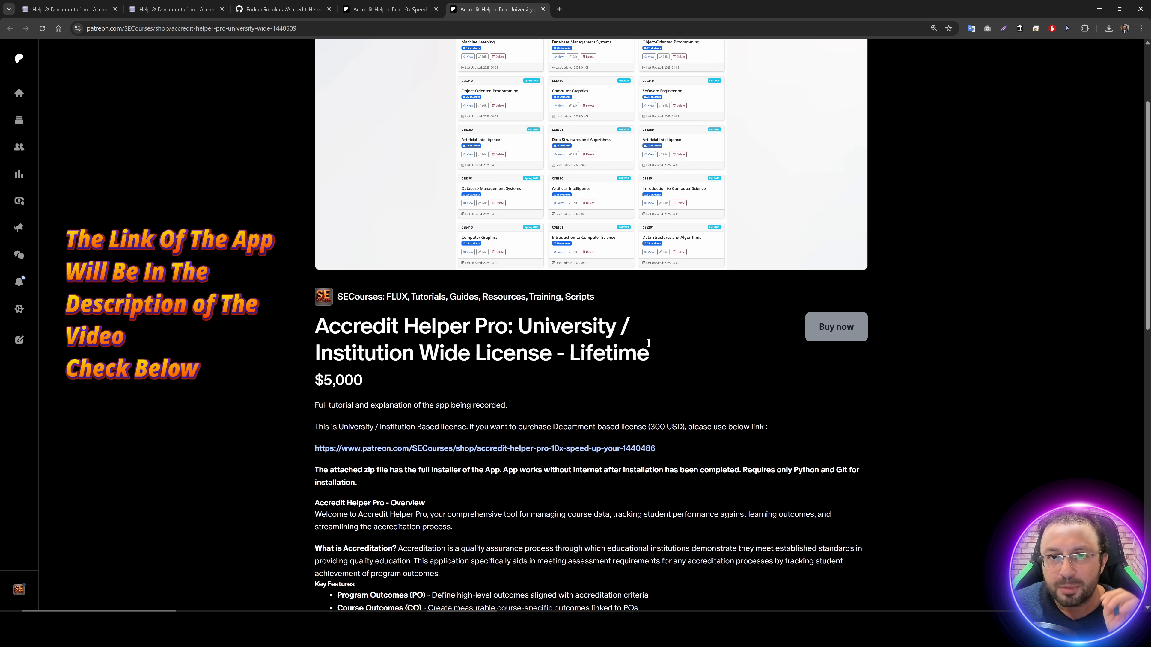
{"action": "scroll", "coordinate": [649, 343], "scroll_direction": "down", "scroll_amount": 3}
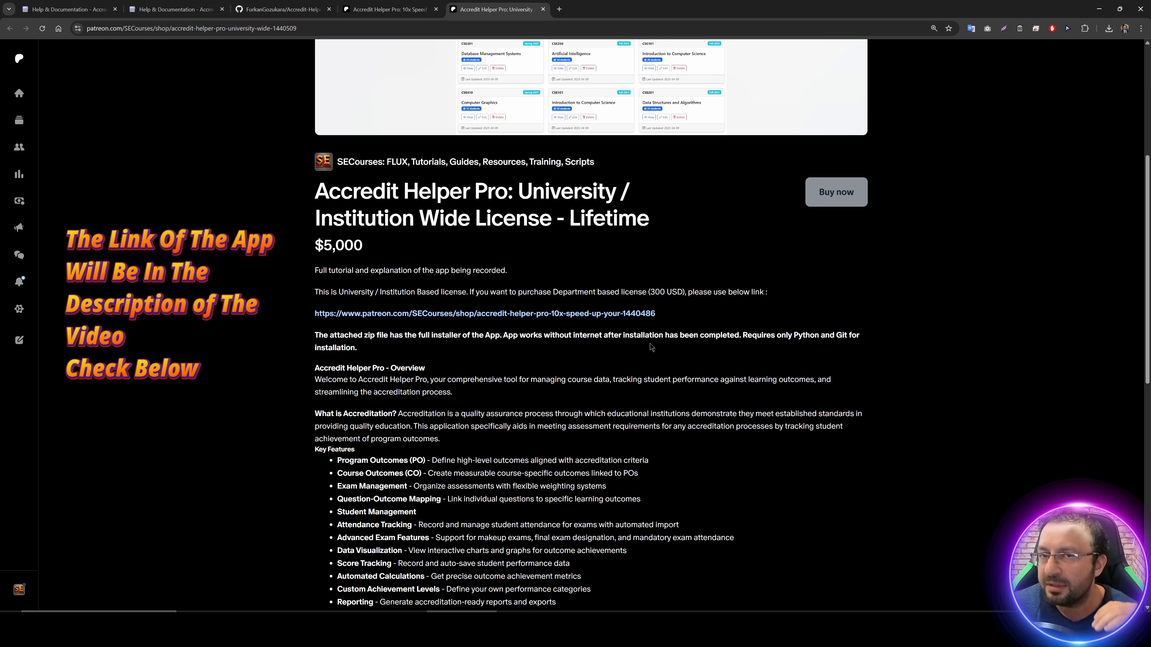
{"action": "scroll", "coordinate": [662, 348], "scroll_direction": "down", "scroll_amount": 4}
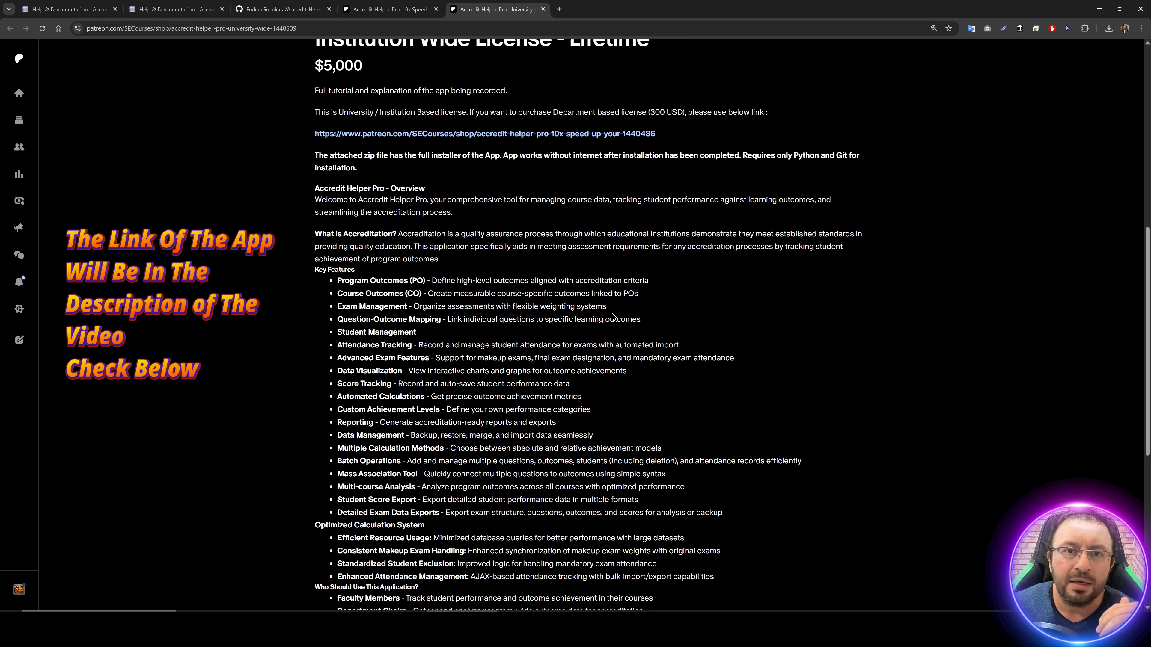
{"action": "scroll", "coordinate": [612, 316], "scroll_direction": "up", "scroll_amount": 2}
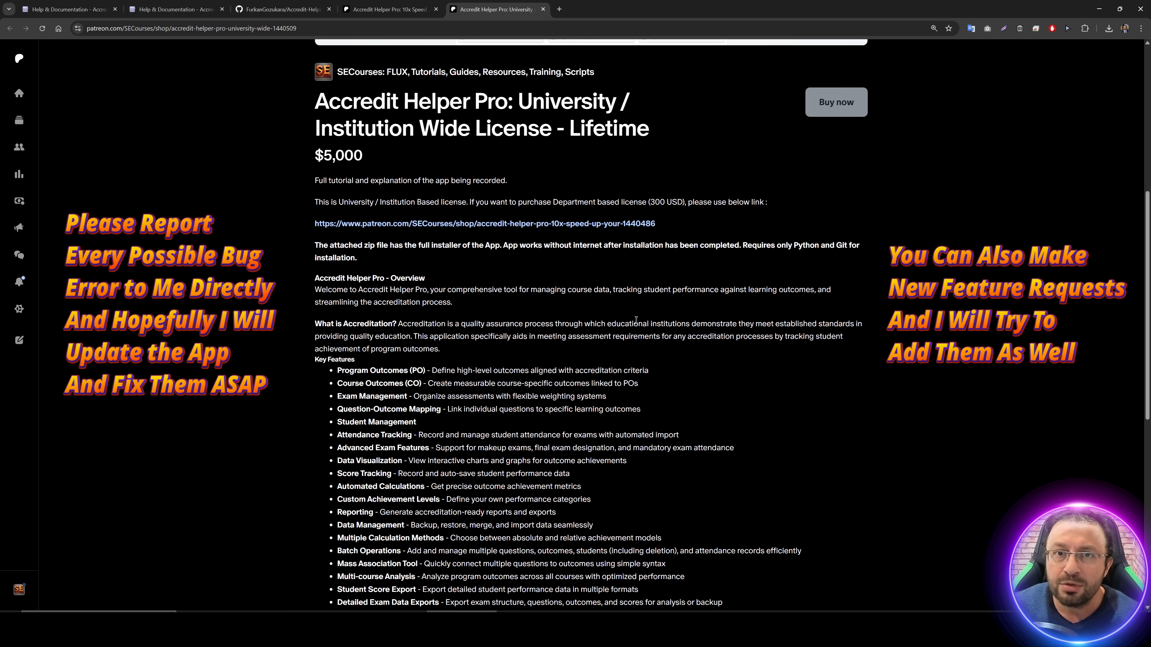
{"action": "scroll", "coordinate": [648, 340], "scroll_direction": "down", "scroll_amount": 1}
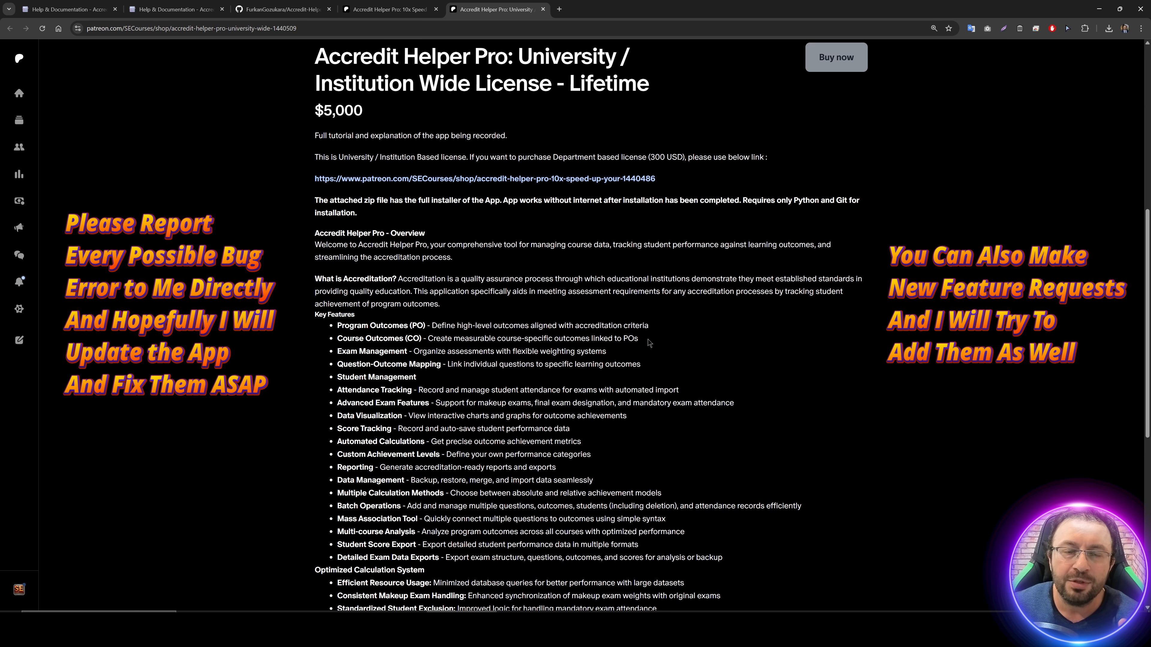
{"action": "scroll", "coordinate": [648, 343], "scroll_direction": "up", "scroll_amount": 8}
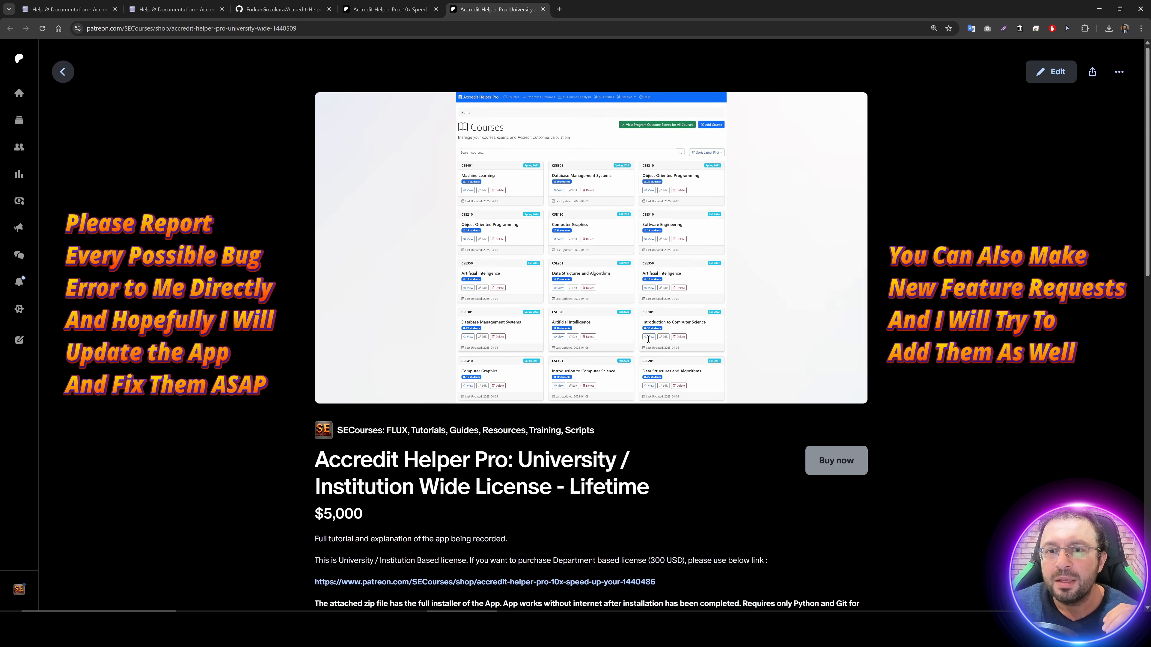
{"action": "key", "text": "ctrl+shift+Tab"}
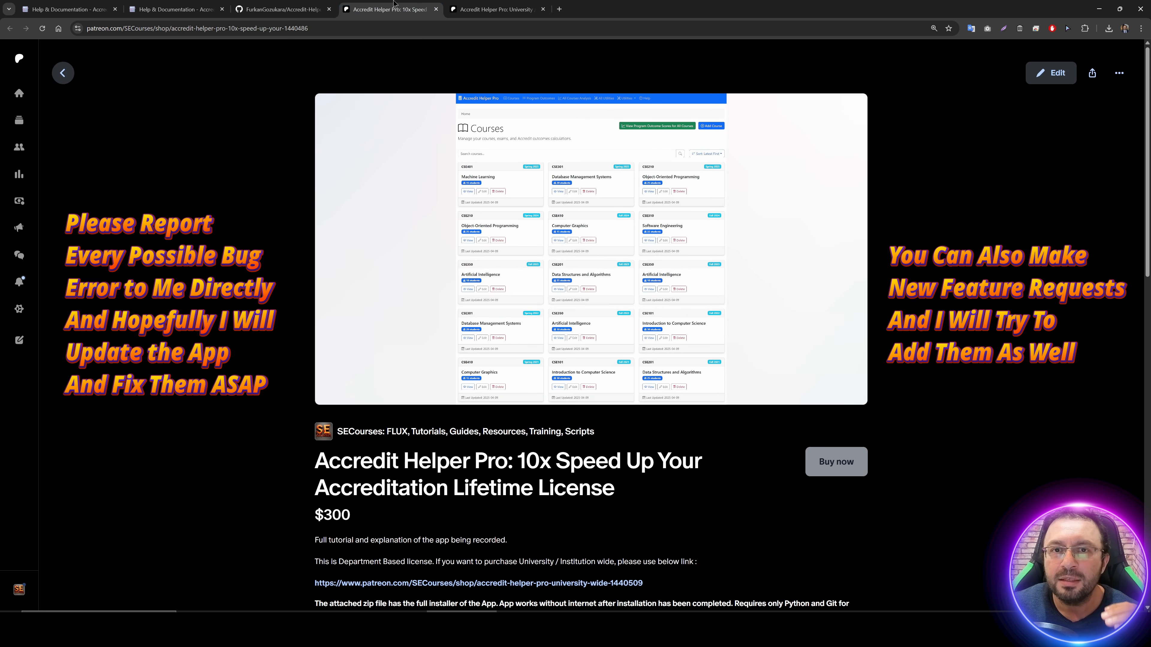
{"action": "scroll", "coordinate": [566, 306], "scroll_direction": "down", "scroll_amount": 5}
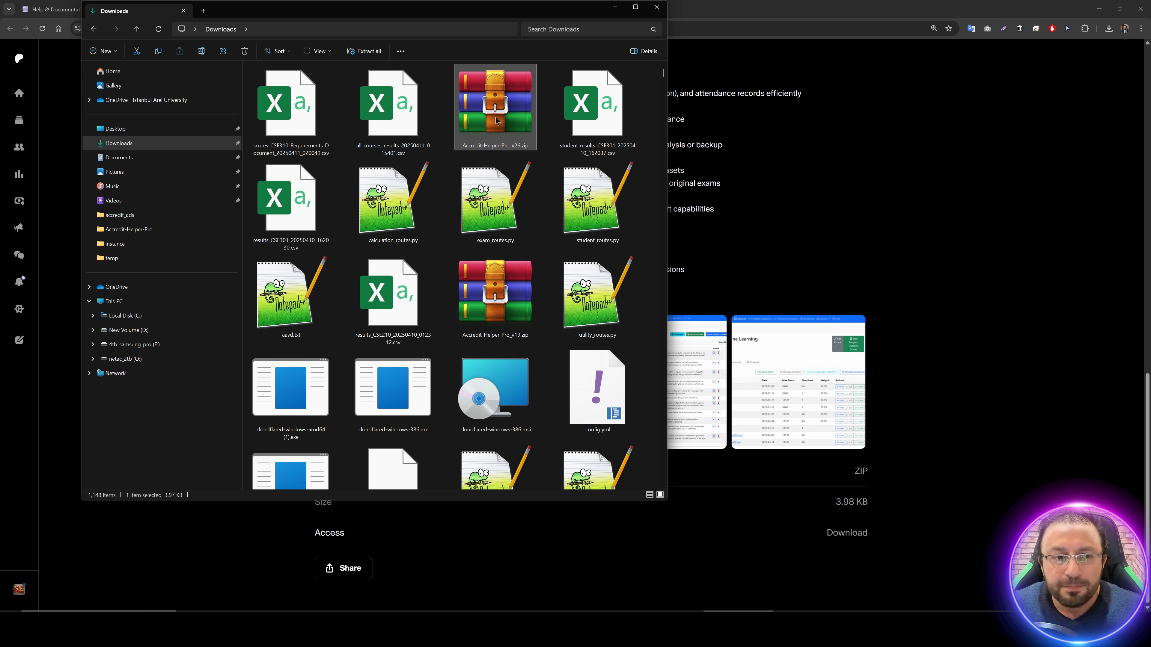
Step: Copy Accredit-Helper-Pro_v26.zip from the Downloads folder to the root of the 4tb_samsung_pro (E:) drive
{"action": "key", "text": "ctrl+c"}
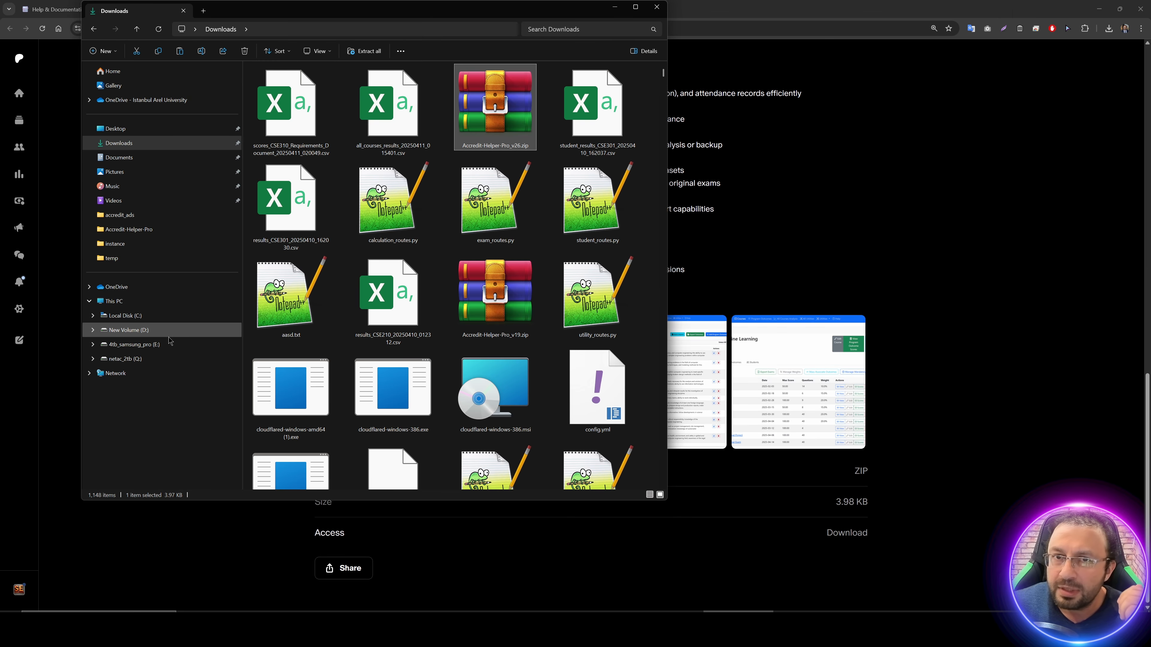
{"action": "left_click", "coordinate": [164, 346]}
{"action": "left_click", "coordinate": [635, 7]}
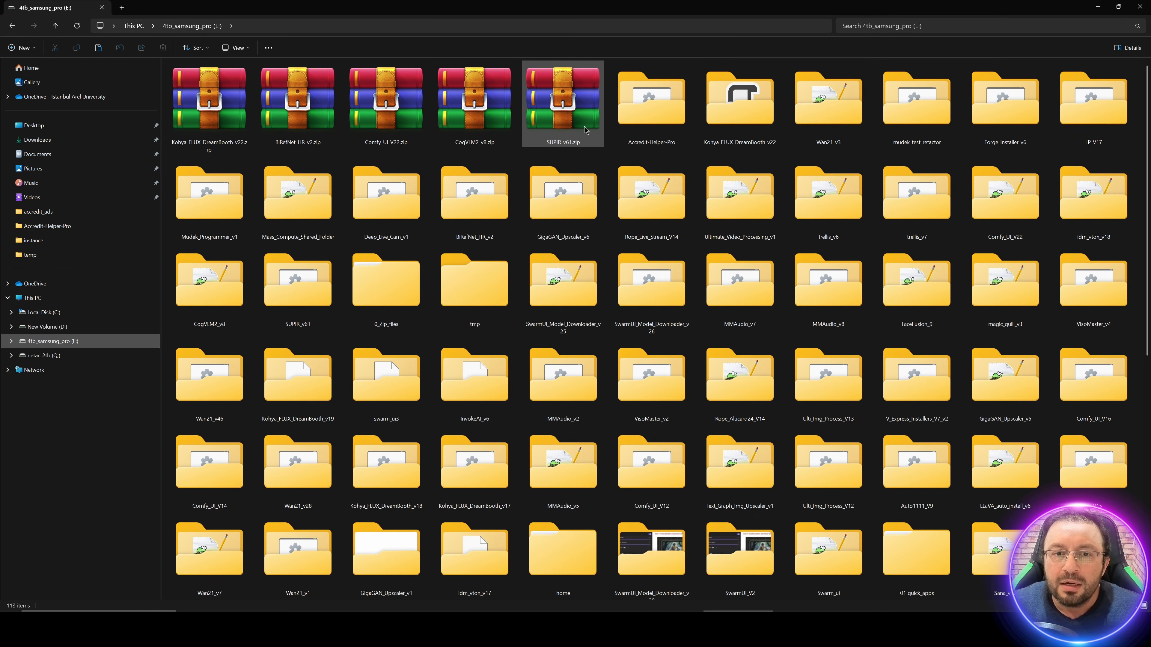
{"action": "key", "text": "ctrl+v"}
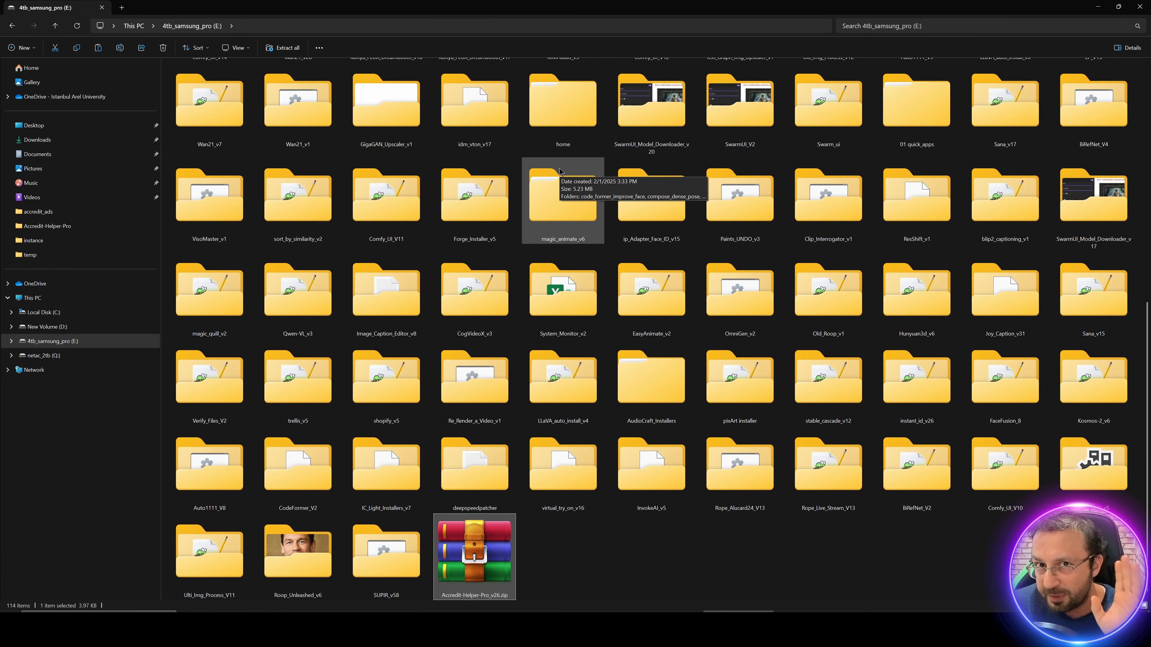
Step: Extract Accredit-Helper-Pro_v26.zip into E:\Accredit-Helper-Pro_v26 and maximize the window showing the extracted files
{"action": "right_click", "coordinate": [474, 548]}
{"action": "left_click", "coordinate": [516, 396]}
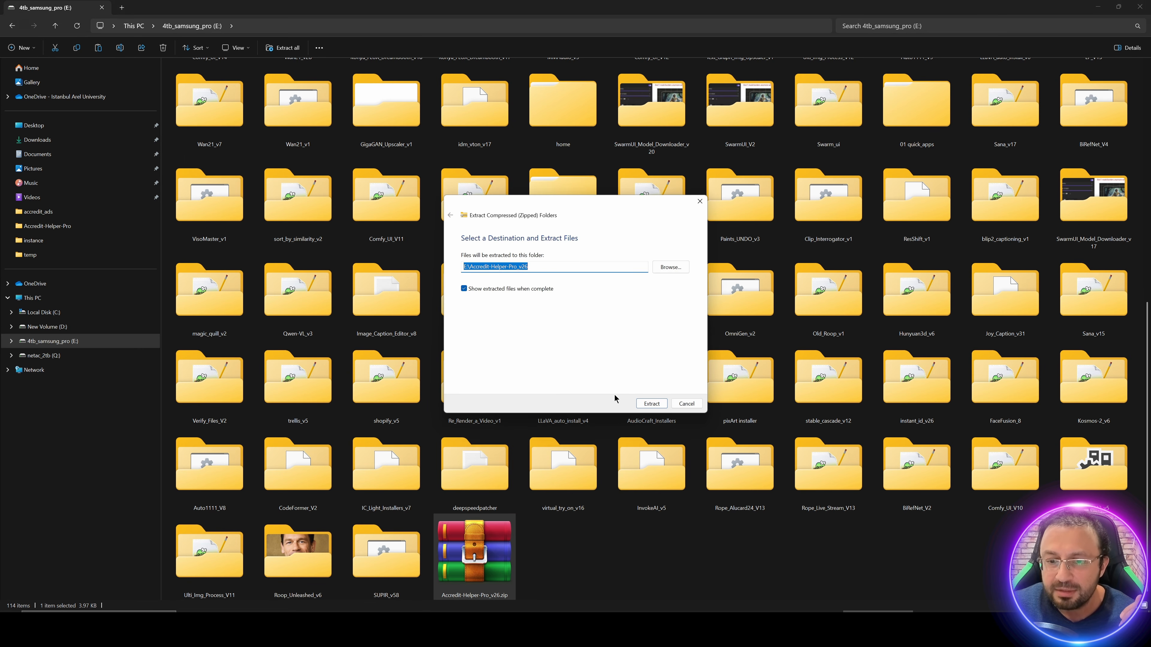
{"action": "left_click", "coordinate": [652, 403]}
{"action": "double_click", "coordinate": [455, 33]}
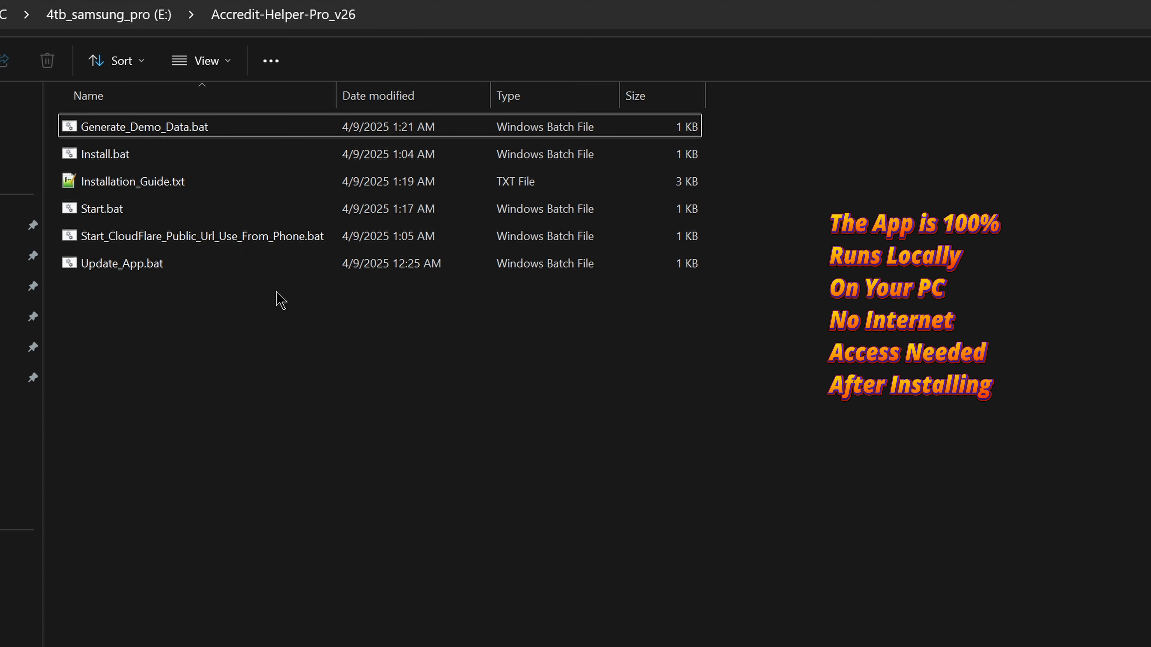
Step: Open Installation_Guide.txt and examine its Python 3.10.11 and Git installation requirements
{"action": "left_click", "coordinate": [154, 184]}
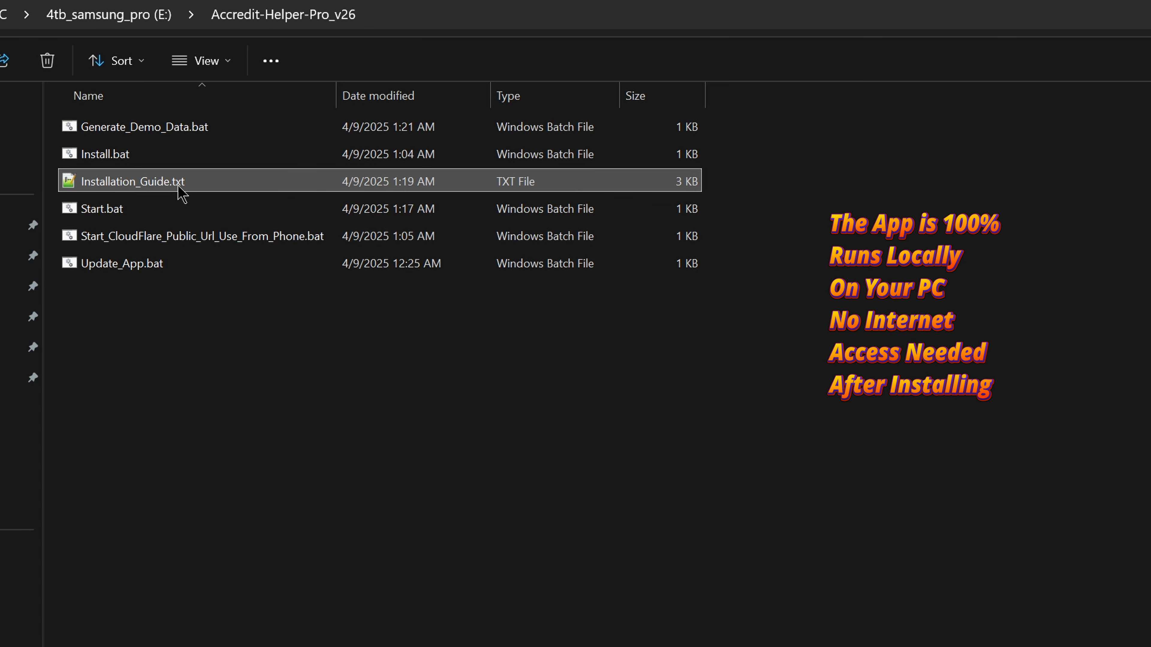
{"action": "double_click", "coordinate": [193, 190]}
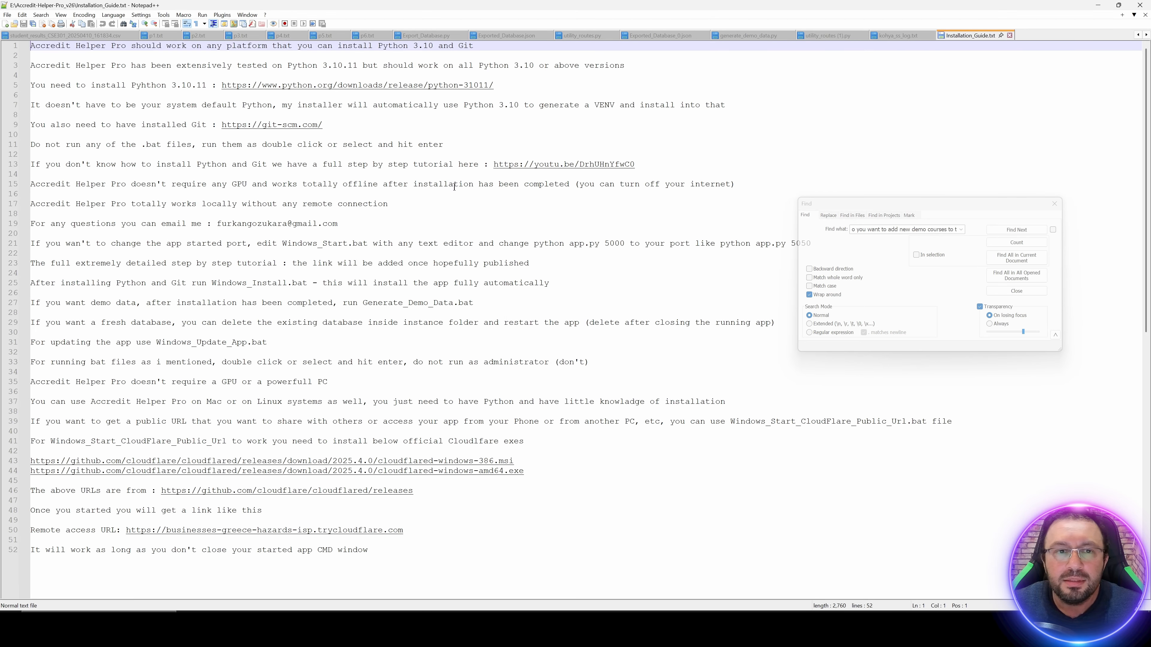
{"action": "scroll", "coordinate": [447, 177], "scroll_direction": "up", "scroll_amount": 1}
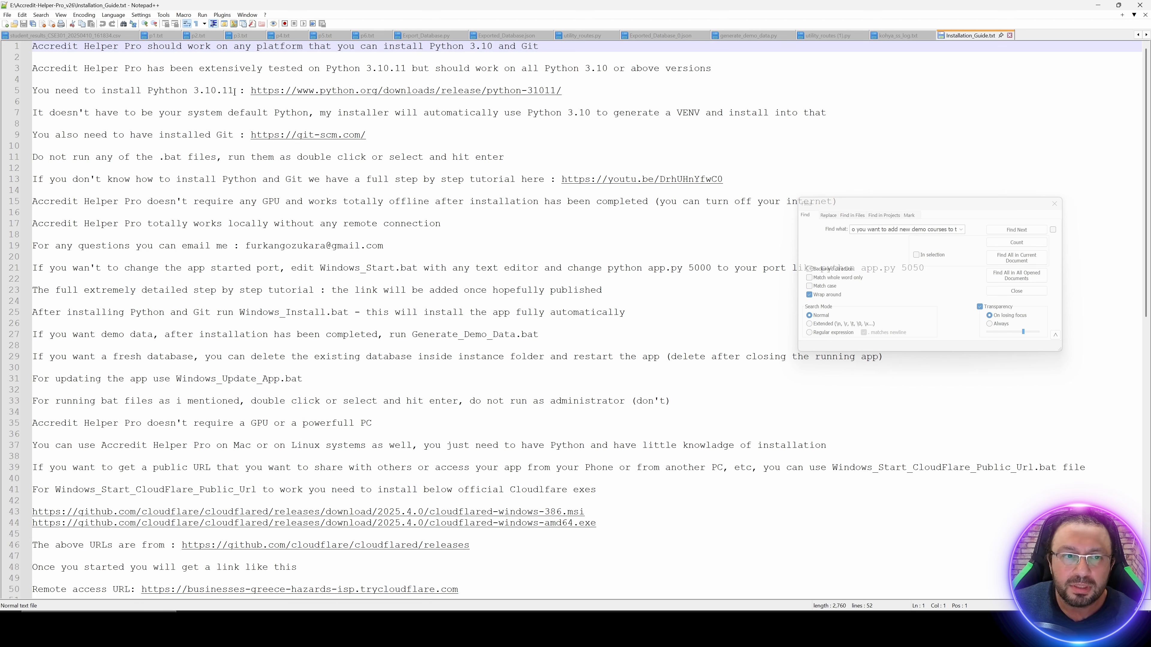
{"action": "left_click_drag", "start_coordinate": [235, 91], "coordinate": [194, 90]}
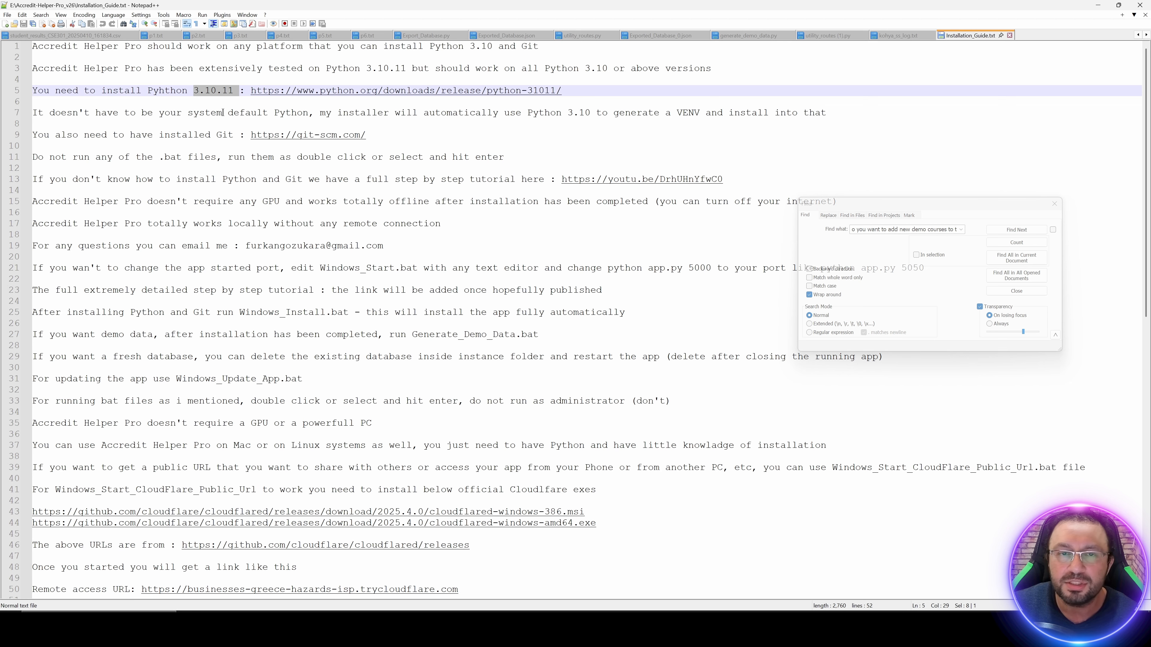
{"action": "left_click", "coordinate": [235, 109]}
{"action": "left_click_drag", "start_coordinate": [234, 91], "coordinate": [170, 103]}
{"action": "scroll", "coordinate": [377, 152], "scroll_direction": "down", "scroll_amount": 1}
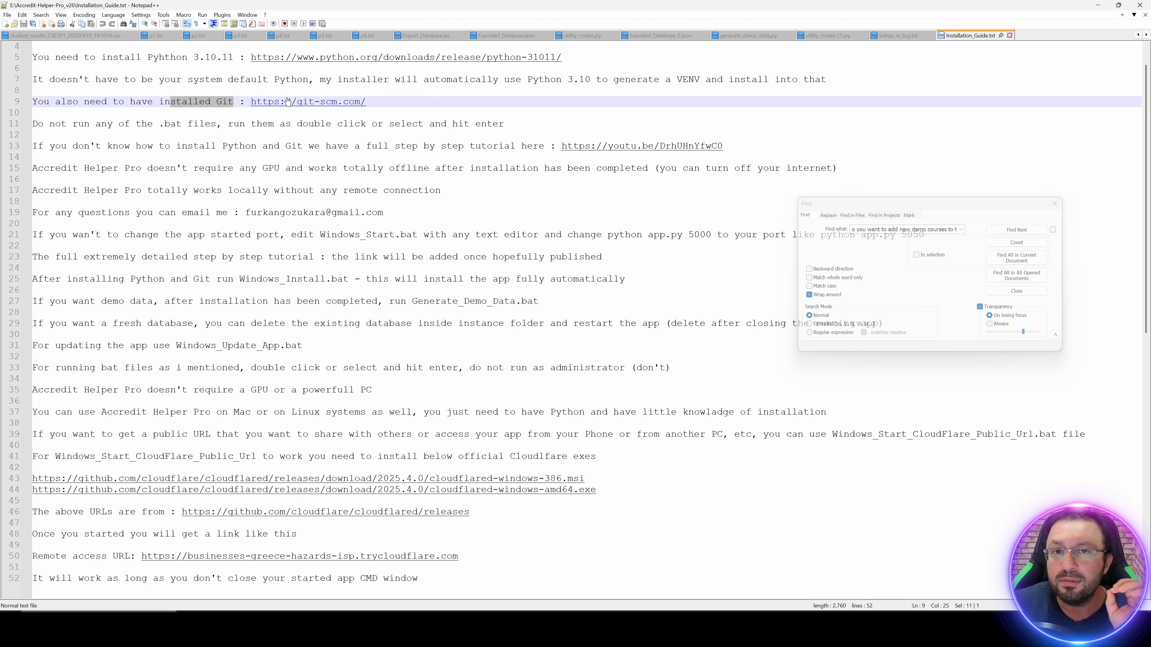
{"action": "scroll", "coordinate": [344, 109], "scroll_direction": "up", "scroll_amount": 1}
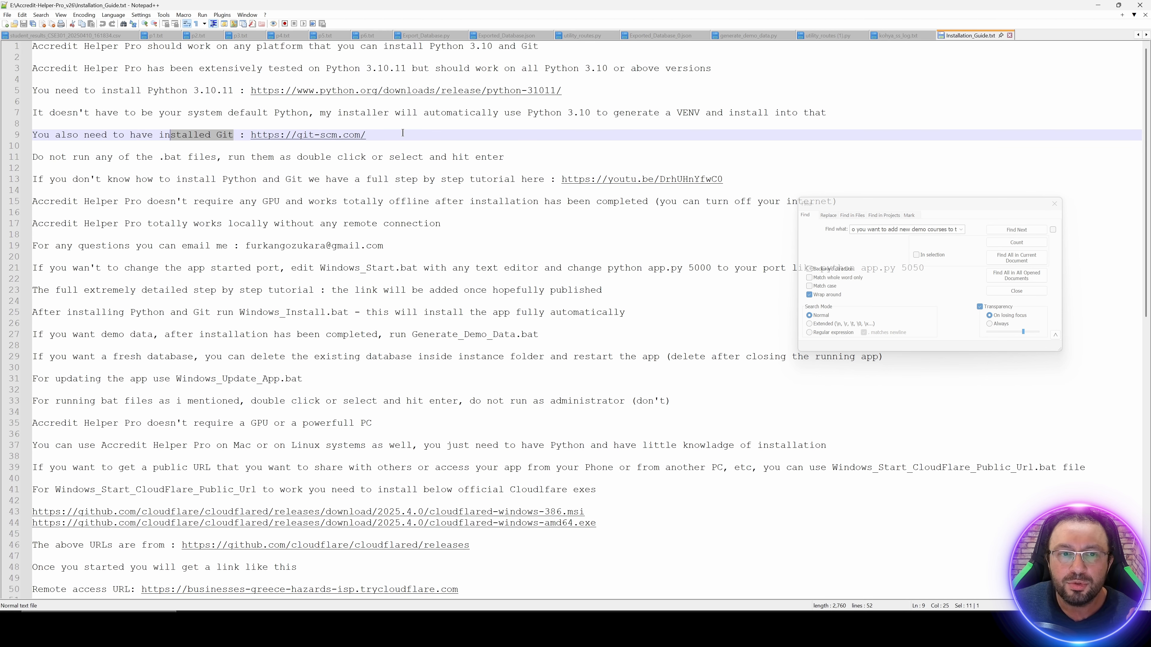
{"action": "left_click_drag", "start_coordinate": [400, 134], "coordinate": [242, 91]}
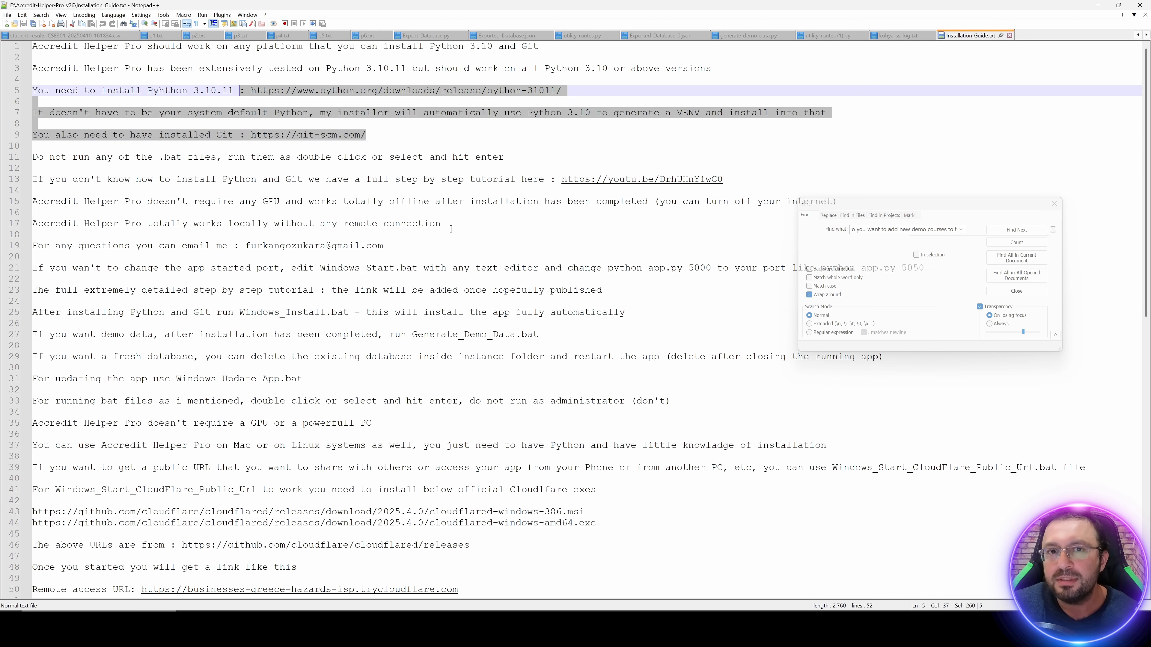
Step: Examine the guide's Cloudflared section for public URL access, highlighting both installer download links
{"action": "scroll", "coordinate": [464, 245], "scroll_direction": "down", "scroll_amount": 5}
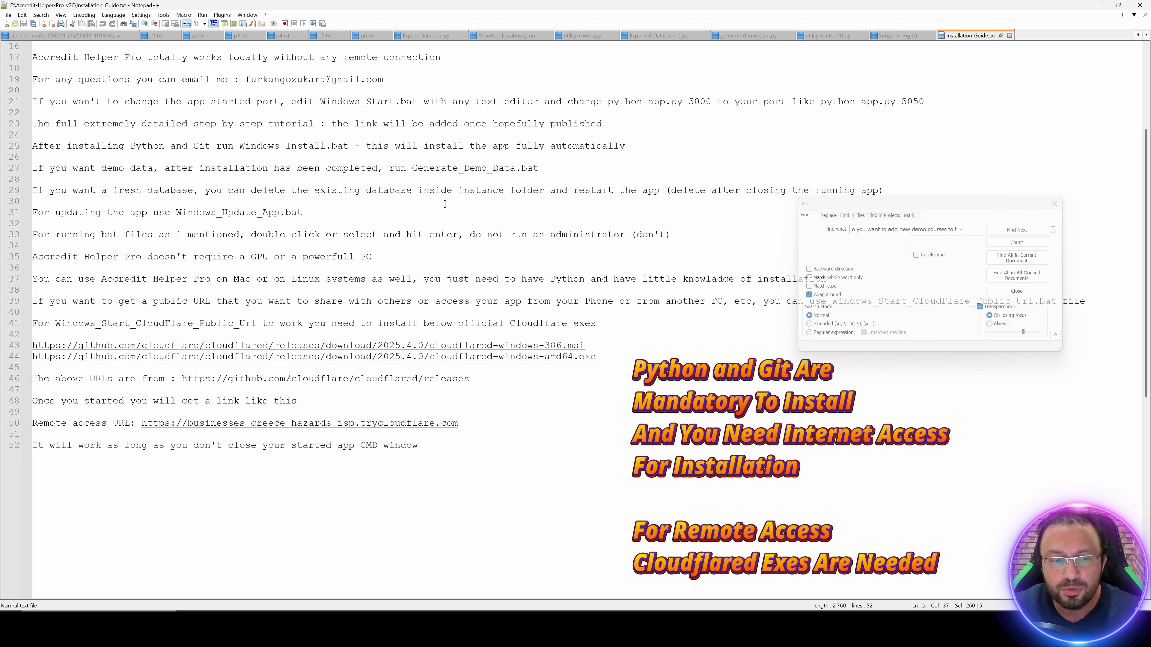
{"action": "left_click_drag", "start_coordinate": [199, 346], "coordinate": [147, 347]}
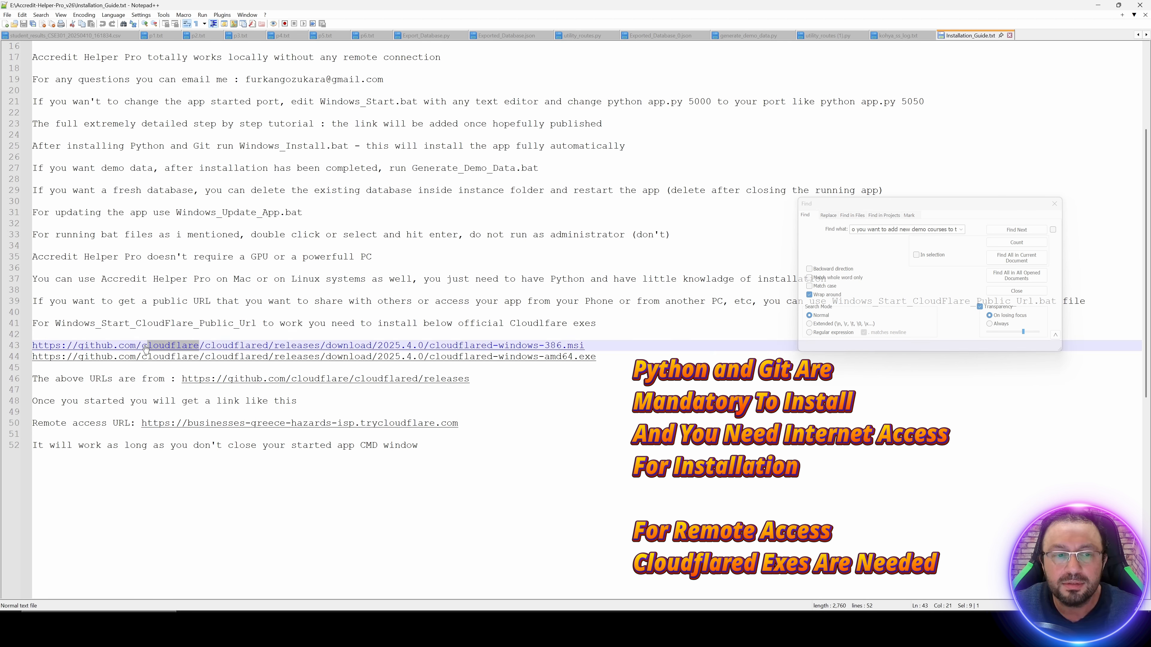
{"action": "left_click_drag", "start_coordinate": [595, 358], "coordinate": [32, 346]}
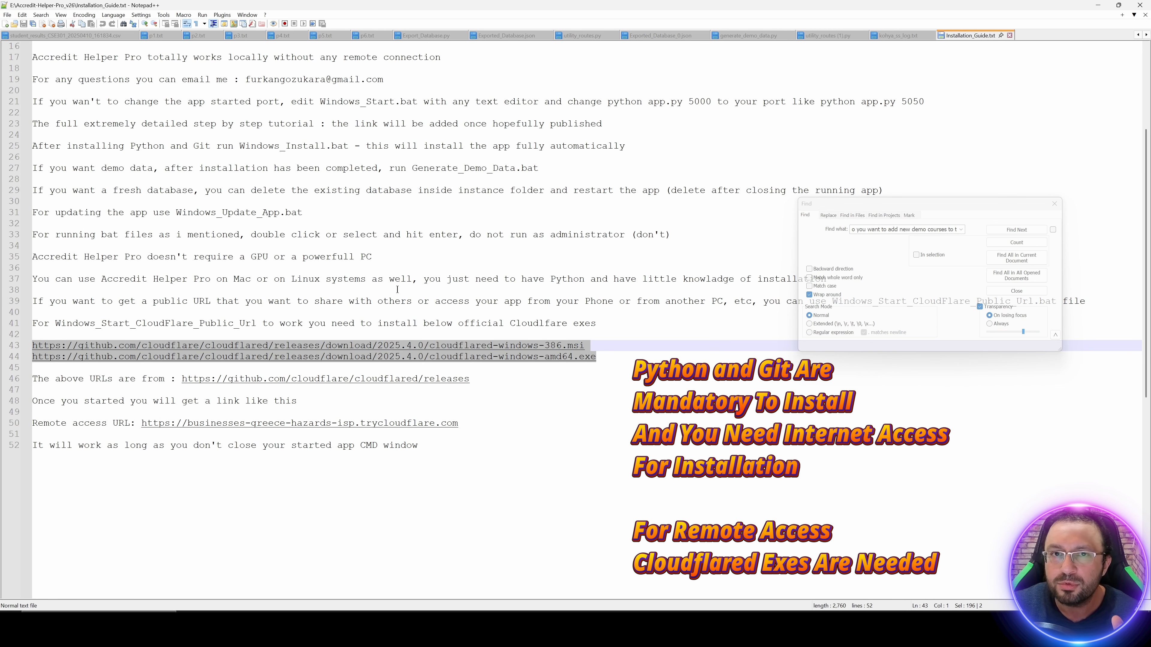
{"action": "scroll", "coordinate": [368, 278], "scroll_direction": "up", "scroll_amount": 1}
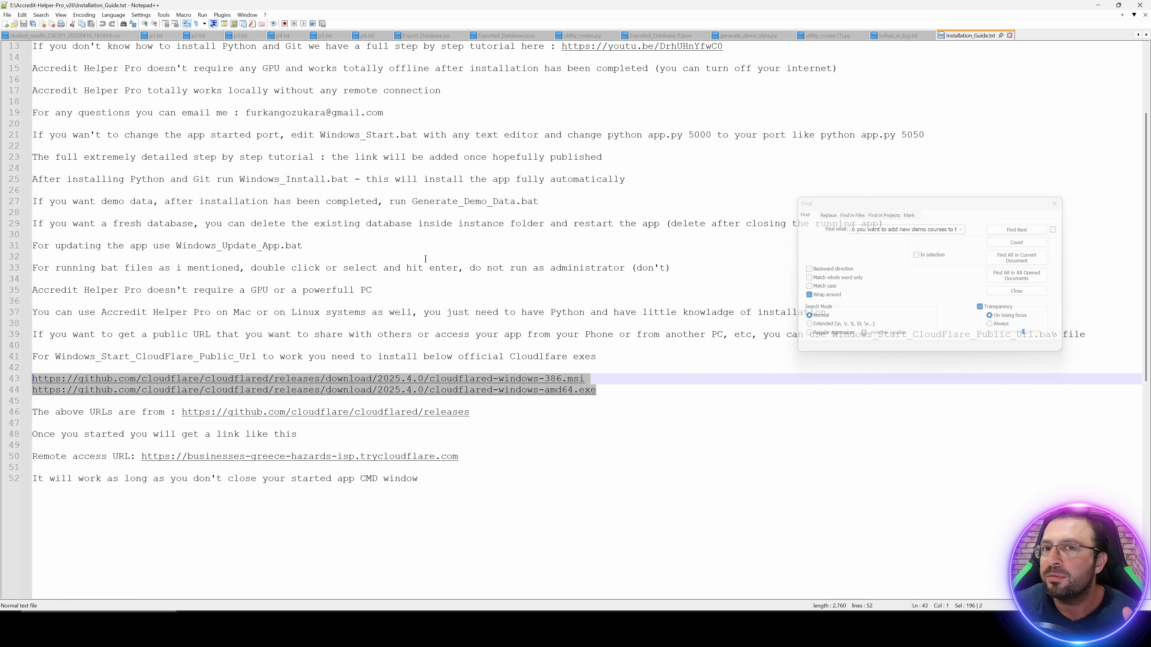
{"action": "scroll", "coordinate": [622, 267], "scroll_direction": "up", "scroll_amount": 4}
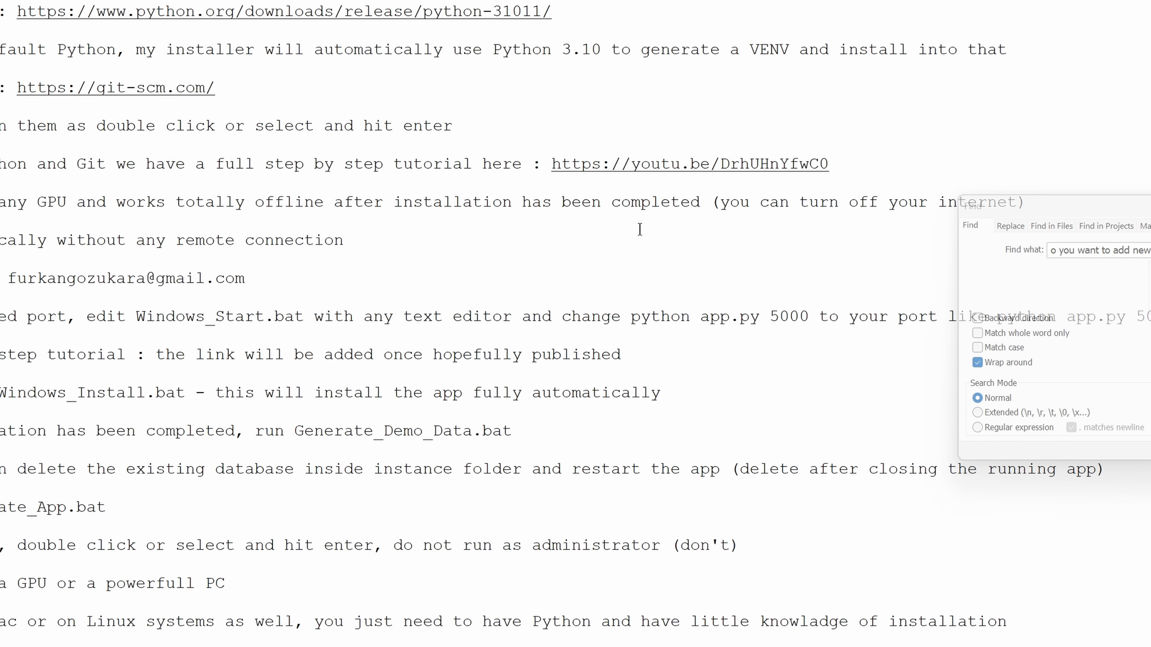
{"action": "left_click_drag", "start_coordinate": [886, 167], "coordinate": [453, 161]}
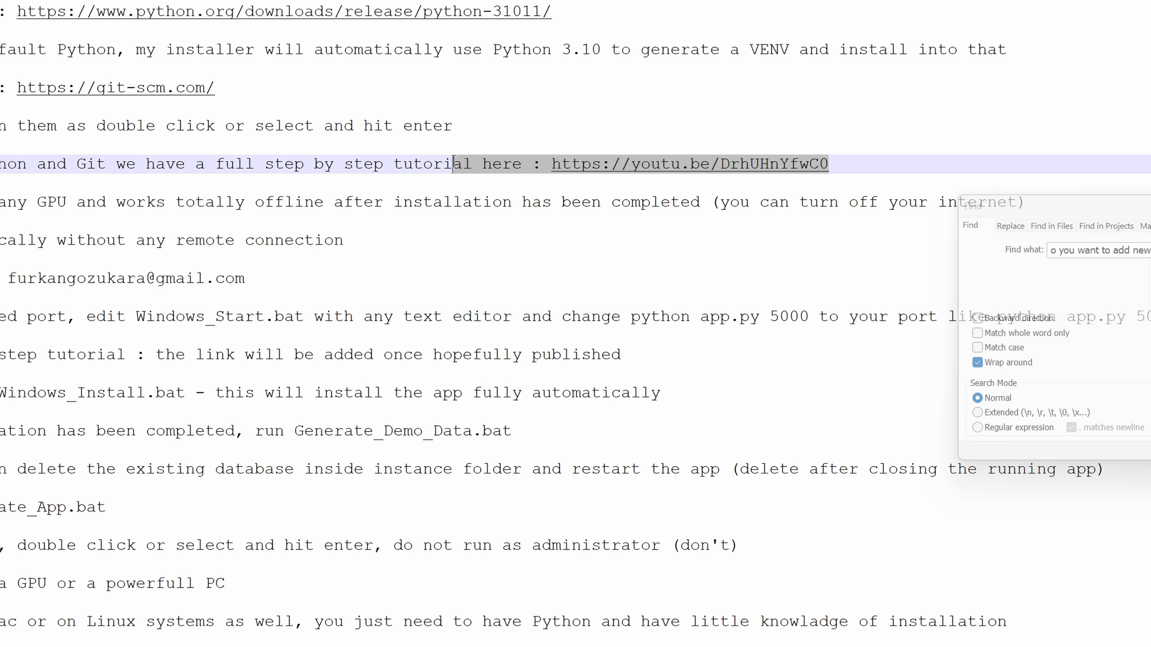
{"action": "left_click", "coordinate": [12, 168]}
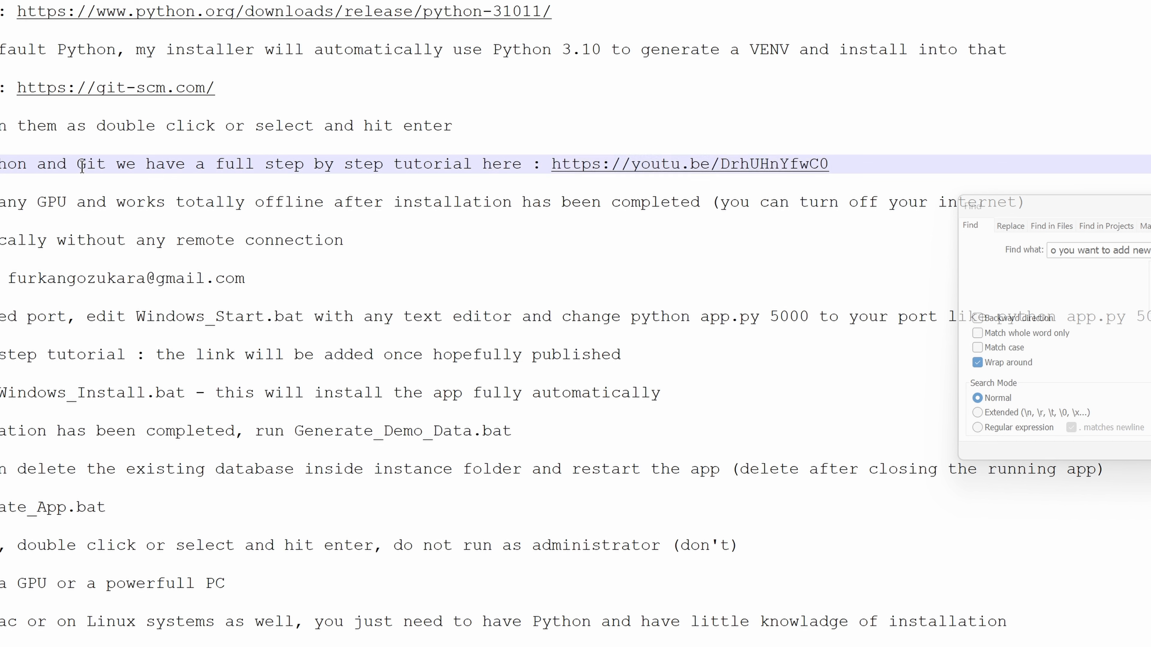
{"action": "left_click_drag", "start_coordinate": [829, 165], "coordinate": [538, 164]}
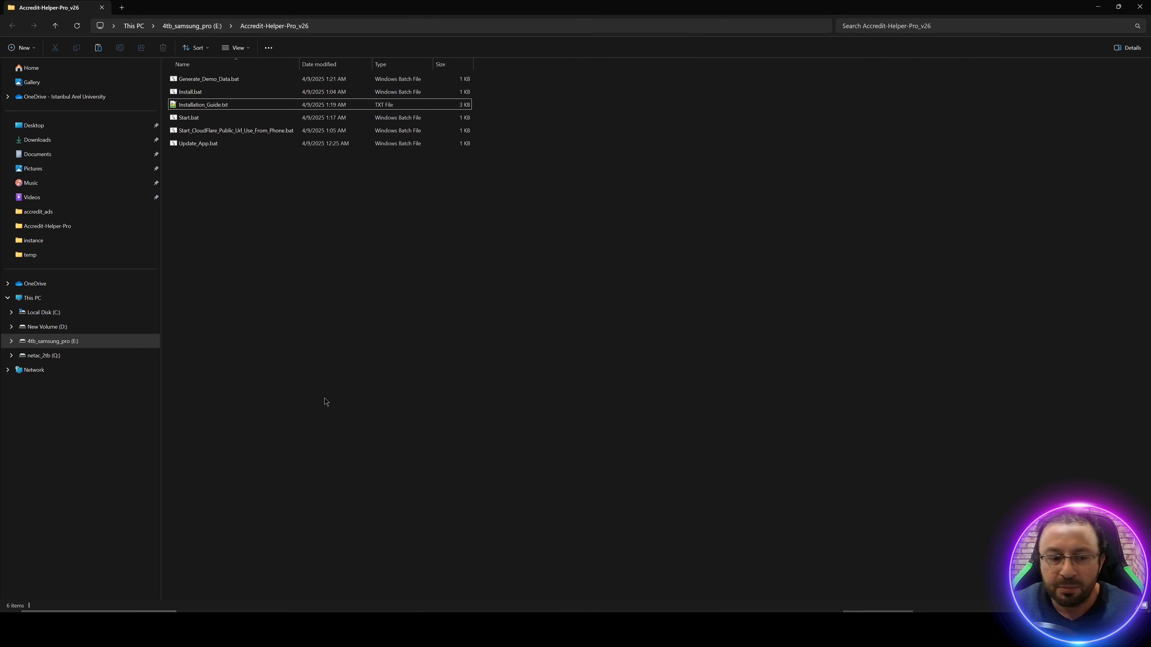
Step: Check the installed Python version by running python in a Command Prompt, and close the console
{"action": "key", "text": "super"}
{"action": "type", "text": "cmd"}
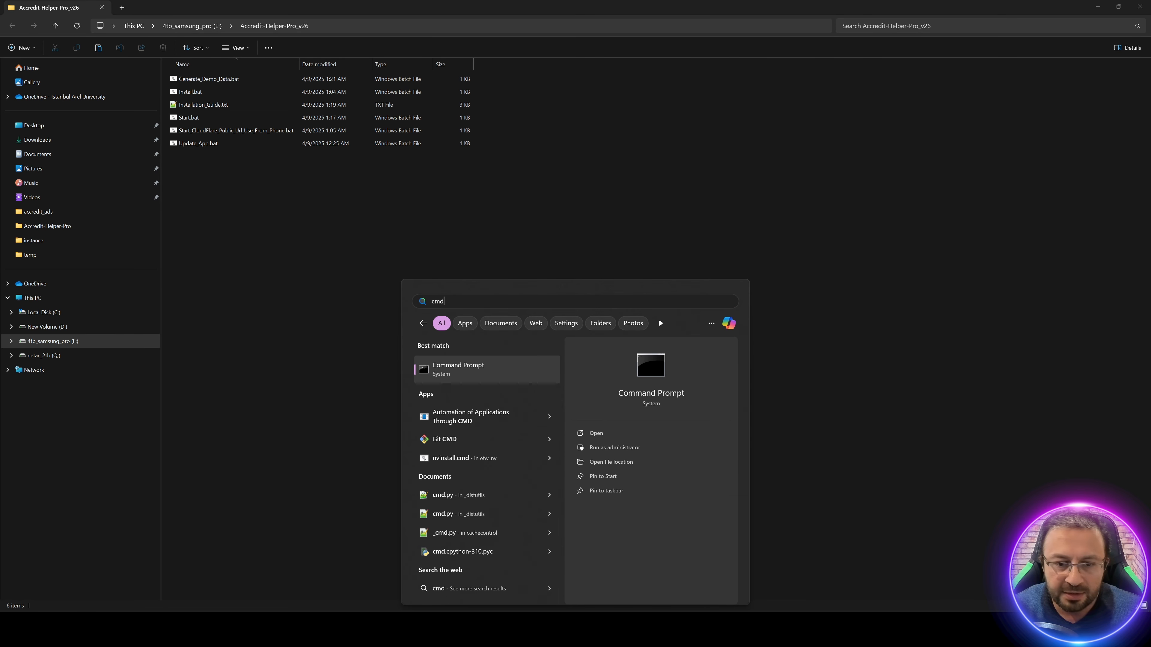
{"action": "key", "text": "Return"}
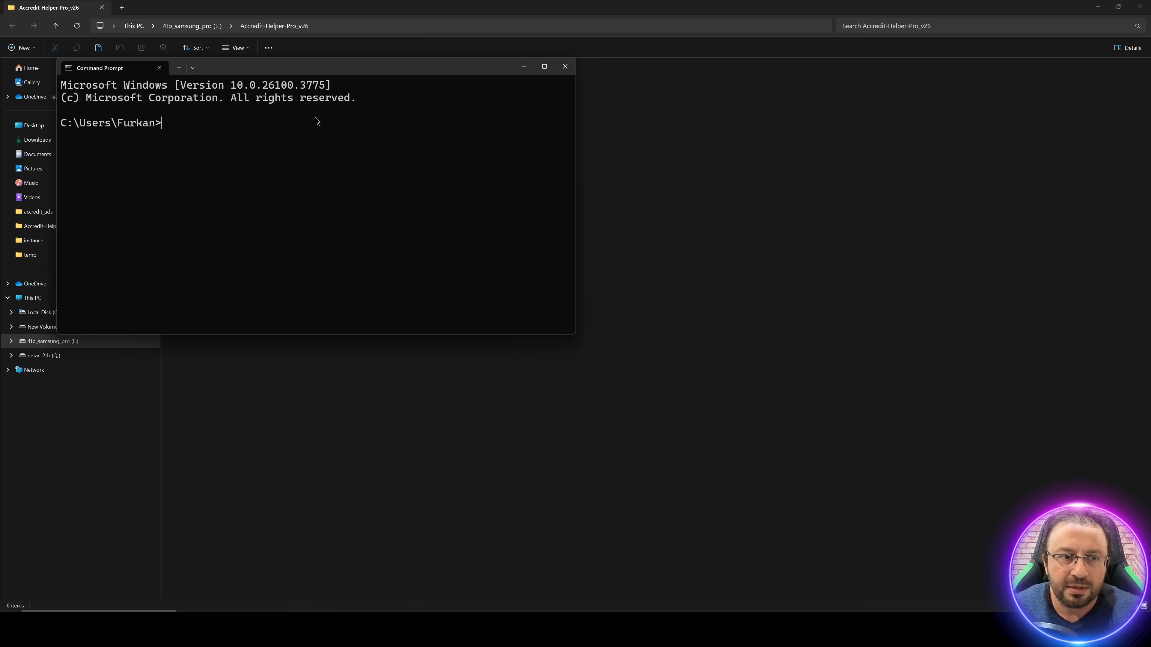
{"action": "left_click_drag", "start_coordinate": [332, 68], "coordinate": [486, 111]}
{"action": "type", "text": "python"}
{"action": "key", "text": "Return"}
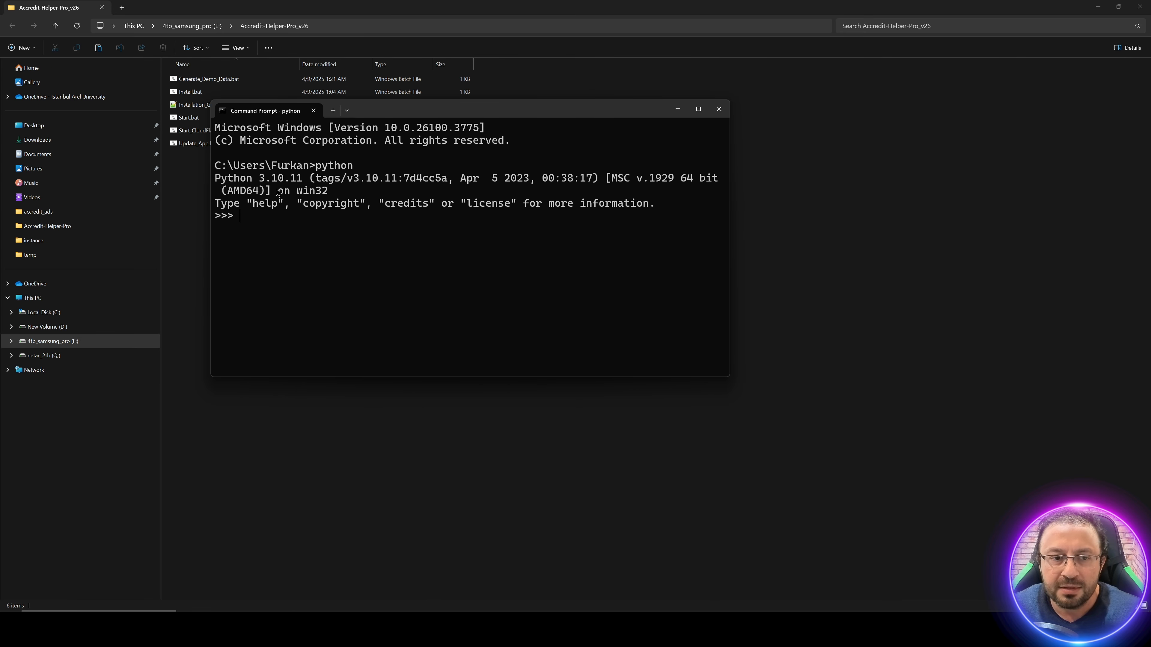
{"action": "double_click", "coordinate": [294, 182]}
{"action": "left_click", "coordinate": [719, 108]}
Step: Verify that Git is installed by running git in a new Command Prompt, review its output and close the console
{"action": "key", "text": "super"}
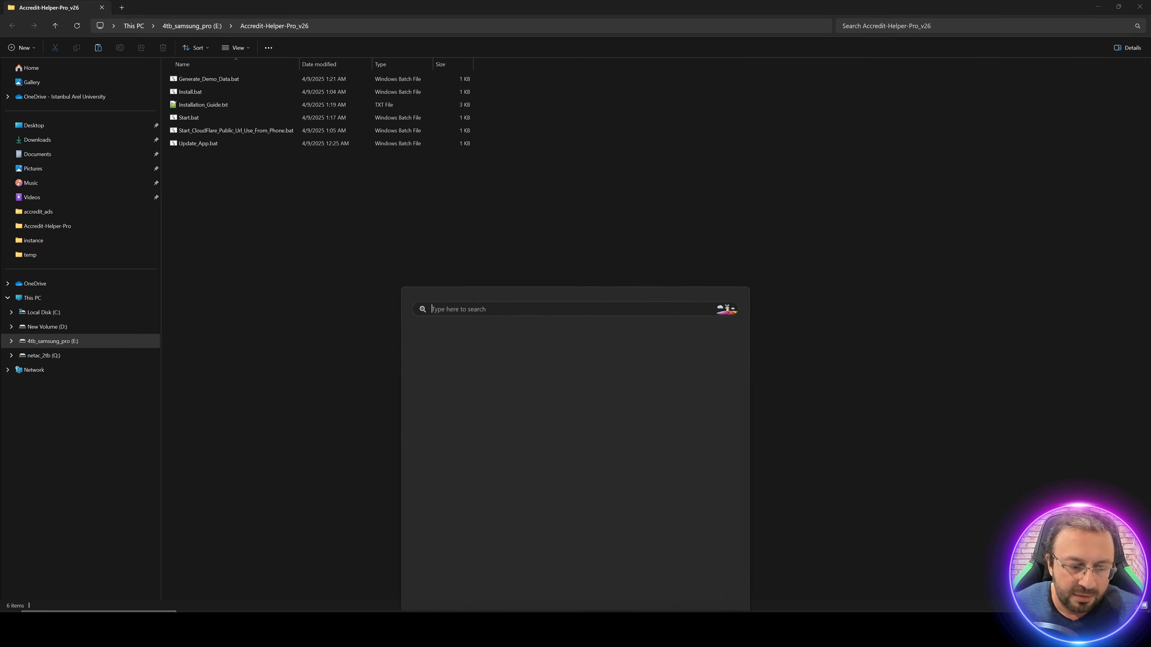
{"action": "type", "text": "cmd"}
{"action": "key", "text": "Return"}
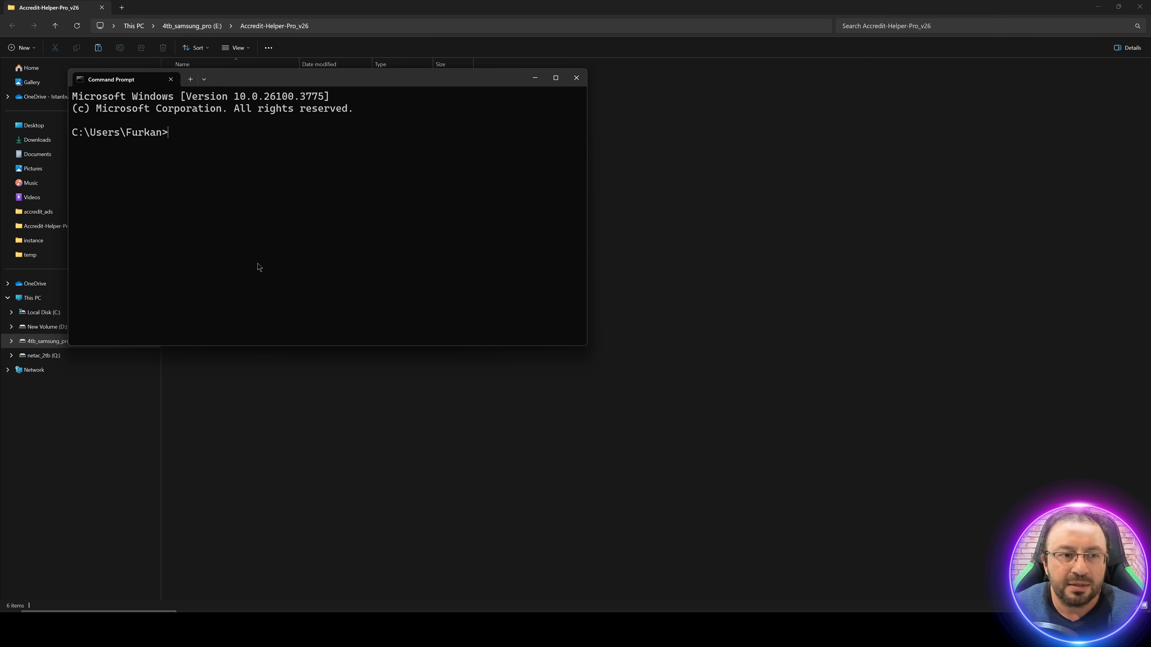
{"action": "type", "text": "git"}
{"action": "key", "text": "Return"}
{"action": "scroll", "coordinate": [268, 172], "scroll_direction": "up", "scroll_amount": 10}
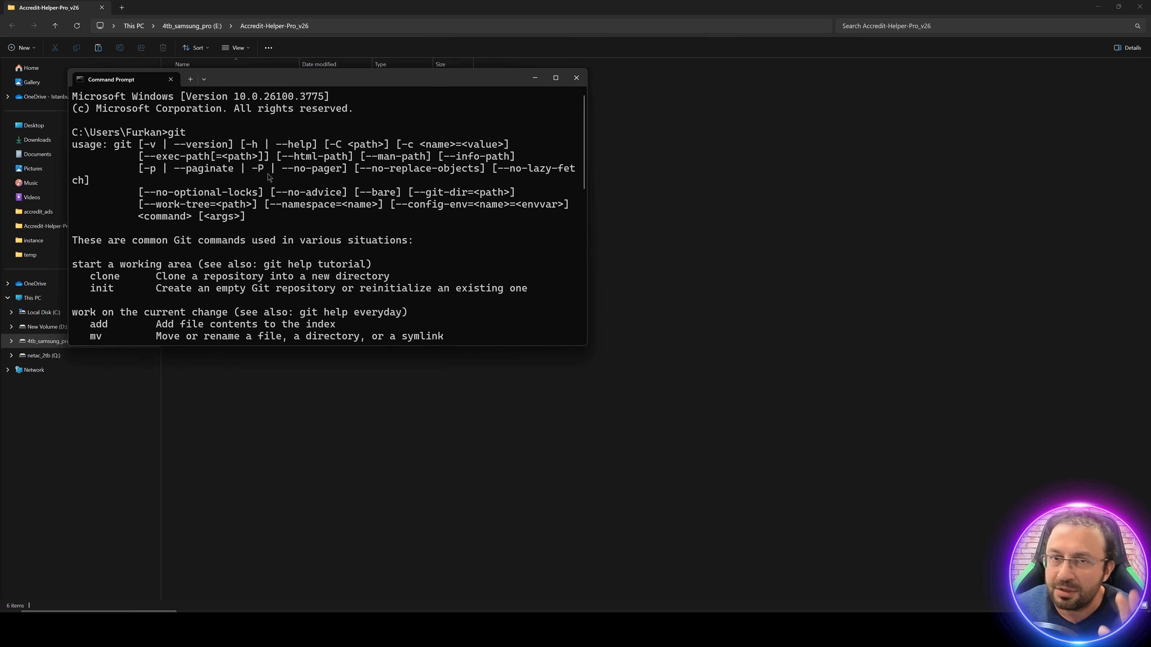
{"action": "left_click", "coordinate": [576, 78]}
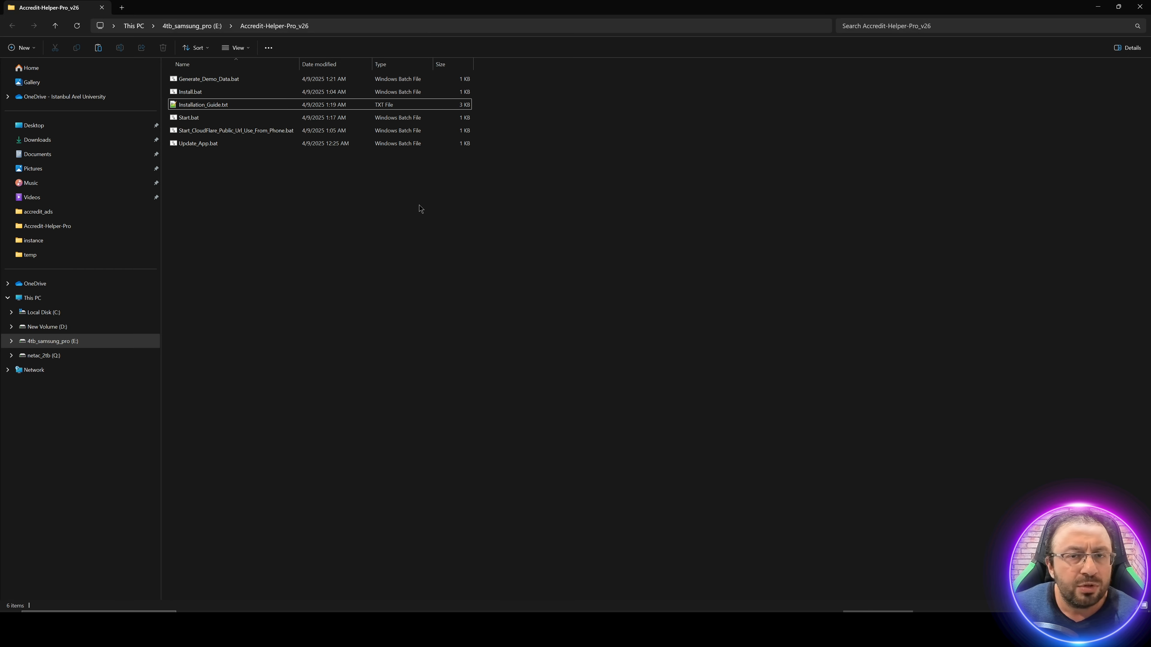
Step: Run Install.bat to install the app and dismiss its console once the installation finishes
{"action": "left_click", "coordinate": [198, 93]}
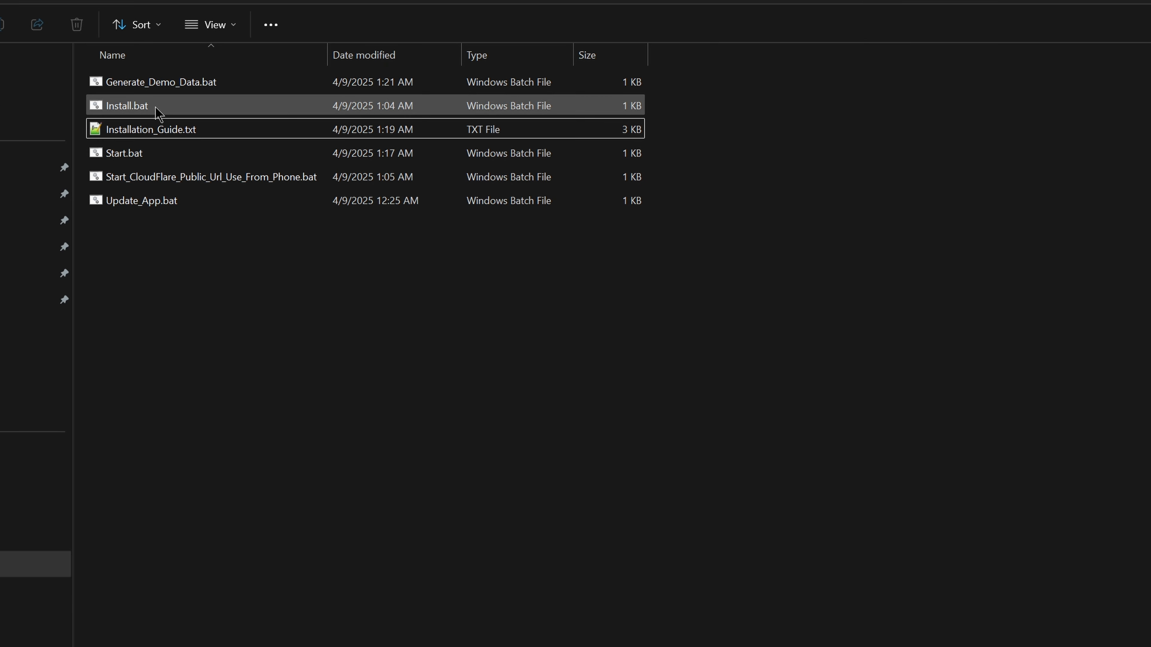
{"action": "double_click", "coordinate": [142, 108]}
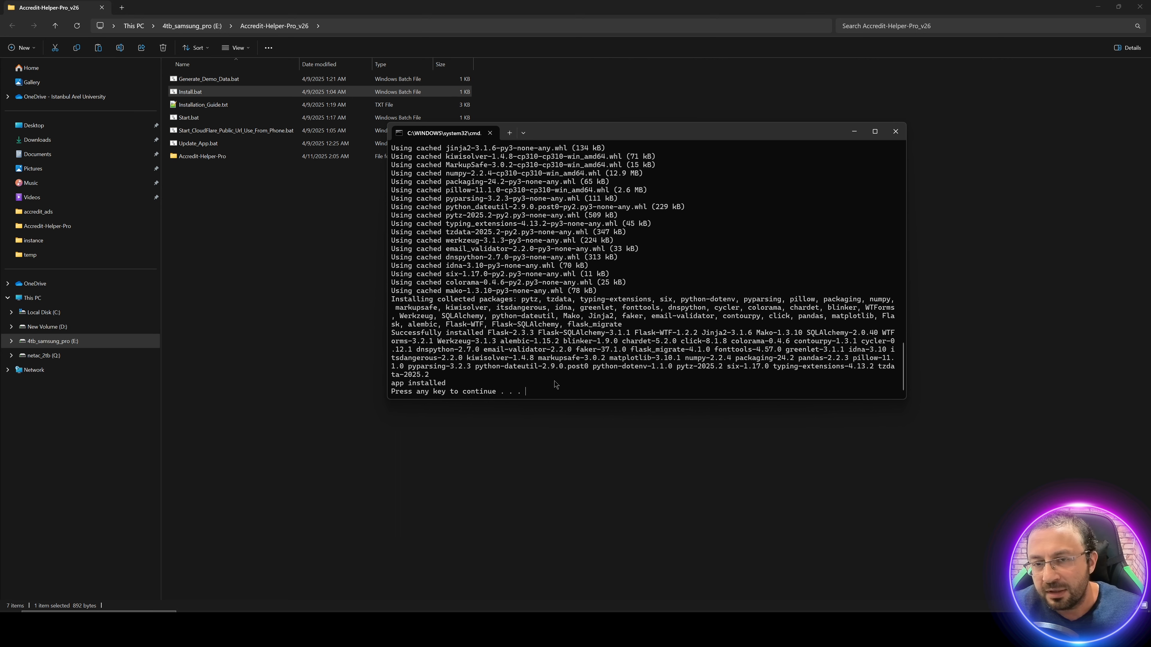
{"action": "key", "text": "Return"}
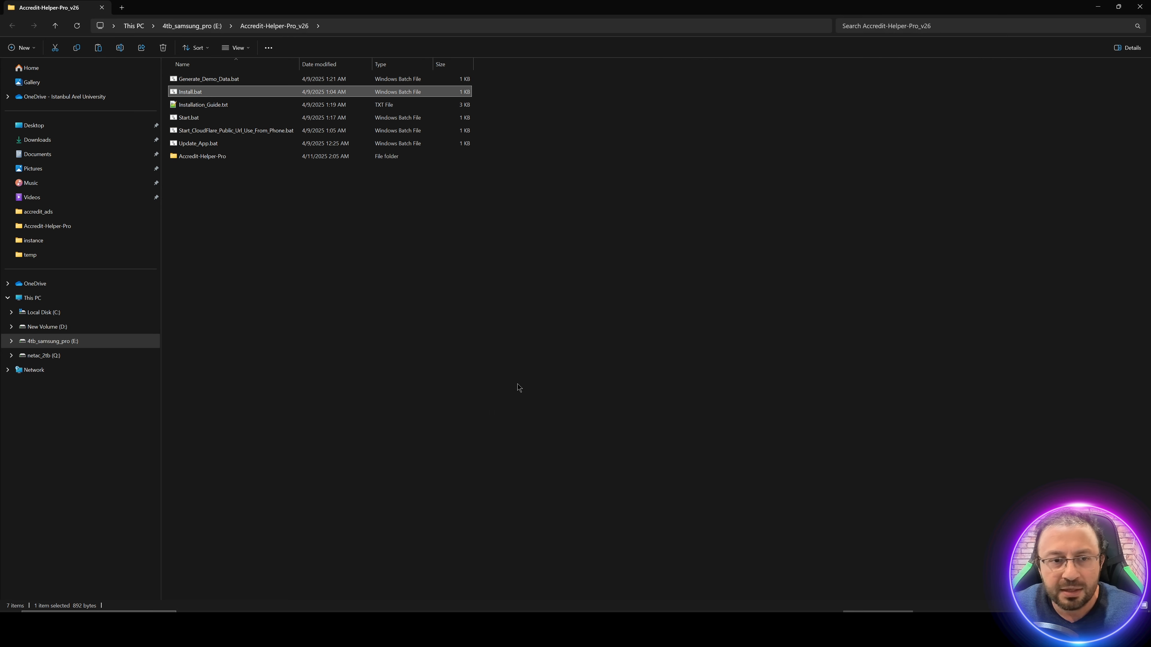
Step: Run Generate_Demo_Data.bat to fill the app with demo data and dismiss its console when it finishes
{"action": "left_click", "coordinate": [442, 334]}
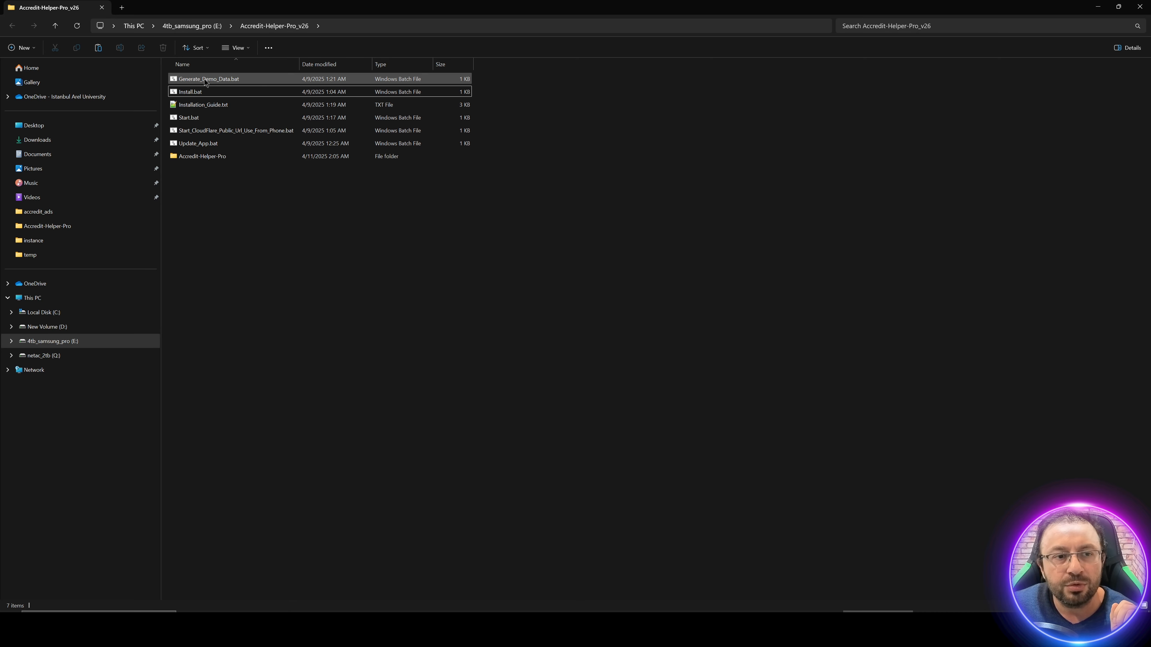
{"action": "double_click", "coordinate": [225, 80]}
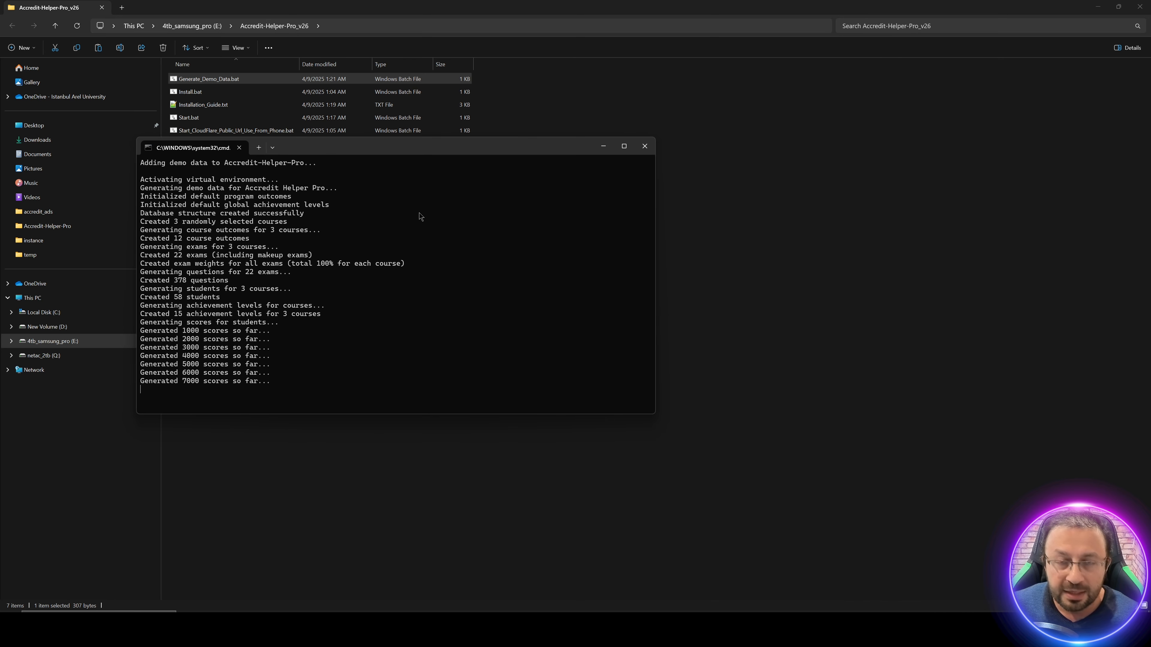
{"action": "key", "text": "Return"}
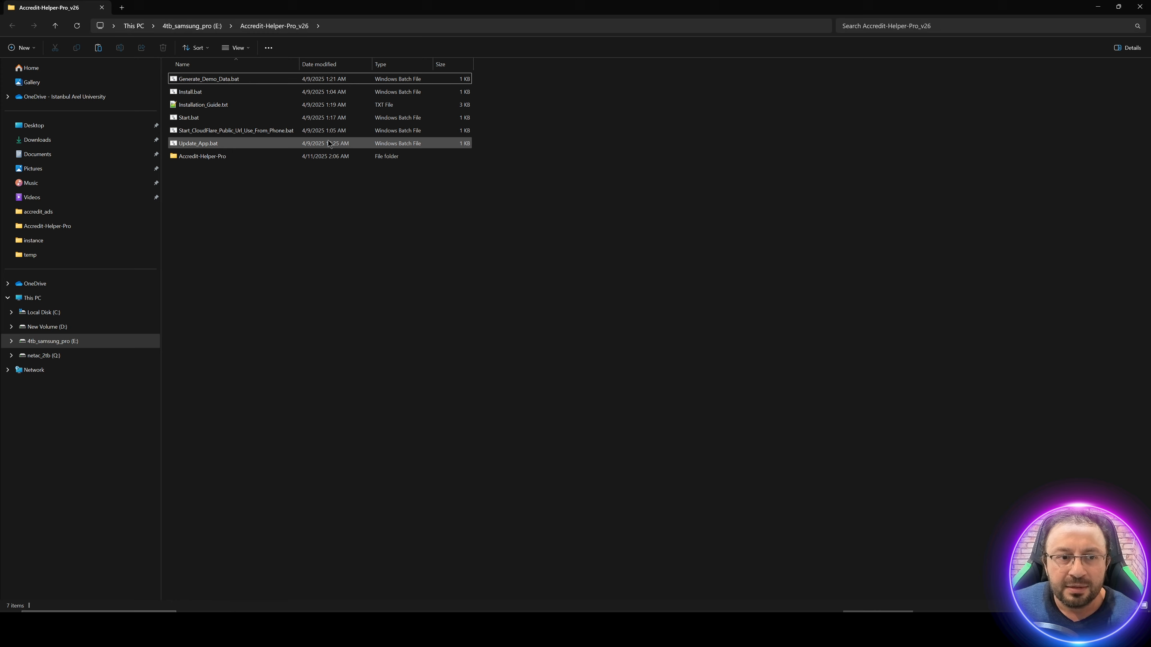
Step: Start the app with Start.bat and view the demo courses on the enlarged localhost:5000 home page
{"action": "double_click", "coordinate": [196, 117]}
{"action": "left_click", "coordinate": [656, 158]}
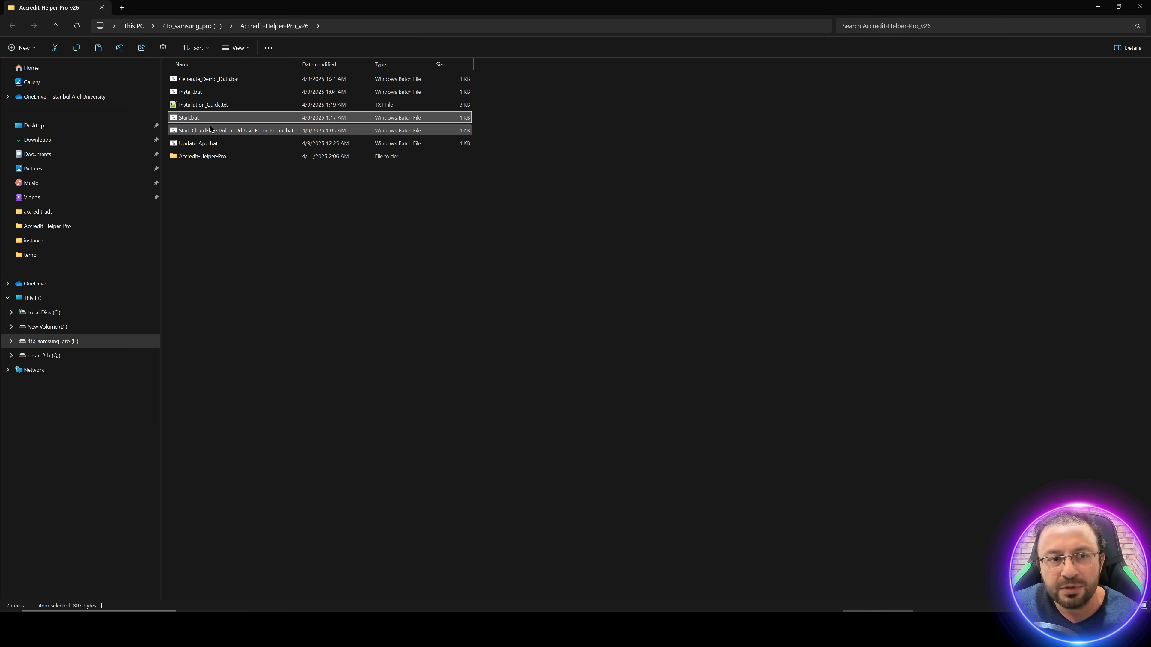
{"action": "double_click", "coordinate": [193, 118]}
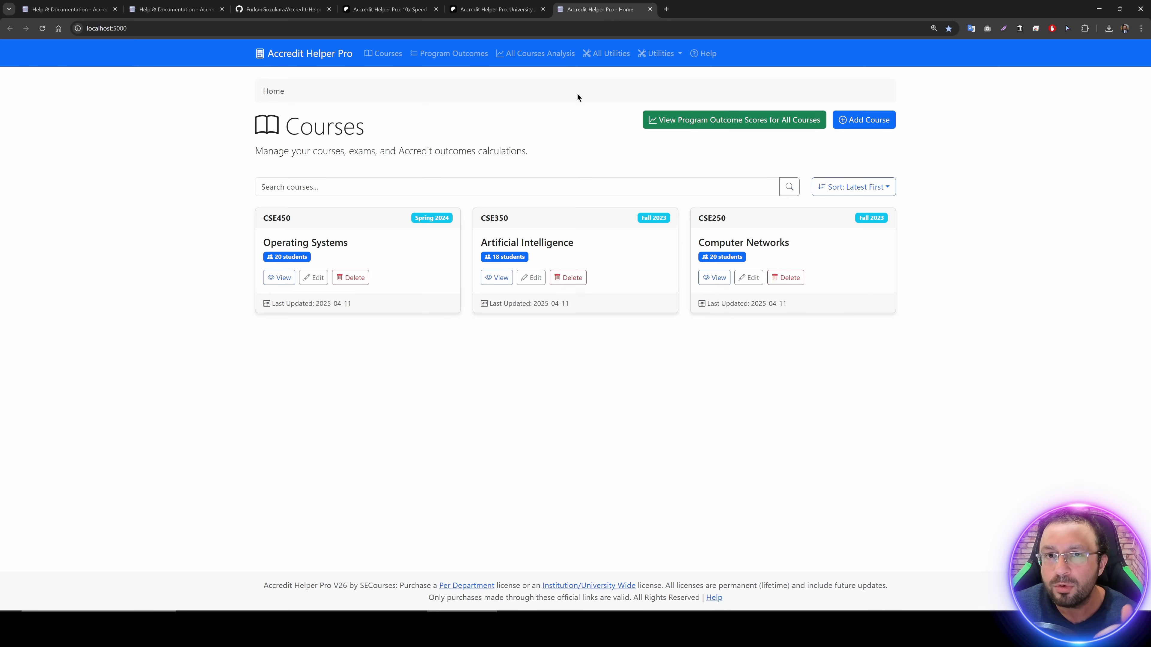
{"action": "key", "text": "ctrl+plus"}
{"action": "key", "text": "ctrl+plus"}
{"action": "key", "text": "ctrl+plus"}
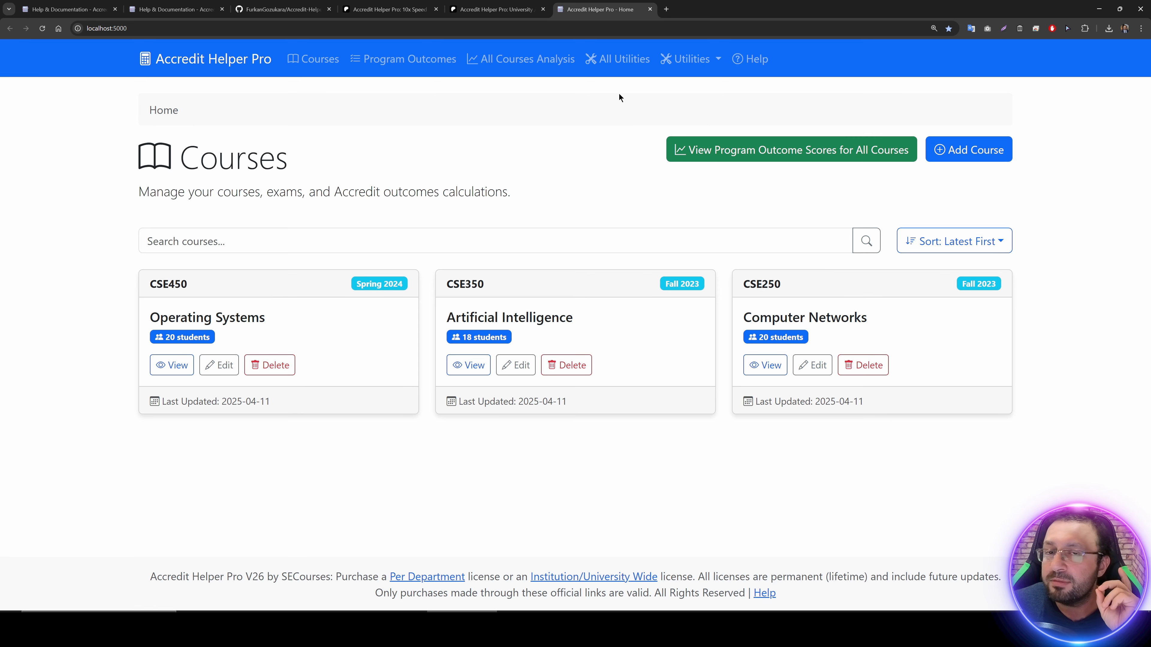
Step: Stop the running app server and delete accredit_data.db from the instance folder inside Accredit-Helper-Pro
{"action": "left_click", "coordinate": [1098, 8]}
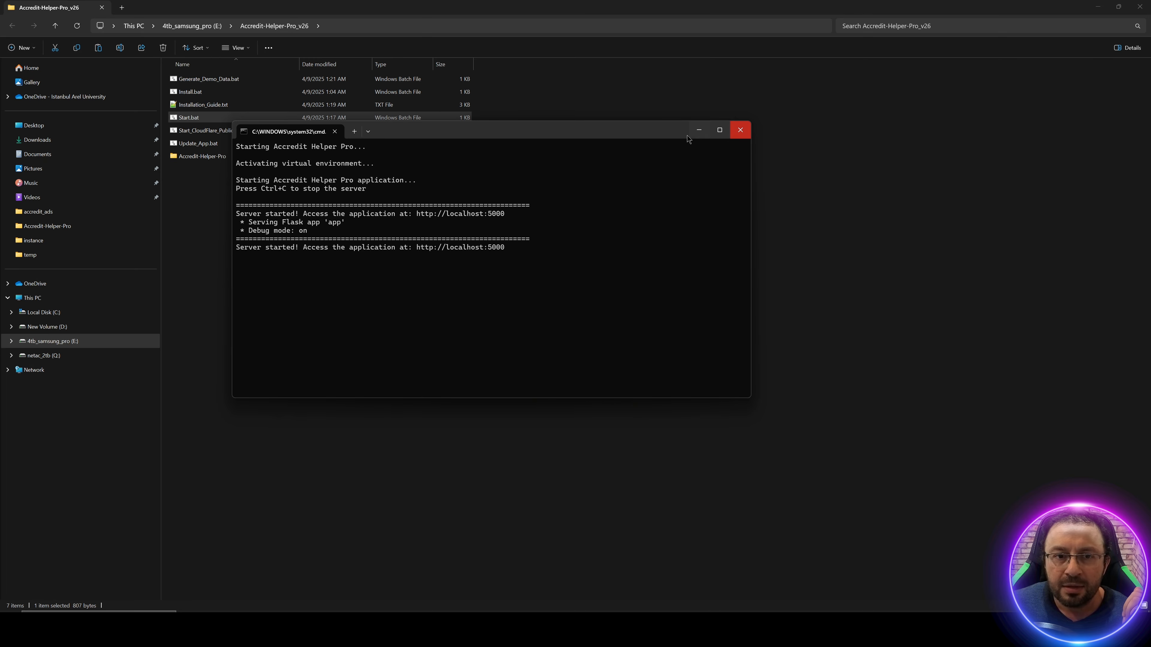
{"action": "left_click", "coordinate": [740, 130]}
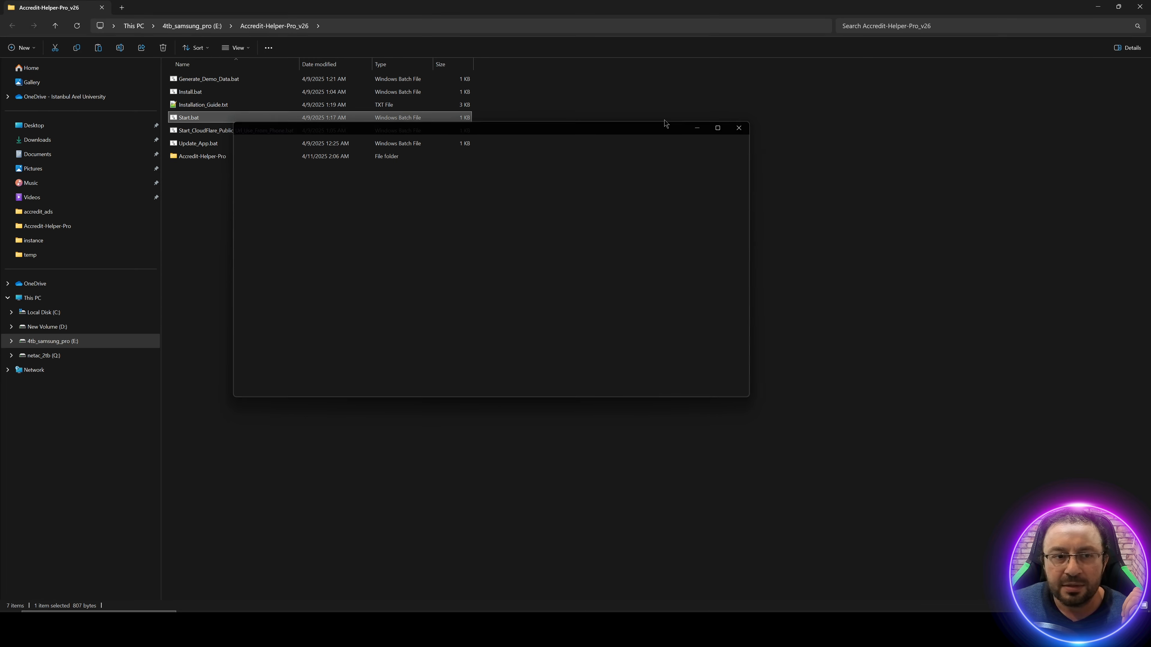
{"action": "double_click", "coordinate": [203, 157]}
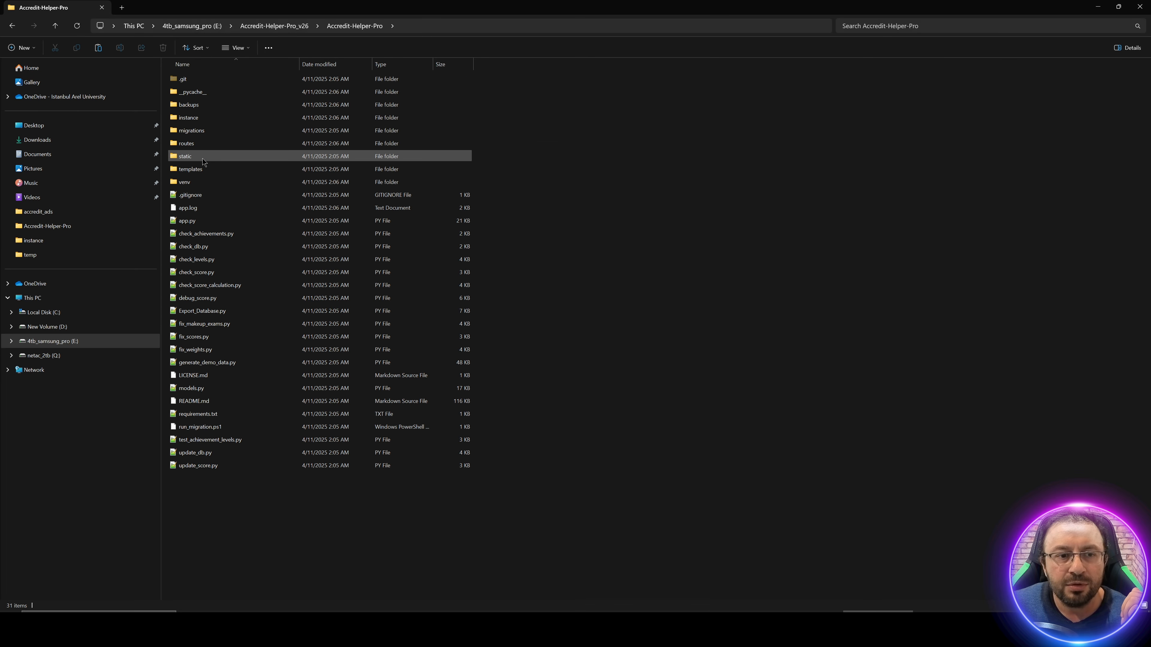
{"action": "double_click", "coordinate": [200, 119]}
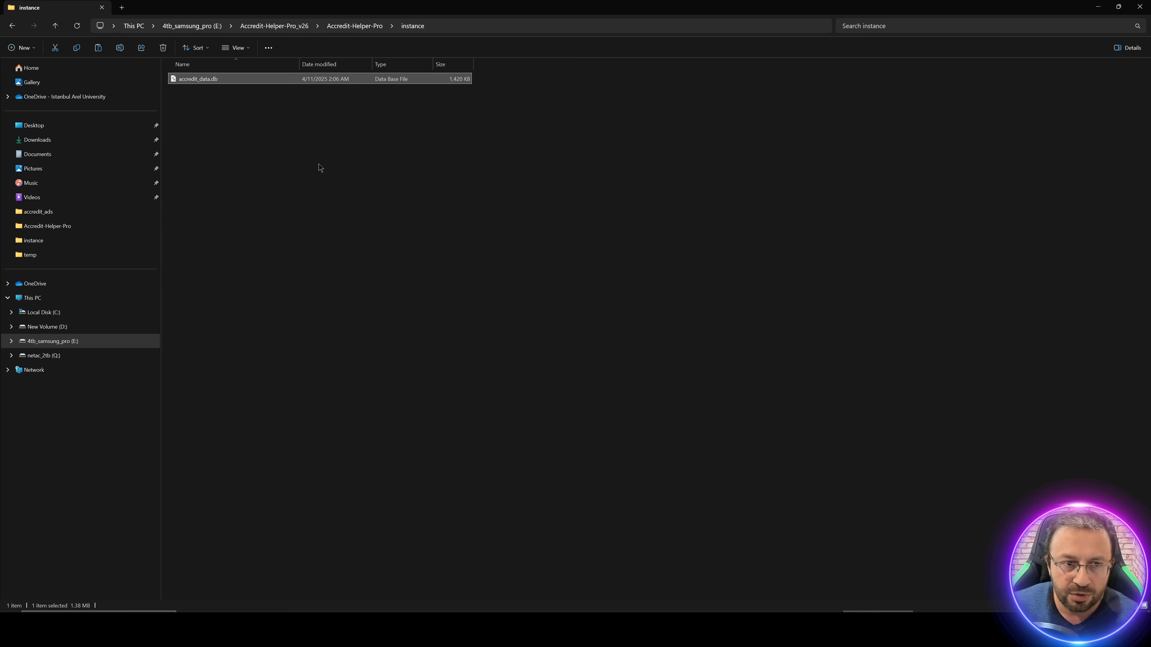
{"action": "key", "text": "Delete"}
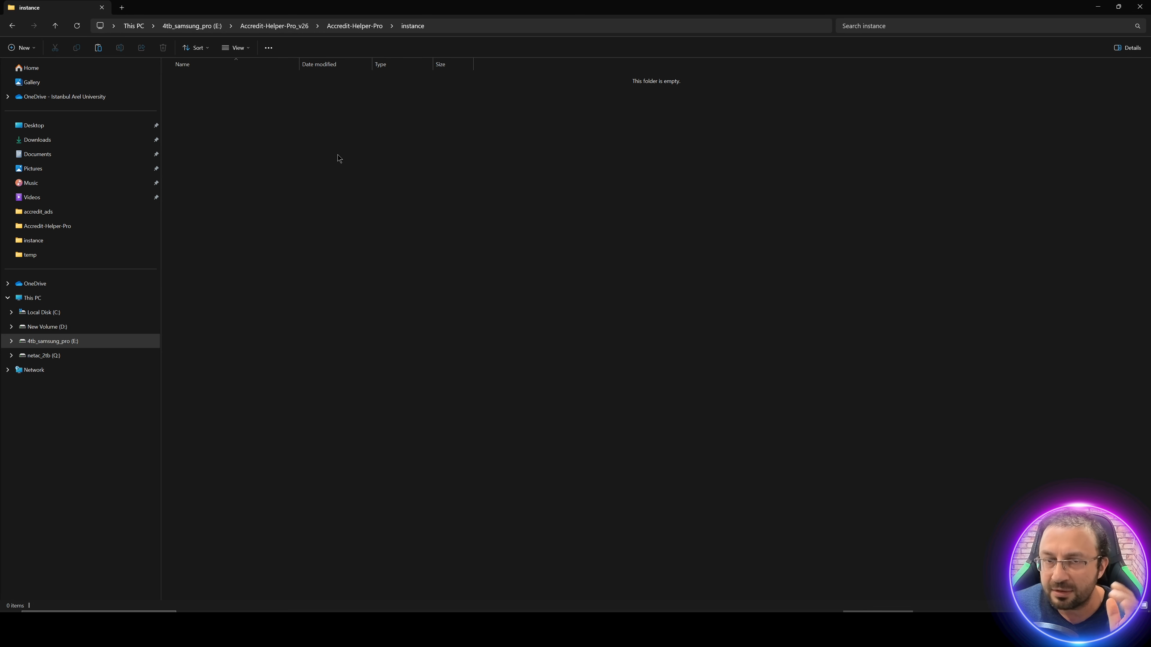
Step: Return to the Accredit-Helper-Pro_v26 folder and restart the app with a fresh database
{"action": "left_click", "coordinate": [274, 25]}
{"action": "double_click", "coordinate": [200, 132]}
{"action": "left_click_drag", "start_coordinate": [259, 24], "coordinate": [448, 127]}
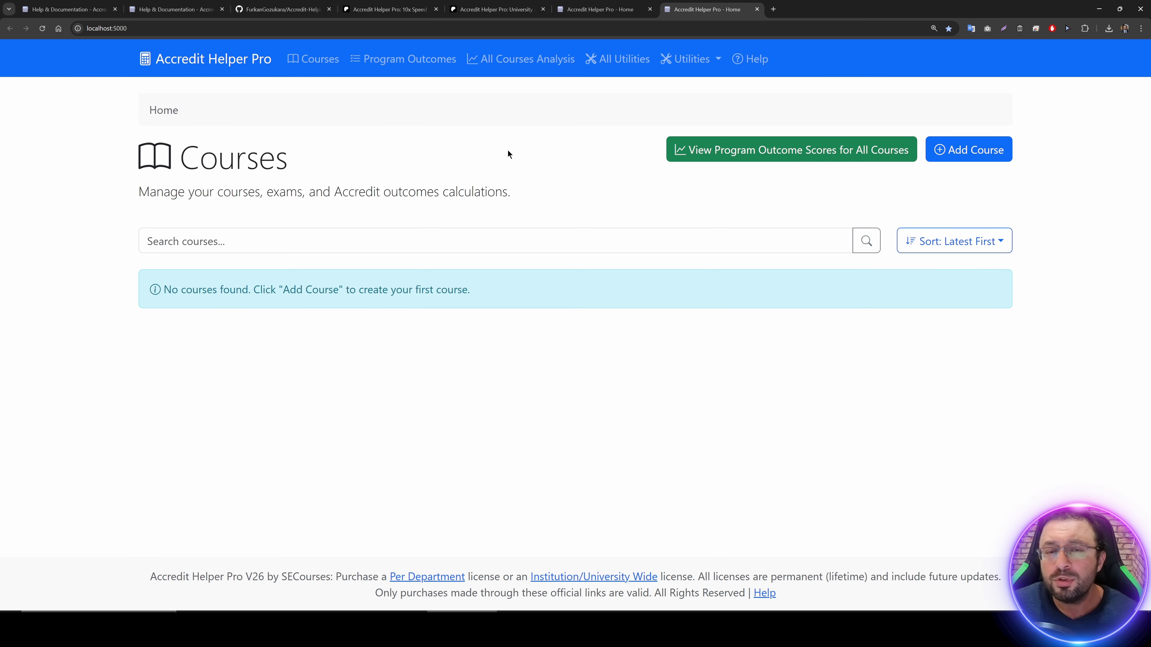
Step: Review the default entries on the Program Outcomes page and delete program outcome PÇ11
{"action": "left_click", "coordinate": [402, 69]}
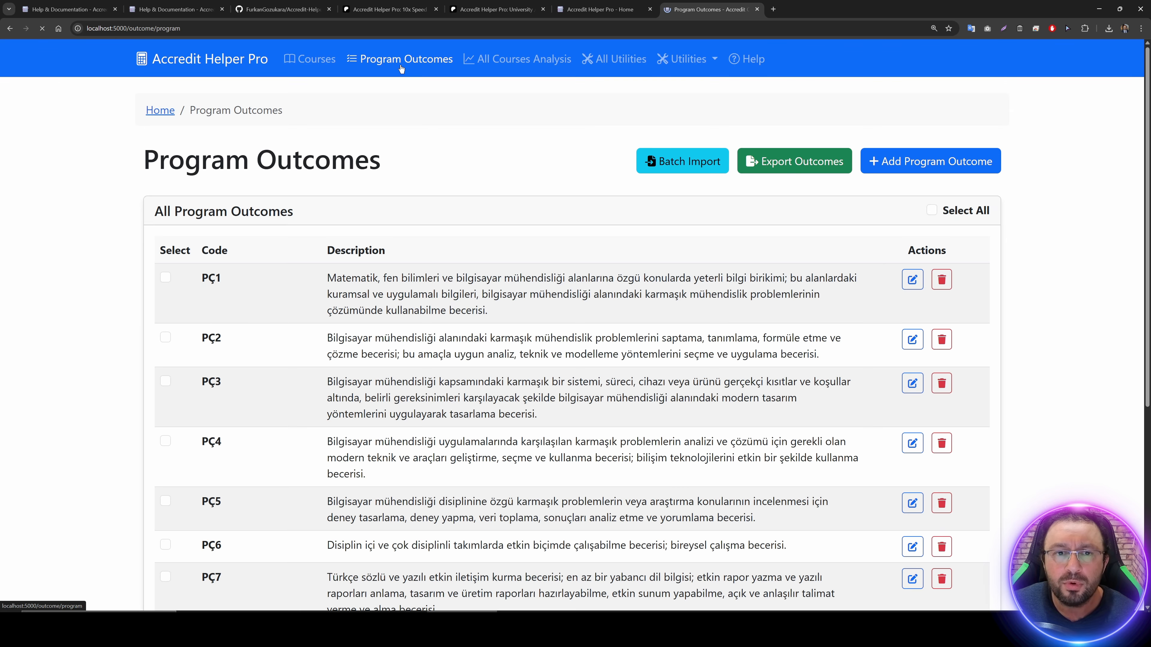
{"action": "scroll", "coordinate": [474, 174], "scroll_direction": "down", "scroll_amount": 2}
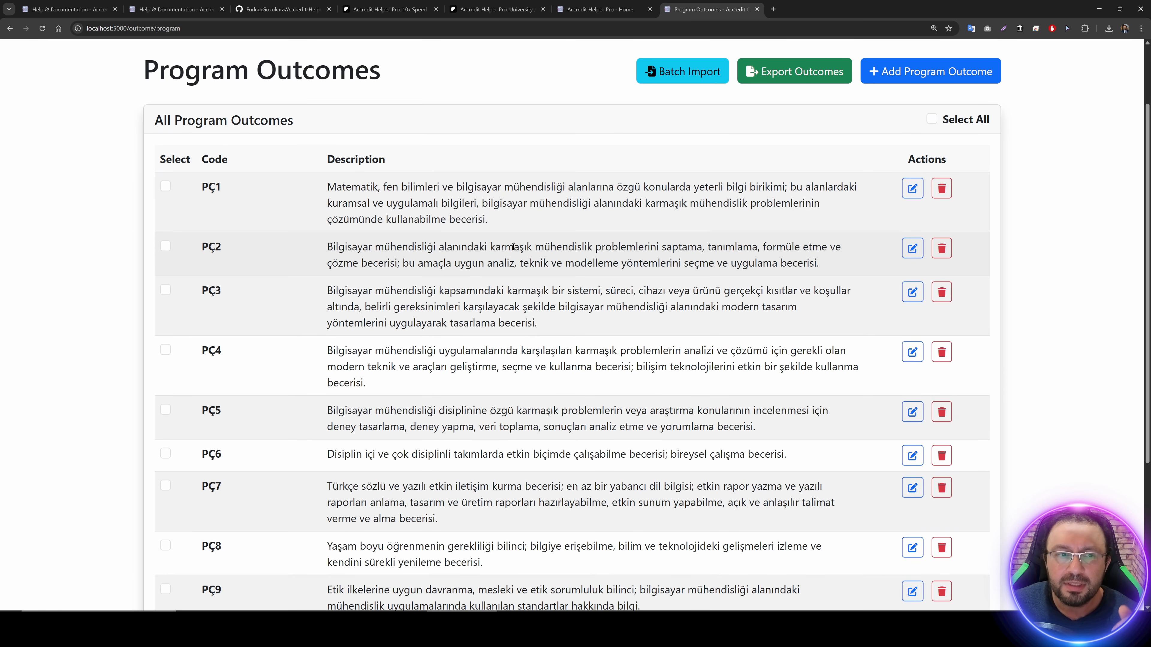
{"action": "scroll", "coordinate": [568, 243], "scroll_direction": "down", "scroll_amount": 3}
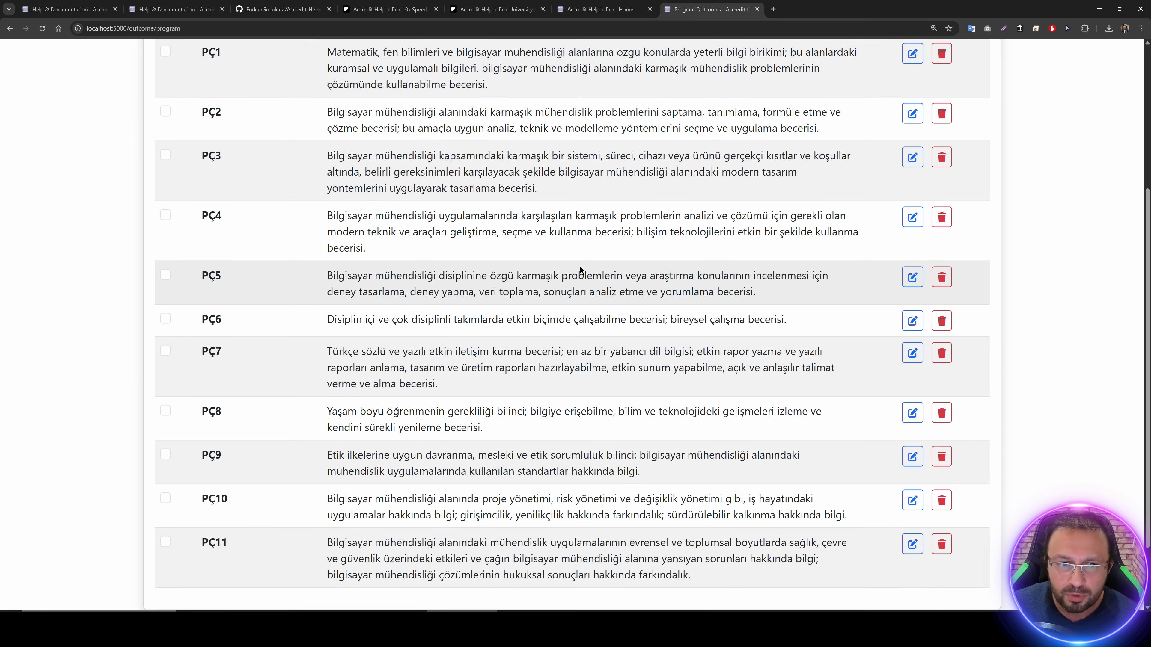
{"action": "scroll", "coordinate": [578, 268], "scroll_direction": "up", "scroll_amount": 5}
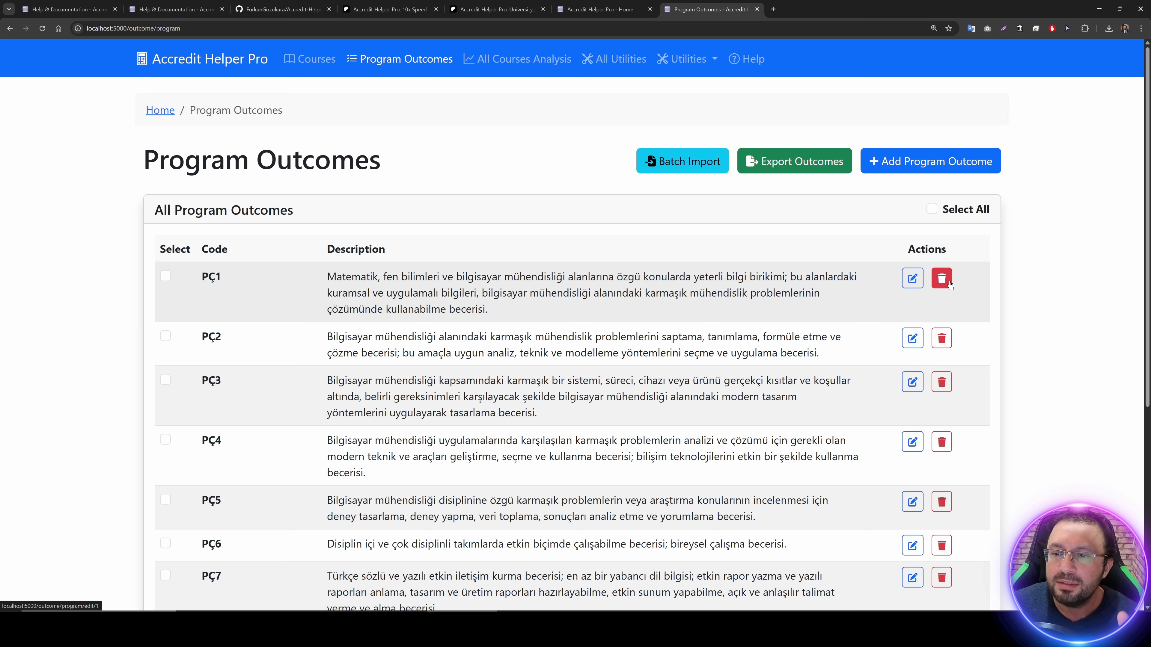
{"action": "scroll", "coordinate": [938, 282], "scroll_direction": "down", "scroll_amount": 5}
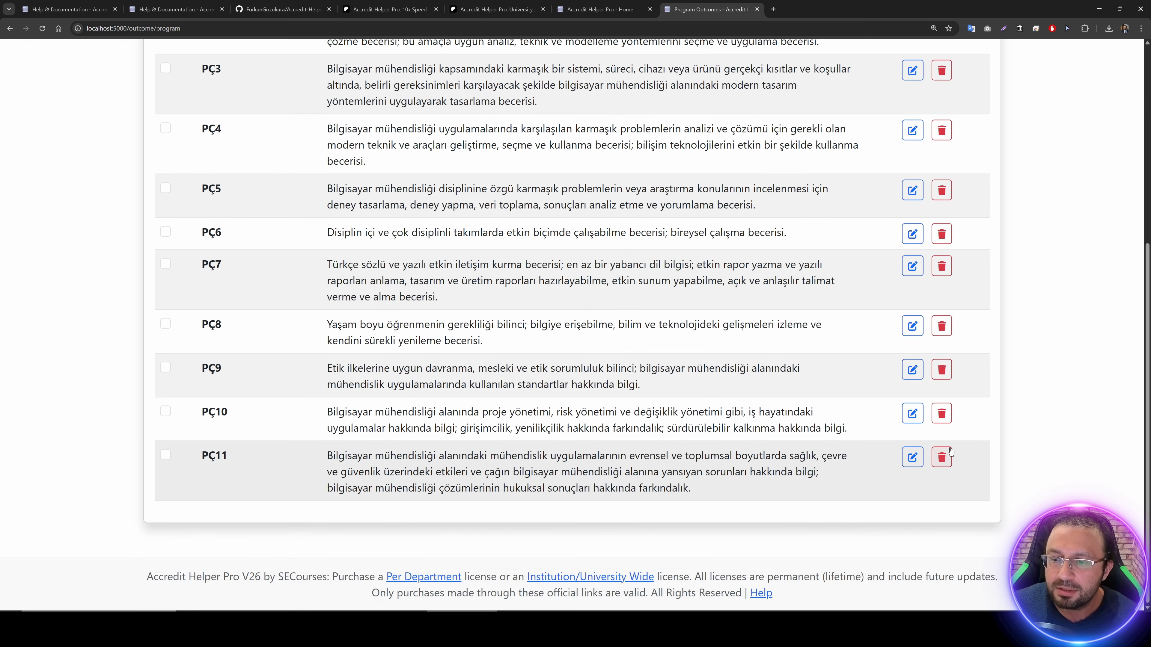
{"action": "left_click", "coordinate": [942, 459]}
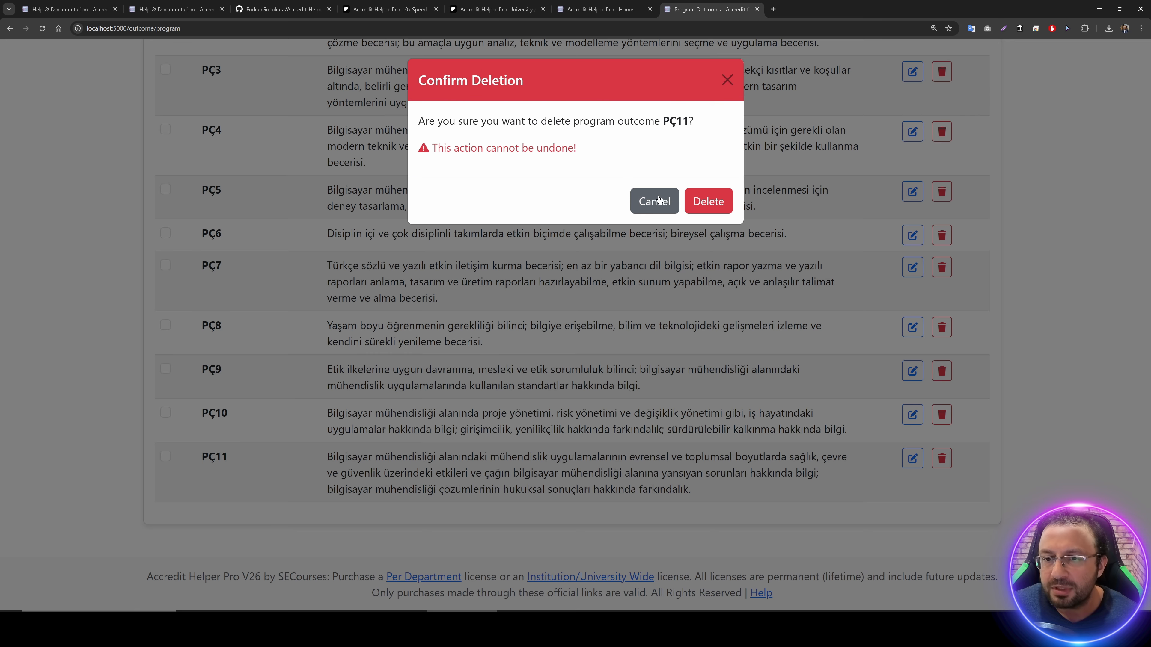
{"action": "left_click", "coordinate": [706, 202]}
Step: Open program outcome PÇ10 for editing and change its outcome code to PO10
{"action": "scroll", "coordinate": [785, 313], "scroll_direction": "down", "scroll_amount": 6}
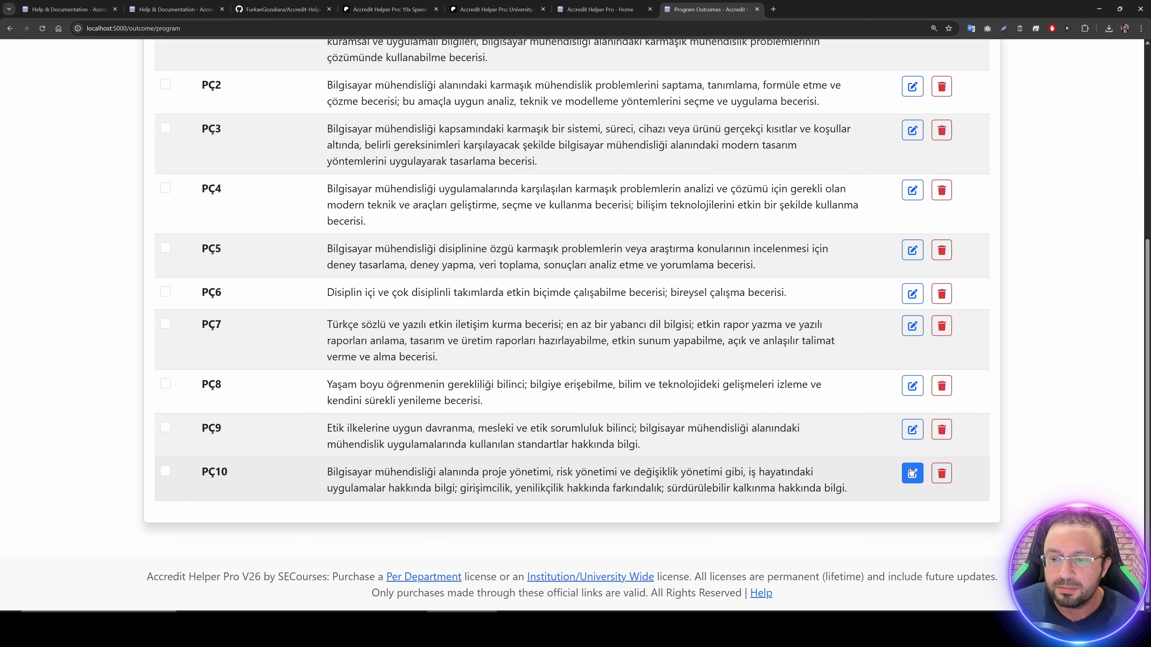
{"action": "left_click", "coordinate": [912, 470]}
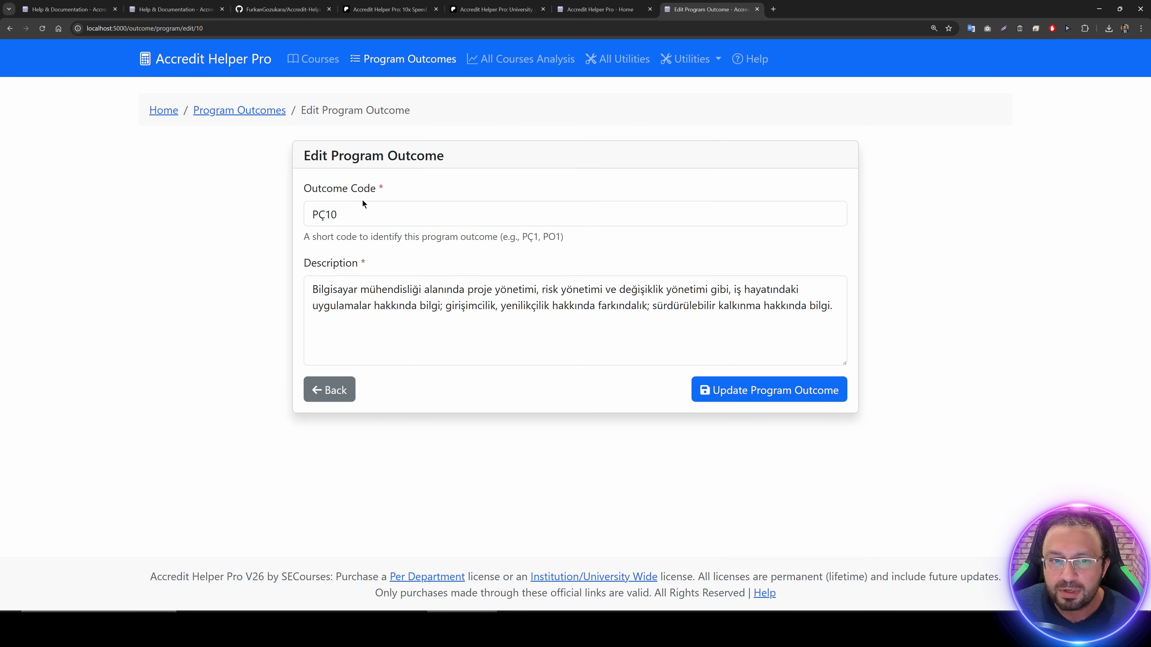
{"action": "left_click_drag", "start_coordinate": [362, 203], "coordinate": [288, 204]}
{"action": "type", "text": "PO1"}
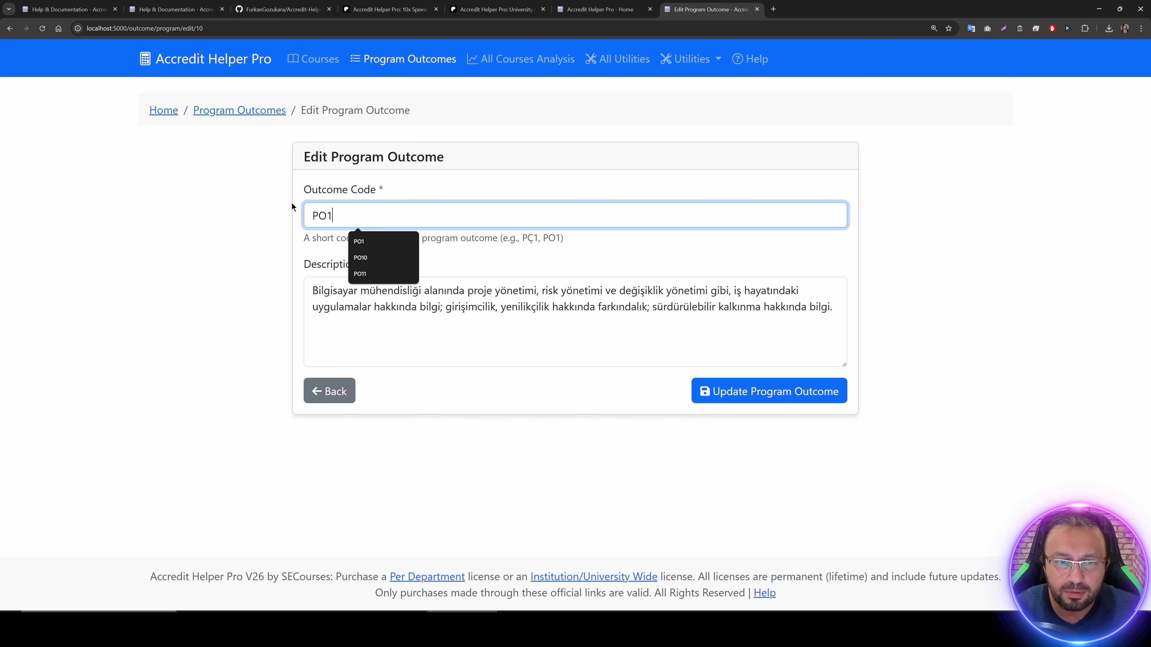
{"action": "type", "text": "0"}
Step: Replace the outcome's description with "And this is my Program Outcome" and update the program outcome
{"action": "key", "text": "Tab"}
{"action": "type", "text": "And th"}
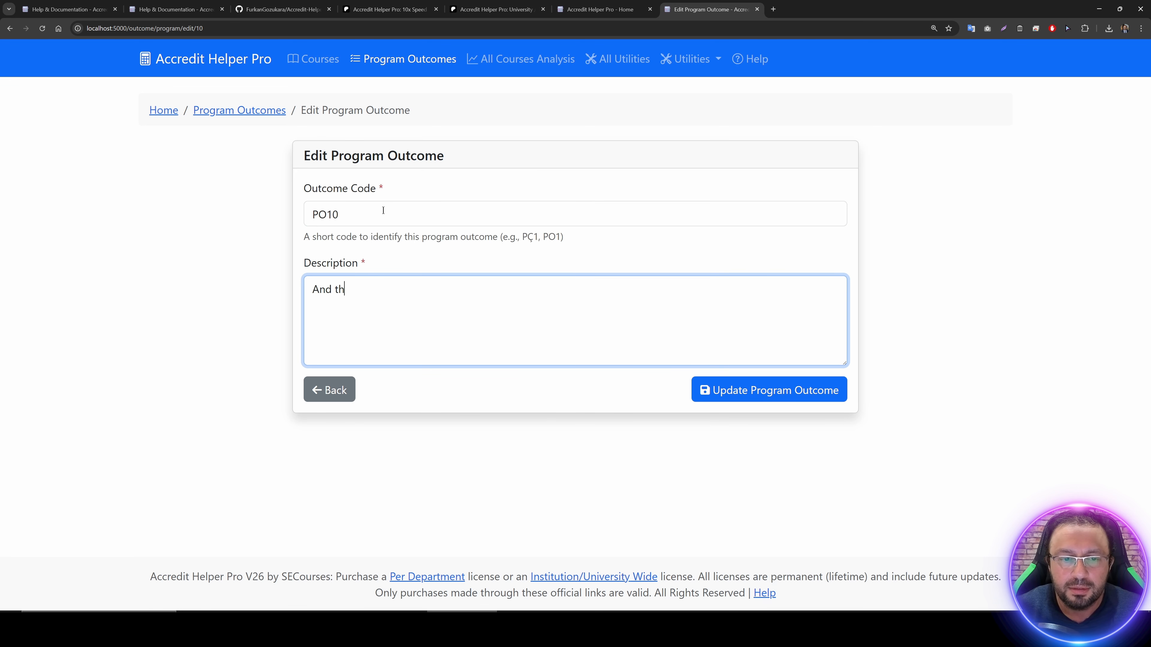
{"action": "type", "text": "is is my Program O"}
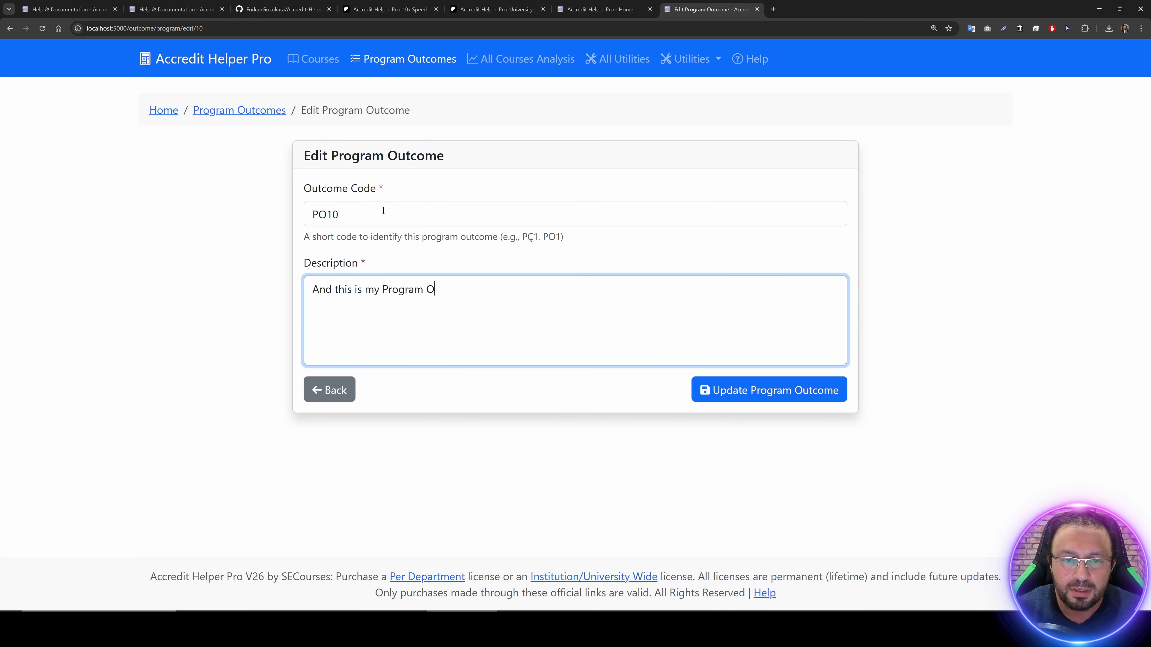
{"action": "type", "text": "utcome"}
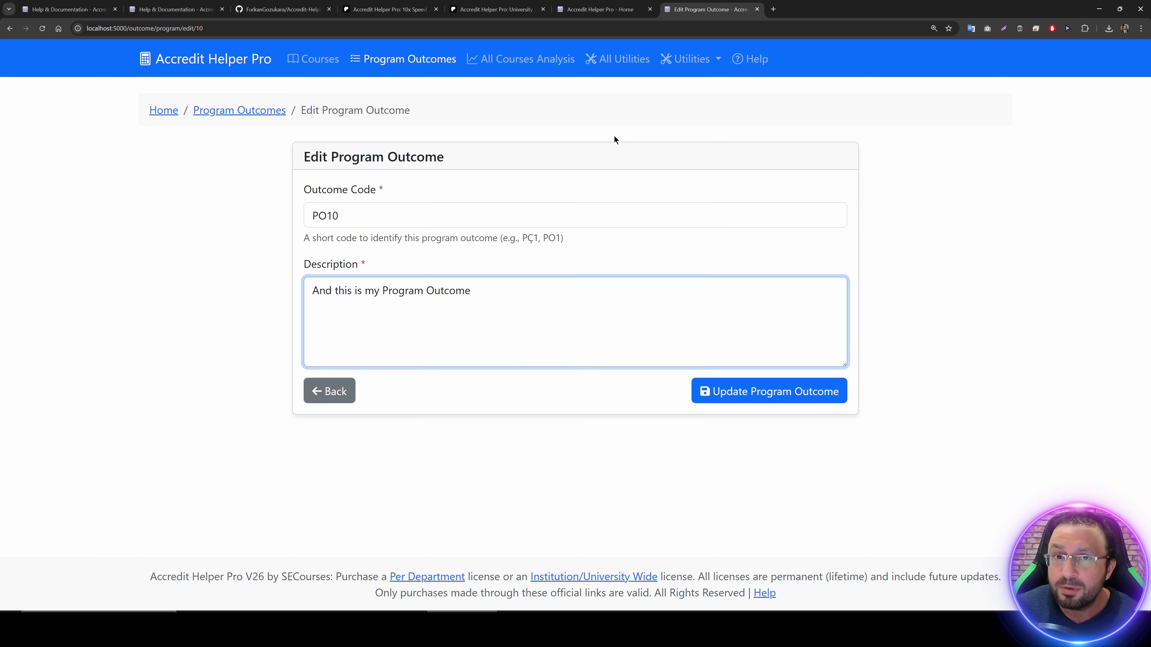
{"action": "left_click", "coordinate": [752, 389]}
{"action": "scroll", "coordinate": [706, 325], "scroll_direction": "down", "scroll_amount": 5}
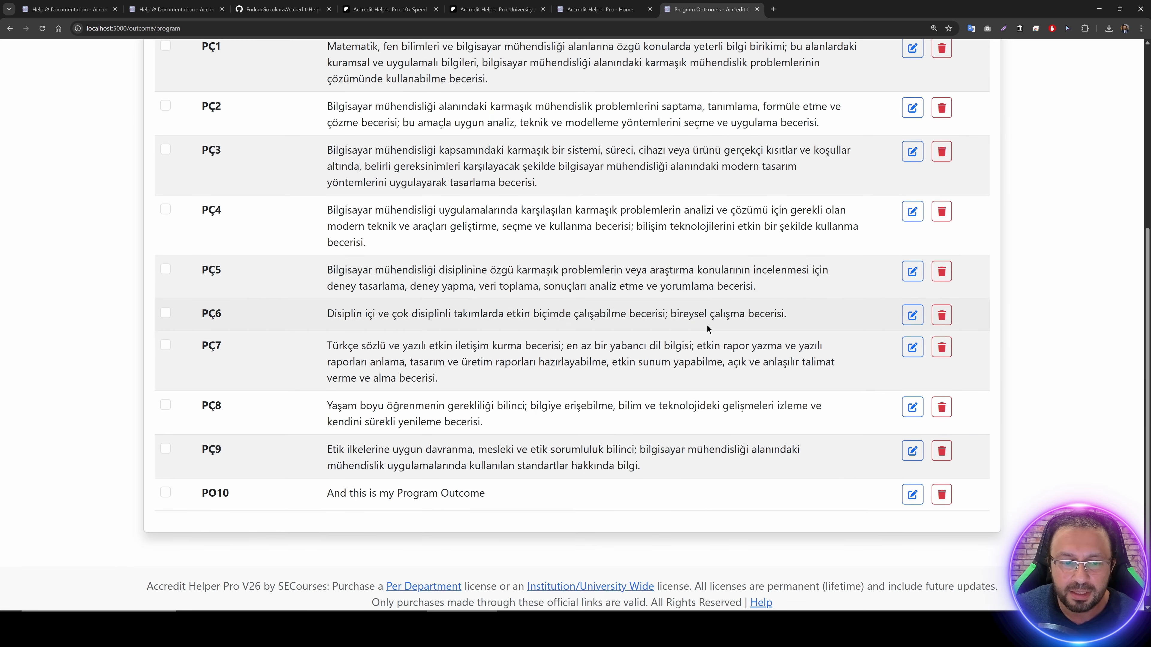
{"action": "left_click_drag", "start_coordinate": [470, 484], "coordinate": [401, 495]}
{"action": "scroll", "coordinate": [400, 495], "scroll_direction": "up", "scroll_amount": 5}
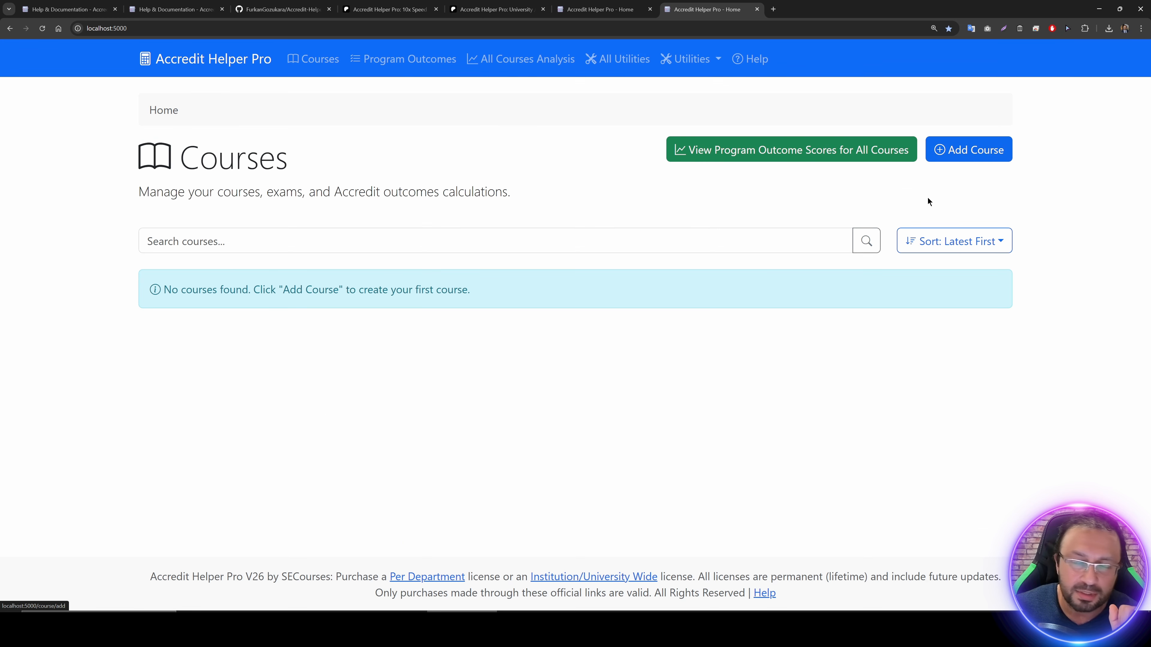
Step: Start a new course and fill in the course code 155-4007, copied from the Notepad++ notes
{"action": "left_click", "coordinate": [954, 151]}
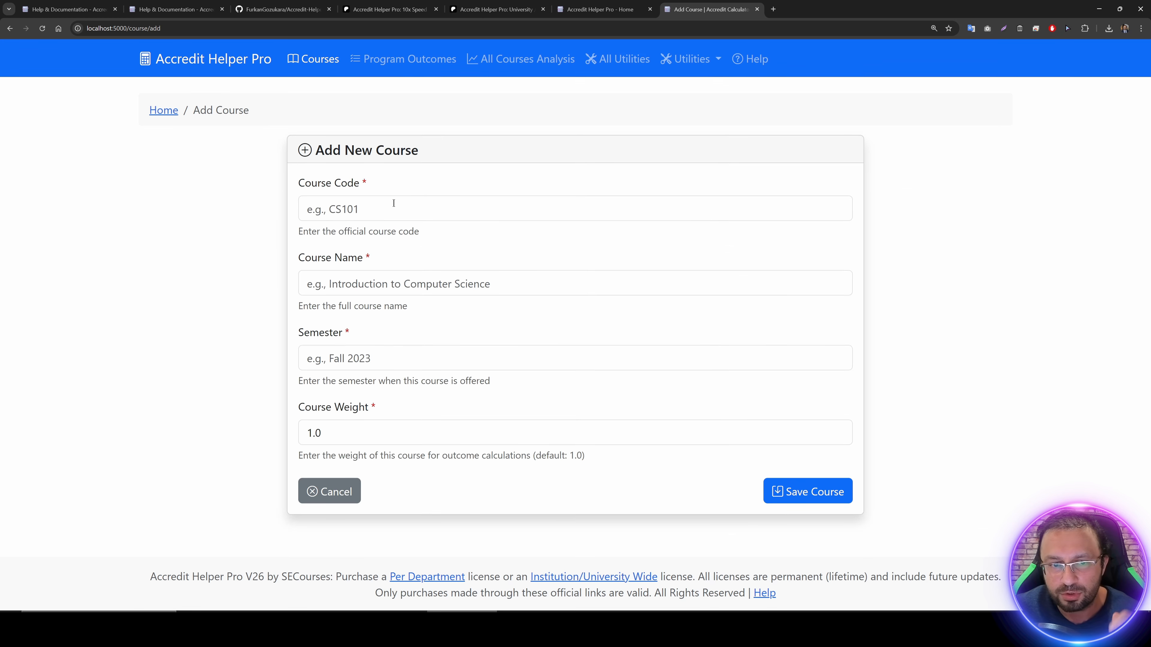
{"action": "key", "text": "alt+Tab"}
{"action": "left_click_drag", "start_coordinate": [207, 87], "coordinate": [143, 84]}
{"action": "key", "text": "ctrl+c"}
{"action": "key", "text": "alt+Tab"}
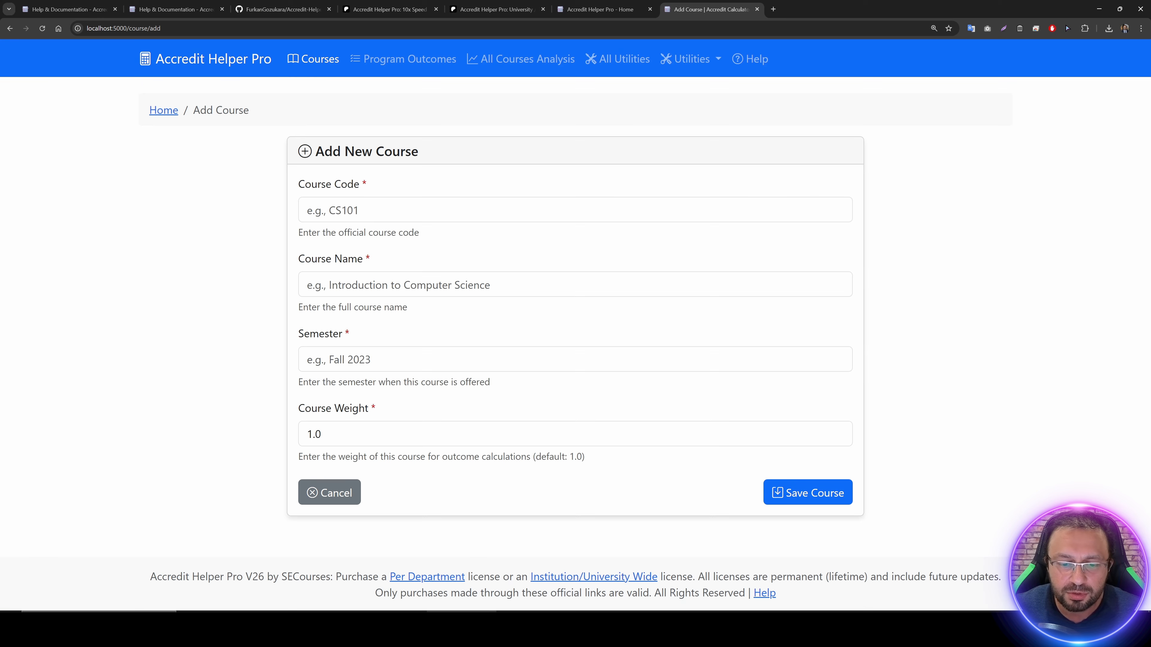
{"action": "left_click", "coordinate": [327, 191]}
{"action": "key", "text": "ctrl+v"}
Step: Copy the lecture name NUMERICAL METHODS IN ENGINEERING from the Notepad++ notes into the new course's name
{"action": "key", "text": "alt+Tab"}
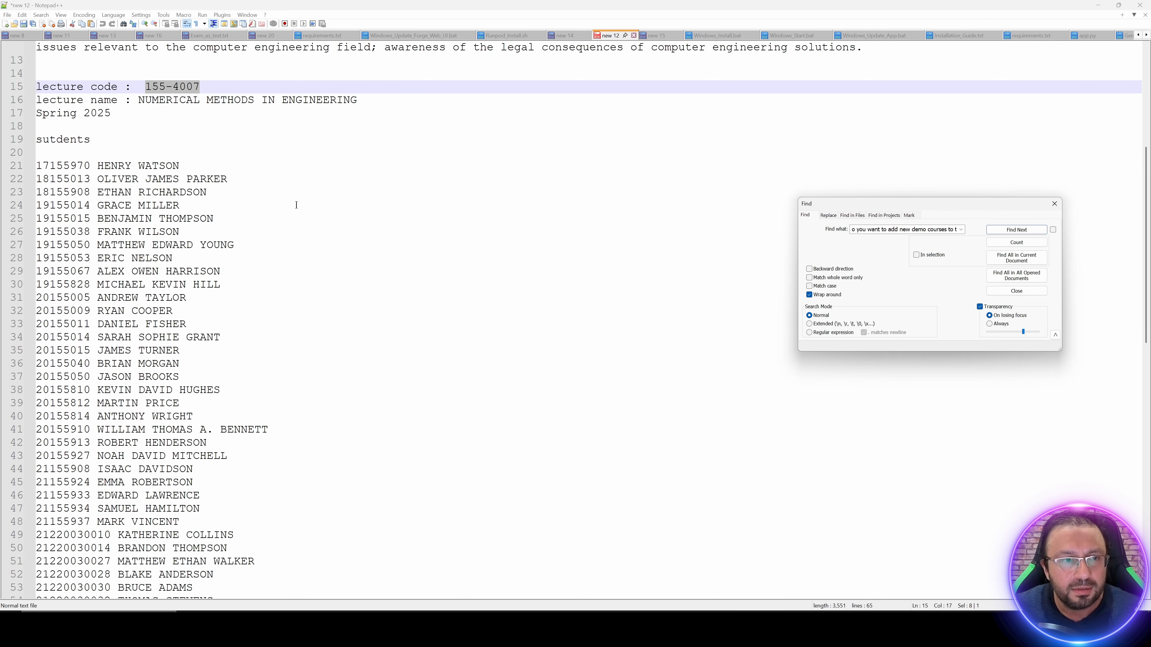
{"action": "left_click_drag", "start_coordinate": [357, 99], "coordinate": [138, 100]}
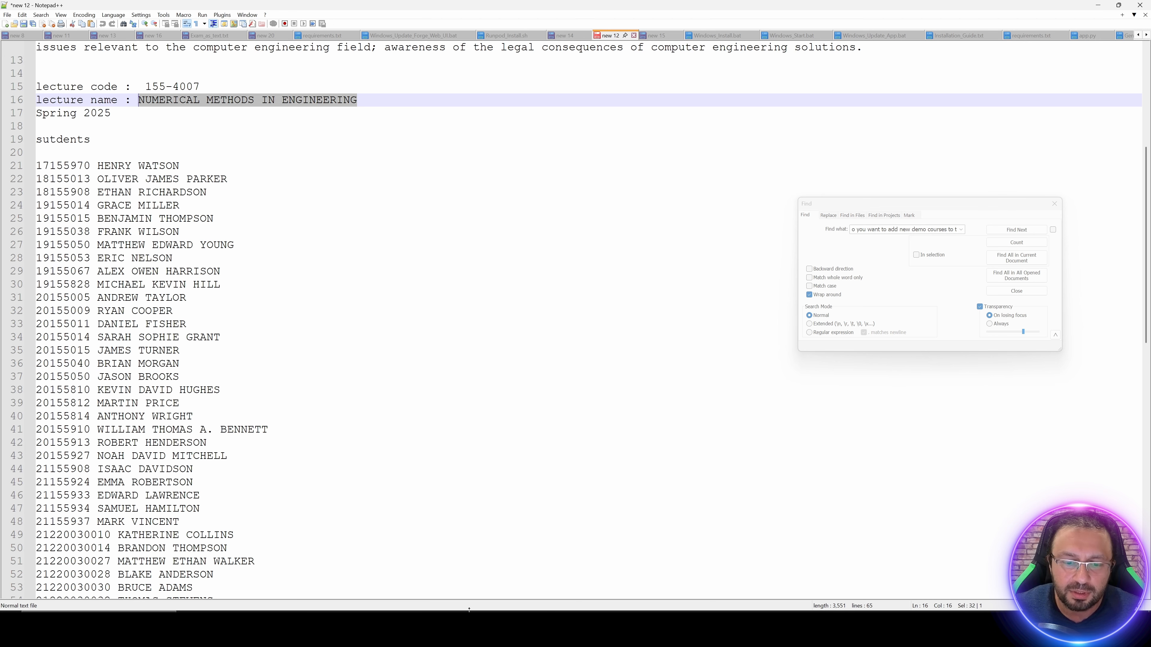
{"action": "key", "text": "ctrl+c"}
{"action": "key", "text": "alt+Tab"}
{"action": "left_click", "coordinate": [344, 284]}
{"action": "key", "text": "ctrl+v"}
Step: Set the new course's semester to Fall 2025 and its weight to 3, and save the course
{"action": "left_click", "coordinate": [341, 359]}
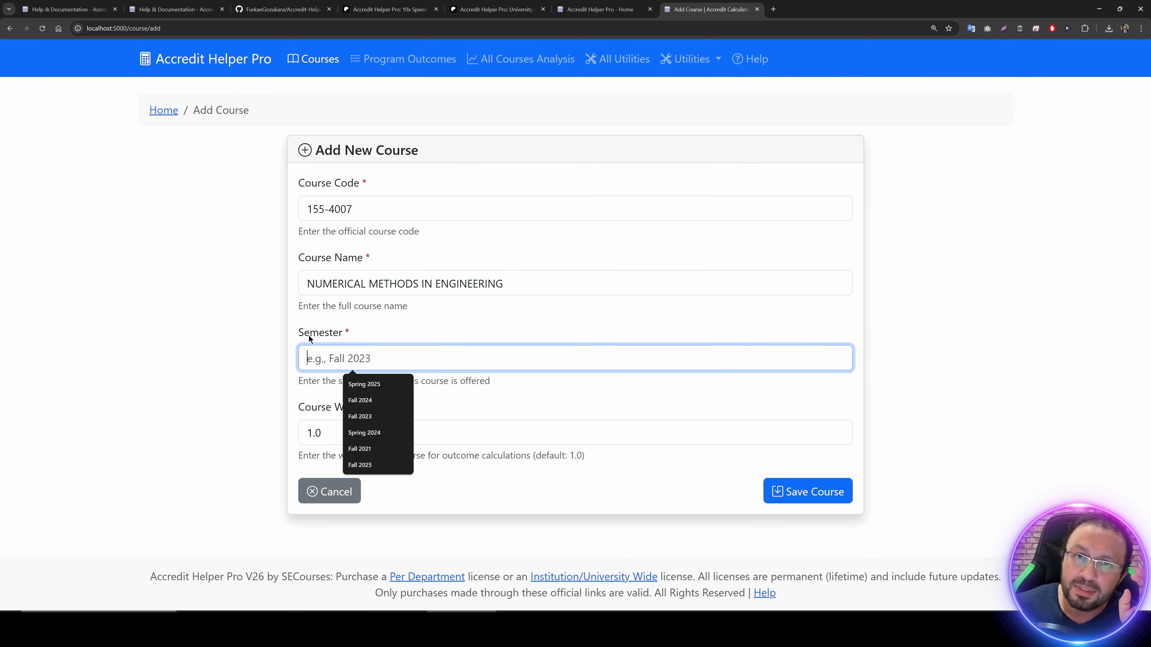
{"action": "left_click", "coordinate": [240, 275]}
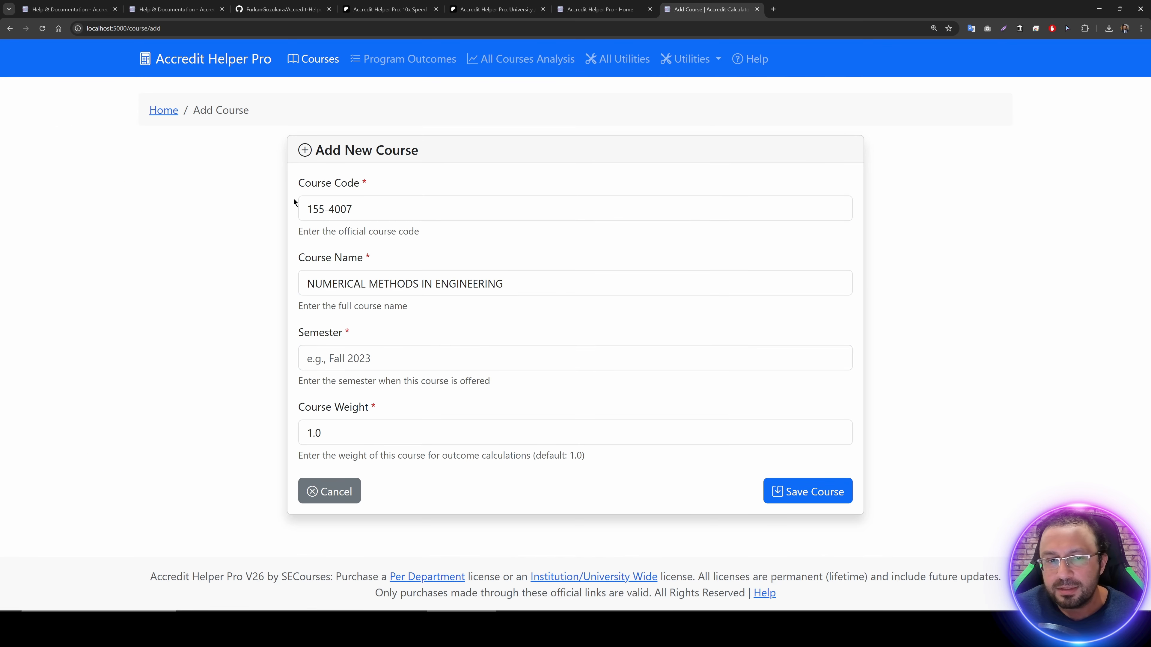
{"action": "left_click_drag", "start_coordinate": [379, 192], "coordinate": [306, 182]}
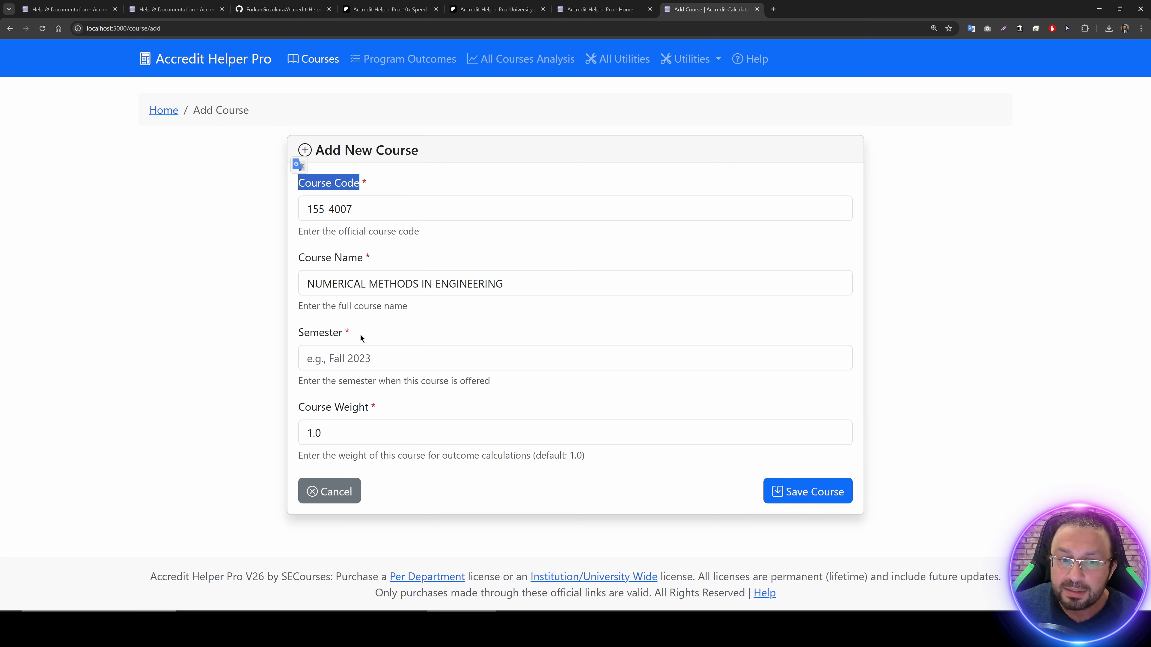
{"action": "left_click_drag", "start_coordinate": [361, 335], "coordinate": [289, 337]}
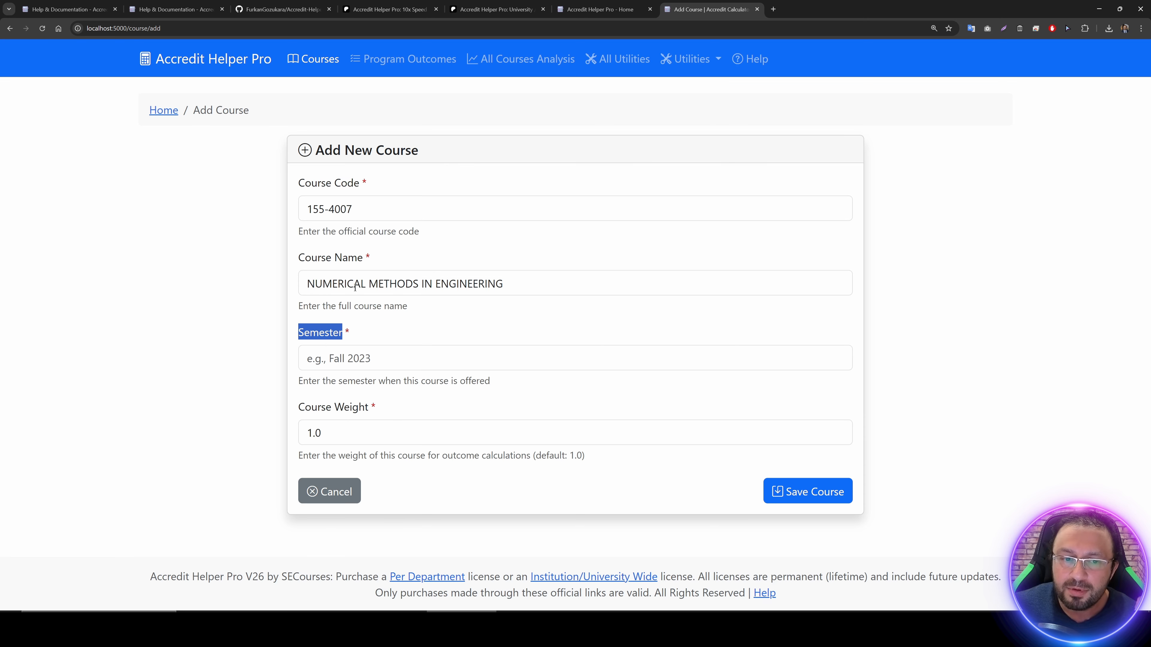
{"action": "left_click", "coordinate": [362, 333]}
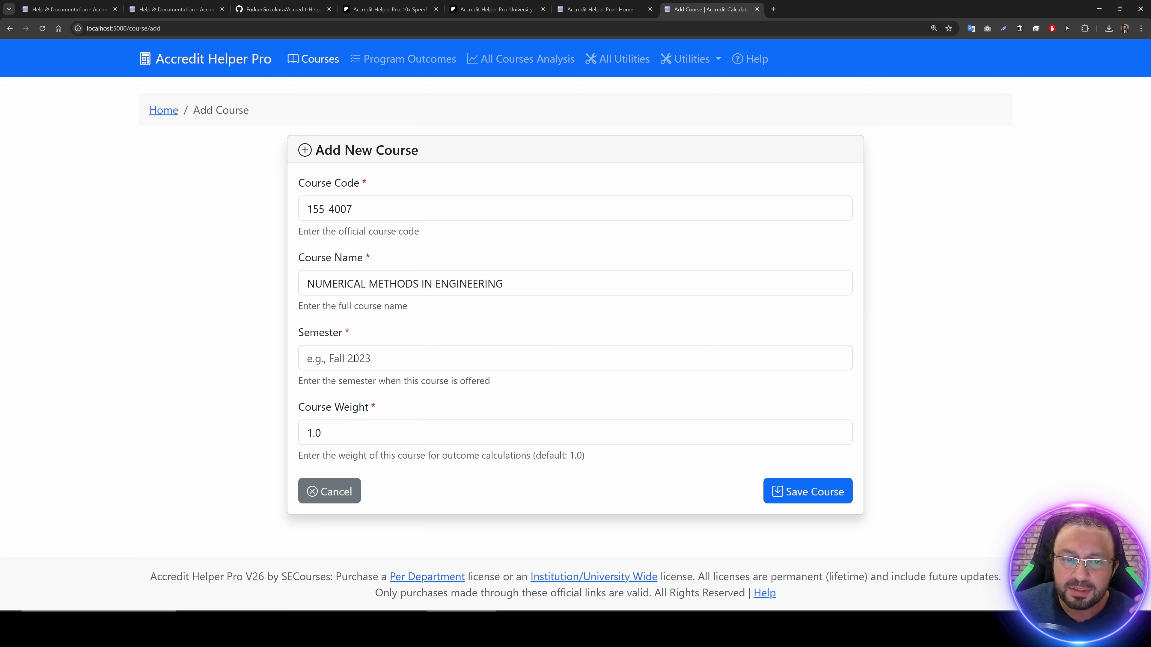
{"action": "left_click", "coordinate": [355, 359]}
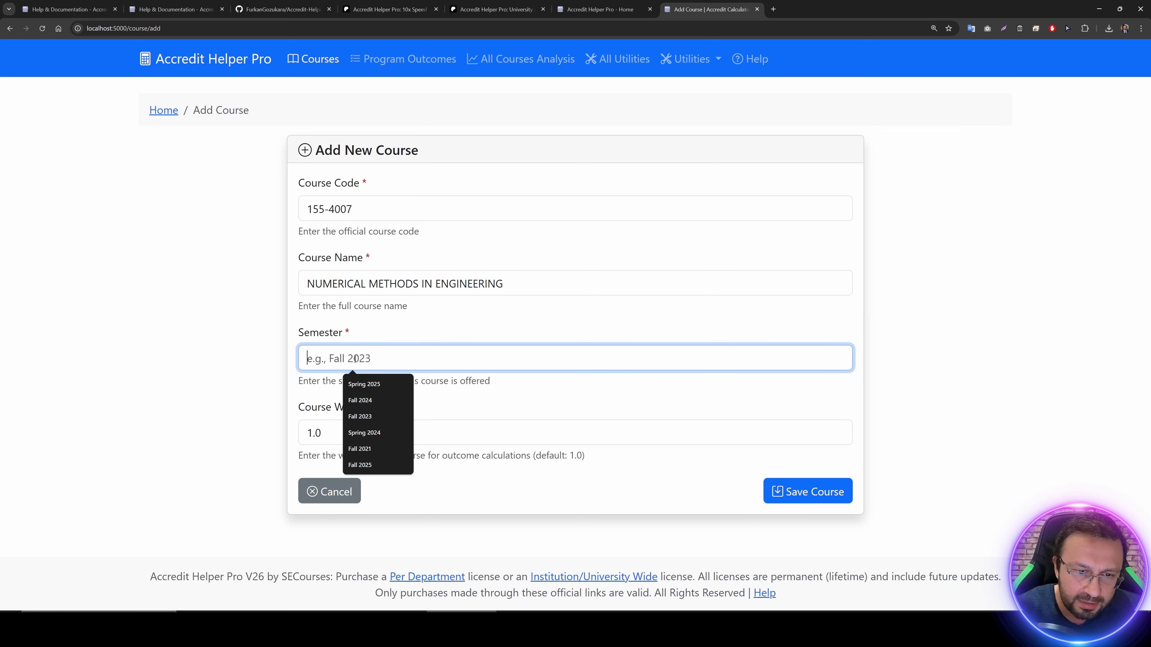
{"action": "type", "text": "Fall 2025"}
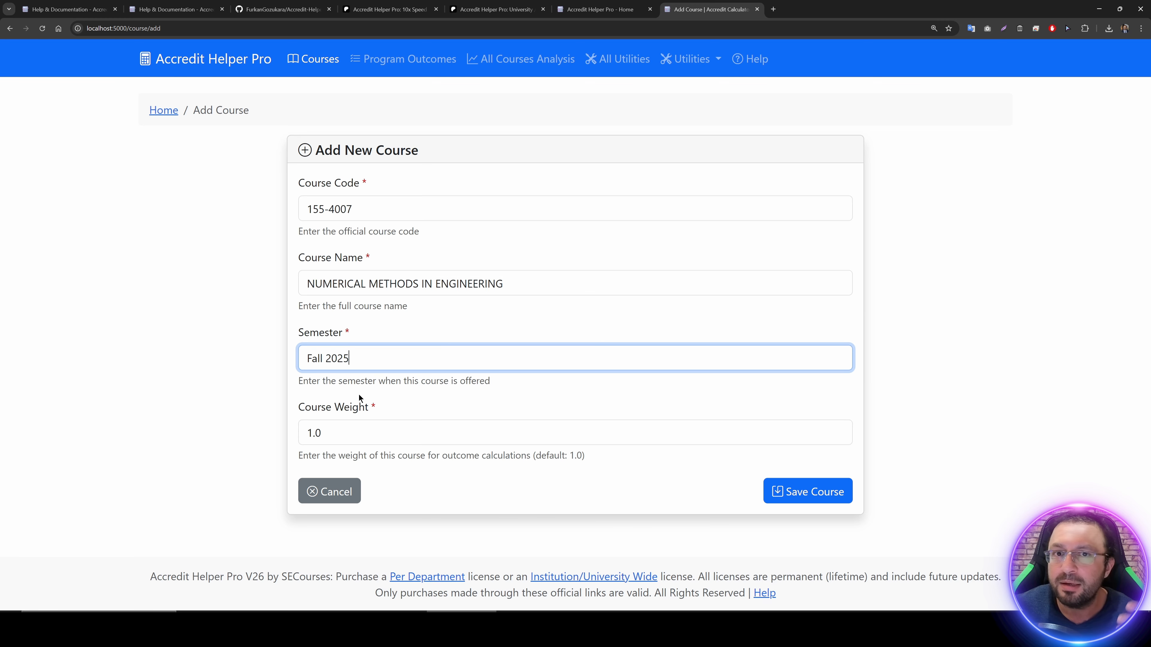
{"action": "key", "text": "Tab"}
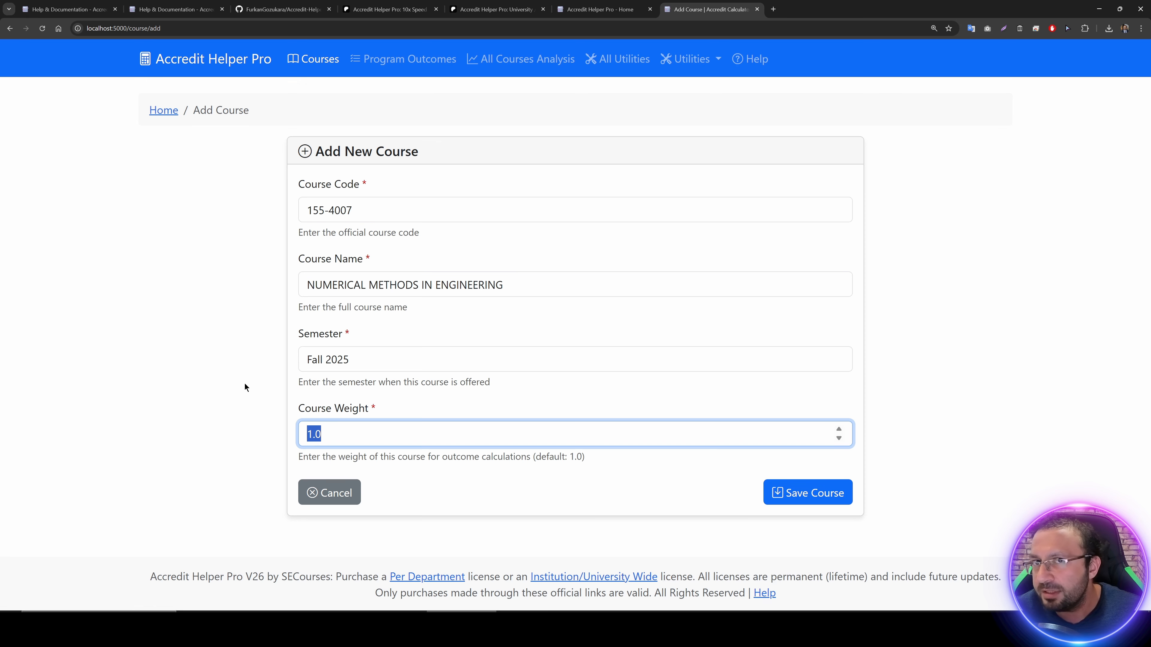
{"action": "type", "text": "3"}
{"action": "key", "text": "Return"}
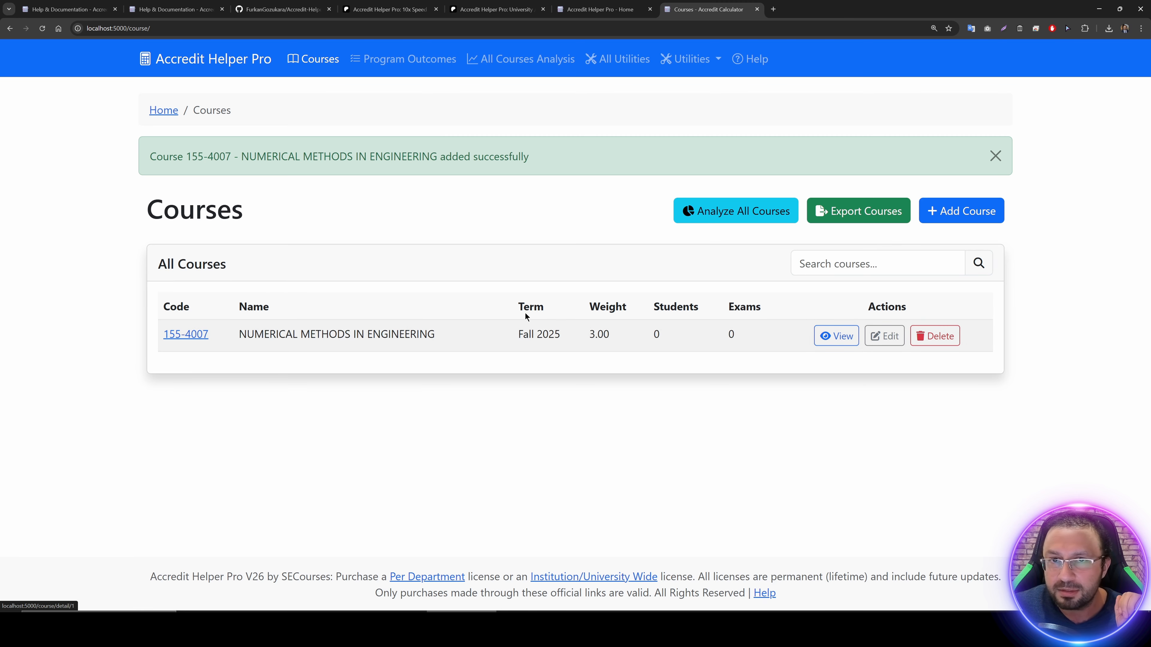
Step: Open course 155-4007 and start a new course outcome with the outcome code CO1
{"action": "left_click", "coordinate": [836, 336]}
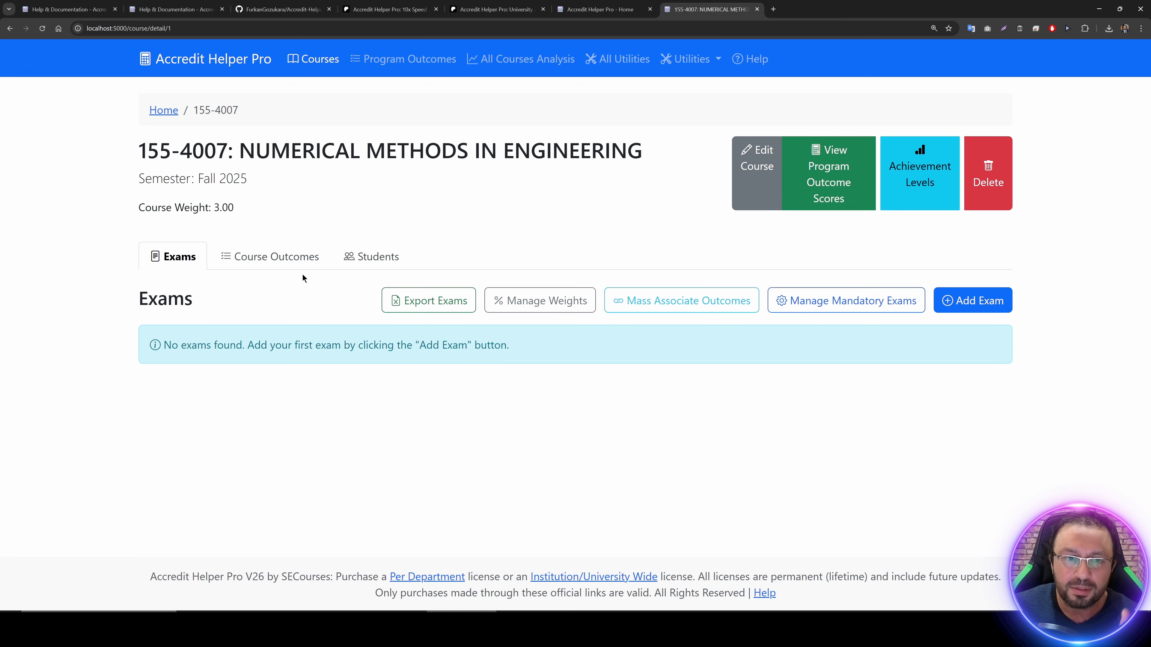
{"action": "left_click", "coordinate": [290, 258]}
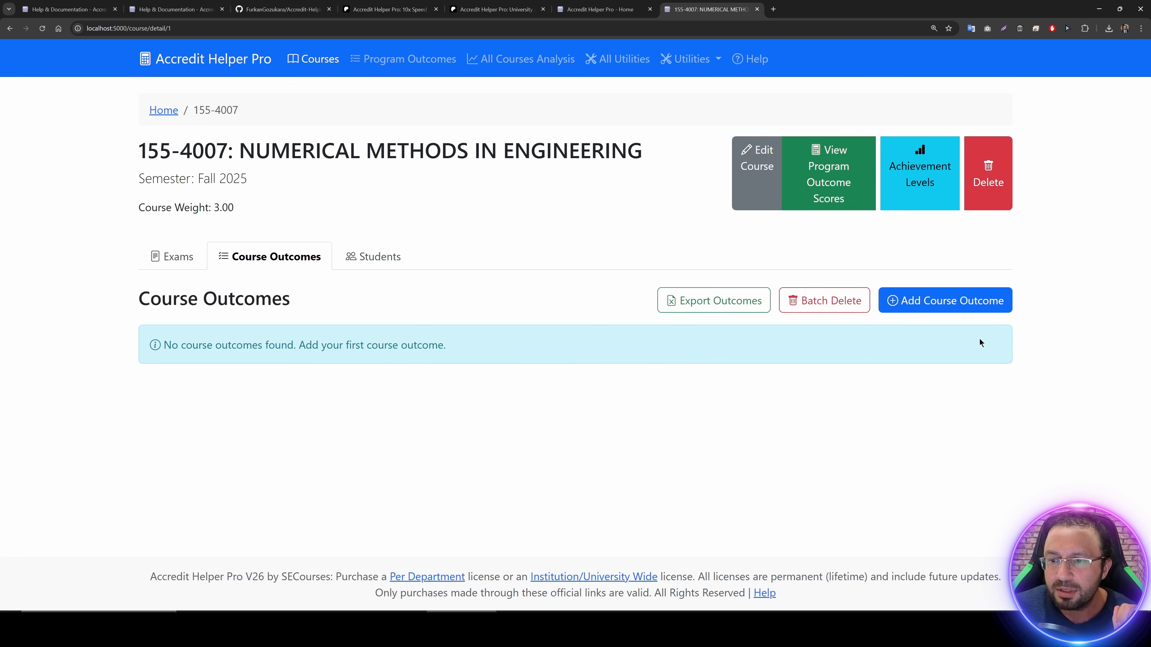
{"action": "left_click", "coordinate": [938, 301]}
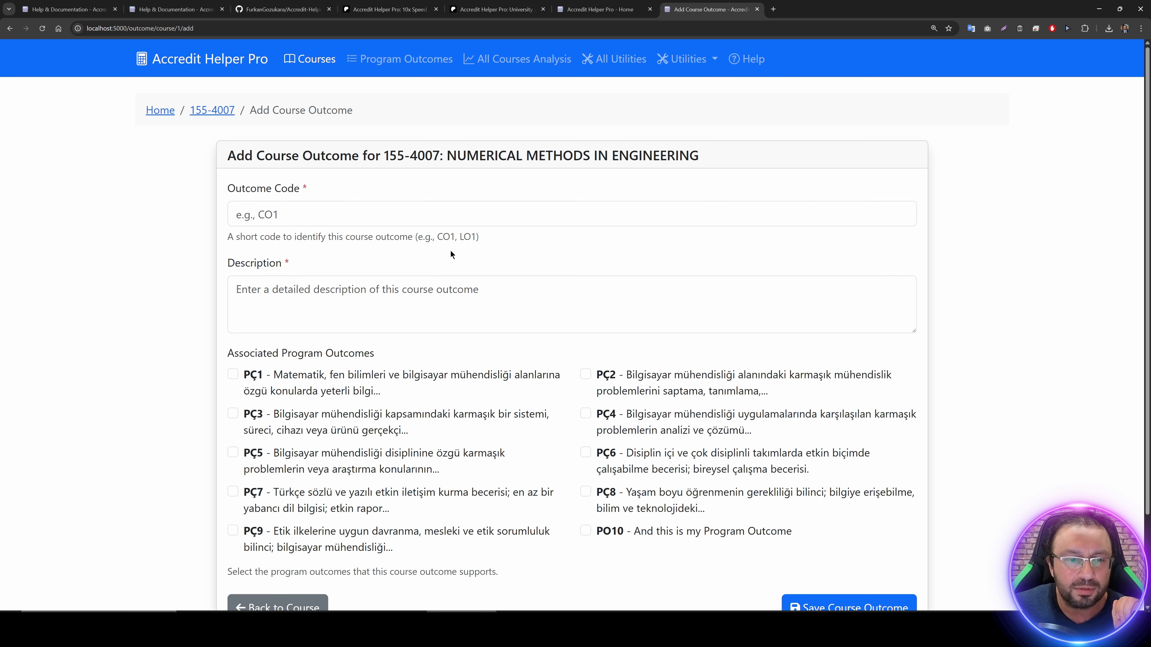
{"action": "key", "text": "alt+Tab"}
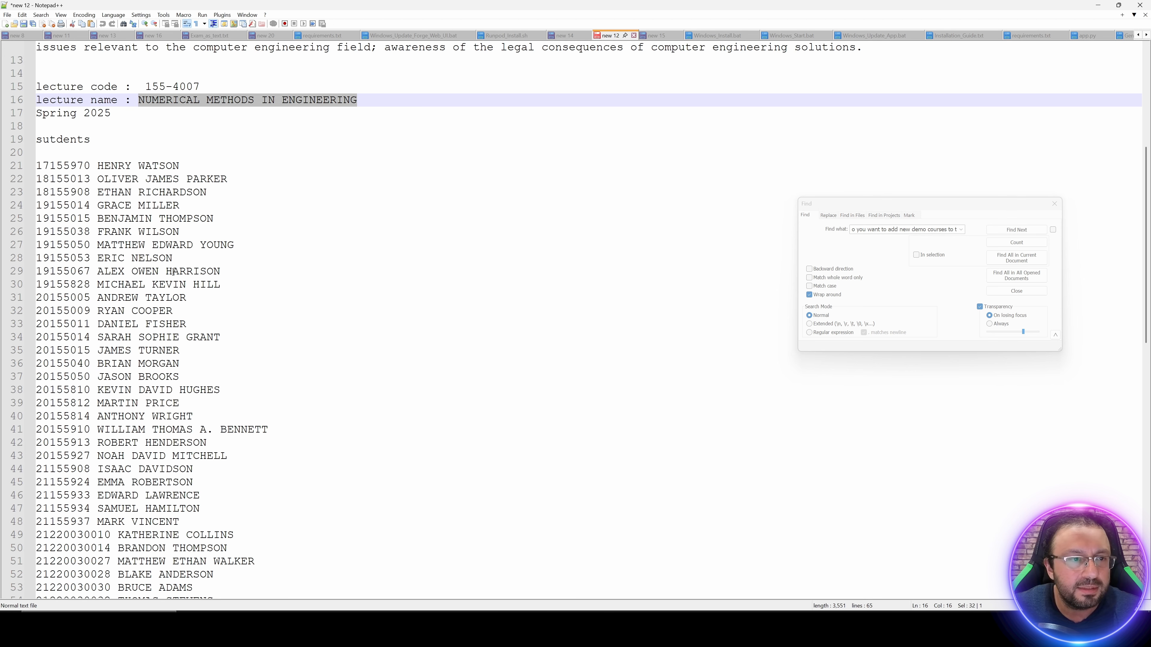
{"action": "key", "text": "alt+Tab"}
{"action": "left_click", "coordinate": [293, 222]}
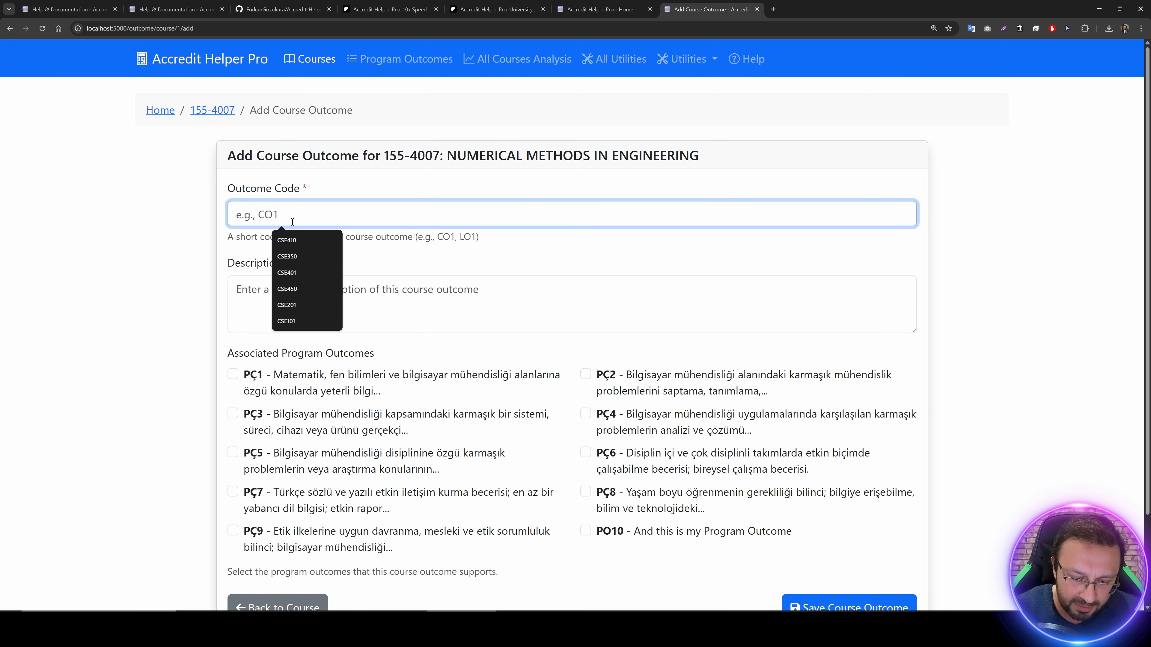
{"action": "type", "text": "CO1"}
{"action": "key", "text": "BackSpace"}
{"action": "type", "text": "1"}
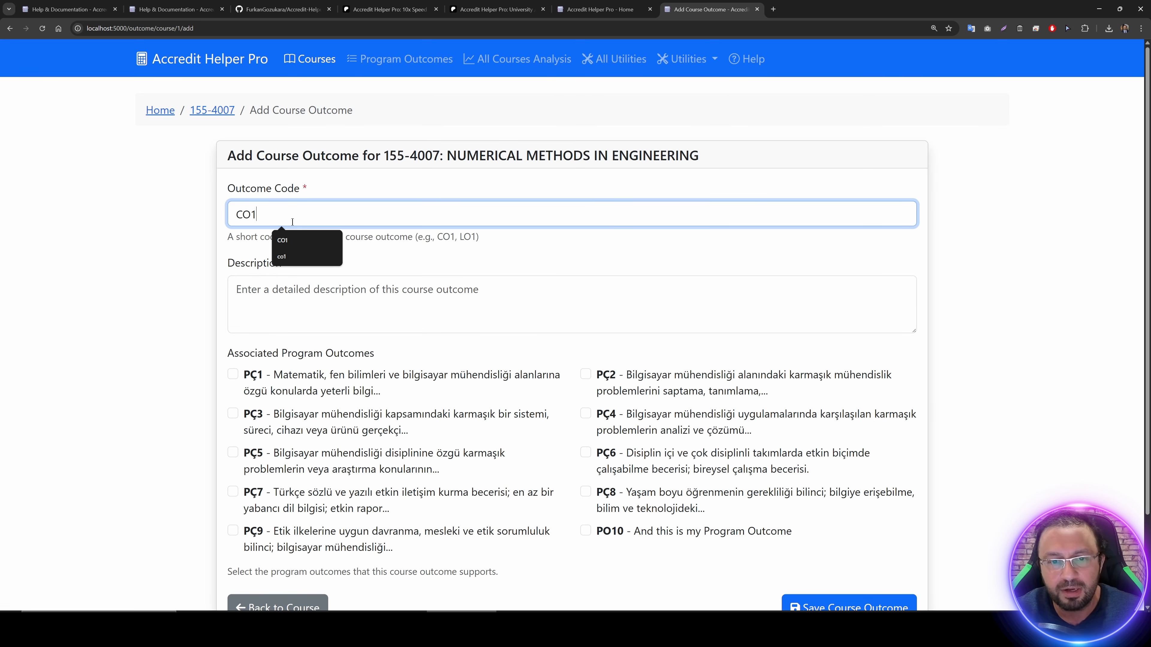
Step: Enter "Students learns how do numerical calculations" as the description of the new course outcome
{"action": "key", "text": "Tab"}
{"action": "type", "text": "S"}
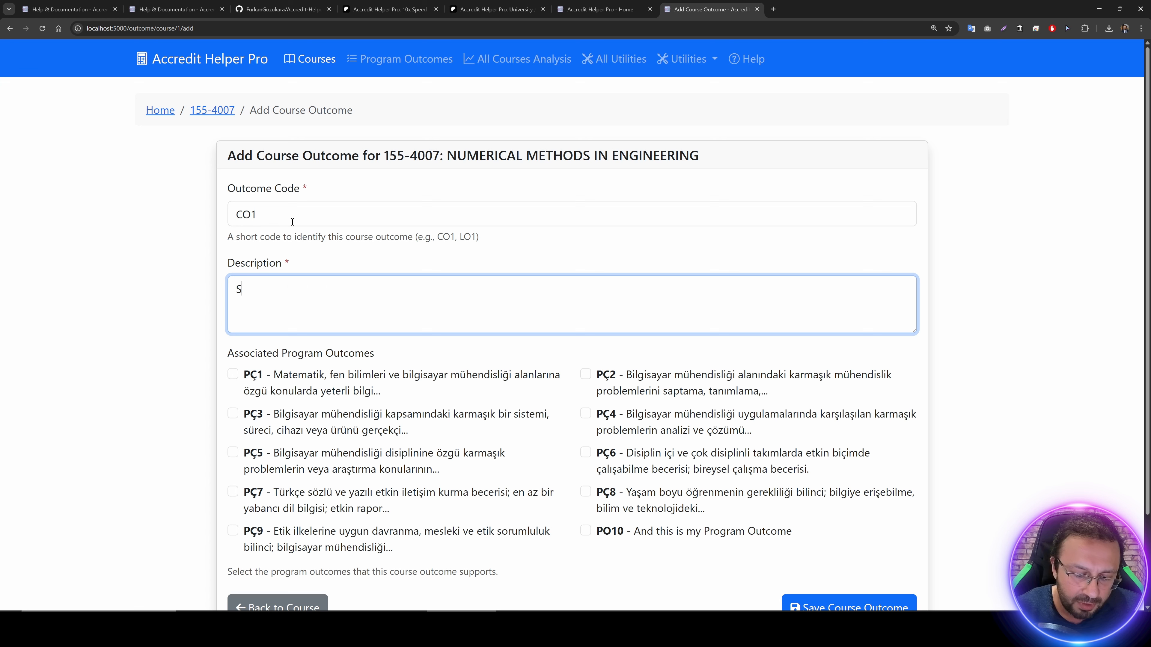
{"action": "type", "text": "tudents learns how "}
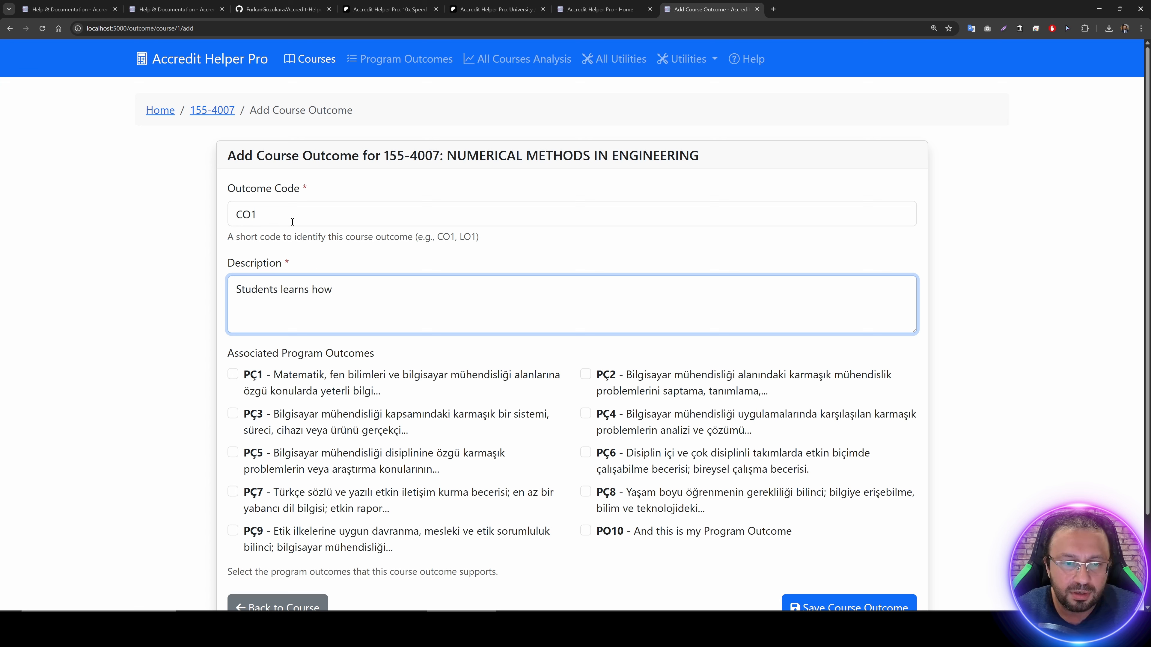
{"action": "type", "text": "do numerical calculations"}
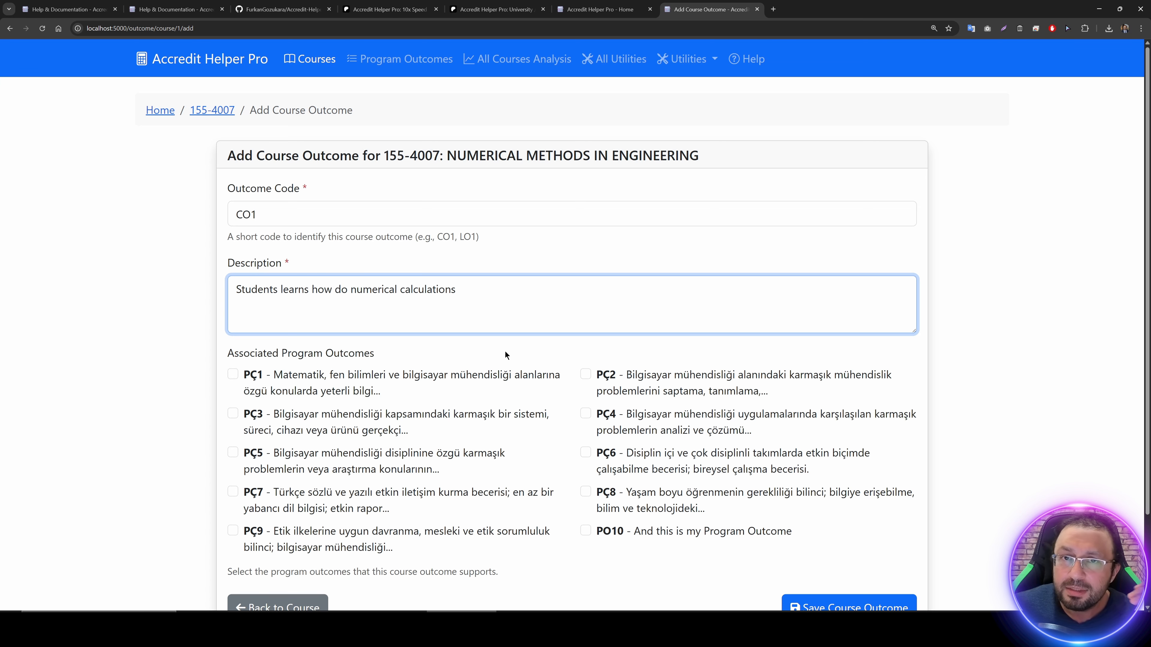
Step: Associate the new course outcome with program outcomes PÇ3 and PÇ8
{"action": "scroll", "coordinate": [516, 352], "scroll_direction": "down", "scroll_amount": 1}
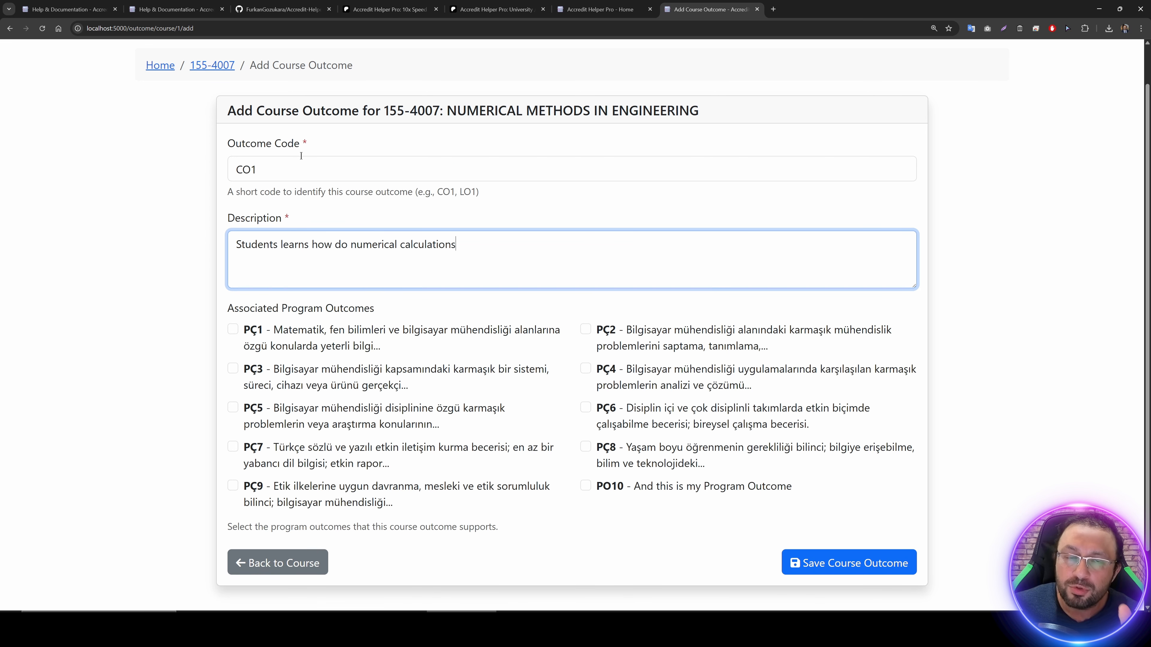
{"action": "left_click_drag", "start_coordinate": [382, 347], "coordinate": [273, 332]}
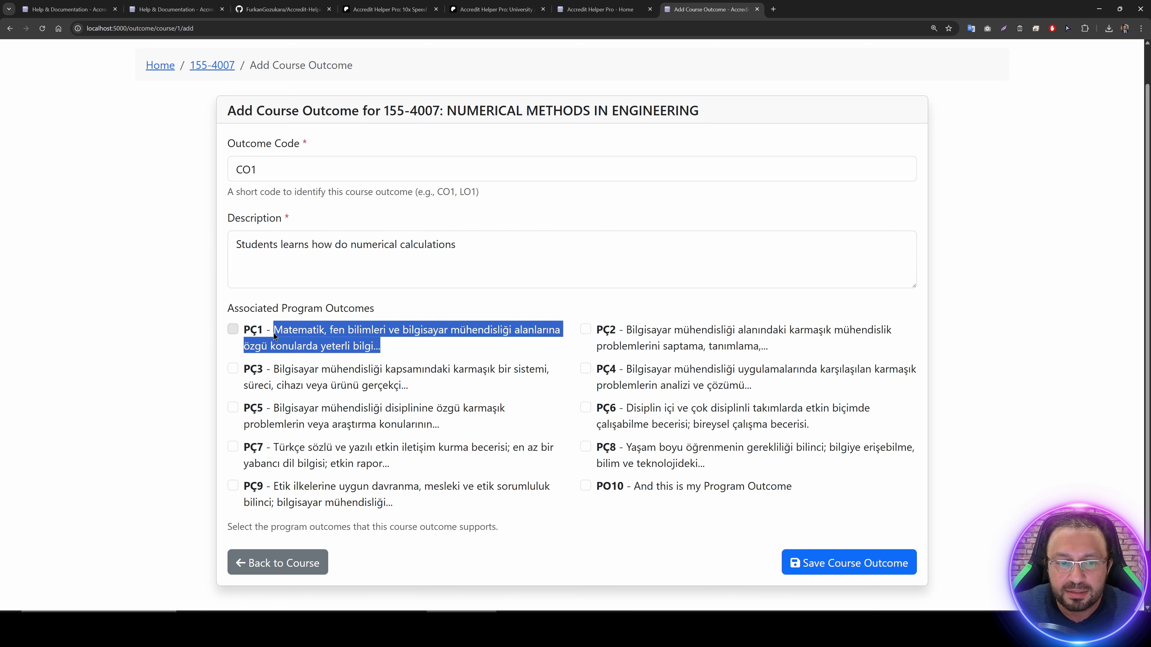
{"action": "left_click", "coordinate": [311, 178]}
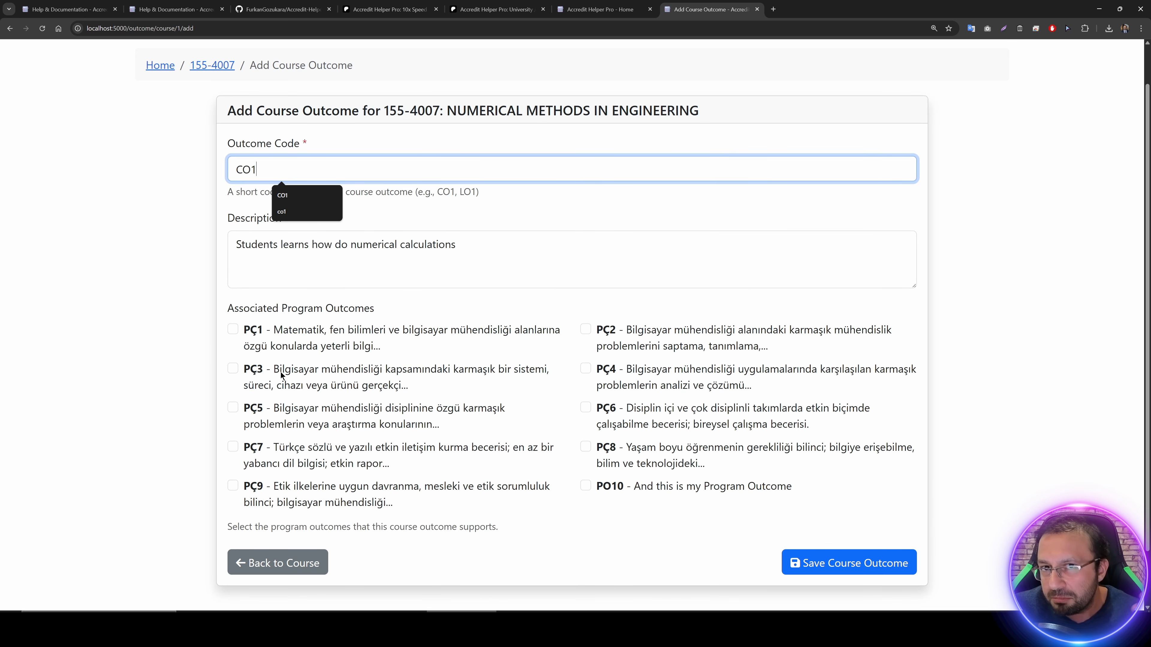
{"action": "left_click", "coordinate": [233, 368]}
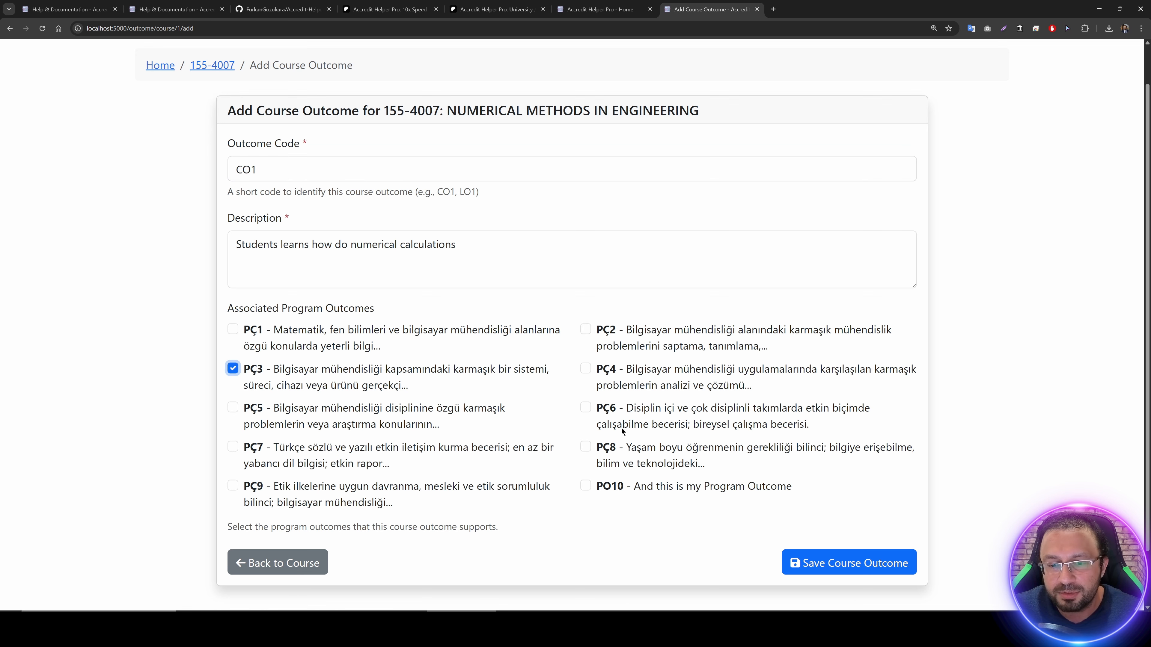
{"action": "left_click", "coordinate": [585, 447]}
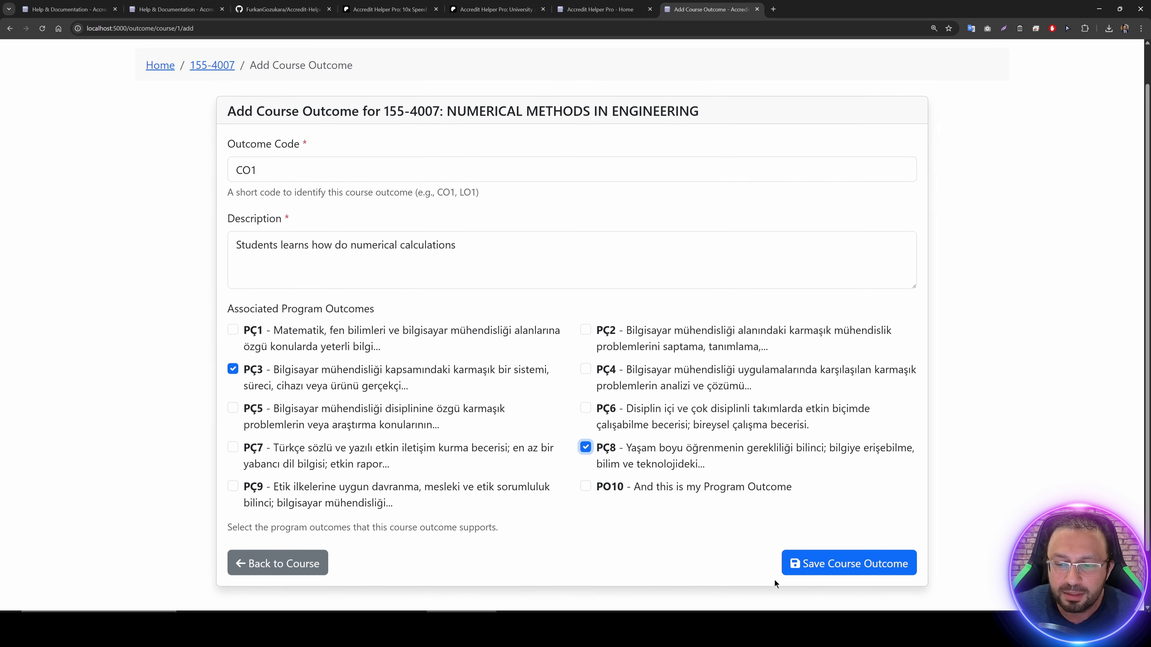
Step: Save course outcome CO1 and start adding another outcome from the course's outcome list
{"action": "left_click", "coordinate": [794, 564]}
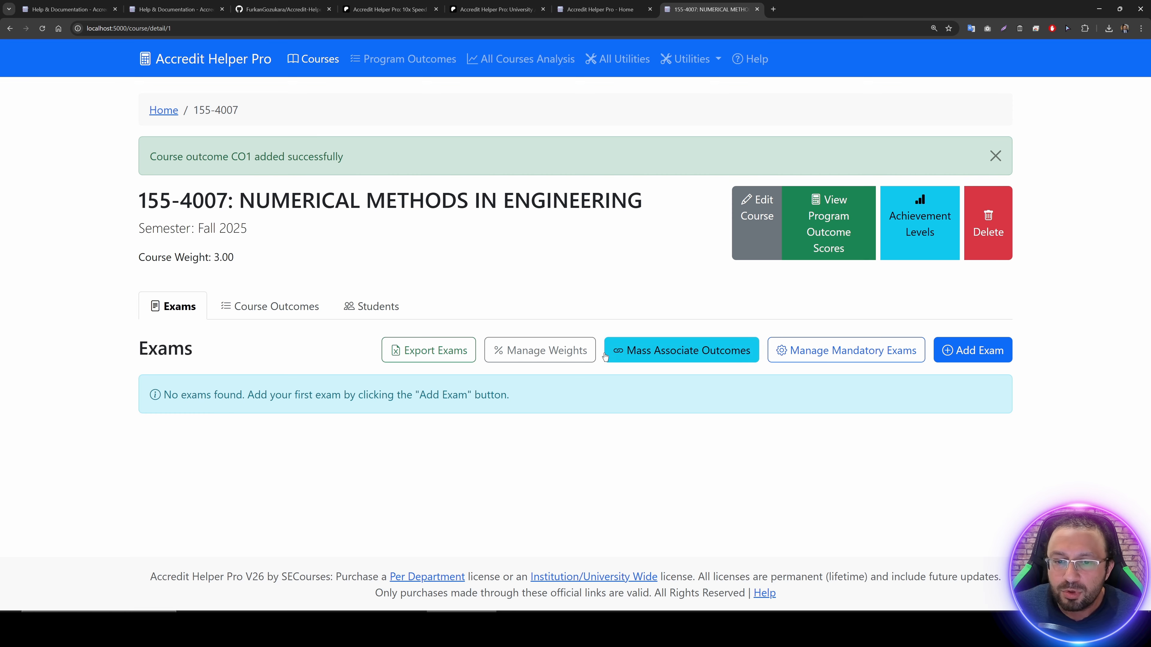
{"action": "left_click", "coordinate": [297, 308]}
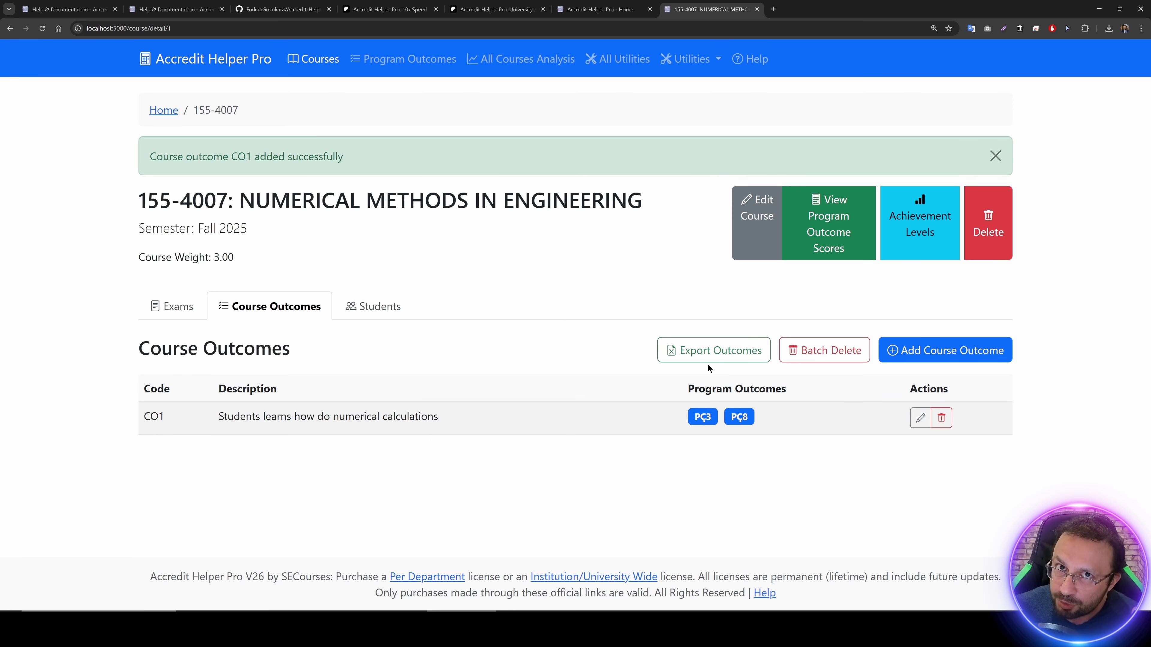
{"action": "left_click", "coordinate": [907, 351]}
Step: Enter CO2 as the outcome code of the new course outcome
{"action": "left_click", "coordinate": [319, 216]}
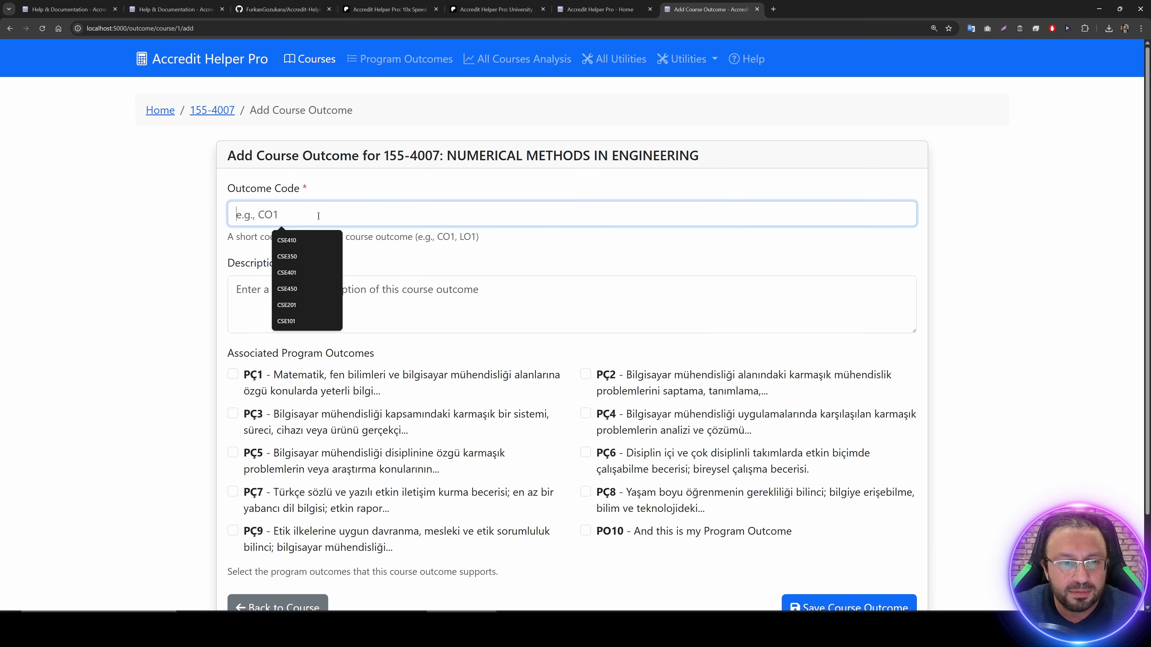
{"action": "type", "text": "CO2"}
{"action": "key", "text": "BackSpace"}
{"action": "key", "text": "BackSpace"}
{"action": "type", "text": "O2"}
{"action": "key", "text": "Tab"}
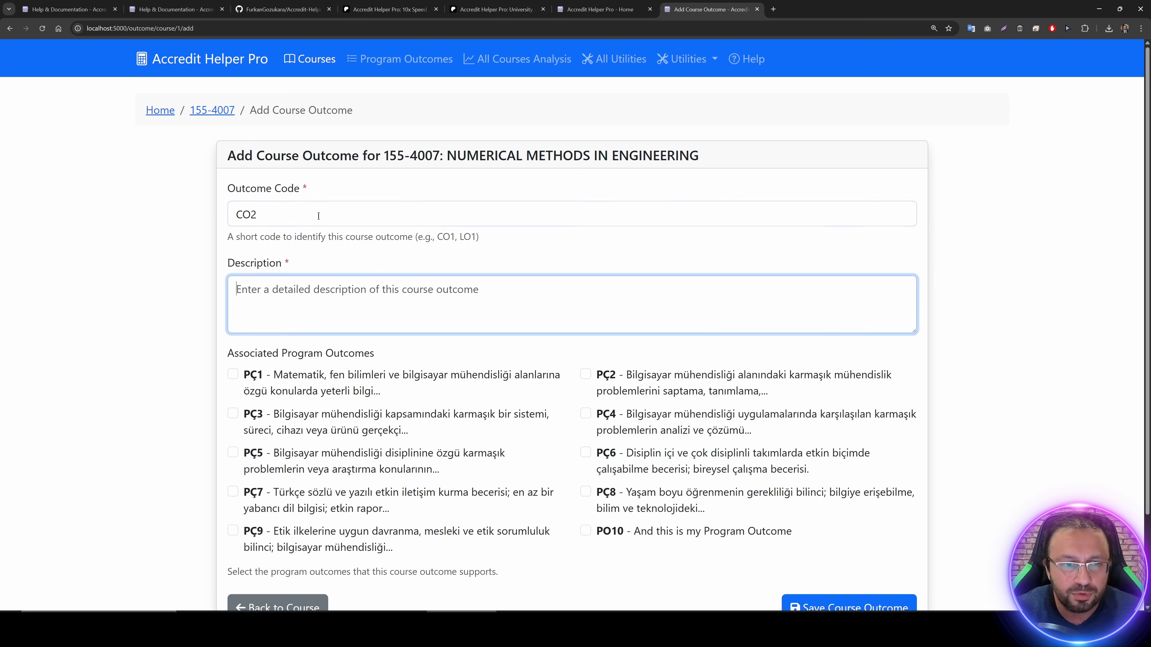
Step: Enter "Students learns how to use numerical tools" as the description of course outcome CO2
{"action": "type", "text": "Students learns gho"}
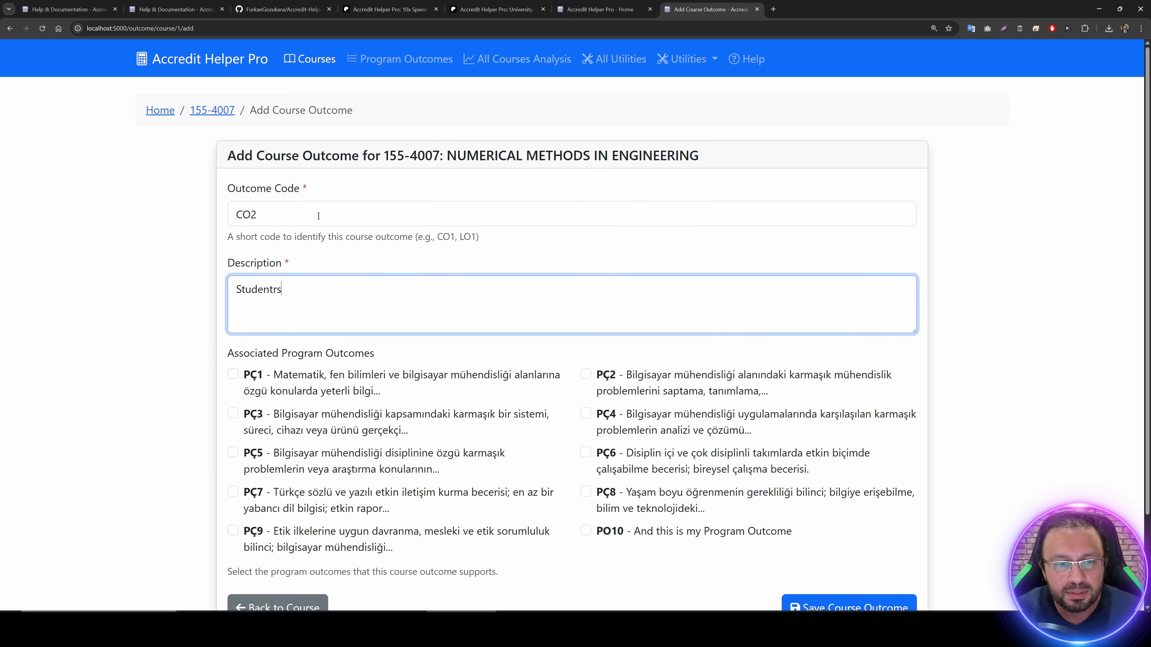
{"action": "key", "text": "BackSpace"}
{"action": "key", "text": "BackSpace"}
{"action": "key", "text": "BackSpace"}
{"action": "type", "text": "how to "}
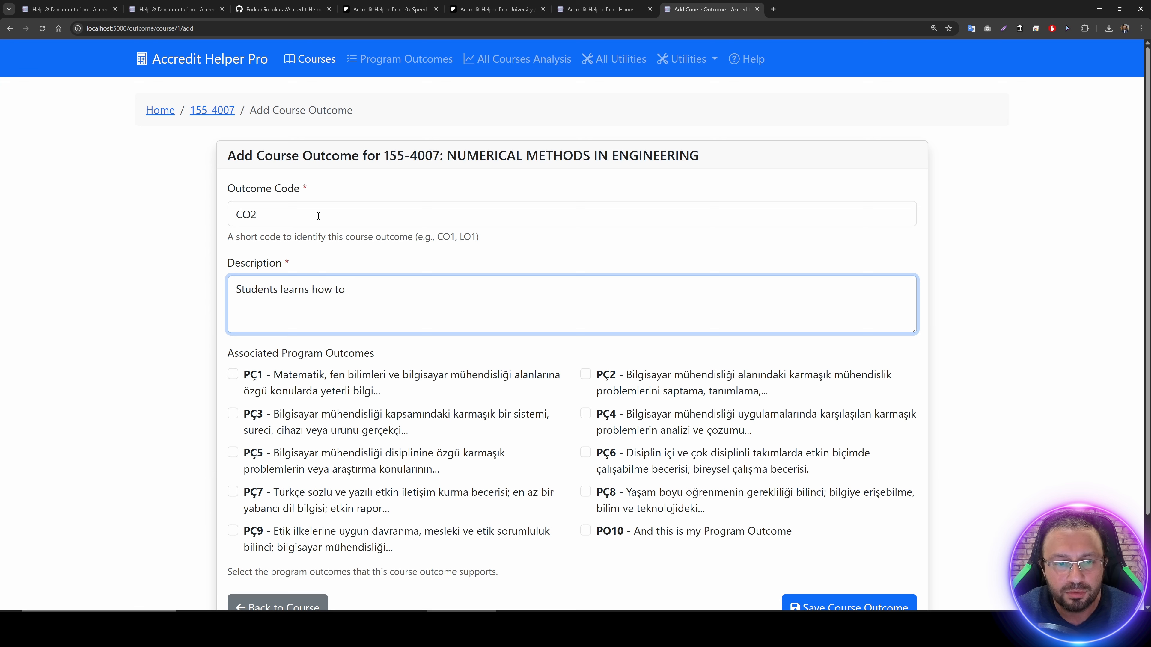
{"action": "type", "text": "use numerical tools"}
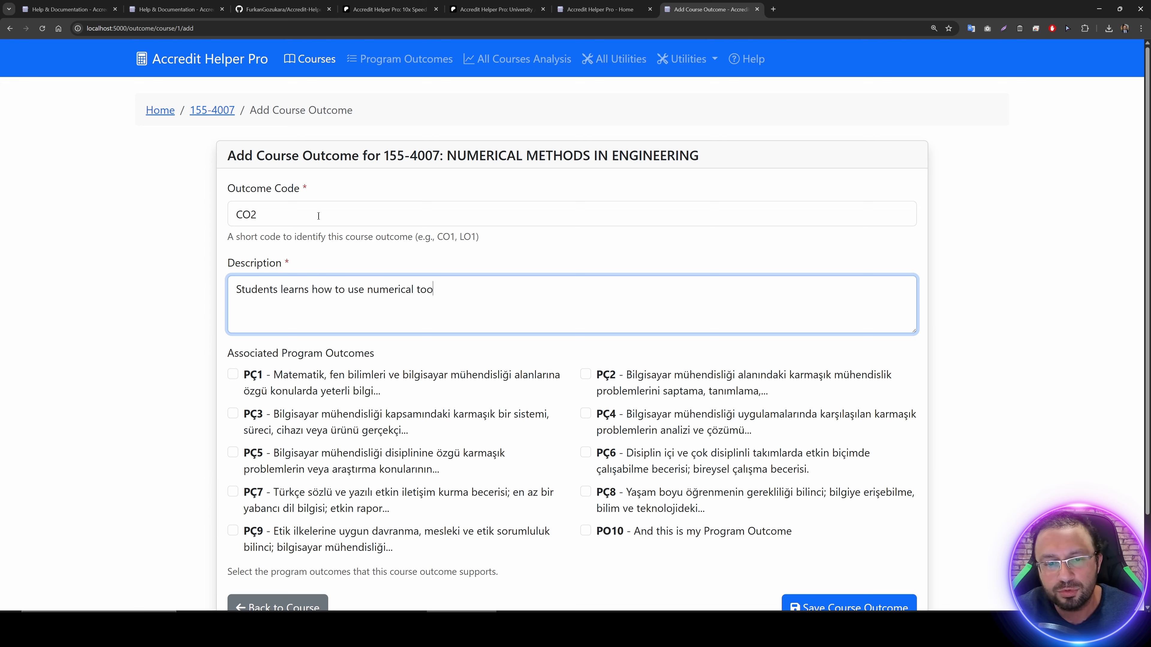
Step: Associate CO2 with program outcomes PÇ9 and PO10, save it, and show the course's outcome list
{"action": "left_click", "coordinate": [232, 531]}
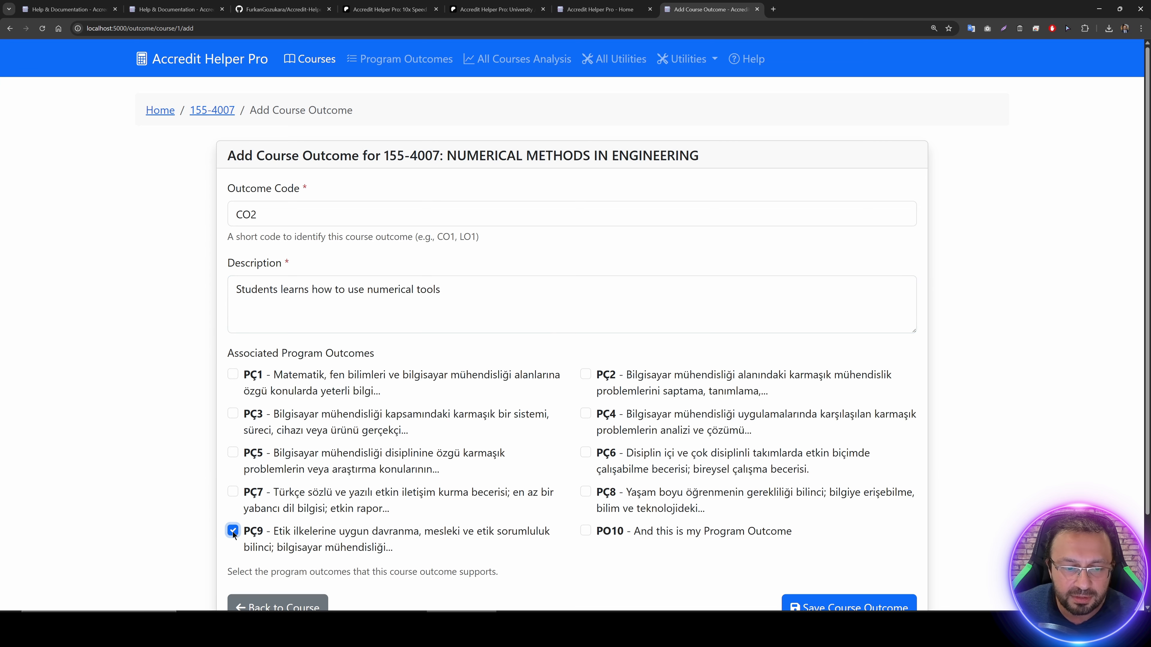
{"action": "left_click", "coordinate": [587, 533]}
{"action": "scroll", "coordinate": [770, 540], "scroll_direction": "down", "scroll_amount": 3}
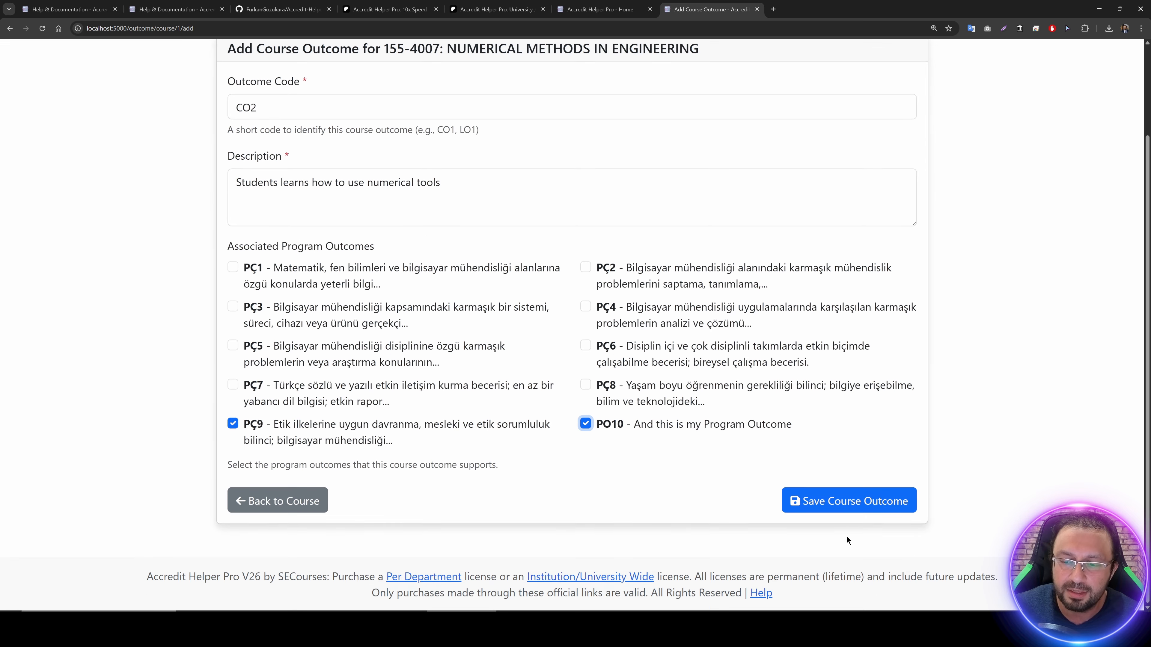
{"action": "left_click", "coordinate": [843, 504]}
{"action": "left_click", "coordinate": [272, 303]}
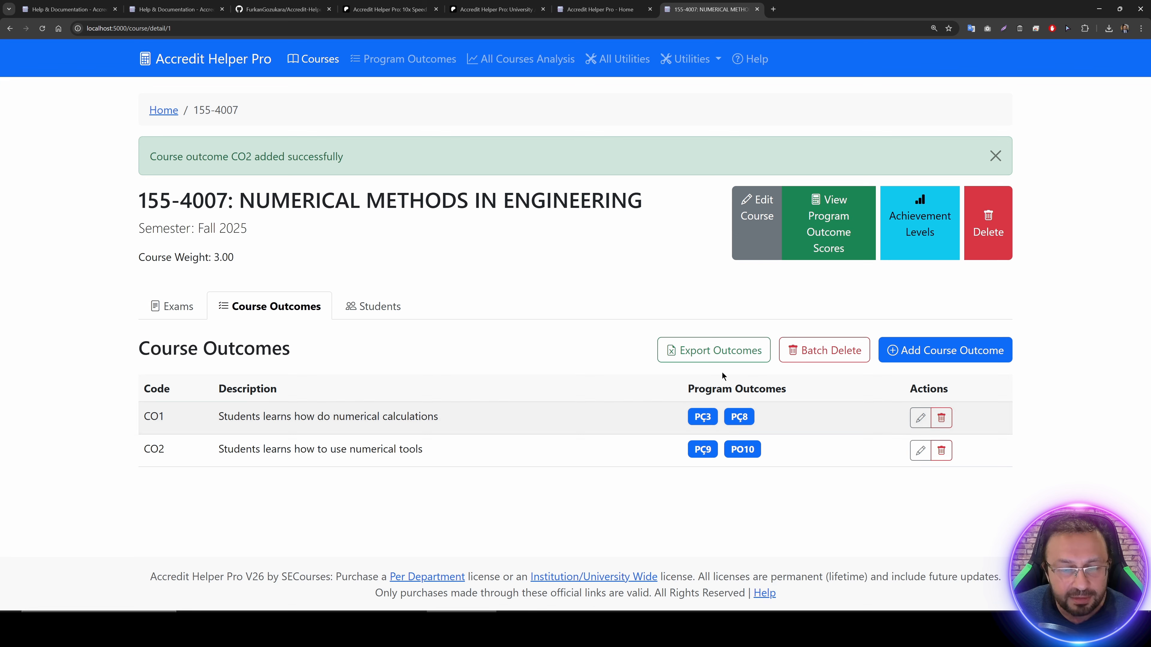
Step: Open the course's student section, look at the form for adding a single student, and return to the course
{"action": "left_click", "coordinate": [384, 308]}
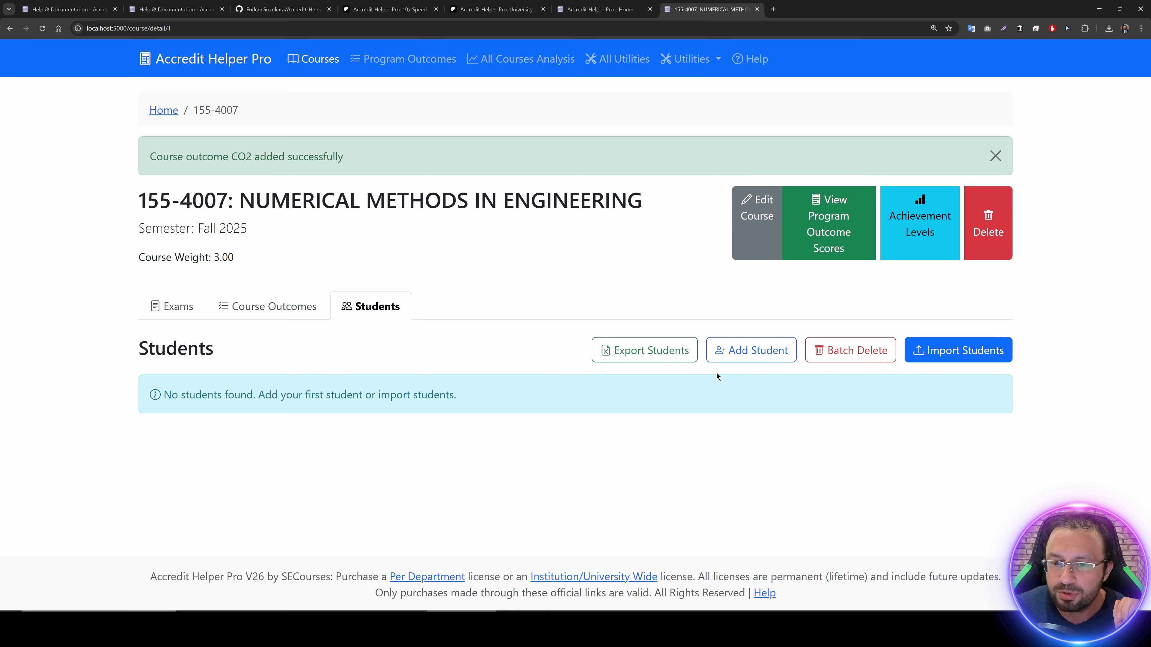
{"action": "left_click", "coordinate": [722, 358]}
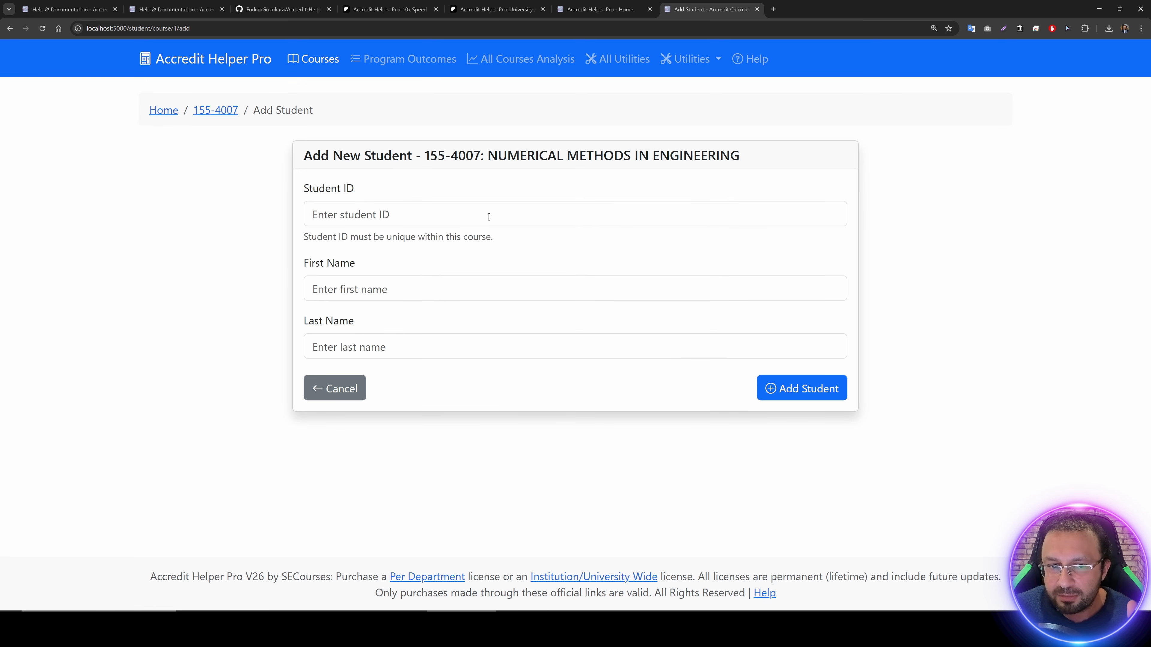
{"action": "left_click", "coordinate": [10, 28]}
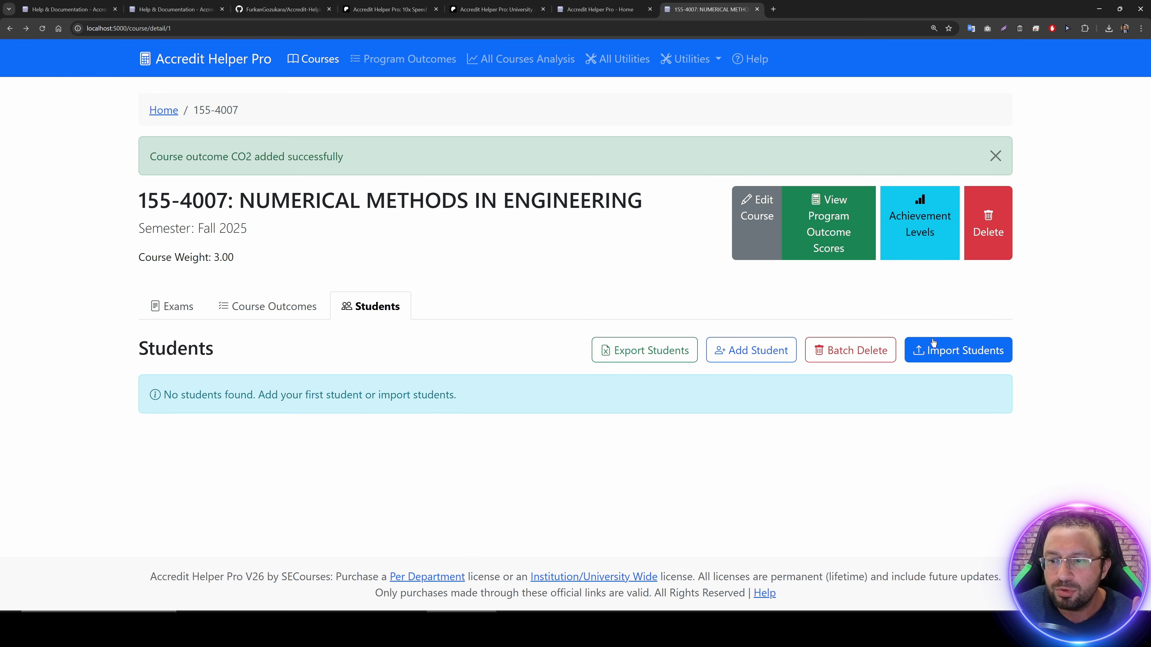
Step: Open the student import for the course and copy the full student list from the Notepad++ notes
{"action": "left_click", "coordinate": [950, 350]}
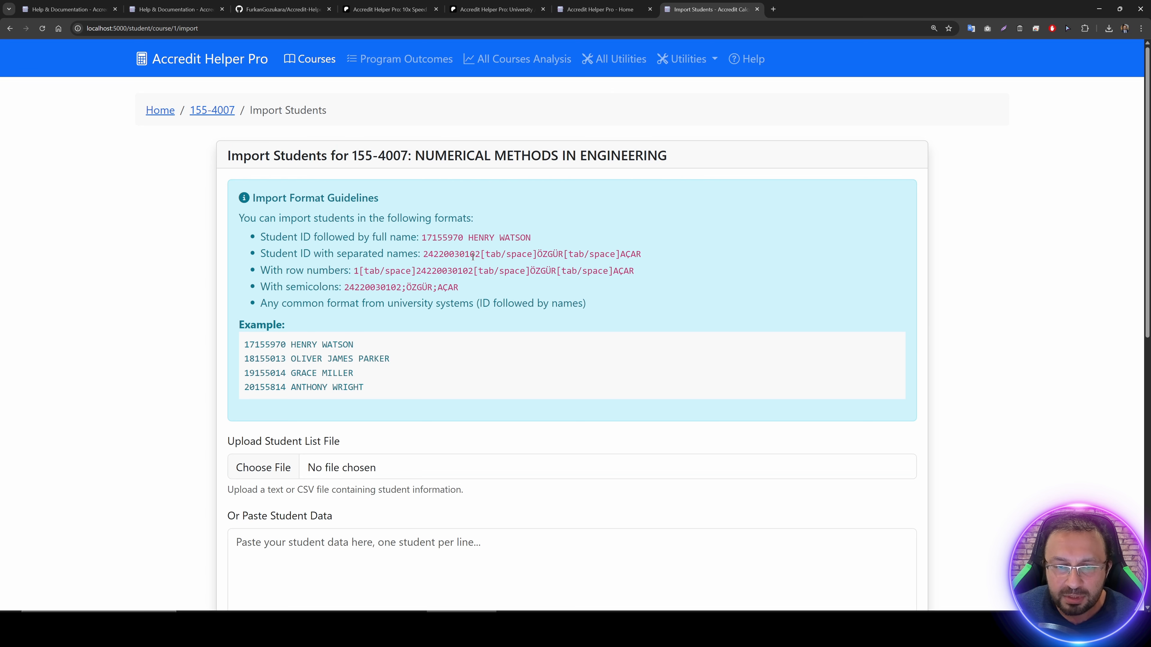
{"action": "scroll", "coordinate": [450, 305], "scroll_direction": "down", "scroll_amount": 1}
{"action": "key", "text": "alt+Tab"}
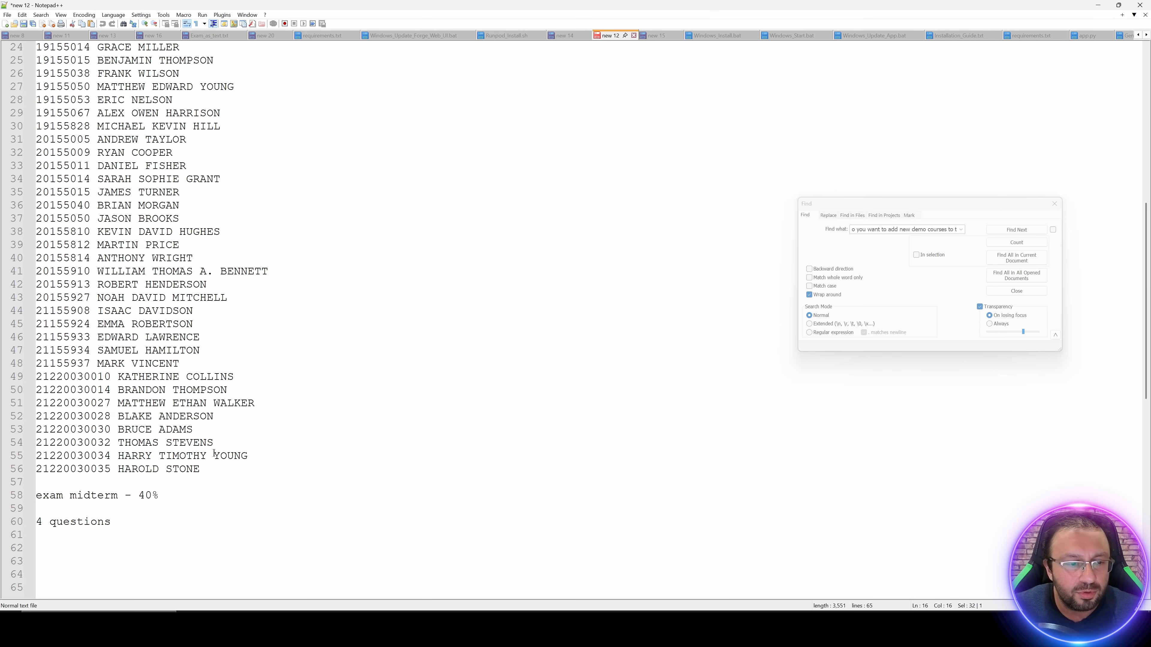
{"action": "left_click_drag", "start_coordinate": [213, 469], "coordinate": [26, 130]}
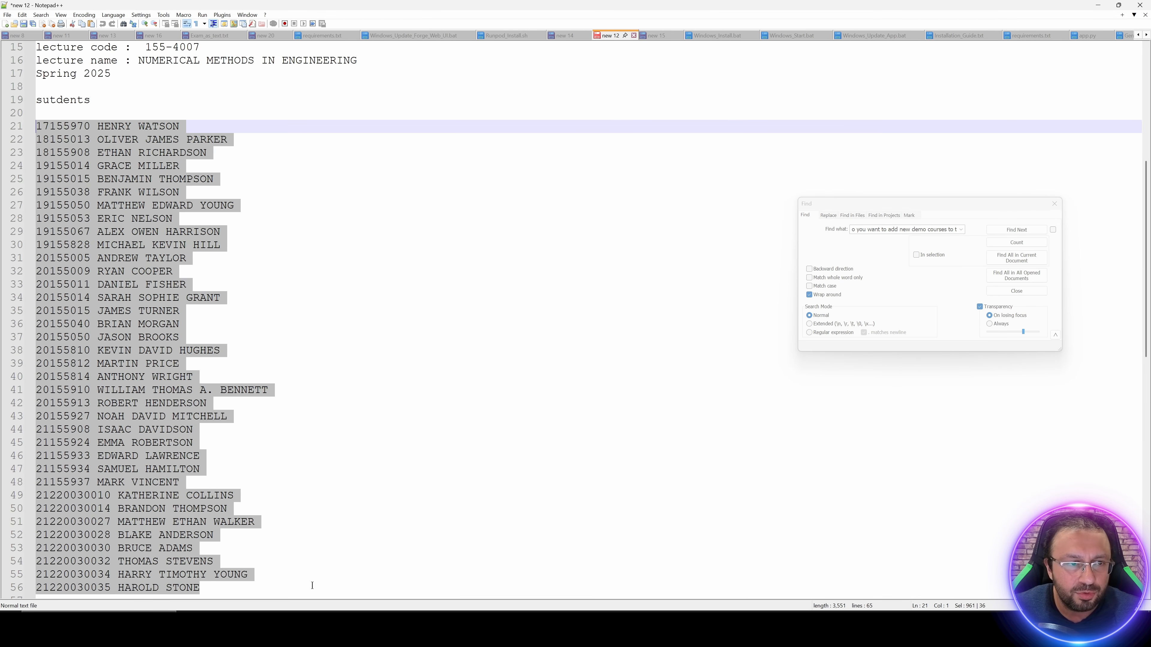
{"action": "left_click_drag", "start_coordinate": [97, 124], "coordinate": [90, 122]}
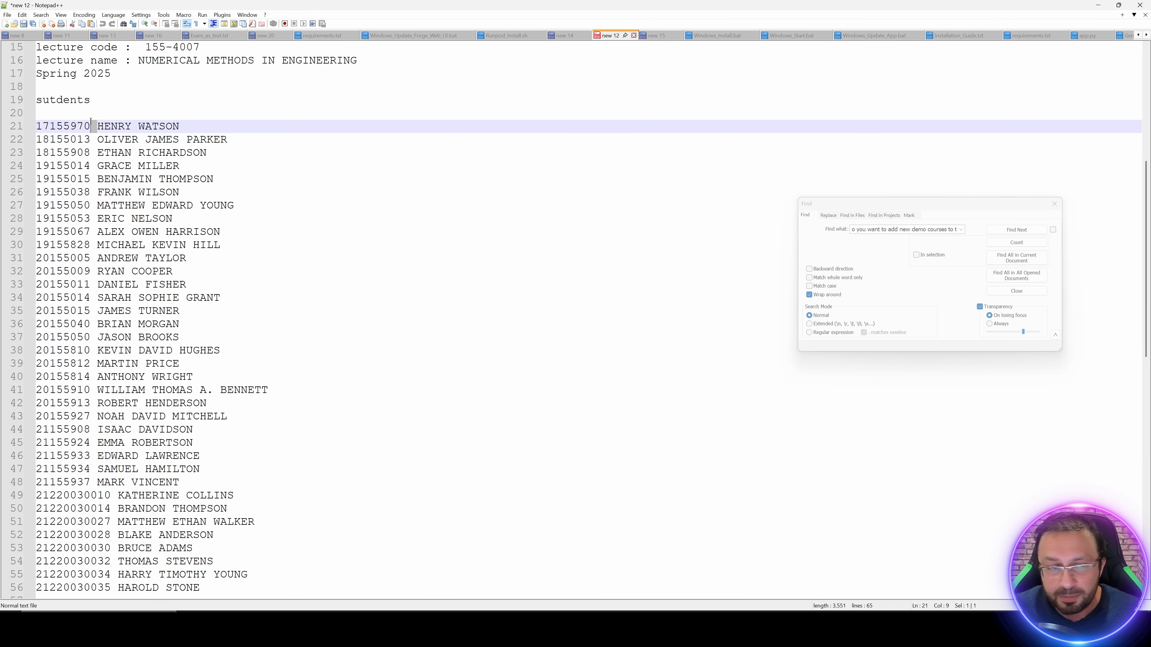
{"action": "key", "text": "alt+Tab"}
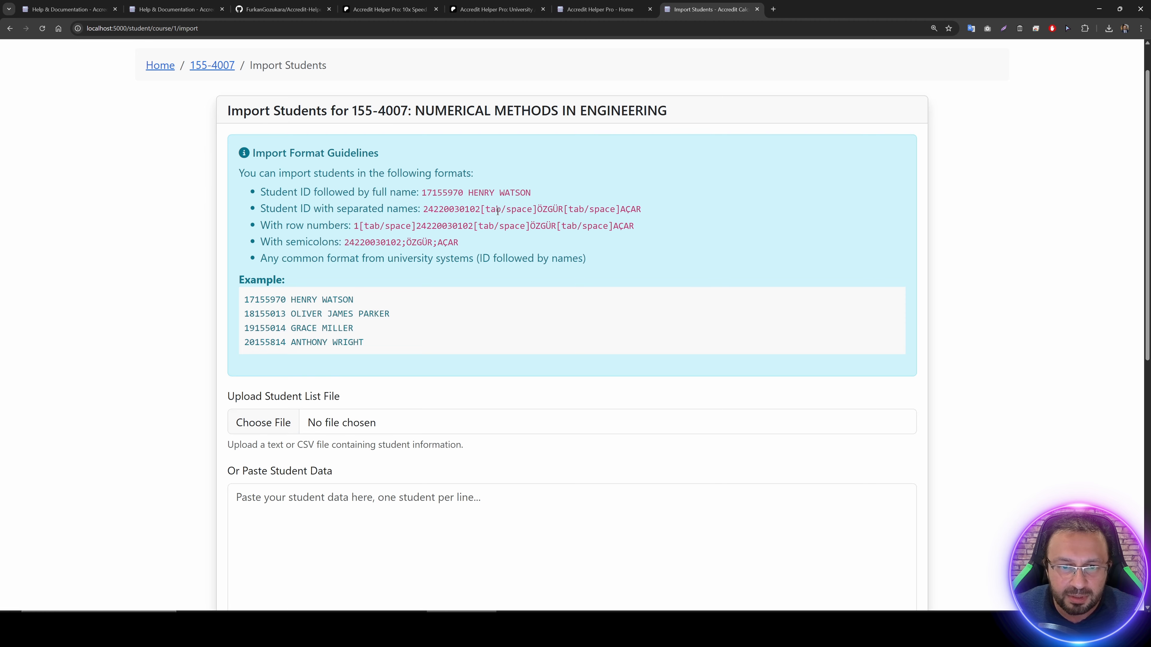
Step: Paste the copied student list as the student data and import the students into course 155-4007
{"action": "left_click", "coordinate": [362, 526]}
{"action": "key", "text": "ctrl+v"}
{"action": "scroll", "coordinate": [131, 409], "scroll_direction": "down", "scroll_amount": 7}
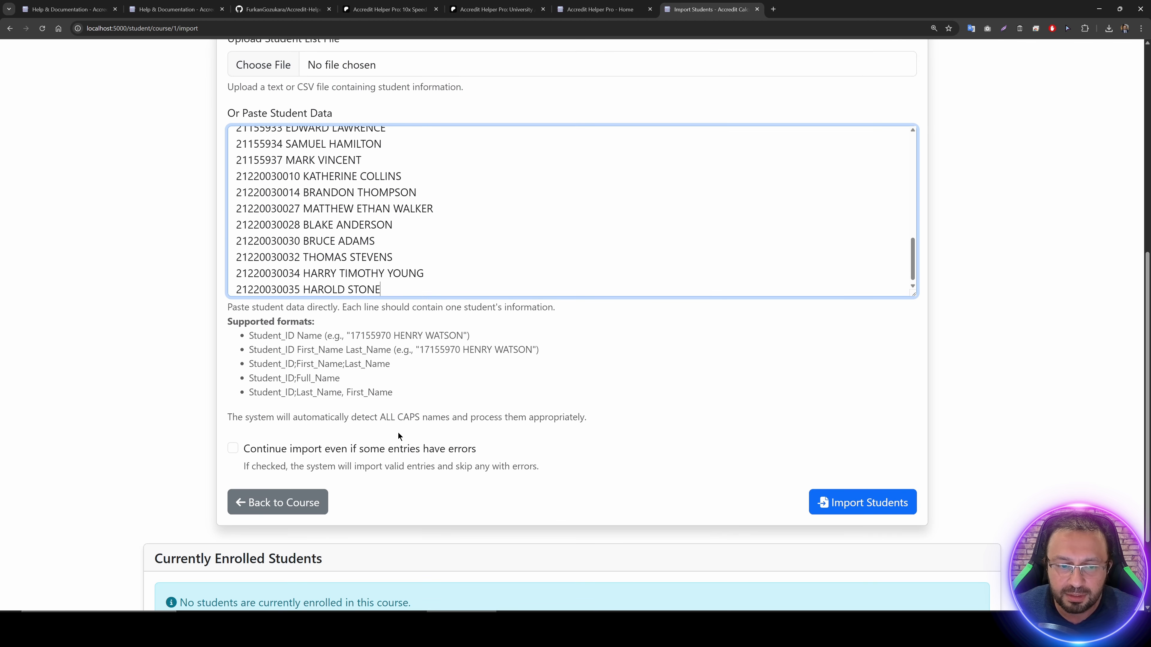
{"action": "left_click", "coordinate": [862, 503]}
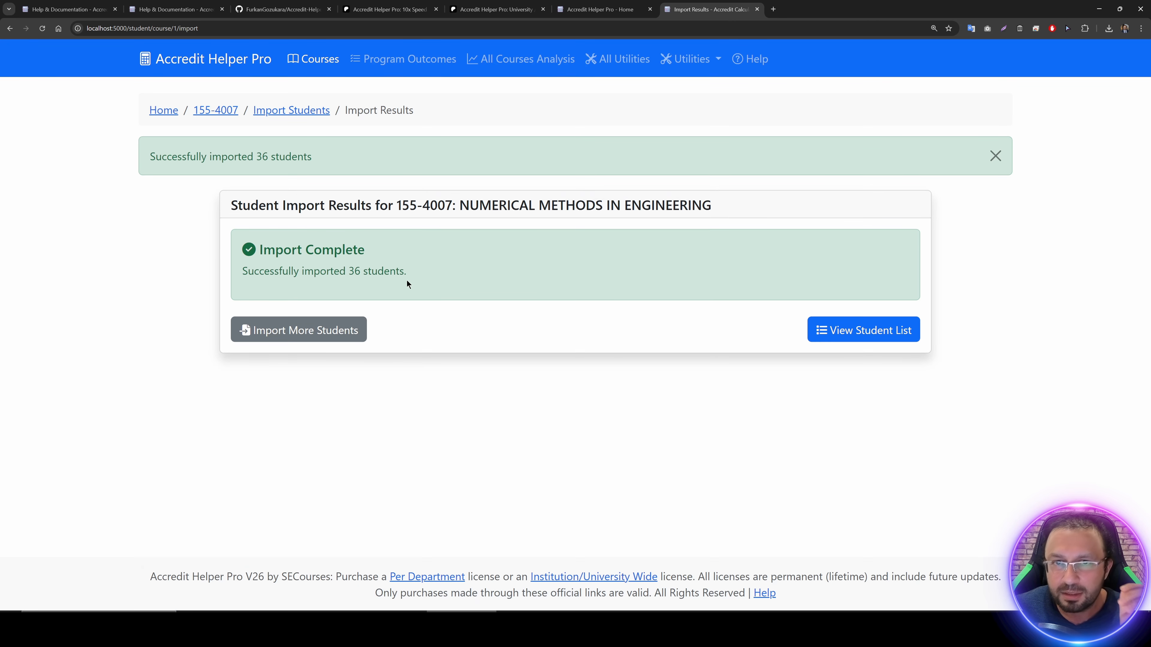
Step: Open the course's student list and examine how the IDs, first names and last names were imported
{"action": "left_click", "coordinate": [846, 331]}
{"action": "scroll", "coordinate": [308, 273], "scroll_direction": "down", "scroll_amount": 2}
{"action": "left_click_drag", "start_coordinate": [240, 230], "coordinate": [144, 228]}
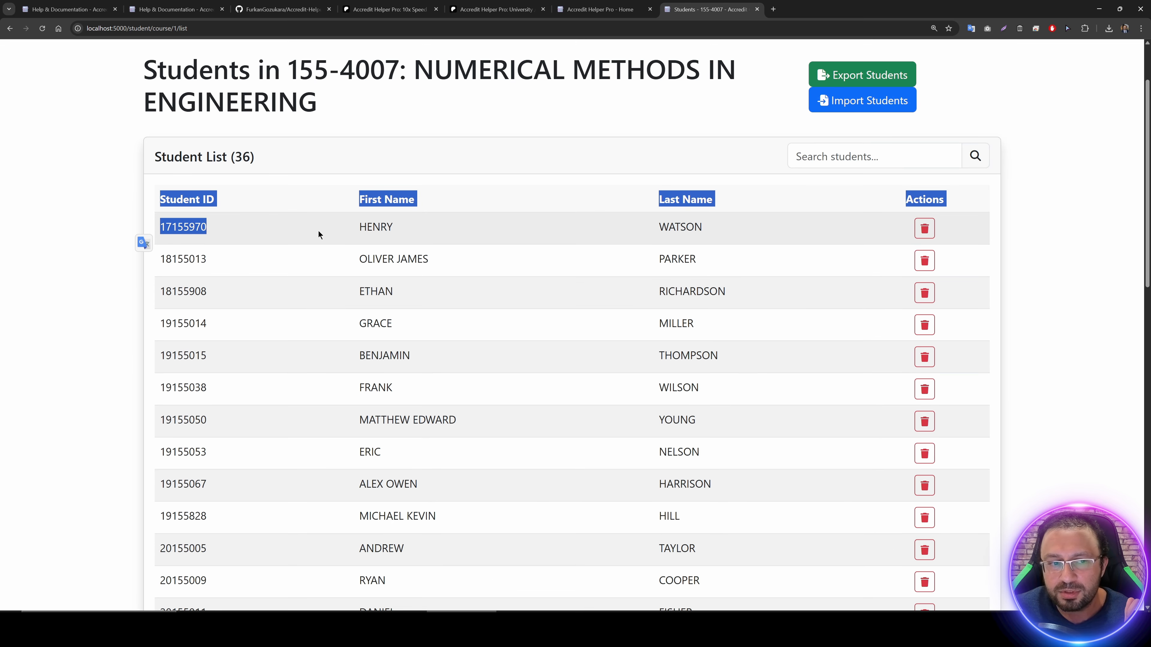
{"action": "left_click_drag", "start_coordinate": [399, 228], "coordinate": [347, 226]}
{"action": "double_click", "coordinate": [735, 235]}
{"action": "scroll", "coordinate": [629, 372], "scroll_direction": "down", "scroll_amount": 15}
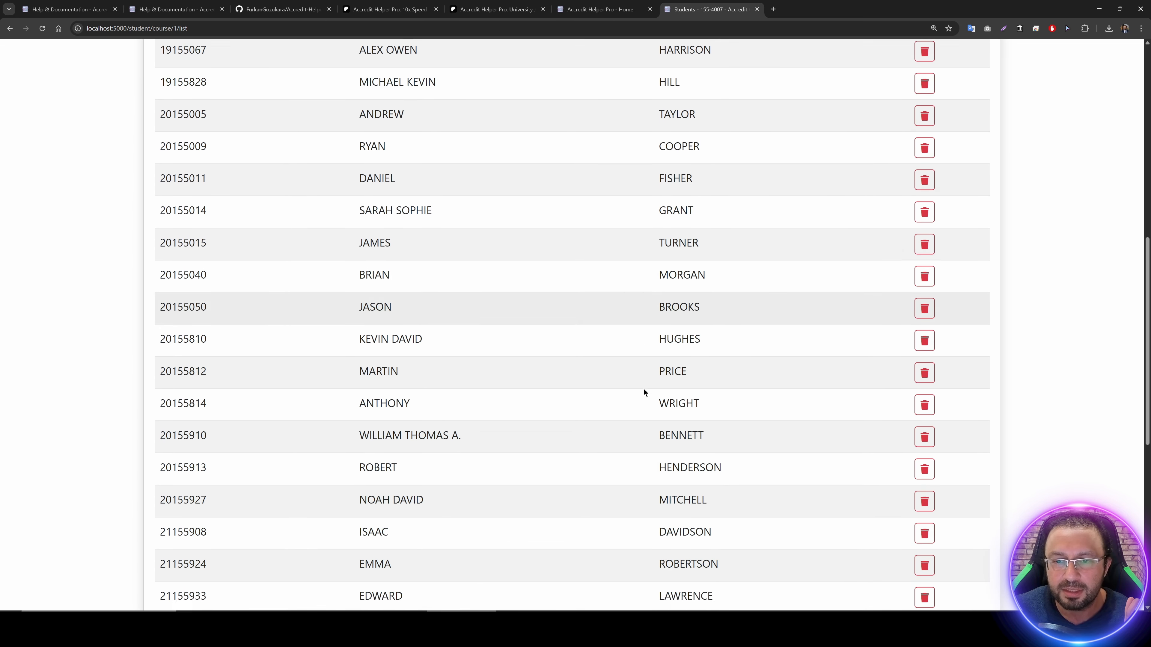
{"action": "scroll", "coordinate": [240, 336], "scroll_direction": "up", "scroll_amount": 12}
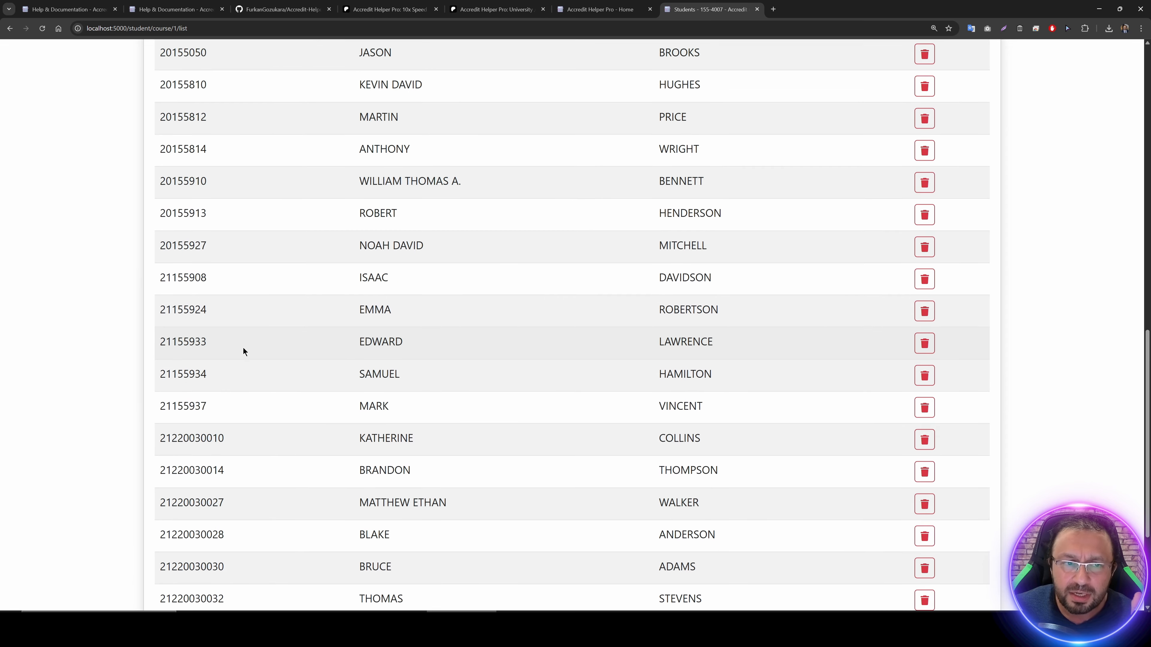
{"action": "scroll", "coordinate": [259, 339], "scroll_direction": "up", "scroll_amount": 5}
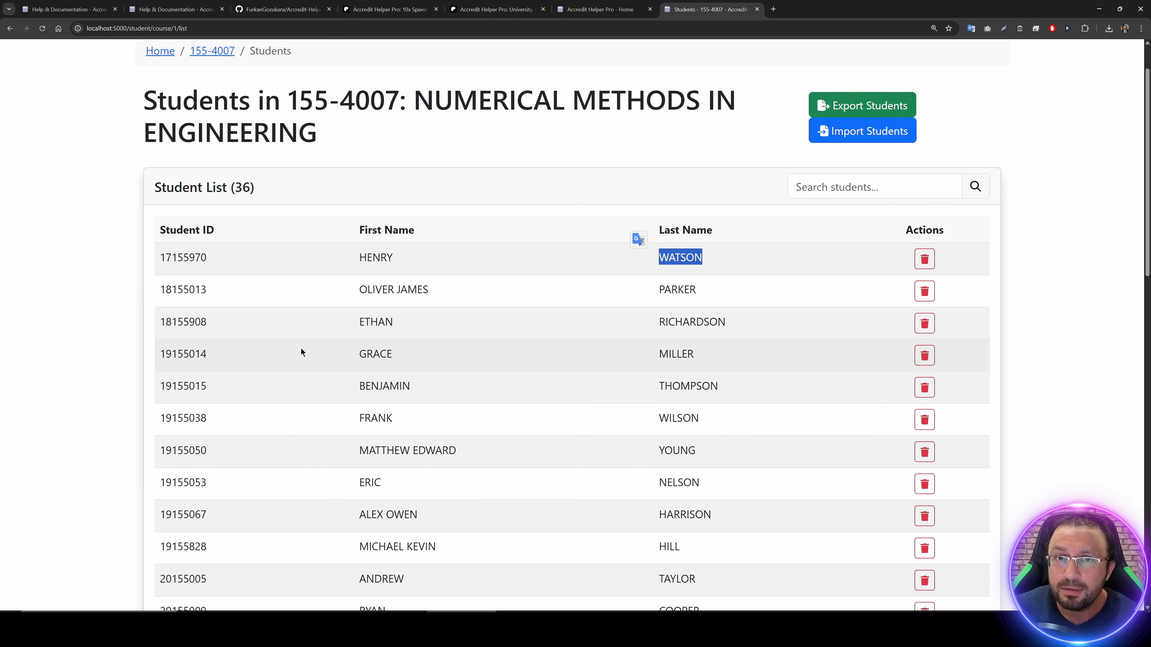
{"action": "scroll", "coordinate": [272, 326], "scroll_direction": "up", "scroll_amount": 2}
{"action": "double_click", "coordinate": [193, 310]}
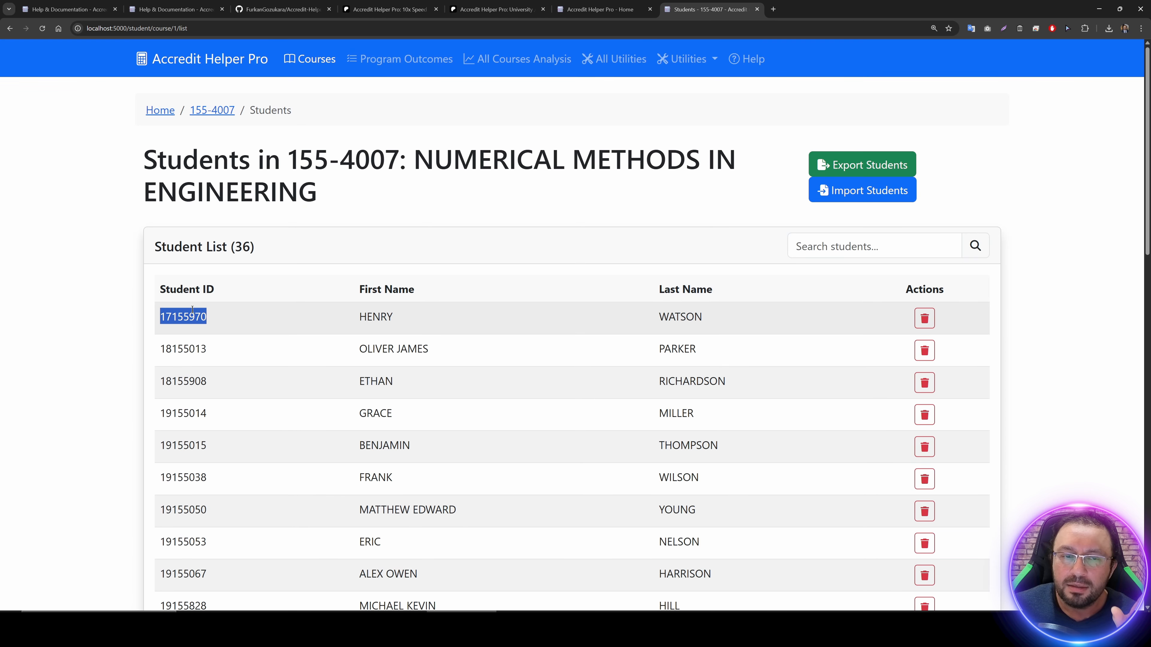
{"action": "double_click", "coordinate": [261, 347]}
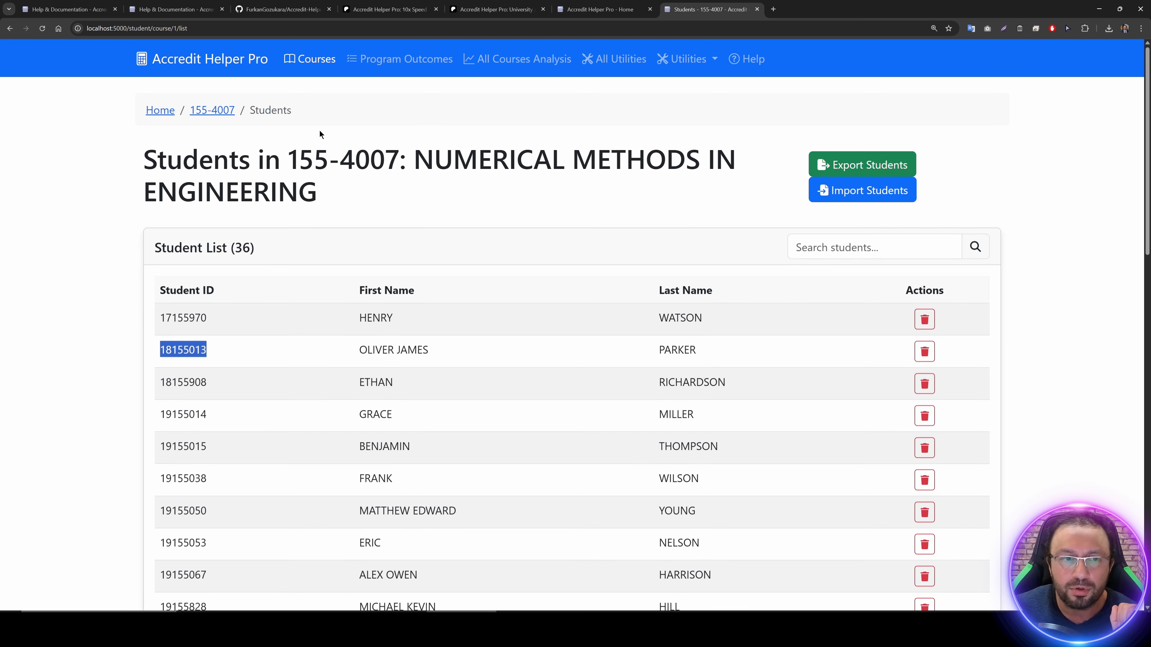
Step: Return to course 155-4007 and look through its students, course outcomes and exams
{"action": "left_click", "coordinate": [210, 111]}
{"action": "left_click_drag", "start_coordinate": [252, 112], "coordinate": [211, 110]}
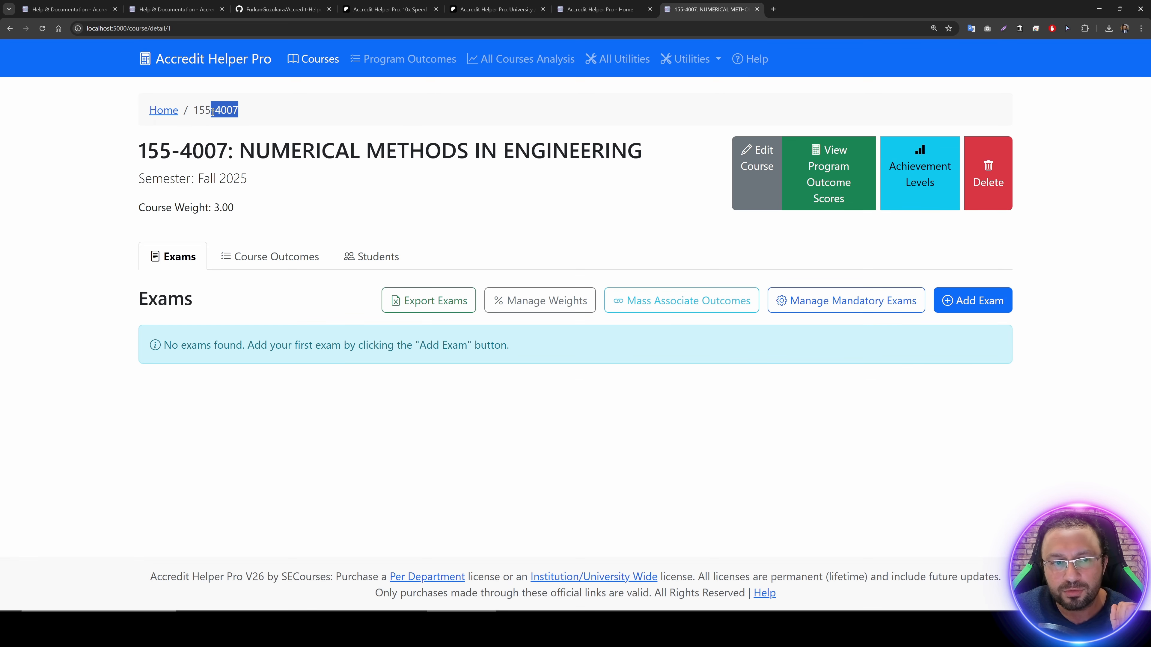
{"action": "left_click", "coordinate": [374, 259]}
{"action": "left_click", "coordinate": [257, 255]}
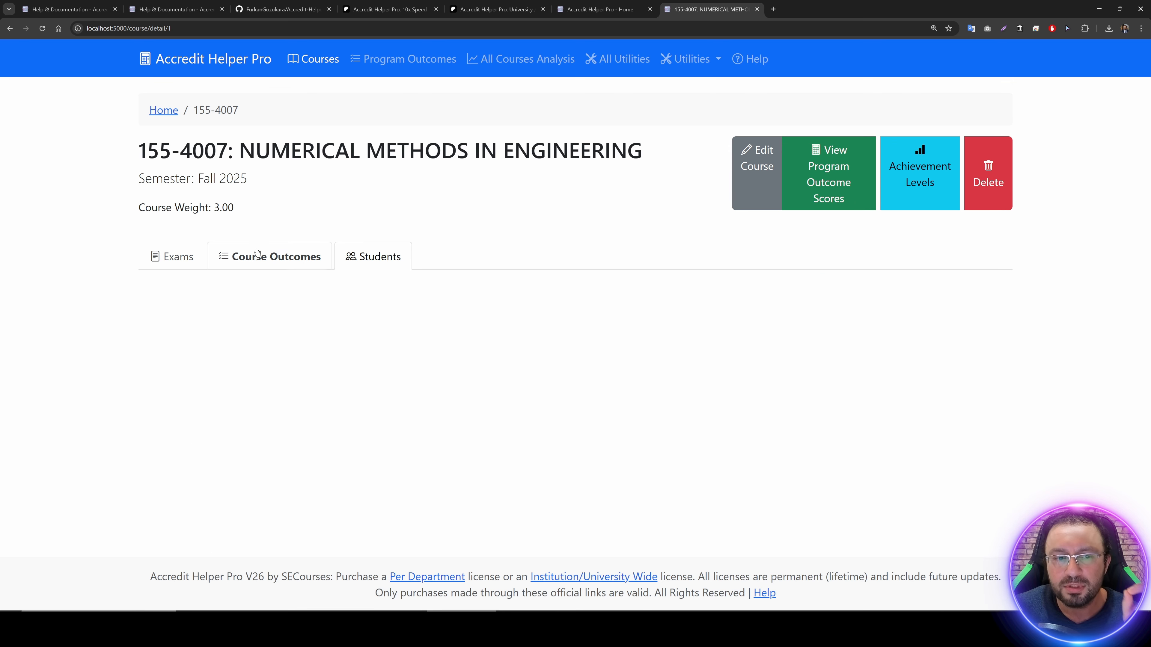
{"action": "left_click", "coordinate": [202, 259]}
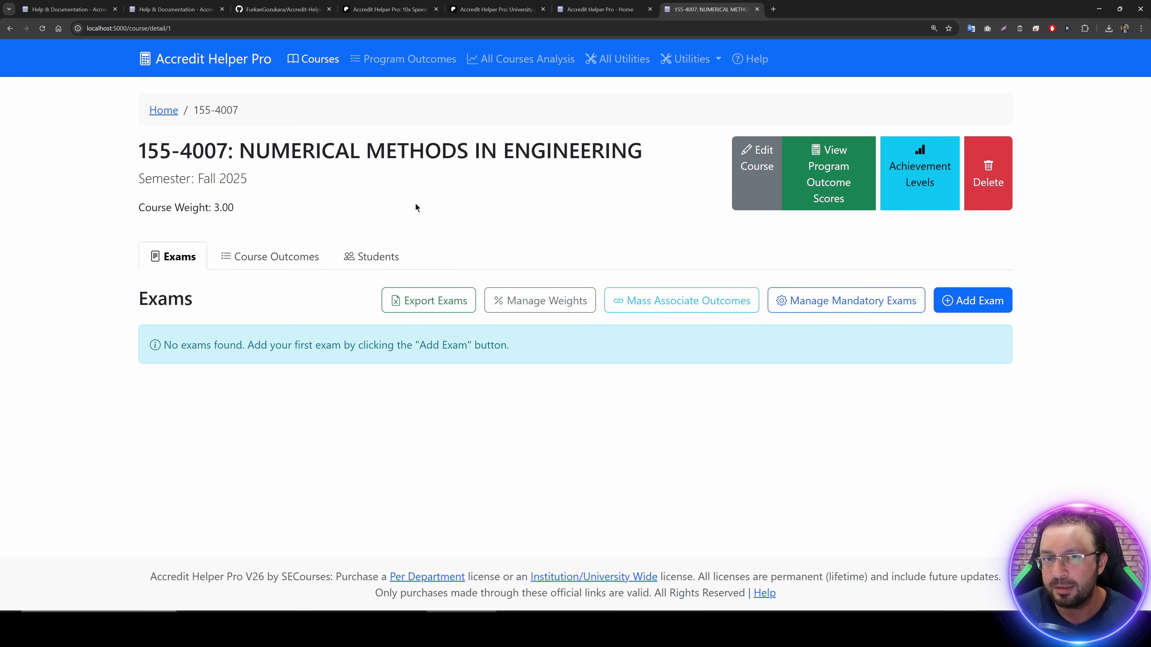
Step: Start a new exam for course 155-4007 and name it Midterm
{"action": "left_click", "coordinate": [970, 303]}
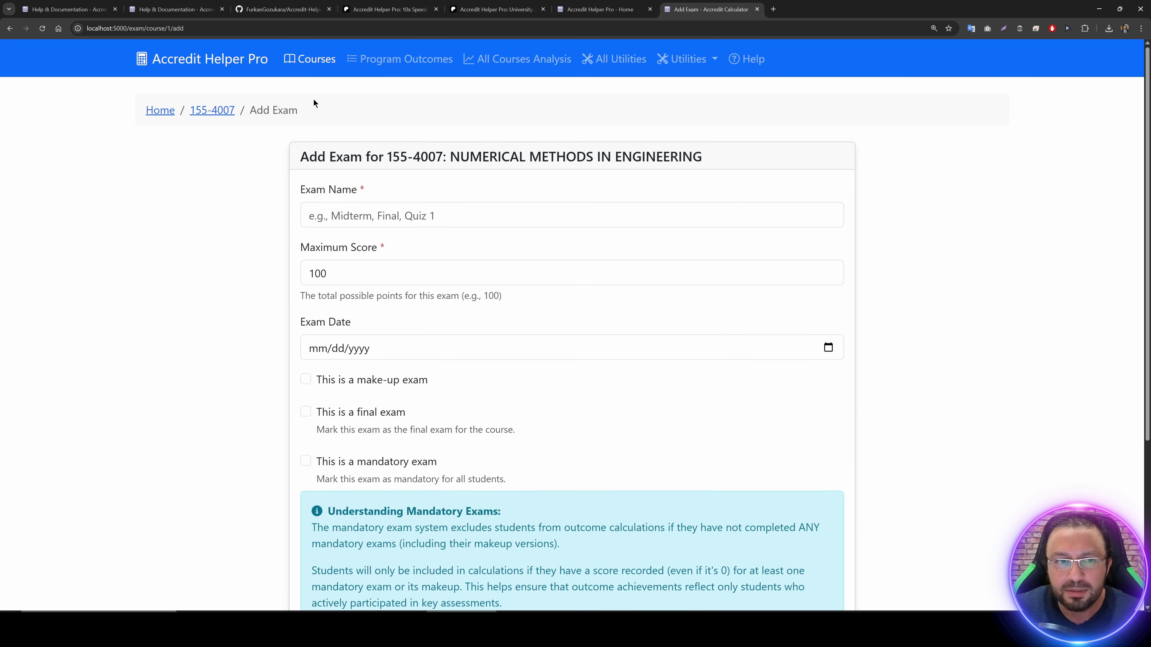
{"action": "left_click", "coordinate": [367, 214]}
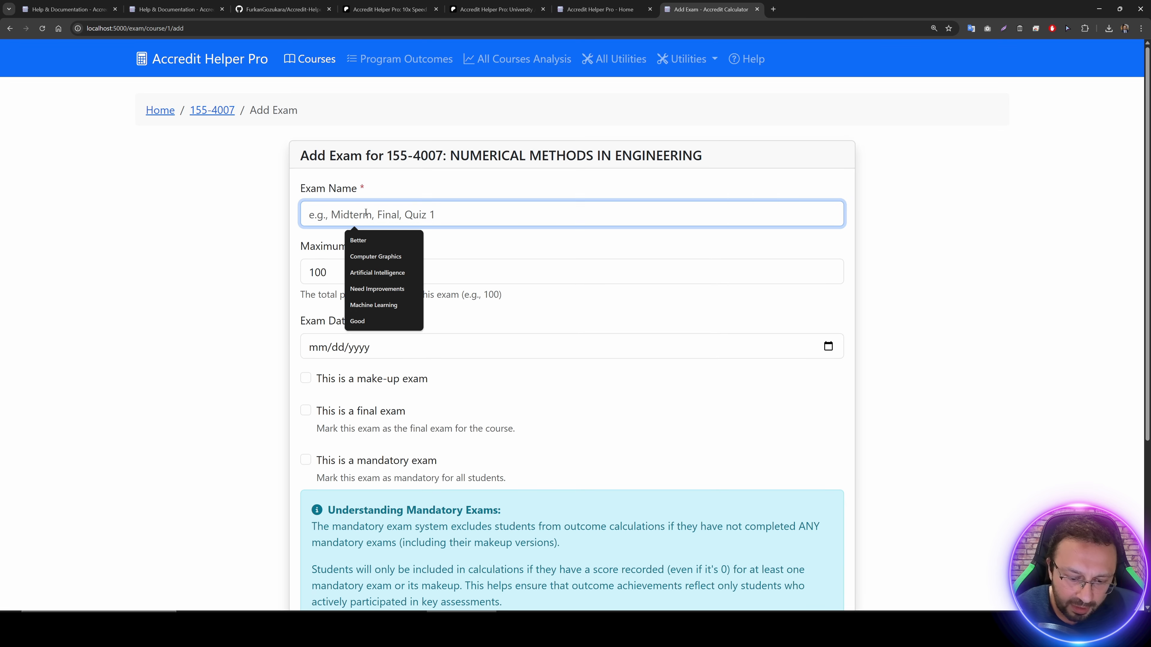
{"action": "type", "text": "Midterm"}
{"action": "key", "text": "Tab"}
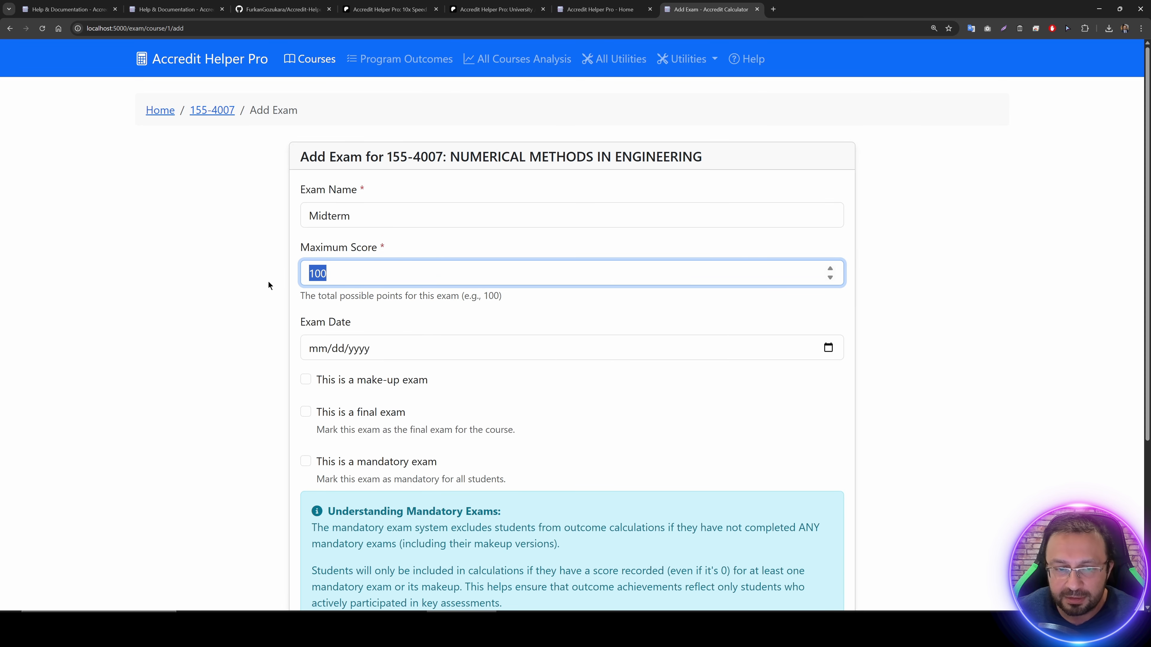
{"action": "left_click_drag", "start_coordinate": [406, 249], "coordinate": [282, 248]}
Step: Set the Midterm exam's date to 04/19/2025
{"action": "scroll", "coordinate": [374, 277], "scroll_direction": "down", "scroll_amount": 2}
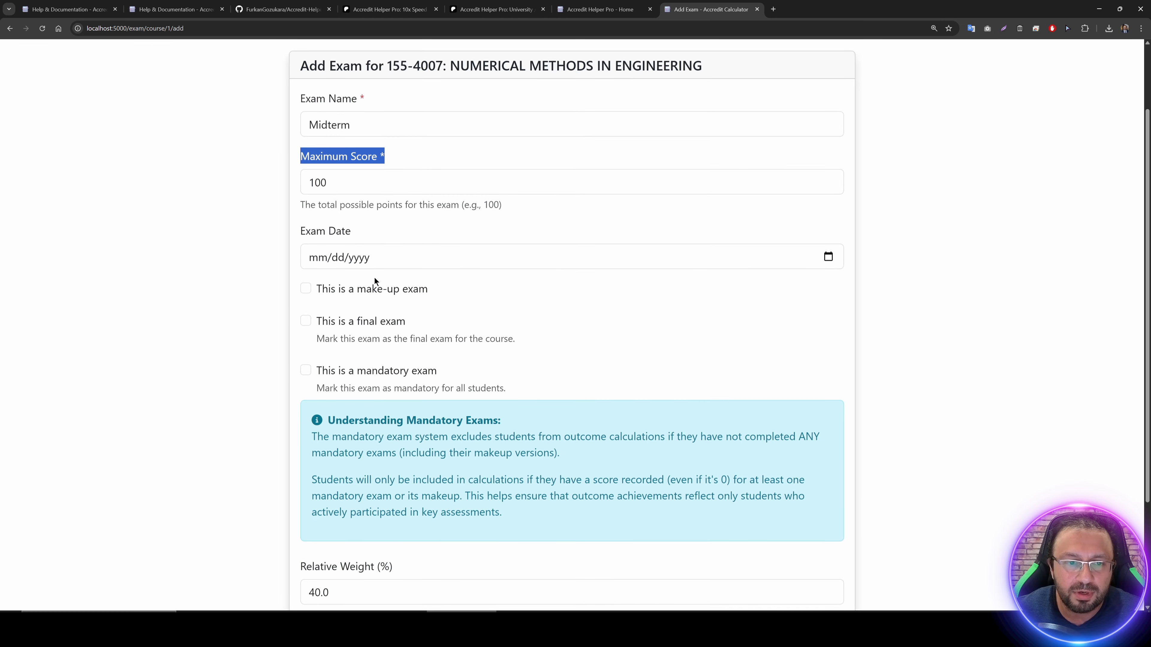
{"action": "left_click", "coordinate": [655, 265]}
{"action": "left_click", "coordinate": [829, 256]}
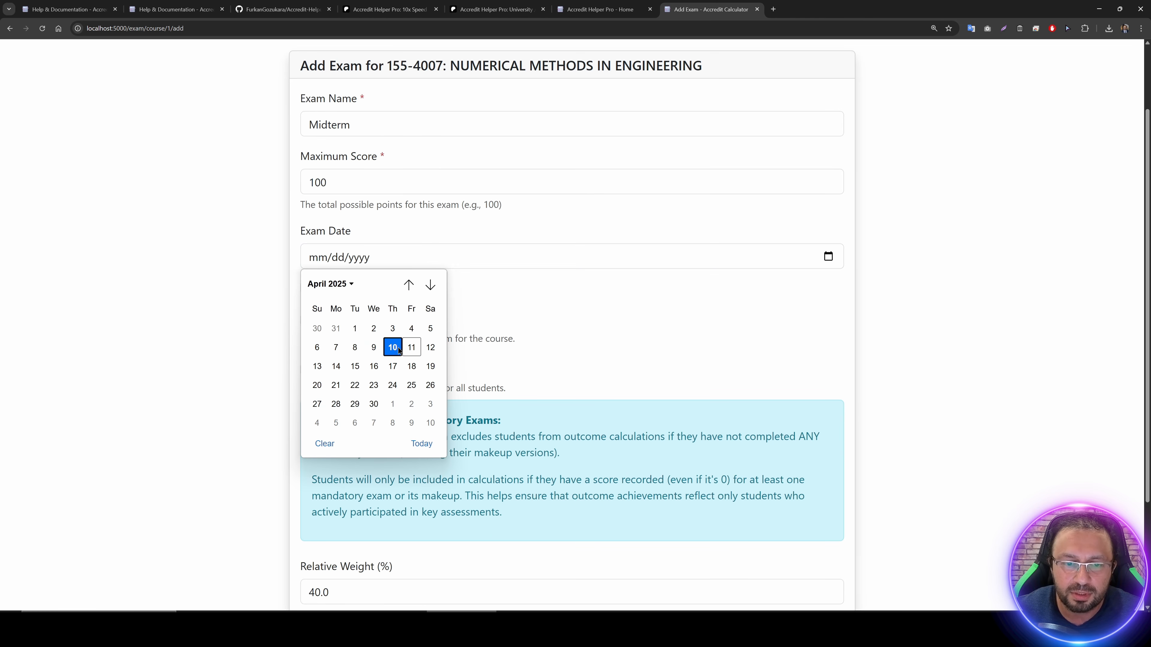
{"action": "left_click", "coordinate": [399, 351]}
{"action": "left_click", "coordinate": [828, 256]}
{"action": "left_click", "coordinate": [430, 385]}
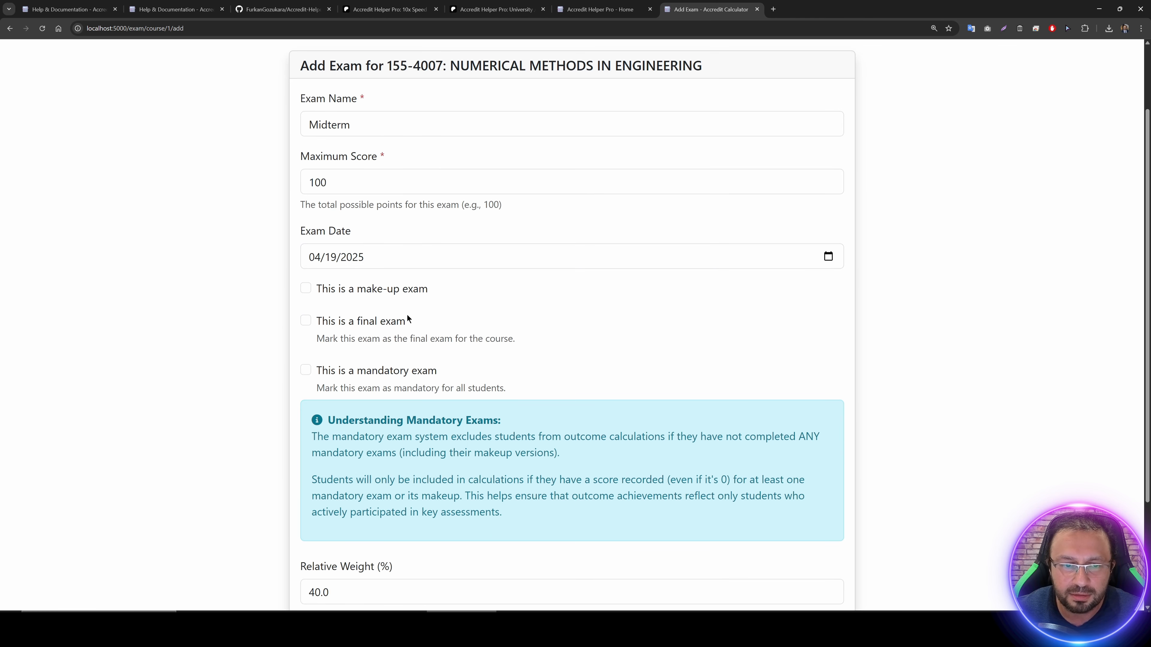
Step: Review the exam type options and the 40.0% relative weight, and add the Midterm exam to the course
{"action": "scroll", "coordinate": [345, 272], "scroll_direction": "down", "scroll_amount": 1}
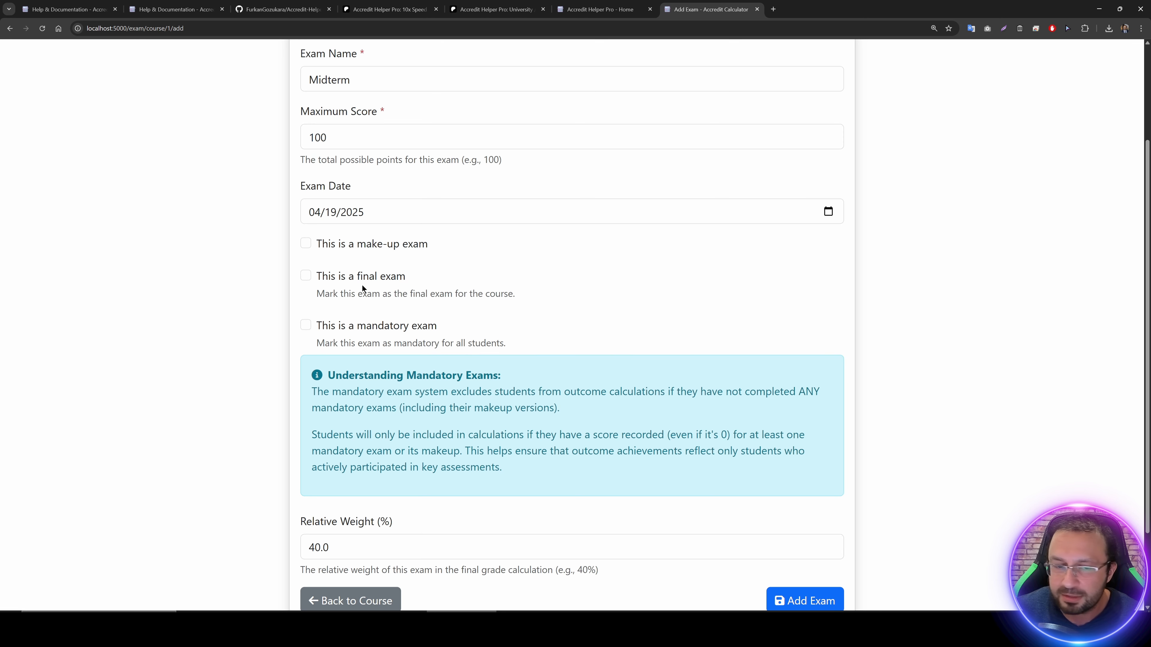
{"action": "scroll", "coordinate": [355, 327], "scroll_direction": "down", "scroll_amount": 3}
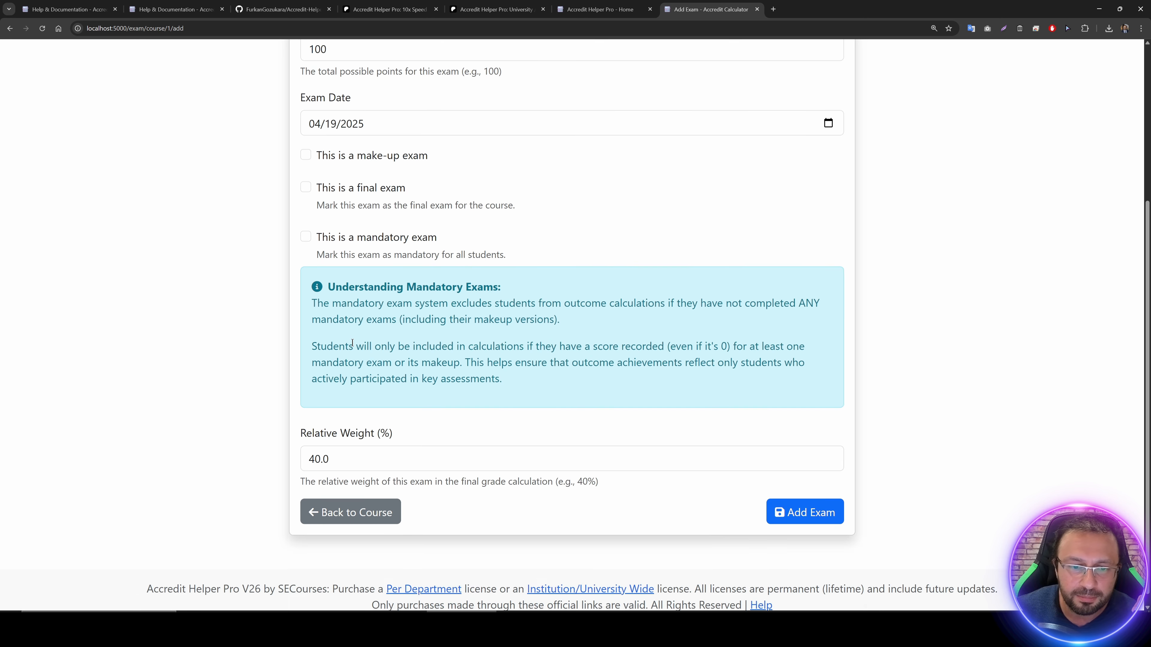
{"action": "left_click_drag", "start_coordinate": [346, 446], "coordinate": [244, 400]}
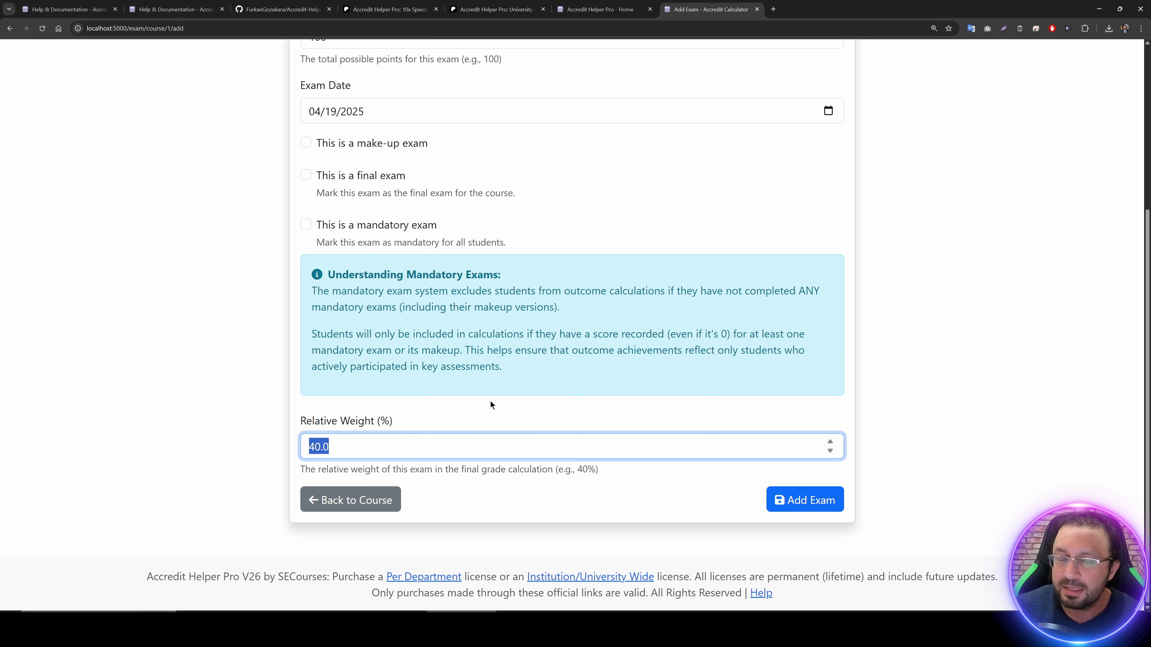
{"action": "triple_click", "coordinate": [405, 421]}
{"action": "left_click", "coordinate": [788, 508]}
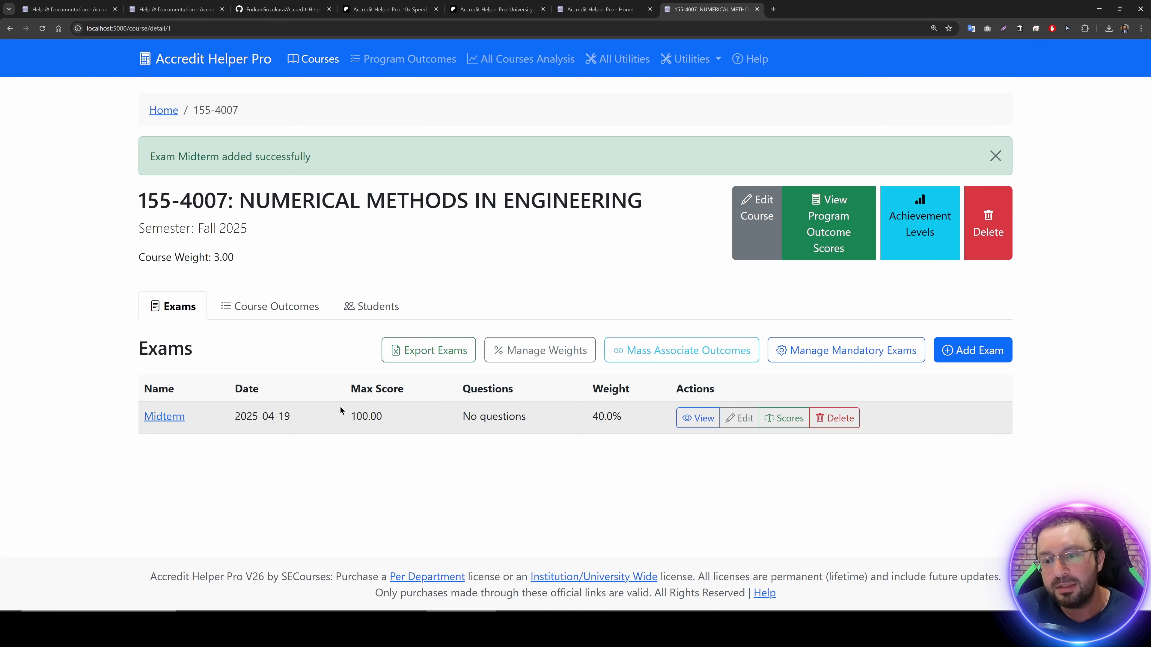
Step: Open the Midterm exam and look over the form for adding a single question, leaving it without adding one
{"action": "left_click", "coordinate": [701, 419]}
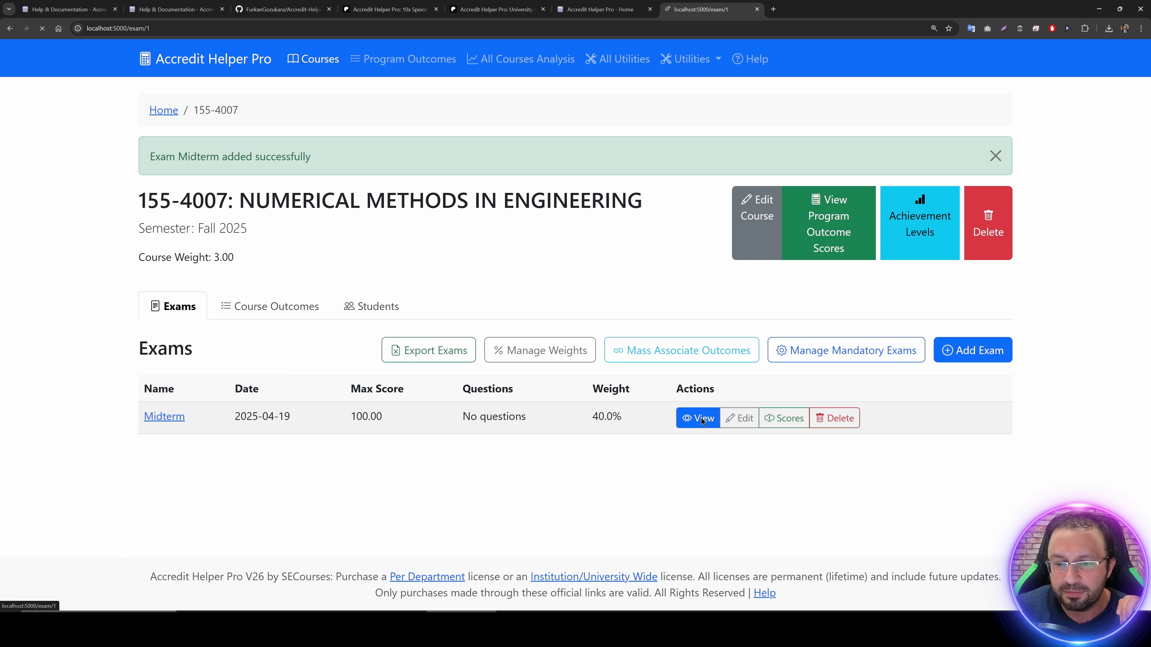
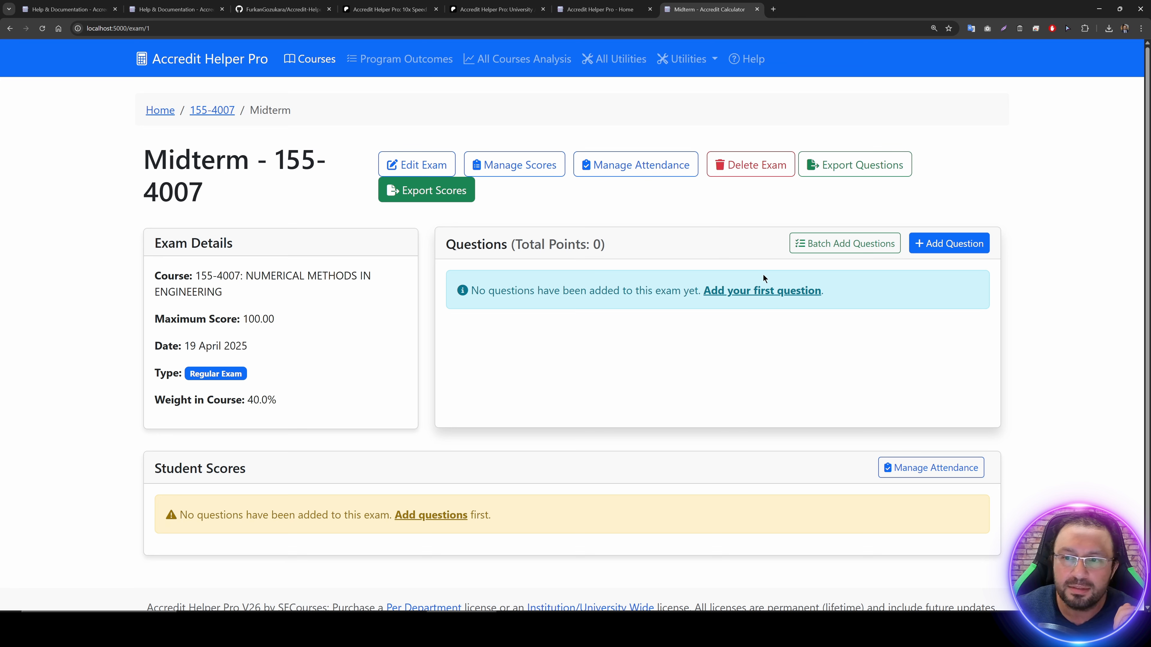
{"action": "left_click", "coordinate": [943, 247]}
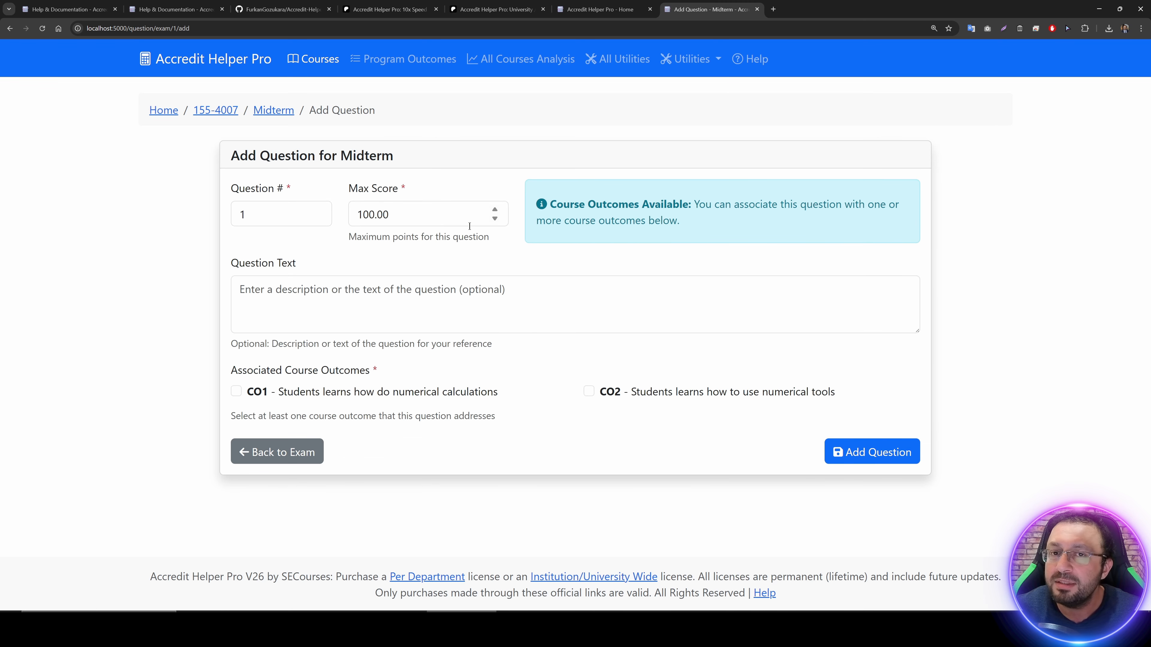
{"action": "left_click", "coordinate": [277, 451]}
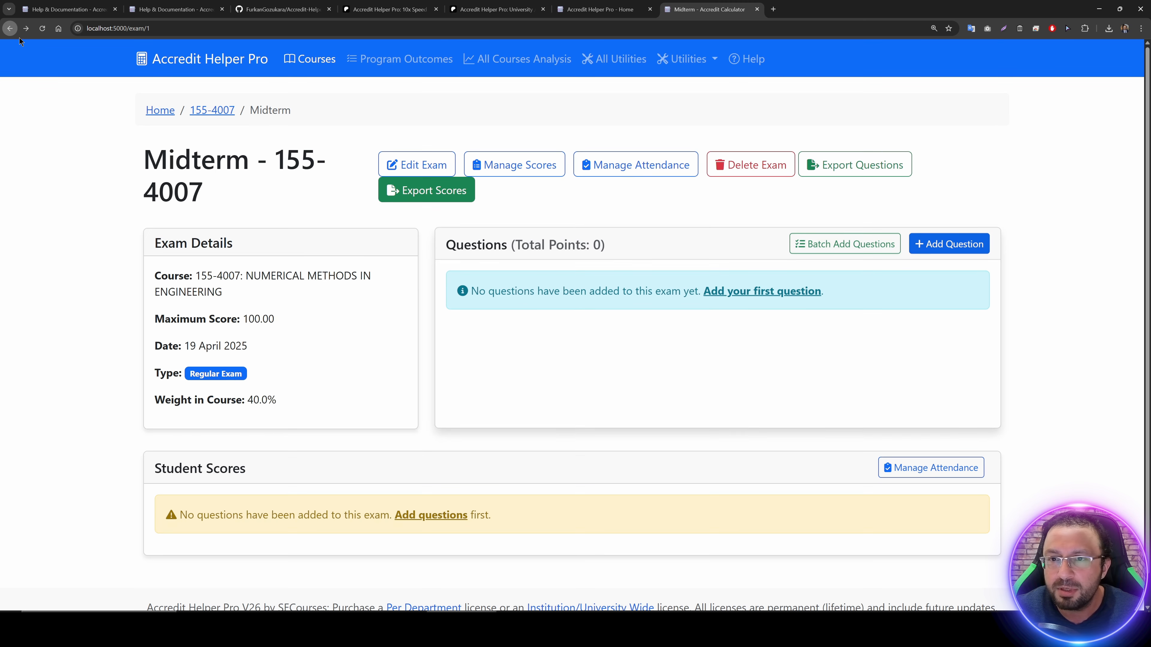
Step: Start batch-adding questions to the Midterm, set the number of questions to 4 and distribute the points equally
{"action": "left_click", "coordinate": [829, 245]}
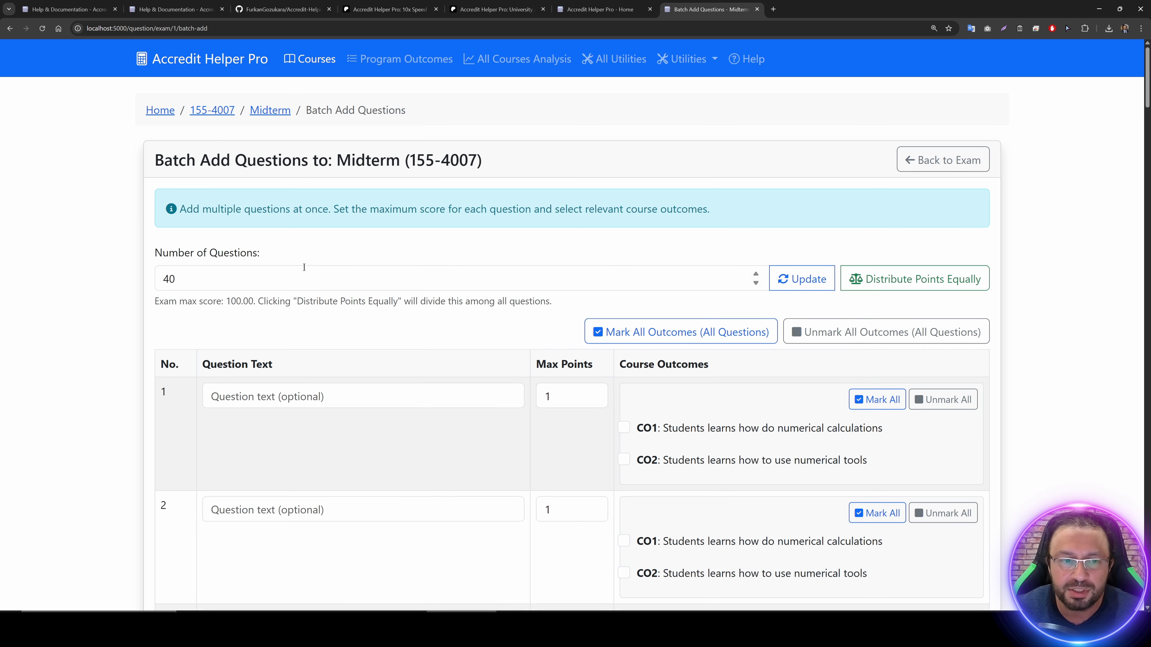
{"action": "left_click_drag", "start_coordinate": [272, 277], "coordinate": [105, 257]}
{"action": "type", "text": "4"}
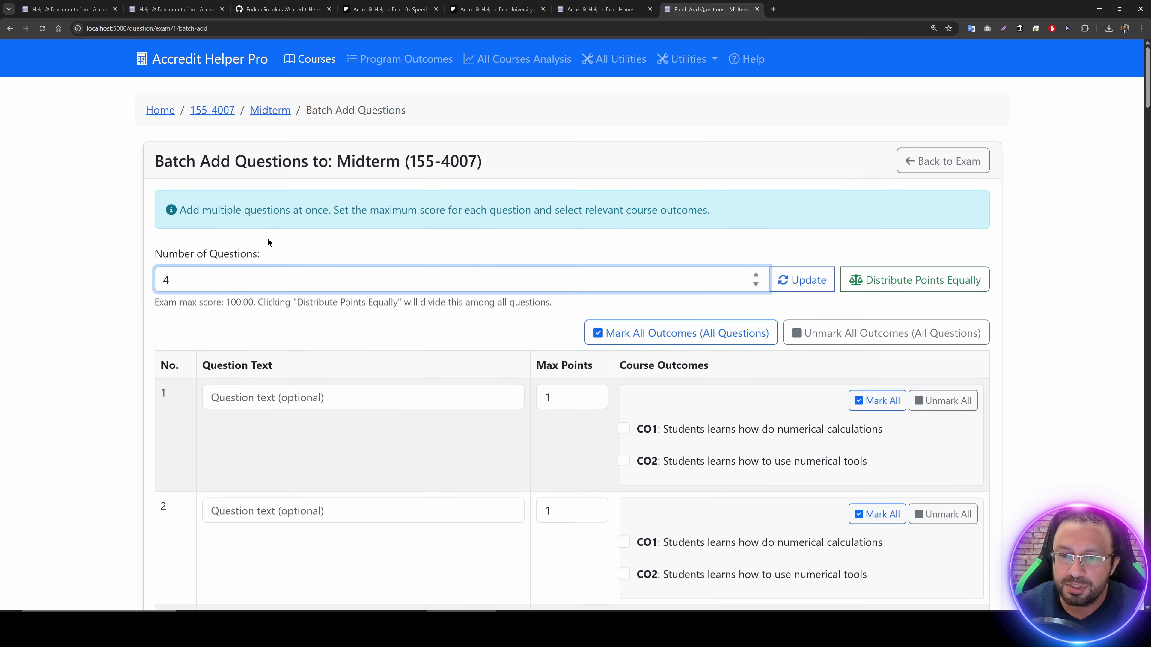
{"action": "left_click", "coordinate": [802, 279]}
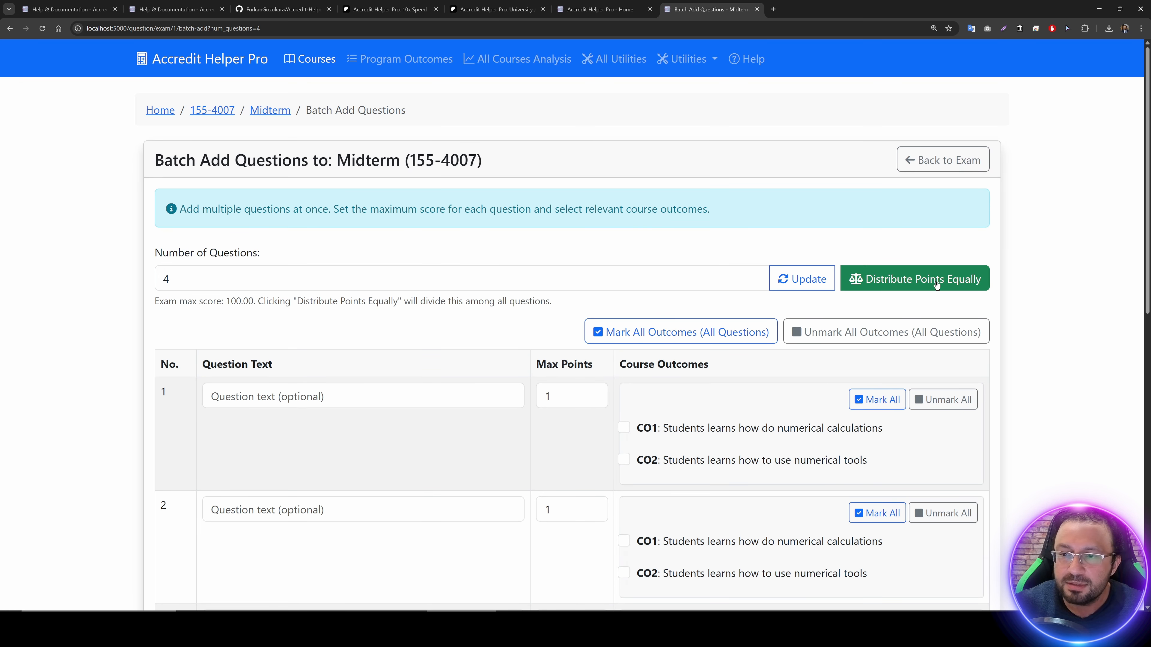
{"action": "left_click", "coordinate": [896, 284]}
{"action": "scroll", "coordinate": [572, 264], "scroll_direction": "down", "scroll_amount": 8}
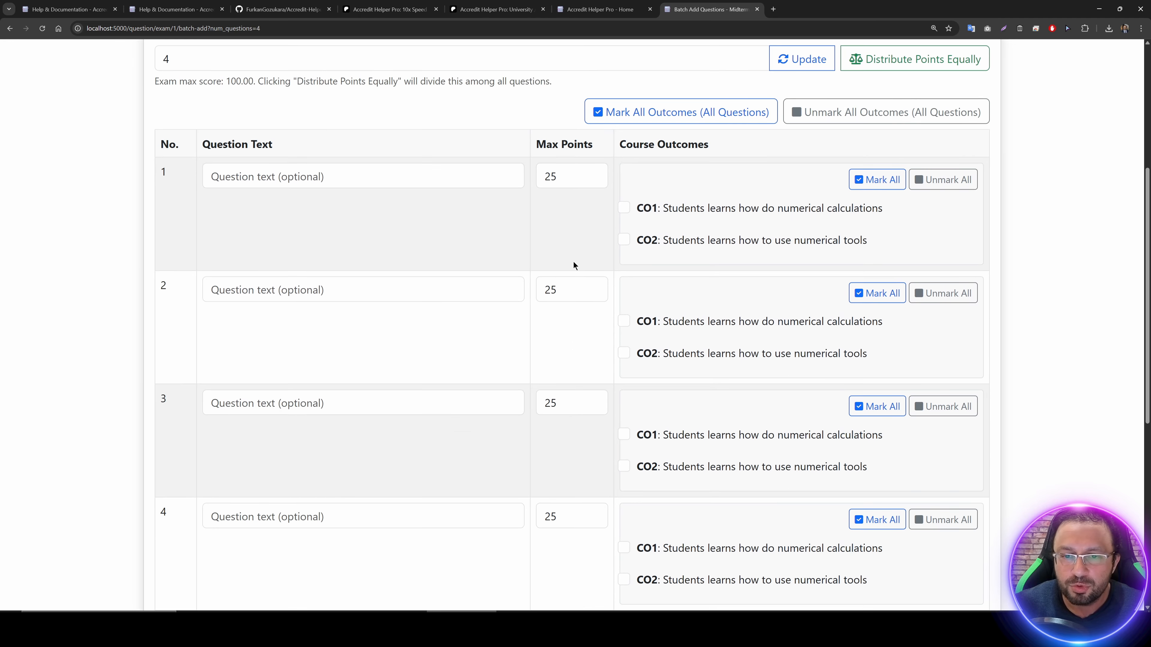
{"action": "scroll", "coordinate": [571, 381], "scroll_direction": "up", "scroll_amount": 7}
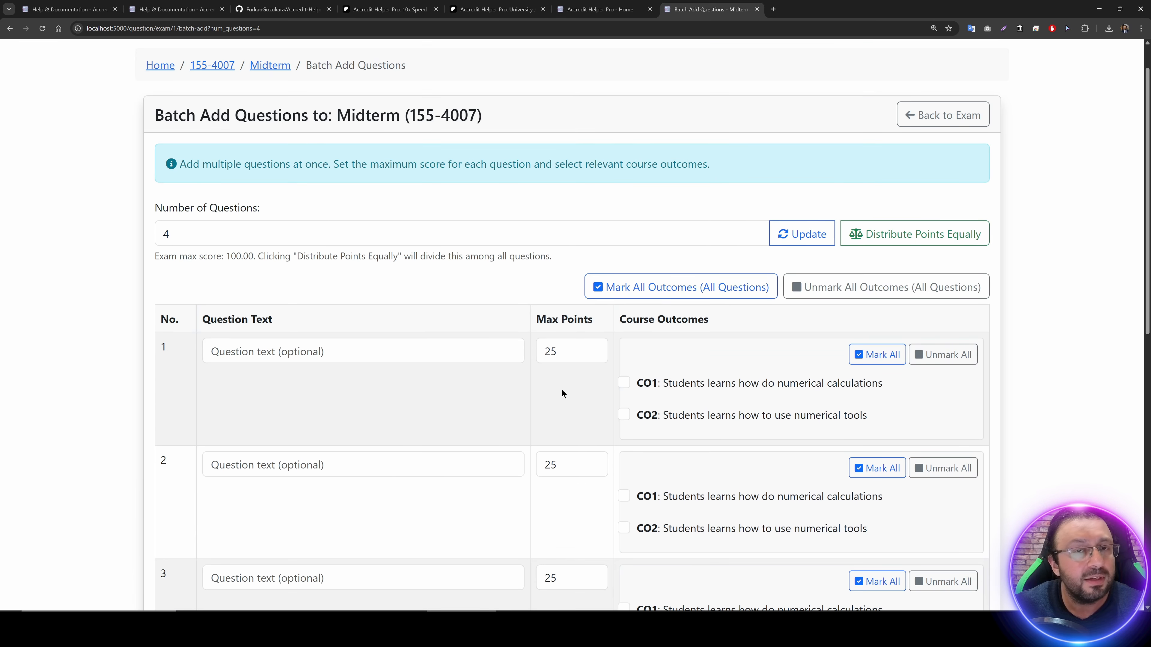
{"action": "scroll", "coordinate": [563, 401], "scroll_direction": "up", "scroll_amount": 1}
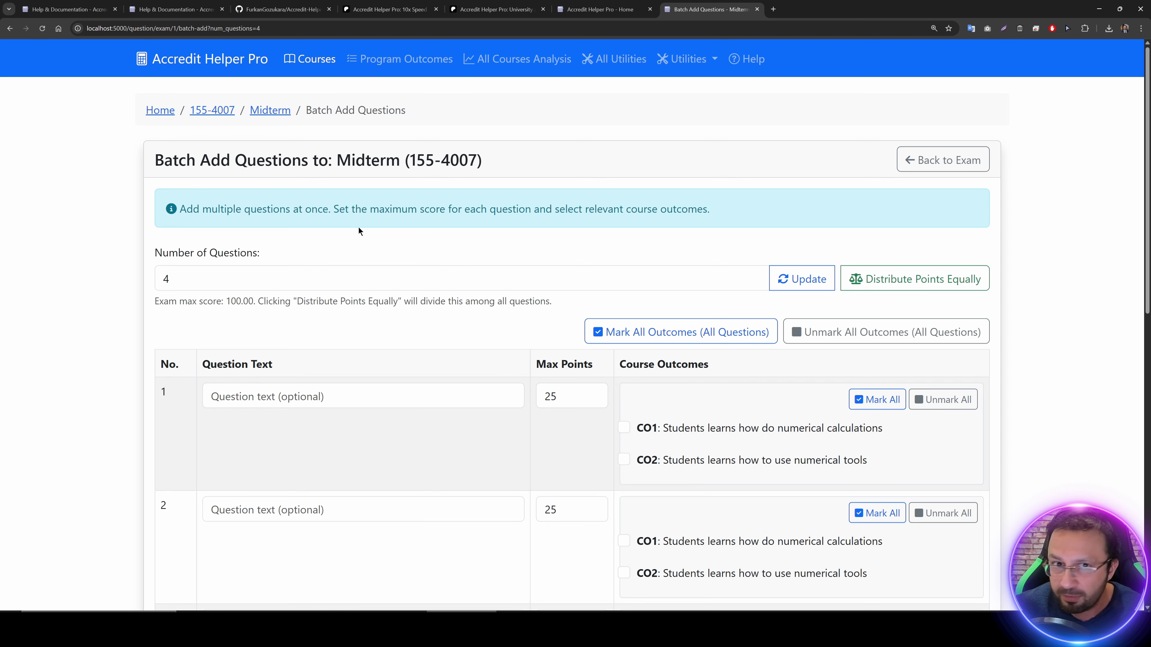
Step: Enter "Question 1 etc" as the text of question 1 and copy it for reuse
{"action": "scroll", "coordinate": [359, 228], "scroll_direction": "down", "scroll_amount": 2}
{"action": "left_click", "coordinate": [328, 310]}
{"action": "type", "text": "Question 1 etc"}
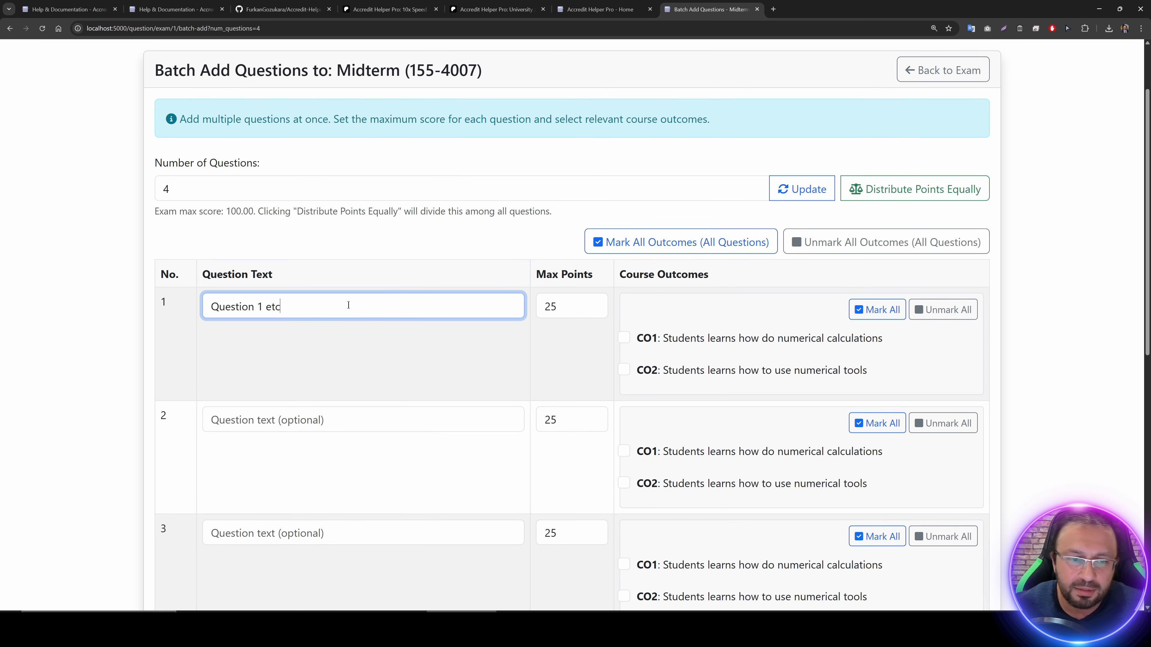
{"action": "key", "text": "ctrl+a"}
{"action": "key", "text": "ctrl+c"}
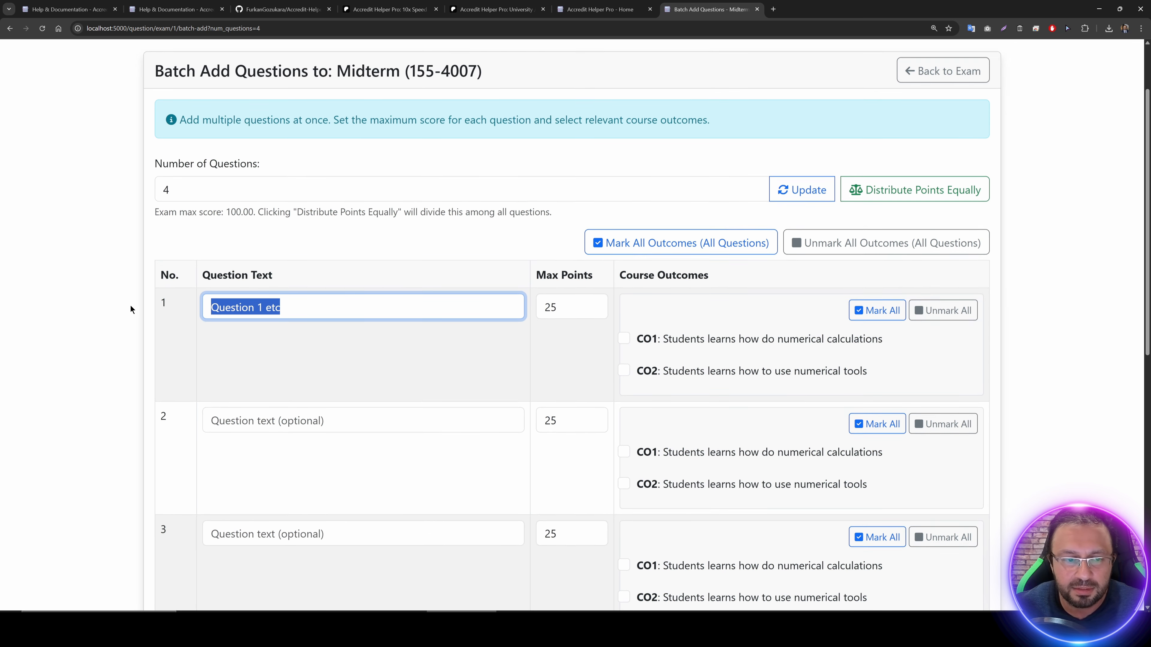
Step: Paste the copied text into question 2 and change it to "Question 2 etc"
{"action": "left_click", "coordinate": [247, 421]}
{"action": "key", "text": "ctrl+v"}
{"action": "key", "text": "Left"}
{"action": "key", "text": "Left"}
{"action": "key", "text": "Left"}
{"action": "key", "text": "Left"}
{"action": "key", "text": "BackSpace"}
{"action": "type", "text": "2"}
{"action": "scroll", "coordinate": [274, 494], "scroll_direction": "down", "scroll_amount": 4}
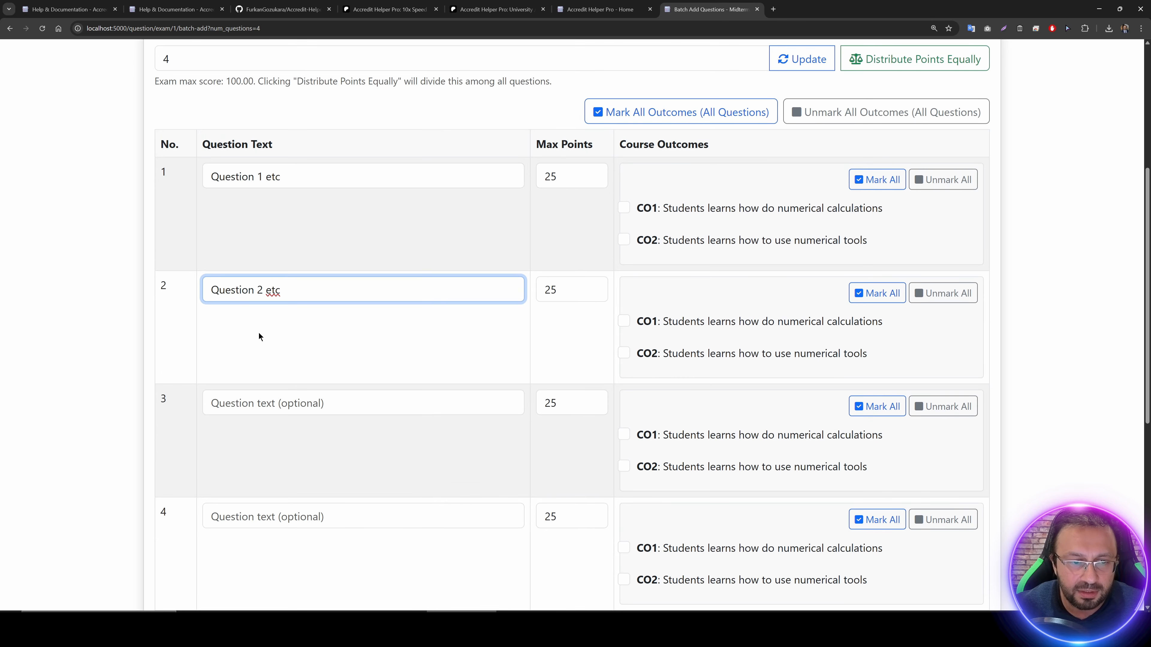
{"action": "left_click_drag", "start_coordinate": [258, 289], "coordinate": [199, 289]}
{"action": "left_click", "coordinate": [247, 286]}
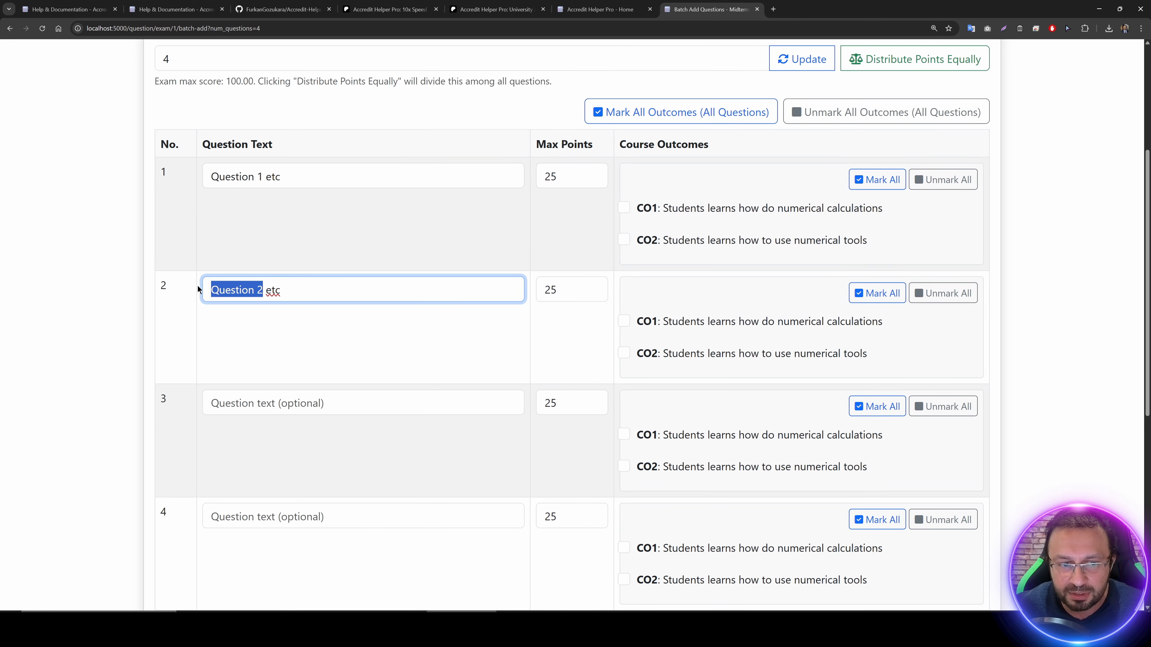
Step: Fill in the last two questions from the copied text as "Question 3 etc" and "Question 4 etc"
{"action": "left_click", "coordinate": [245, 399]}
{"action": "key", "text": "ctrl+v"}
{"action": "double_click", "coordinate": [258, 403]}
{"action": "type", "text": "3"}
{"action": "left_click", "coordinate": [266, 517]}
{"action": "key", "text": "ctrl+v"}
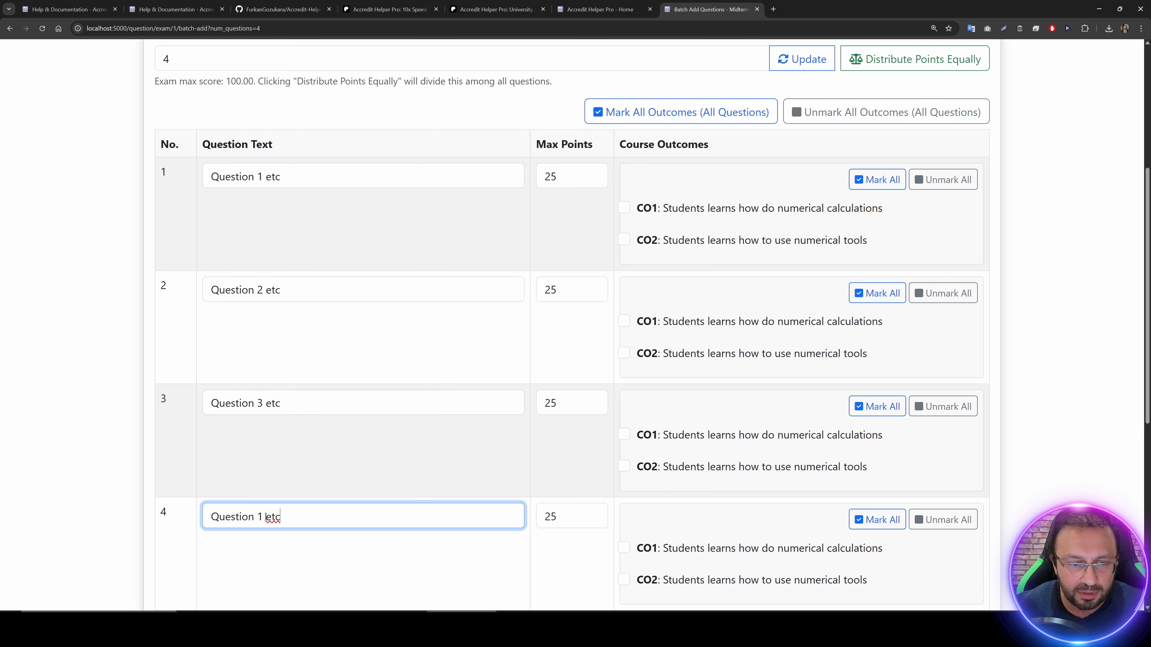
{"action": "double_click", "coordinate": [261, 516]}
{"action": "type", "text": "4"}
Step: Associate question 1 with CO1, question 2 with CO2, question 3 with both CO1 and CO2, and question 4 with CO2
{"action": "scroll", "coordinate": [557, 452], "scroll_direction": "up", "scroll_amount": 1}
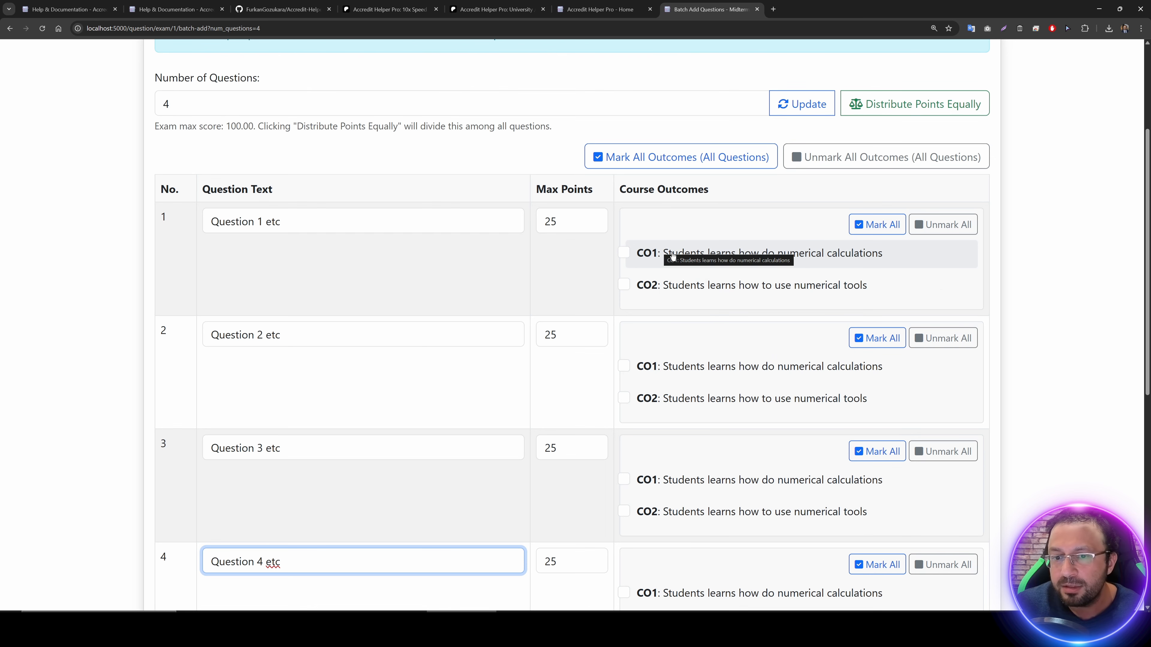
{"action": "scroll", "coordinate": [721, 349], "scroll_direction": "up", "scroll_amount": 1}
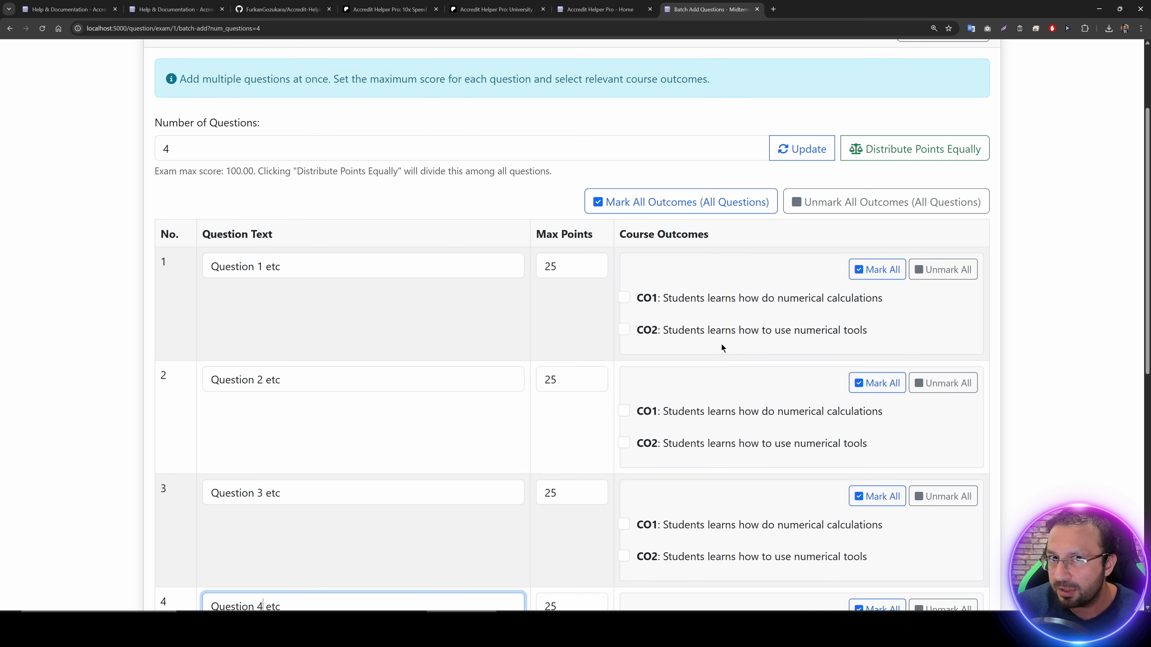
{"action": "left_click", "coordinate": [690, 298]}
{"action": "left_click", "coordinate": [663, 348]}
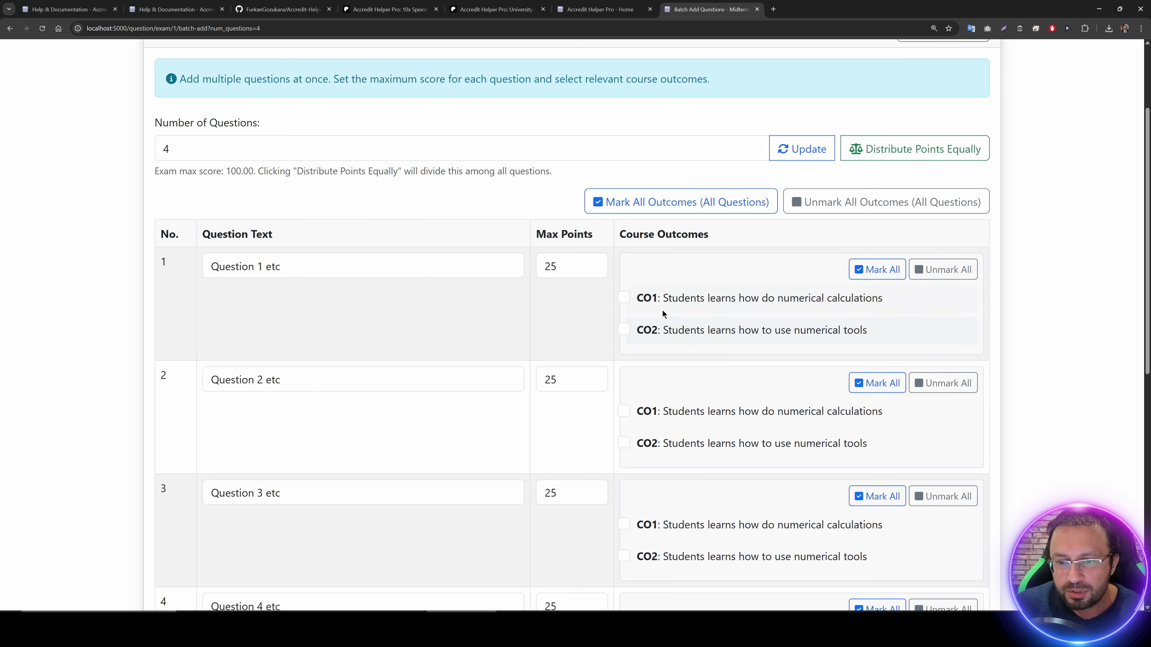
{"action": "left_click", "coordinate": [664, 309]}
{"action": "scroll", "coordinate": [698, 375], "scroll_direction": "down", "scroll_amount": 2}
{"action": "left_click", "coordinate": [623, 308]}
{"action": "scroll", "coordinate": [693, 378], "scroll_direction": "down", "scroll_amount": 2}
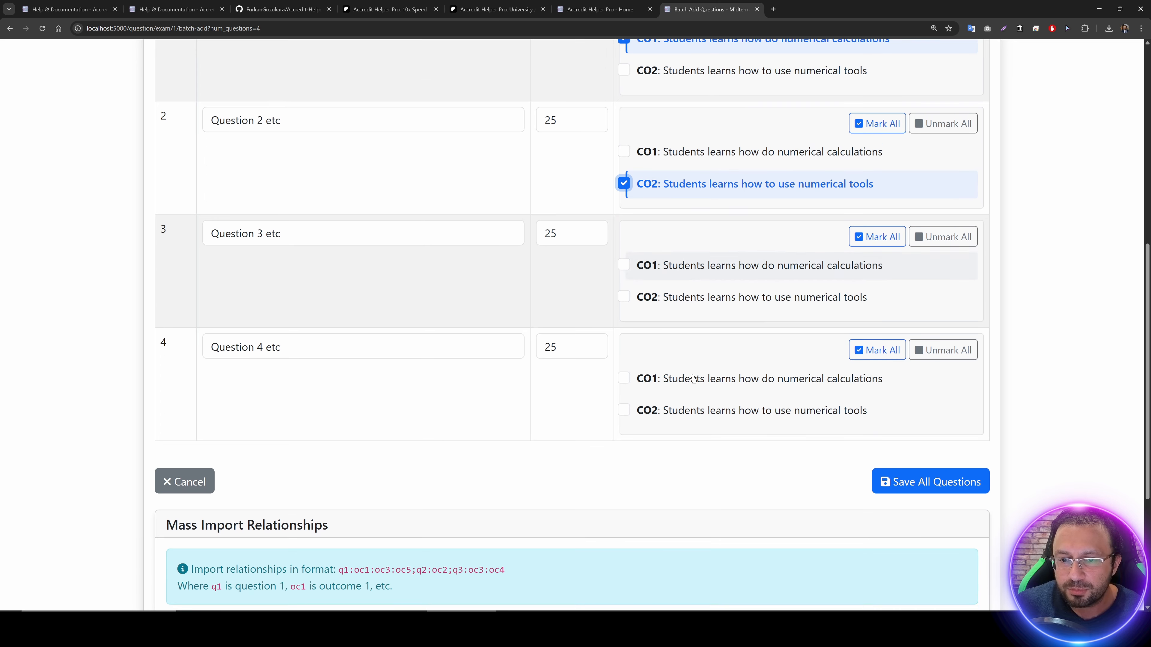
{"action": "left_click", "coordinate": [663, 254]}
{"action": "left_click", "coordinate": [663, 286]}
{"action": "left_click", "coordinate": [662, 400]}
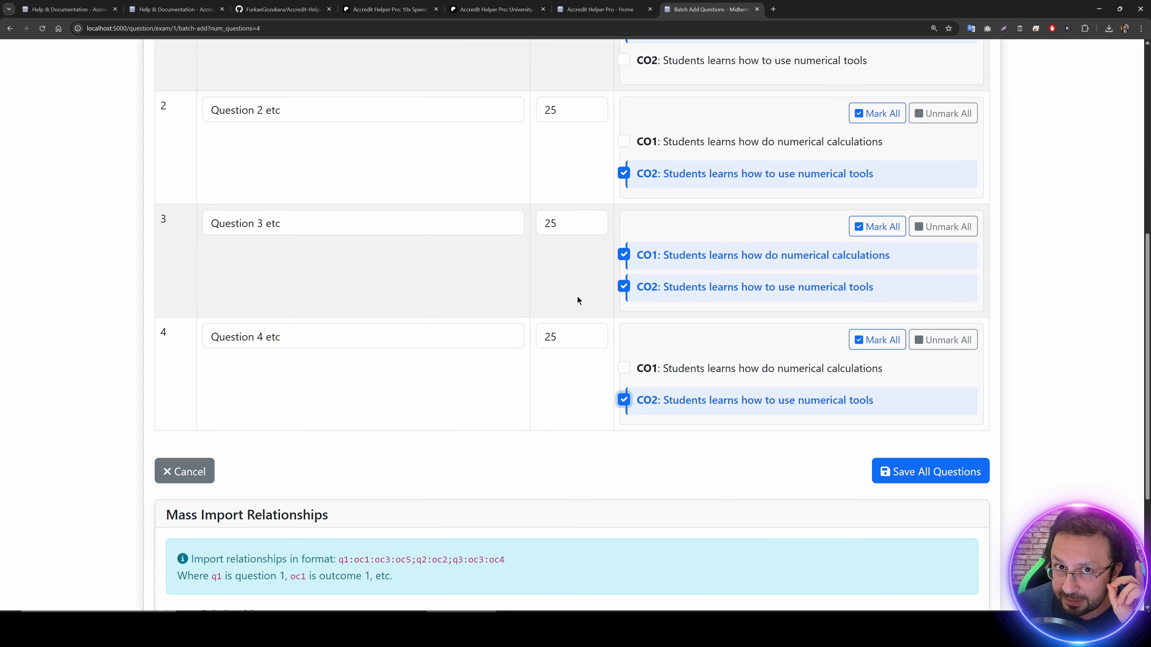
Step: Check the mass import area for question–outcome relationships and save all the batch questions to the Midterm
{"action": "scroll", "coordinate": [578, 300], "scroll_direction": "down", "scroll_amount": 4}
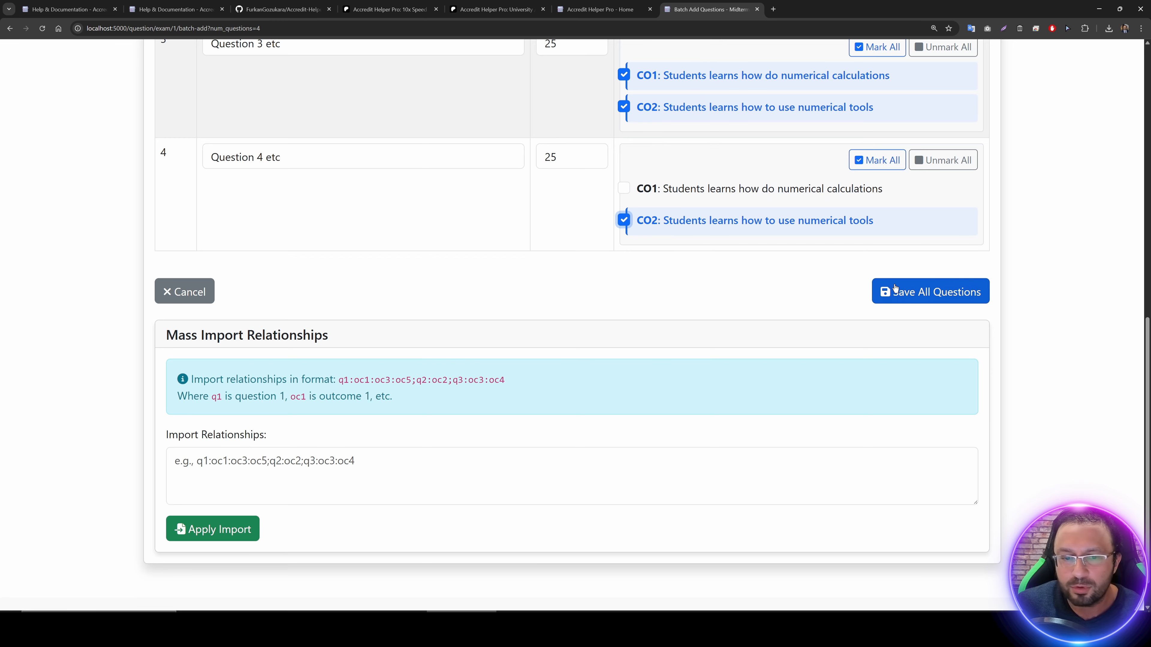
{"action": "left_click", "coordinate": [254, 464]}
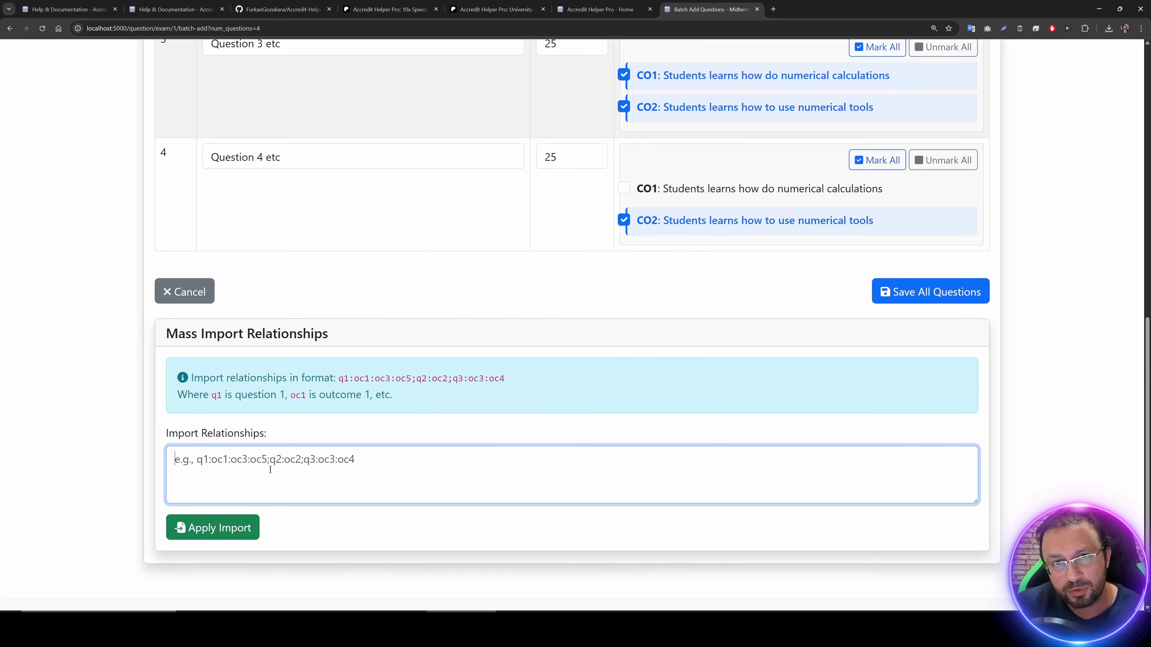
{"action": "left_click", "coordinate": [899, 291]}
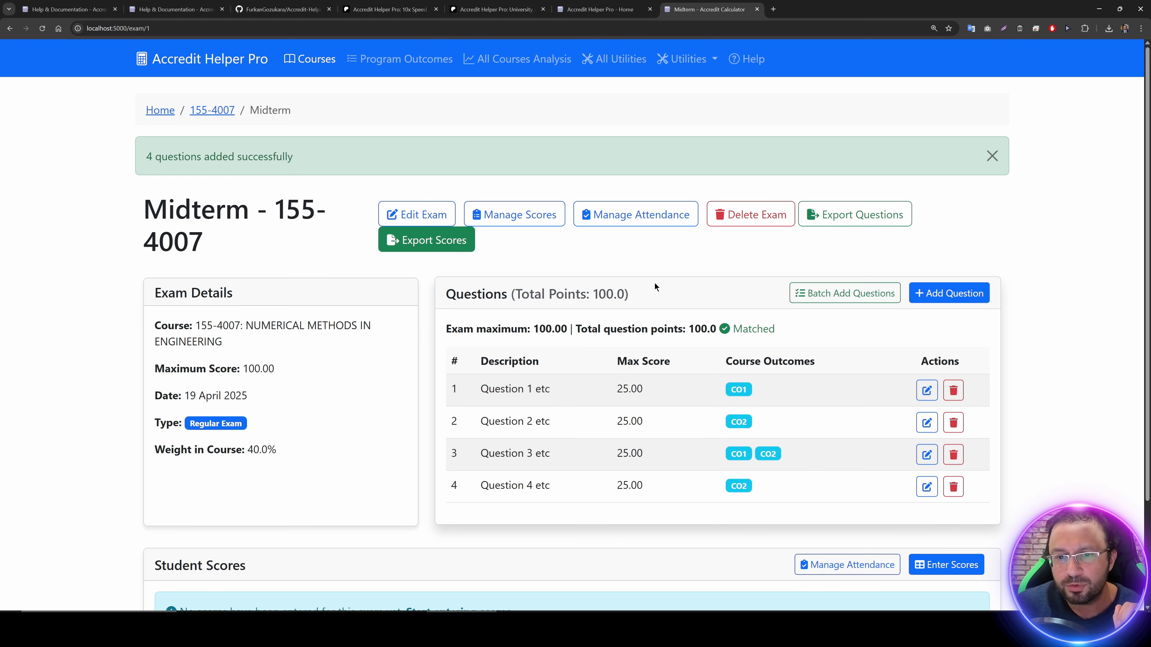
Step: Examine question 1's edit form, and the batch question form down to its relationship import area
{"action": "left_click", "coordinate": [926, 390]}
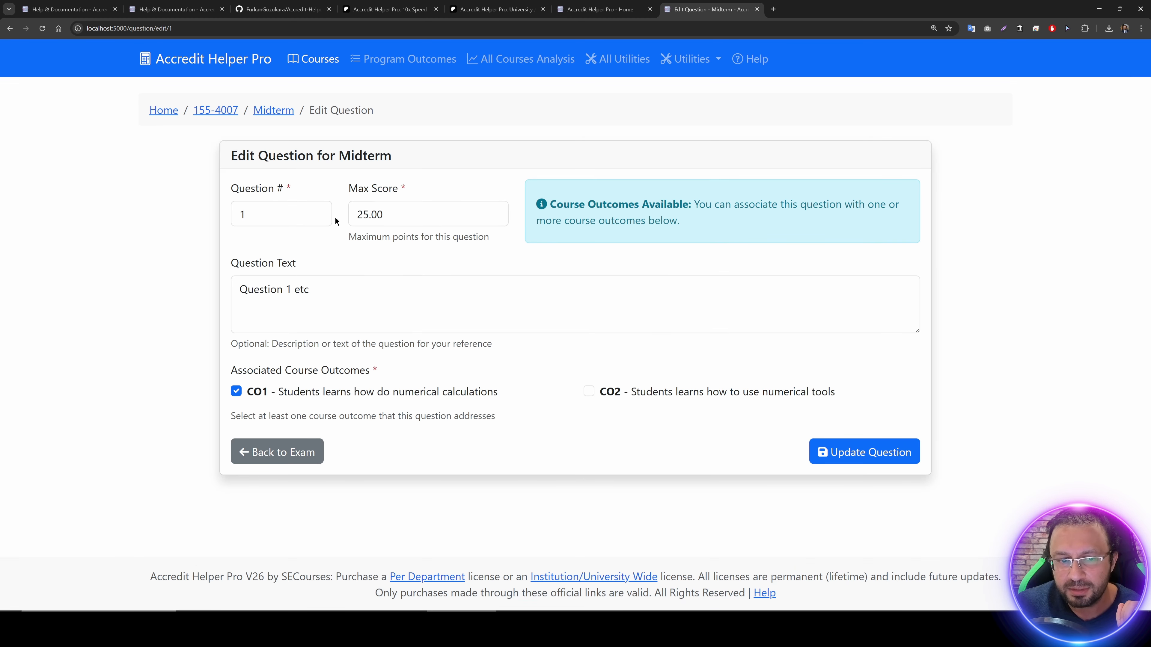
{"action": "key", "text": "alt+Left"}
{"action": "left_click", "coordinate": [805, 255]}
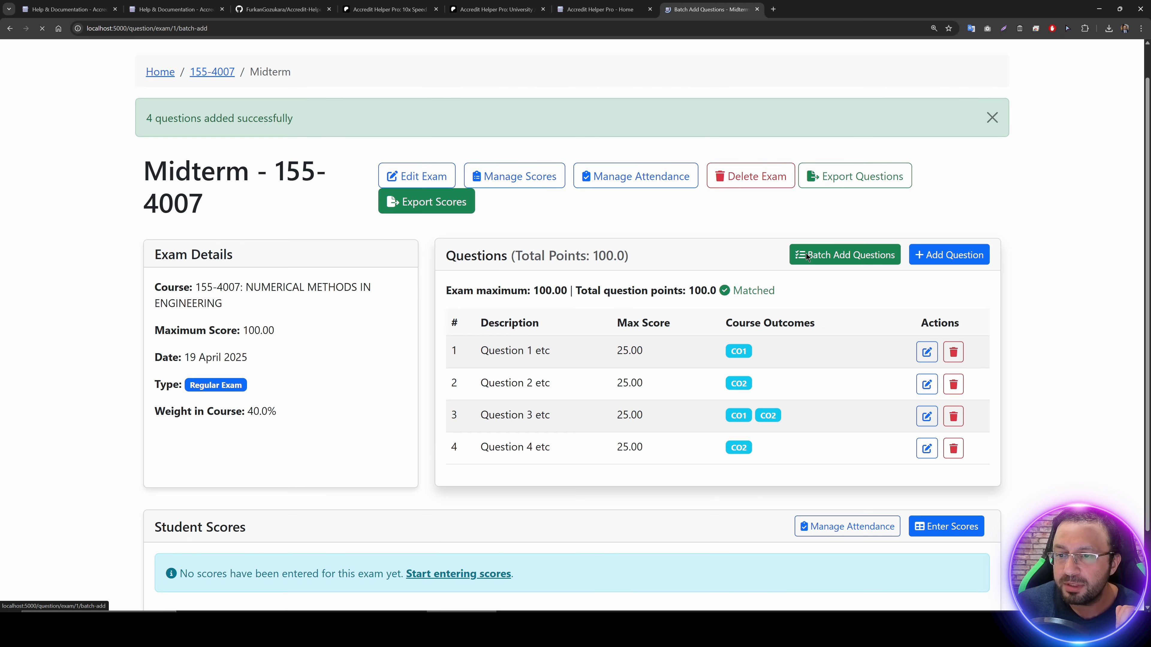
{"action": "scroll", "coordinate": [445, 347], "scroll_direction": "down", "scroll_amount": 1}
{"action": "scroll", "coordinate": [462, 353], "scroll_direction": "down", "scroll_amount": 20}
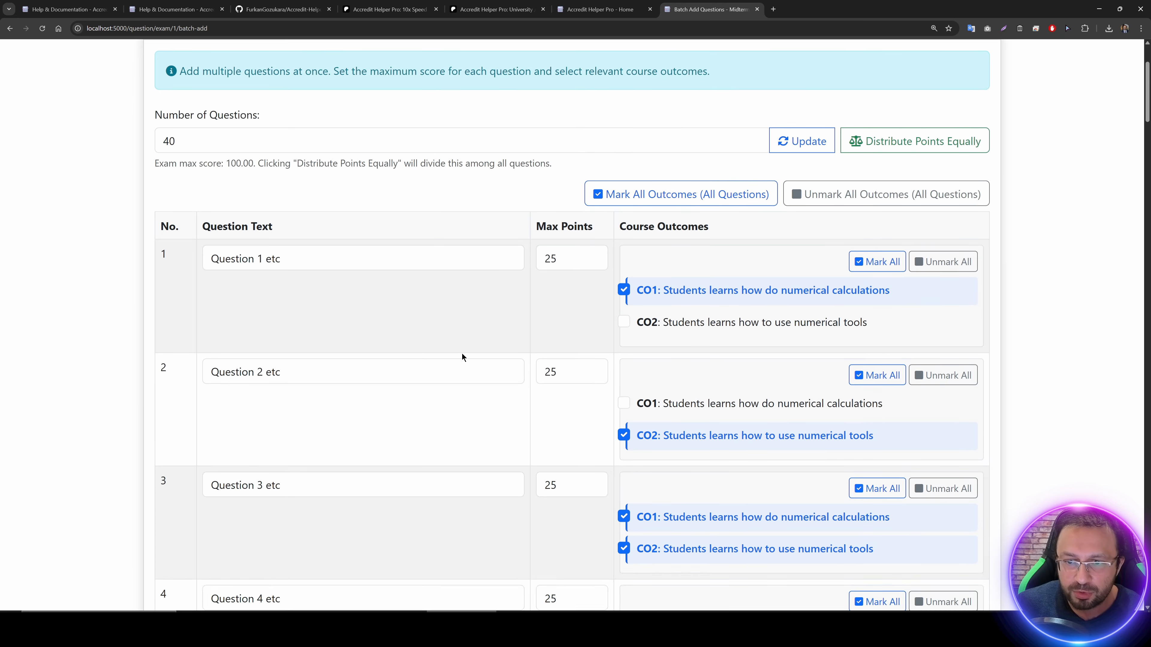
{"action": "scroll", "coordinate": [484, 400], "scroll_direction": "down", "scroll_amount": 20}
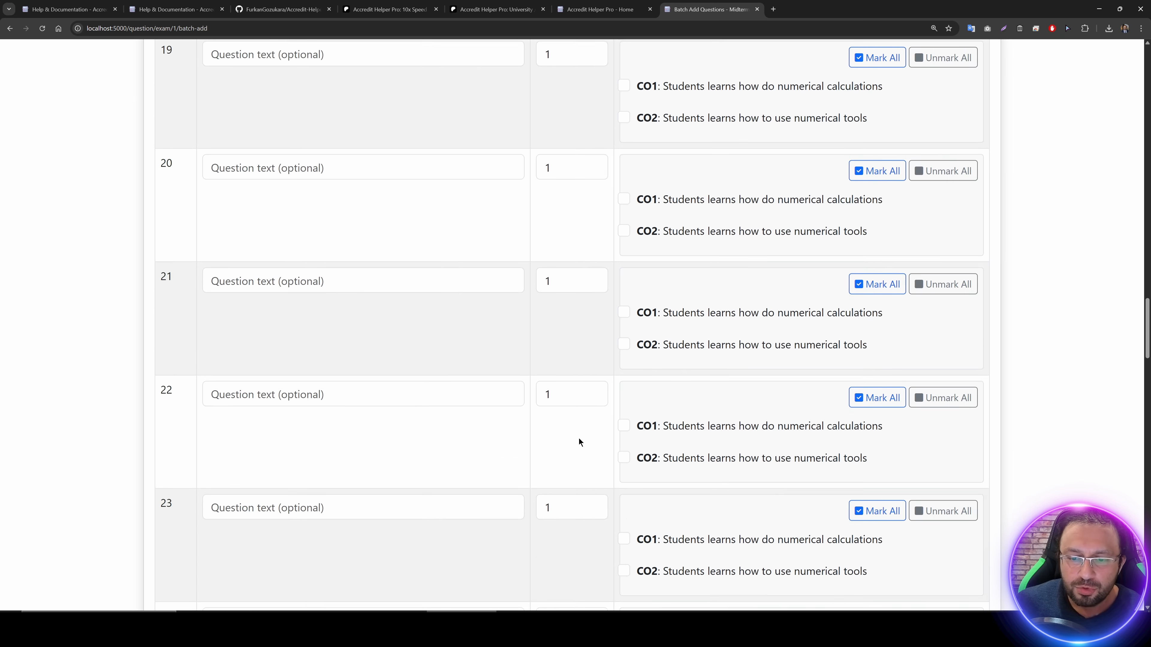
{"action": "scroll", "coordinate": [375, 357], "scroll_direction": "down", "scroll_amount": 9}
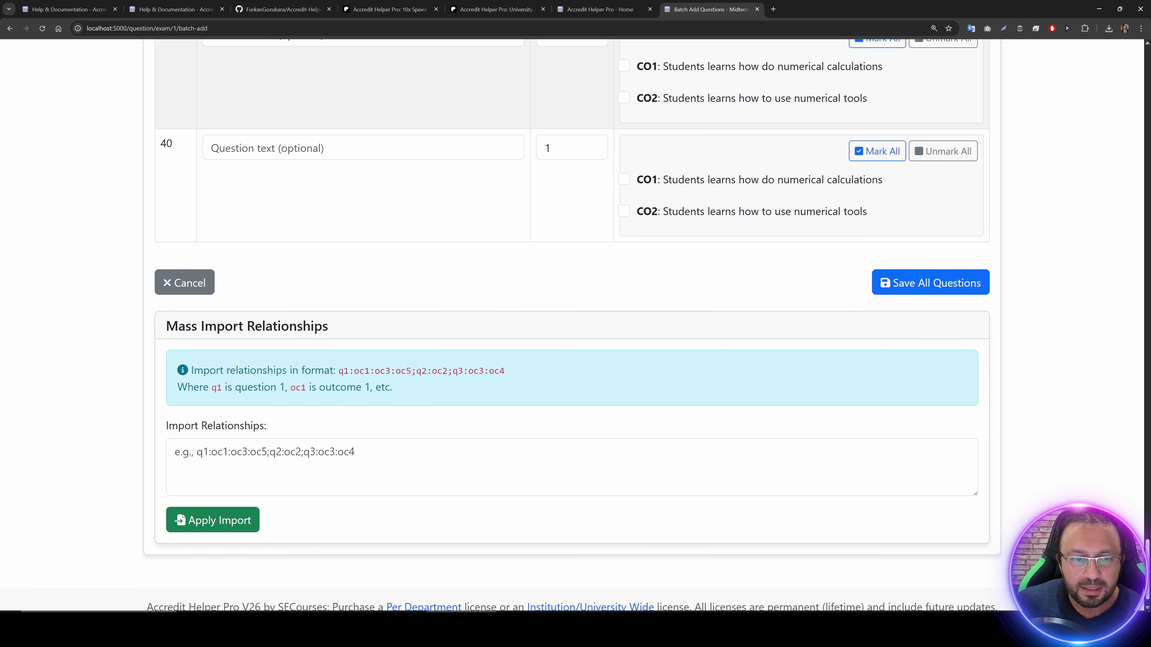
{"action": "left_click", "coordinate": [352, 449]}
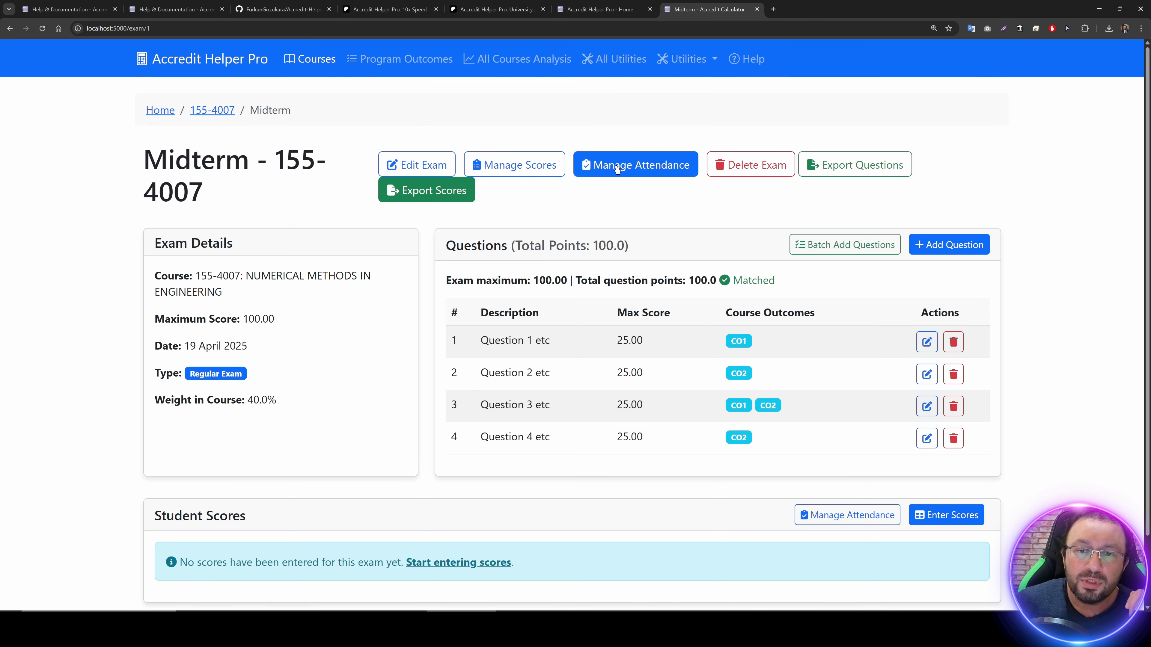
Step: Open the Midterm's attendance list and mark every student as not attended
{"action": "left_click", "coordinate": [617, 163]}
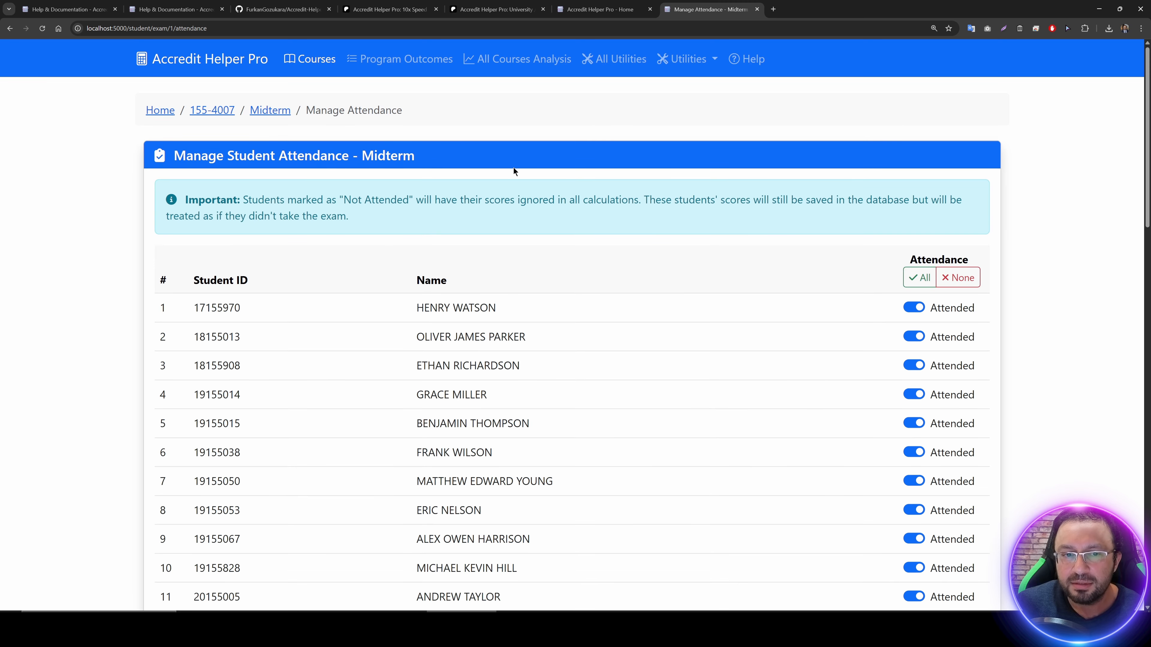
{"action": "scroll", "coordinate": [591, 313], "scroll_direction": "down", "scroll_amount": 5}
{"action": "scroll", "coordinate": [804, 318], "scroll_direction": "up", "scroll_amount": 5}
{"action": "left_click", "coordinate": [937, 189]}
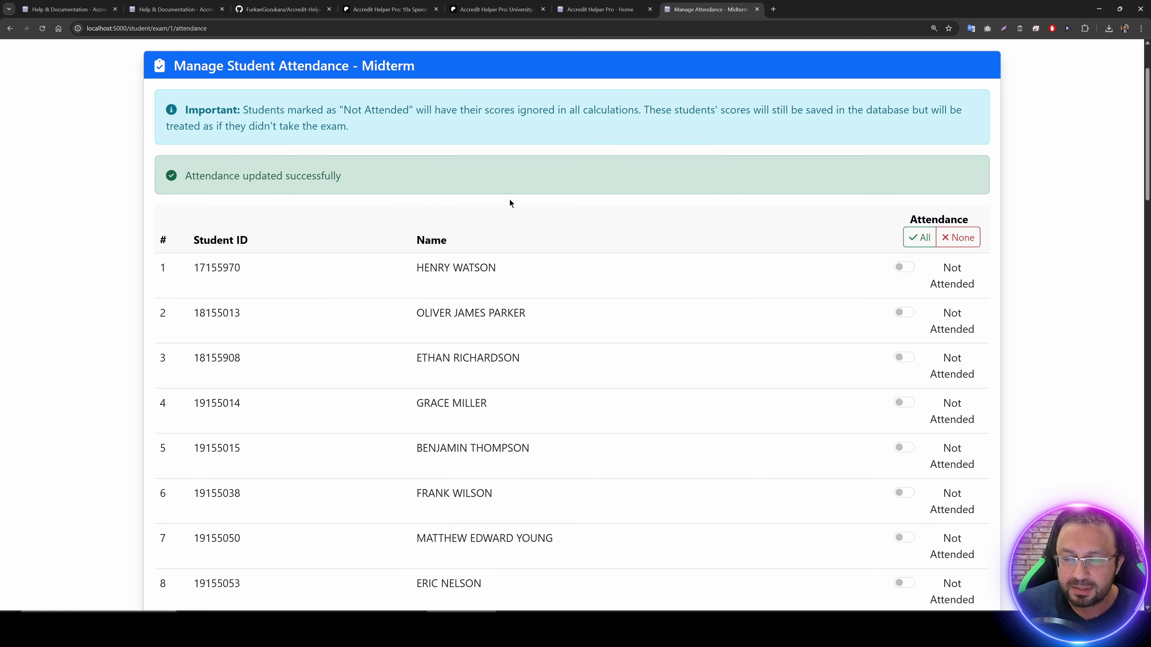
Step: Mark every student as attended in the Midterm attendance list and return to the Midterm exam page
{"action": "left_click", "coordinate": [919, 237]}
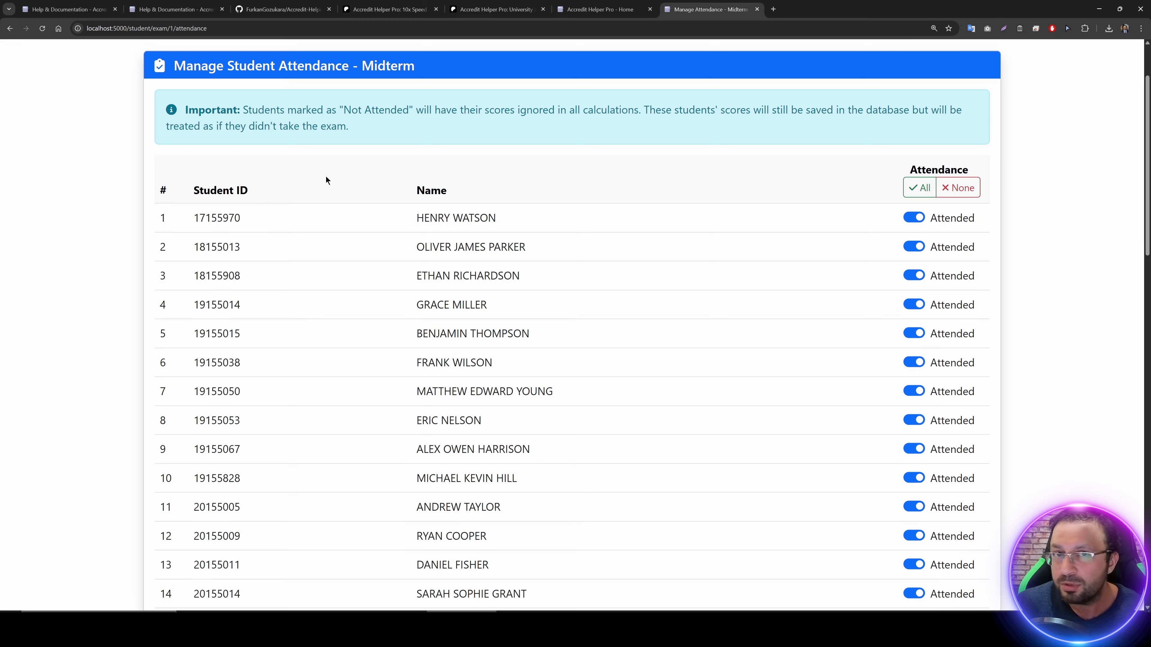
{"action": "scroll", "coordinate": [362, 172], "scroll_direction": "up", "scroll_amount": 3}
{"action": "left_click", "coordinate": [341, 110]}
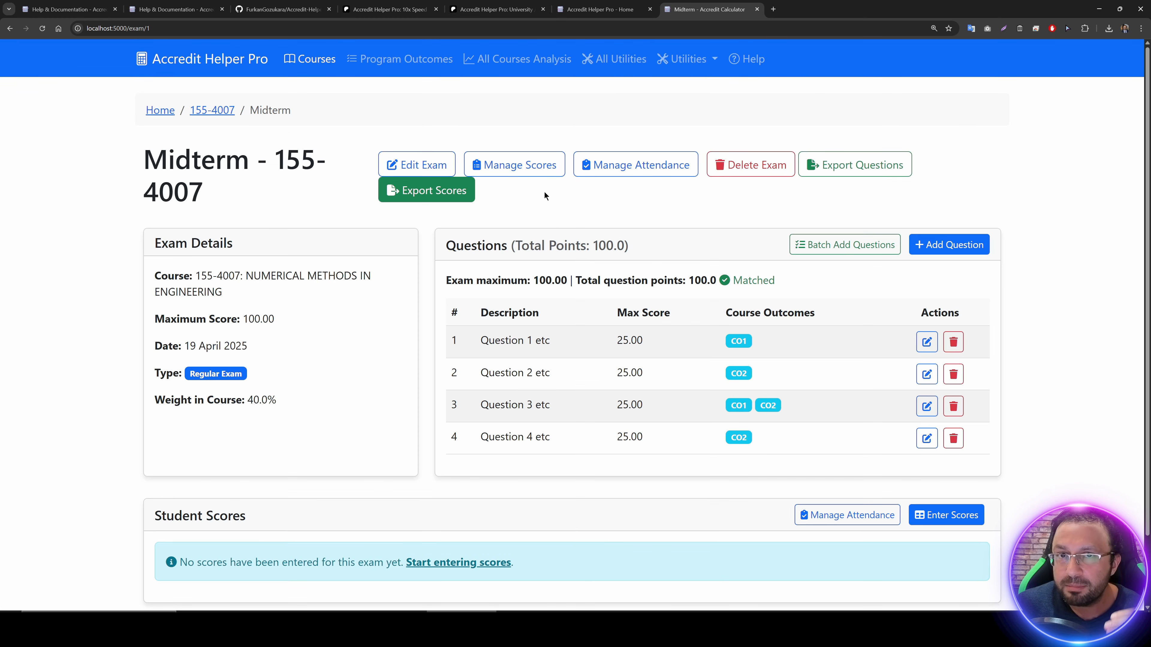
Step: Open the Midterm's score entry page and examine the student rows down to the score import area
{"action": "left_click", "coordinate": [515, 164]}
{"action": "scroll", "coordinate": [502, 304], "scroll_direction": "down", "scroll_amount": 18}
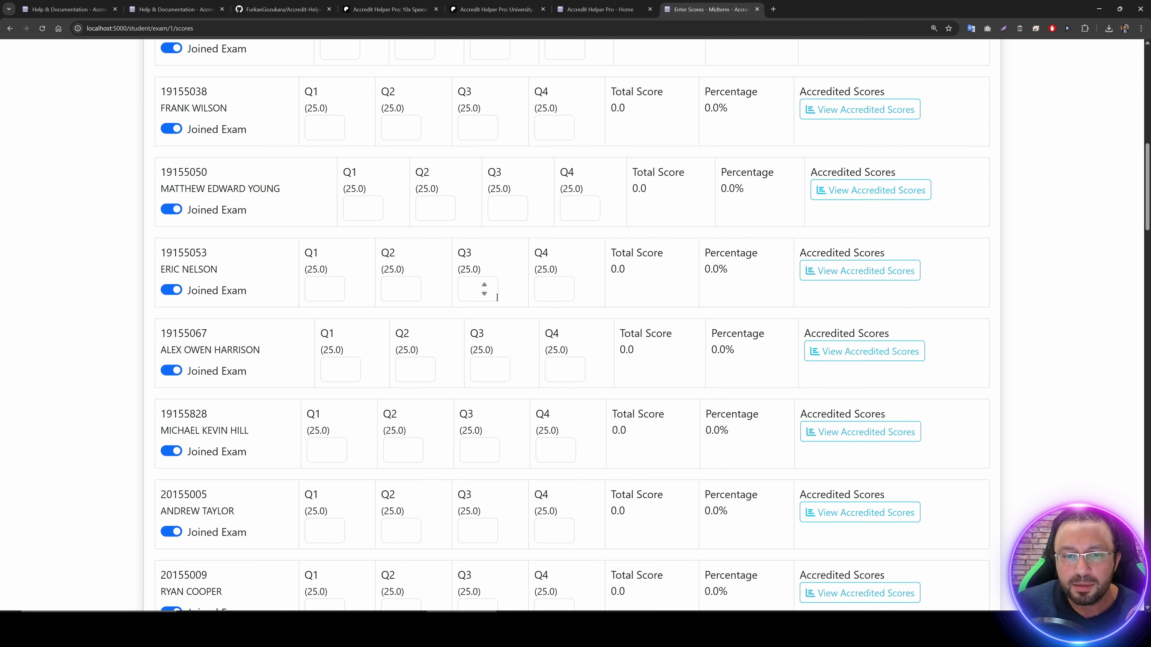
{"action": "scroll", "coordinate": [502, 303], "scroll_direction": "down", "scroll_amount": 20}
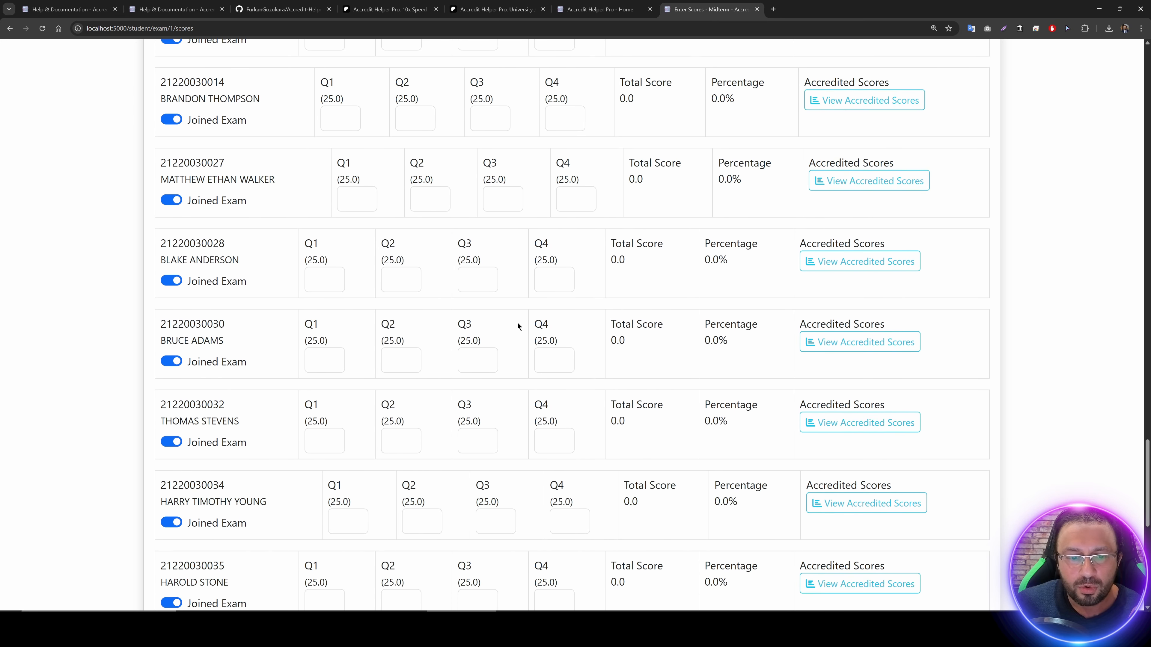
{"action": "scroll", "coordinate": [518, 329], "scroll_direction": "up", "scroll_amount": 1}
{"action": "left_click", "coordinate": [399, 273]}
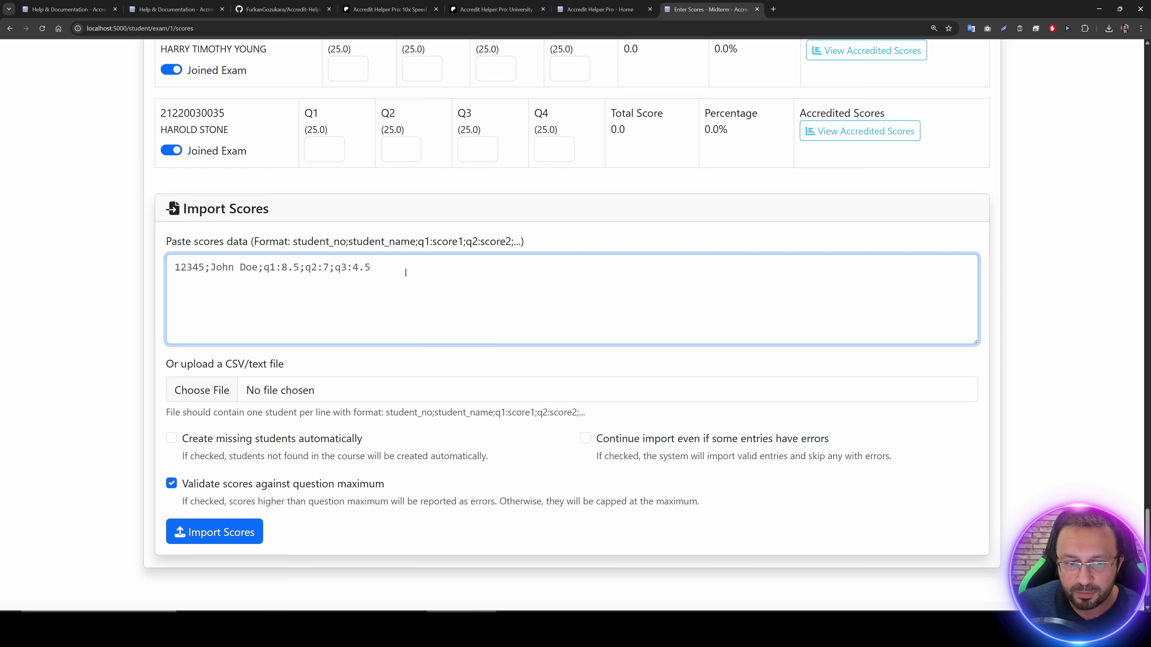
{"action": "left_click_drag", "start_coordinate": [1146, 525], "coordinate": [1101, 65]}
{"action": "scroll", "coordinate": [545, 284], "scroll_direction": "down", "scroll_amount": 2}
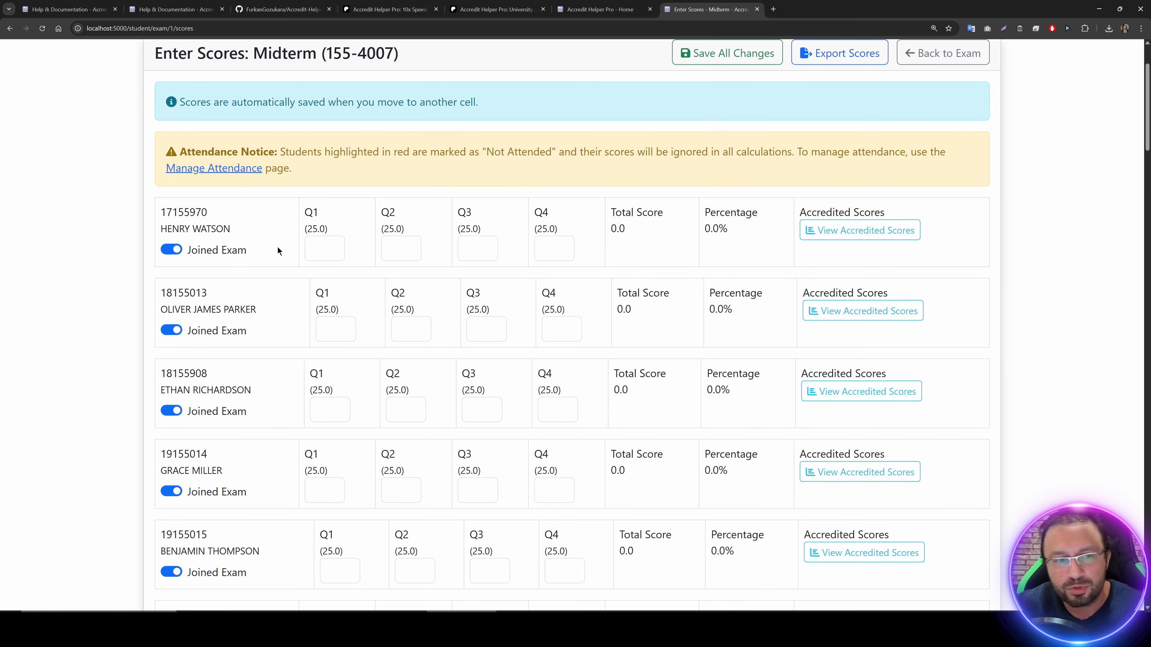
Step: Mark the first listed student as not having joined the Midterm
{"action": "left_click_drag", "start_coordinate": [223, 230], "coordinate": [178, 235]}
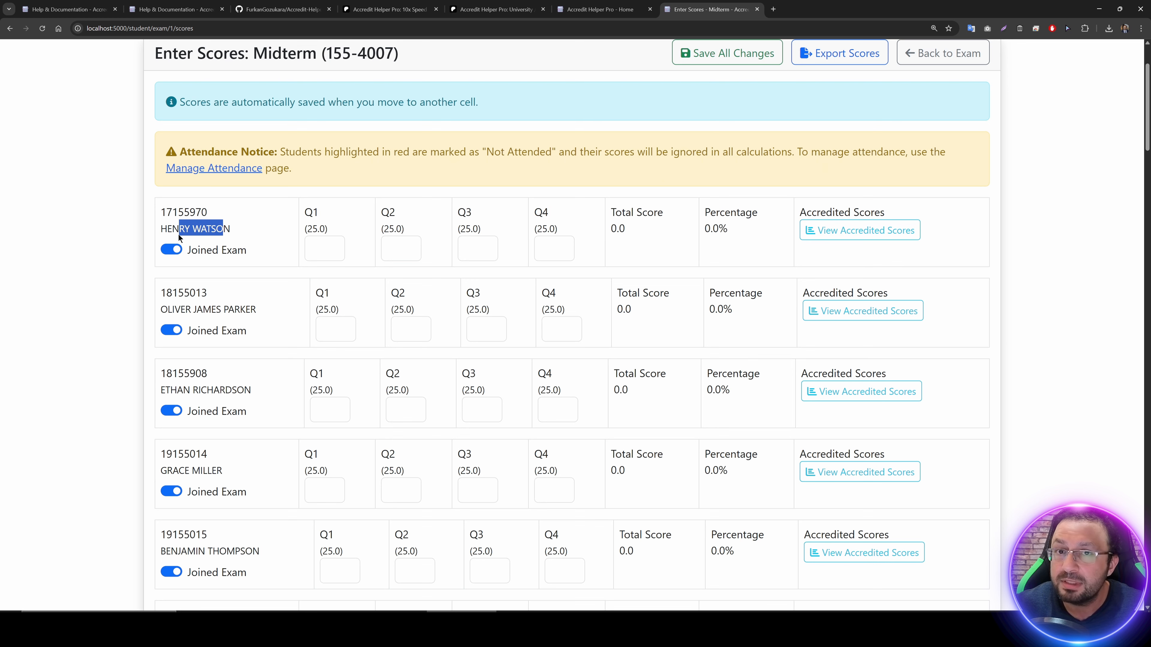
{"action": "left_click", "coordinate": [175, 251]}
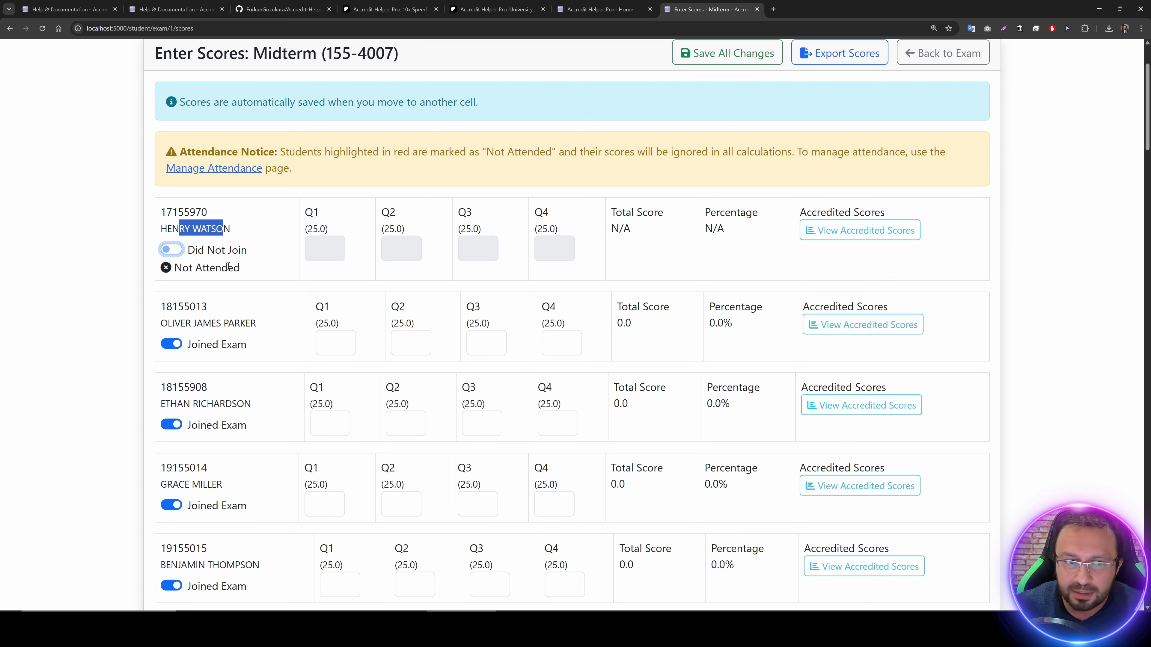
{"action": "scroll", "coordinate": [229, 267], "scroll_direction": "down", "scroll_amount": 2}
{"action": "left_click_drag", "start_coordinate": [203, 235], "coordinate": [199, 236]}
Step: Enter the second listed student's Midterm scores: Q1 15.6, Q2 10, Q3 25 and Q4 10.3
{"action": "left_click", "coordinate": [335, 252]}
{"action": "type", "text": "15.6"}
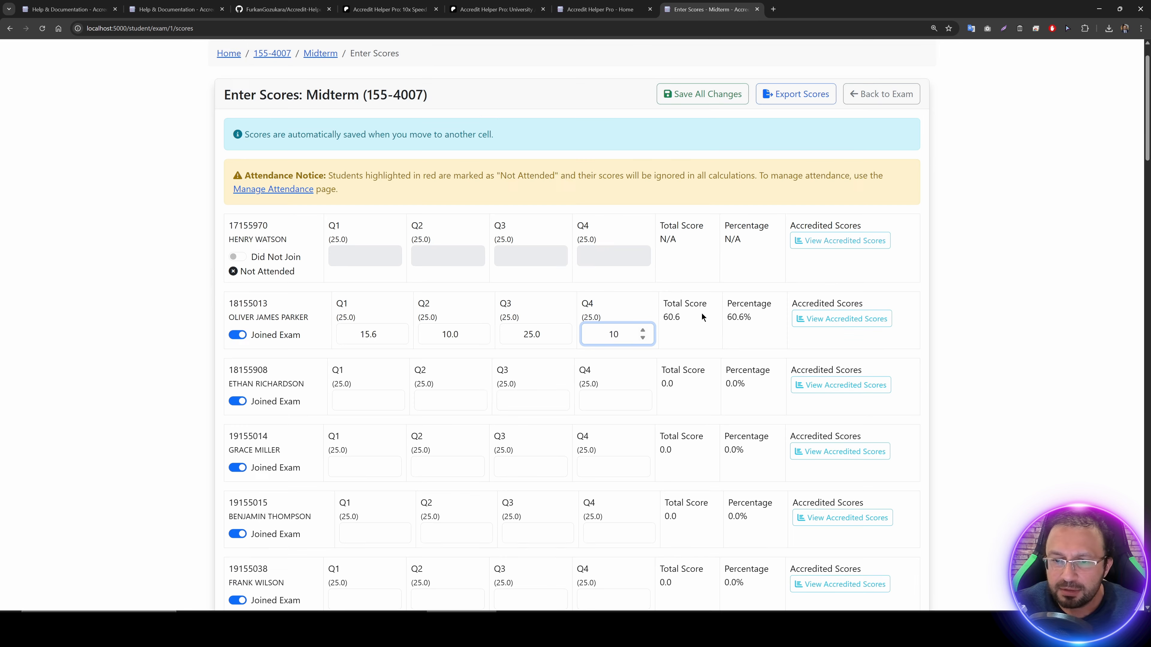
{"action": "left_click", "coordinate": [682, 317]}
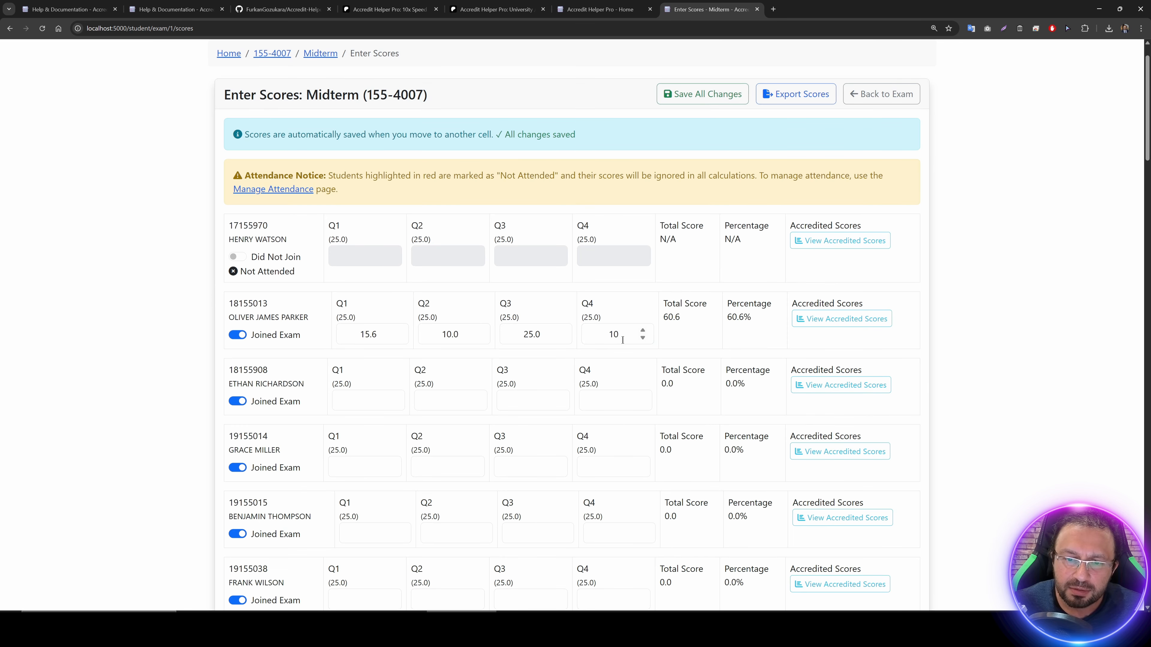
{"action": "left_click", "coordinate": [643, 330]}
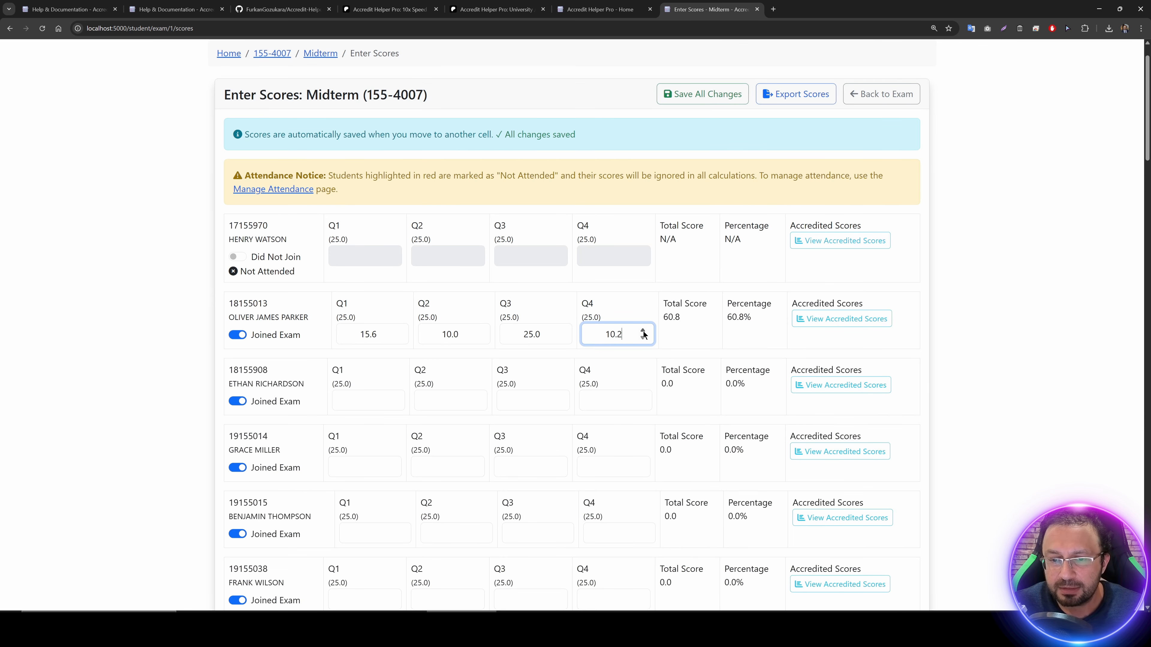
{"action": "left_click", "coordinate": [643, 331]}
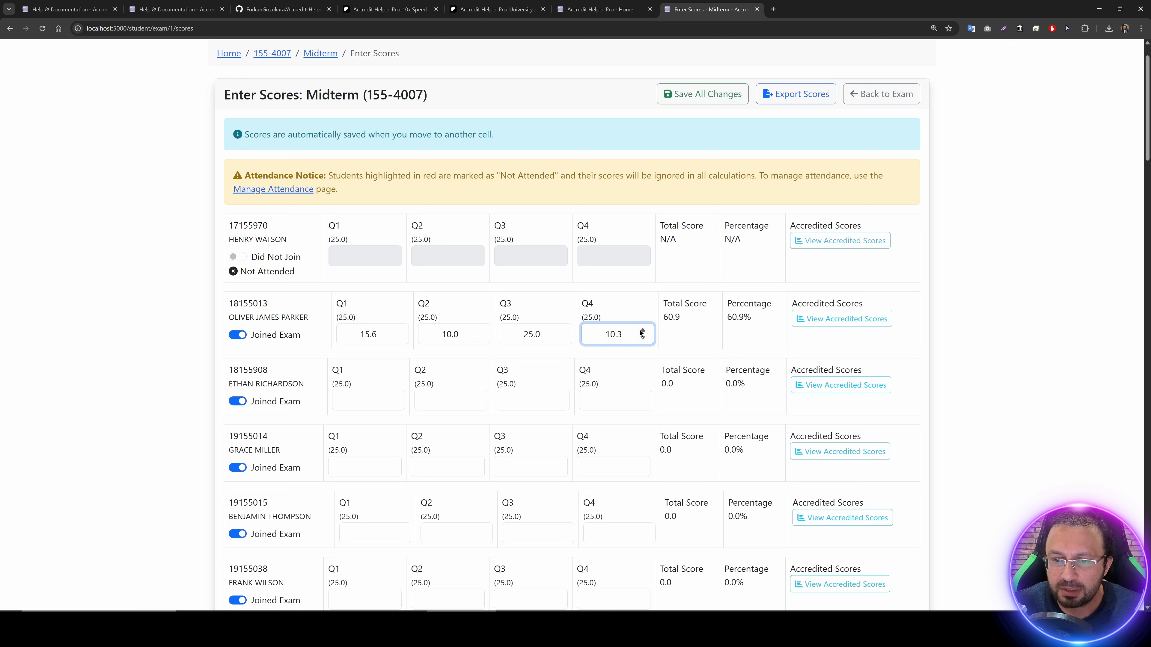
Step: Enter the third listed student's Midterm scores: Q1 20, Q2 25, Q3 25 and Q4 0
{"action": "left_click", "coordinate": [359, 395]}
{"action": "type", "text": "20"}
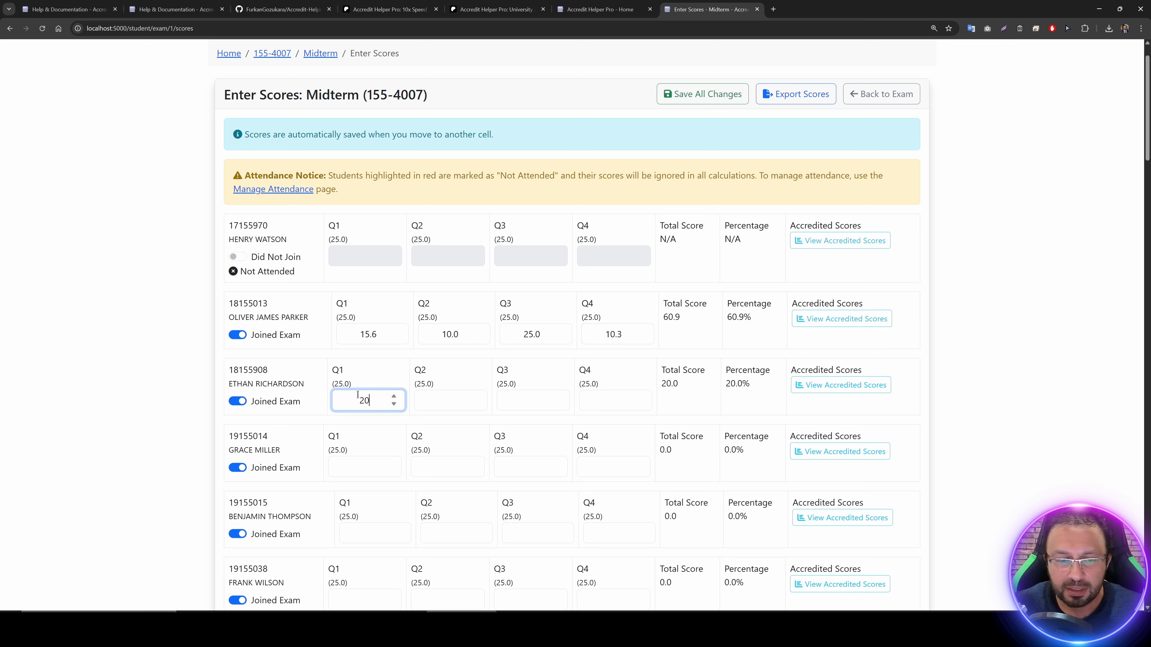
{"action": "left_click", "coordinate": [432, 402]}
{"action": "type", "text": "25"}
{"action": "left_click", "coordinate": [516, 402]}
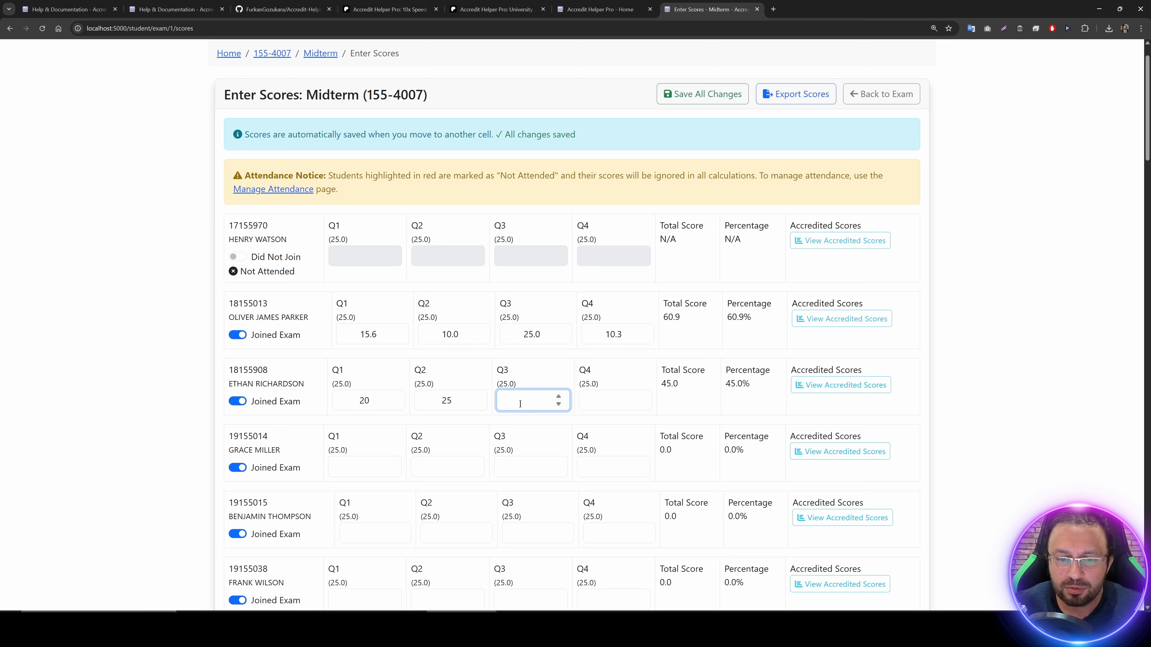
{"action": "type", "text": "25"}
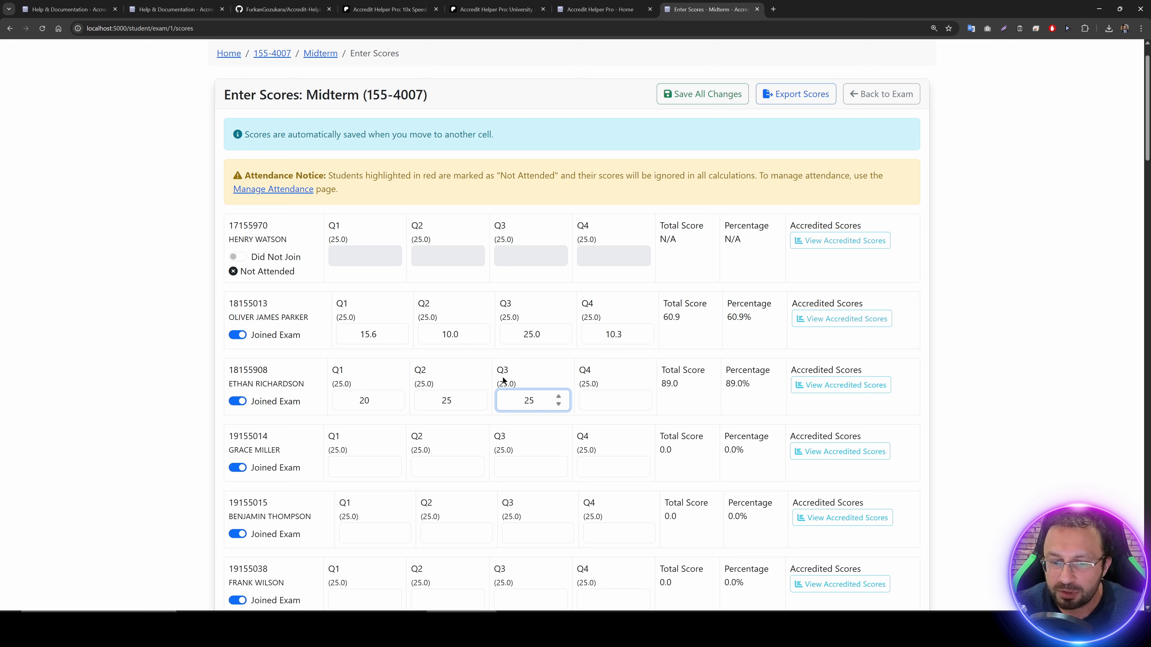
{"action": "left_click", "coordinate": [596, 406]}
{"action": "type", "text": "0"}
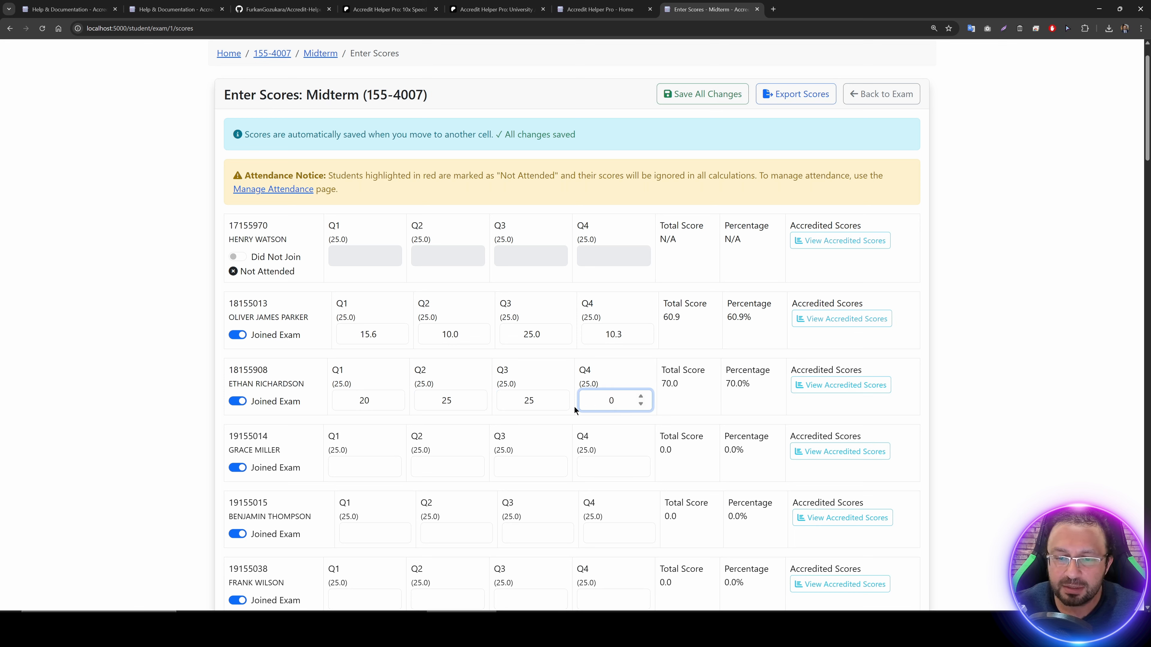
Step: Give the fourth listed student 0 on all four questions and view that student's accredited outcome scores
{"action": "left_click", "coordinate": [527, 470]}
{"action": "left_click", "coordinate": [390, 467]}
{"action": "type", "text": "0"}
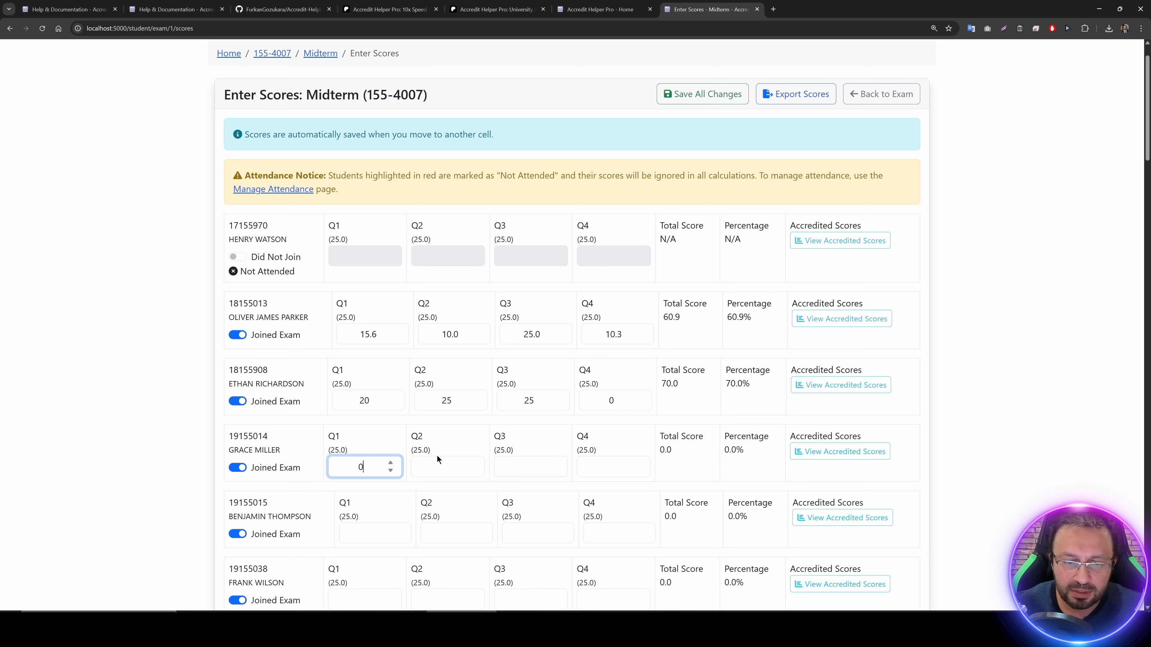
{"action": "key", "text": "Tab"}
{"action": "type", "text": "0"}
{"action": "key", "text": "Tab"}
{"action": "type", "text": "0"}
{"action": "key", "text": "Tab"}
{"action": "type", "text": "0"}
{"action": "scroll", "coordinate": [371, 441], "scroll_direction": "down", "scroll_amount": 2}
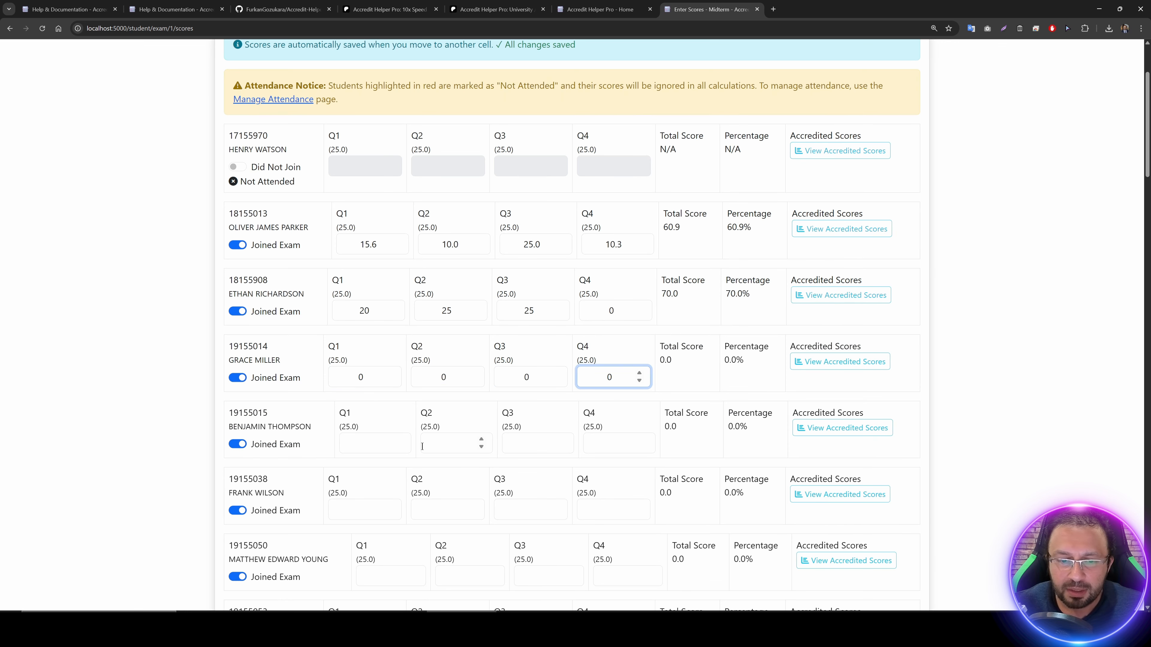
{"action": "left_click", "coordinate": [371, 441]}
{"action": "left_click", "coordinate": [839, 362]}
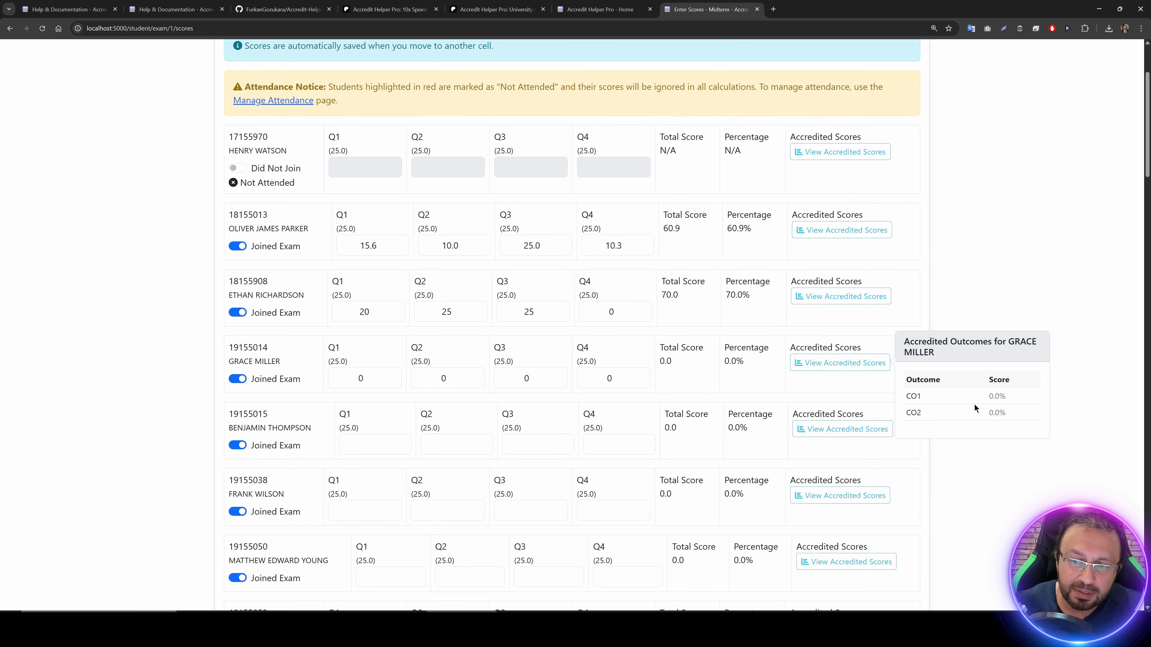
Step: Enter the fifth listed student's Midterm scores: Q1 12, Q2 15, Q3 16 and Q4 25
{"action": "left_click", "coordinate": [376, 443]}
{"action": "type", "text": "12"}
{"action": "left_click", "coordinate": [453, 443]}
{"action": "type", "text": "1"}
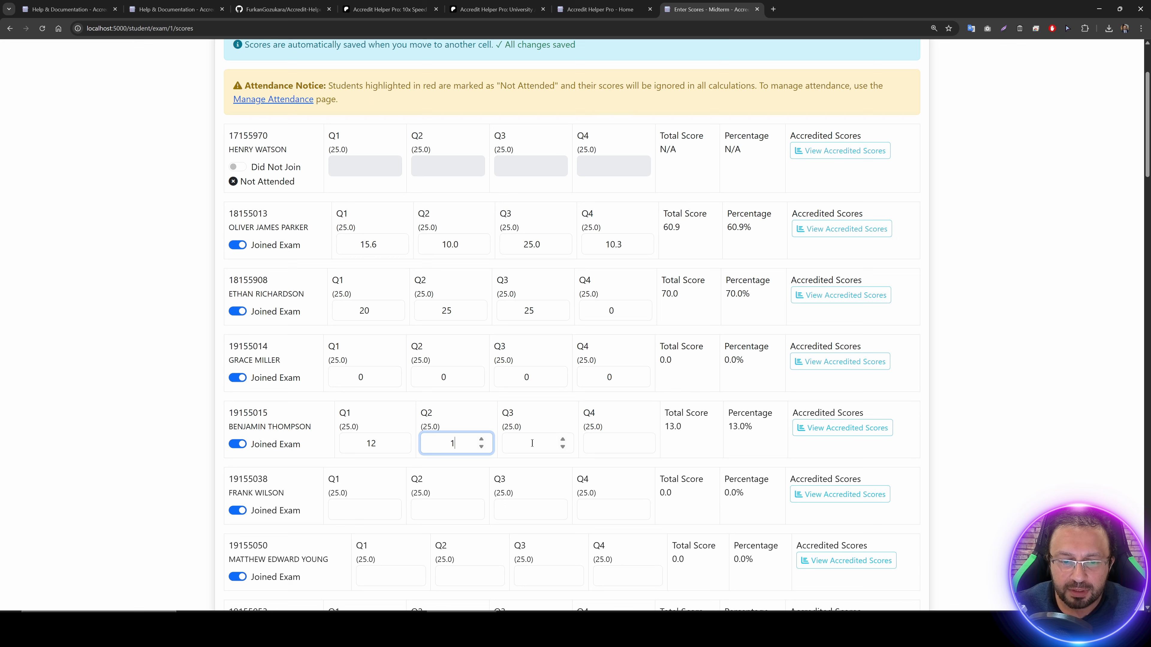
{"action": "type", "text": "5"}
{"action": "left_click", "coordinate": [532, 444]}
{"action": "type", "text": "16"}
{"action": "left_click", "coordinate": [625, 442]}
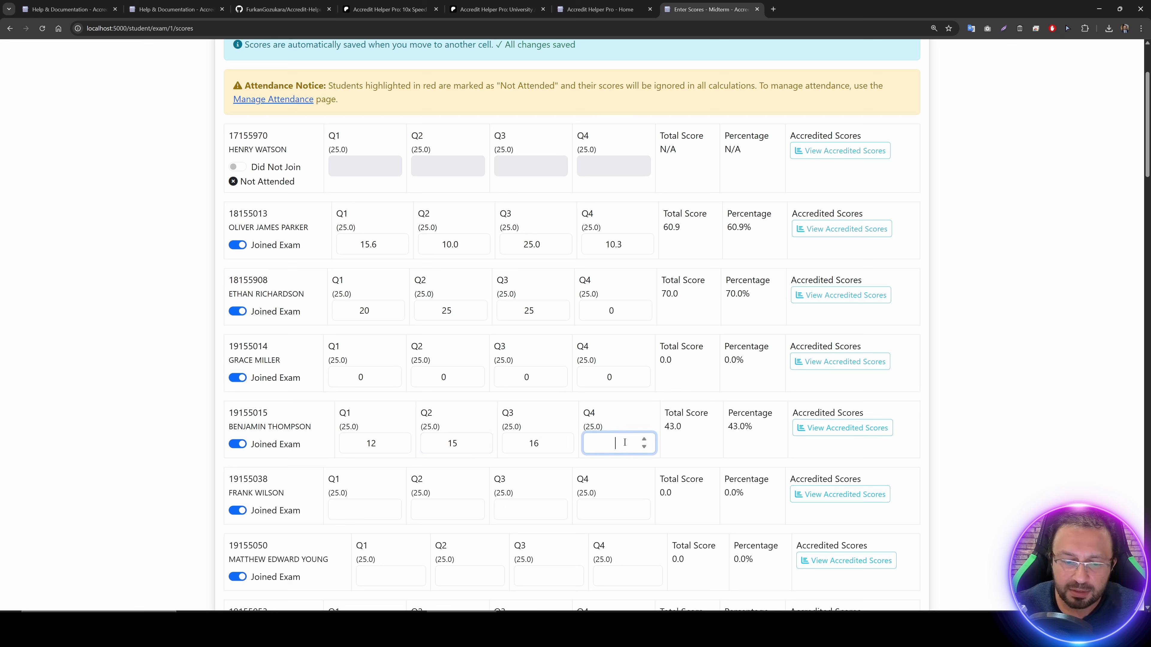
{"action": "type", "text": "25"}
{"action": "left_click", "coordinate": [691, 448]}
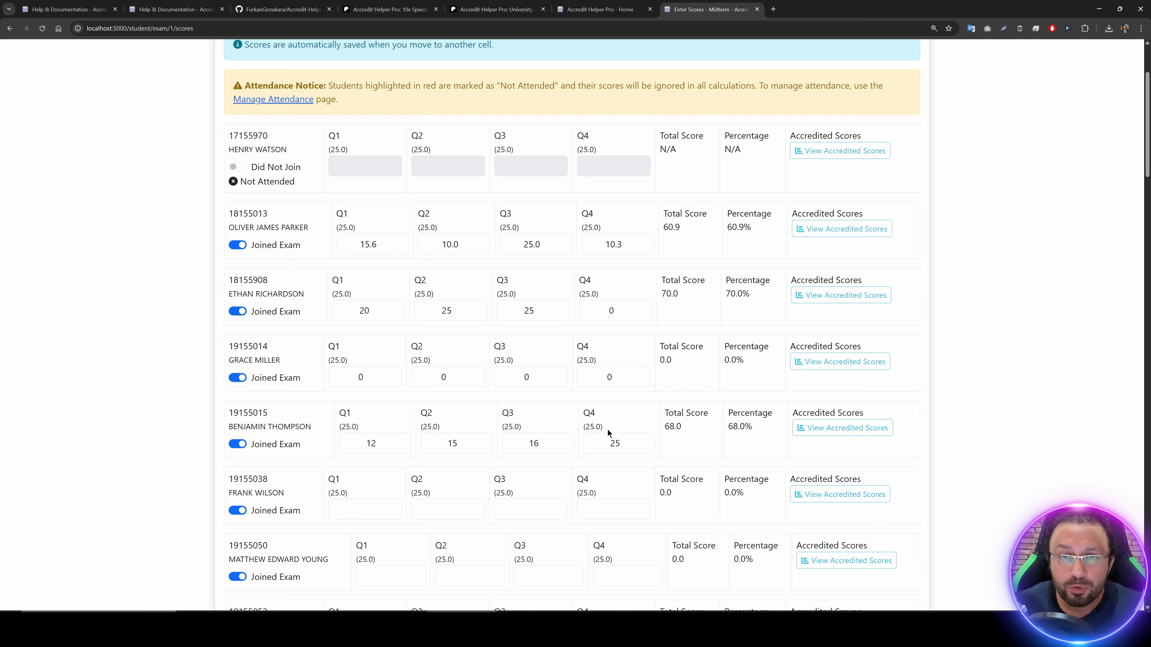
Step: Mark the fifth listed student as not having joined the Midterm
{"action": "scroll", "coordinate": [303, 426], "scroll_direction": "down", "scroll_amount": 2}
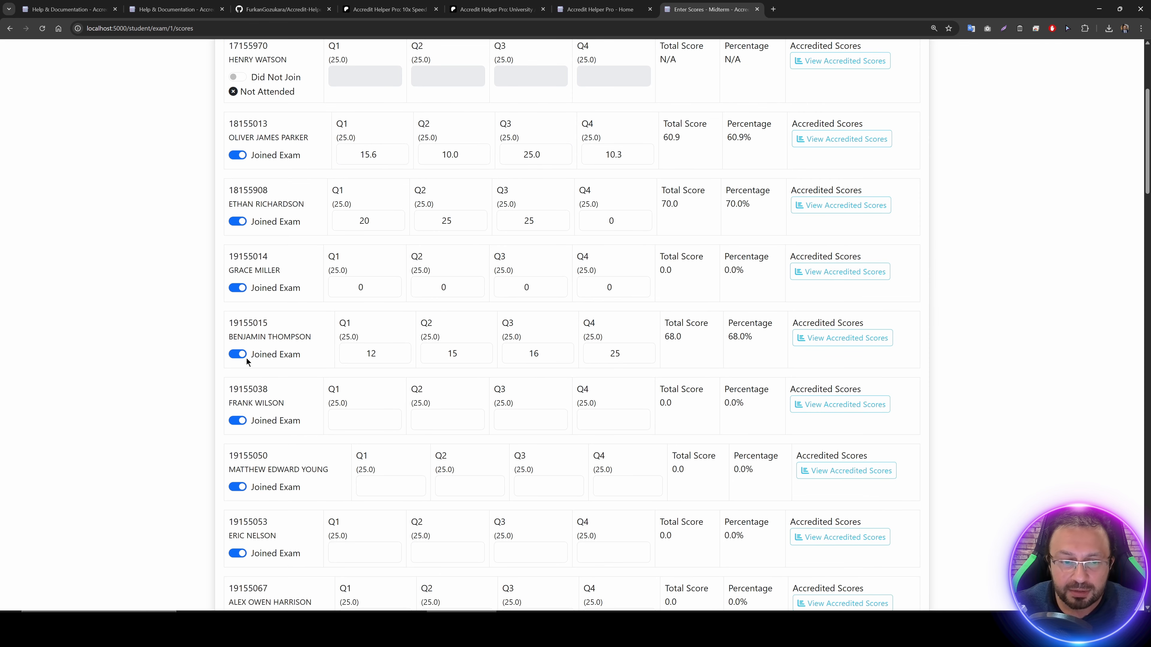
{"action": "left_click", "coordinate": [237, 355]}
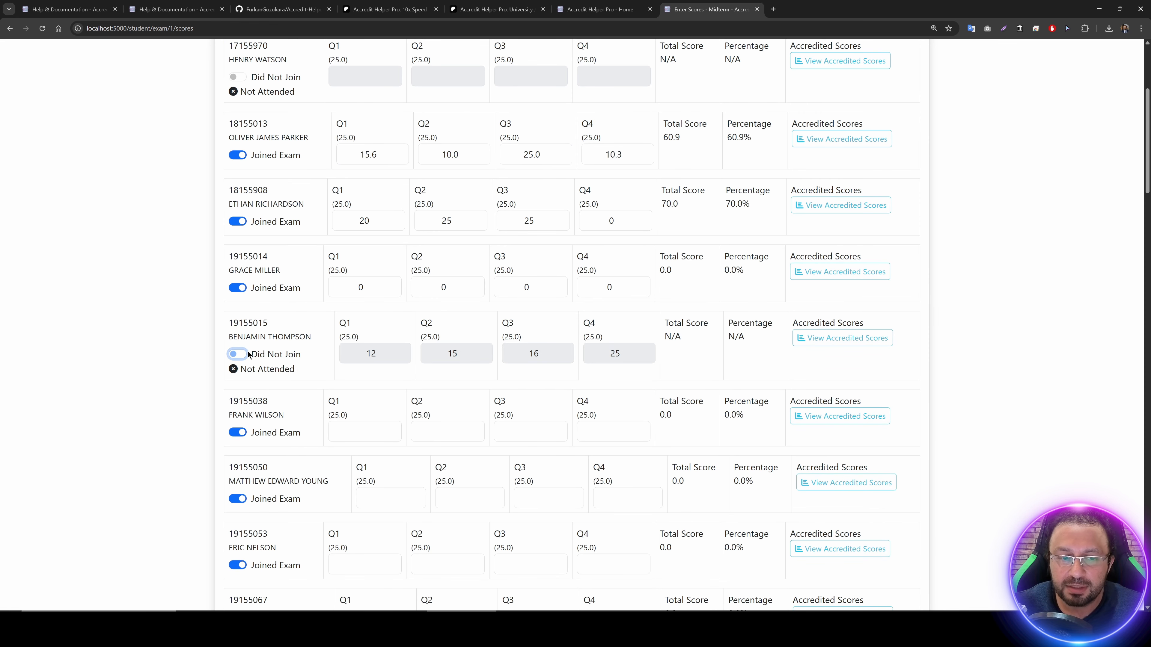
{"action": "scroll", "coordinate": [250, 365], "scroll_direction": "down", "scroll_amount": 2}
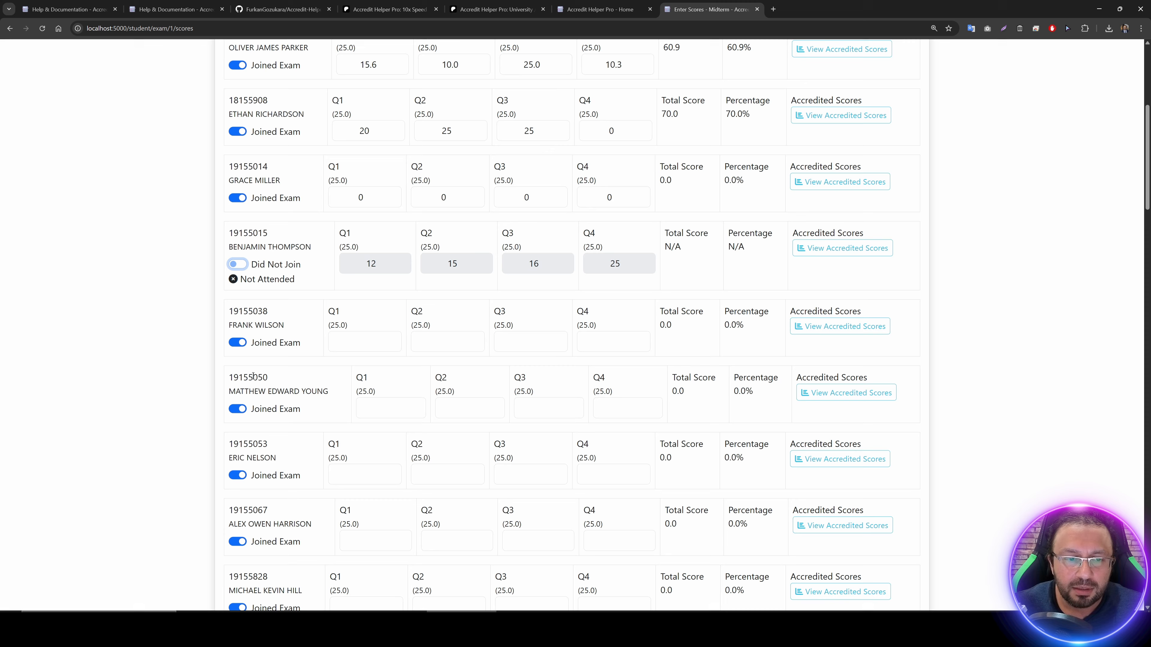
Step: Look through the remaining student rows and set the ninth listed student's Q1 score to 12
{"action": "left_click", "coordinate": [358, 345]}
{"action": "scroll", "coordinate": [398, 471], "scroll_direction": "down", "scroll_amount": 15}
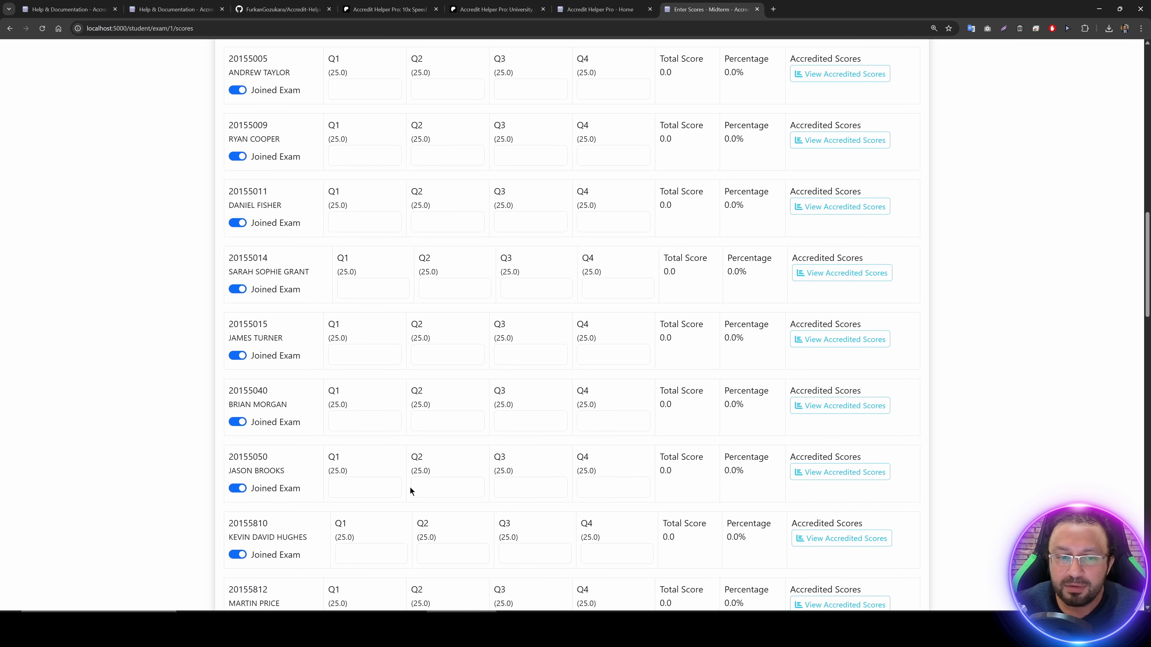
{"action": "scroll", "coordinate": [411, 493], "scroll_direction": "up", "scroll_amount": 20}
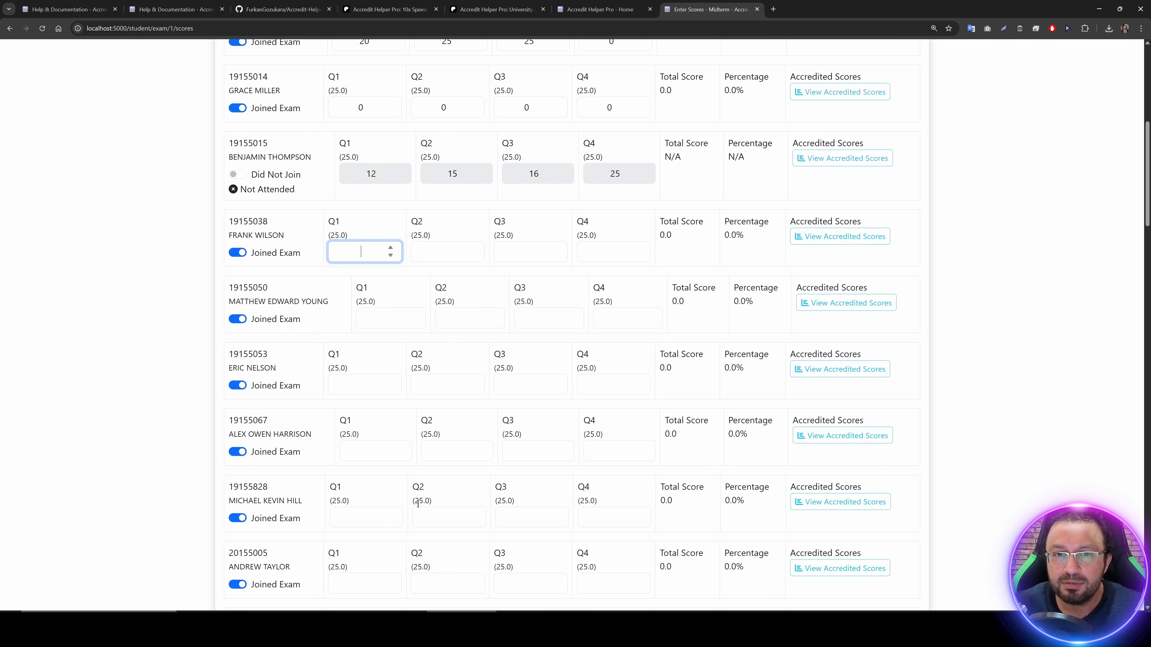
{"action": "scroll", "coordinate": [417, 501], "scroll_direction": "down", "scroll_amount": 10}
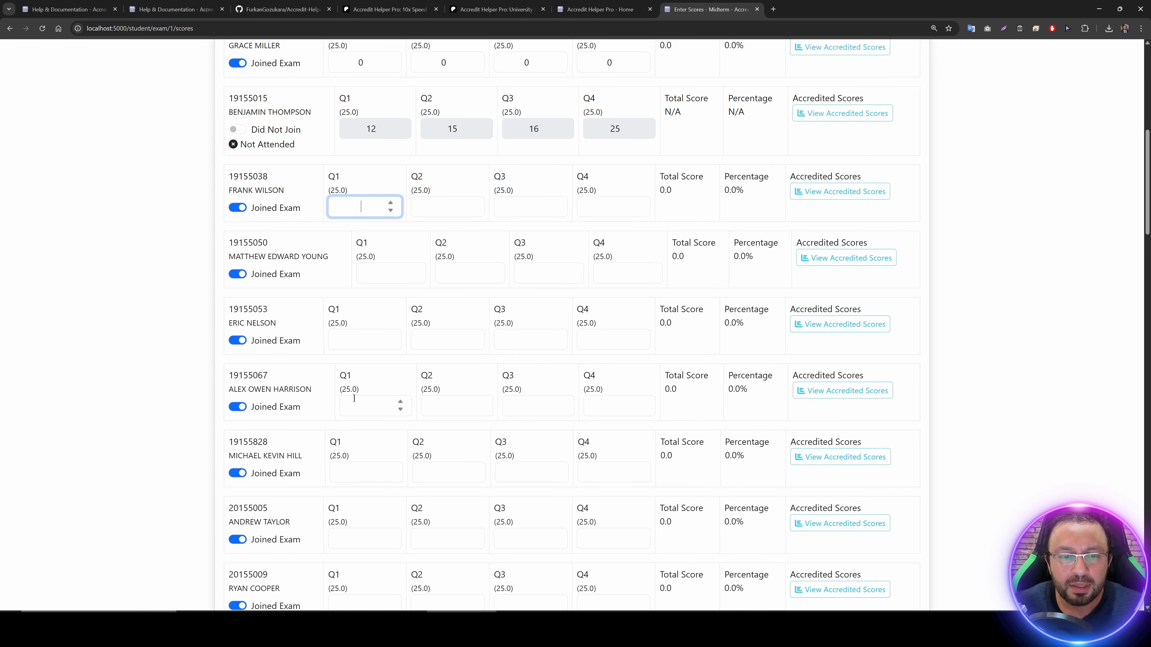
{"action": "left_click", "coordinate": [368, 406]}
{"action": "type", "text": "12"}
{"action": "left_click", "coordinate": [438, 410]}
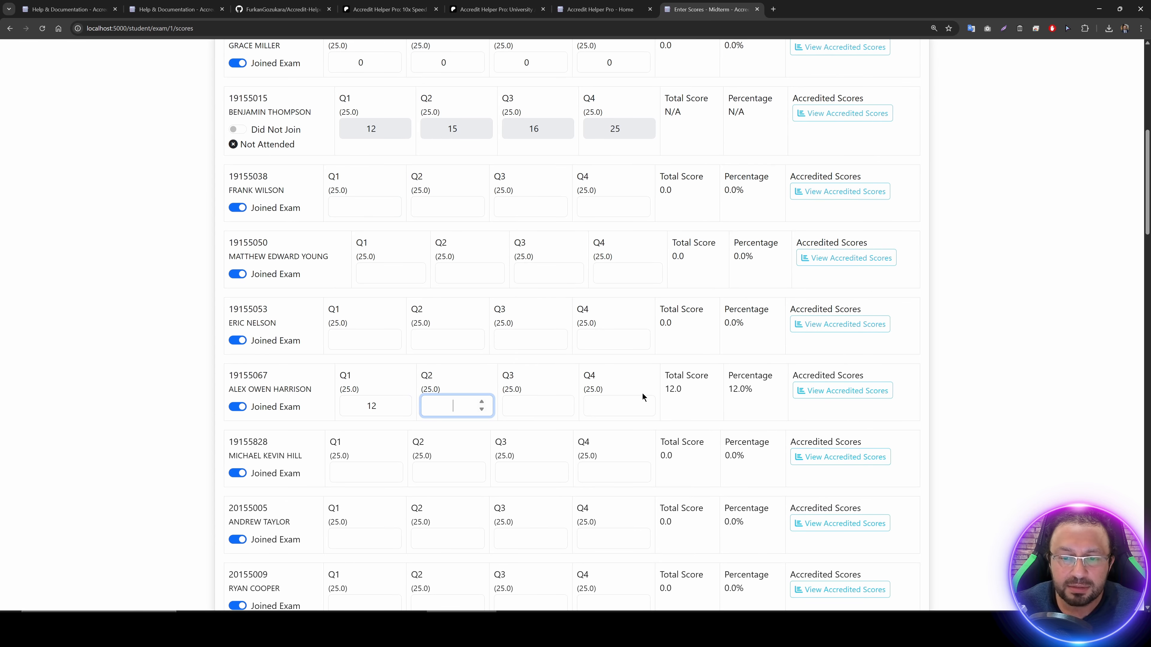
Step: Return to the Midterm exam page, export its scores and open the downloaded CSV file in Excel
{"action": "scroll", "coordinate": [553, 380], "scroll_direction": "up", "scroll_amount": 10}
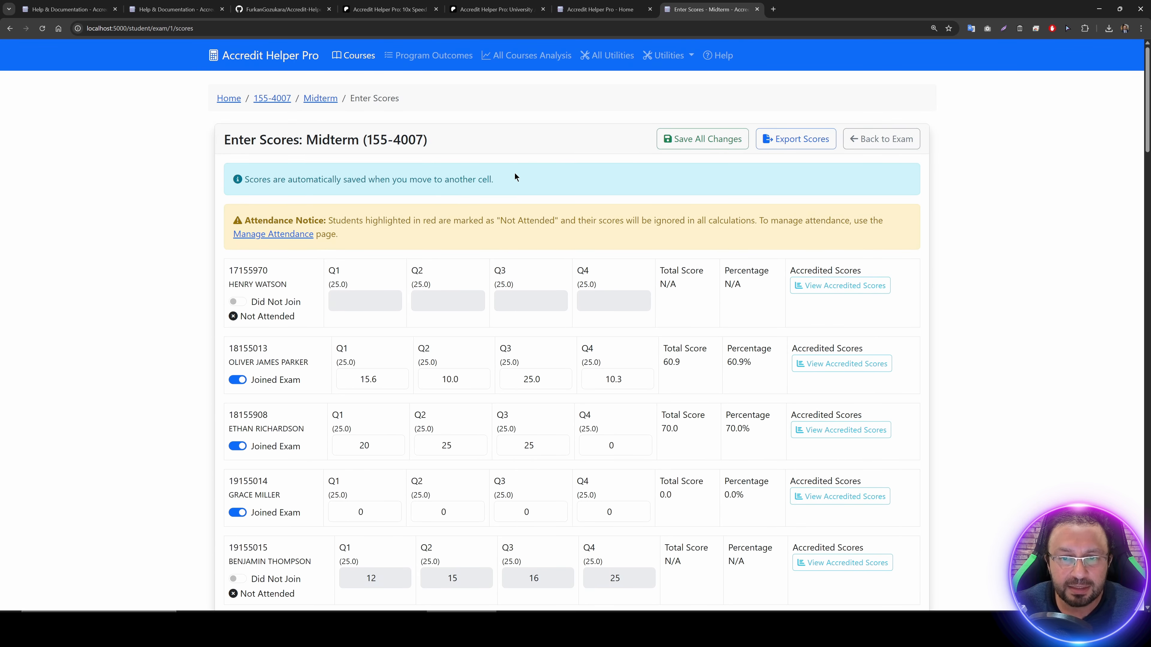
{"action": "left_click", "coordinate": [320, 98]}
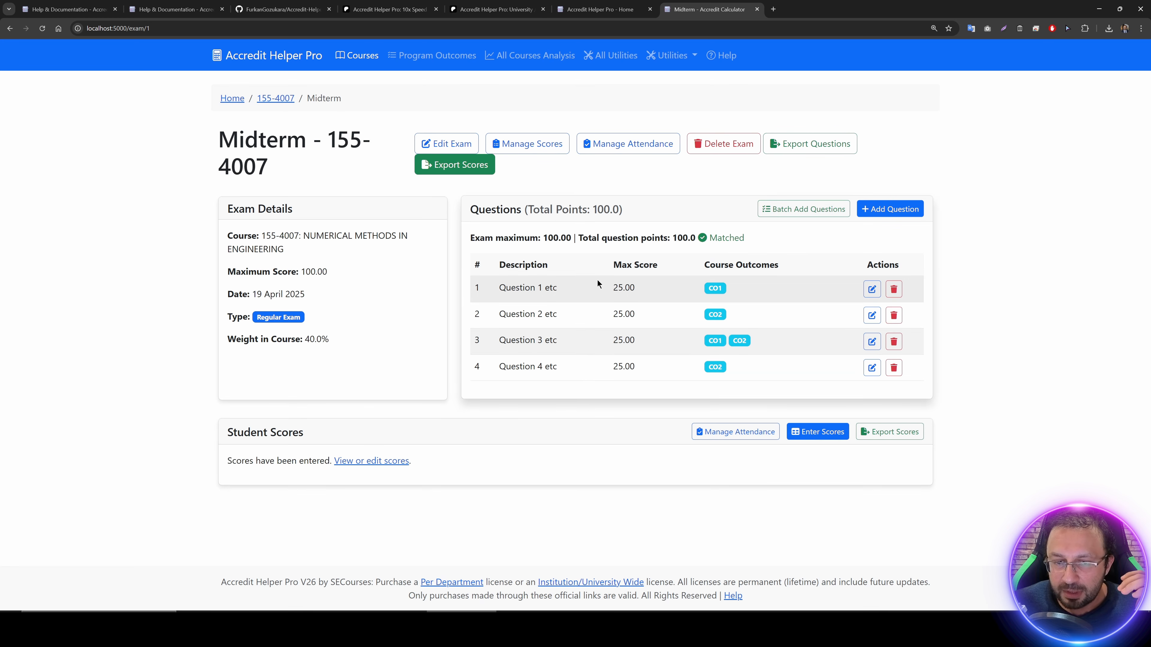
{"action": "left_click", "coordinate": [461, 173]}
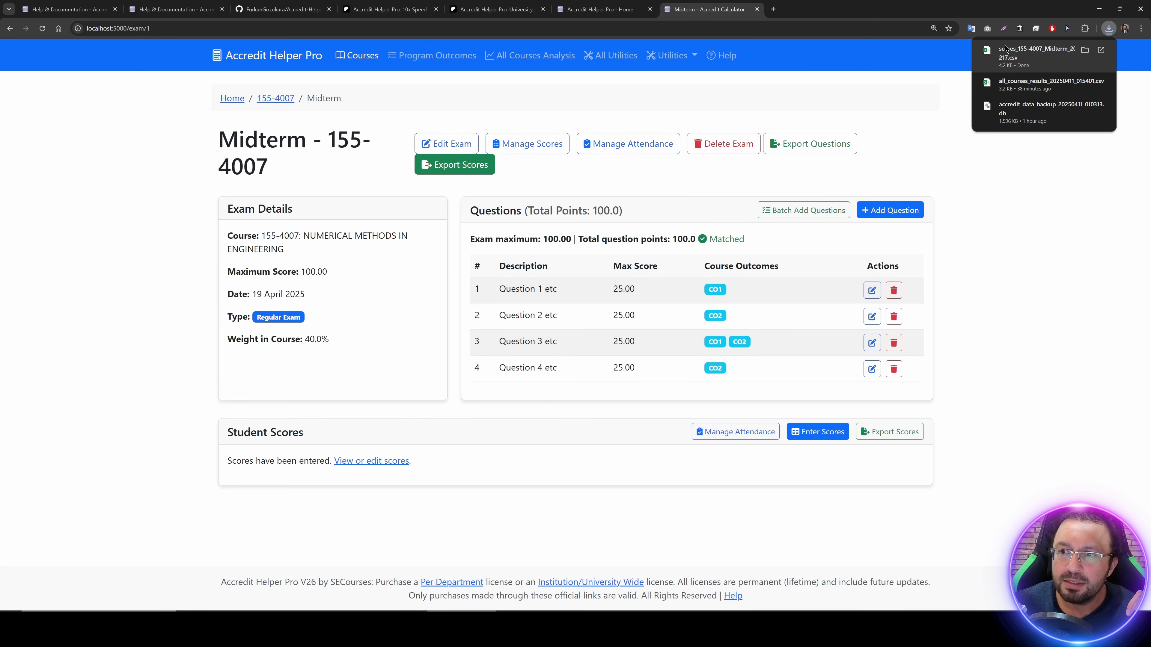
{"action": "left_click", "coordinate": [1005, 49]}
Step: Centre all the exported score data horizontally and vertically, and autofit the column widths
{"action": "key", "text": "ctrl+a"}
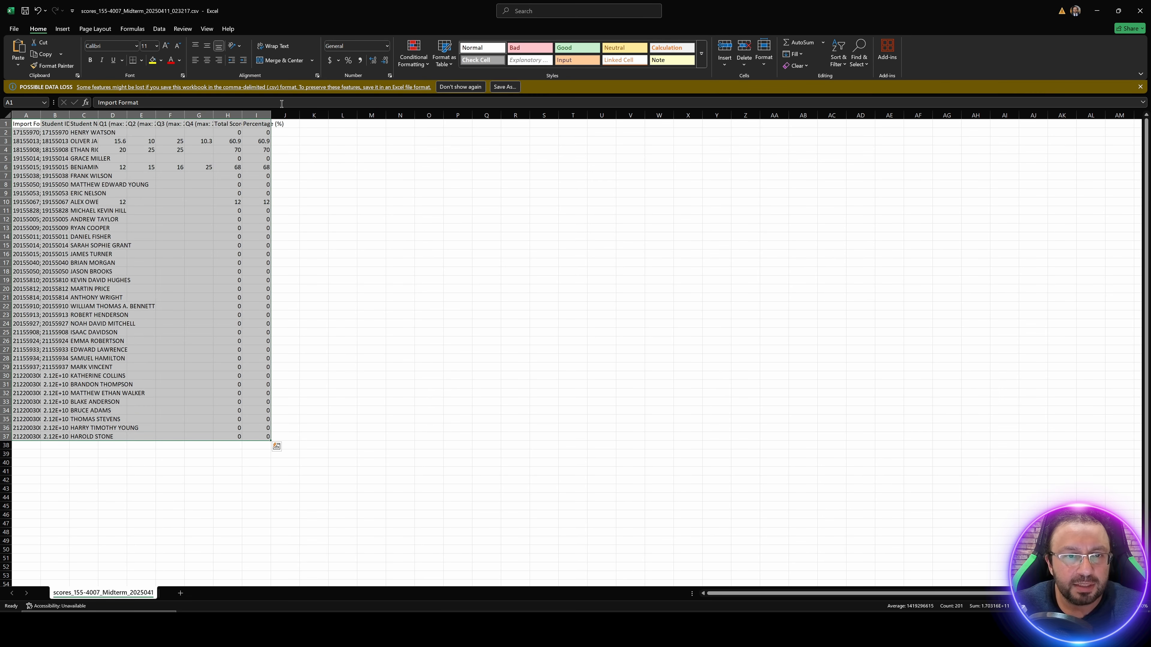
{"action": "left_click", "coordinate": [208, 60]}
{"action": "left_click", "coordinate": [207, 46]}
{"action": "left_click", "coordinate": [764, 57]}
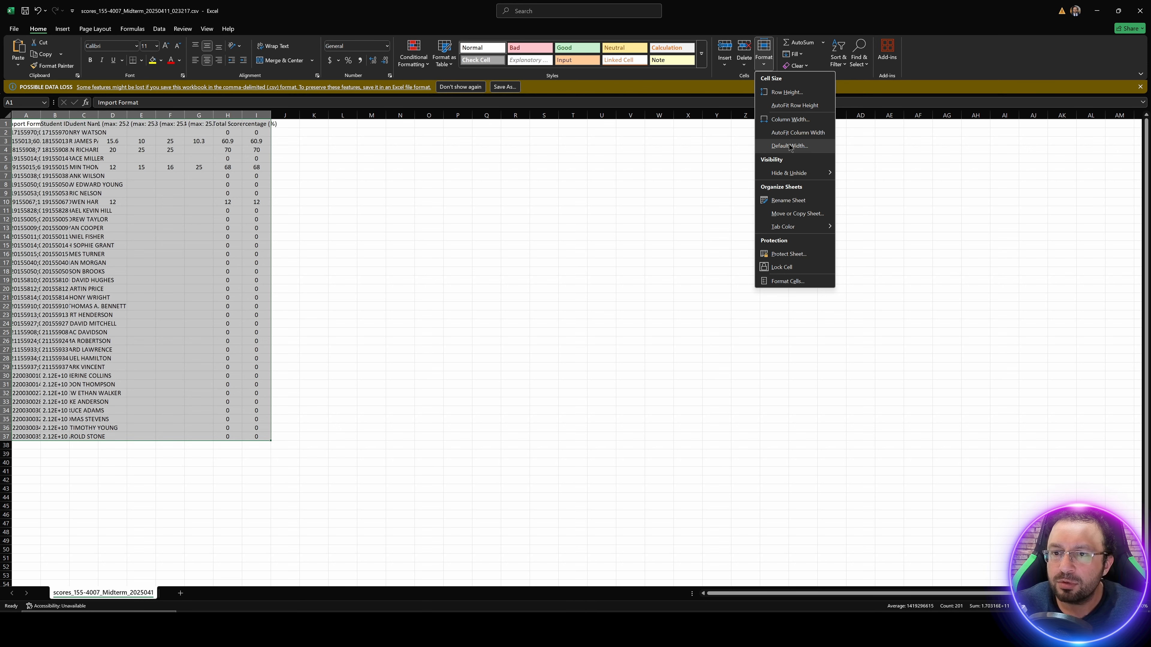
{"action": "left_click", "coordinate": [768, 132]}
{"action": "left_click", "coordinate": [495, 174]}
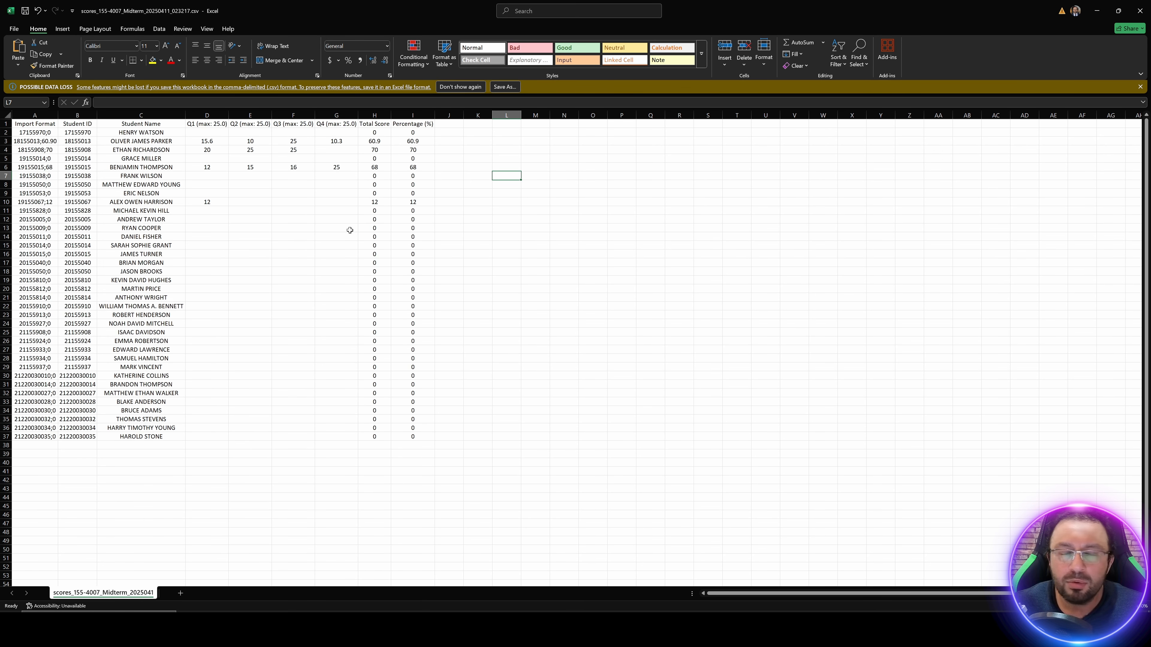
Step: Widen the Import Format column, select its student entries for inspection, and switch back to Accredit Helper Pro
{"action": "left_click_drag", "start_coordinate": [57, 115], "coordinate": [41, 436]}
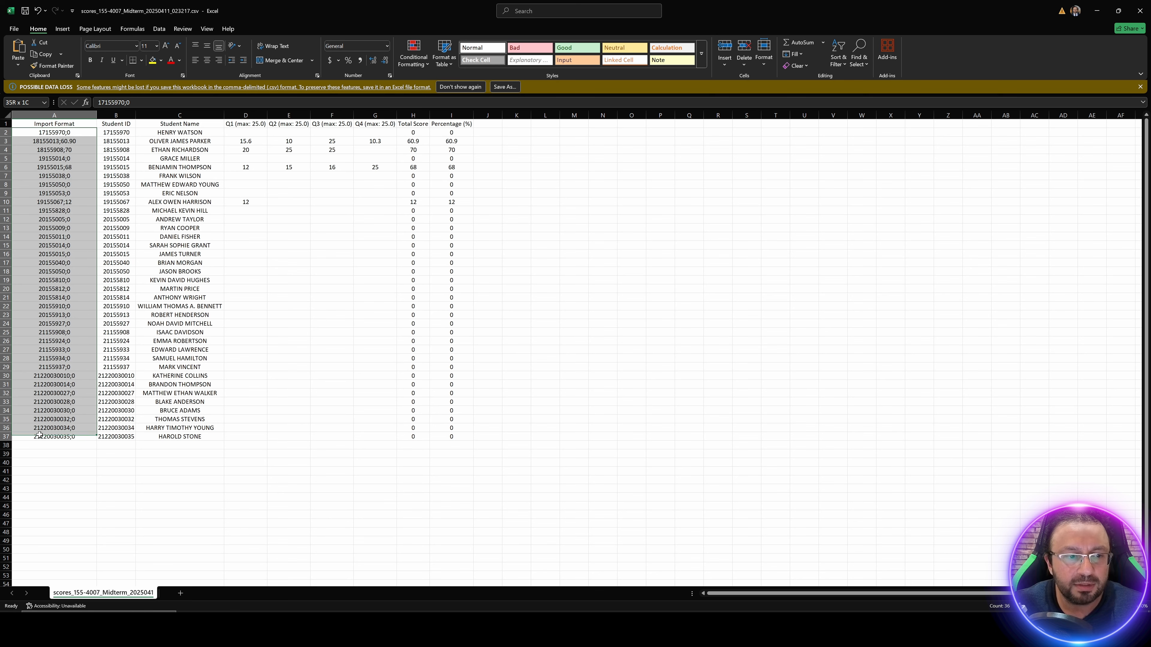
{"action": "left_click", "coordinate": [1097, 11]}
{"action": "left_click", "coordinate": [1097, 11]}
Step: Go to the 155-4007 course page and open its program outcome scores
{"action": "left_click", "coordinate": [287, 100]}
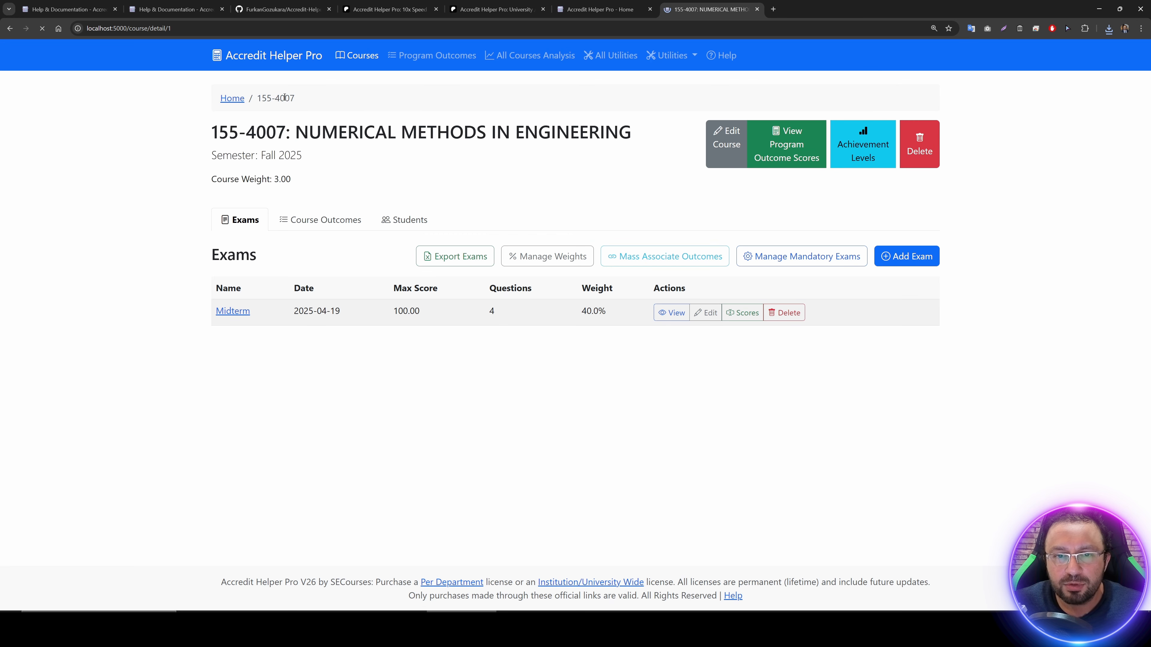
{"action": "left_click", "coordinate": [811, 159]}
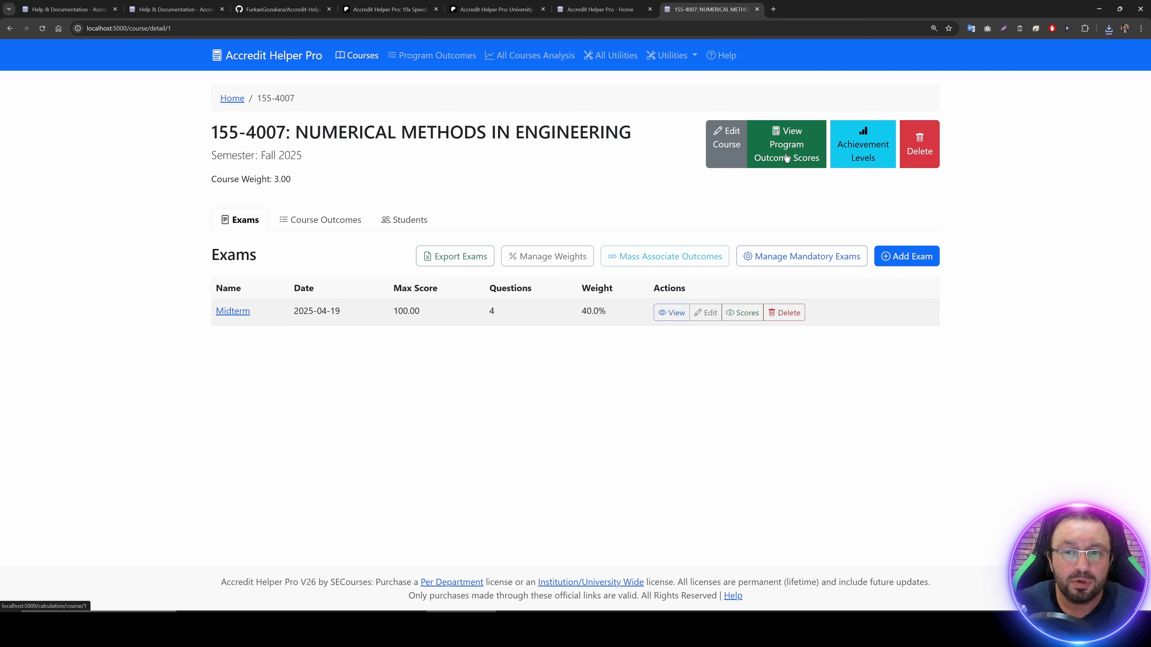
Step: Open the program outcome scores of course 155-4007 and review the achievement level of each program outcome
{"action": "left_click_drag", "start_coordinate": [619, 315], "coordinate": [583, 308]}
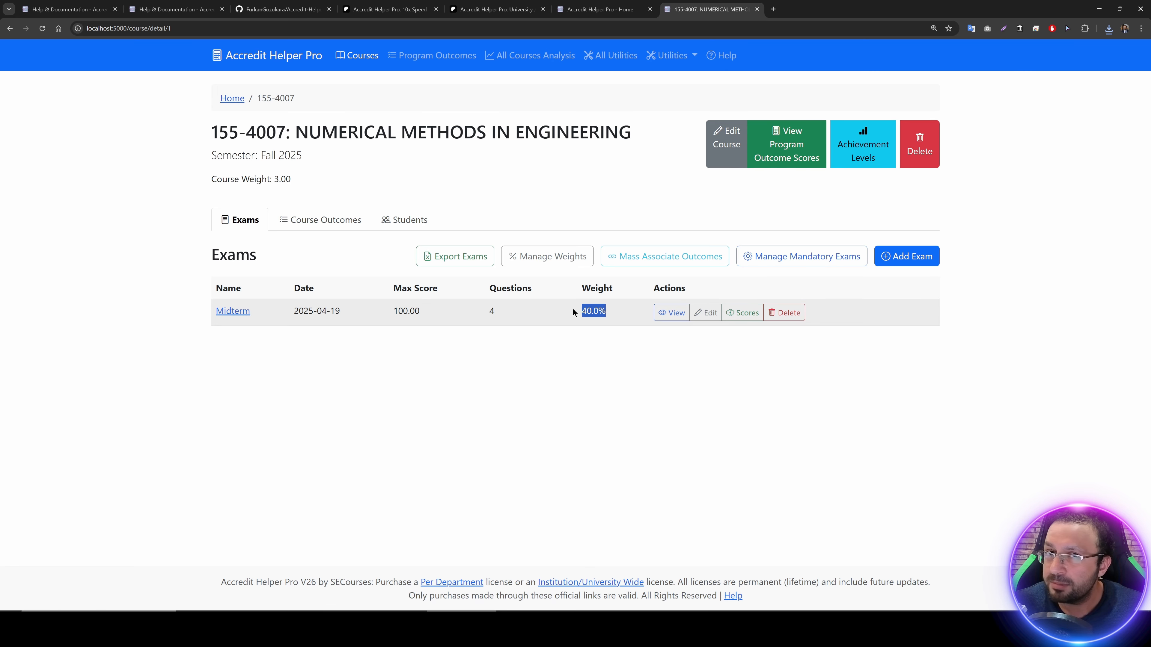
{"action": "left_click", "coordinate": [780, 159]}
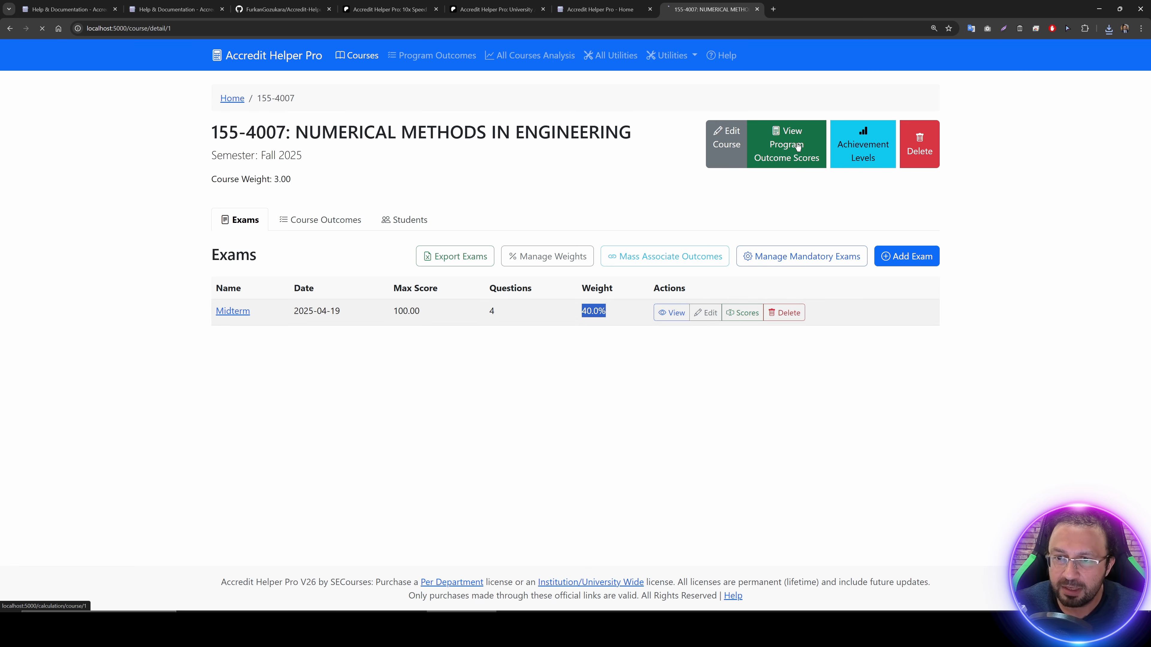
{"action": "scroll", "coordinate": [509, 319], "scroll_direction": "down", "scroll_amount": 5}
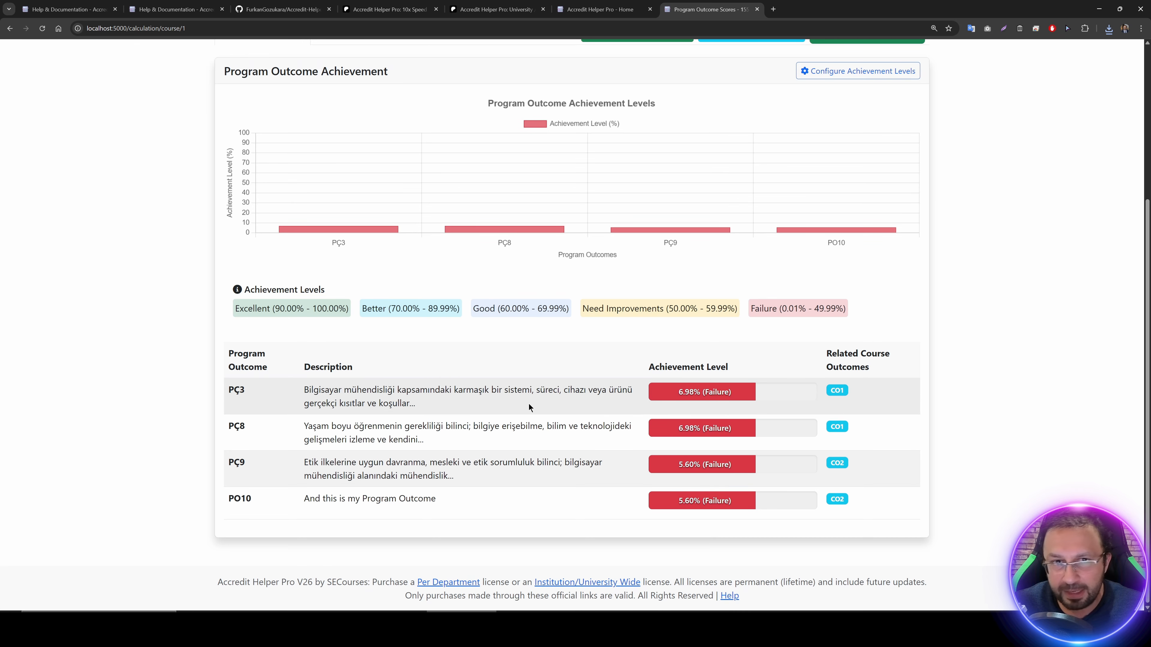
{"action": "scroll", "coordinate": [533, 429], "scroll_direction": "up", "scroll_amount": 5}
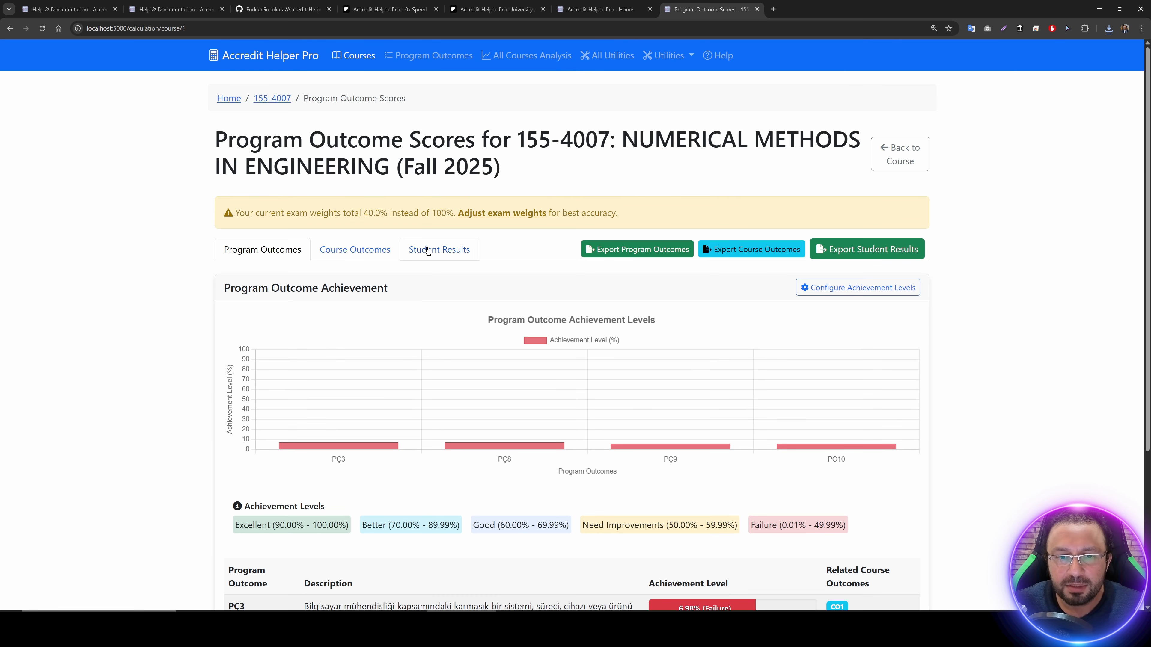
Step: Review the overall scores and achievement categories in the course's student results
{"action": "left_click", "coordinate": [439, 249]}
{"action": "scroll", "coordinate": [599, 266], "scroll_direction": "down", "scroll_amount": 5}
{"action": "scroll", "coordinate": [599, 266], "scroll_direction": "down", "scroll_amount": 10}
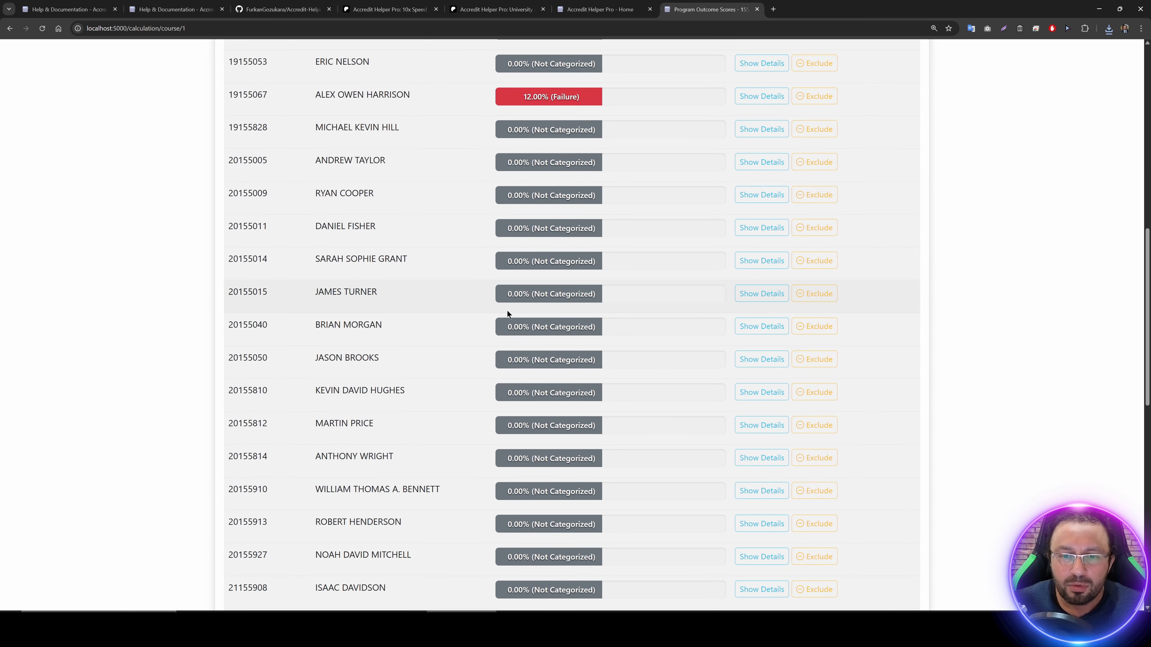
{"action": "scroll", "coordinate": [552, 370], "scroll_direction": "up", "scroll_amount": 8}
{"action": "scroll", "coordinate": [561, 376], "scroll_direction": "up", "scroll_amount": 8}
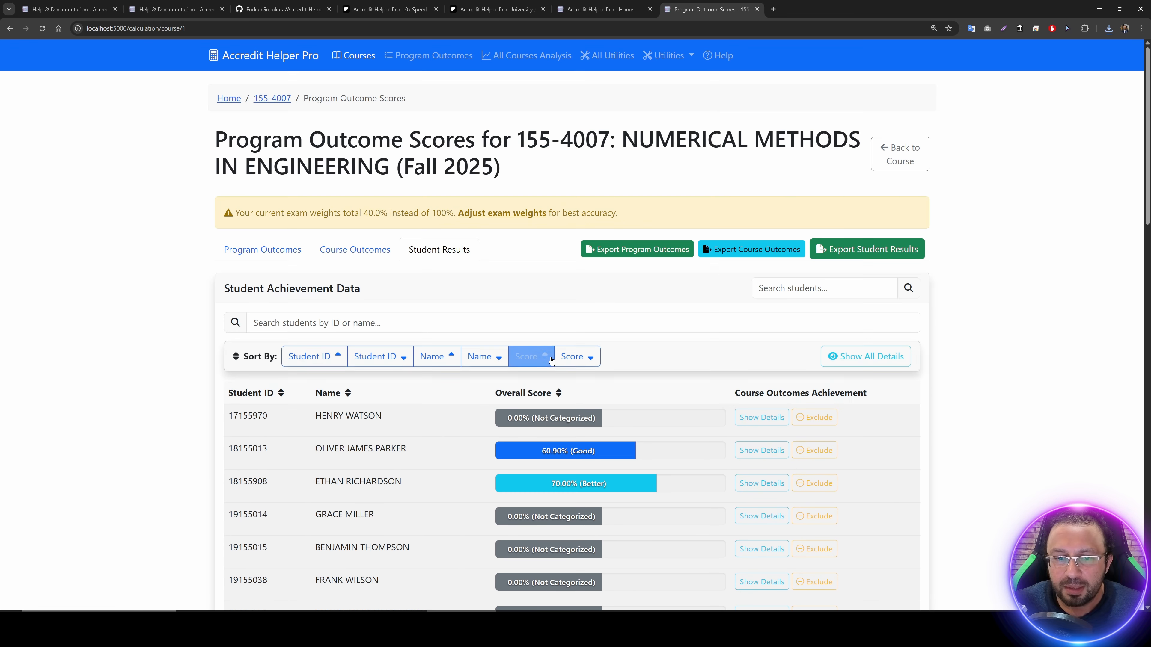
{"action": "scroll", "coordinate": [552, 362], "scroll_direction": "down", "scroll_amount": 3}
{"action": "scroll", "coordinate": [545, 358], "scroll_direction": "up", "scroll_amount": 3}
{"action": "scroll", "coordinate": [557, 376], "scroll_direction": "down", "scroll_amount": 20}
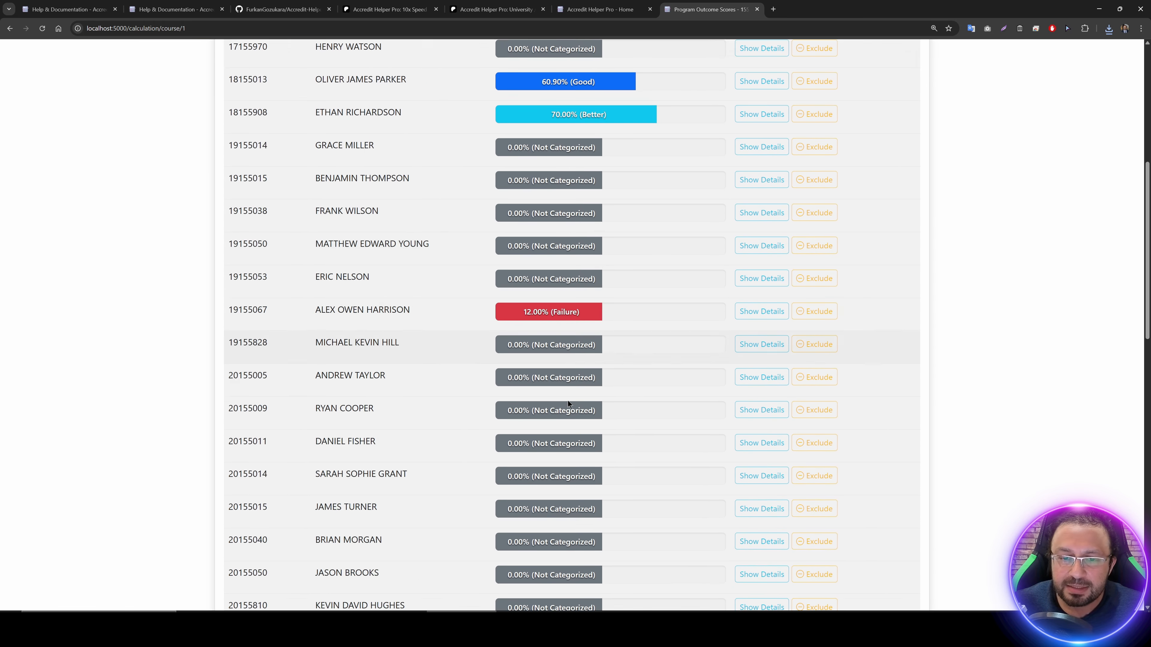
{"action": "scroll", "coordinate": [571, 392], "scroll_direction": "up", "scroll_amount": 20}
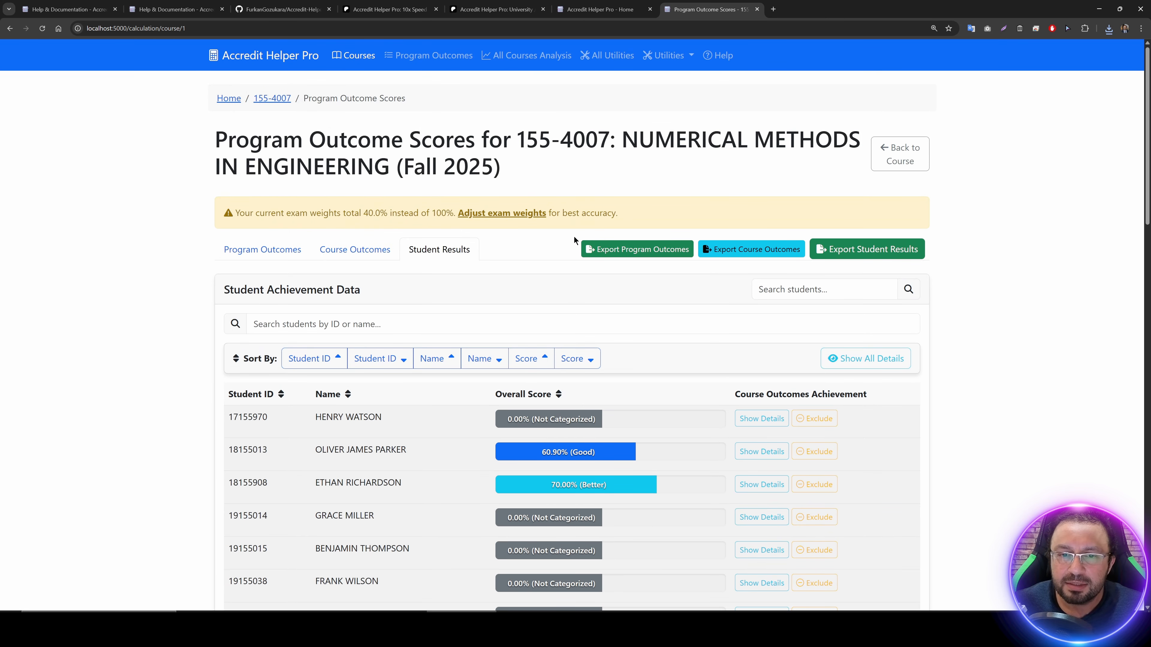
Step: View the course outcomes and look over the program outcome achievement chart and table again
{"action": "left_click", "coordinate": [341, 252]}
{"action": "left_click", "coordinate": [267, 251]}
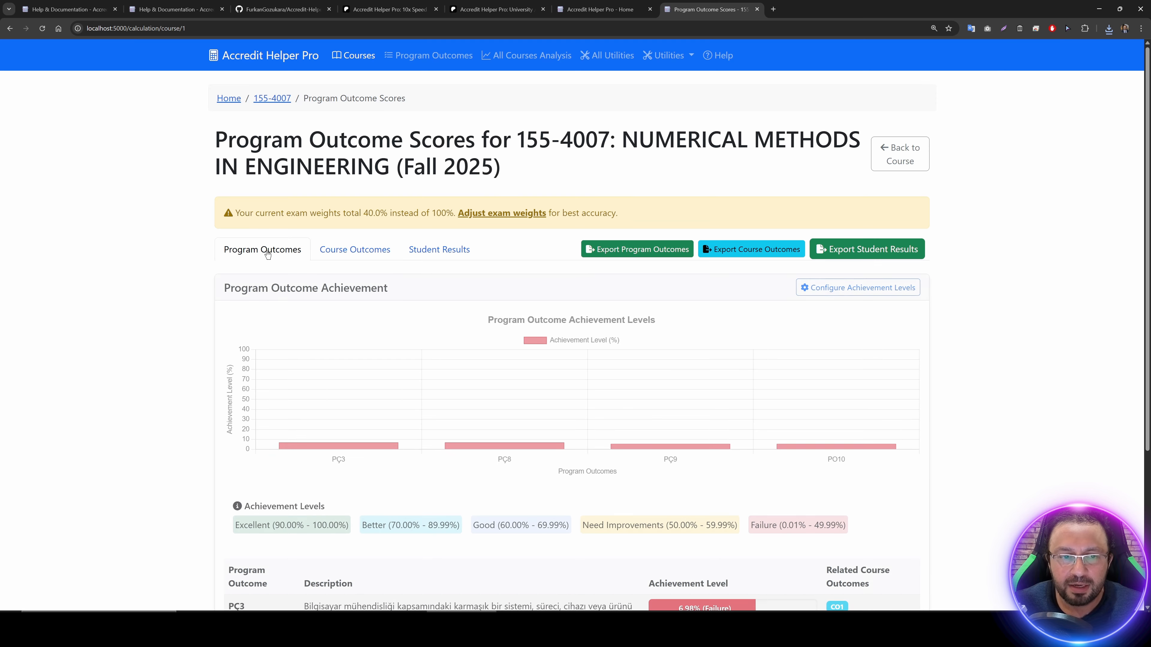
{"action": "scroll", "coordinate": [553, 407], "scroll_direction": "down", "scroll_amount": 2}
{"action": "scroll", "coordinate": [561, 407], "scroll_direction": "down", "scroll_amount": 3}
{"action": "scroll", "coordinate": [771, 415], "scroll_direction": "up", "scroll_amount": 5}
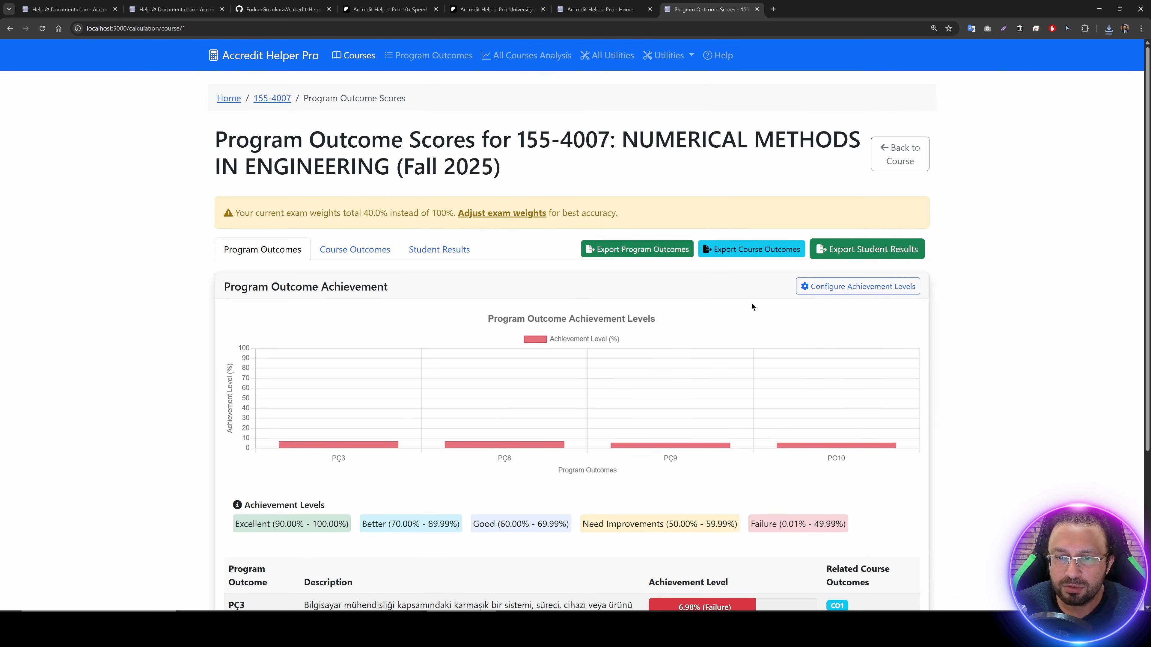
Step: Set the minimum score of the course's Failure achievement level to 0 and save it
{"action": "scroll", "coordinate": [797, 344], "scroll_direction": "down", "scroll_amount": 2}
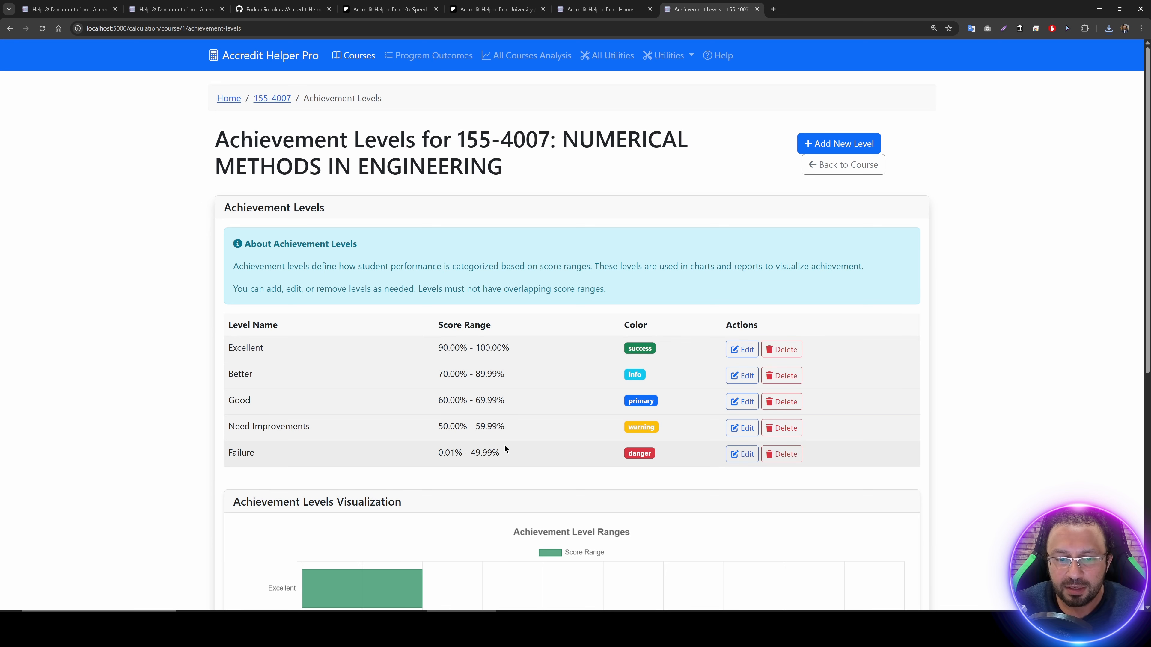
{"action": "left_click_drag", "start_coordinate": [500, 453], "coordinate": [435, 456]}
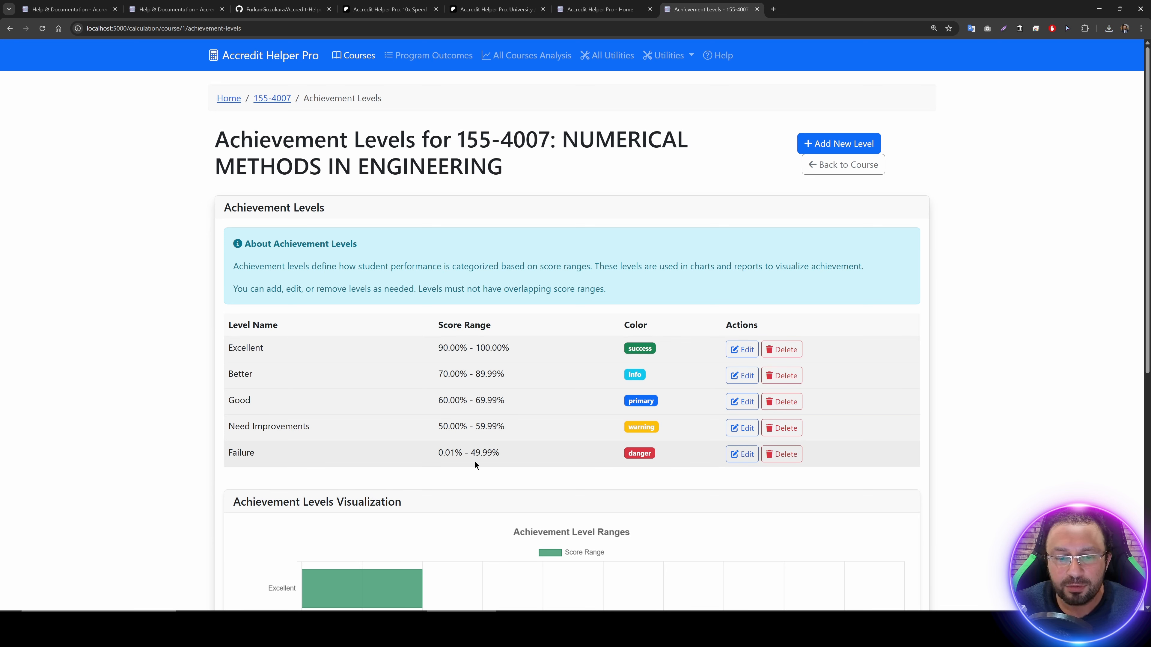
{"action": "left_click", "coordinate": [742, 454]}
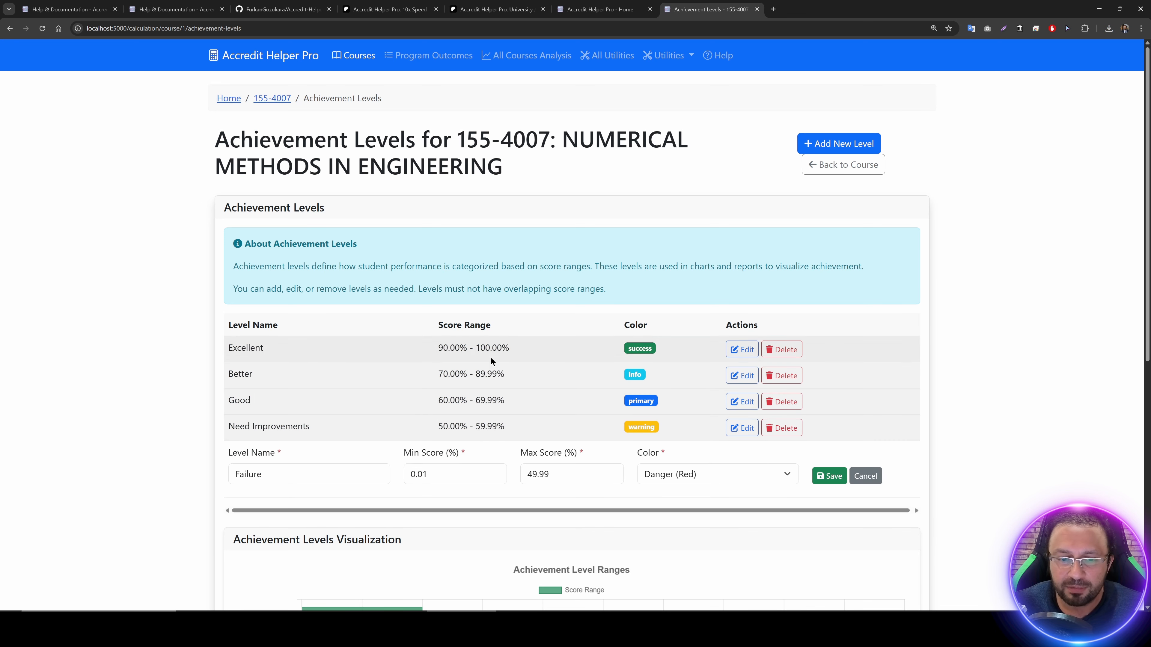
{"action": "left_click_drag", "start_coordinate": [480, 474], "coordinate": [401, 460]}
{"action": "left_click", "coordinate": [829, 475]}
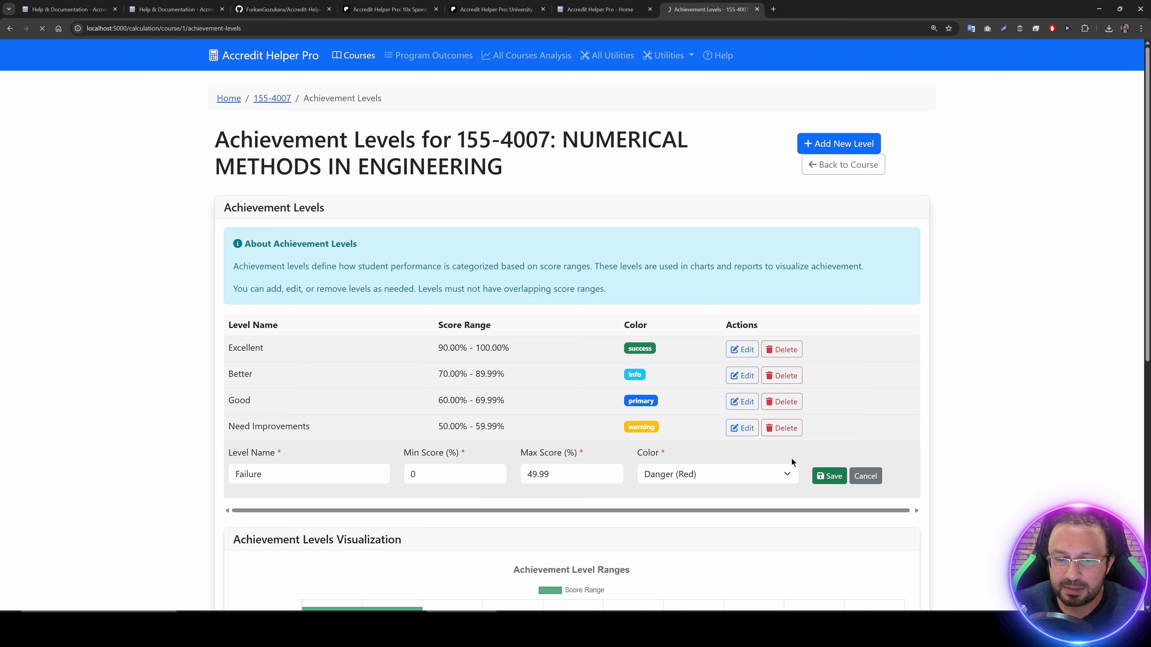
Step: Recheck the student results in the course's program outcome scores, sorting them by name in descending and ascending order
{"action": "left_click", "coordinate": [280, 102]}
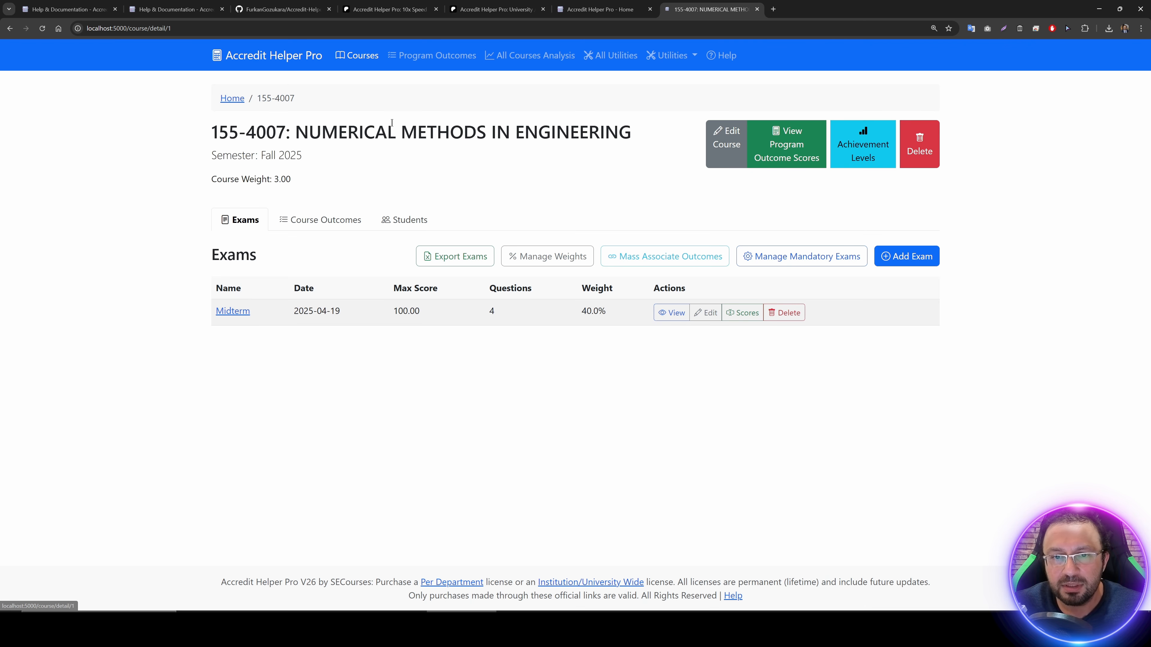
{"action": "left_click", "coordinate": [791, 158]}
{"action": "left_click", "coordinate": [435, 250]}
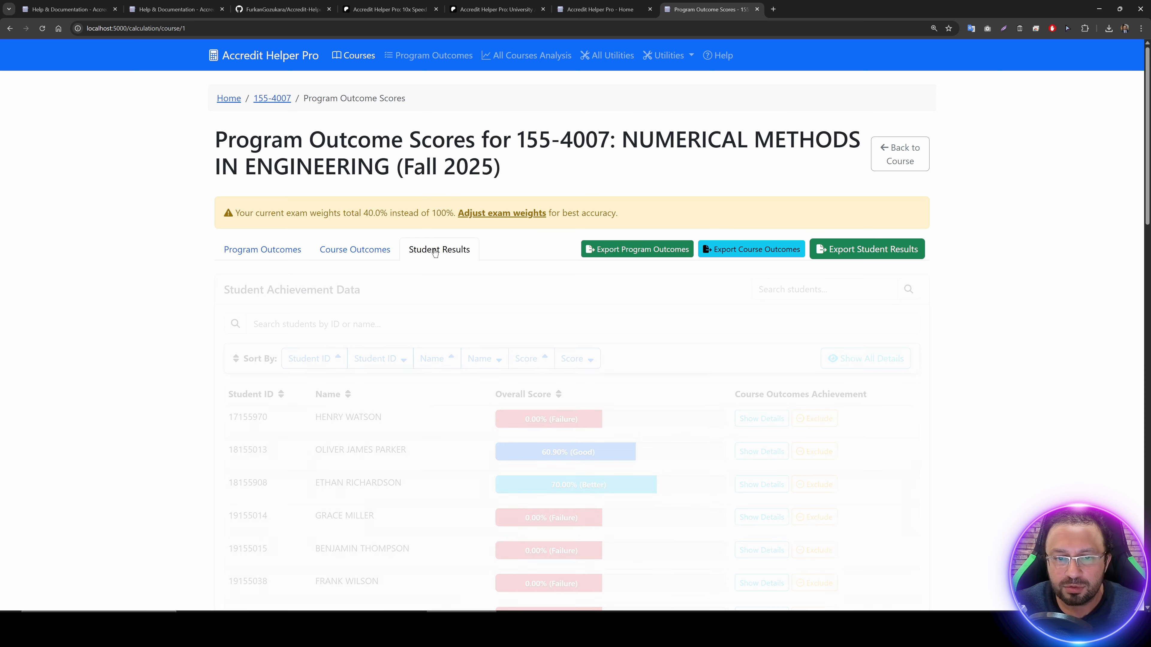
{"action": "scroll", "coordinate": [534, 320], "scroll_direction": "down", "scroll_amount": 4}
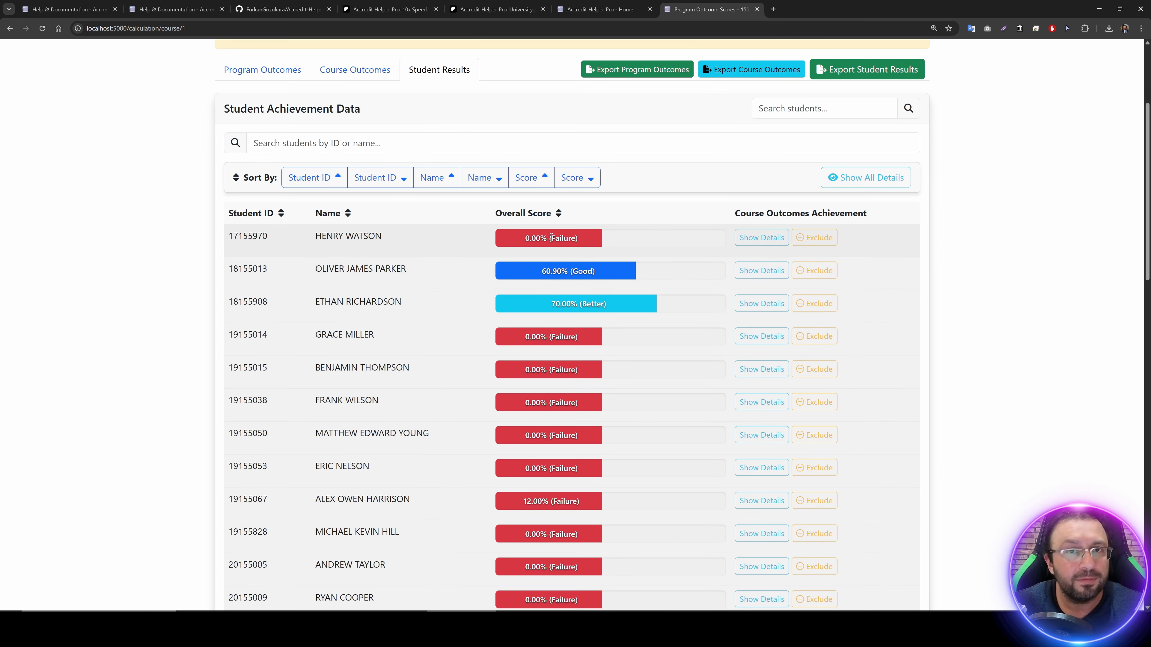
{"action": "scroll", "coordinate": [588, 304], "scroll_direction": "down", "scroll_amount": 2}
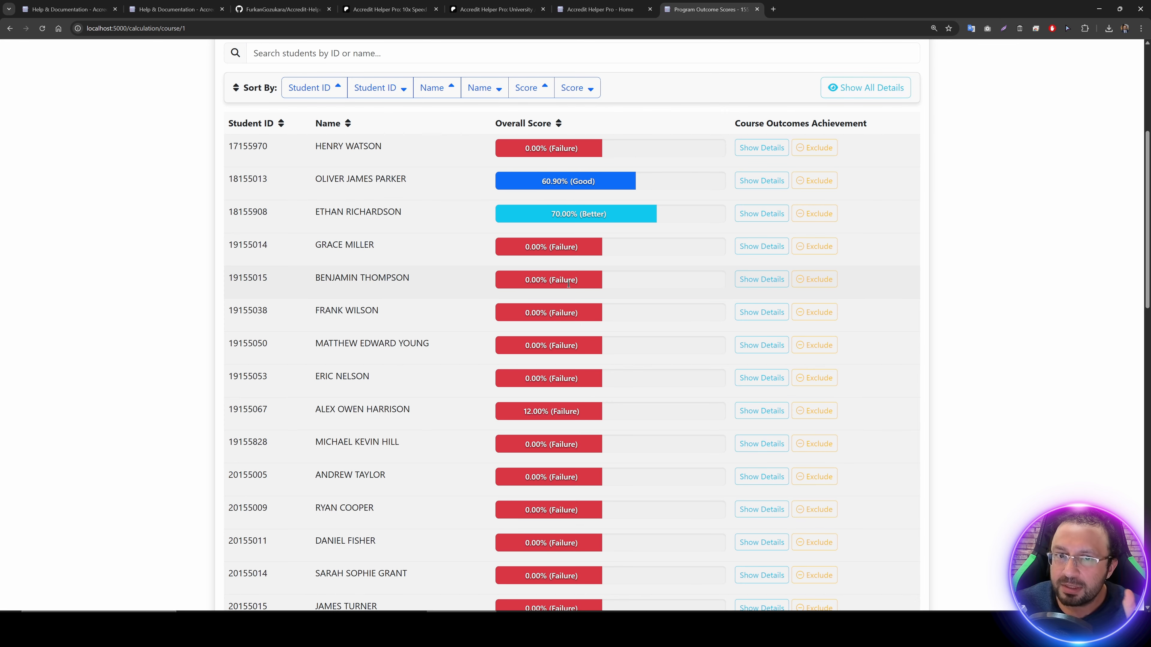
{"action": "scroll", "coordinate": [568, 284], "scroll_direction": "up", "scroll_amount": 3}
{"action": "left_click", "coordinate": [472, 225]}
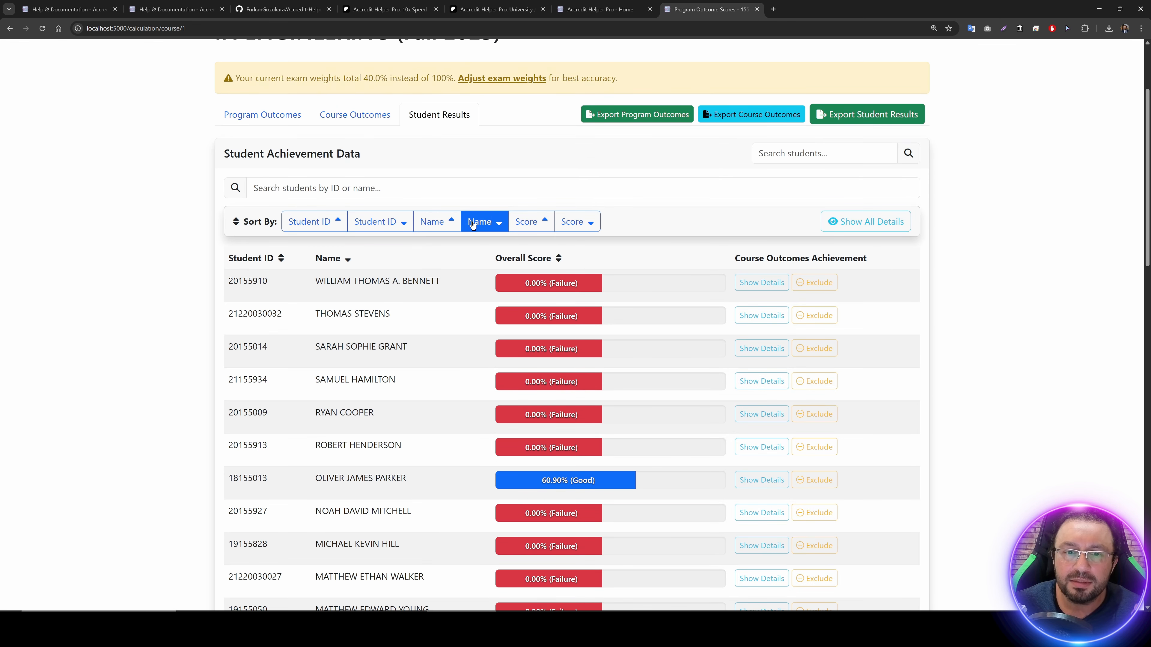
{"action": "left_click", "coordinate": [446, 220]}
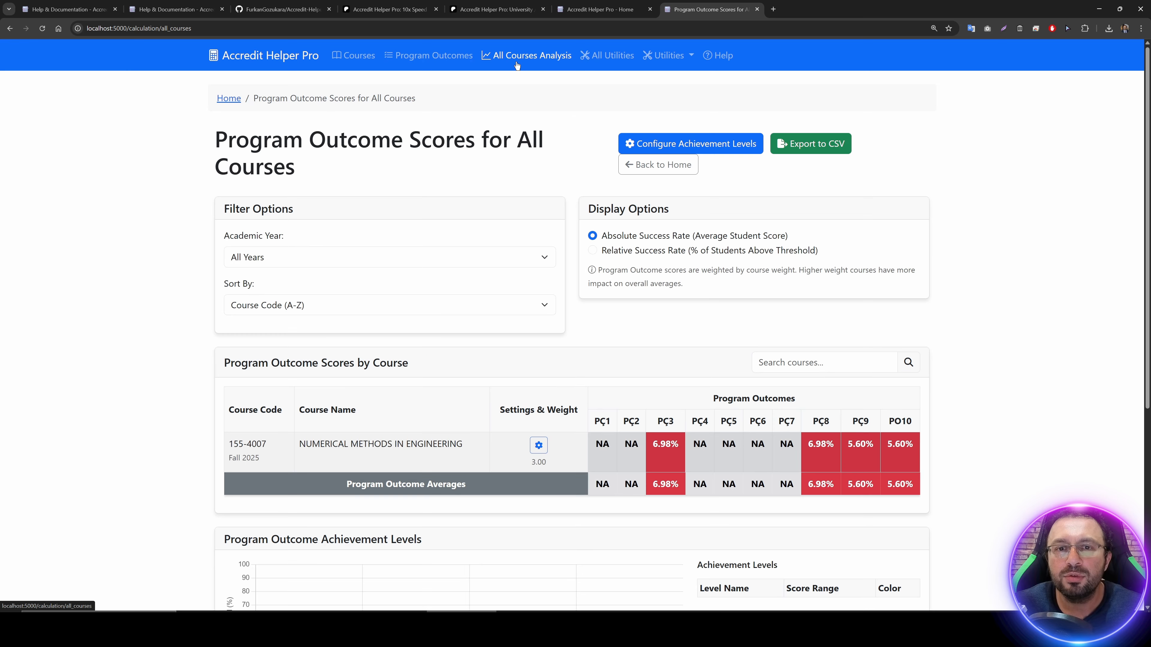
Step: Examine the program outcome scores and achievement chart for all courses, and check the list of program outcomes
{"action": "scroll", "coordinate": [542, 318], "scroll_direction": "down", "scroll_amount": 5}
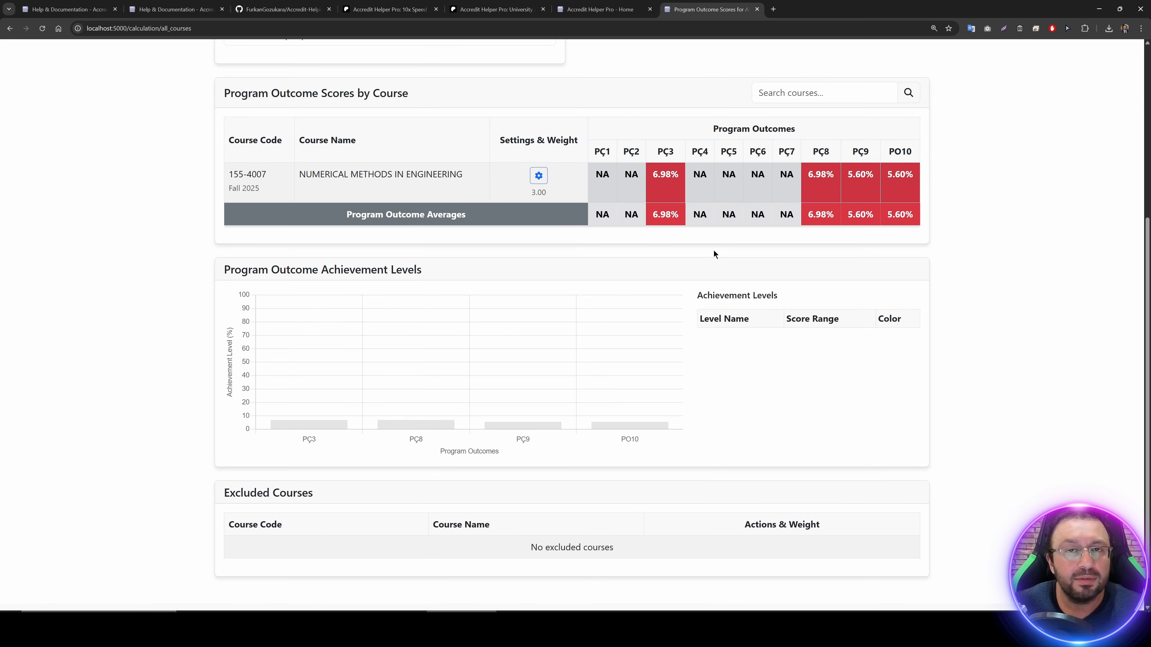
{"action": "scroll", "coordinate": [714, 250], "scroll_direction": "up", "scroll_amount": 2}
{"action": "scroll", "coordinate": [604, 312], "scroll_direction": "down", "scroll_amount": 2}
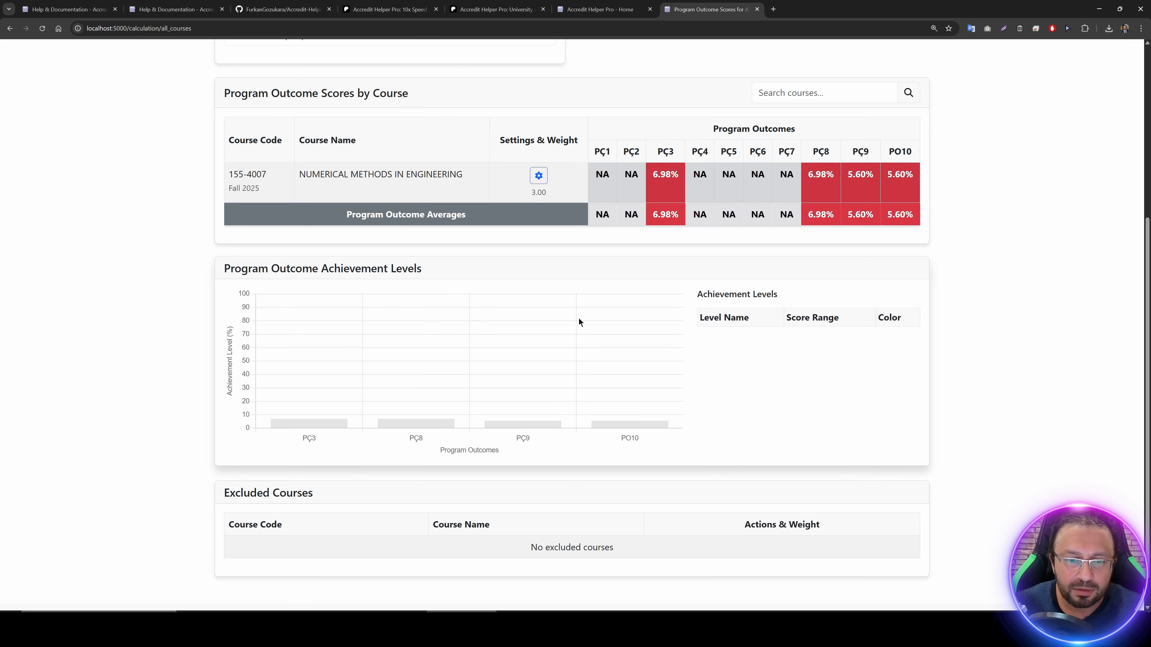
{"action": "mouse_move", "coordinate": [527, 428]}
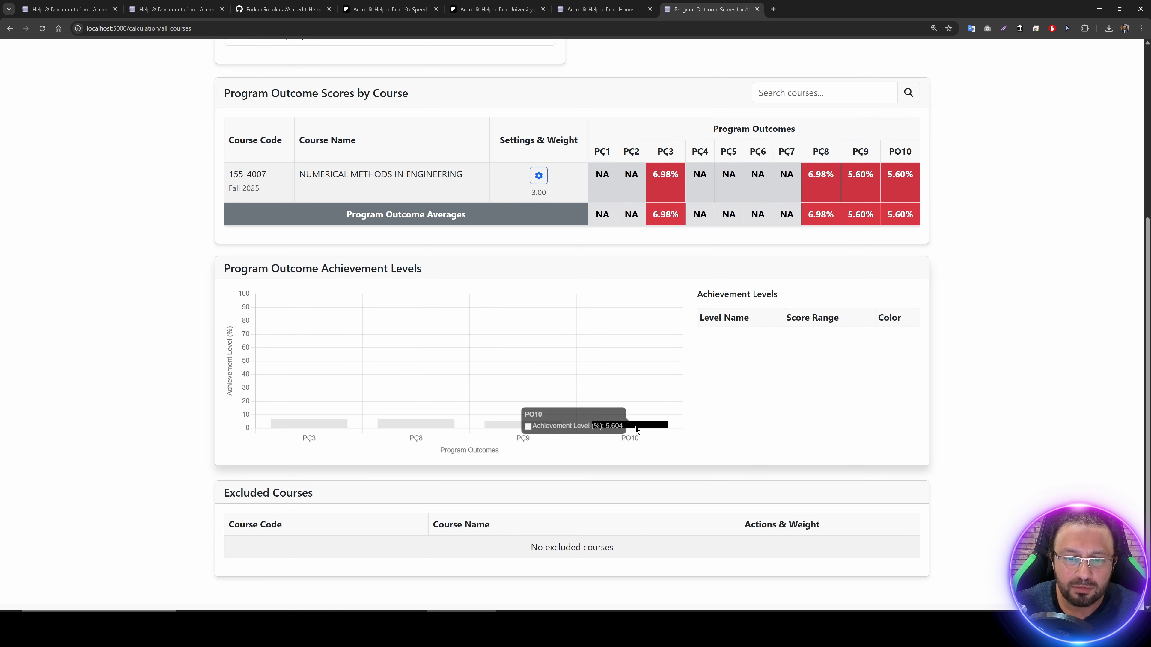
{"action": "mouse_move", "coordinate": [425, 425]}
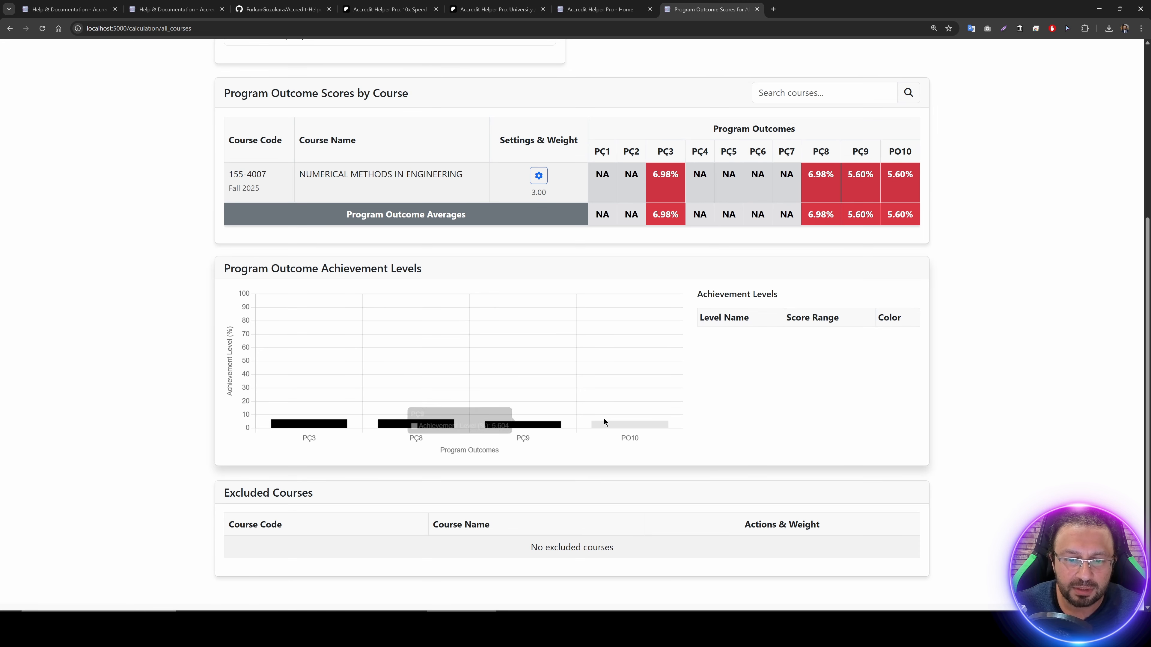
{"action": "scroll", "coordinate": [745, 335], "scroll_direction": "up", "scroll_amount": 3}
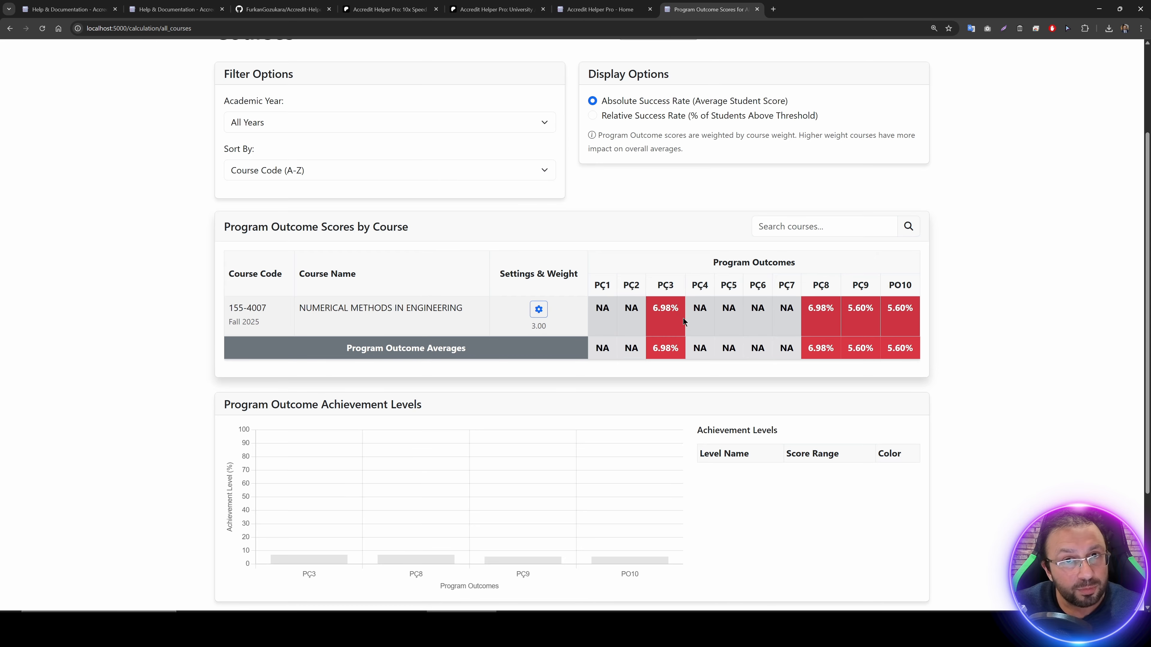
{"action": "scroll", "coordinate": [684, 322], "scroll_direction": "up", "scroll_amount": 3}
{"action": "left_click", "coordinate": [465, 55]}
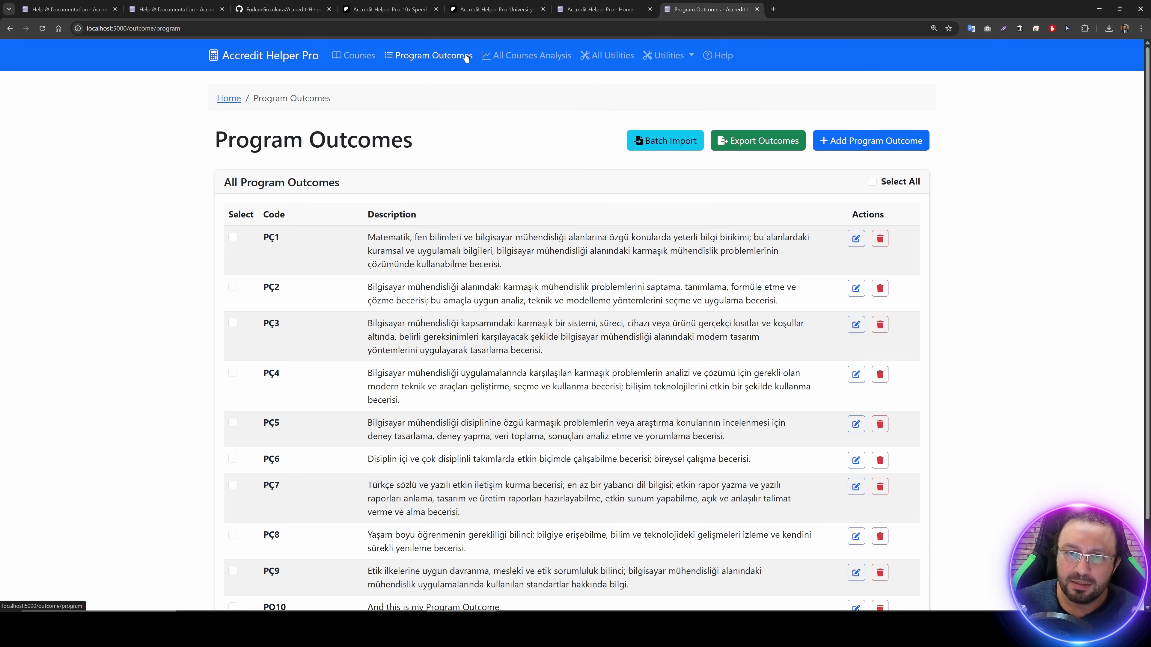
{"action": "left_click", "coordinate": [534, 57]}
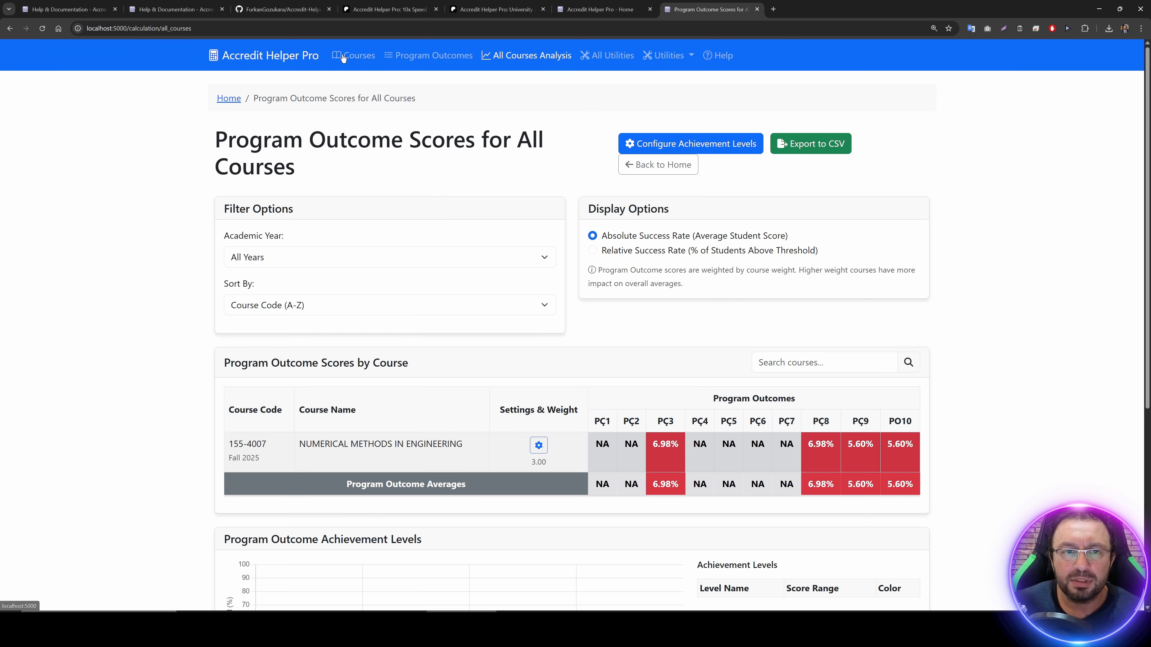
Step: Look at the form for adding a course and return to the courses list without adding one
{"action": "left_click", "coordinate": [343, 57]}
{"action": "left_click", "coordinate": [903, 130]}
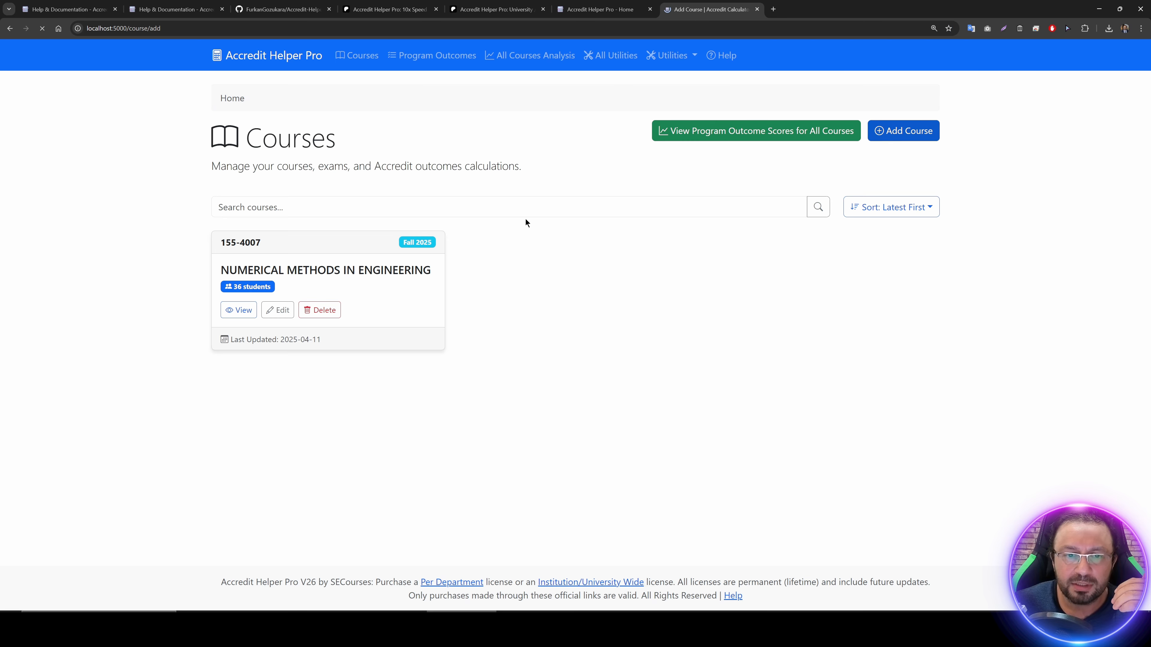
{"action": "left_click", "coordinate": [236, 98]}
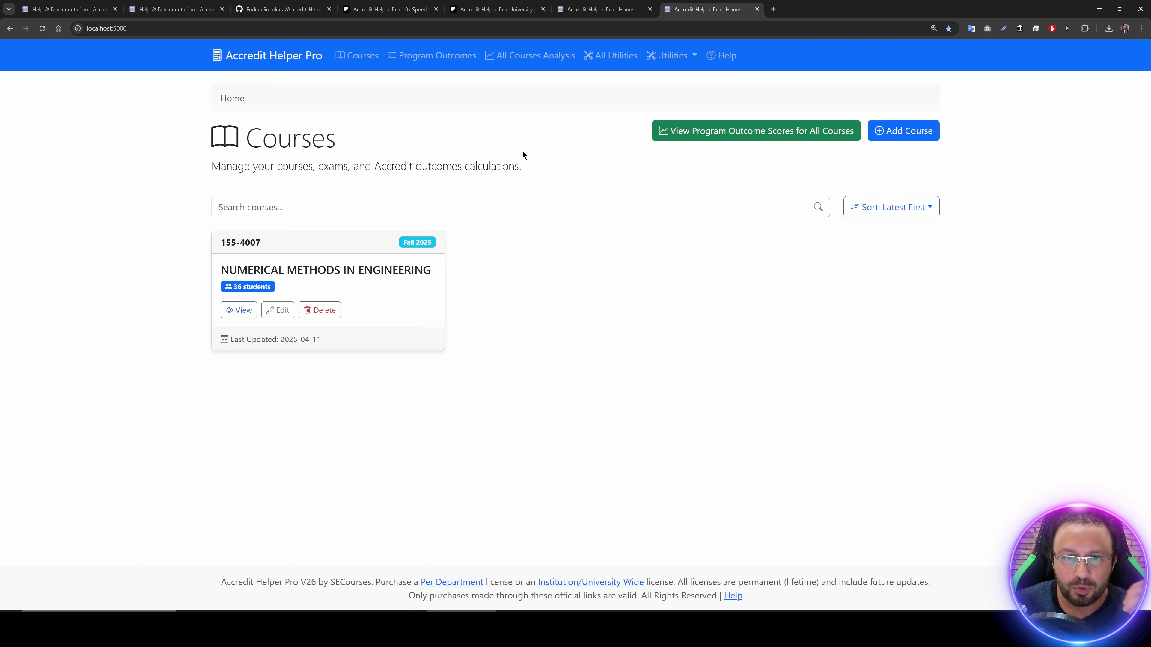
Step: Start a new exam for course 155-4007 and name it Final Exam
{"action": "left_click", "coordinate": [238, 310]}
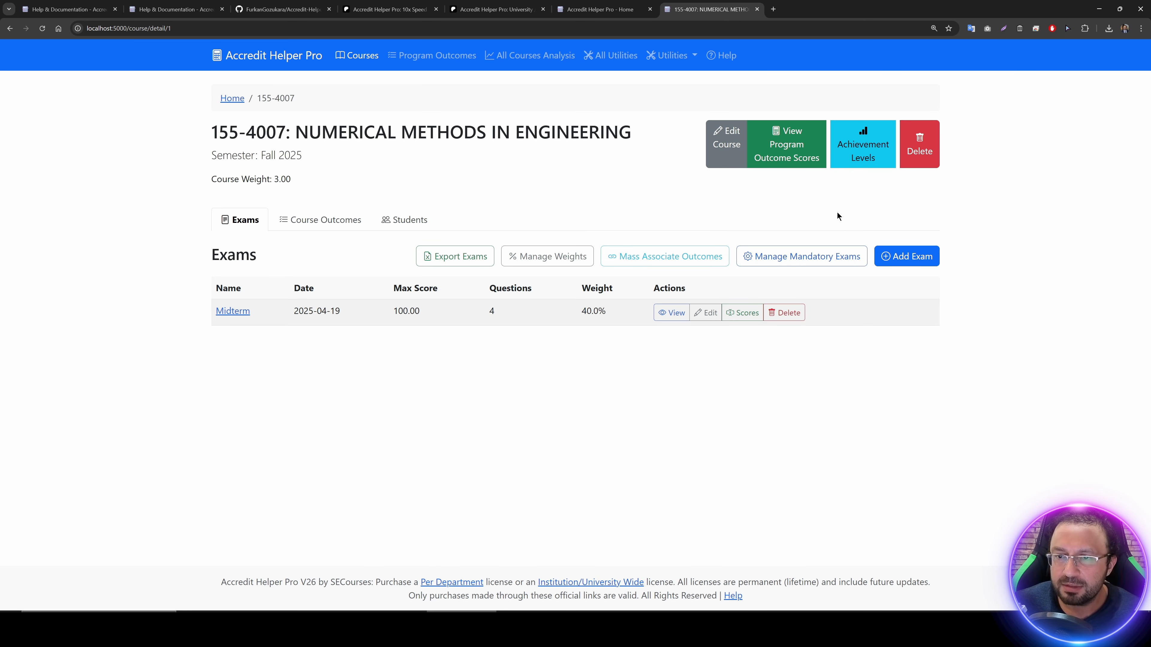
{"action": "left_click", "coordinate": [906, 257]}
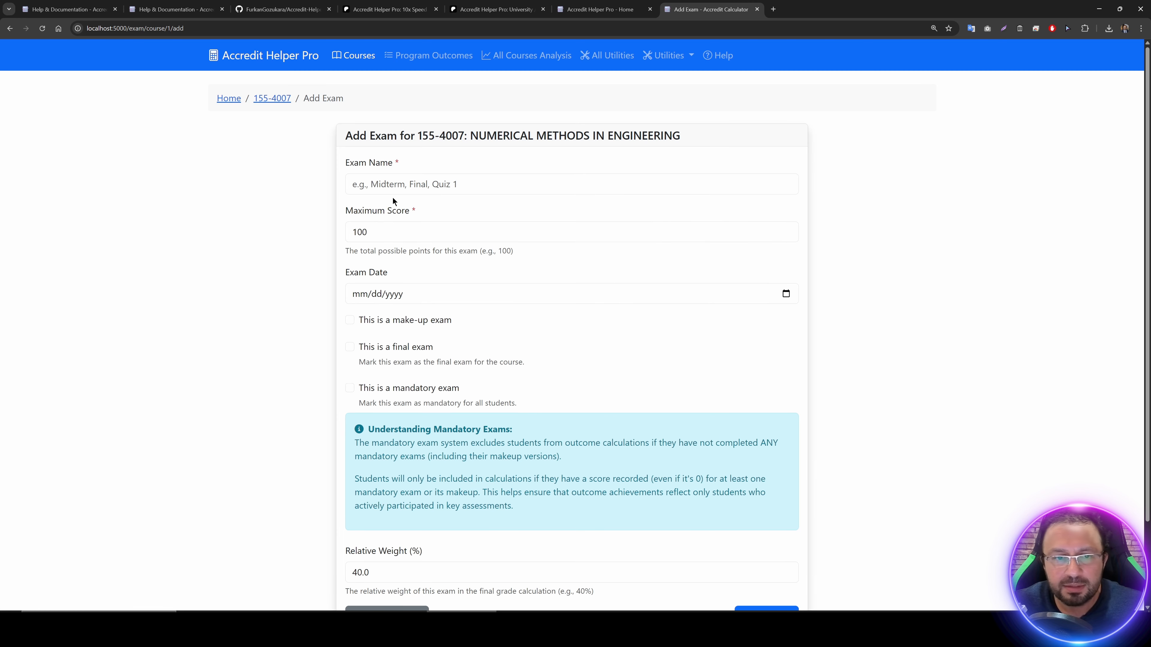
{"action": "left_click", "coordinate": [392, 185]}
{"action": "type", "text": "Final exa"}
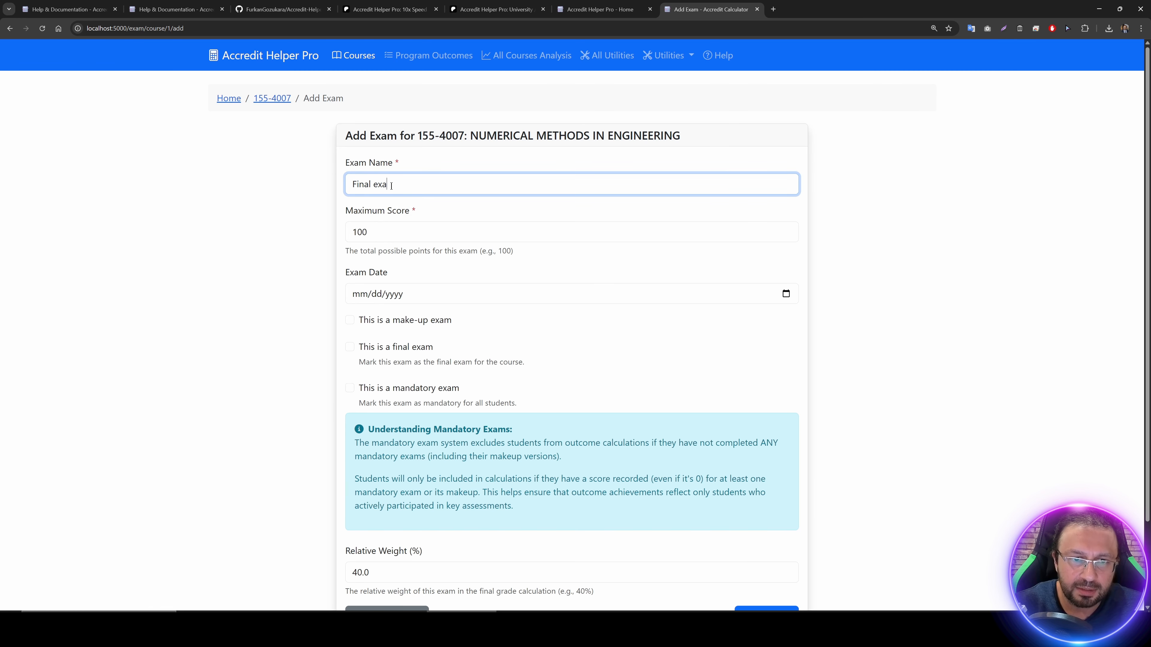
{"action": "key", "text": "BackSpace"}
{"action": "key", "text": "BackSpace"}
{"action": "key", "text": "BackSpace"}
{"action": "type", "text": "Exam"}
Step: Set the new exam's date to 04/25/2025 and mark it as a final exam
{"action": "left_click_drag", "start_coordinate": [424, 214], "coordinate": [354, 220]}
{"action": "left_click", "coordinate": [516, 286]}
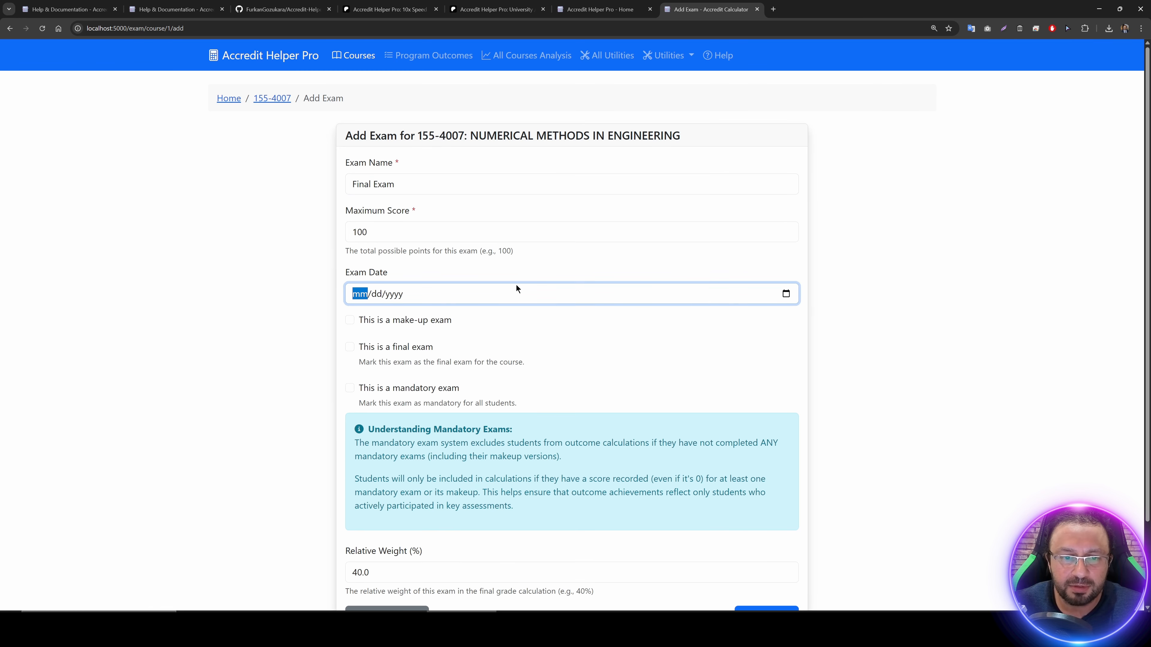
{"action": "left_click", "coordinate": [785, 293]}
{"action": "left_click", "coordinate": [439, 401]}
{"action": "scroll", "coordinate": [394, 331], "scroll_direction": "down", "scroll_amount": 2}
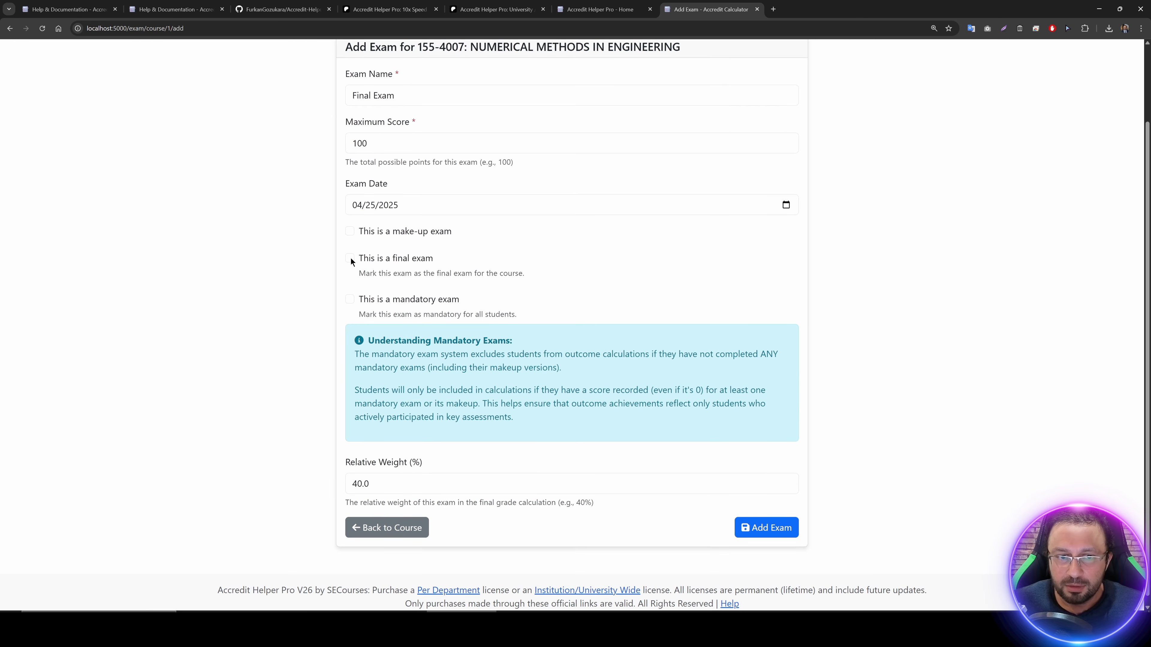
{"action": "left_click", "coordinate": [351, 258]}
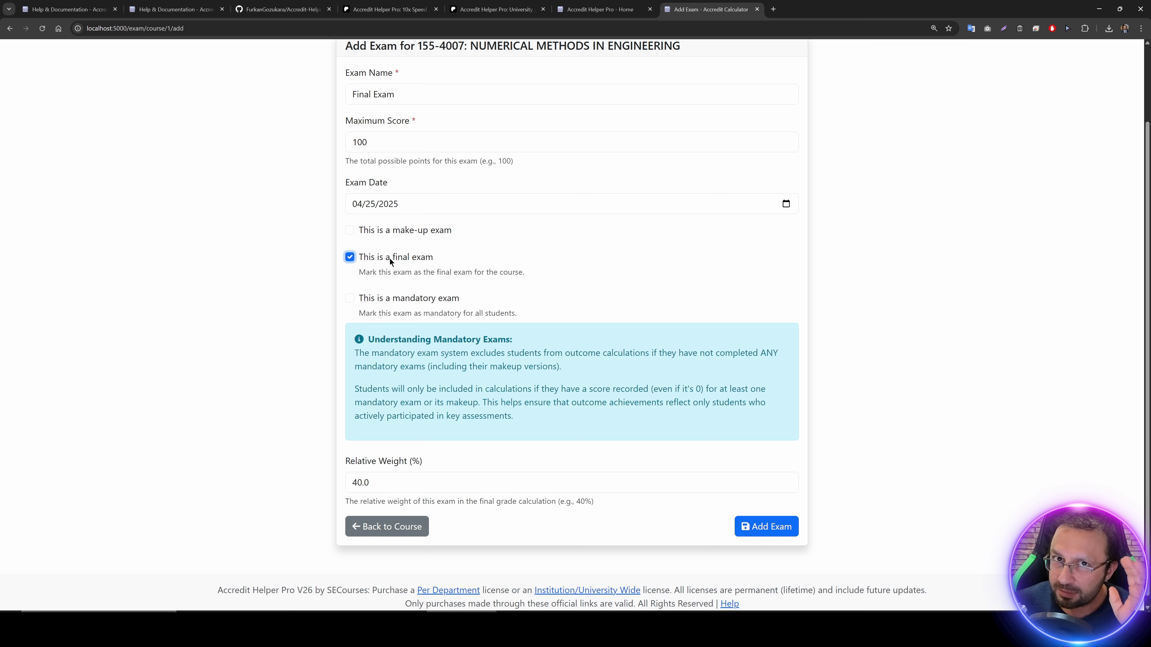
Step: Mark the final exam as mandatory, set its relative weight to 60%, and add it to the course
{"action": "left_click", "coordinate": [386, 303]}
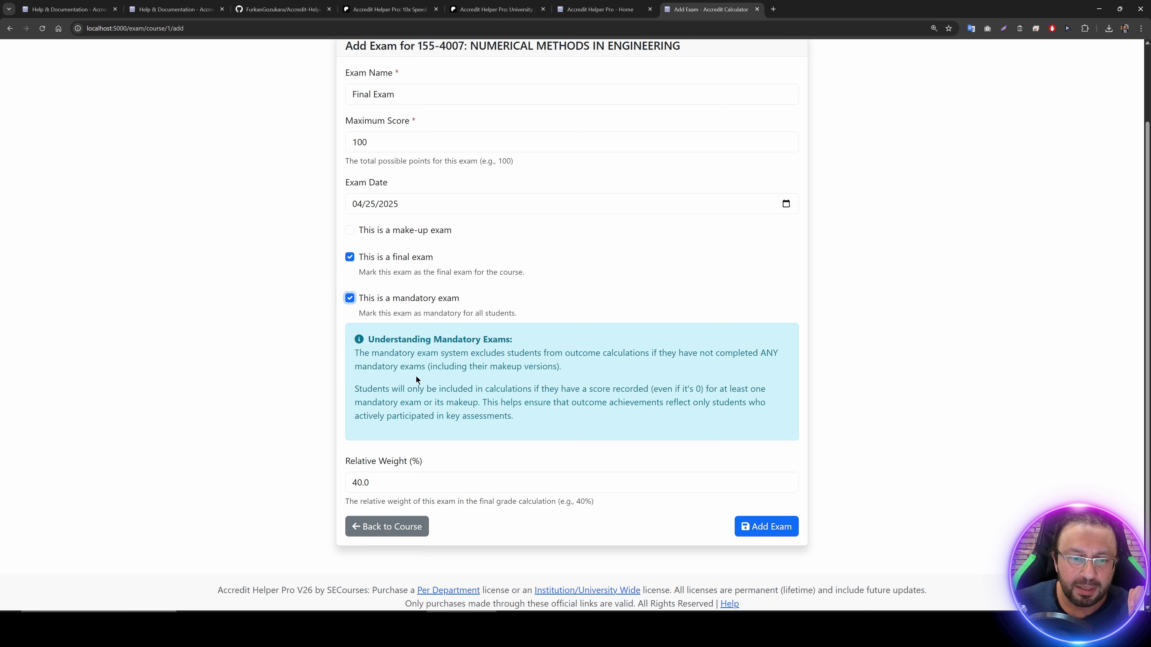
{"action": "left_click_drag", "start_coordinate": [371, 482], "coordinate": [333, 480]}
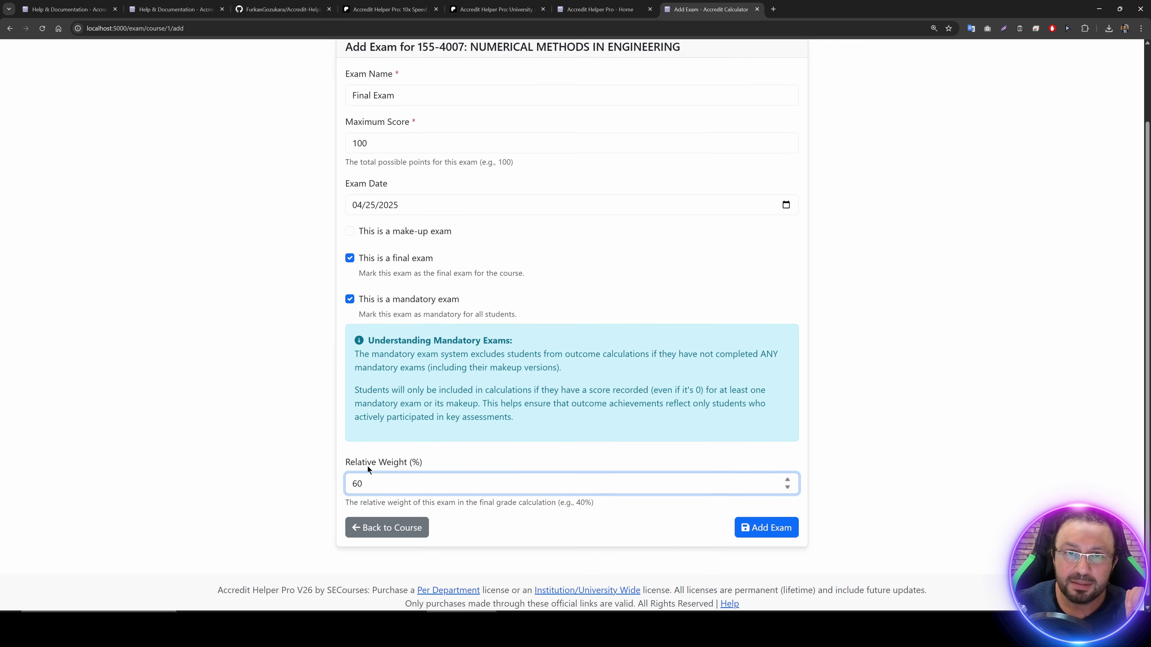
{"action": "left_click", "coordinate": [761, 528]}
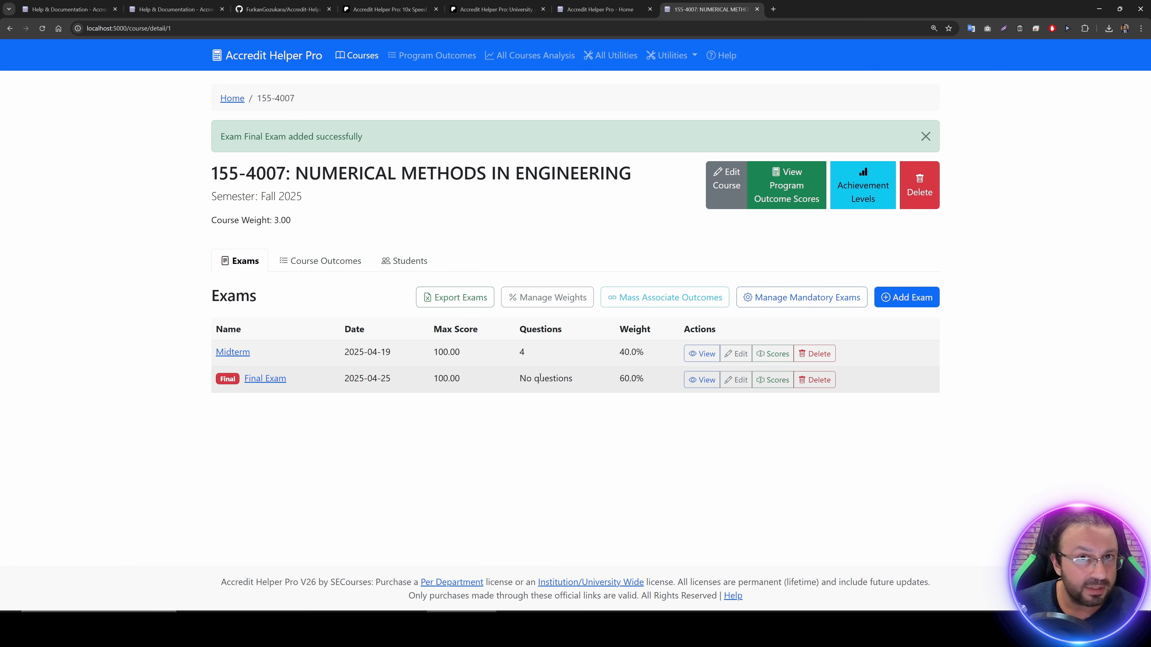
Step: Set up a batch of 5 questions for the Final Exam and distribute the points equally among them
{"action": "left_click", "coordinate": [735, 380]}
{"action": "left_click", "coordinate": [280, 99]}
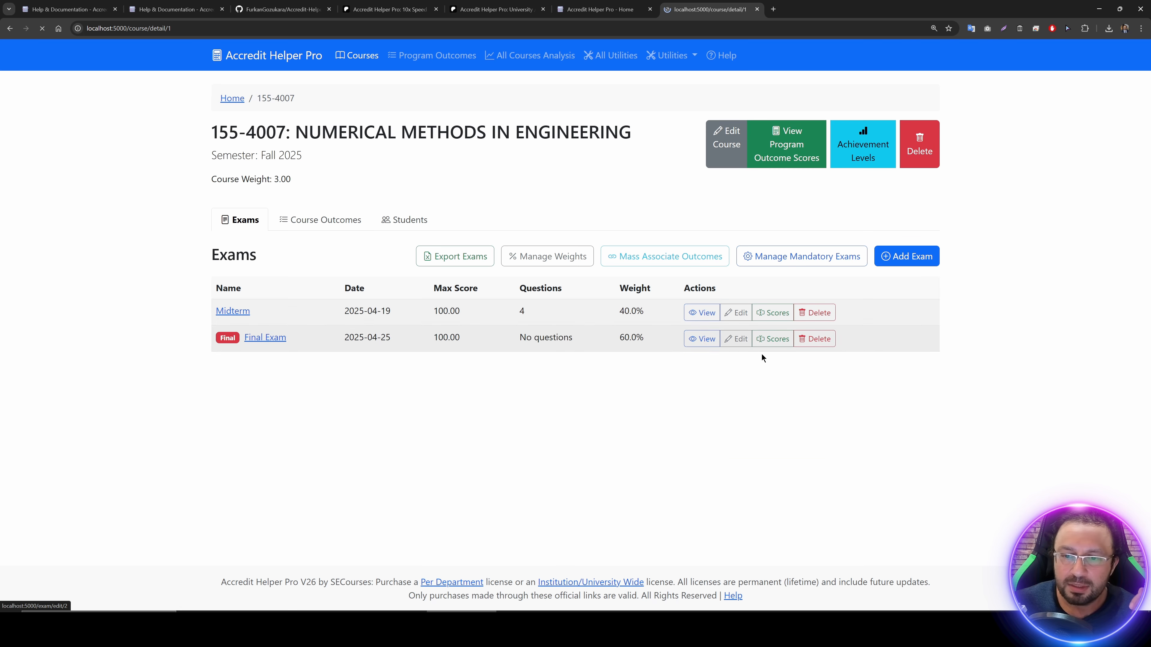
{"action": "left_click", "coordinate": [707, 338]}
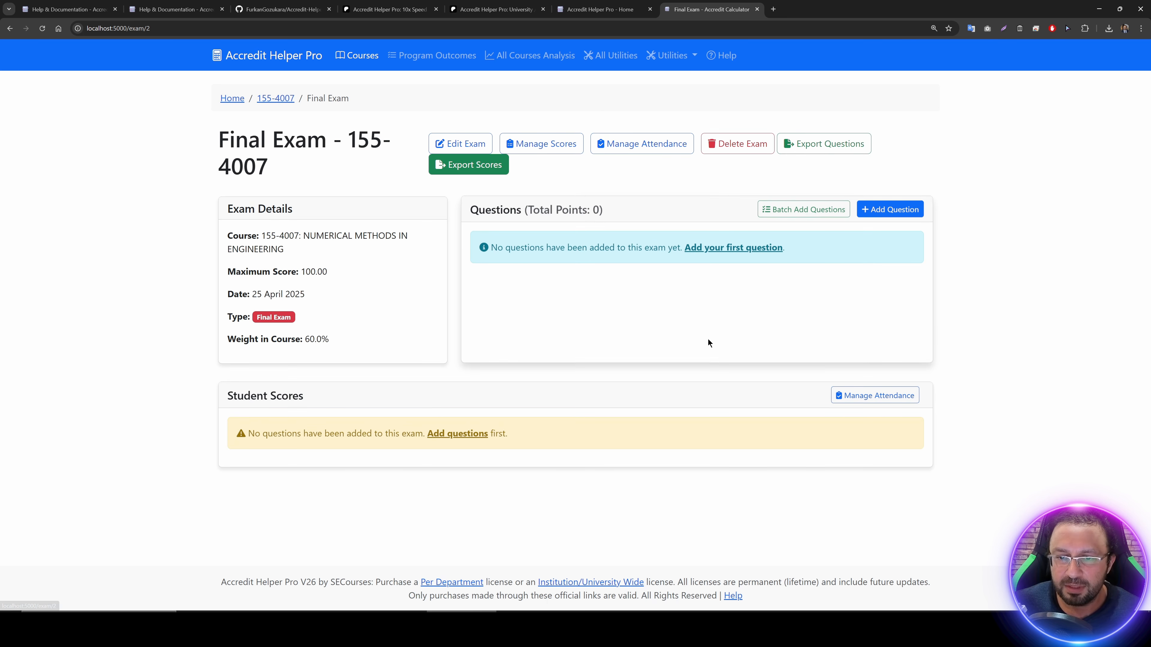
{"action": "left_click", "coordinate": [817, 210]}
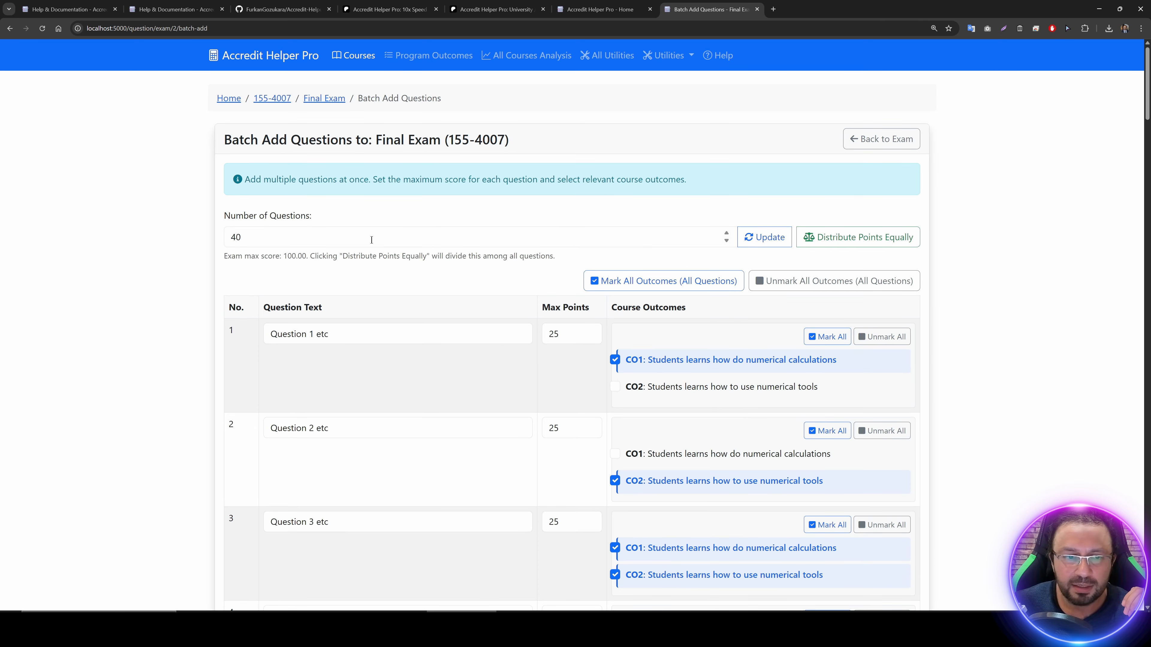
{"action": "double_click", "coordinate": [371, 240]}
{"action": "type", "text": "5"}
{"action": "left_click", "coordinate": [764, 237]}
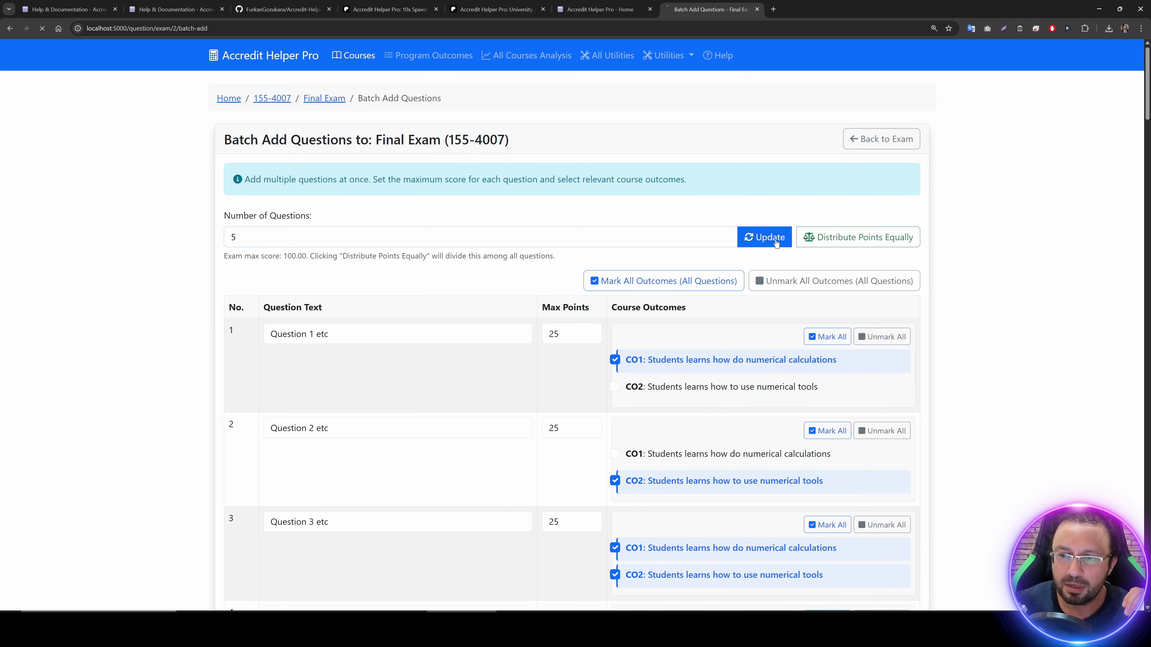
{"action": "left_click", "coordinate": [817, 245]}
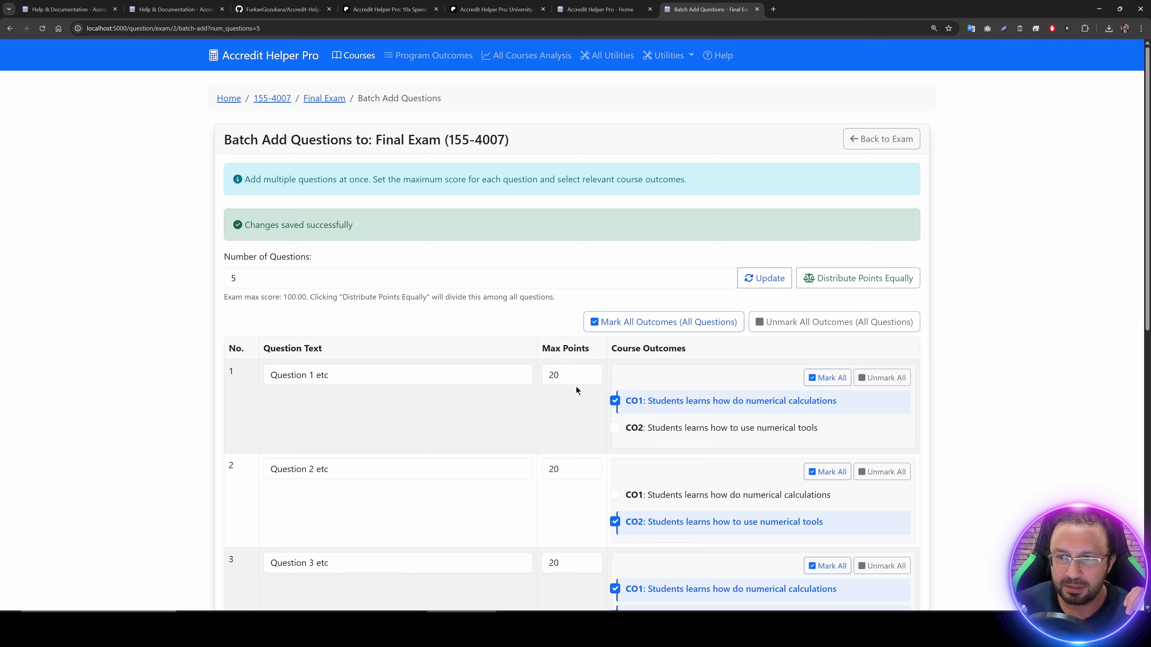
Step: Associate all course outcomes with all five Final Exam questions and save the questions
{"action": "scroll", "coordinate": [576, 389], "scroll_direction": "down", "scroll_amount": 10}
{"action": "left_click", "coordinate": [679, 255]}
{"action": "left_click", "coordinate": [665, 227]}
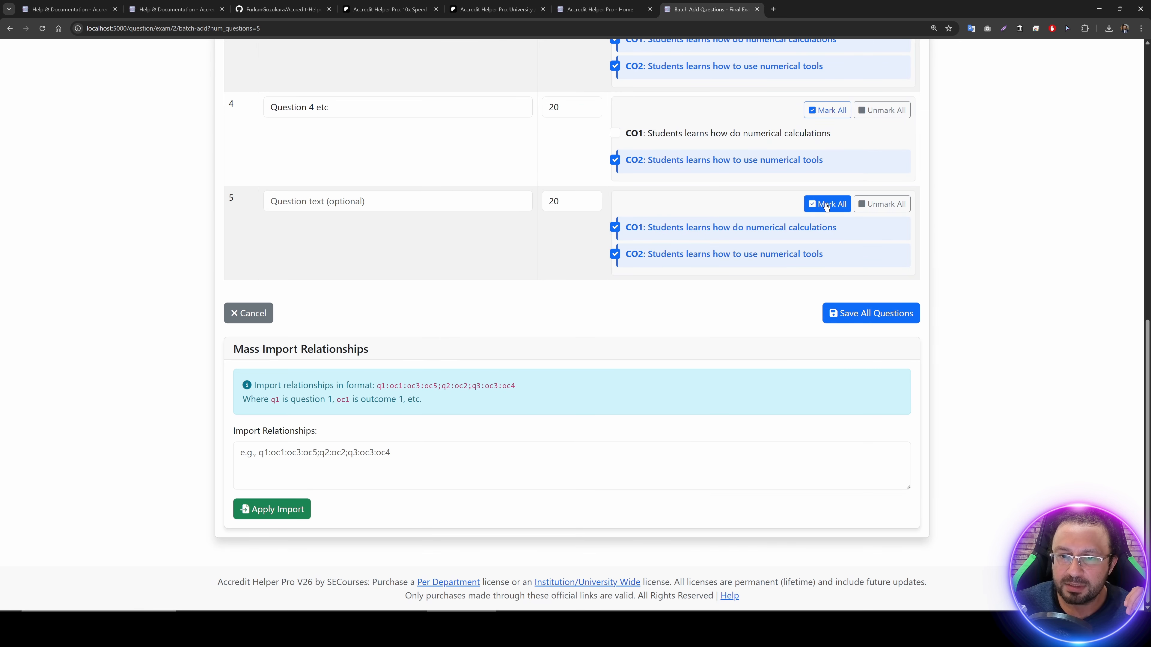
{"action": "scroll", "coordinate": [825, 227], "scroll_direction": "up", "scroll_amount": 5}
{"action": "left_click", "coordinate": [827, 146]}
{"action": "scroll", "coordinate": [829, 150], "scroll_direction": "up", "scroll_amount": 5}
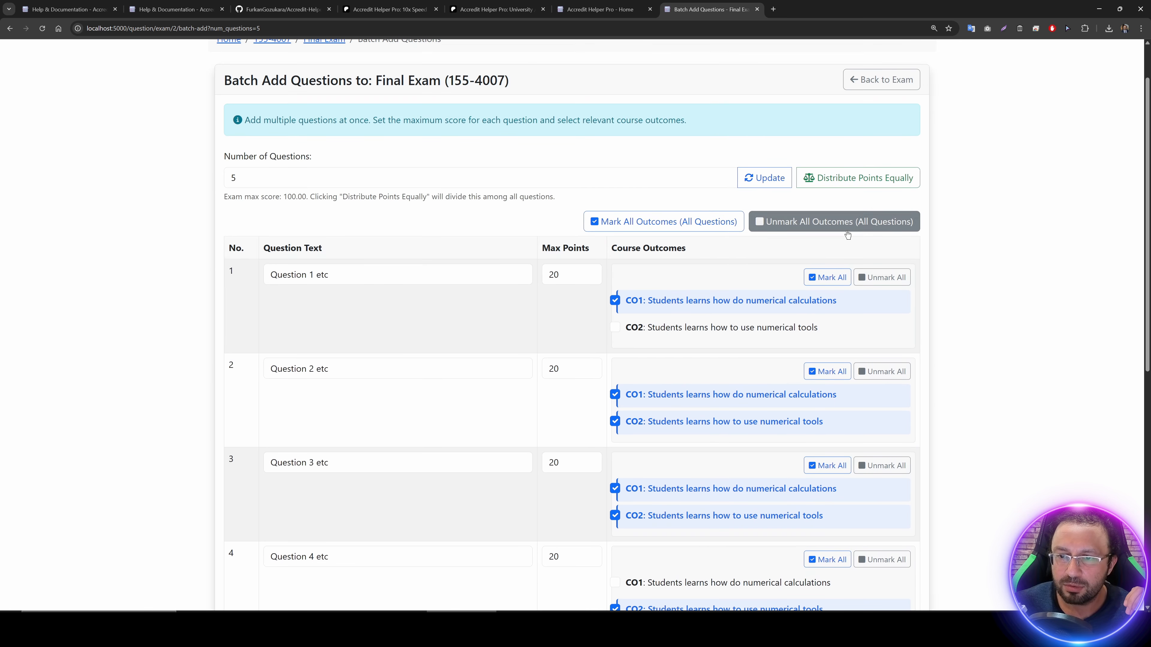
{"action": "left_click", "coordinate": [826, 278]}
{"action": "left_click", "coordinate": [807, 226]}
{"action": "left_click", "coordinate": [682, 224]}
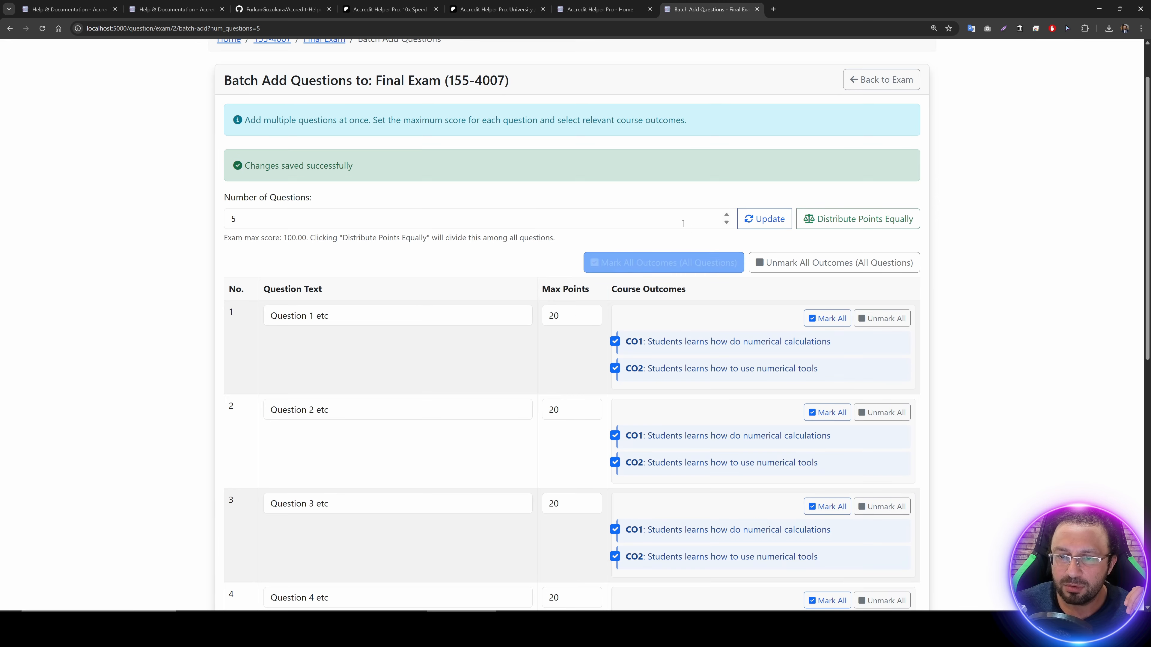
{"action": "scroll", "coordinate": [694, 337], "scroll_direction": "down", "scroll_amount": 10}
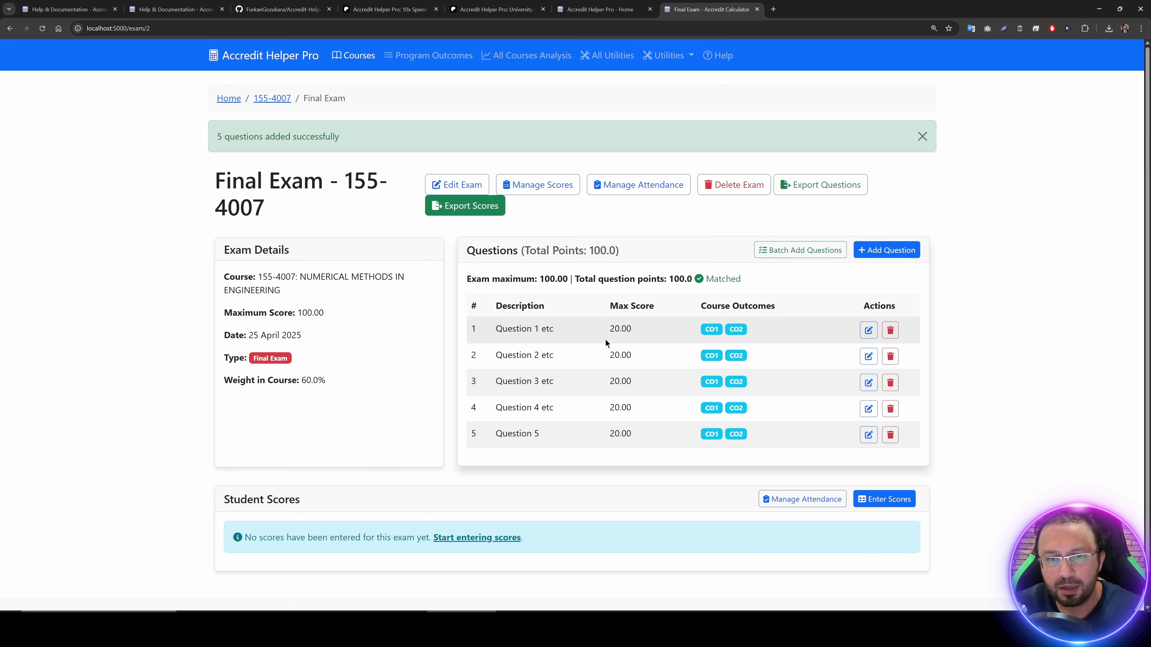
Step: In the Final Exam's score entry, mark the first two listed students as not having joined the exam
{"action": "left_click", "coordinate": [538, 185]}
{"action": "scroll", "coordinate": [637, 383], "scroll_direction": "down", "scroll_amount": 5}
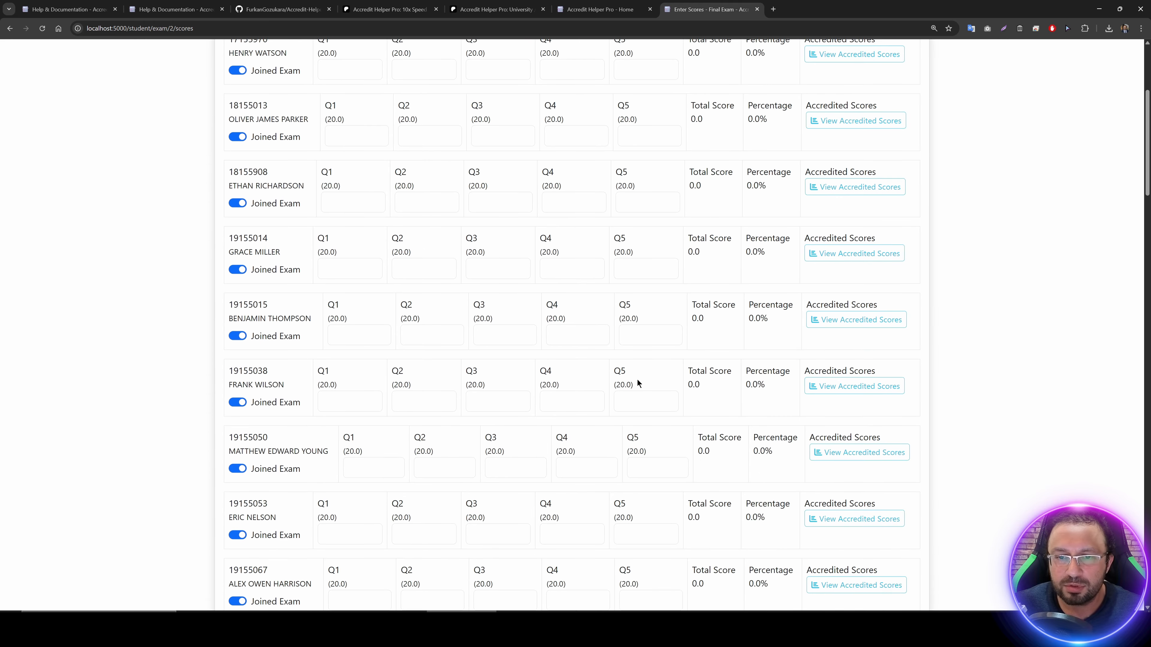
{"action": "scroll", "coordinate": [638, 383], "scroll_direction": "up", "scroll_amount": 5}
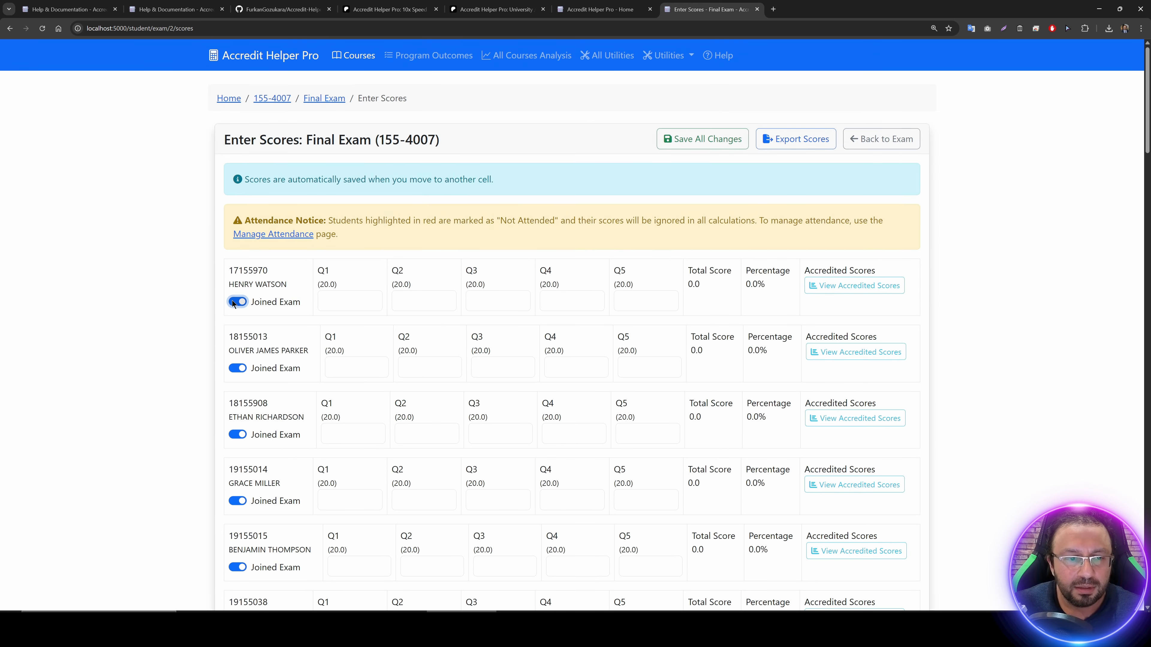
{"action": "left_click", "coordinate": [234, 302]}
{"action": "left_click", "coordinate": [240, 379]}
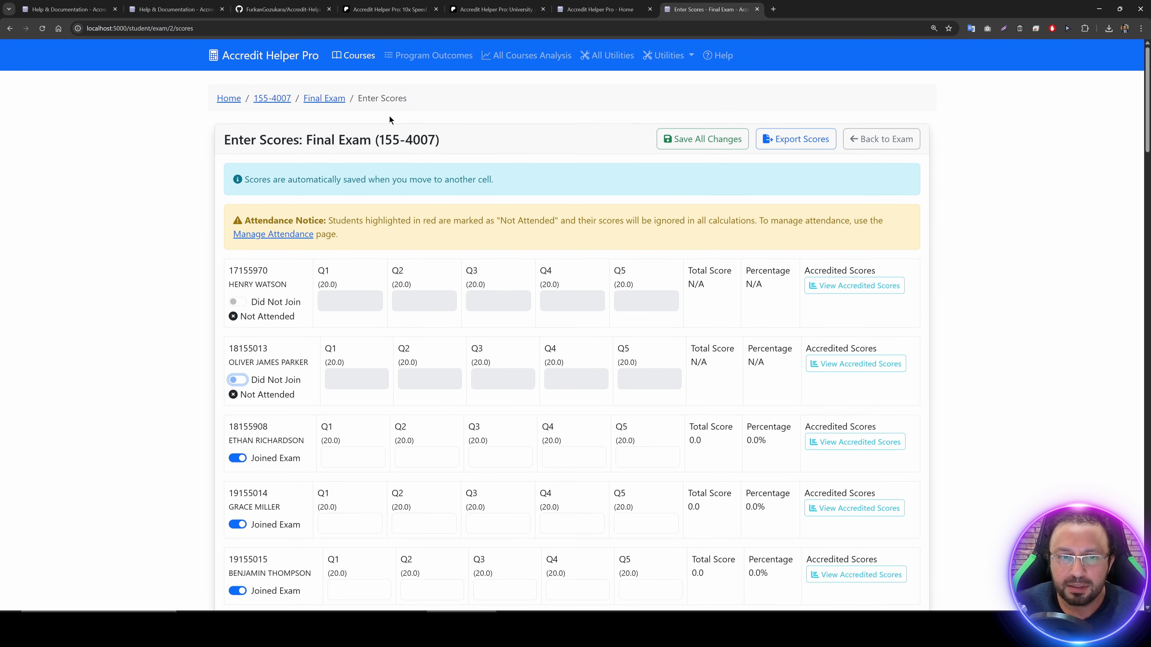
Step: Check the program outcome scores and achievement levels for course 155-4007
{"action": "left_click", "coordinate": [328, 98]}
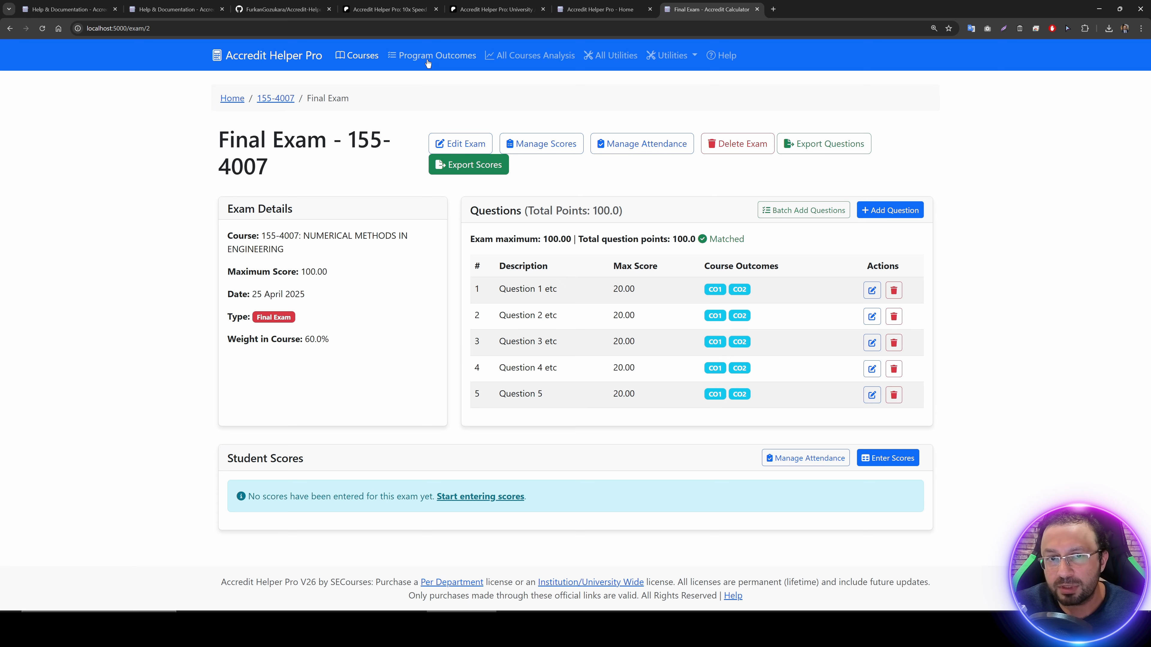
{"action": "left_click", "coordinate": [276, 98]}
{"action": "left_click", "coordinate": [773, 157]}
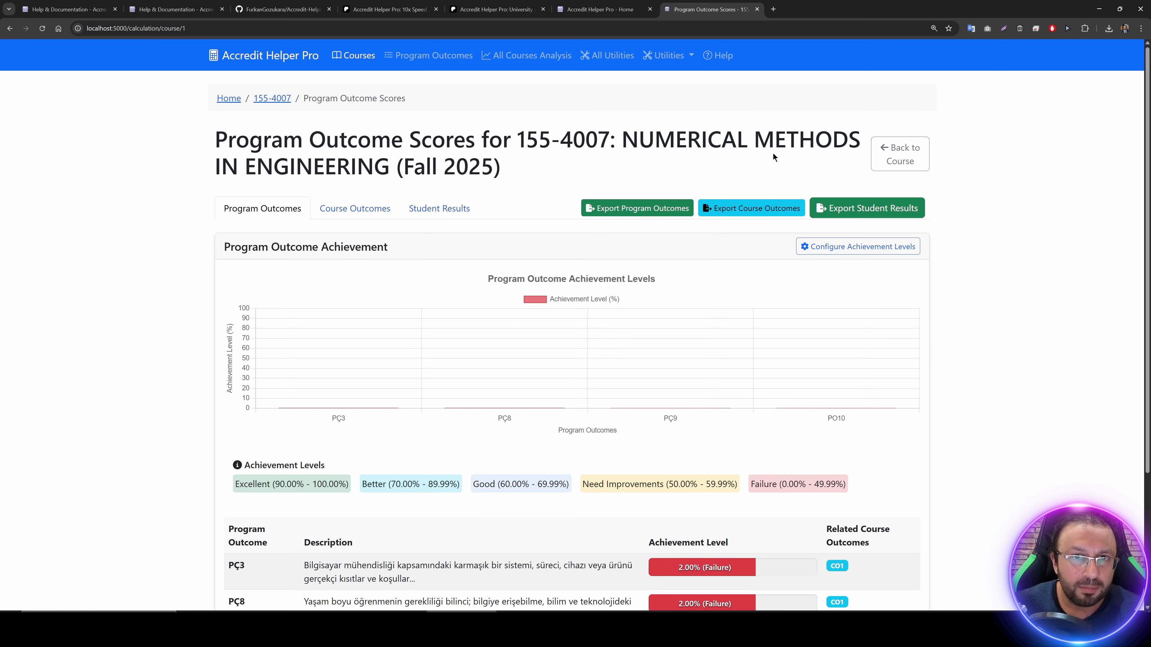
{"action": "scroll", "coordinate": [595, 354], "scroll_direction": "down", "scroll_amount": 3}
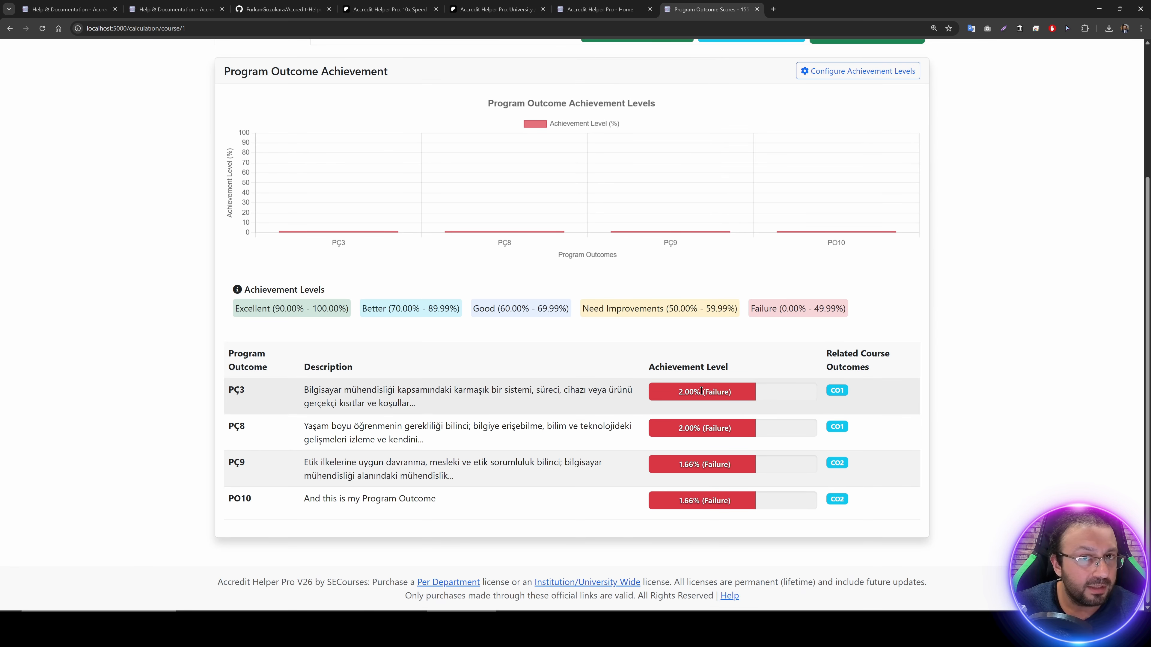
{"action": "scroll", "coordinate": [700, 398], "scroll_direction": "up", "scroll_amount": 3}
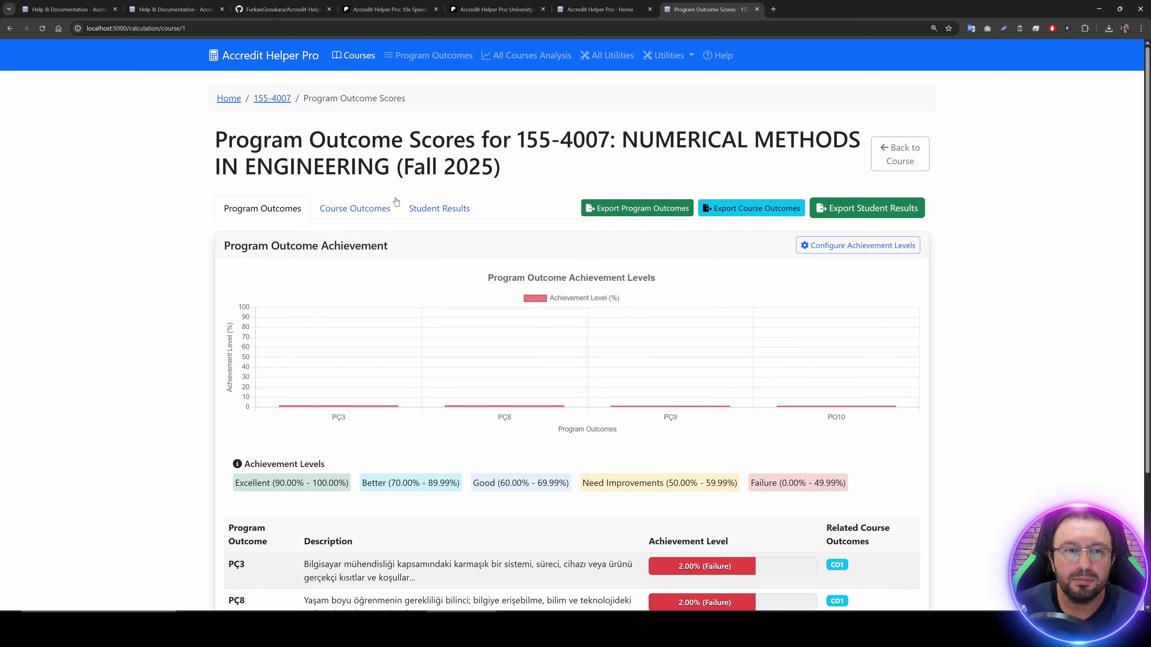
Step: Save the course's exam weights with Midterm at 40% and Final Exam at 60%
{"action": "left_click", "coordinate": [275, 98]}
{"action": "left_click", "coordinate": [548, 256]}
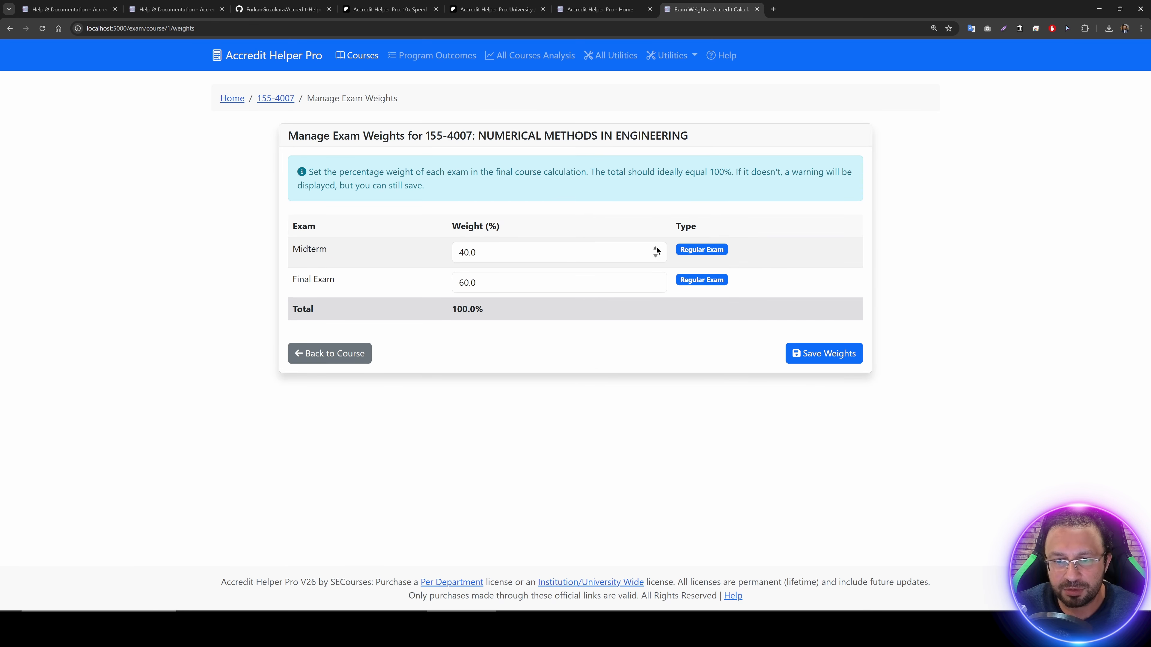
{"action": "left_click", "coordinate": [656, 250]}
{"action": "left_click", "coordinate": [656, 256]}
{"action": "left_click", "coordinate": [815, 353]}
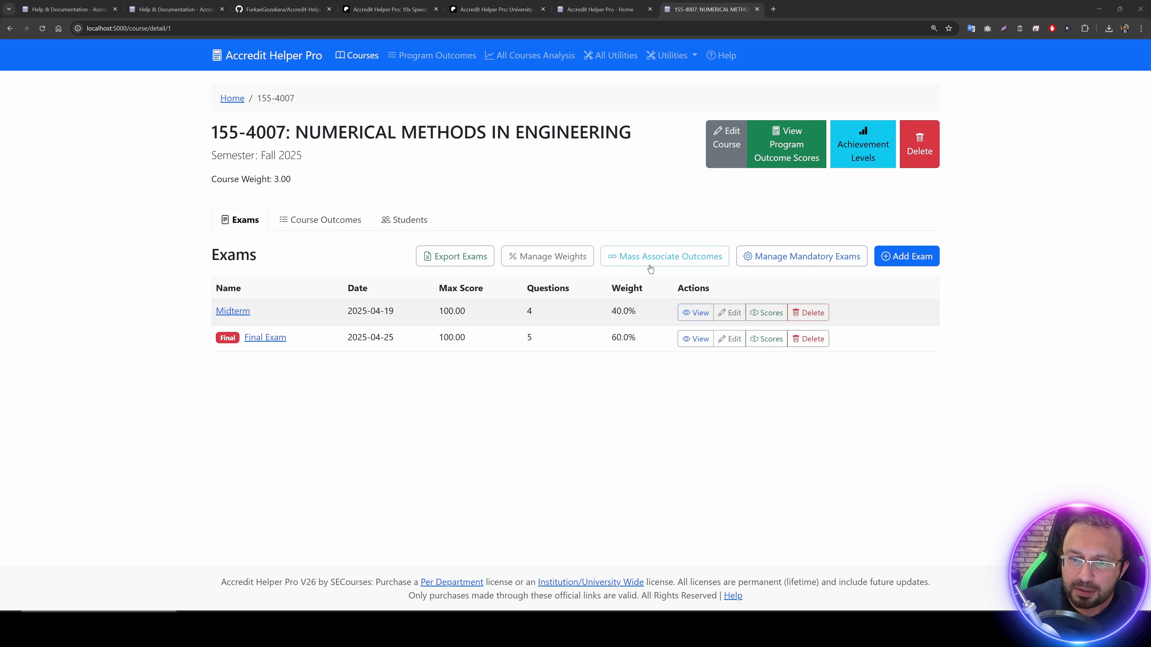
Step: In the mass outcome association, filter the questions to the Midterm and remove CO2 from question 1
{"action": "left_click", "coordinate": [643, 257]}
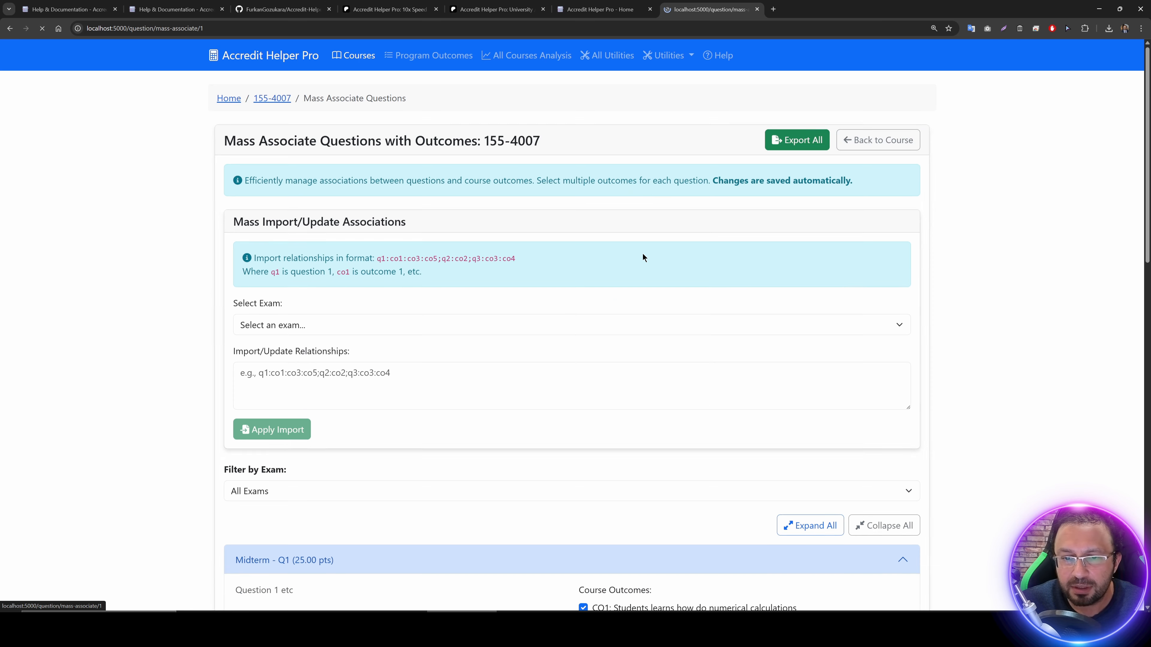
{"action": "scroll", "coordinate": [485, 291], "scroll_direction": "down", "scroll_amount": 5}
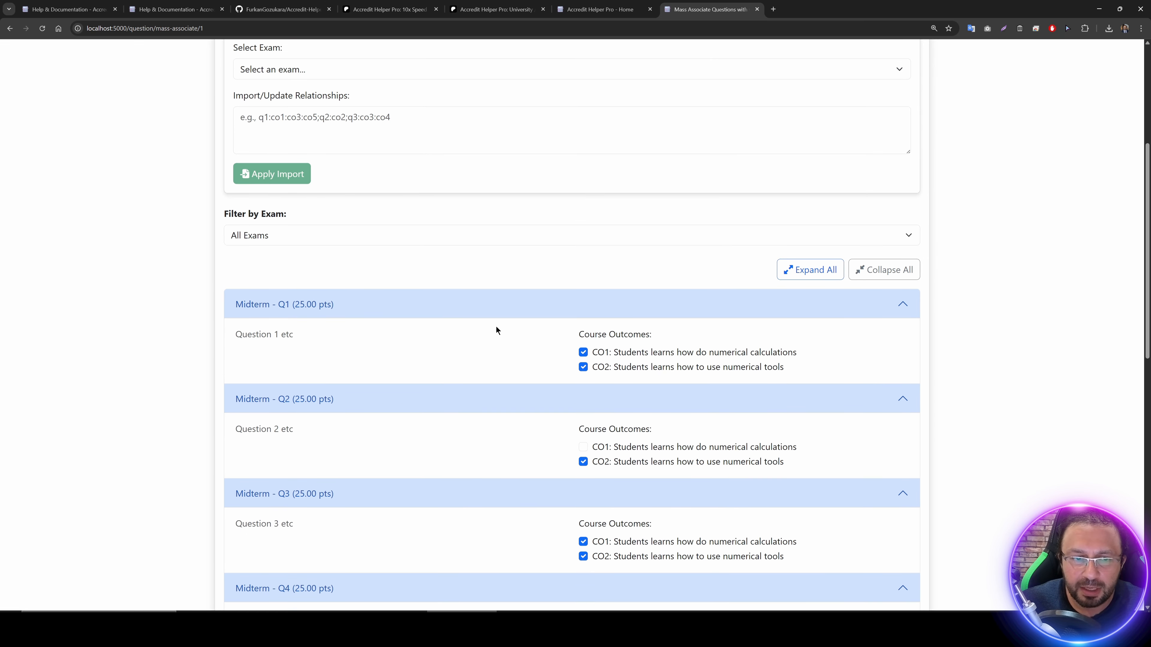
{"action": "scroll", "coordinate": [496, 330], "scroll_direction": "up", "scroll_amount": 2}
{"action": "left_click", "coordinate": [300, 310]}
{"action": "left_click", "coordinate": [300, 310]}
{"action": "left_click", "coordinate": [300, 310]}
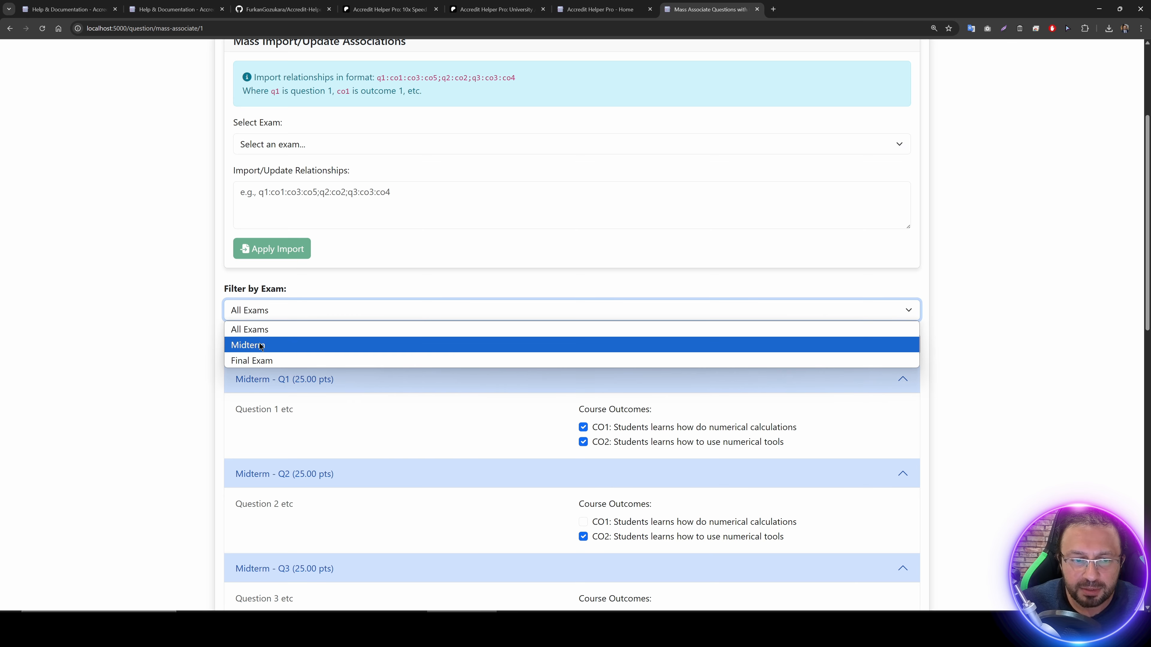
{"action": "left_click", "coordinate": [261, 346]}
{"action": "scroll", "coordinate": [599, 317], "scroll_direction": "down", "scroll_amount": 3}
{"action": "left_click", "coordinate": [599, 310]}
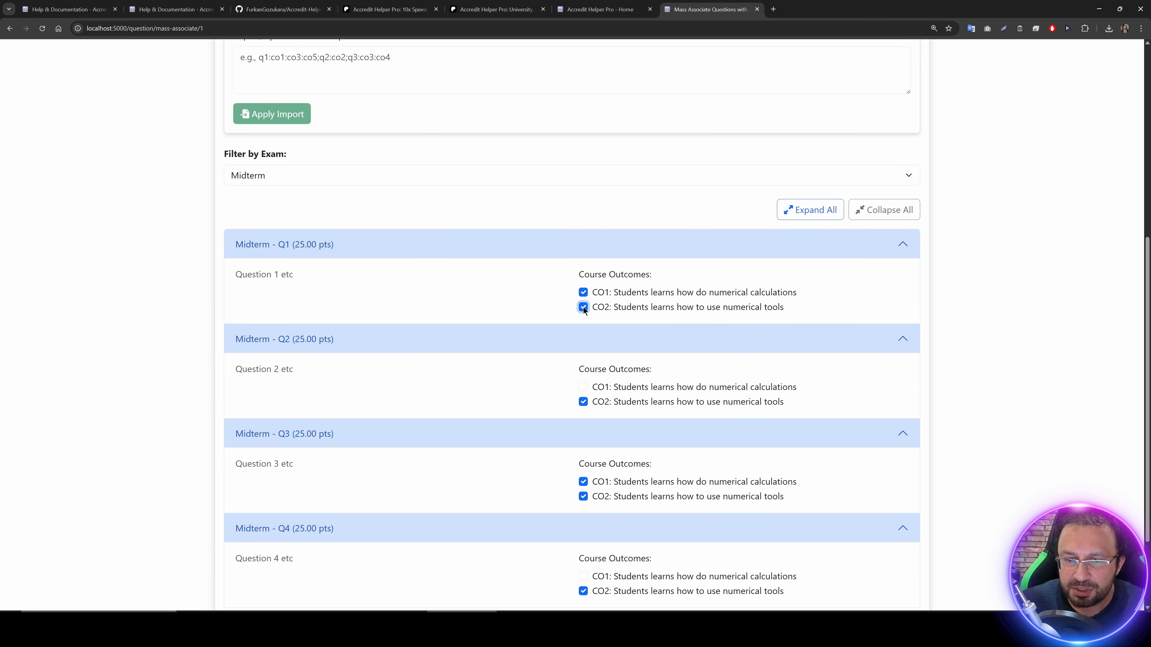
Step: Enter the relationship q1:co2 in the mass import of question and outcome associations
{"action": "scroll", "coordinate": [522, 295], "scroll_direction": "up", "scroll_amount": 4}
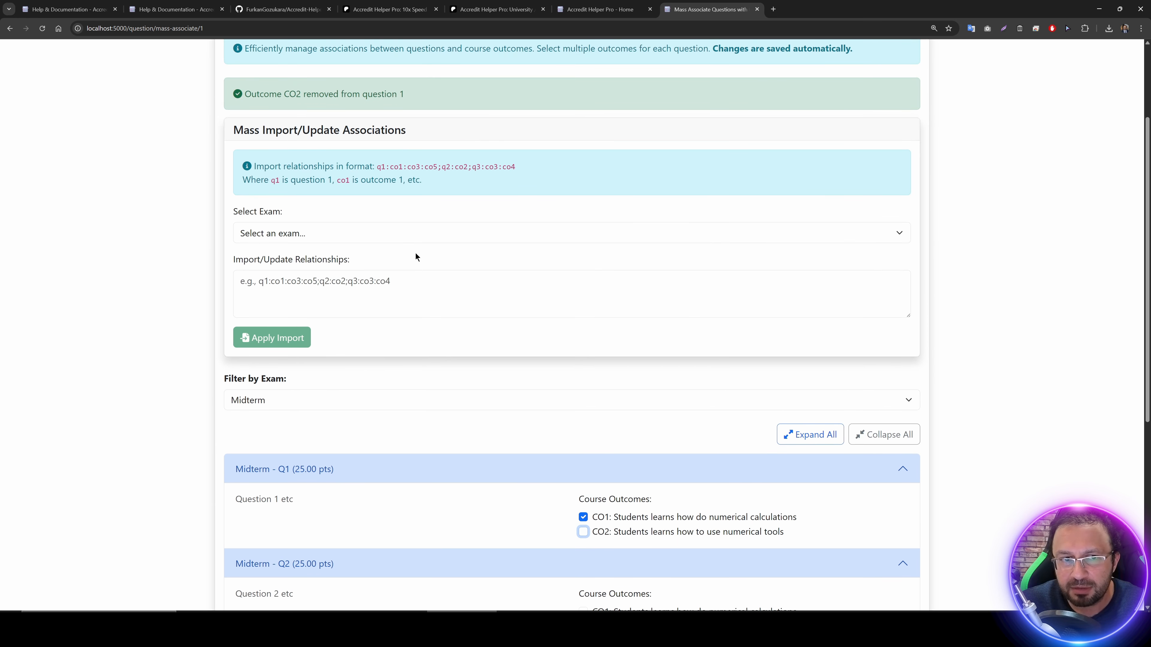
{"action": "scroll", "coordinate": [347, 332], "scroll_direction": "up", "scroll_amount": 2}
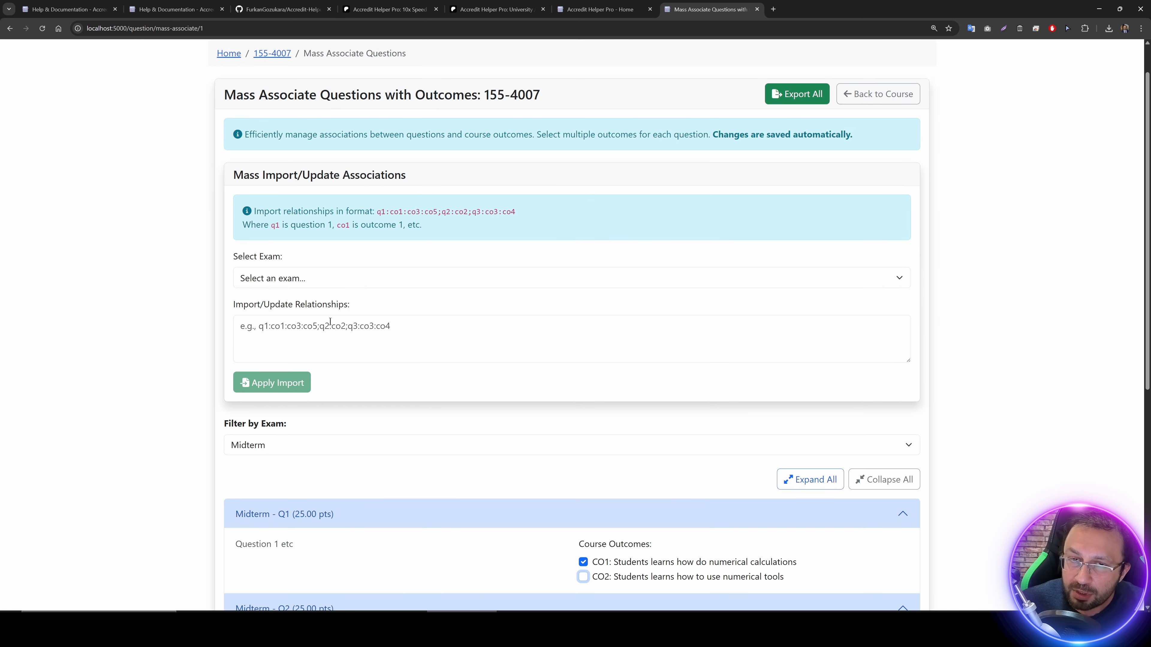
{"action": "left_click", "coordinate": [336, 324]}
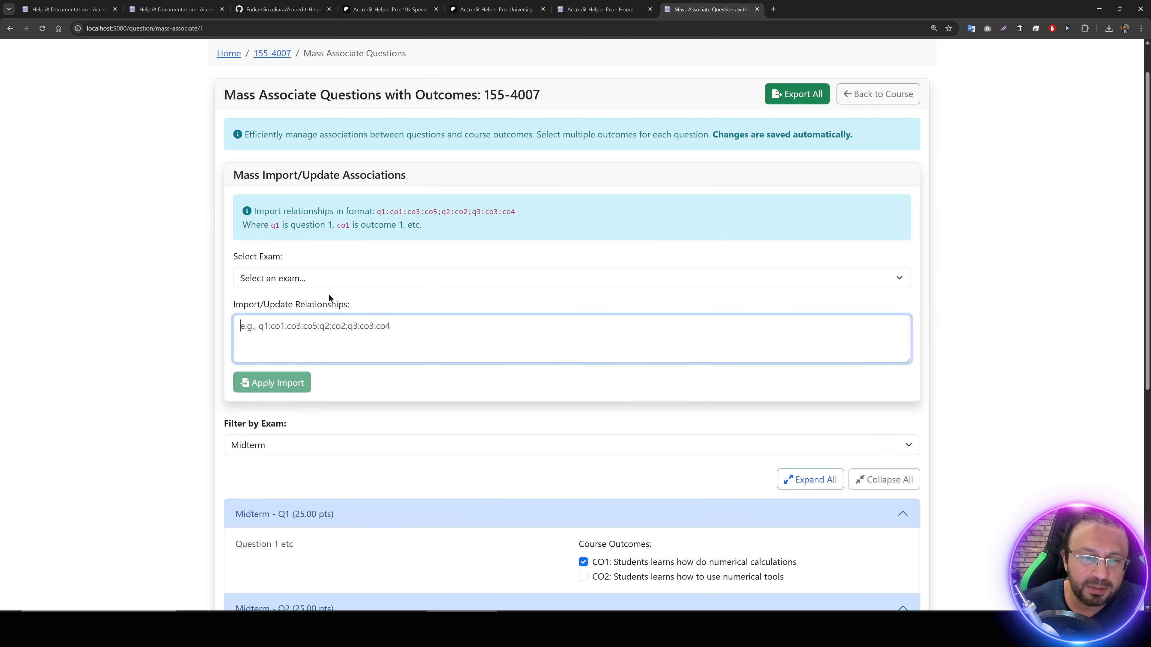
{"action": "scroll", "coordinate": [379, 310], "scroll_direction": "down", "scroll_amount": 1}
{"action": "type", "text": "q1"}
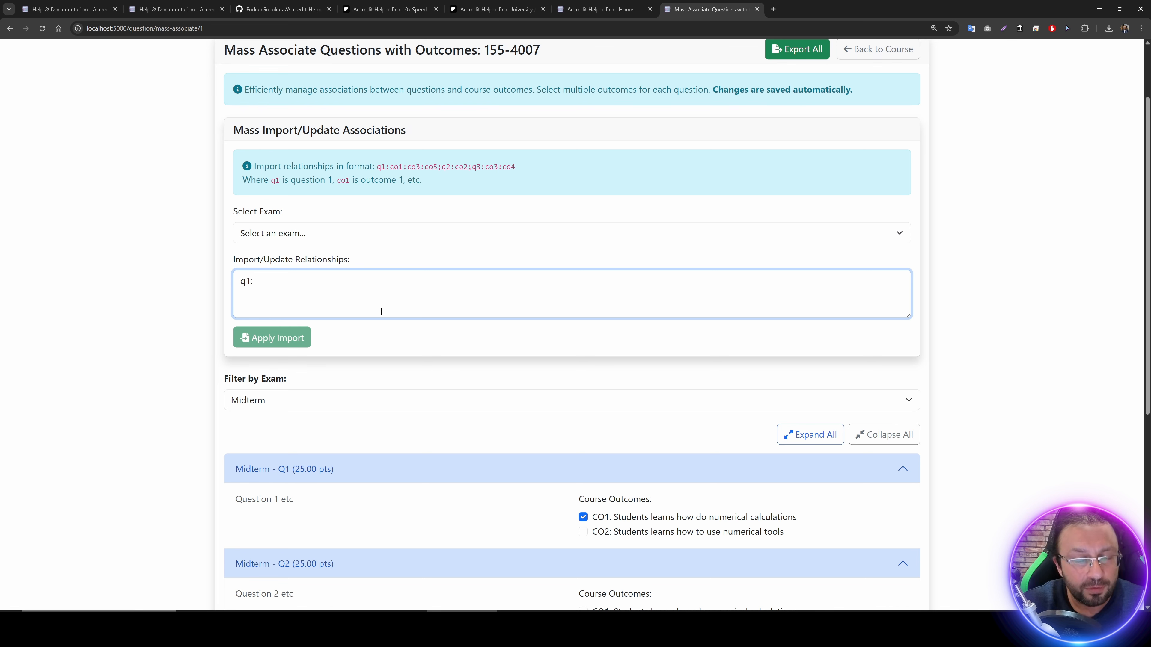
{"action": "type", "text": ":c"}
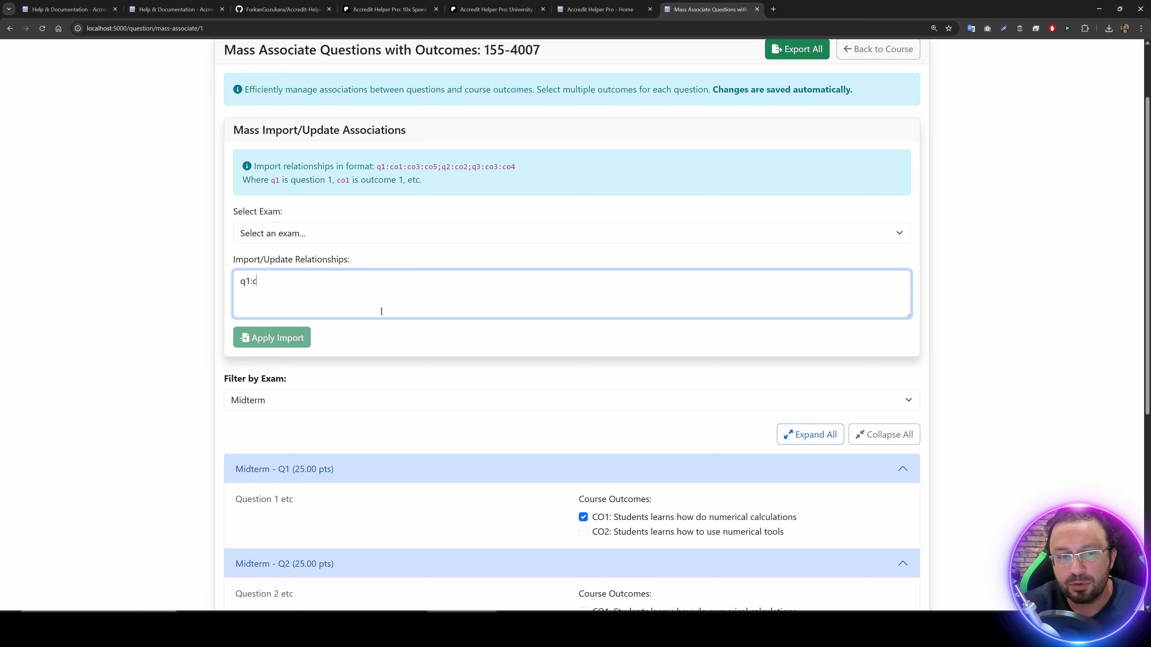
{"action": "type", "text": "o2"}
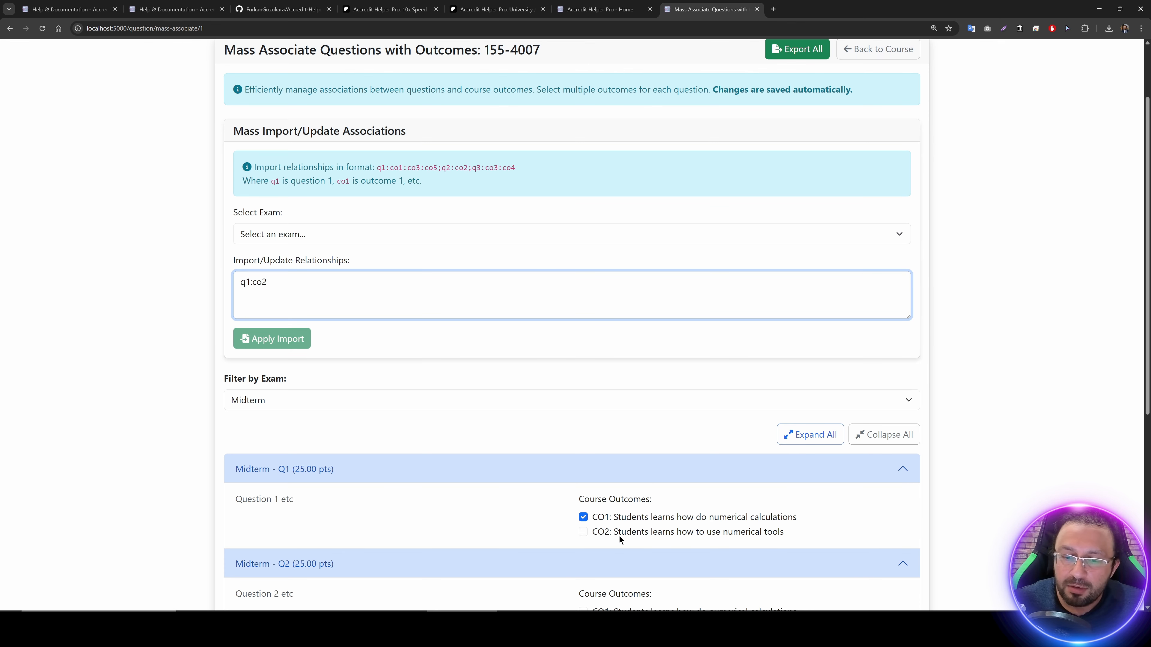
{"action": "left_click", "coordinate": [603, 534]}
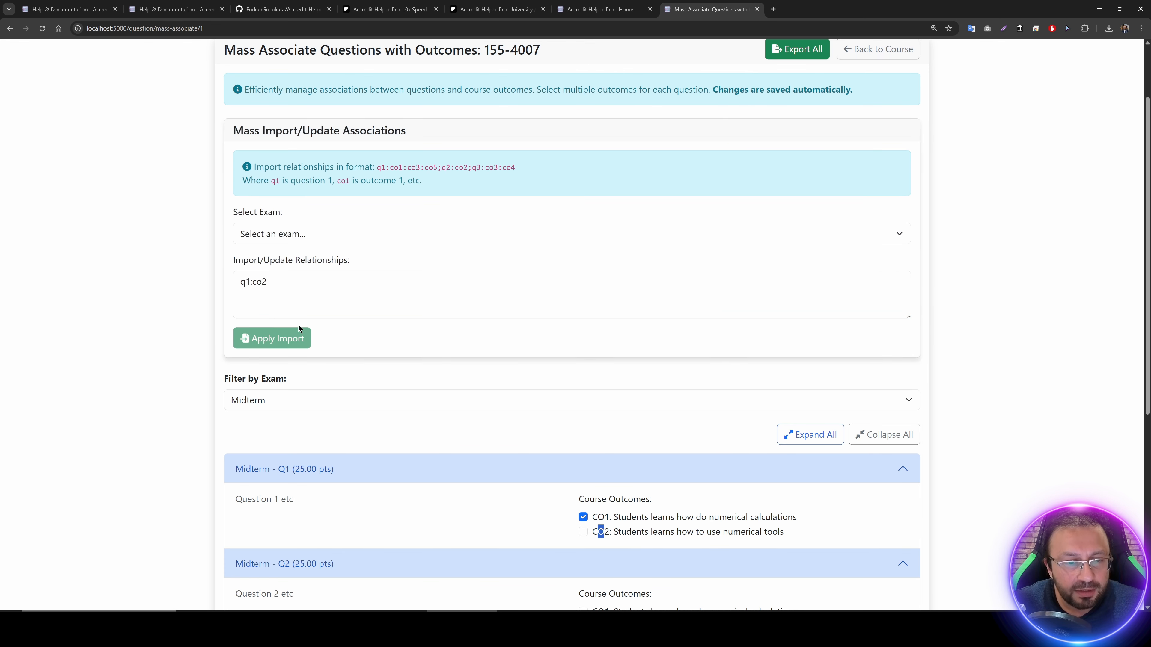
{"action": "left_click_drag", "start_coordinate": [268, 282], "coordinate": [255, 285]}
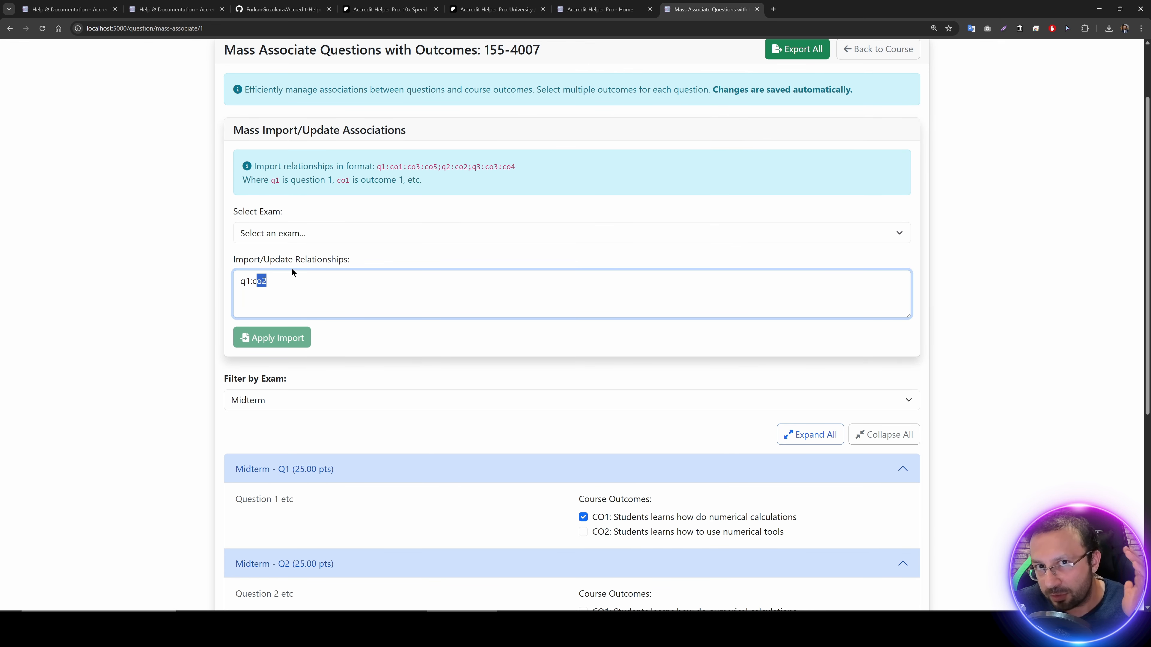
{"action": "left_click_drag", "start_coordinate": [281, 284], "coordinate": [250, 286]}
Step: Extend the mass import relationships text to q1:co2;q4:co1:co2
{"action": "left_click", "coordinate": [309, 288]}
{"action": "type", "text": ";"}
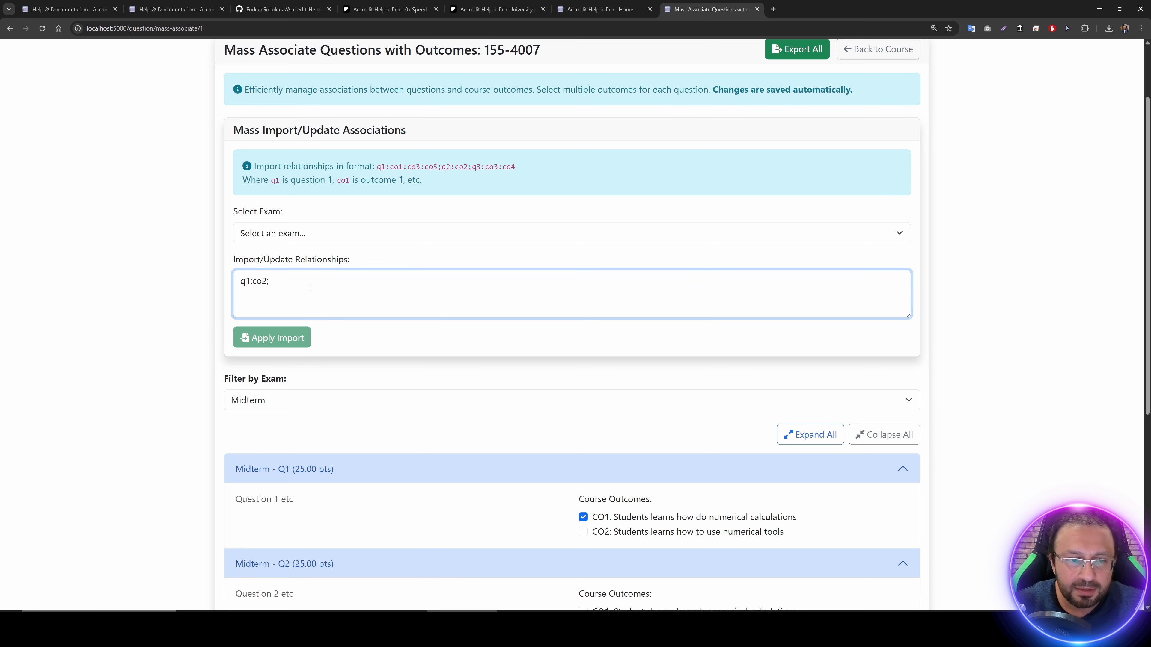
{"action": "type", "text": "q2:"}
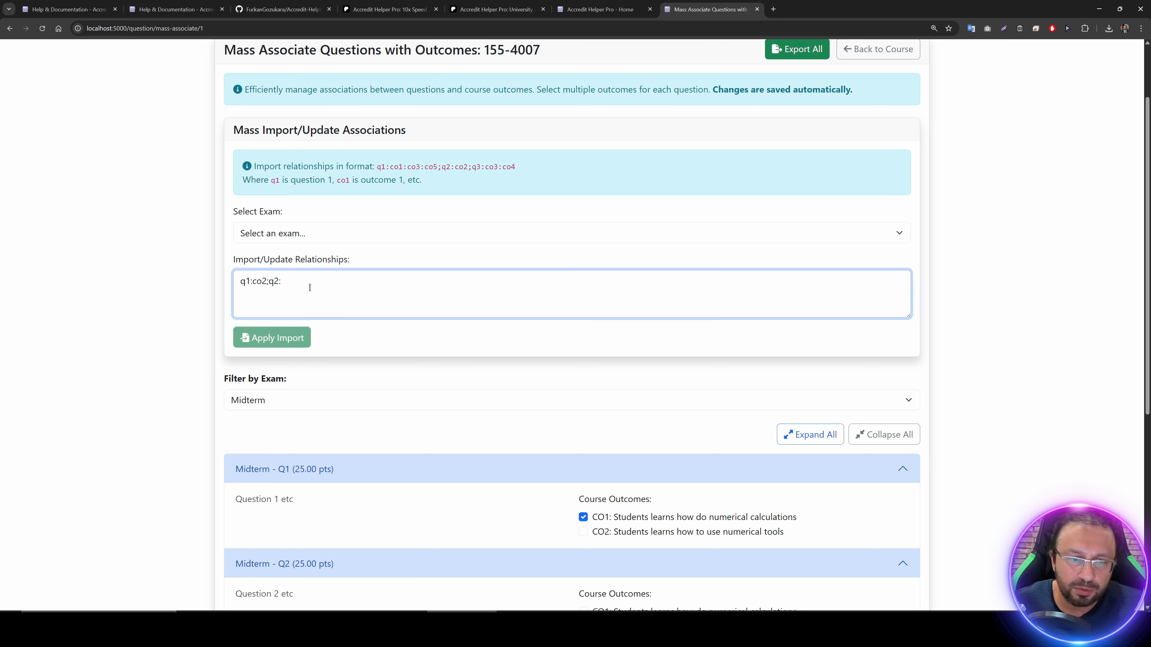
{"action": "scroll", "coordinate": [310, 288], "scroll_direction": "up", "scroll_amount": 2}
{"action": "left_click_drag", "start_coordinate": [126, 382], "coordinate": [150, 383]}
{"action": "left_click", "coordinate": [158, 391]}
{"action": "left_click", "coordinate": [192, 387]}
{"action": "scroll", "coordinate": [185, 336], "scroll_direction": "down", "scroll_amount": 2}
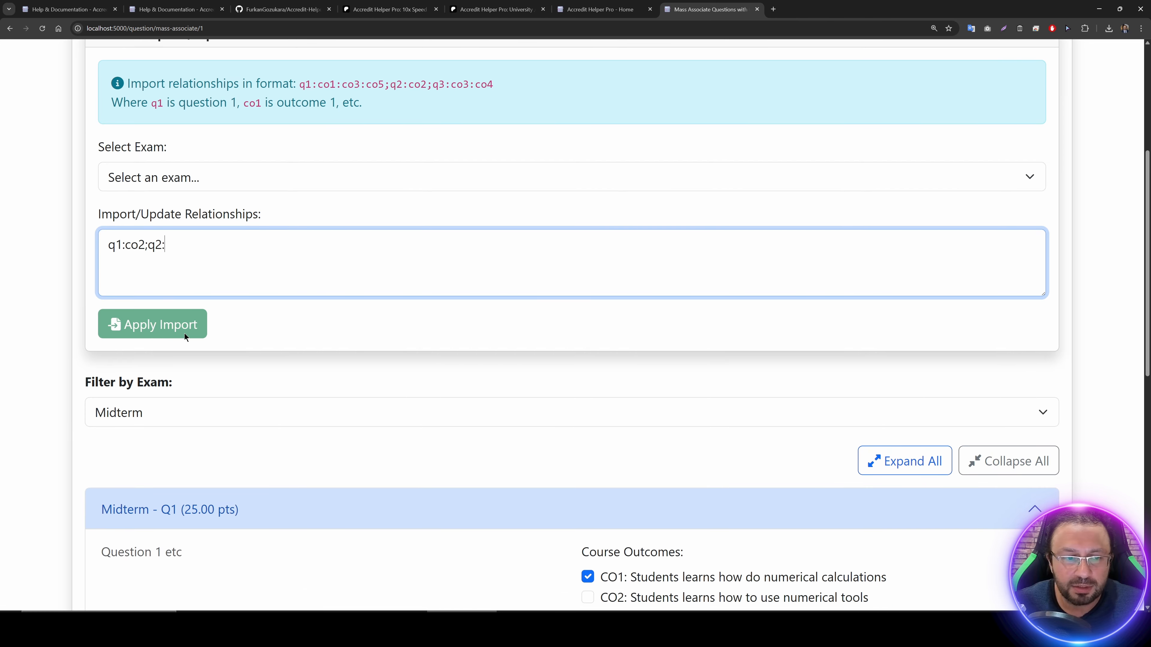
{"action": "left_click_drag", "start_coordinate": [161, 245], "coordinate": [156, 246]}
{"action": "type", "text": "4"}
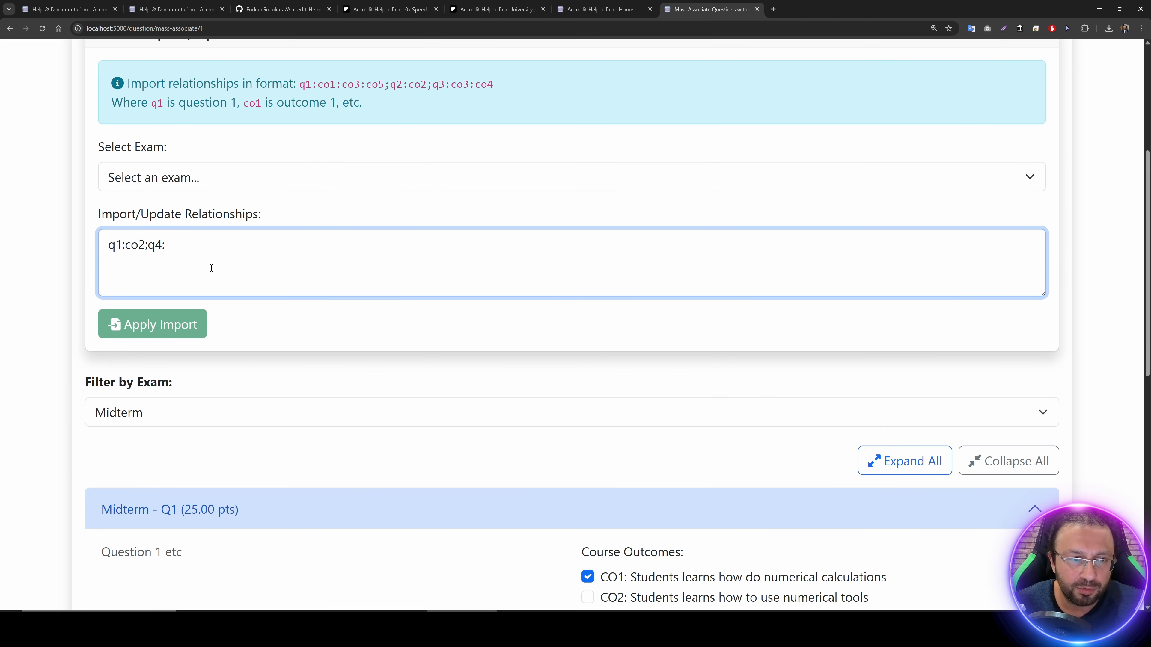
{"action": "scroll", "coordinate": [244, 308], "scroll_direction": "down", "scroll_amount": 8}
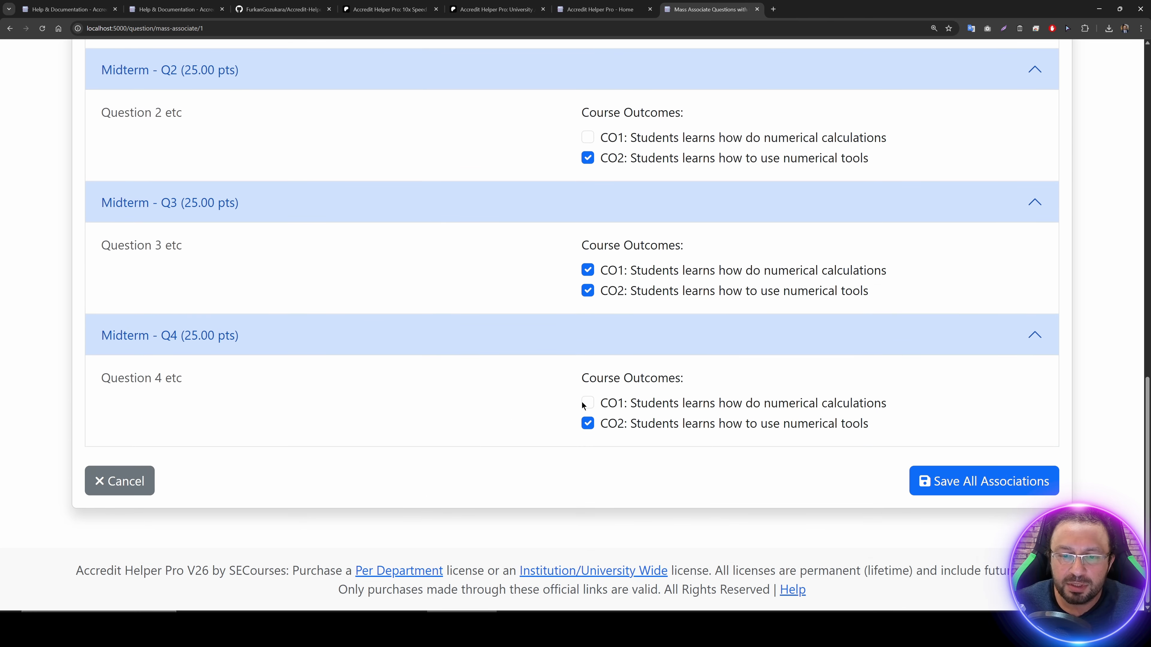
{"action": "scroll", "coordinate": [257, 314], "scroll_direction": "up", "scroll_amount": 8}
{"action": "type", "text": "co2;q4:co"}
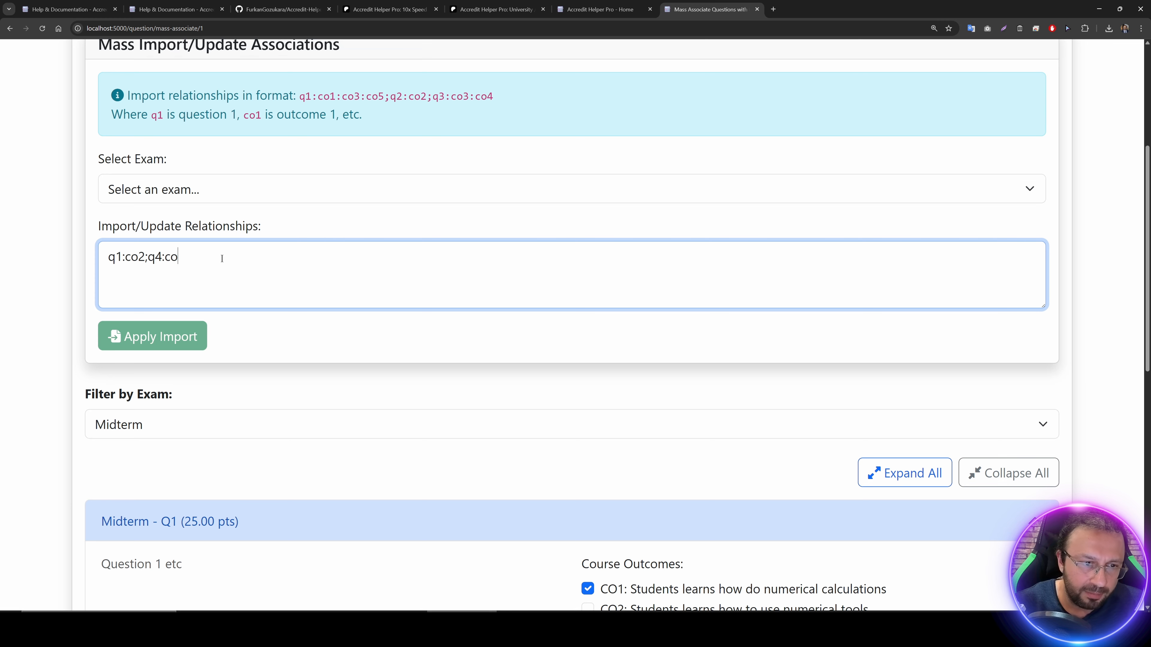
{"action": "type", "text": "1"}
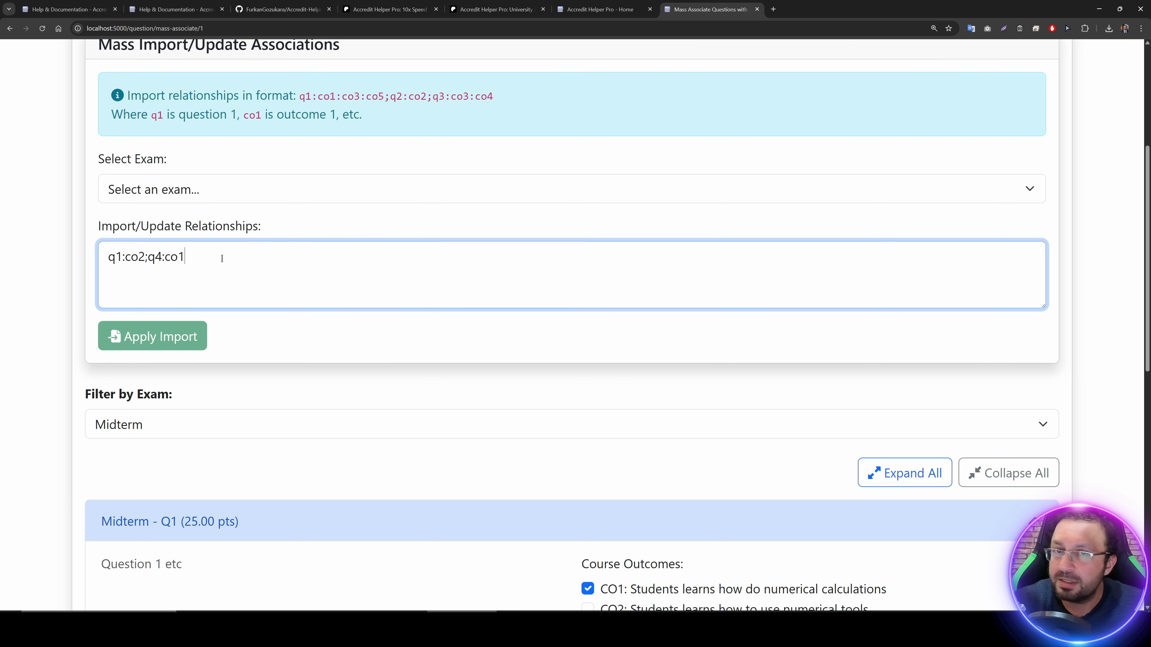
{"action": "type", "text": ":co2"}
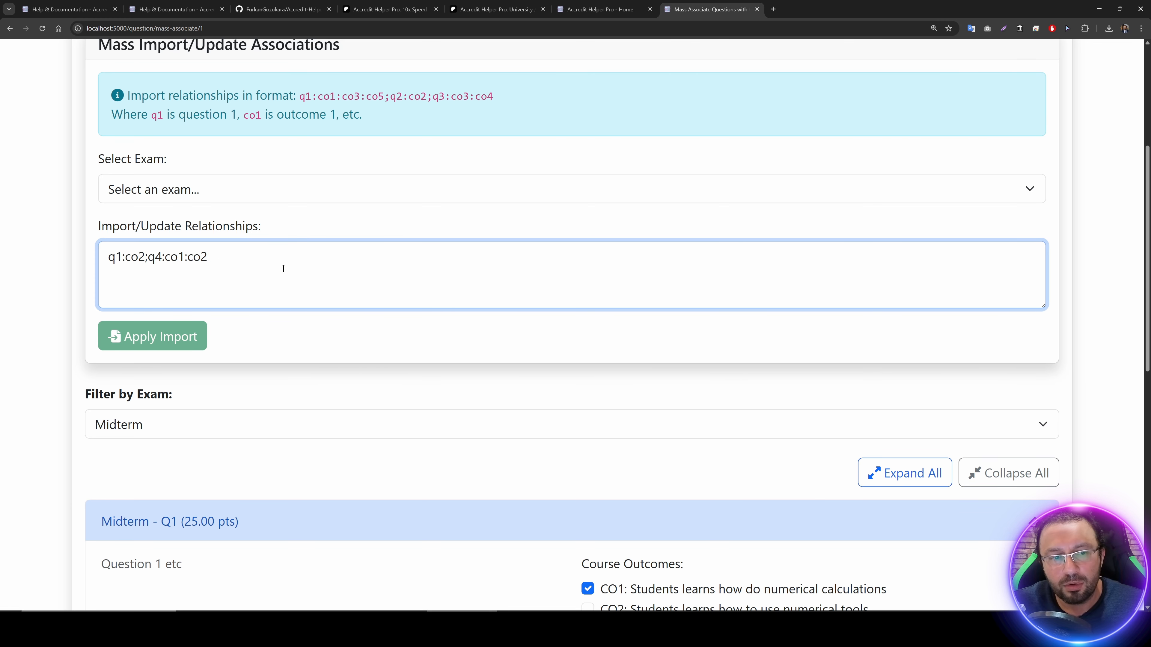
Step: Select the Midterm as the exam for the mass import and apply the entered relationships
{"action": "left_click", "coordinate": [176, 180]}
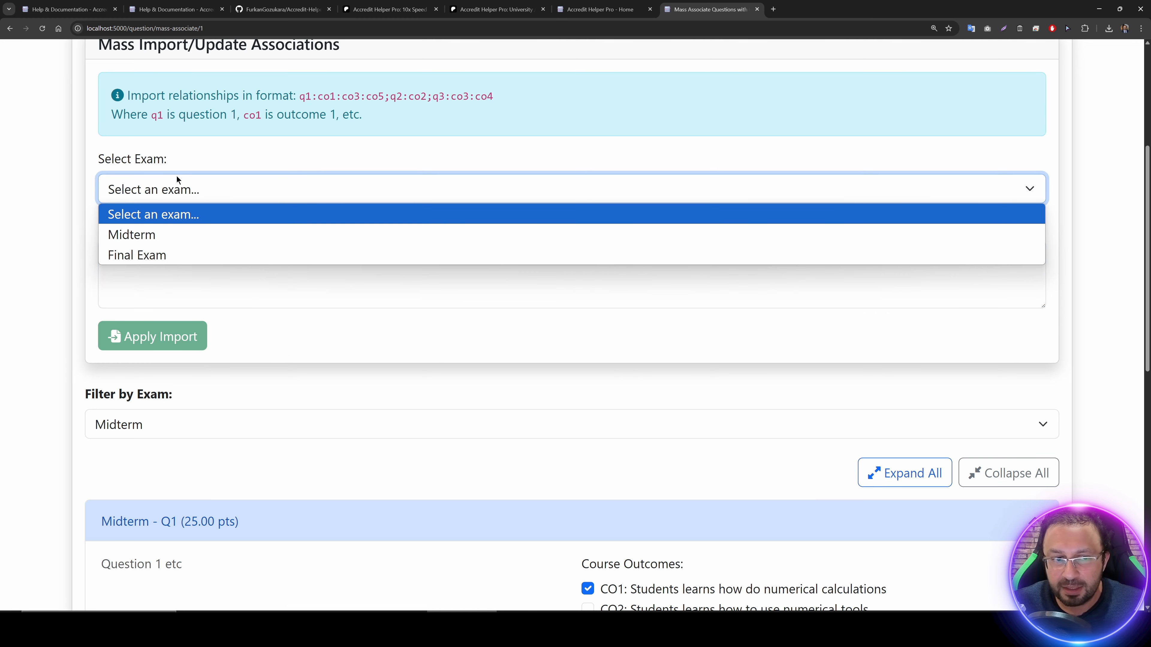
{"action": "left_click", "coordinate": [163, 234]}
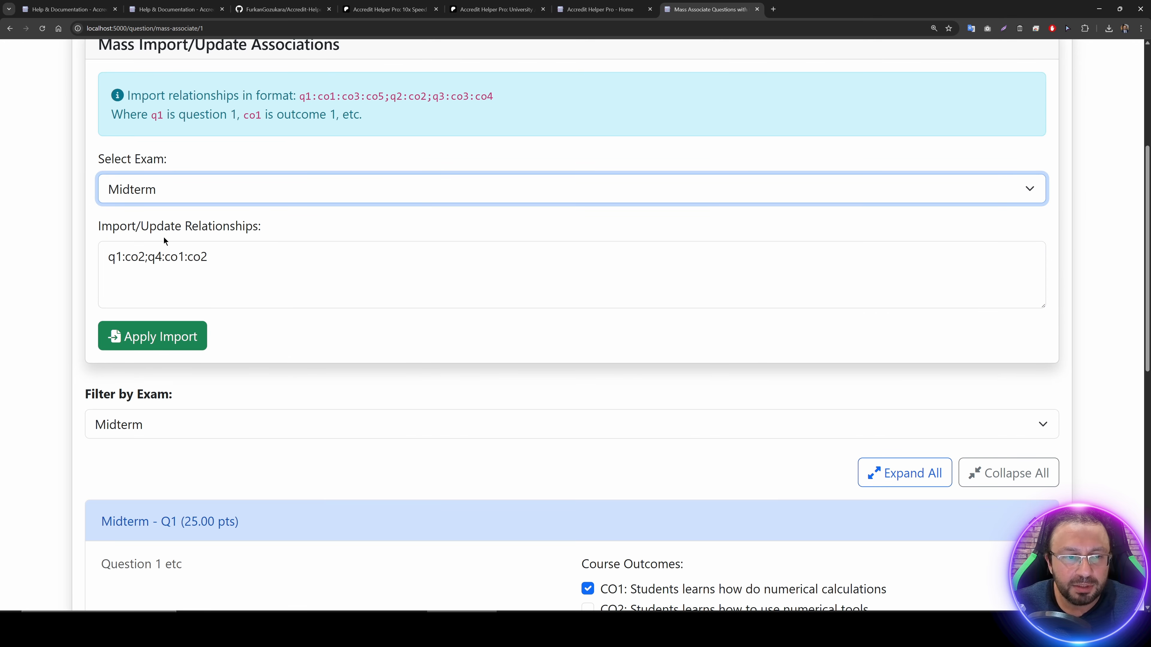
{"action": "left_click", "coordinate": [158, 341]}
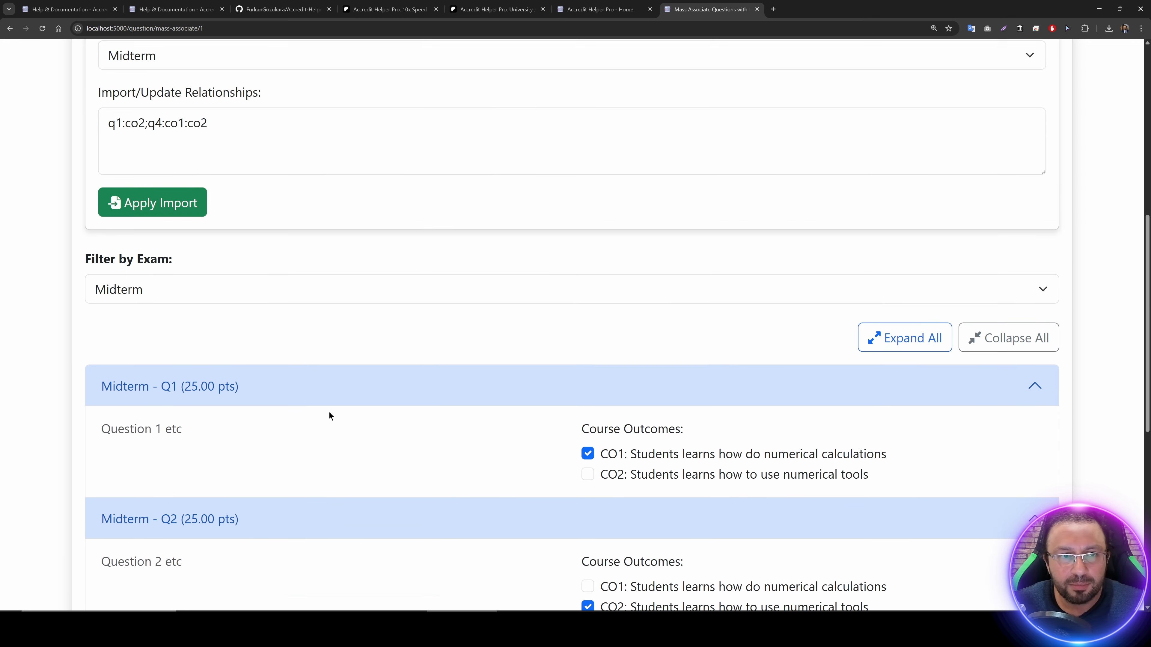
Step: Filter the questions to the Midterm and check the course outcomes associated with questions 1 to 4
{"action": "scroll", "coordinate": [470, 459], "scroll_direction": "down", "scroll_amount": 10}
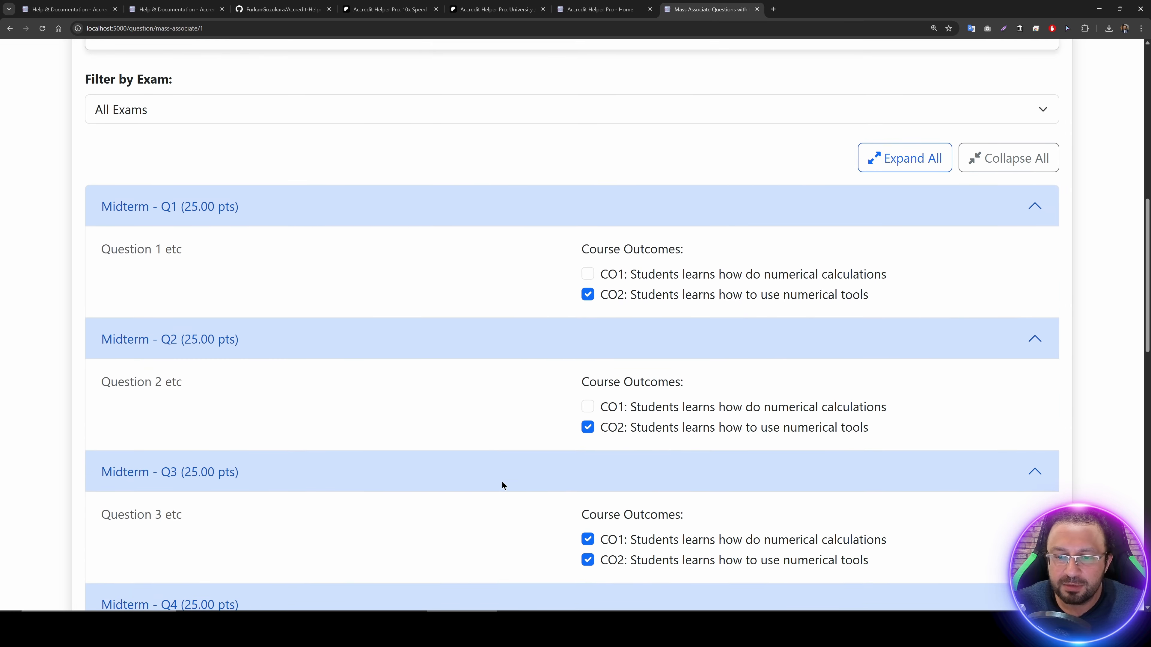
{"action": "scroll", "coordinate": [502, 482], "scroll_direction": "down", "scroll_amount": 15}
{"action": "scroll", "coordinate": [212, 332], "scroll_direction": "up", "scroll_amount": 15}
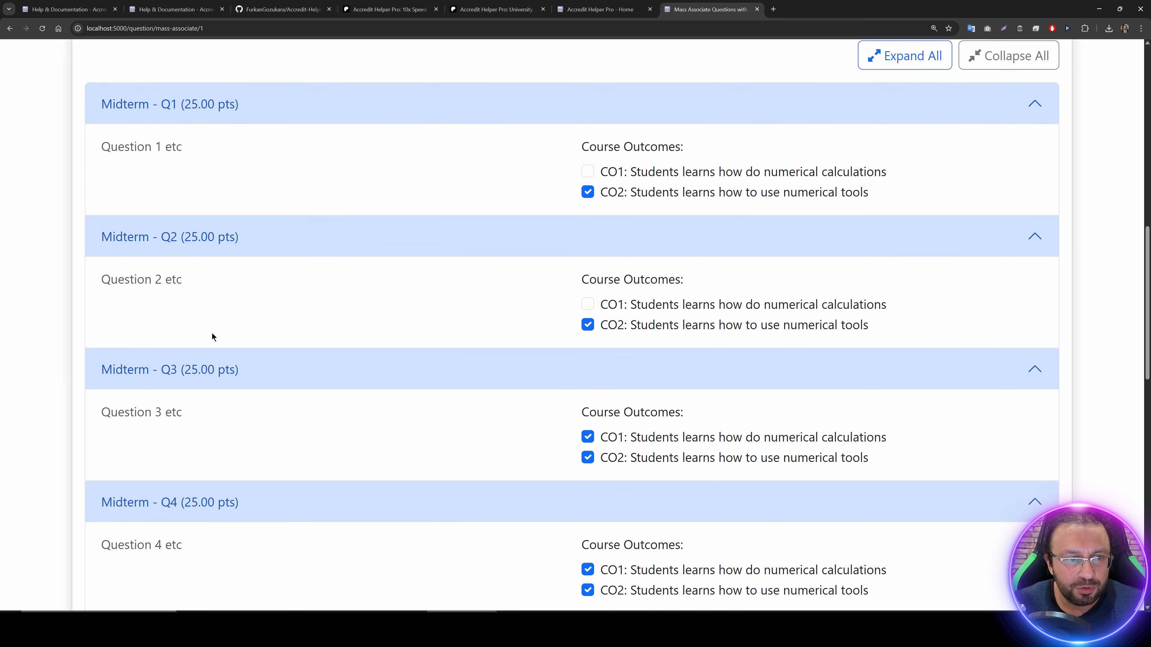
{"action": "scroll", "coordinate": [212, 333], "scroll_direction": "up", "scroll_amount": 5}
{"action": "left_click", "coordinate": [145, 379]}
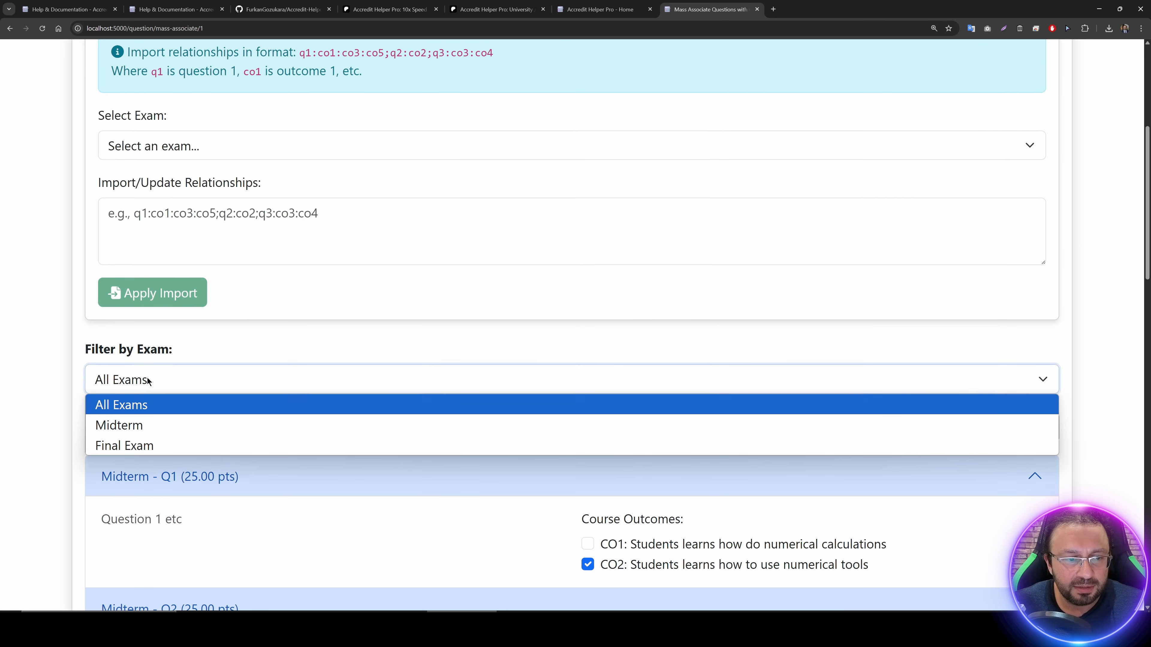
{"action": "left_click", "coordinate": [139, 429]}
{"action": "scroll", "coordinate": [326, 487], "scroll_direction": "down", "scroll_amount": 10}
{"action": "scroll", "coordinate": [641, 466], "scroll_direction": "up", "scroll_amount": 4}
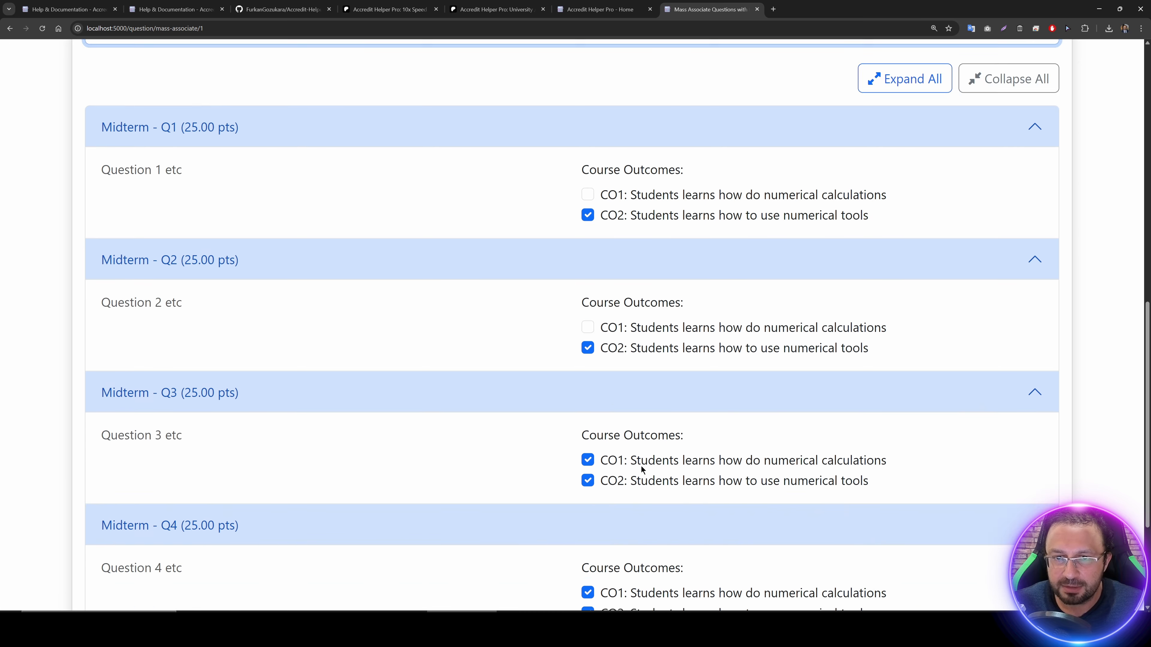
{"action": "scroll", "coordinate": [471, 457], "scroll_direction": "up", "scroll_amount": 6}
{"action": "key", "text": "ctrl+minus"}
{"action": "scroll", "coordinate": [472, 457], "scroll_direction": "up", "scroll_amount": 3}
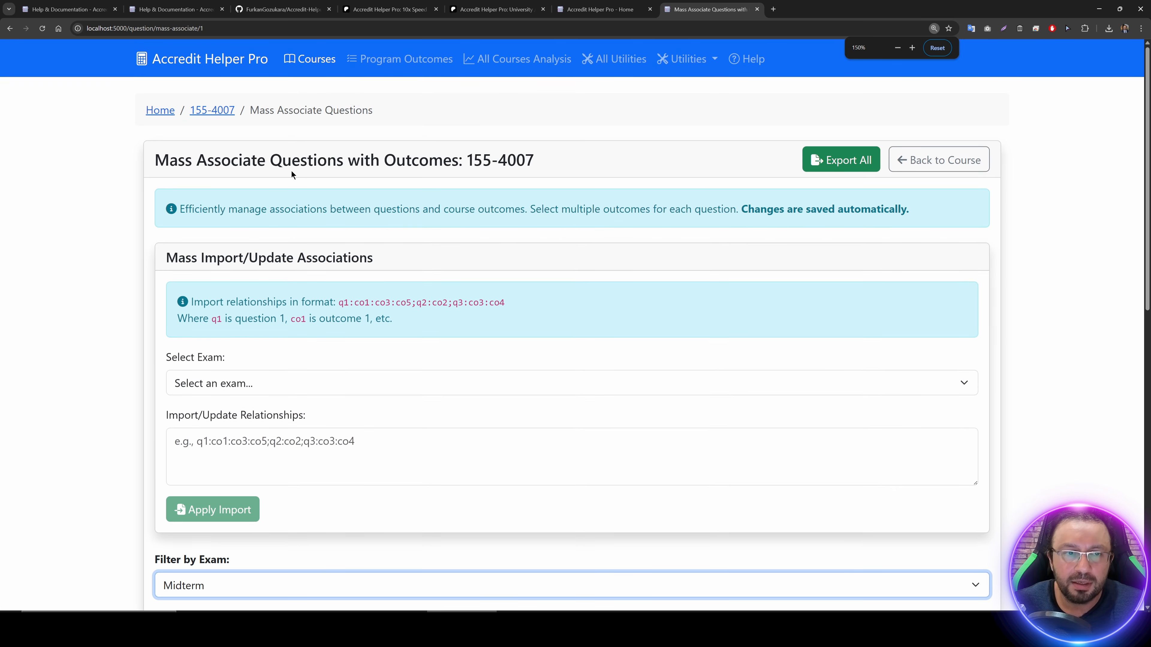
Step: In course 155-4007's mandatory exam settings, make the Final Exam optional and mandatory again, and return to the course
{"action": "left_click", "coordinate": [223, 112]}
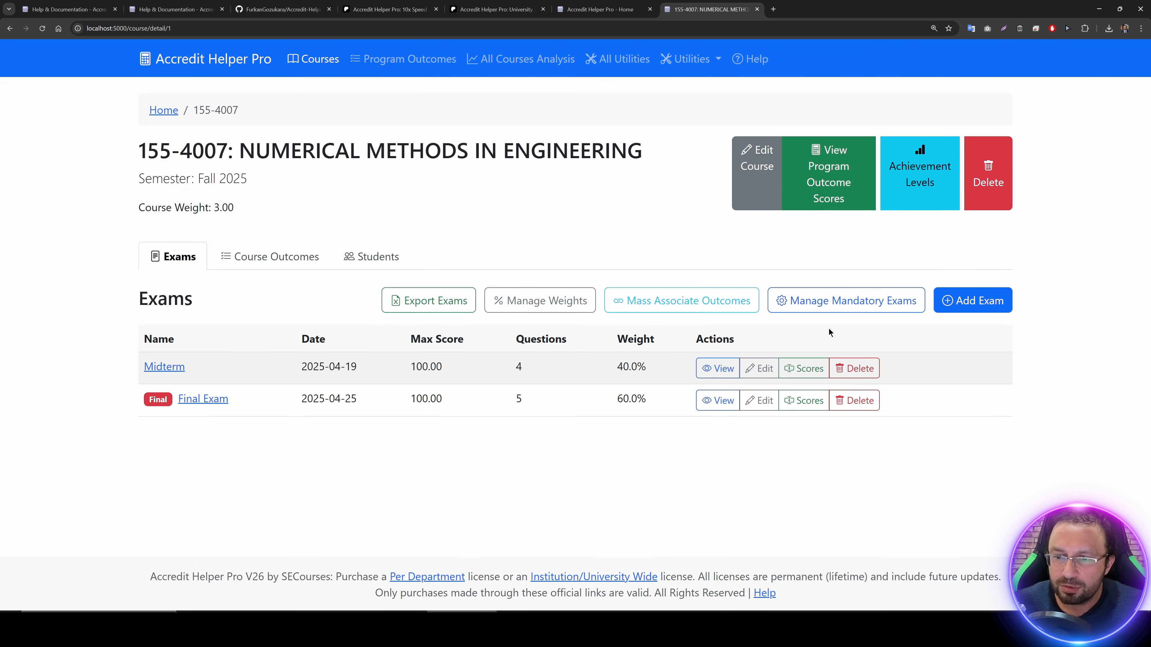
{"action": "left_click", "coordinate": [833, 302]}
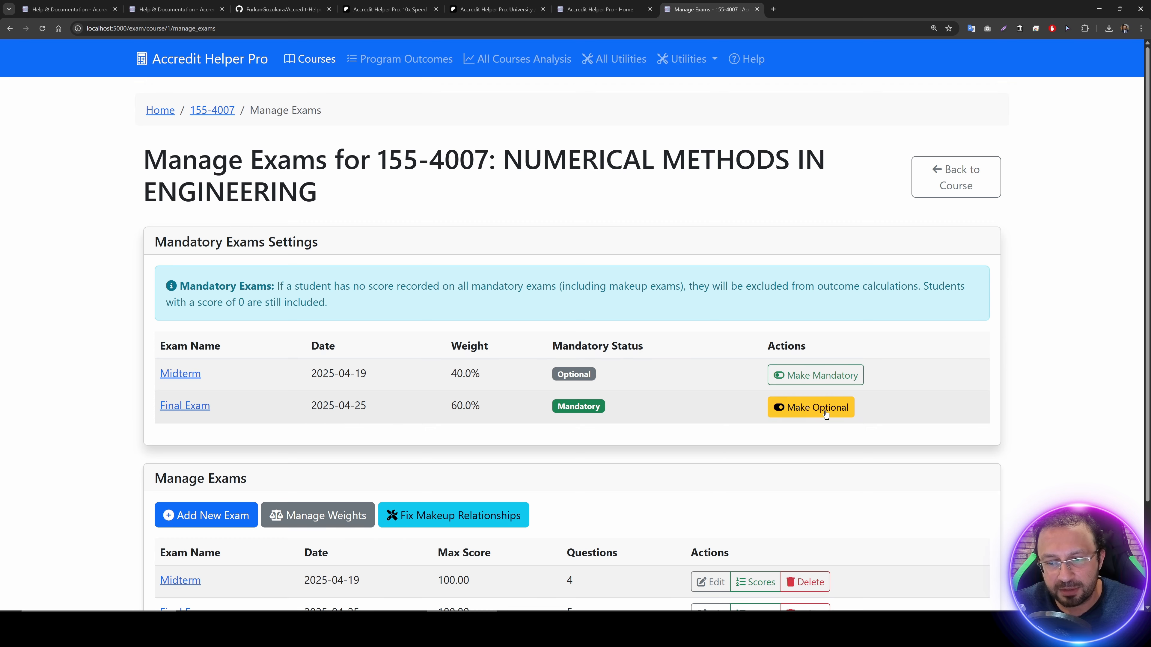
{"action": "left_click", "coordinate": [795, 411]}
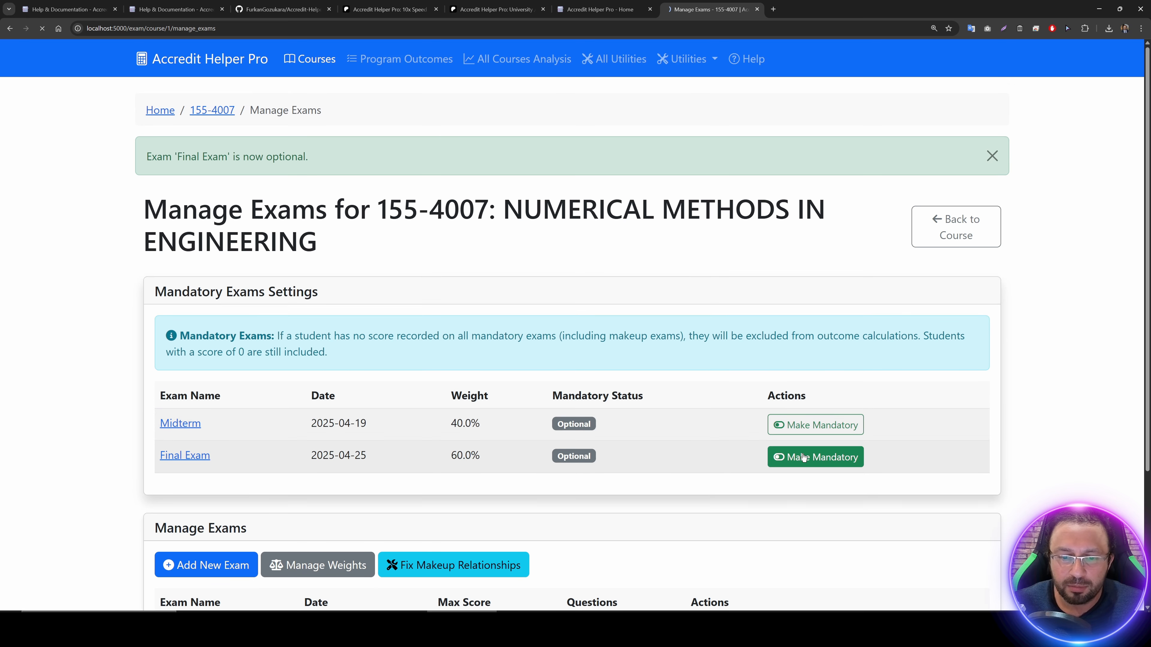
{"action": "left_click", "coordinate": [802, 458]}
{"action": "scroll", "coordinate": [597, 478], "scroll_direction": "down", "scroll_amount": 3}
{"action": "scroll", "coordinate": [596, 477], "scroll_direction": "up", "scroll_amount": 3}
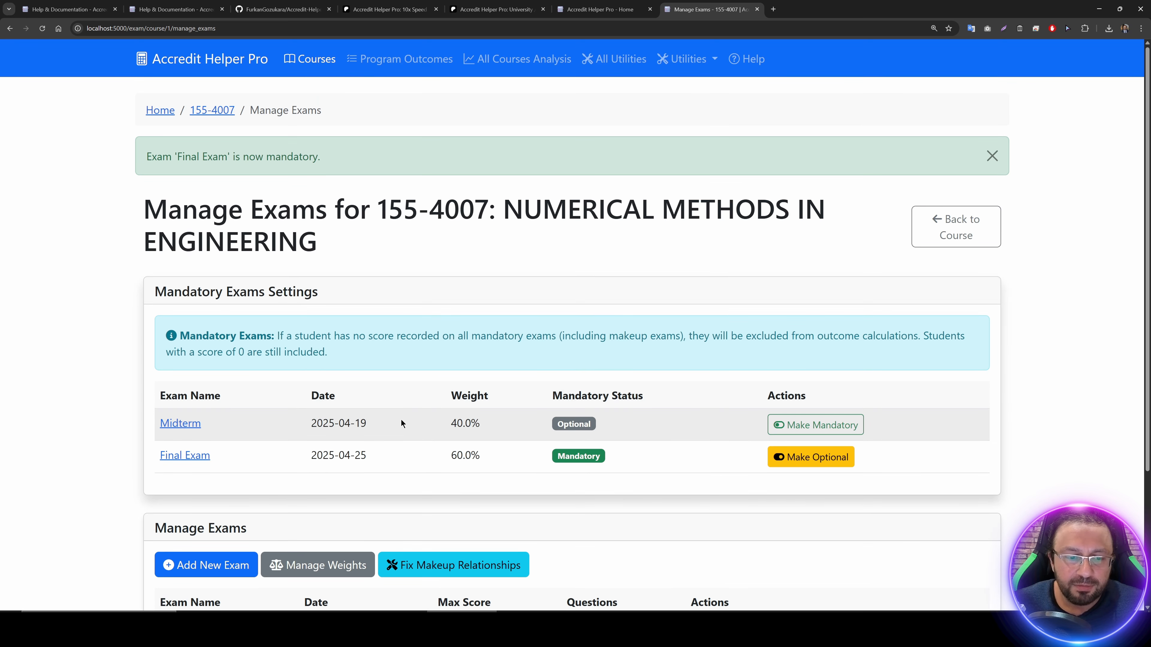
{"action": "left_click", "coordinate": [212, 111]}
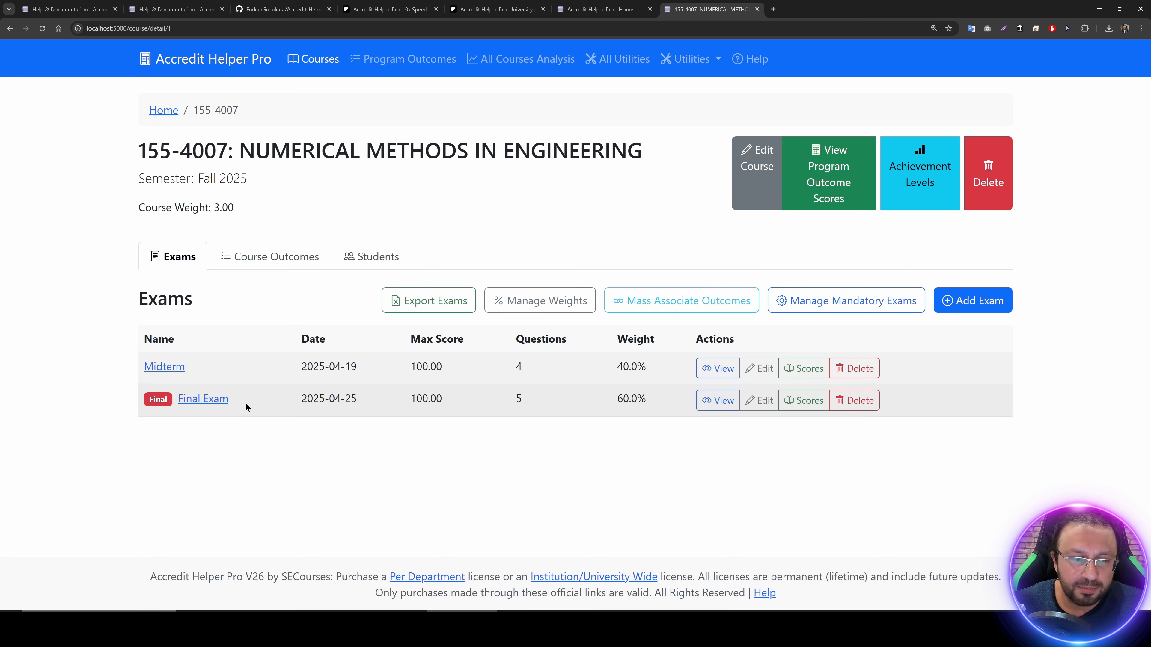
Step: Start a new exam for course 155-4007 and name it Makeup Final Exam, reusing the existing final exam's name
{"action": "left_click_drag", "start_coordinate": [232, 400], "coordinate": [177, 401]}
{"action": "key", "text": "ctrl+c"}
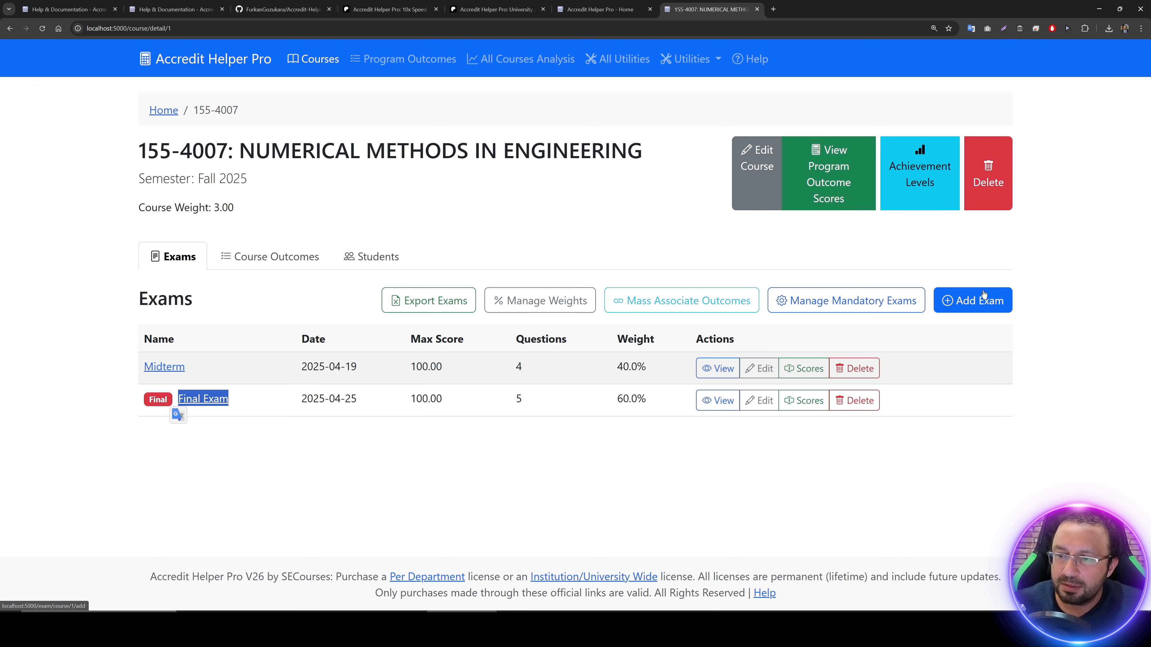
{"action": "left_click", "coordinate": [978, 301]}
{"action": "left_click", "coordinate": [374, 216]}
{"action": "key", "text": "ctrl+v"}
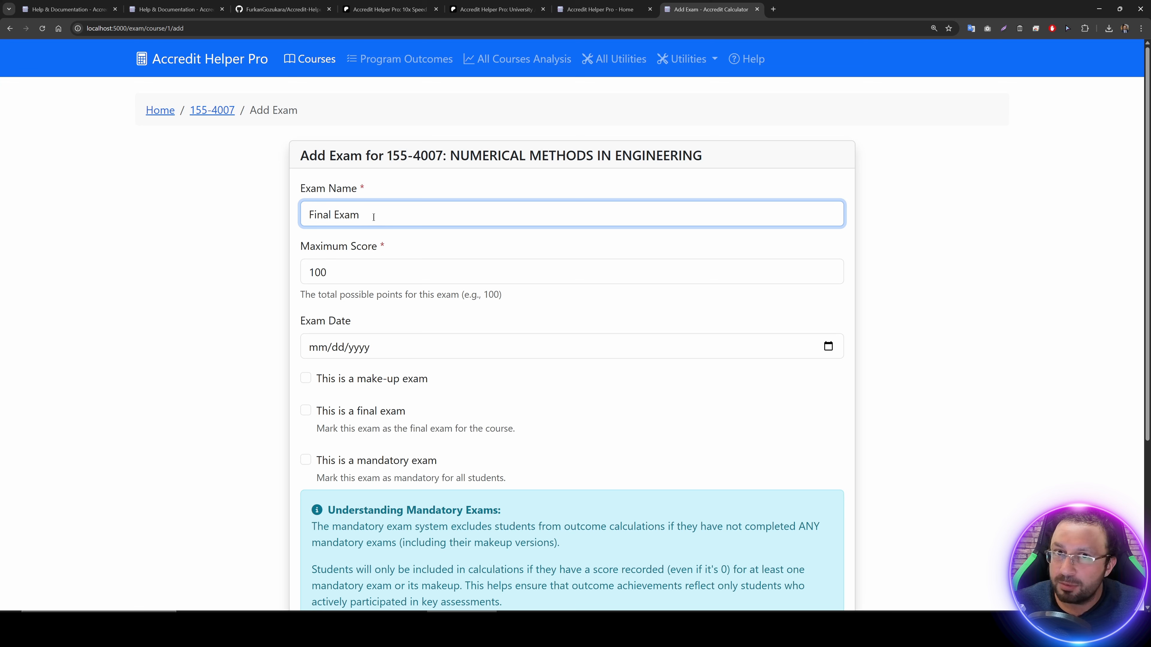
{"action": "type", "text": "Makeup"}
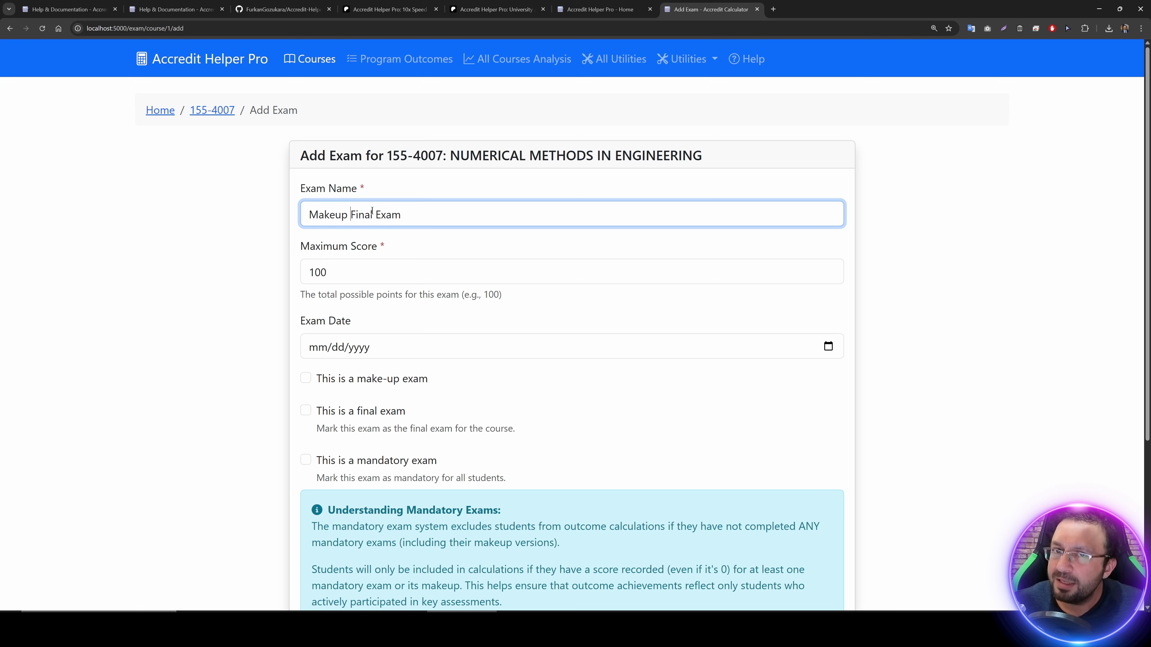
Step: Mark the new exam as a make-up exam for the Final Exam
{"action": "left_click", "coordinate": [324, 380]}
{"action": "scroll", "coordinate": [359, 390], "scroll_direction": "down", "scroll_amount": 1}
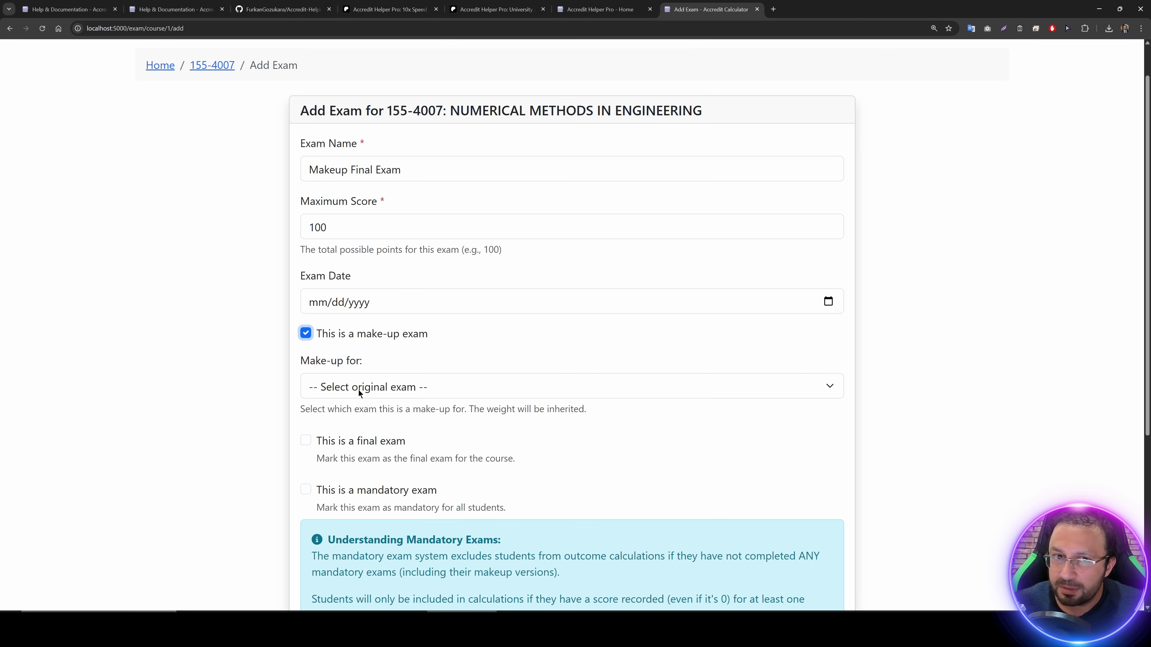
{"action": "left_click", "coordinate": [356, 390]}
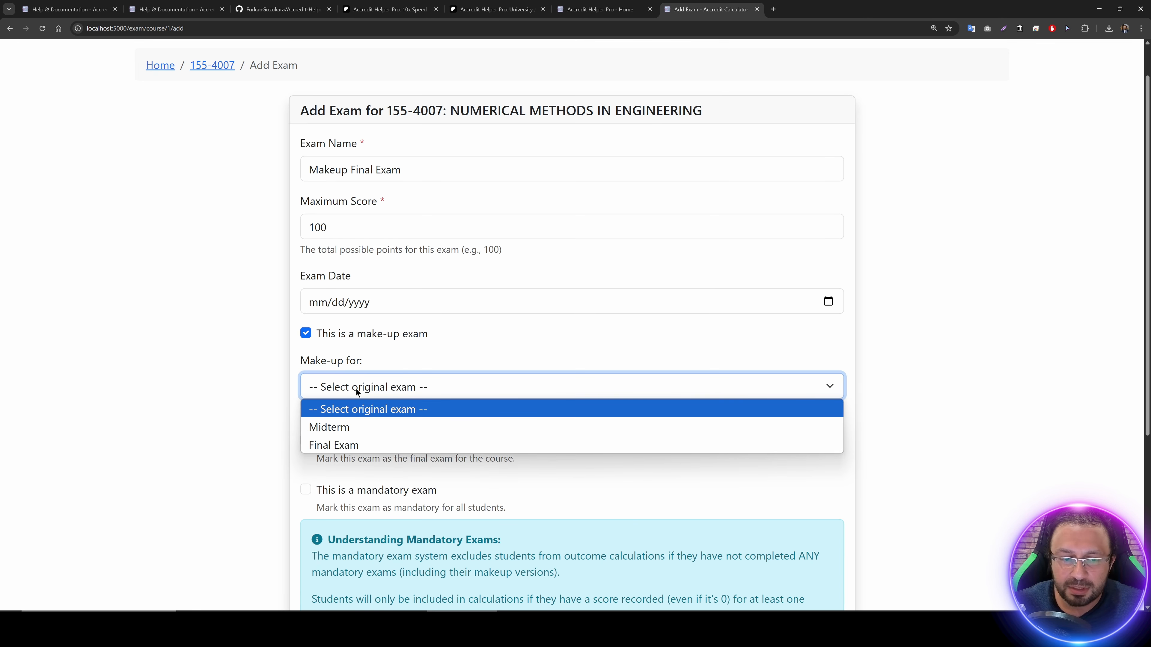
{"action": "left_click", "coordinate": [343, 438]}
{"action": "scroll", "coordinate": [278, 423], "scroll_direction": "down", "scroll_amount": 1}
{"action": "scroll", "coordinate": [537, 379], "scroll_direction": "up", "scroll_amount": 2}
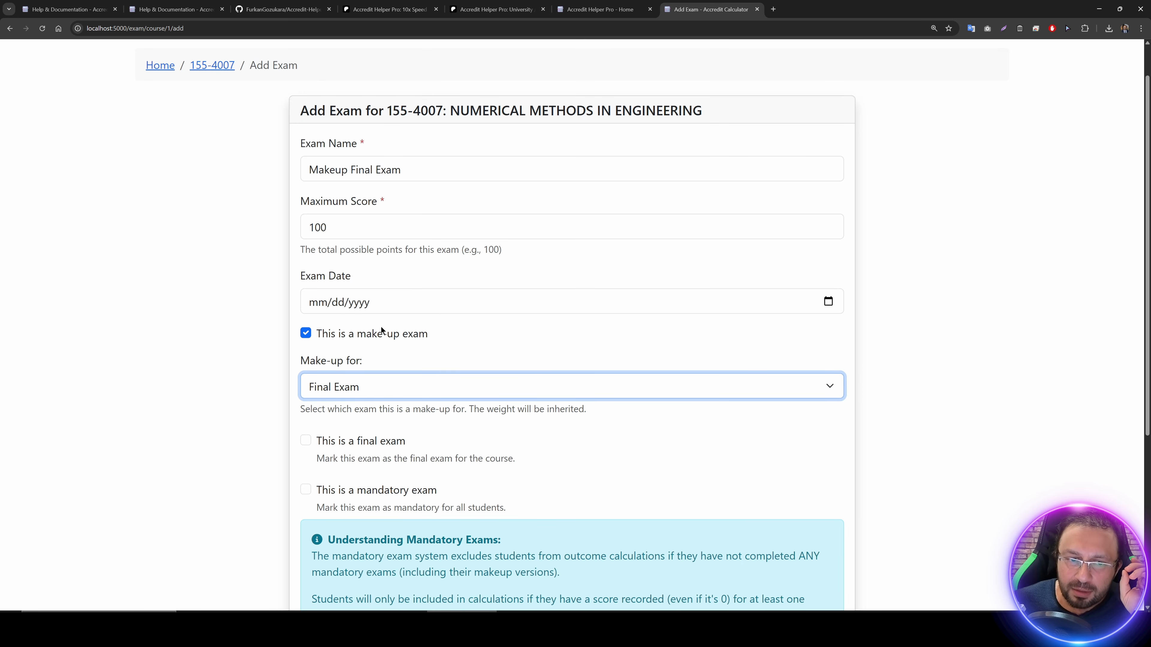
{"action": "scroll", "coordinate": [395, 344], "scroll_direction": "up", "scroll_amount": 1}
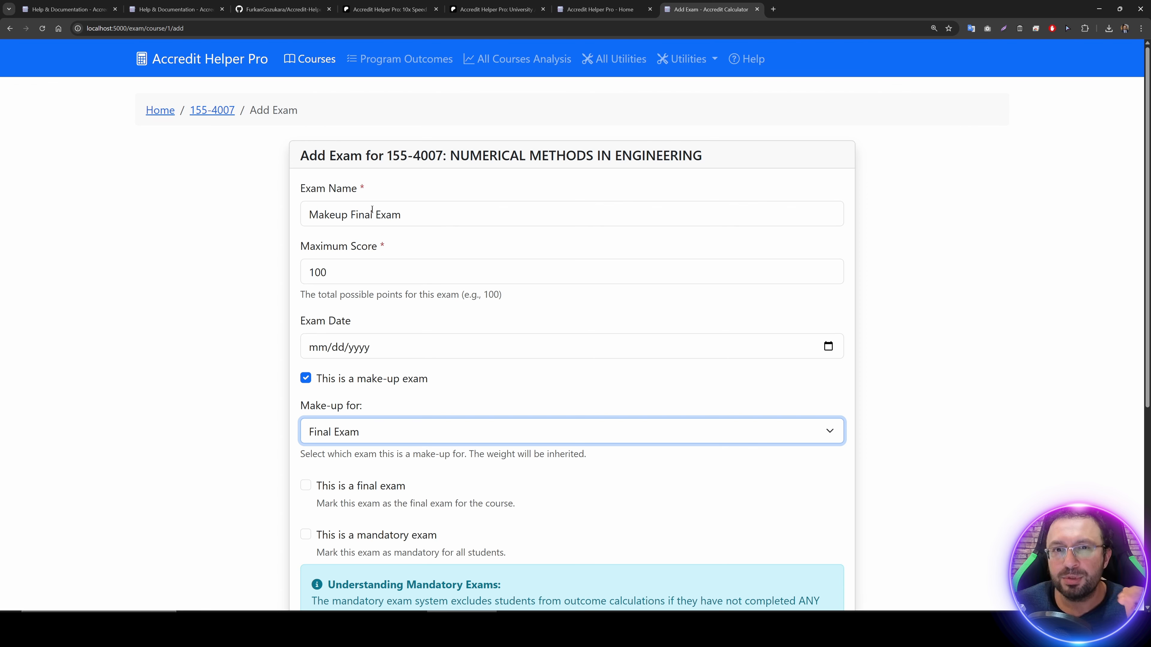
Step: Set the make-up exam's date to 04/29/2025, mark it as mandatory and add it to the course
{"action": "scroll", "coordinate": [371, 257], "scroll_direction": "down", "scroll_amount": 4}
{"action": "left_click", "coordinate": [376, 164]}
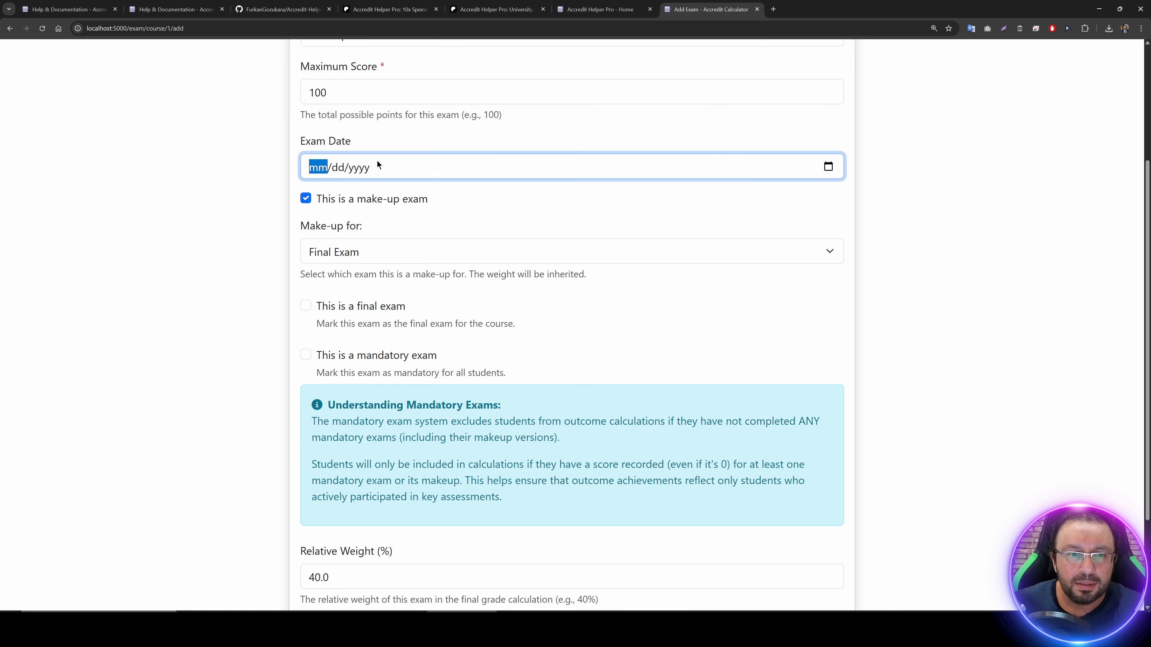
{"action": "left_click", "coordinate": [829, 166]}
{"action": "left_click", "coordinate": [422, 352]}
{"action": "left_click", "coordinate": [355, 357]}
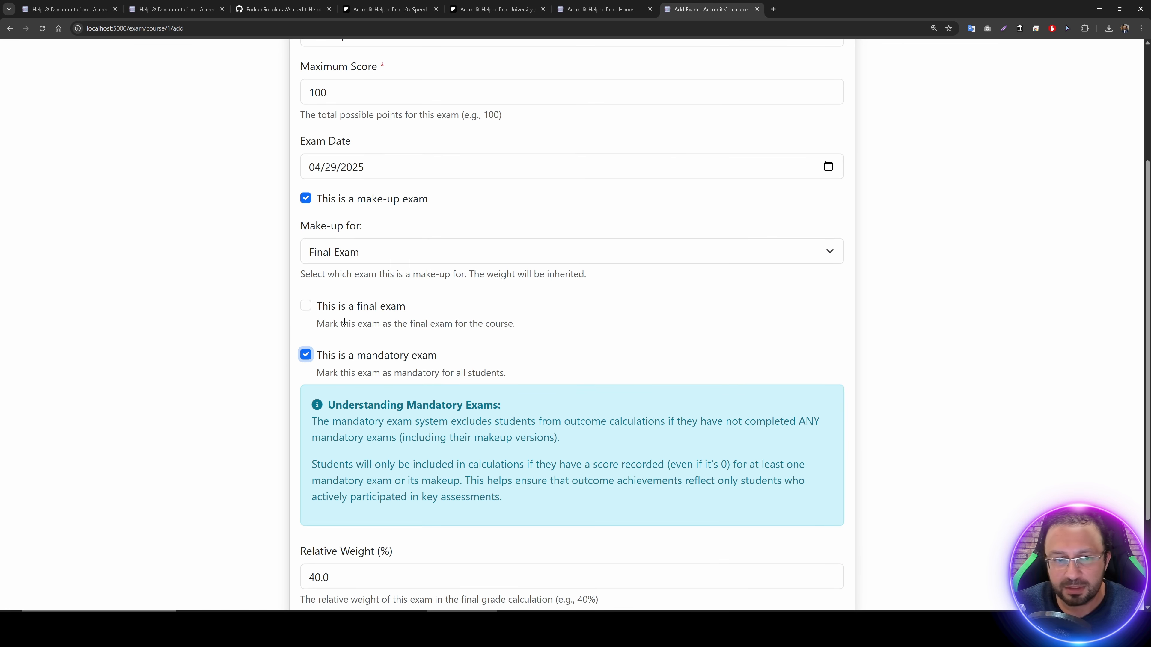
{"action": "scroll", "coordinate": [369, 361], "scroll_direction": "down", "scroll_amount": 3}
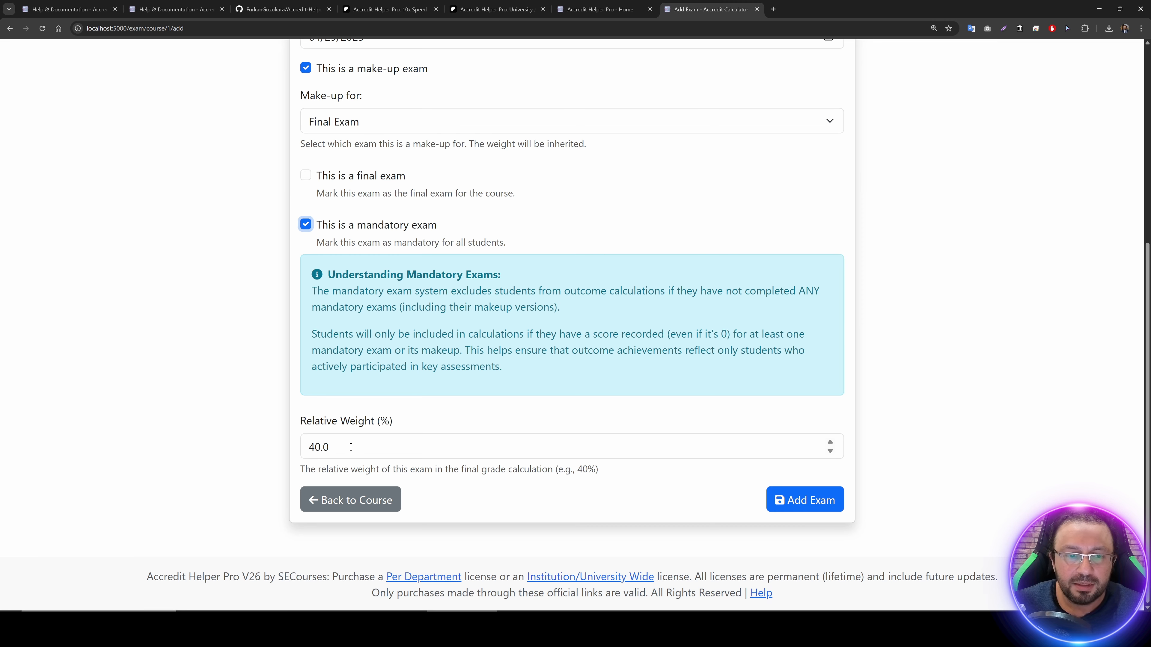
{"action": "left_click", "coordinate": [802, 500]}
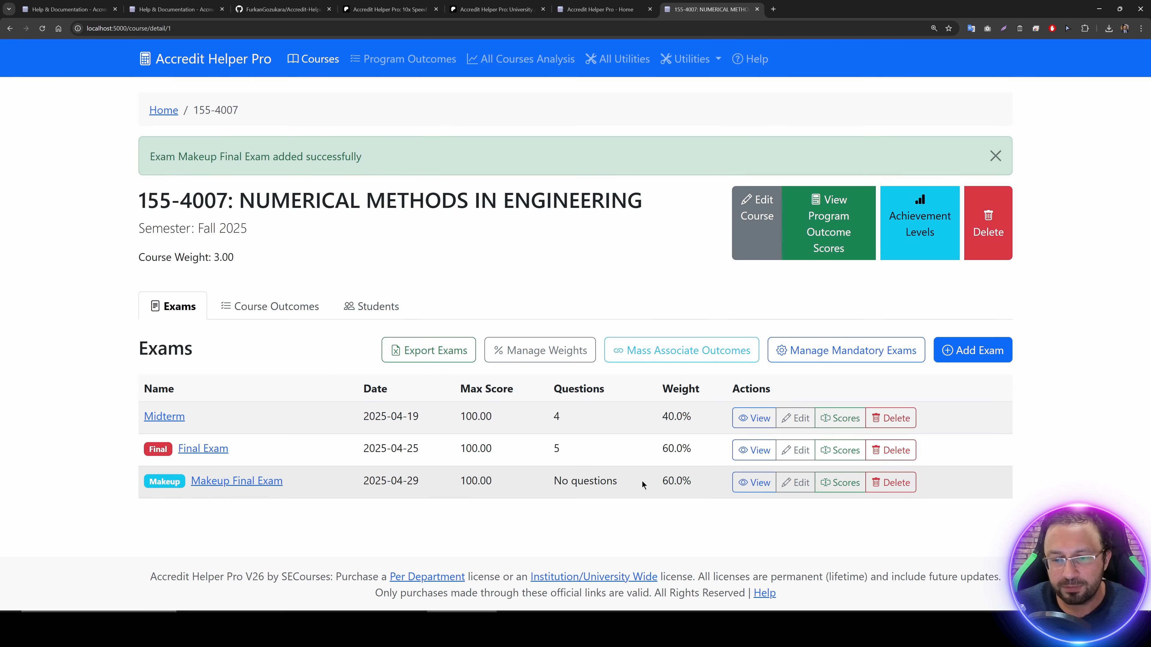
Step: Check the Makeup Final Exam's weight and linked original exam, and return to the course's exam list
{"action": "left_click_drag", "start_coordinate": [683, 447], "coordinate": [659, 482]}
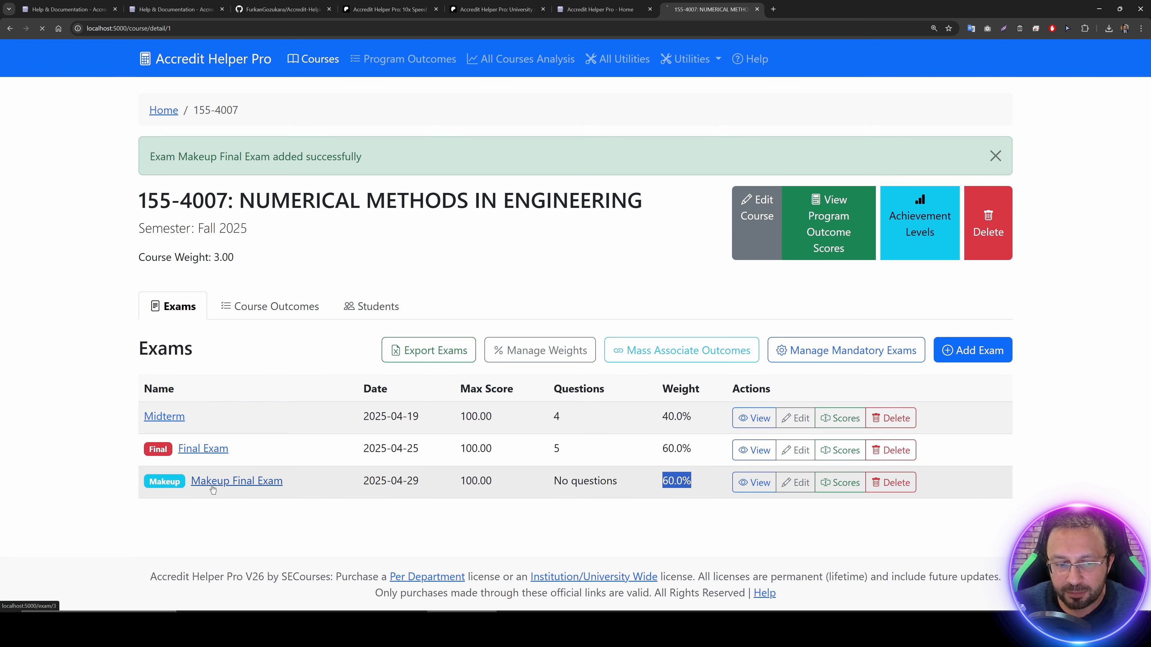
{"action": "left_click_drag", "start_coordinate": [248, 372], "coordinate": [155, 389]}
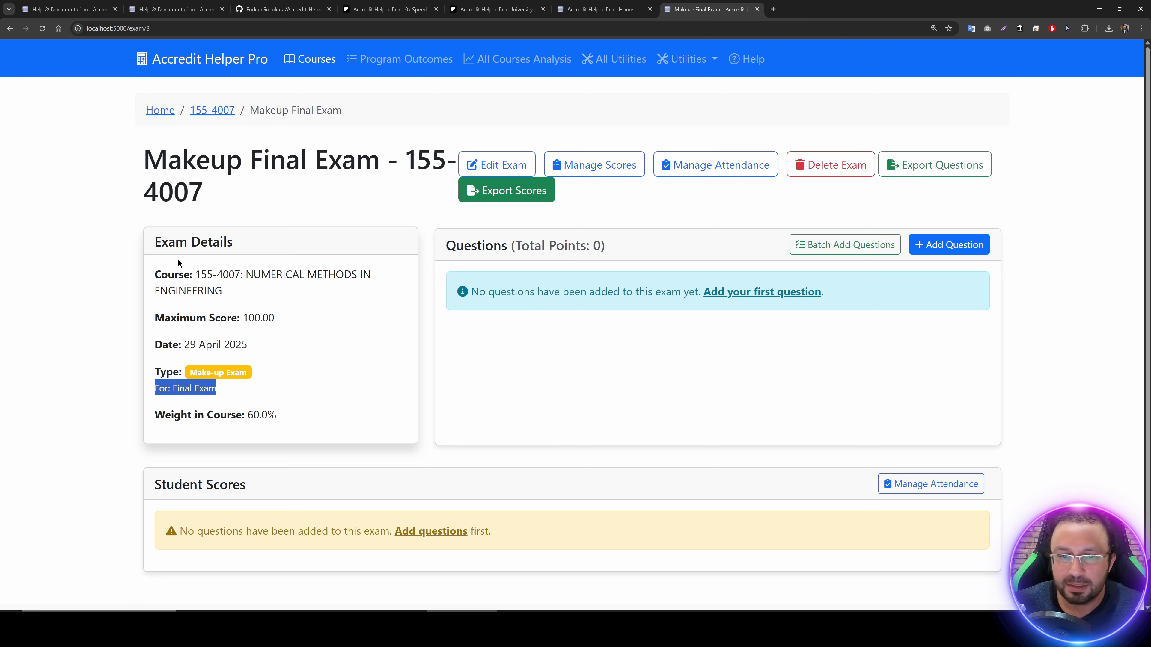
{"action": "key", "text": "alt+Left"}
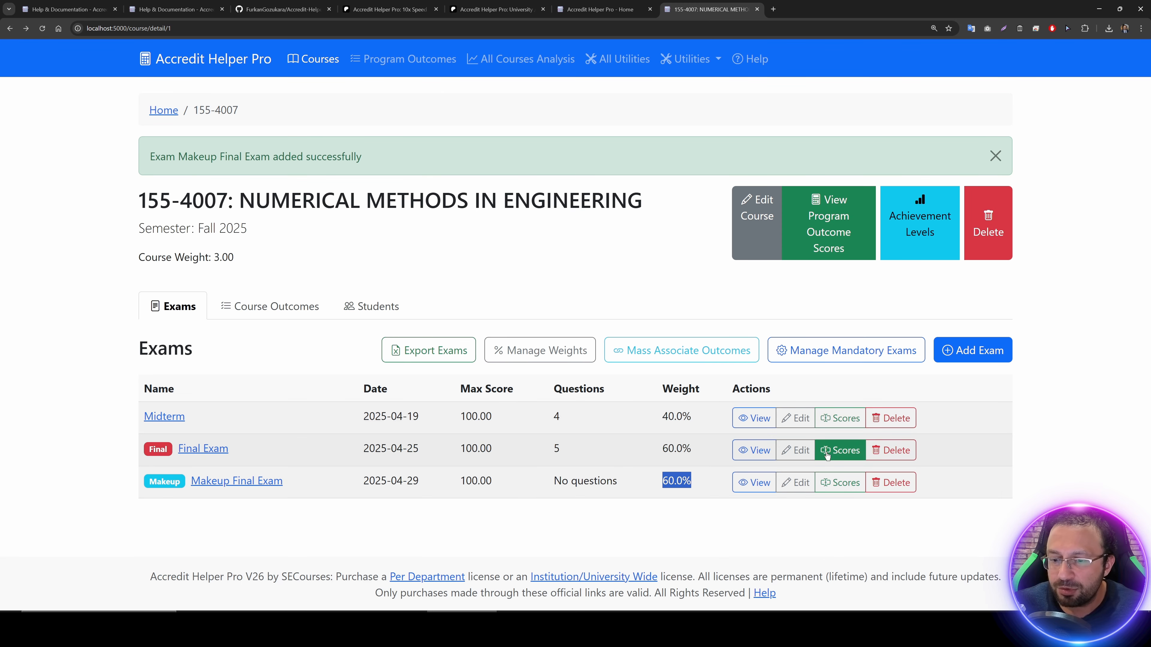
Step: Check the score entry of the Makeup Final Exam and return to the exam list of course 155-4007
{"action": "left_click", "coordinate": [840, 482]}
{"action": "left_click", "coordinate": [586, 209]}
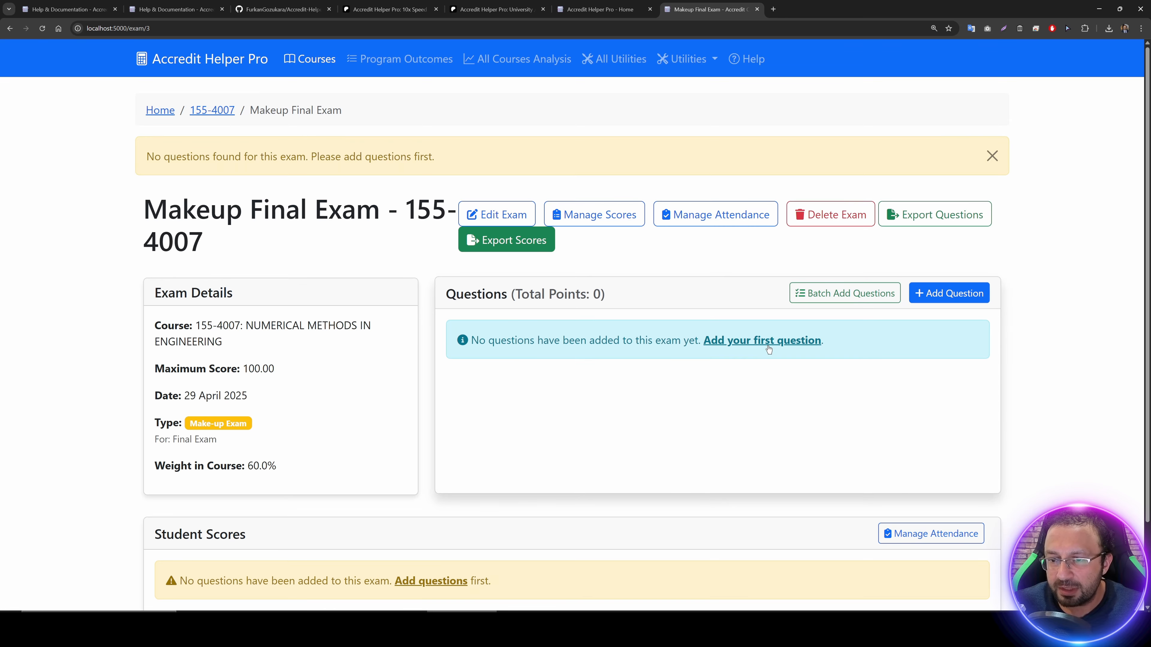
{"action": "left_click", "coordinate": [599, 217]}
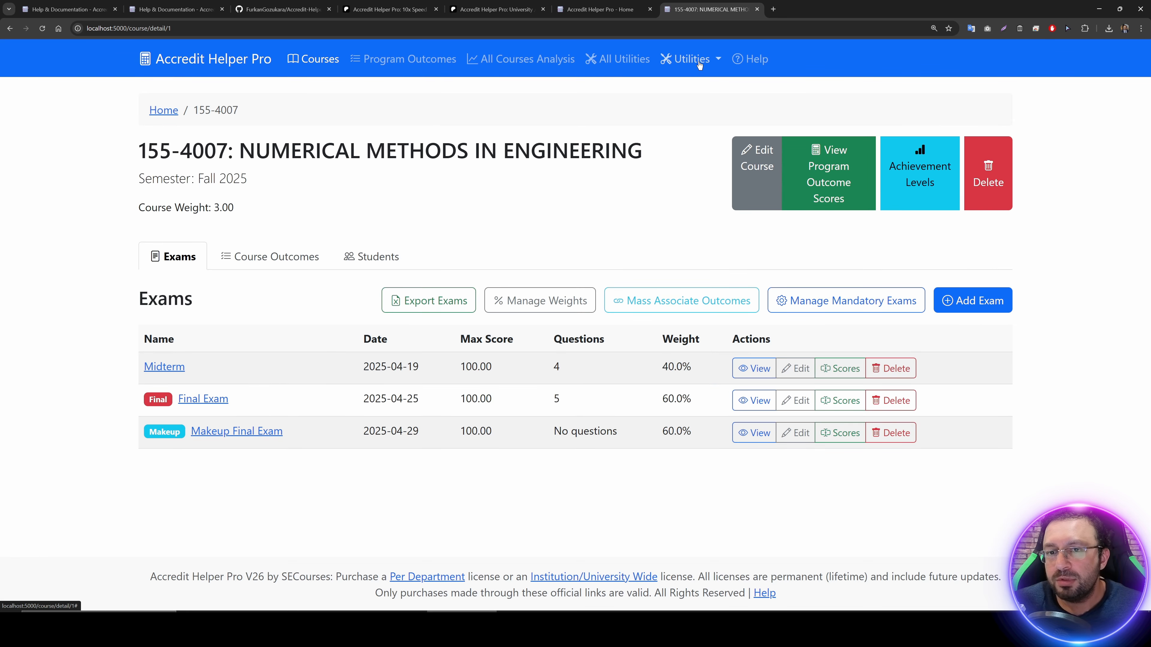
Step: Create a database backup with the description "this is a test backup"
{"action": "left_click", "coordinate": [700, 65]}
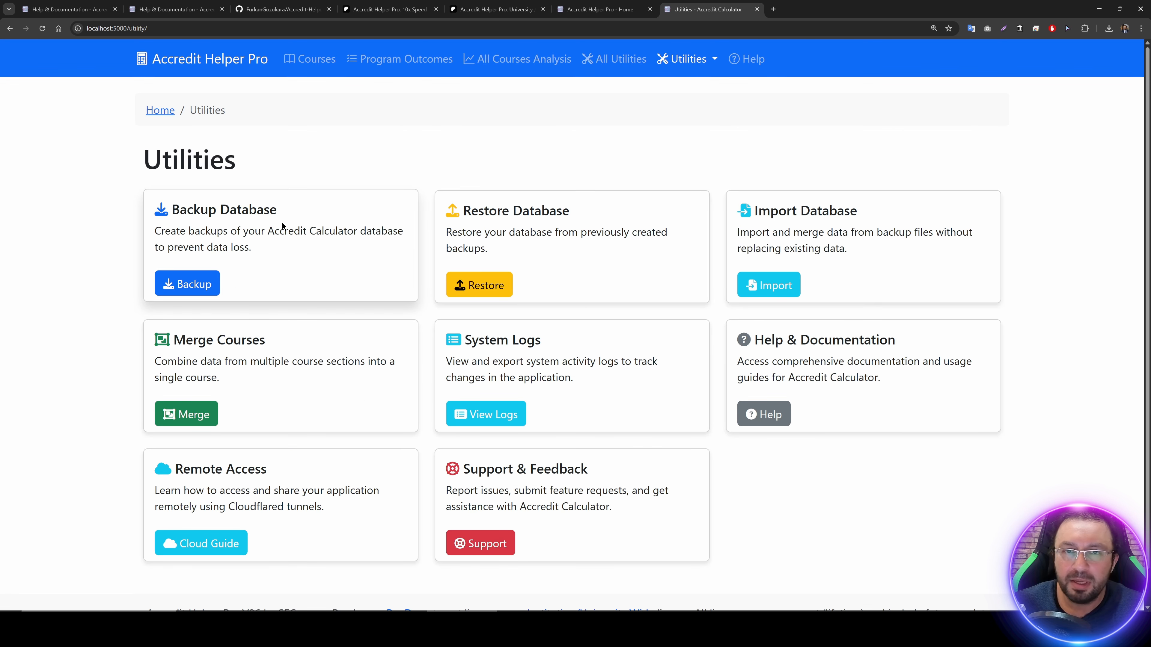
{"action": "left_click", "coordinate": [195, 284]}
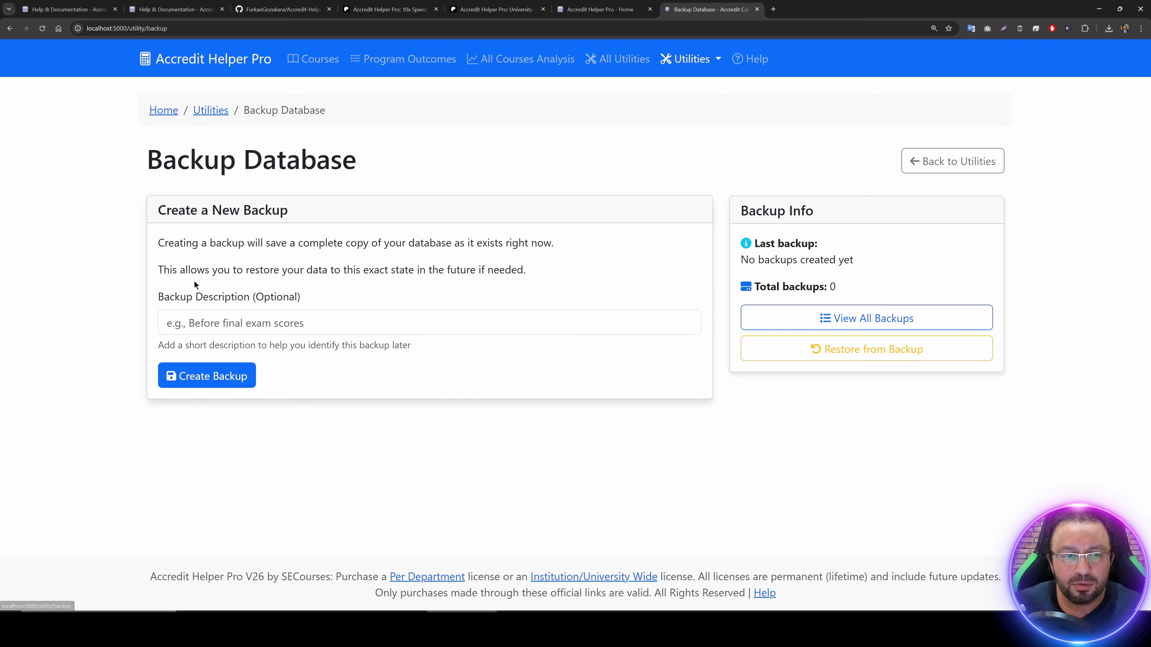
{"action": "left_click", "coordinate": [196, 322]}
{"action": "type", "text": "thi"}
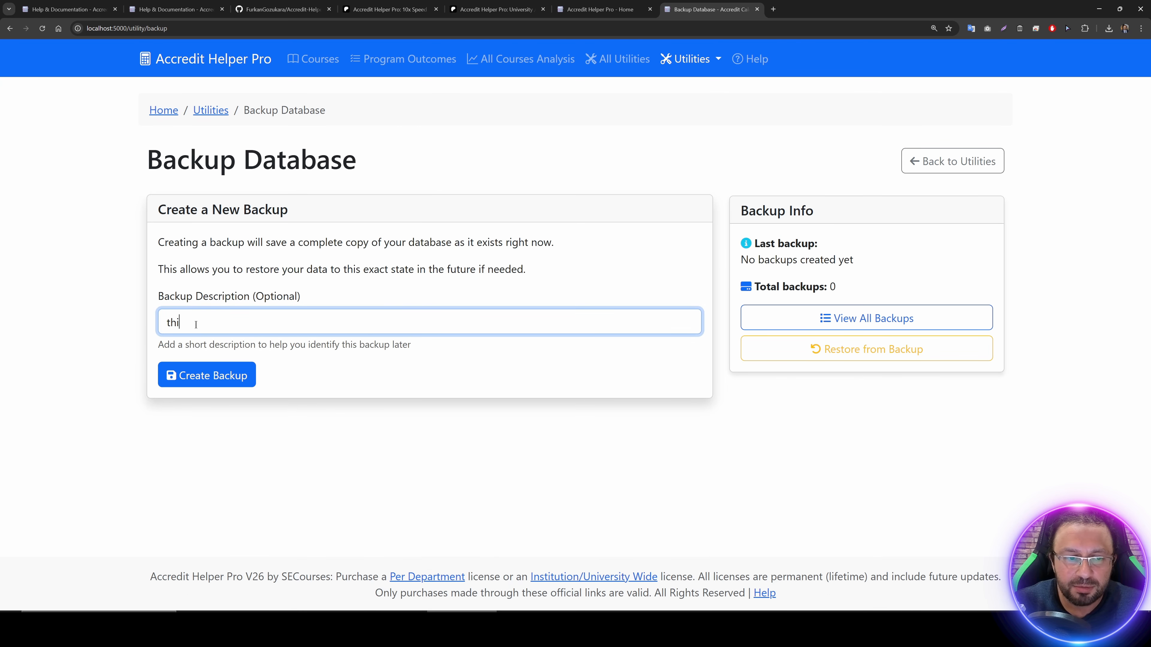
{"action": "type", "text": "s is a test backup"}
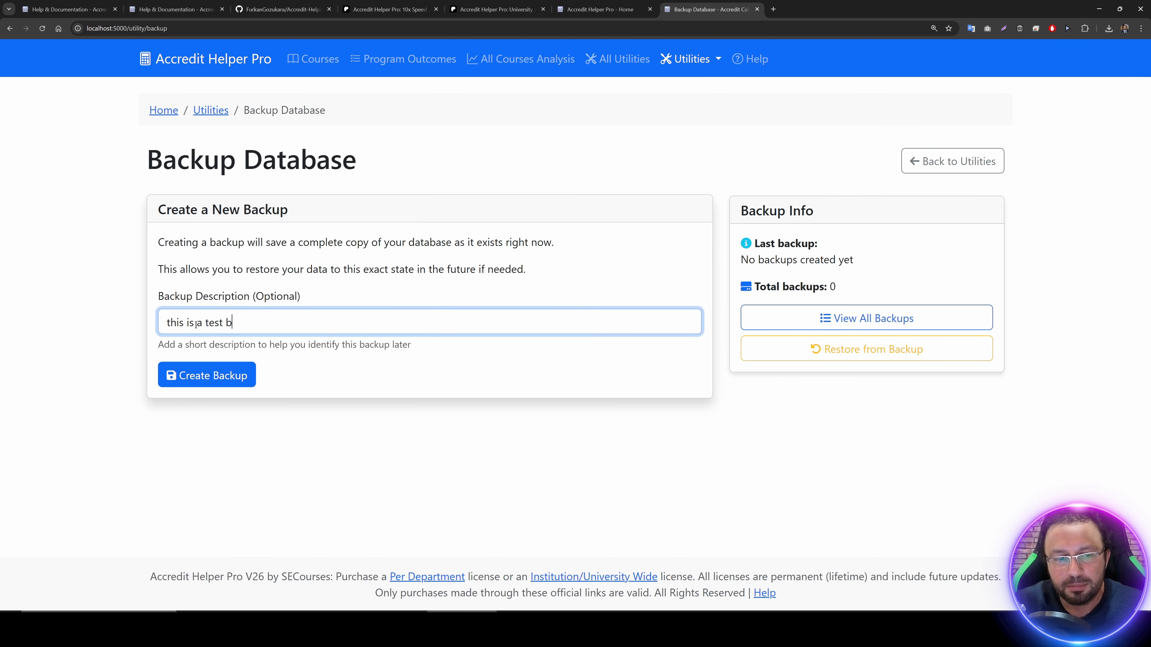
{"action": "left_click", "coordinate": [201, 375]}
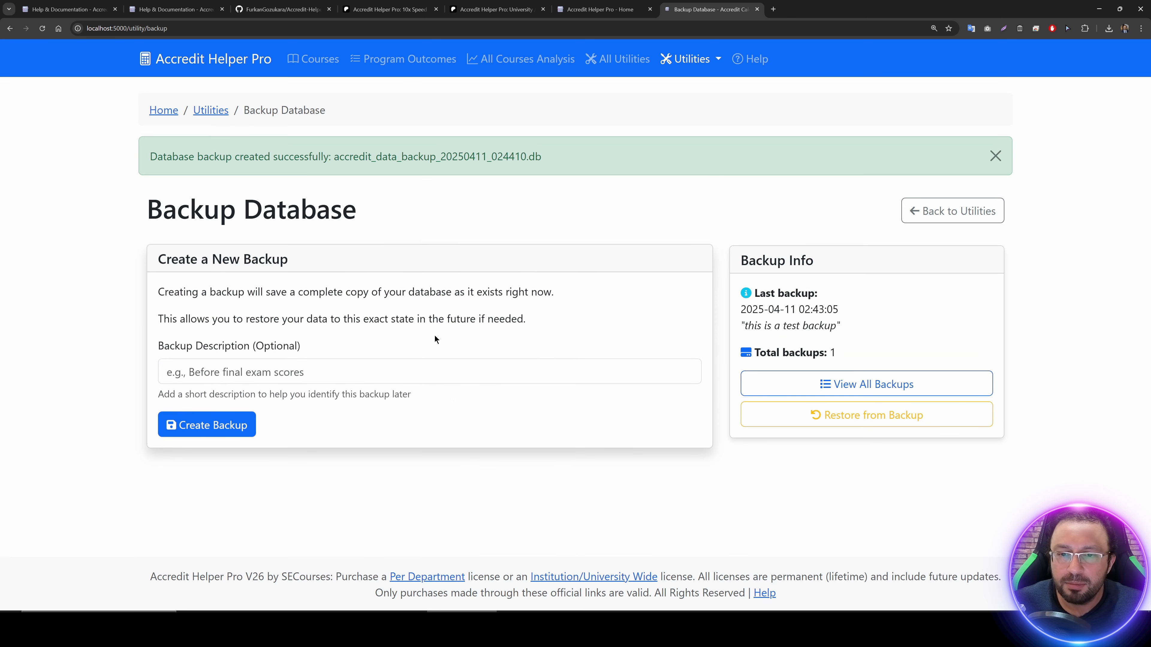
Step: Check the new backup file in the application's backups folder and download that backup from the list of all backups
{"action": "left_click", "coordinate": [841, 385]}
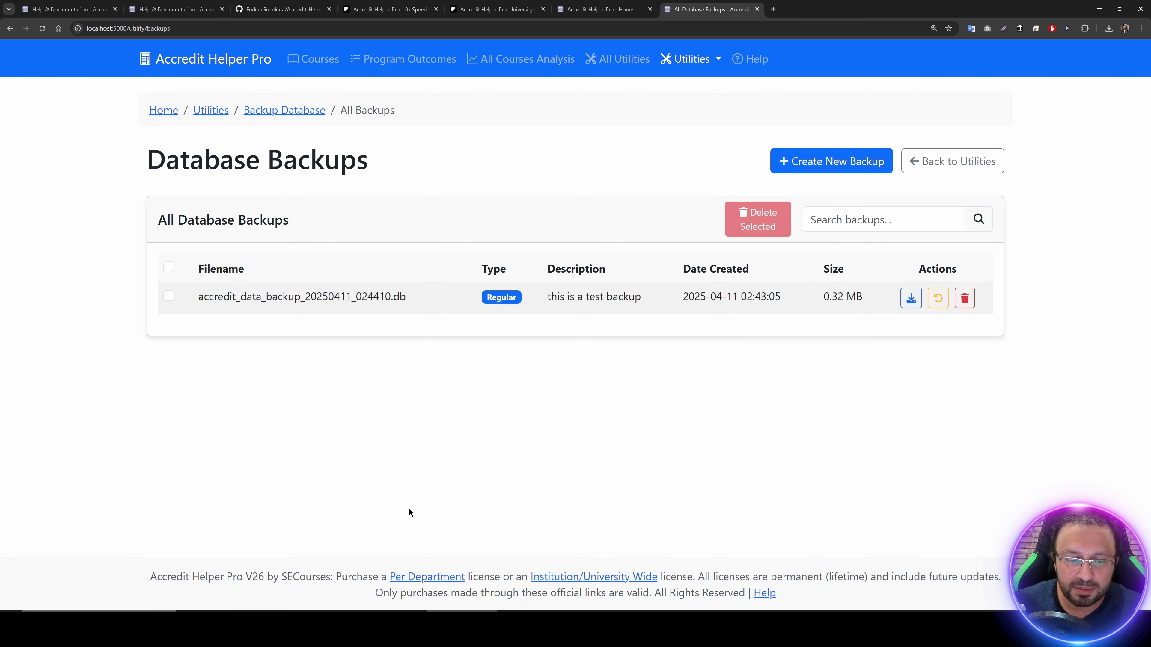
{"action": "left_click", "coordinate": [808, 628]}
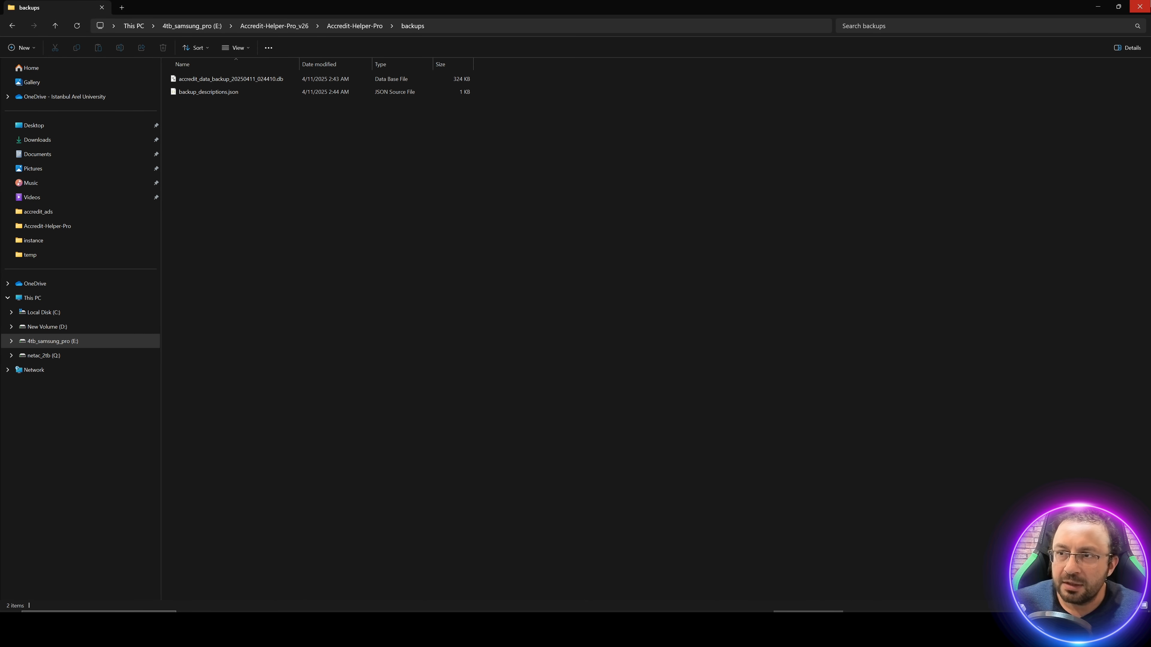
{"action": "left_click", "coordinate": [1139, 6]}
{"action": "left_click", "coordinate": [911, 299]}
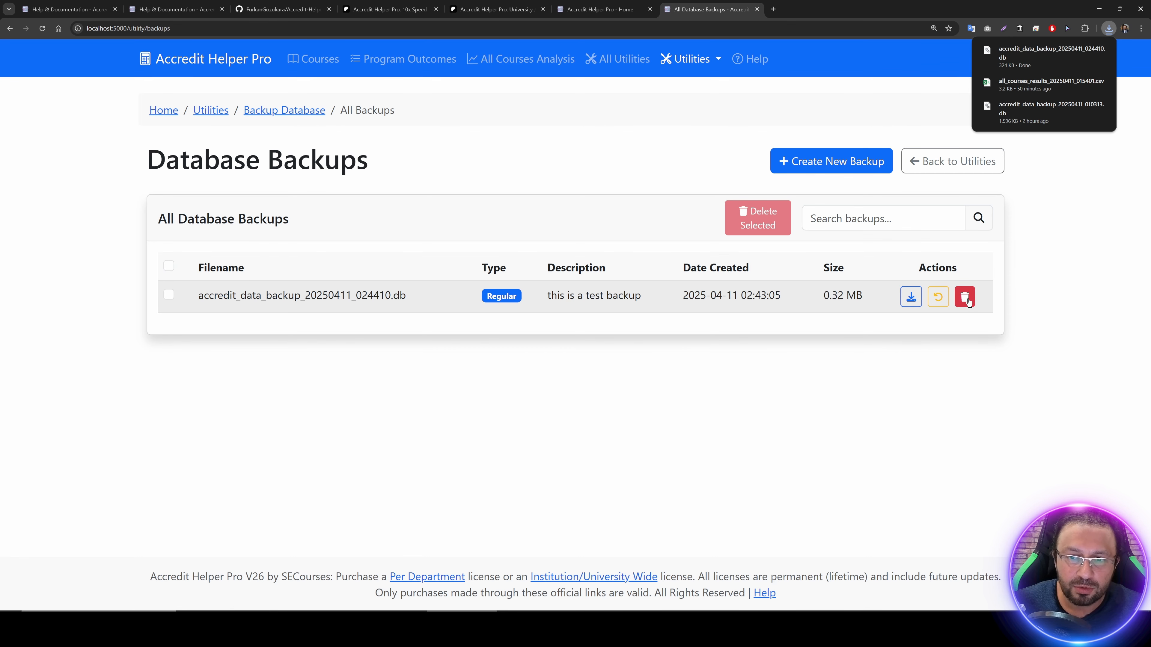
Step: Try selecting and deselecting all backups in the list, and inspect the test backup's description and type
{"action": "left_click", "coordinate": [169, 265]}
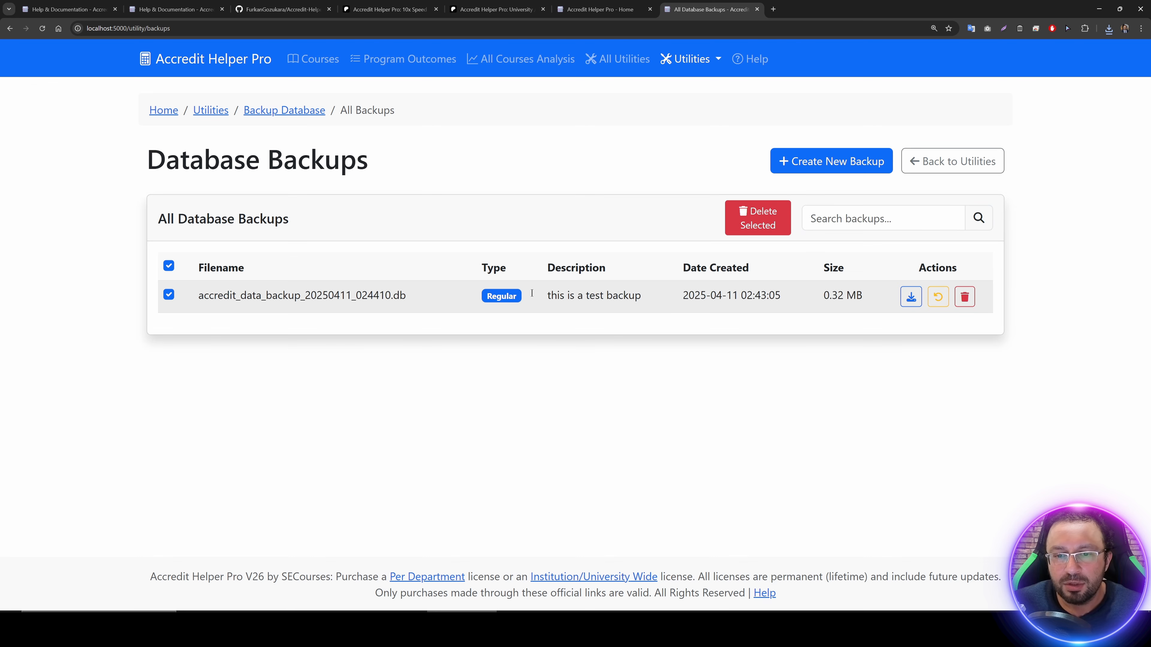
{"action": "left_click", "coordinate": [169, 266]}
{"action": "left_click_drag", "start_coordinate": [652, 311], "coordinate": [622, 302]}
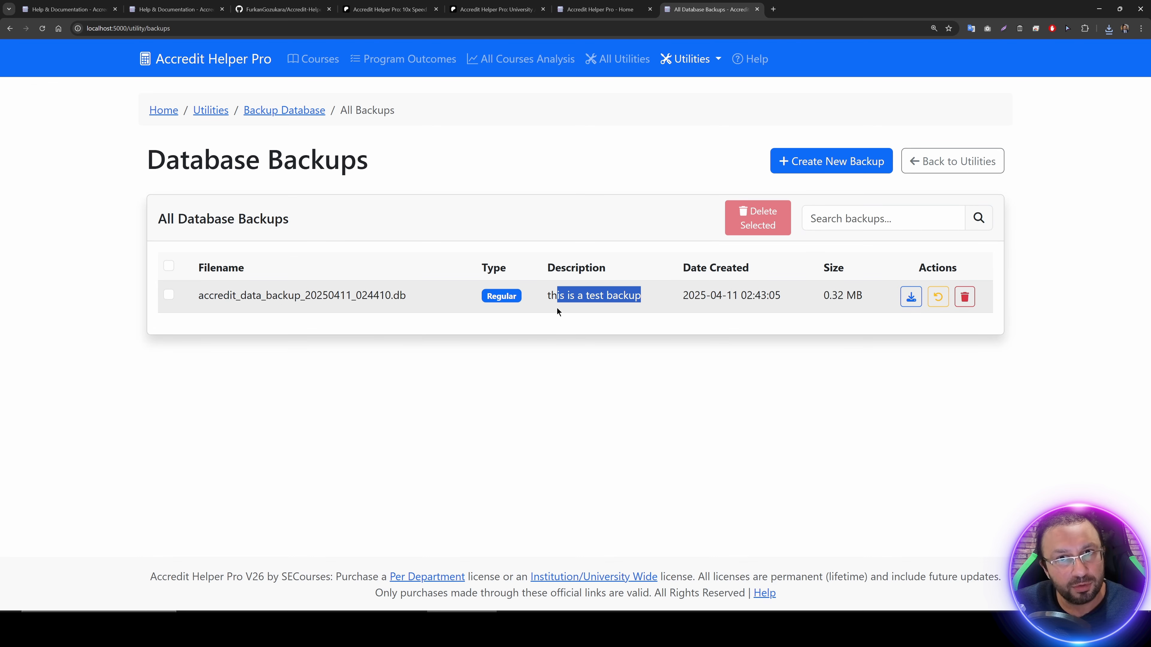
{"action": "left_click_drag", "start_coordinate": [525, 297], "coordinate": [479, 297]}
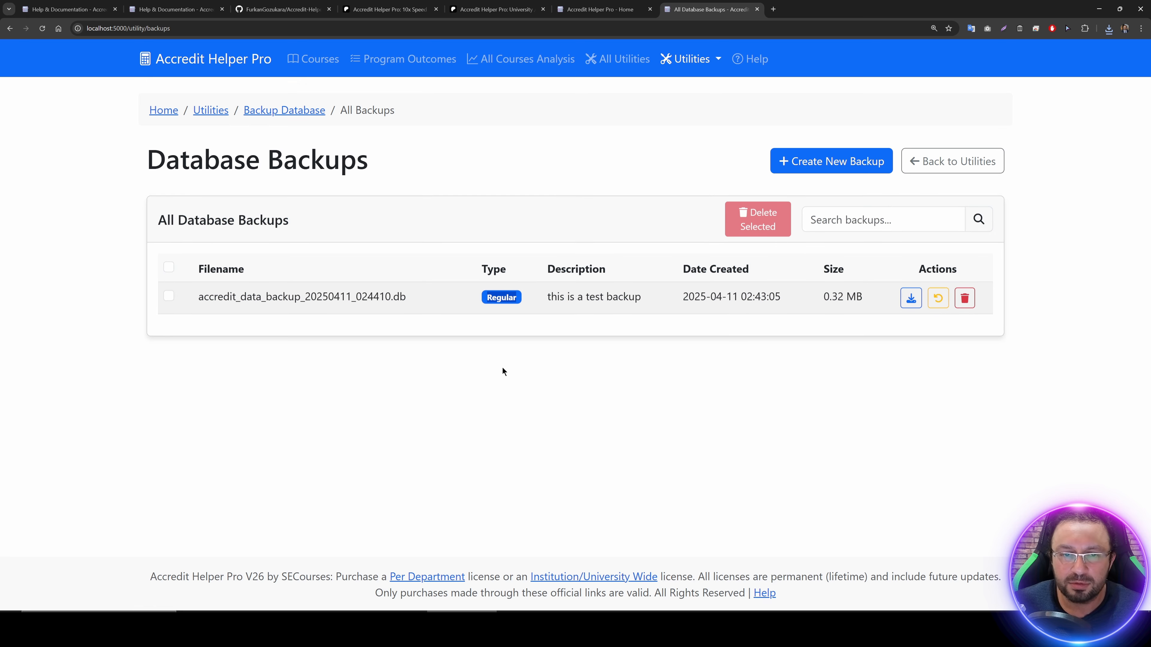
{"action": "mouse_move", "coordinate": [688, 68]}
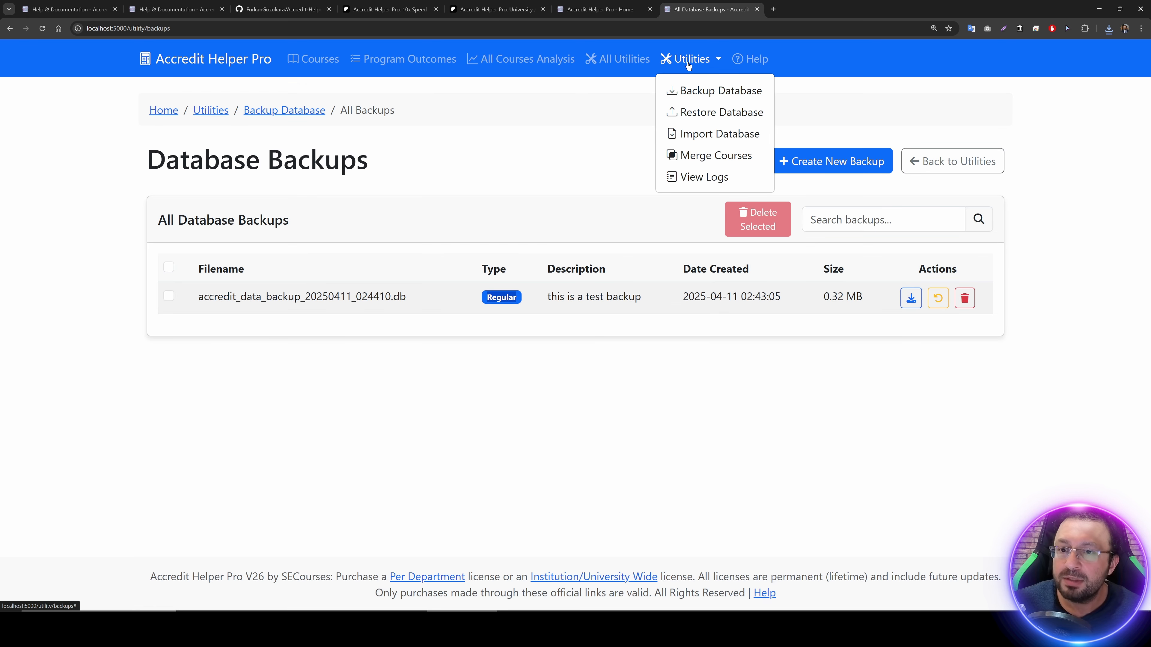
{"action": "left_click", "coordinate": [933, 316]}
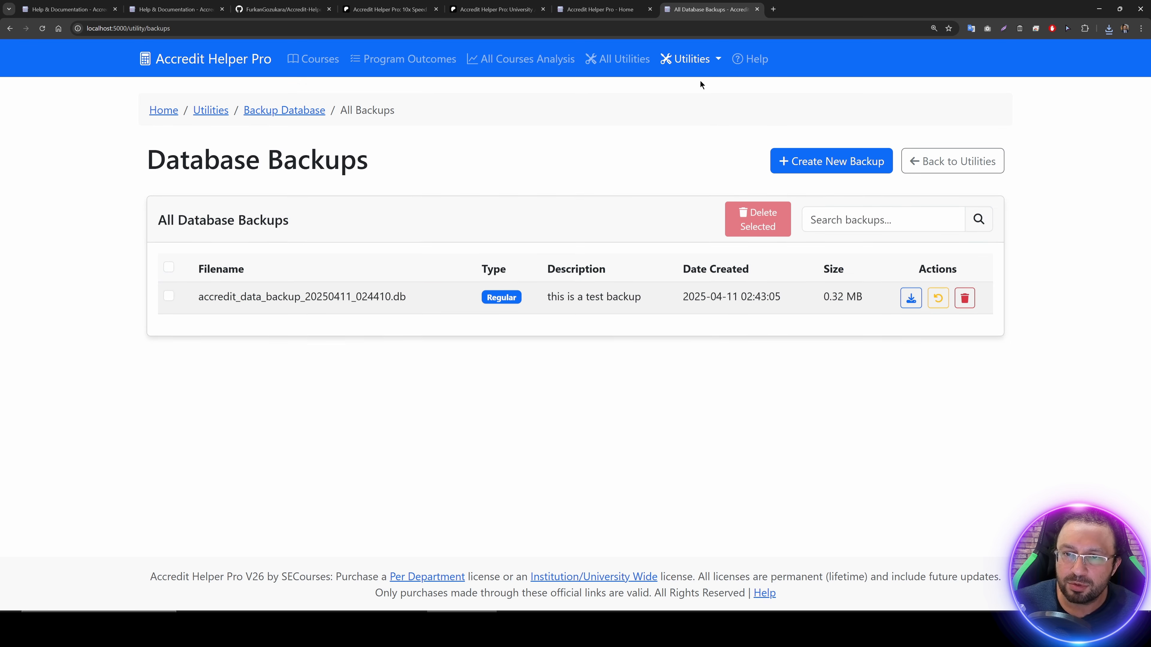
Step: Examine the Restore Database utility's options for restoring from an uploaded file or from the available test backup
{"action": "mouse_move", "coordinate": [693, 61]}
{"action": "left_click", "coordinate": [706, 111]}
{"action": "scroll", "coordinate": [410, 328], "scroll_direction": "down", "scroll_amount": 2}
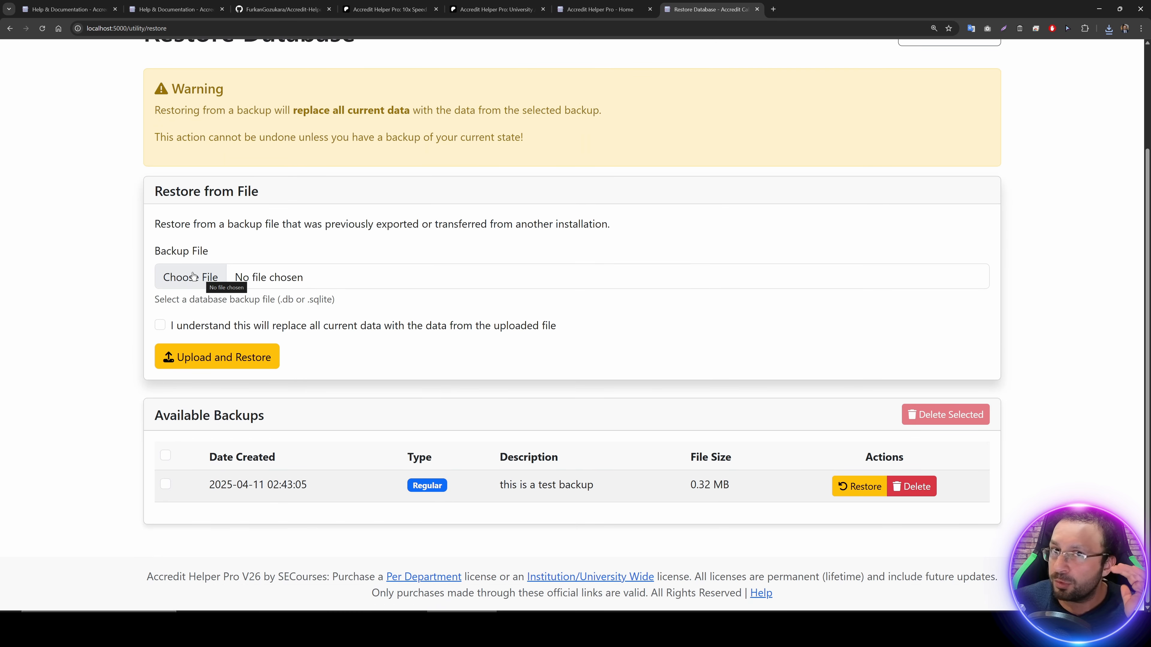
{"action": "left_click", "coordinate": [165, 454]}
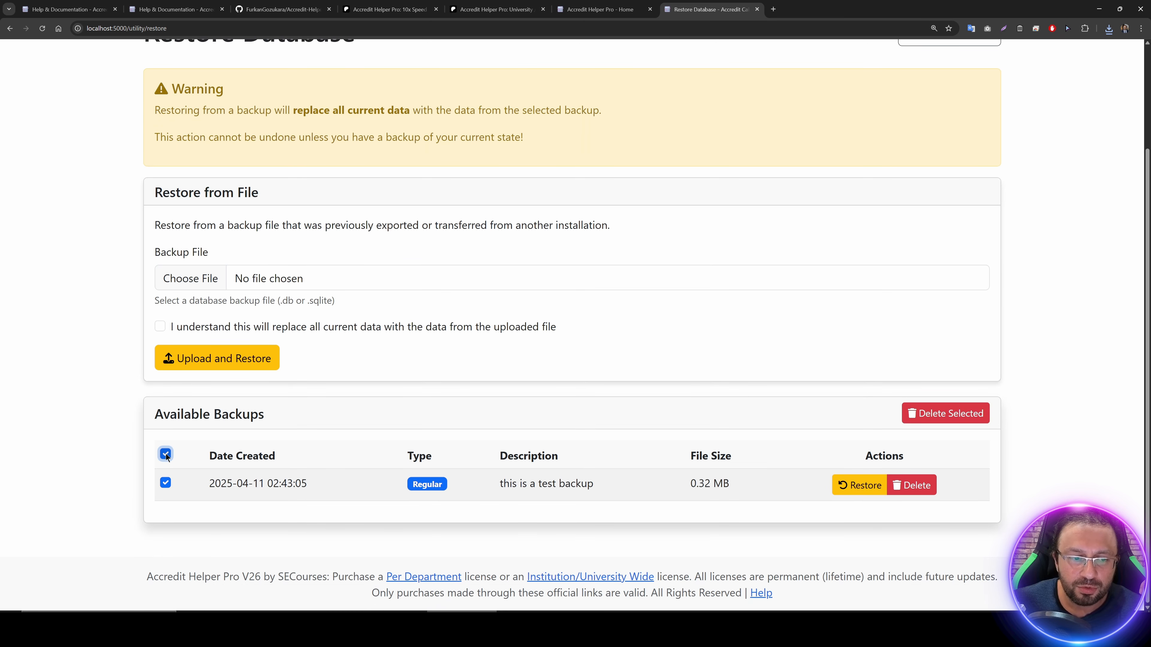
{"action": "double_click", "coordinate": [166, 483]}
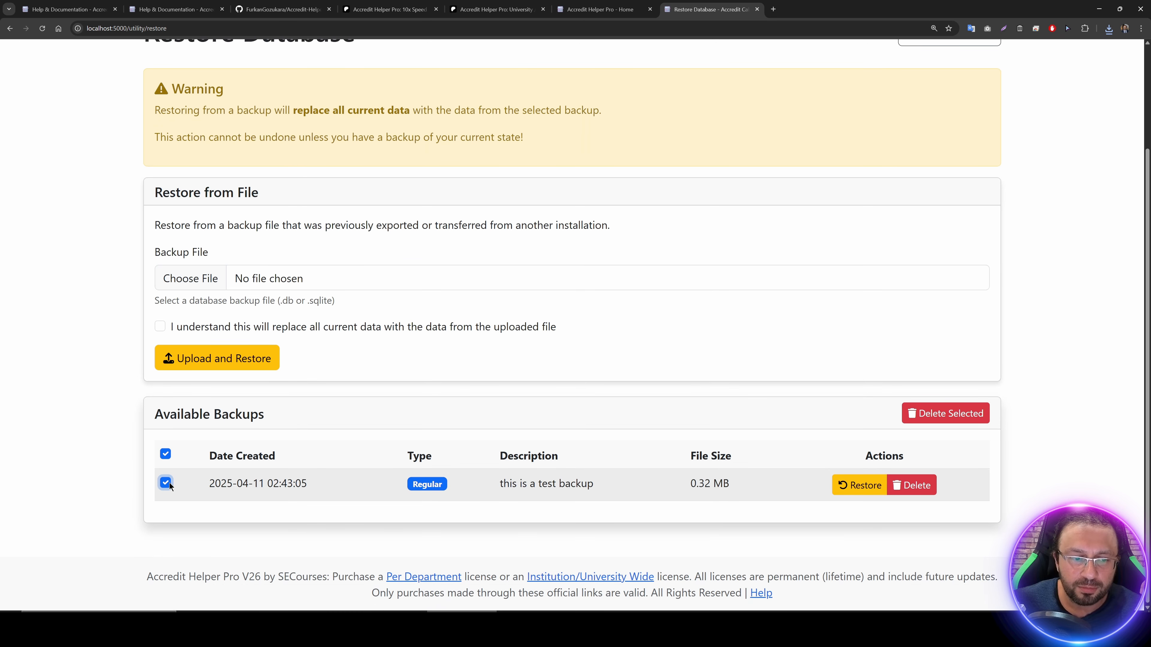
{"action": "left_click", "coordinate": [861, 488]}
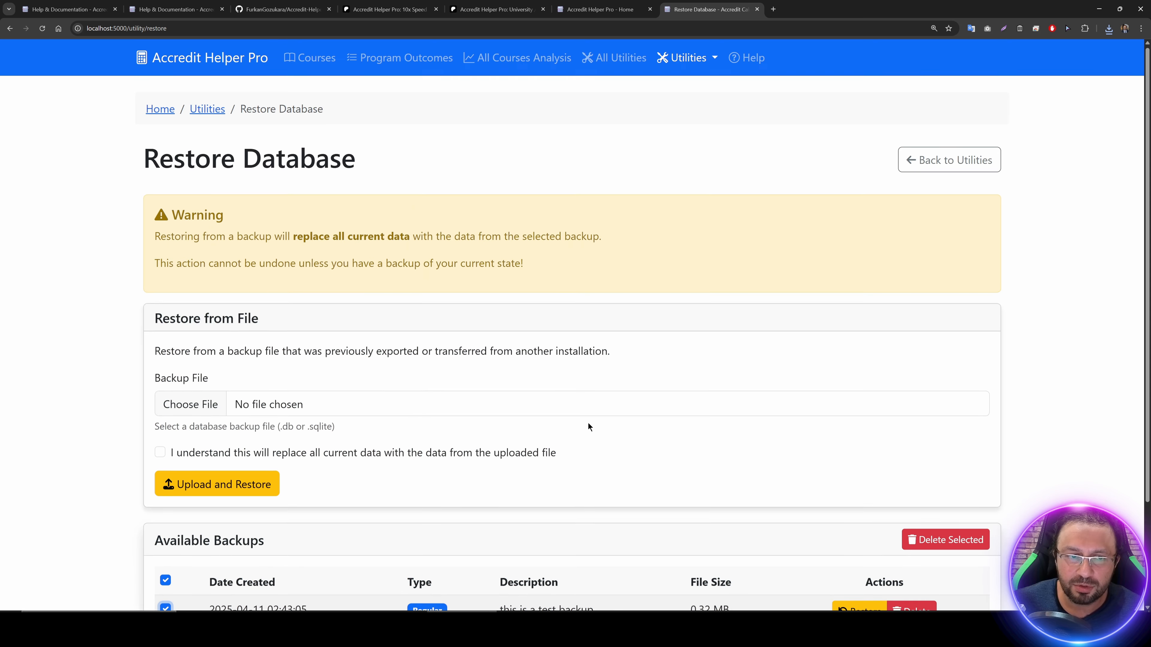
{"action": "scroll", "coordinate": [311, 211], "scroll_direction": "down", "scroll_amount": 3}
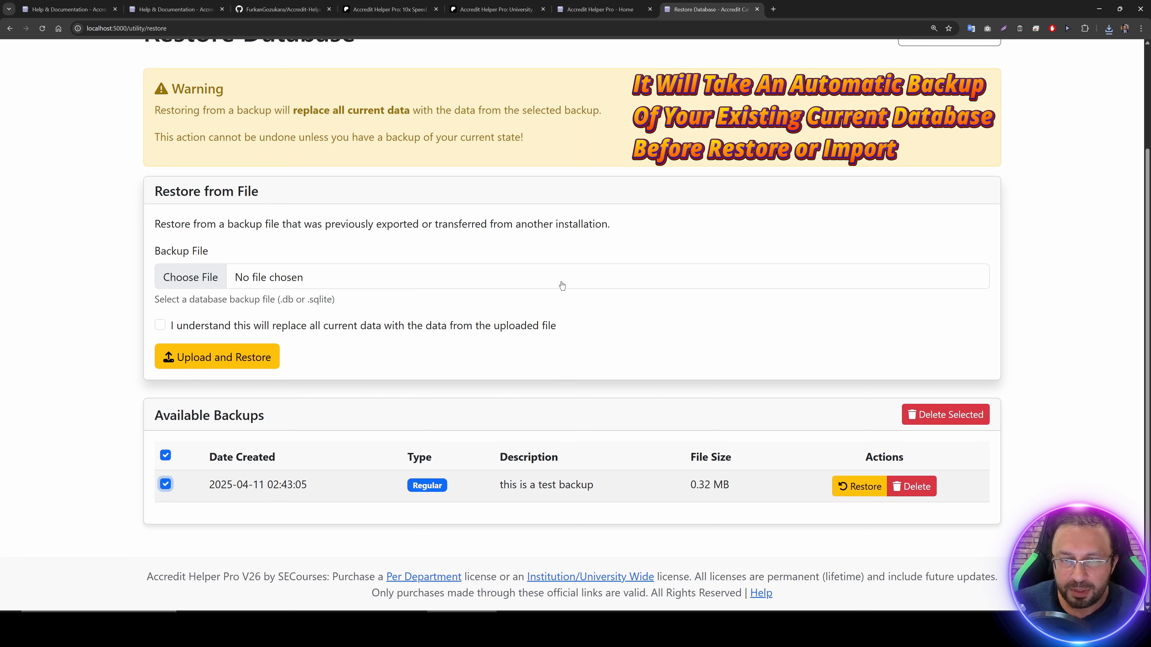
{"action": "scroll", "coordinate": [558, 283], "scroll_direction": "up", "scroll_amount": 3}
Step: Review the Import Database utility's notes and import options, and check the existing courses on the home page
{"action": "left_click", "coordinate": [681, 60]}
{"action": "left_click", "coordinate": [694, 136]}
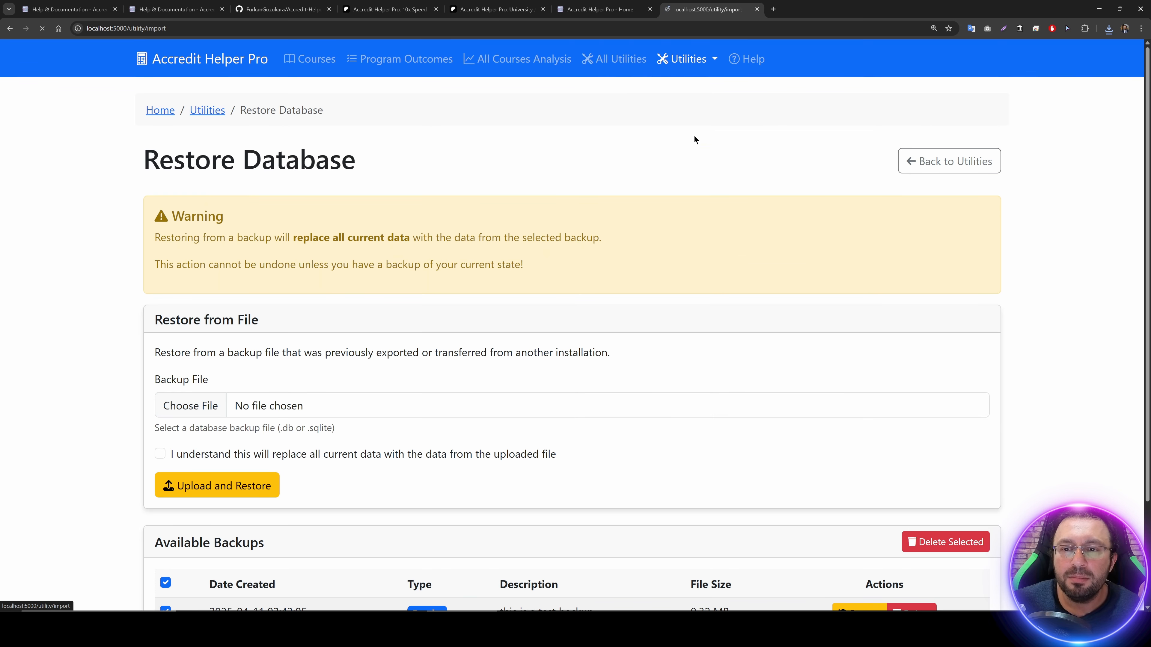
{"action": "scroll", "coordinate": [391, 159], "scroll_direction": "down", "scroll_amount": 10}
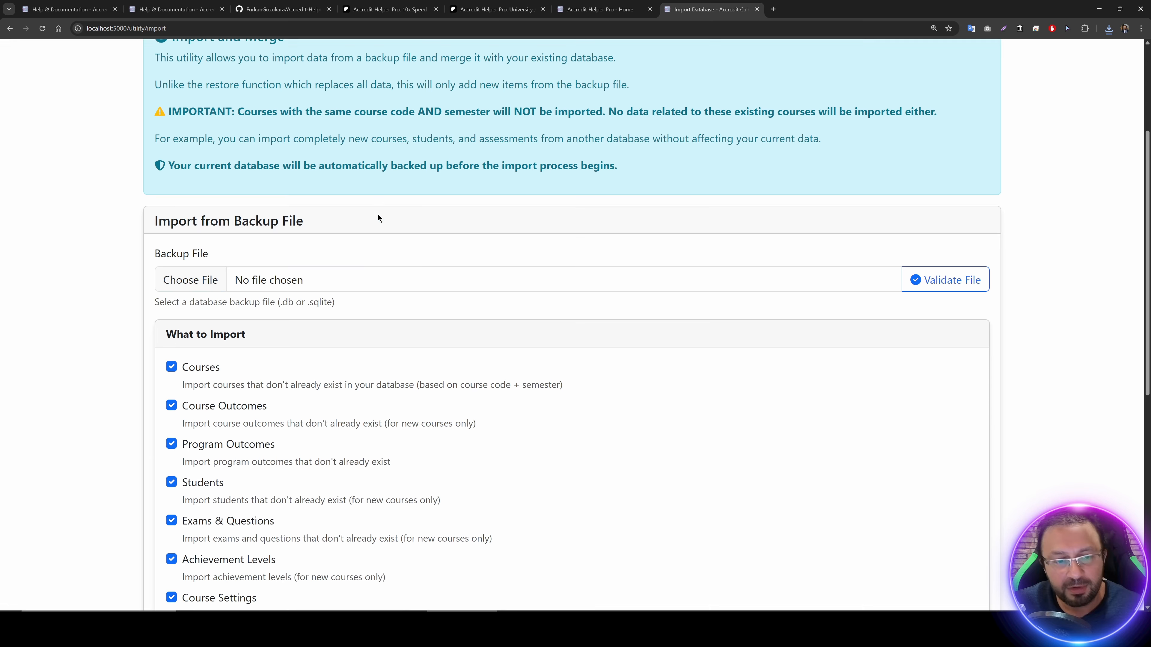
{"action": "scroll", "coordinate": [340, 261], "scroll_direction": "up", "scroll_amount": 10}
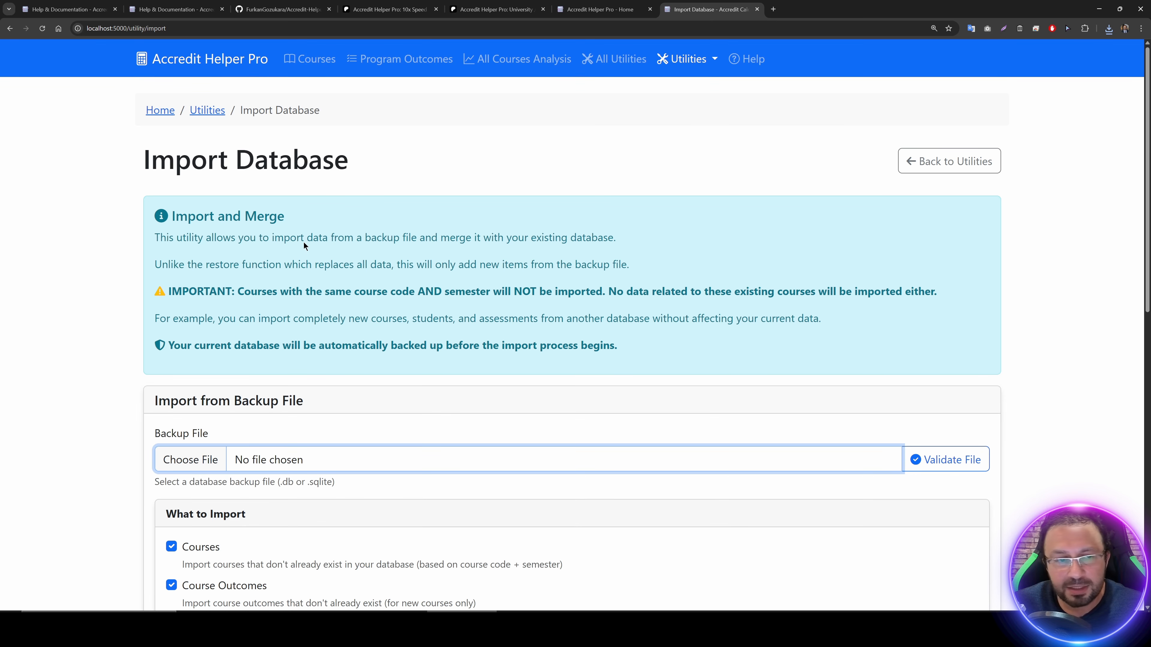
{"action": "left_click", "coordinate": [161, 111]}
{"action": "left_click", "coordinate": [685, 60]}
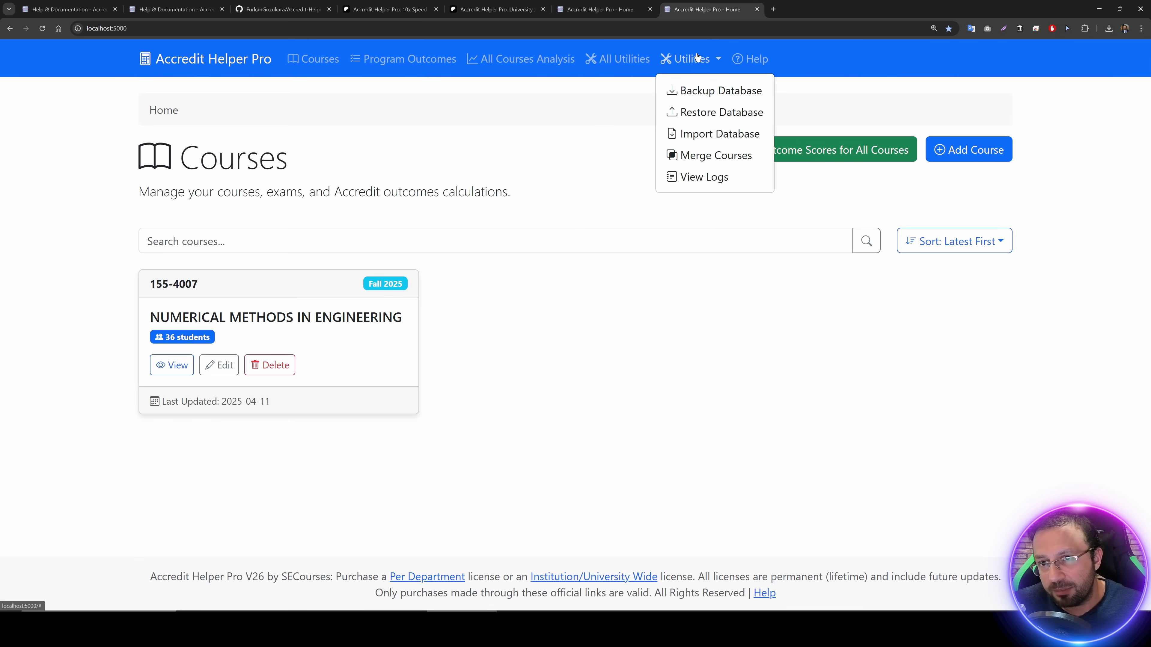
{"action": "left_click", "coordinate": [694, 133]}
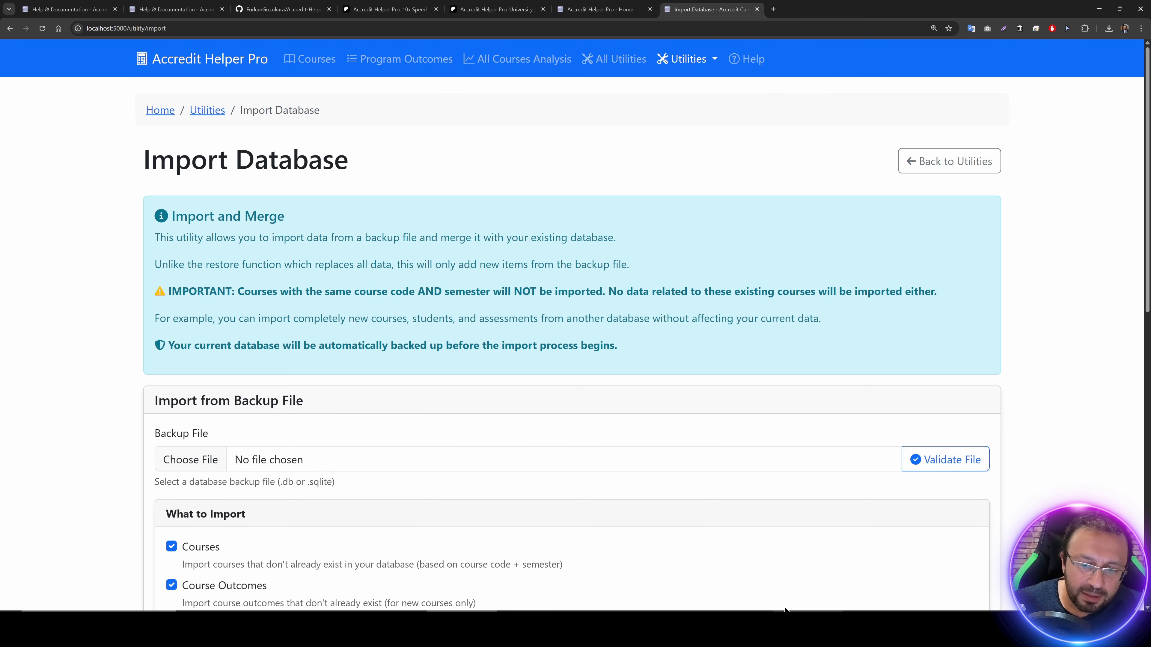
Step: Run Generate_Demo_Data.bat from the Accredit-Helper-Pro_v26 folder, agree to generate data for the existing courses, and return to the browser
{"action": "left_click", "coordinate": [738, 625]}
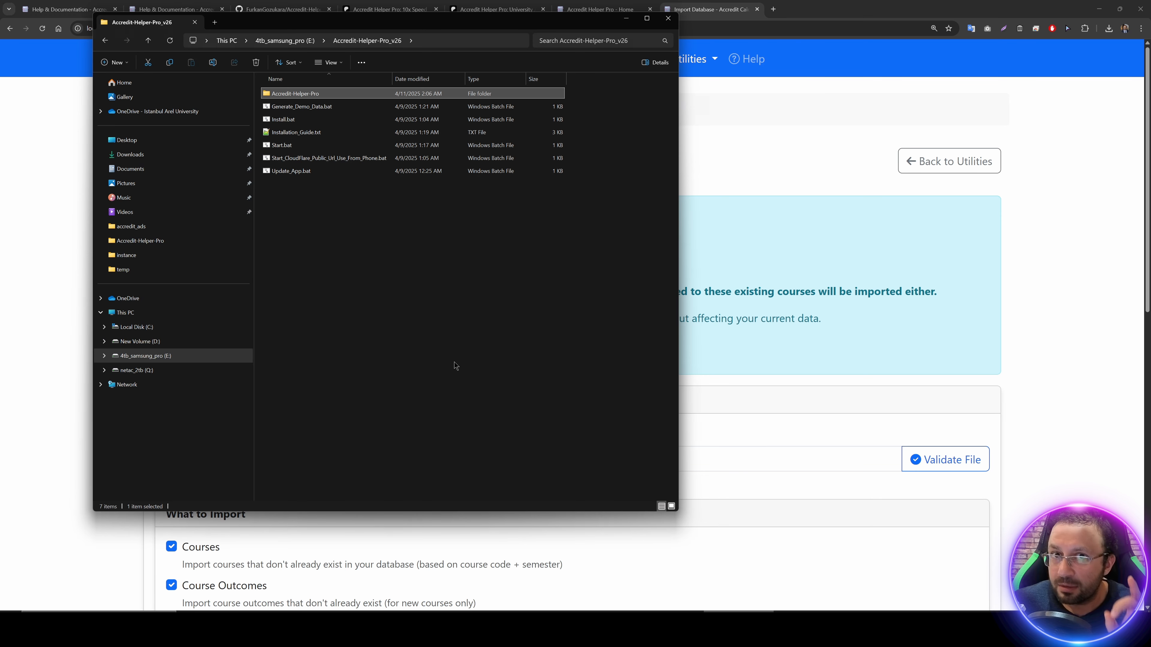
{"action": "double_click", "coordinate": [306, 108]}
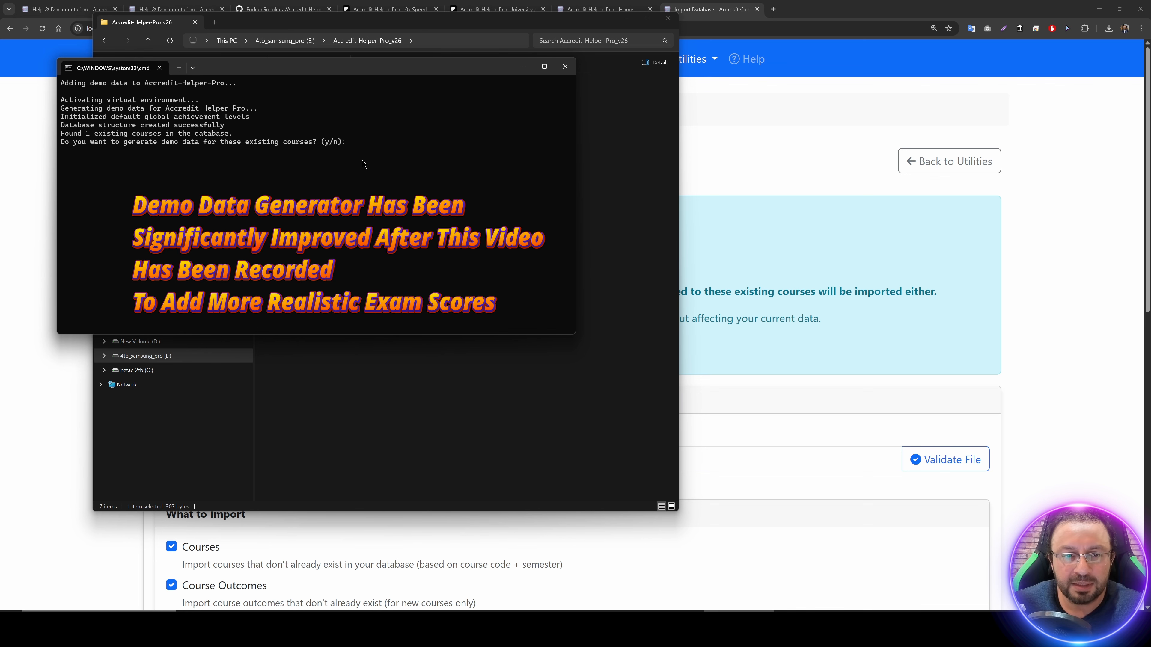
{"action": "type", "text": "y"}
{"action": "key", "text": "Return"}
{"action": "left_click", "coordinate": [750, 204]}
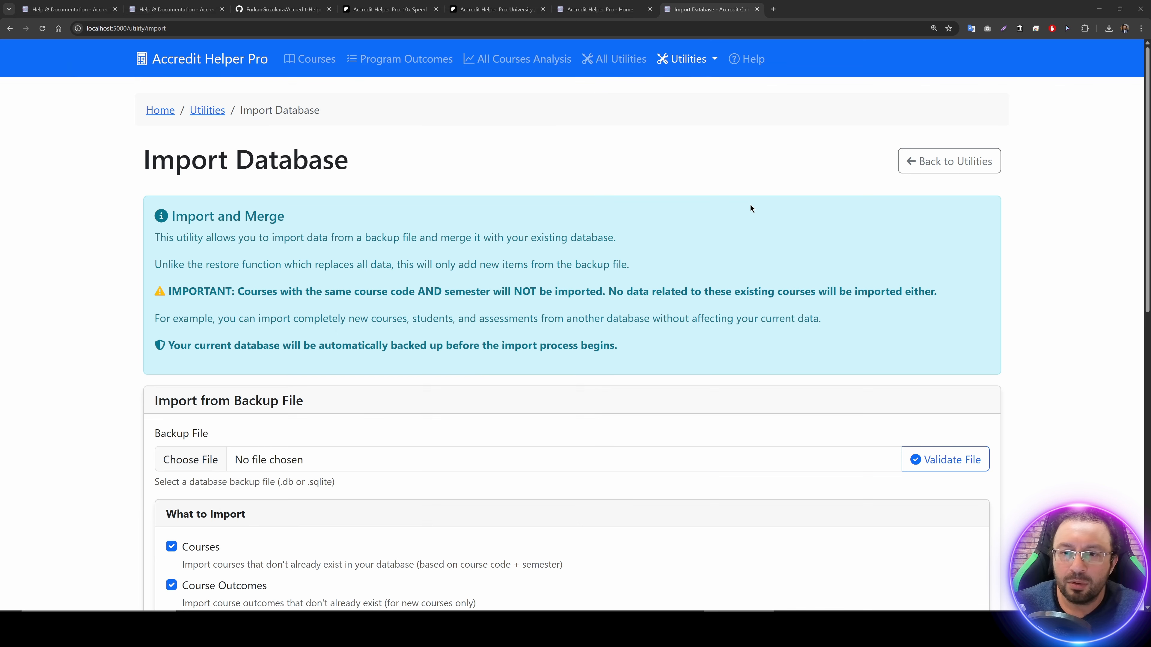
Step: Create a database backup with the description "test2" and download it from the list of all backups
{"action": "left_click", "coordinate": [677, 63]}
{"action": "left_click", "coordinate": [685, 92]}
{"action": "left_click", "coordinate": [252, 330]}
{"action": "type", "text": "test"}
{"action": "key", "text": "ctrl+a"}
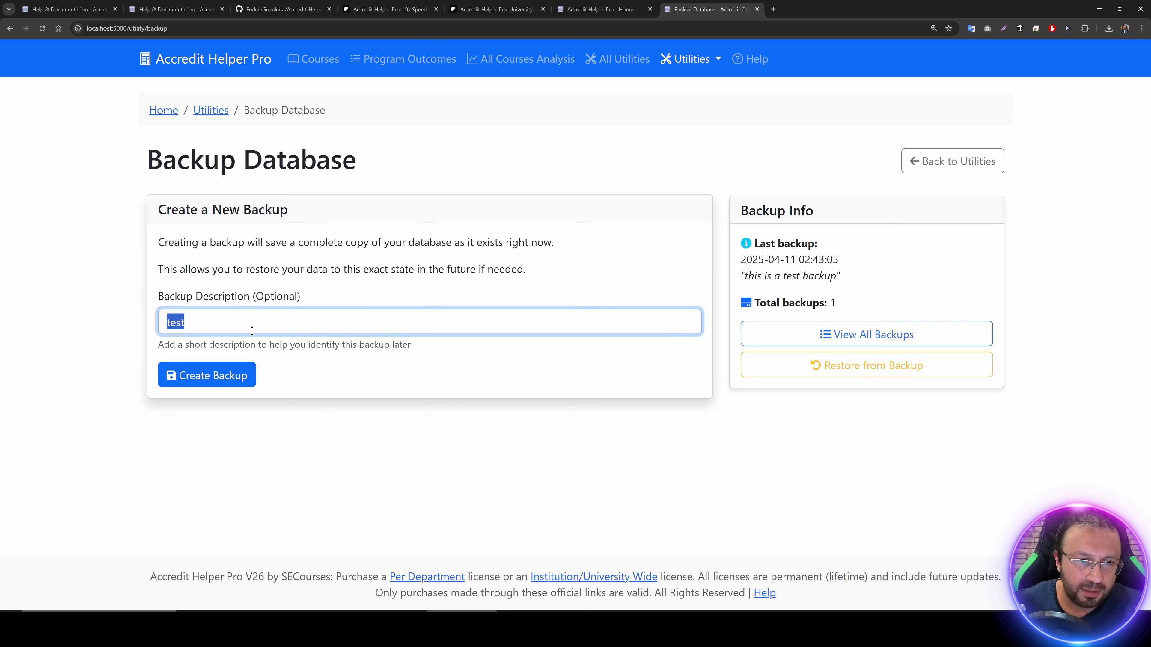
{"action": "left_click", "coordinate": [252, 330]}
{"action": "left_click", "coordinate": [213, 375]}
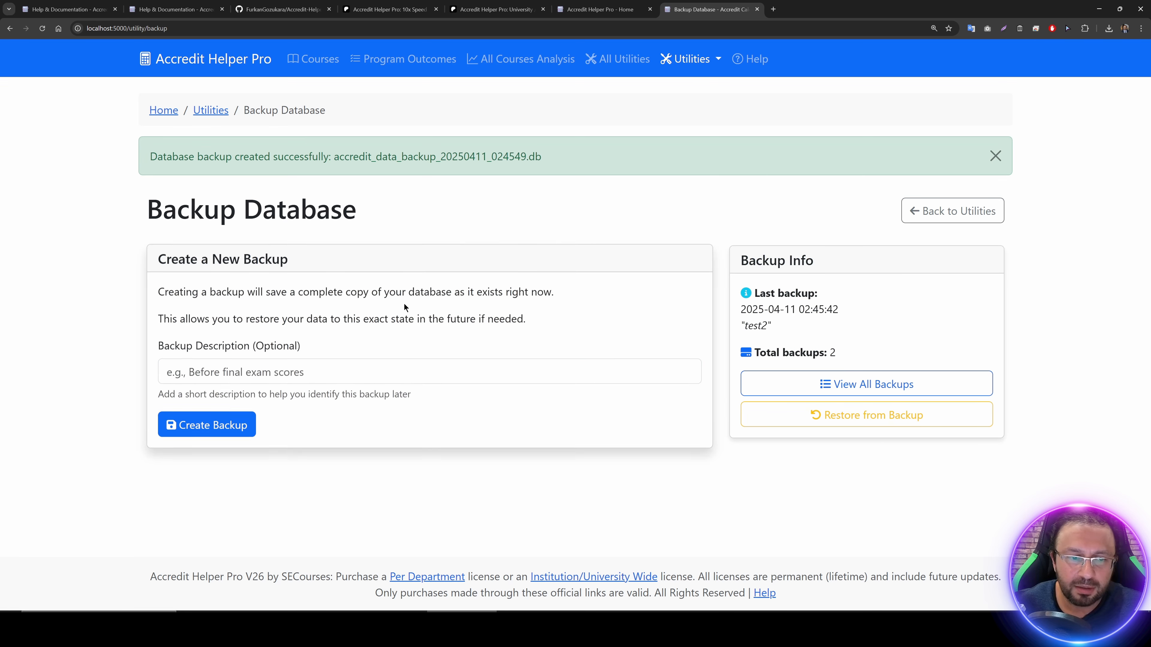
{"action": "left_click", "coordinate": [910, 299]}
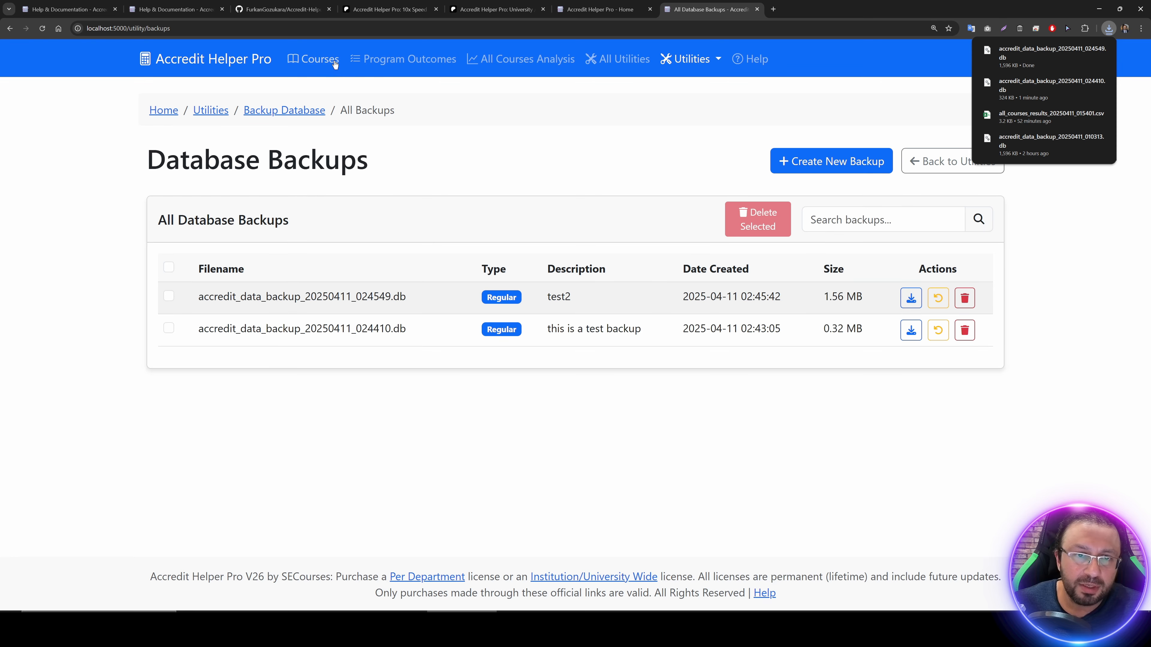
Step: Look over the program outcomes and course list, and view the program outcome scores of course CSE450 Operating Systems
{"action": "left_click", "coordinate": [418, 63]}
{"action": "left_click", "coordinate": [320, 61]}
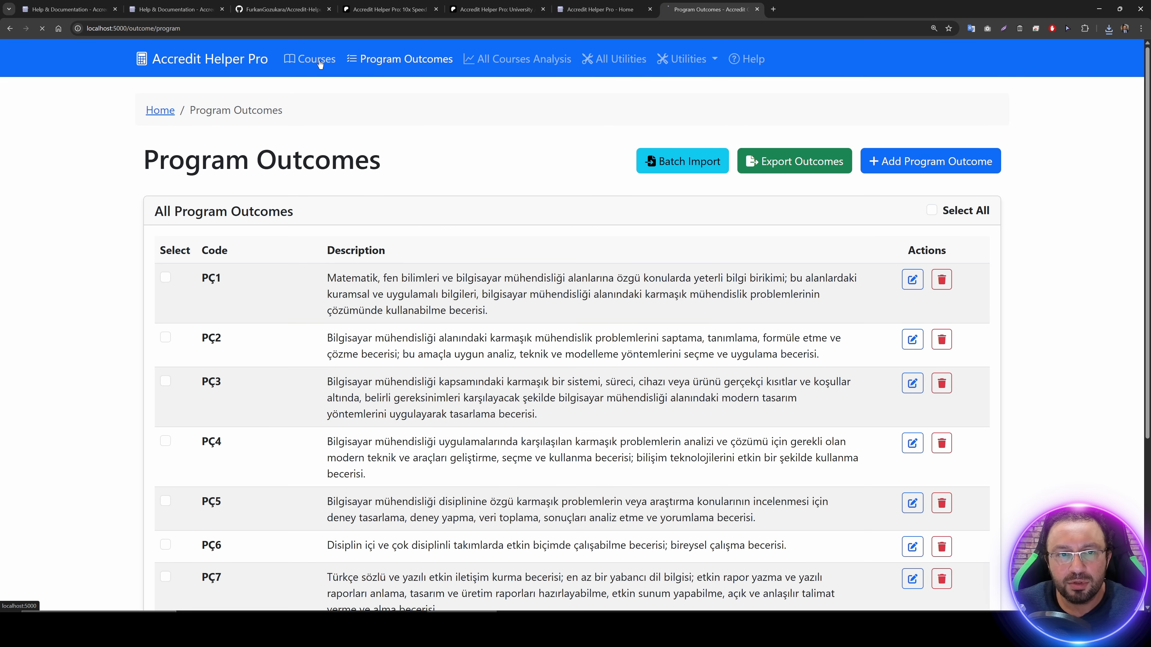
{"action": "scroll", "coordinate": [619, 208], "scroll_direction": "down", "scroll_amount": 1}
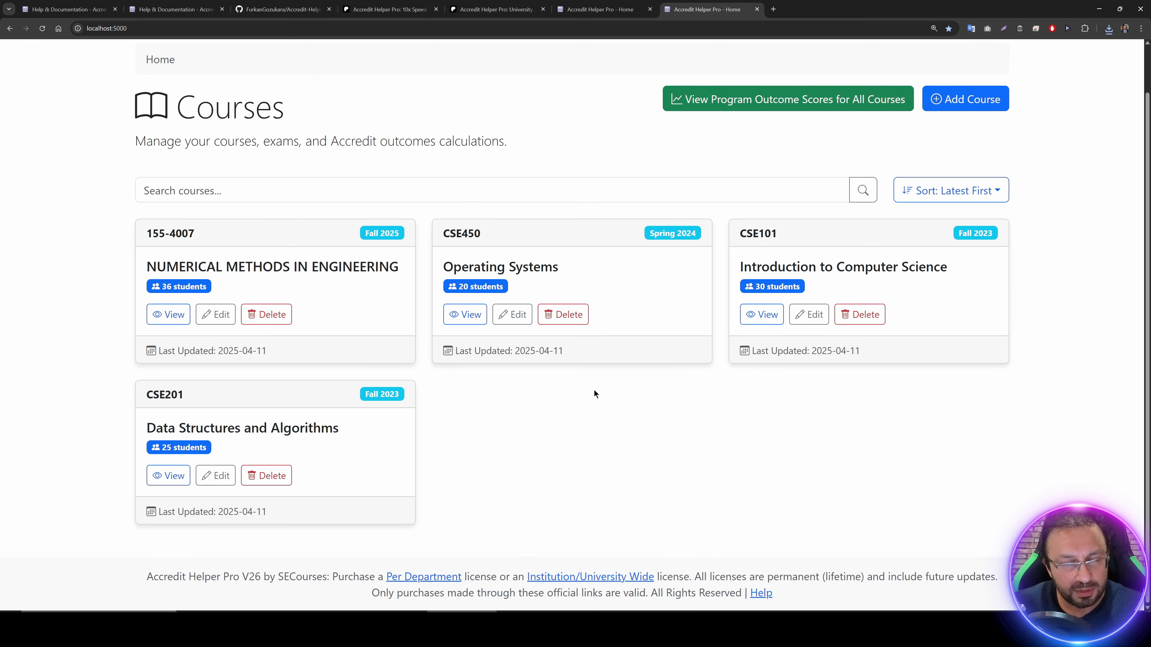
{"action": "left_click", "coordinate": [467, 313]}
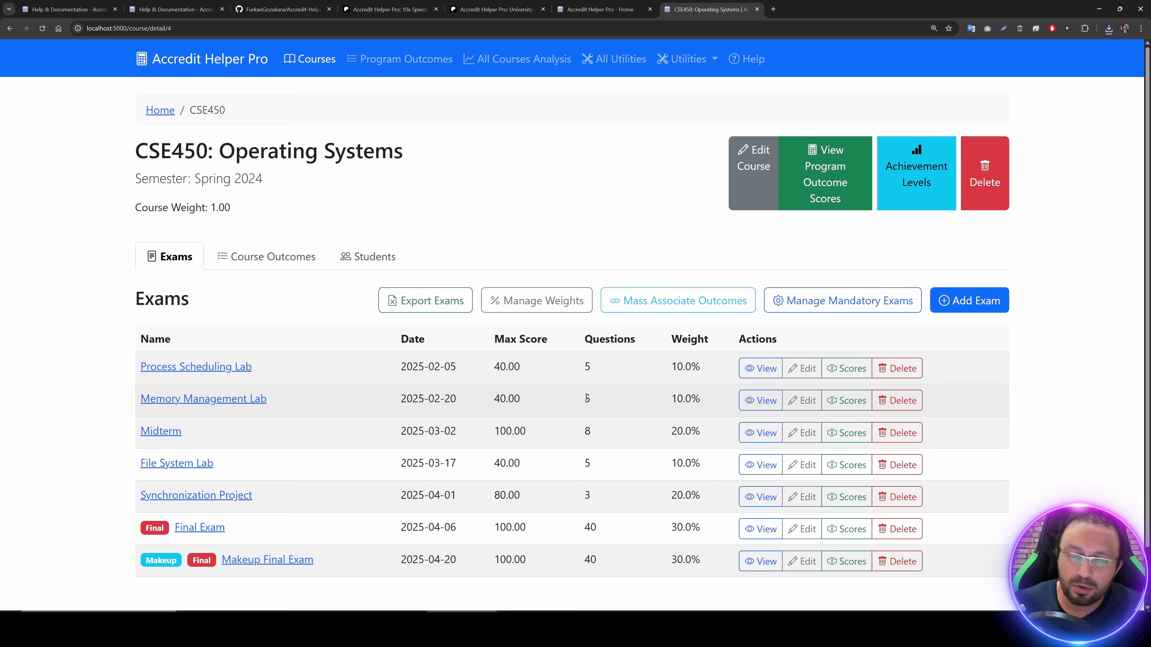
{"action": "left_click", "coordinate": [802, 209]}
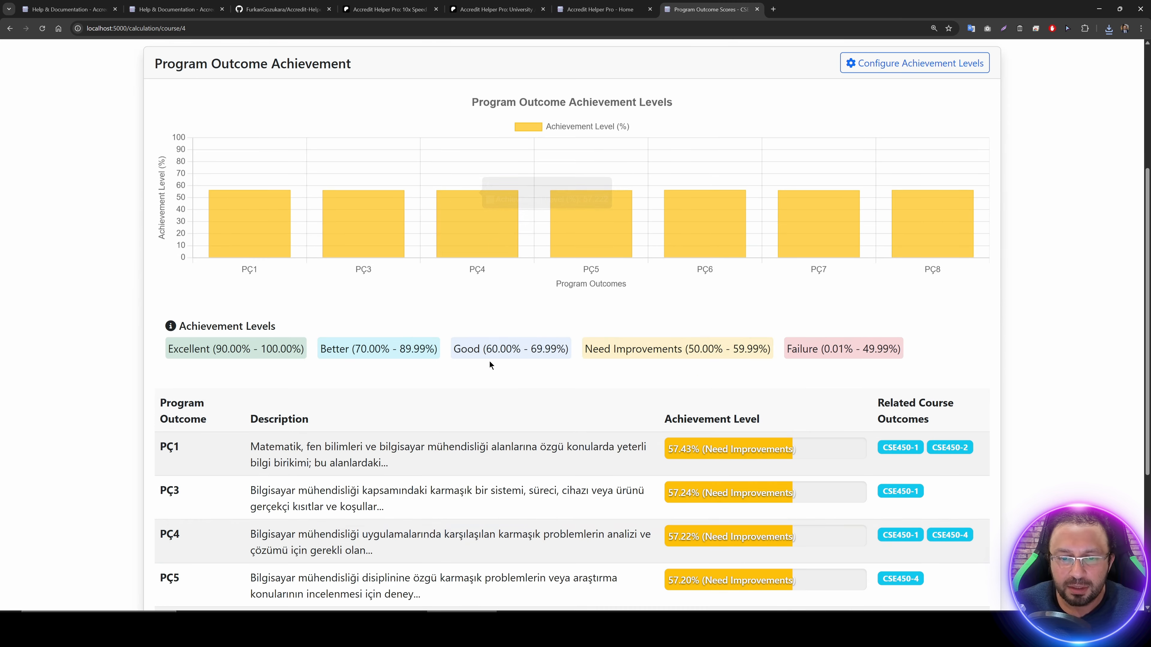
Step: Restore the database from the backup described as "this is a test backup", acknowledging that all current data will be replaced
{"action": "scroll", "coordinate": [493, 363], "scroll_direction": "down", "scroll_amount": 4}
{"action": "scroll", "coordinate": [498, 364], "scroll_direction": "up", "scroll_amount": 5}
{"action": "scroll", "coordinate": [508, 368], "scroll_direction": "up", "scroll_amount": 2}
{"action": "left_click", "coordinate": [687, 59]}
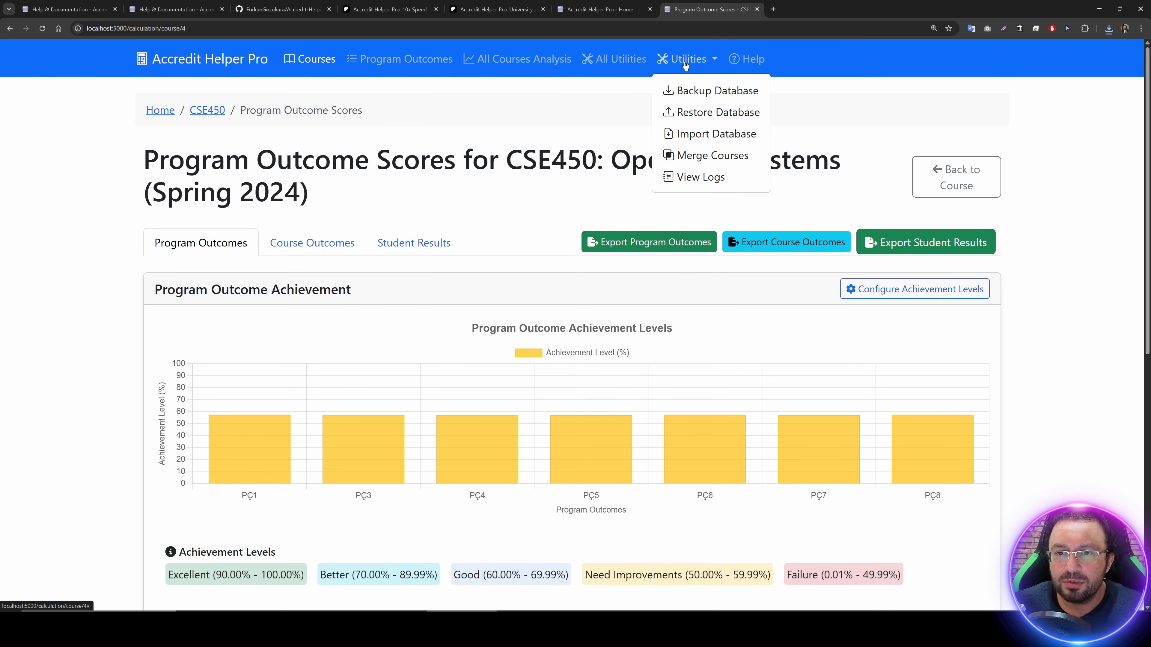
{"action": "left_click", "coordinate": [678, 111]}
{"action": "scroll", "coordinate": [676, 380], "scroll_direction": "down", "scroll_amount": 3}
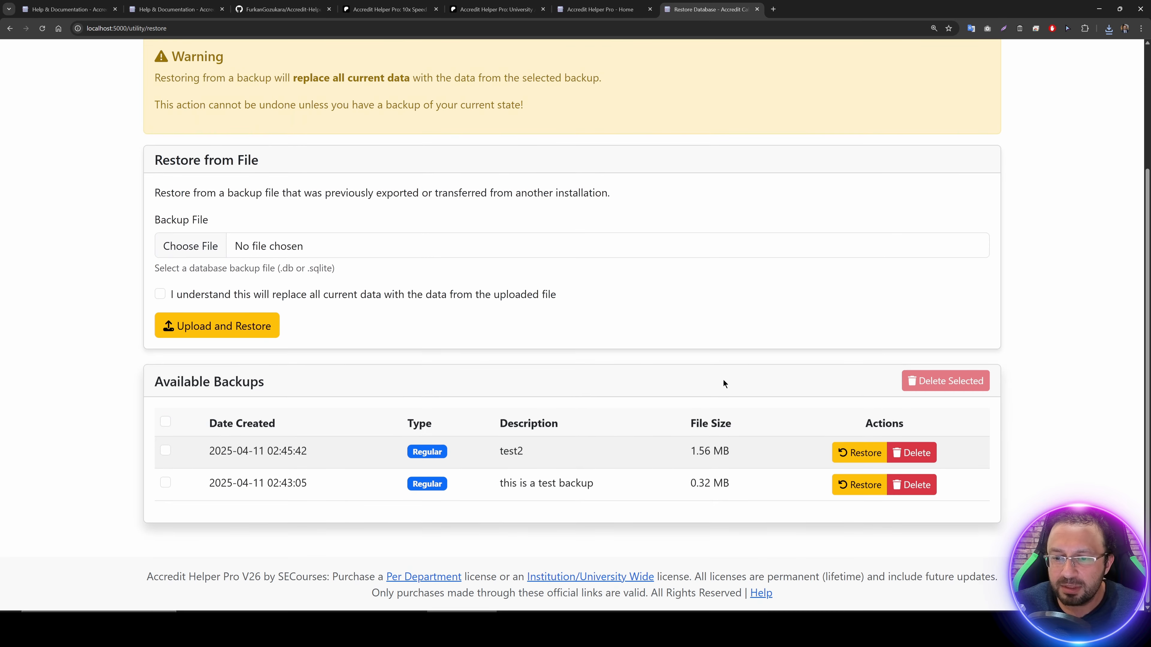
{"action": "left_click_drag", "start_coordinate": [692, 491], "coordinate": [541, 484]}
{"action": "left_click", "coordinate": [859, 485]}
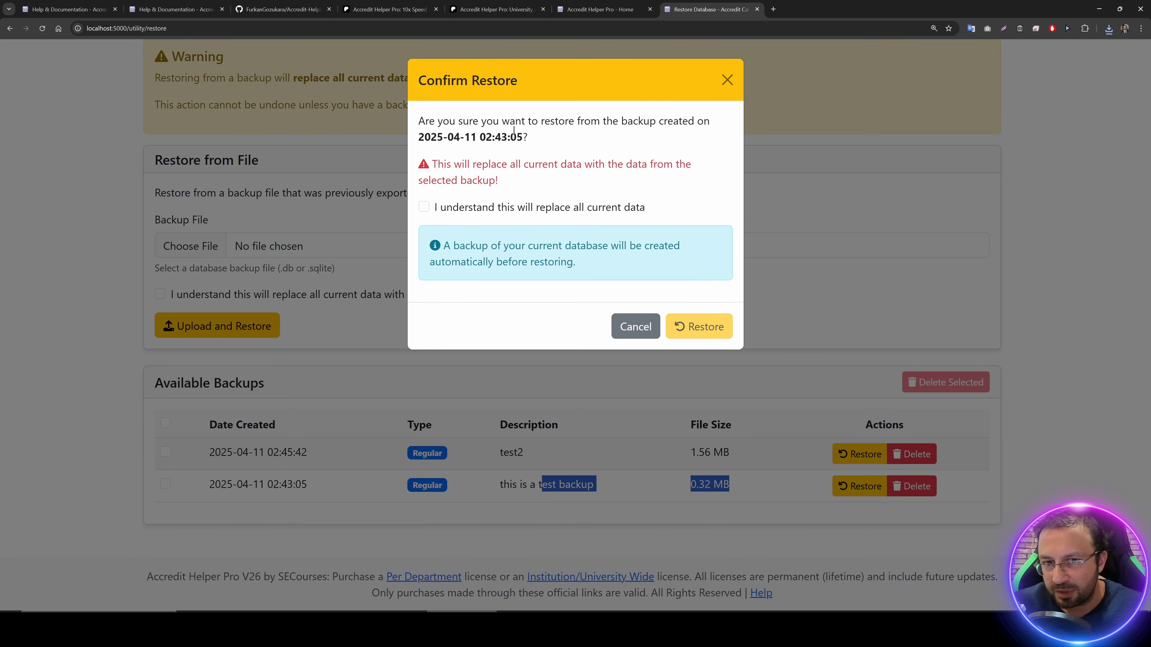
{"action": "left_click", "coordinate": [429, 206]}
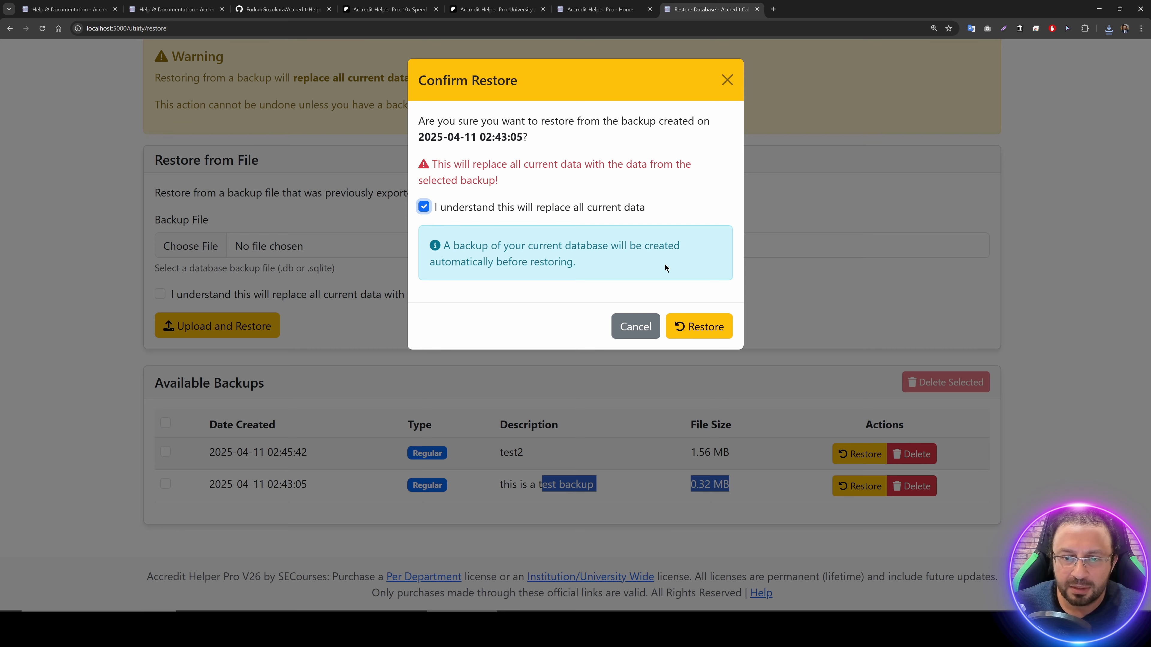
{"action": "left_click", "coordinate": [702, 324]}
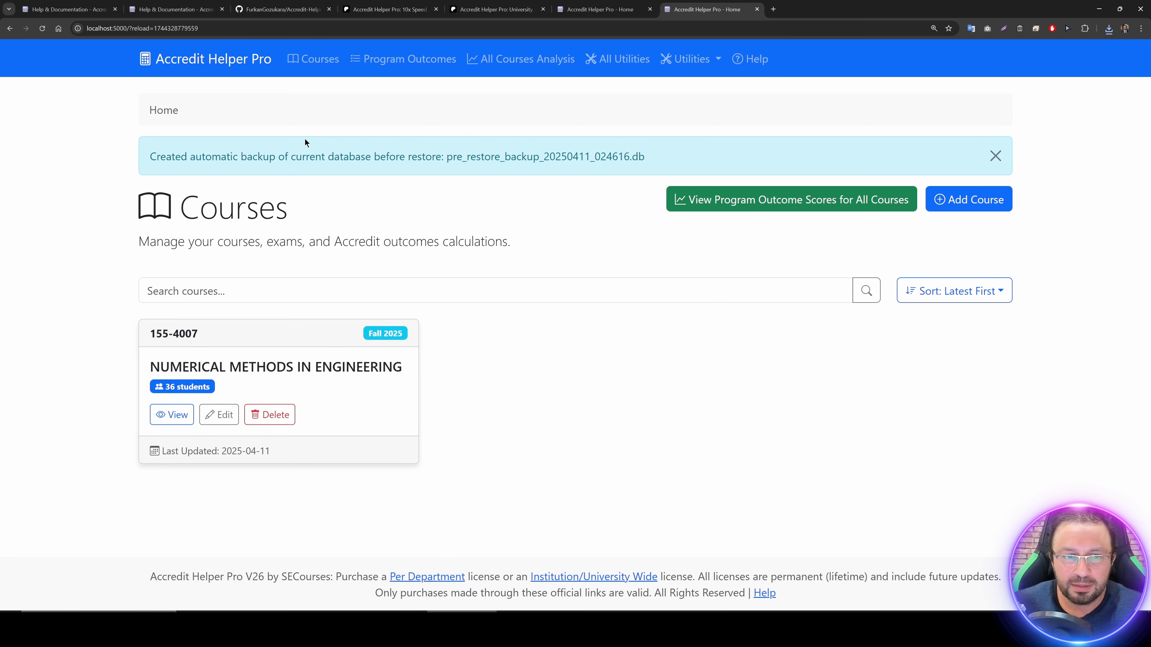
Step: Check the course list after the restore and examine the Pre-Restore entry among the available backups of the Restore Database utility
{"action": "left_click", "coordinate": [312, 59]}
{"action": "left_click", "coordinate": [723, 58]}
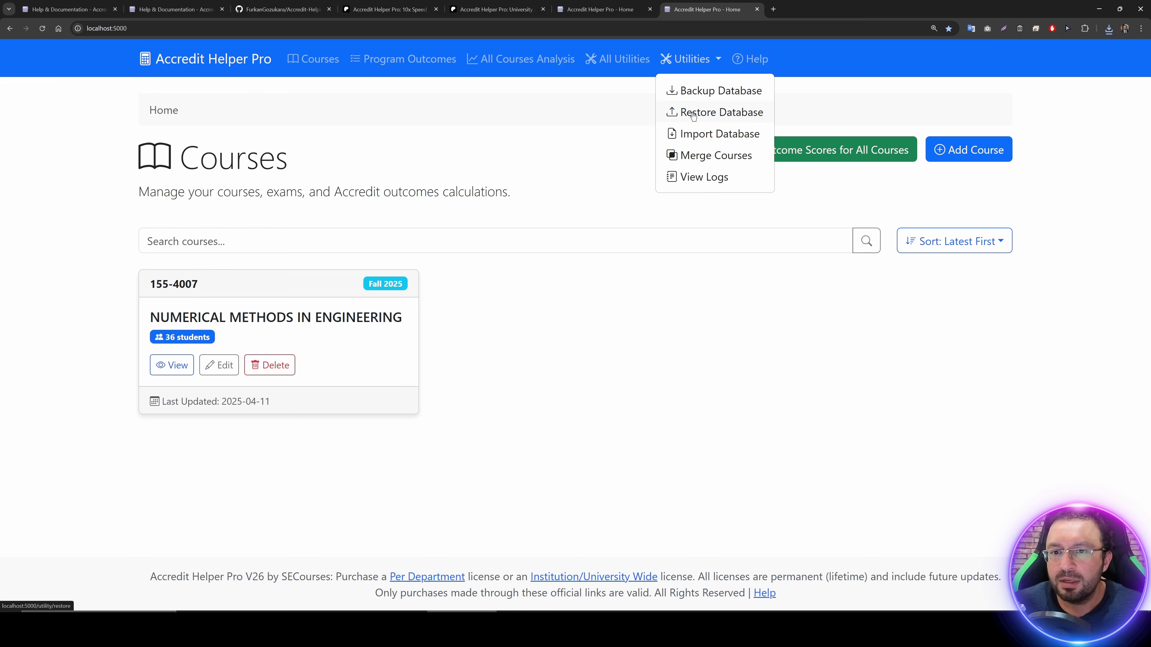
{"action": "left_click", "coordinate": [690, 113]}
{"action": "scroll", "coordinate": [379, 395], "scroll_direction": "down", "scroll_amount": 4}
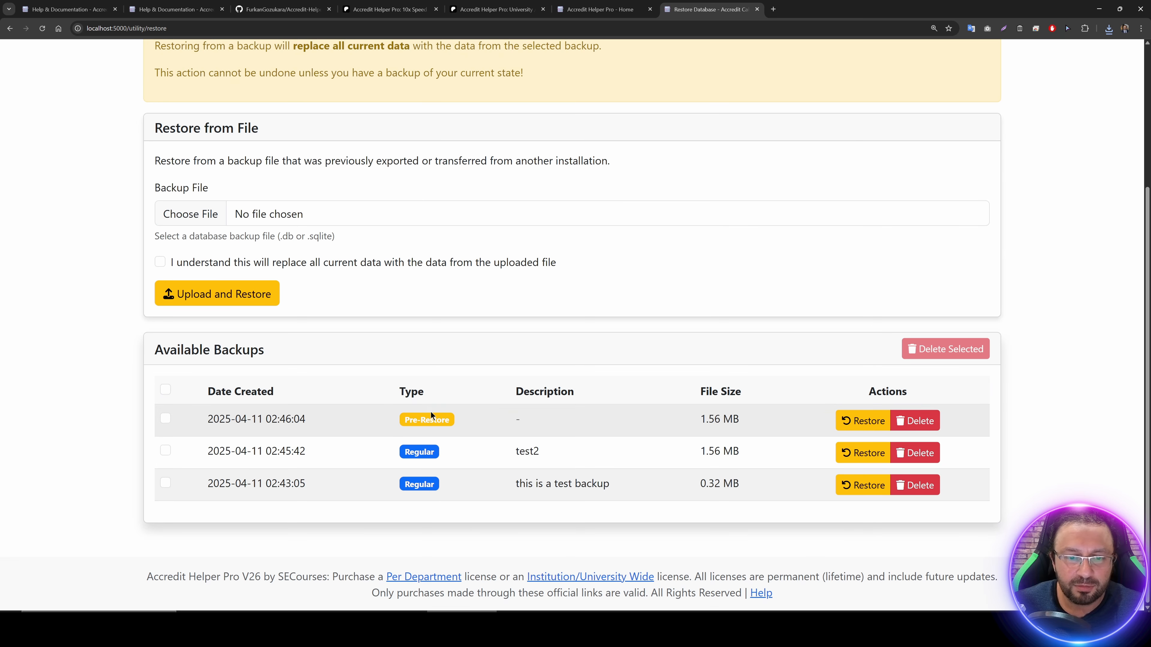
{"action": "left_click_drag", "start_coordinate": [419, 420], "coordinate": [405, 420]}
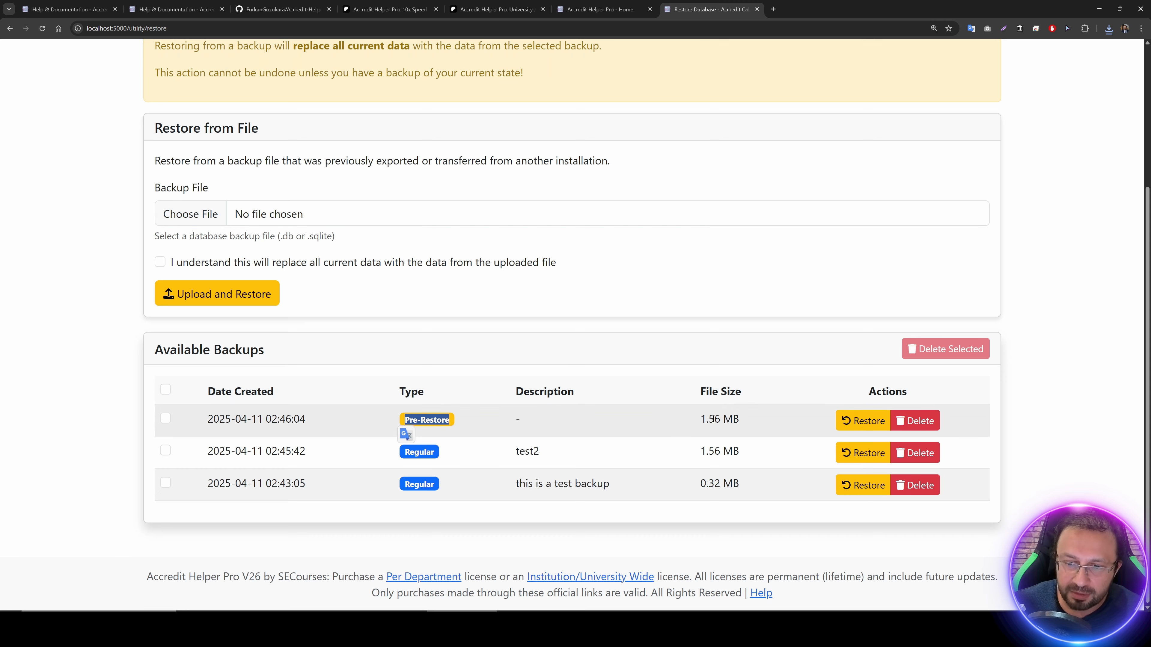
{"action": "scroll", "coordinate": [534, 341], "scroll_direction": "up", "scroll_amount": 5}
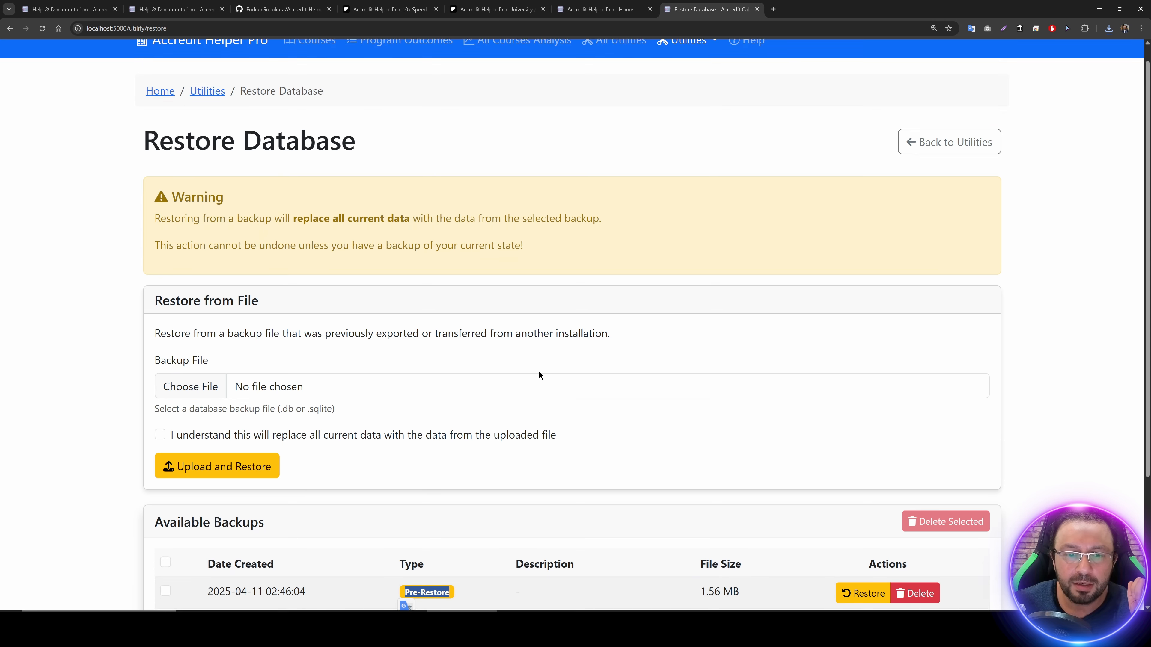
{"action": "left_click", "coordinate": [684, 68]}
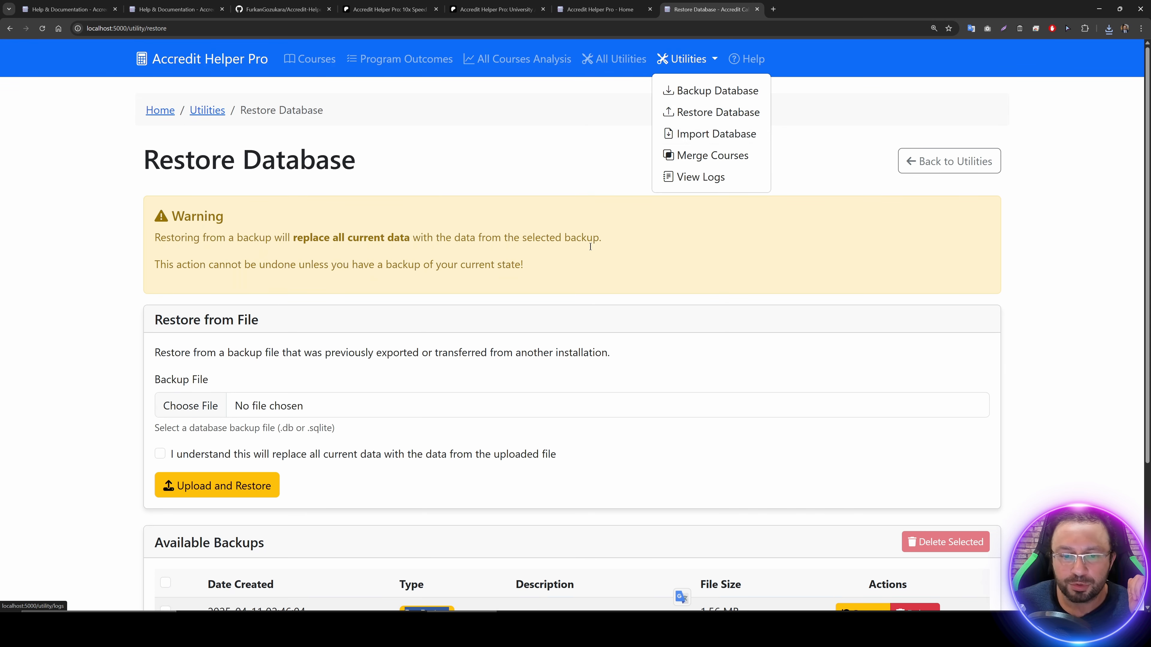
{"action": "left_click", "coordinate": [559, 318]}
{"action": "scroll", "coordinate": [529, 414], "scroll_direction": "down", "scroll_amount": 4}
{"action": "scroll", "coordinate": [529, 415], "scroll_direction": "up", "scroll_amount": 4}
Step: Download the "test2" backup from the list of all database backups
{"action": "left_click", "coordinate": [685, 60]}
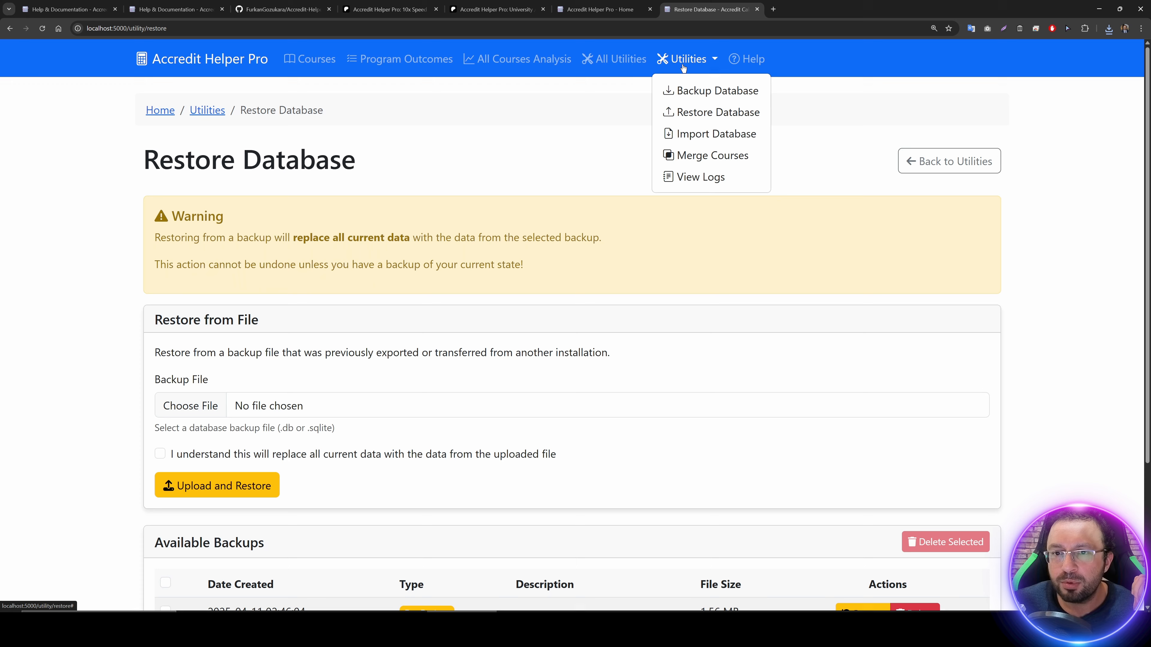
{"action": "left_click", "coordinate": [697, 92]}
{"action": "left_click", "coordinate": [826, 316]}
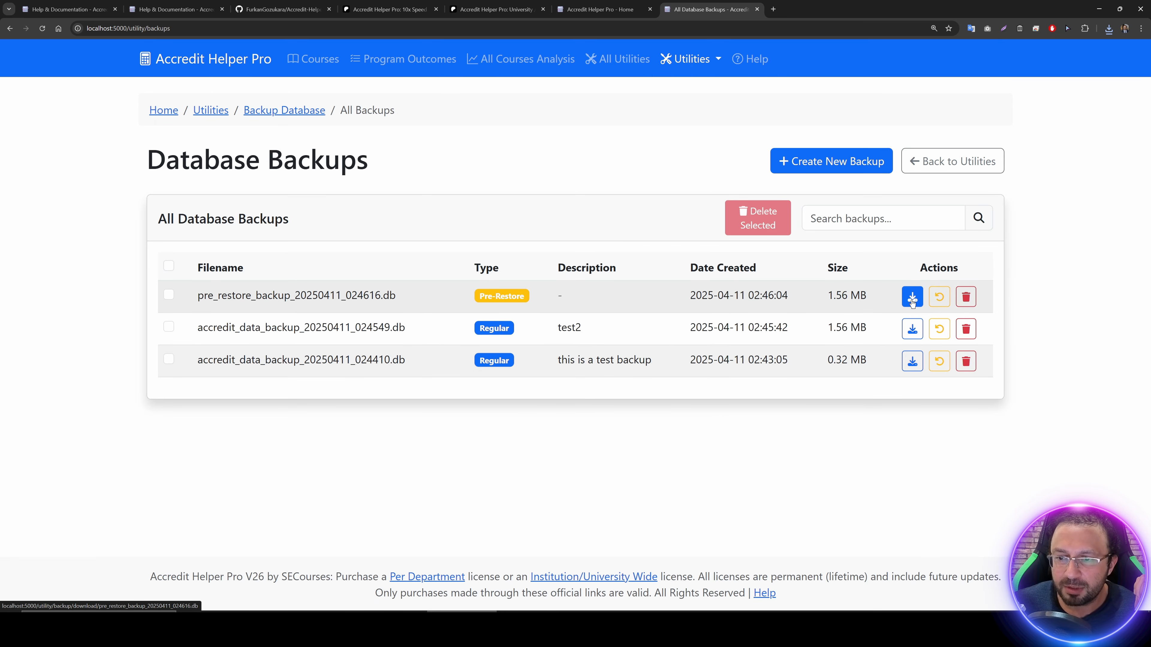
{"action": "left_click", "coordinate": [912, 329]}
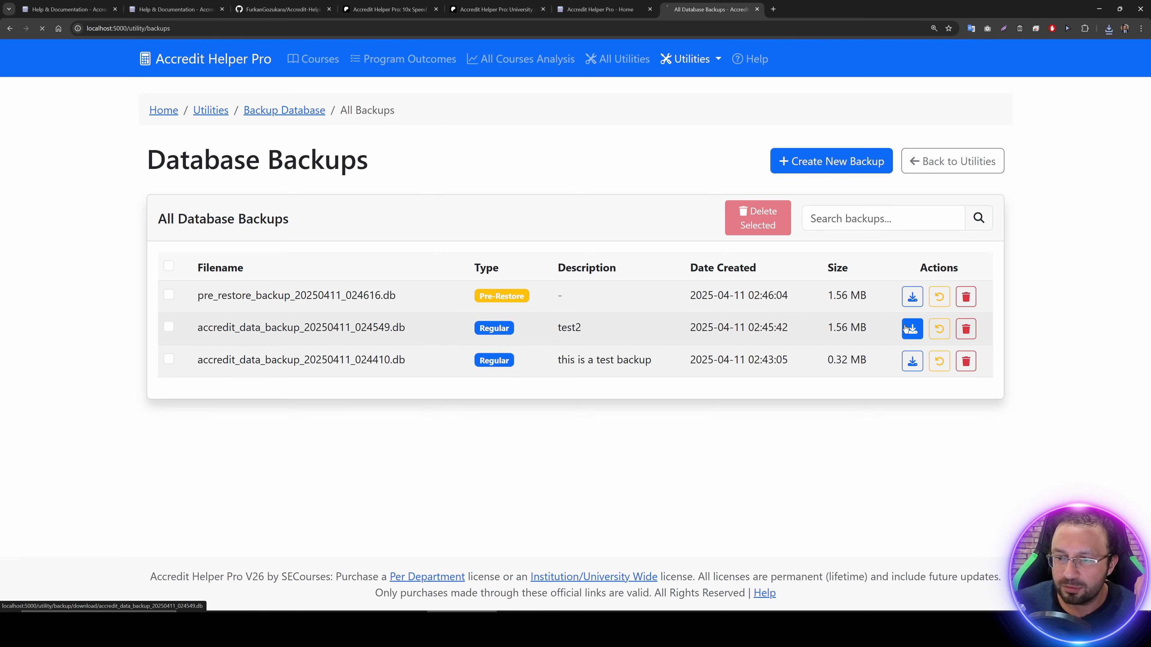
Step: Import and merge the downloaded backup file with all import options enabled, acknowledging that its data merges with the existing database
{"action": "left_click", "coordinate": [691, 56]}
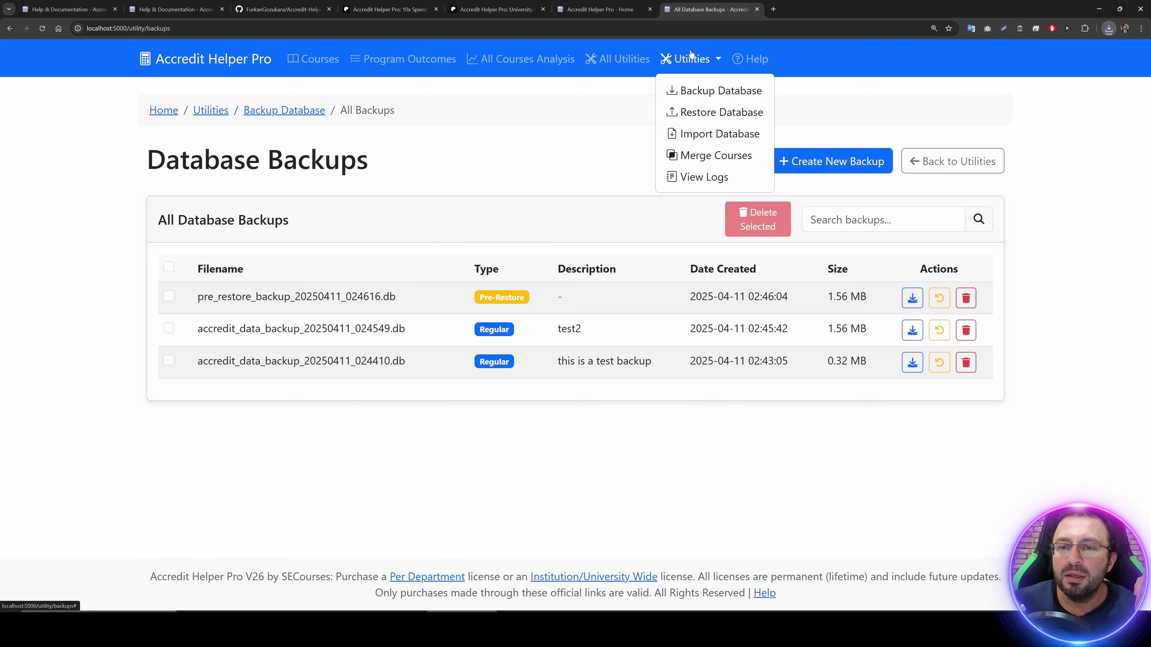
{"action": "left_click", "coordinate": [704, 135]}
{"action": "left_click", "coordinate": [202, 234]}
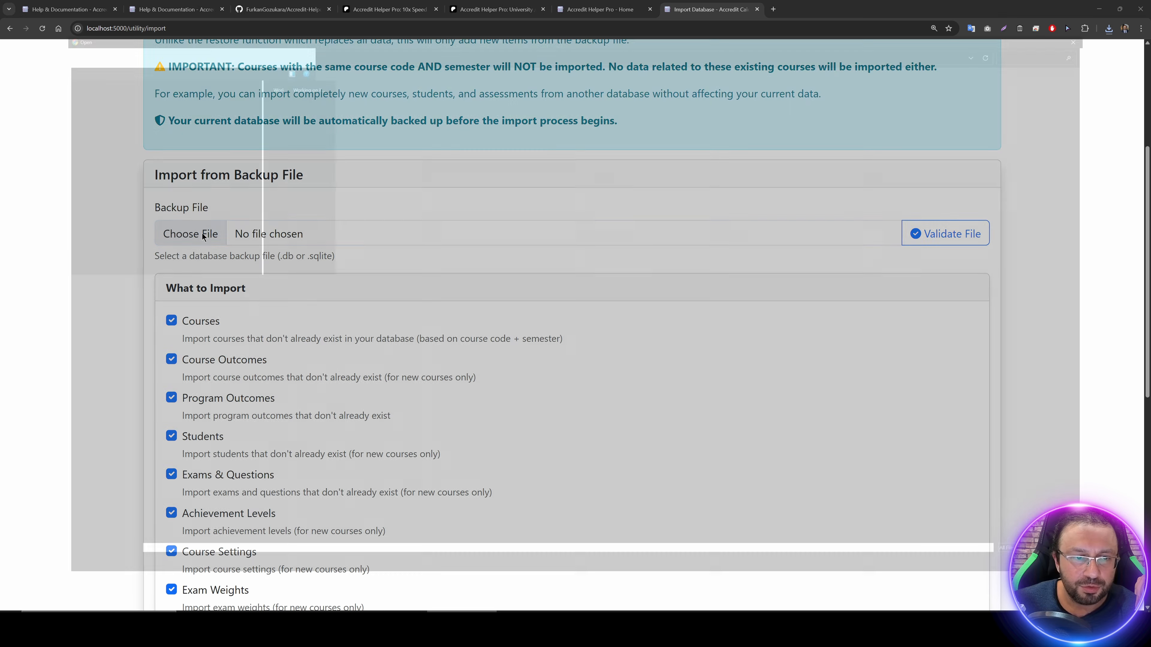
{"action": "left_click", "coordinate": [300, 119]}
{"action": "double_click", "coordinate": [300, 119]}
{"action": "scroll", "coordinate": [163, 365], "scroll_direction": "down", "scroll_amount": 6}
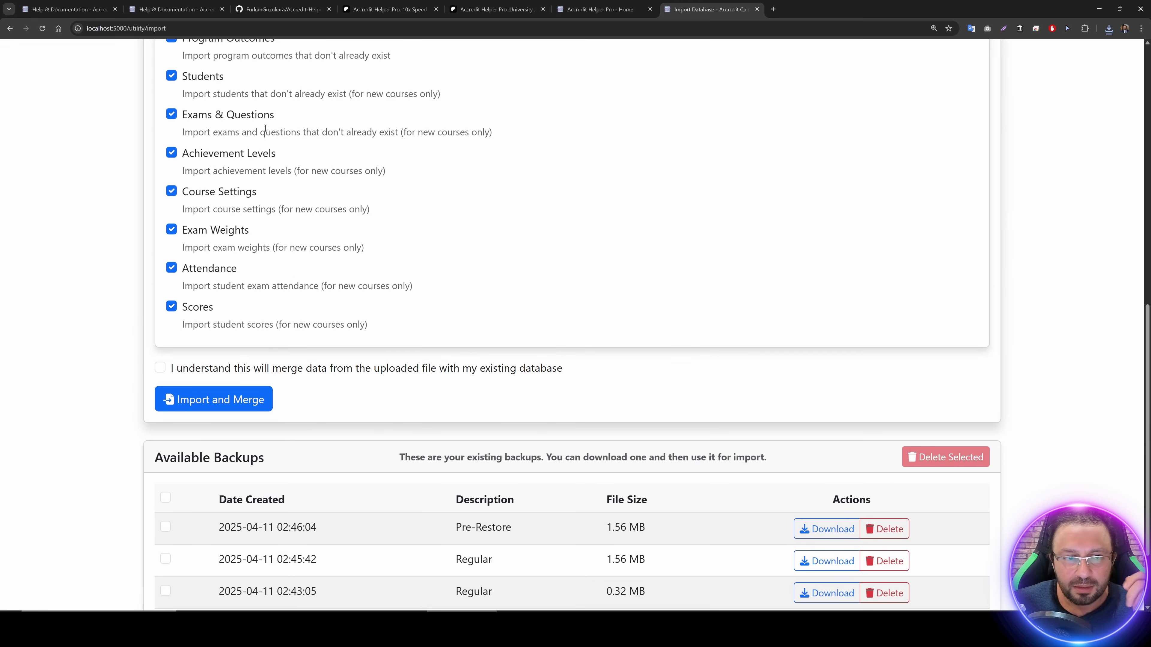
{"action": "scroll", "coordinate": [298, 303], "scroll_direction": "up", "scroll_amount": 4}
{"action": "scroll", "coordinate": [309, 331], "scroll_direction": "down", "scroll_amount": 3}
{"action": "scroll", "coordinate": [309, 331], "scroll_direction": "down", "scroll_amount": 3}
{"action": "left_click", "coordinate": [178, 262]}
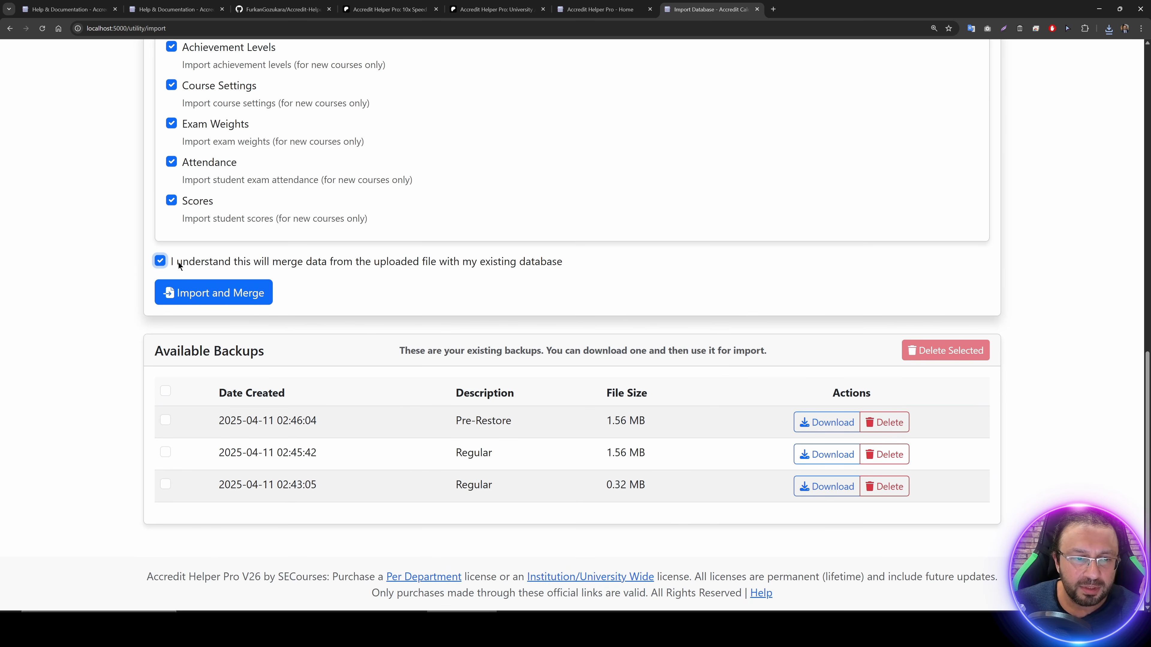
{"action": "left_click", "coordinate": [220, 293]}
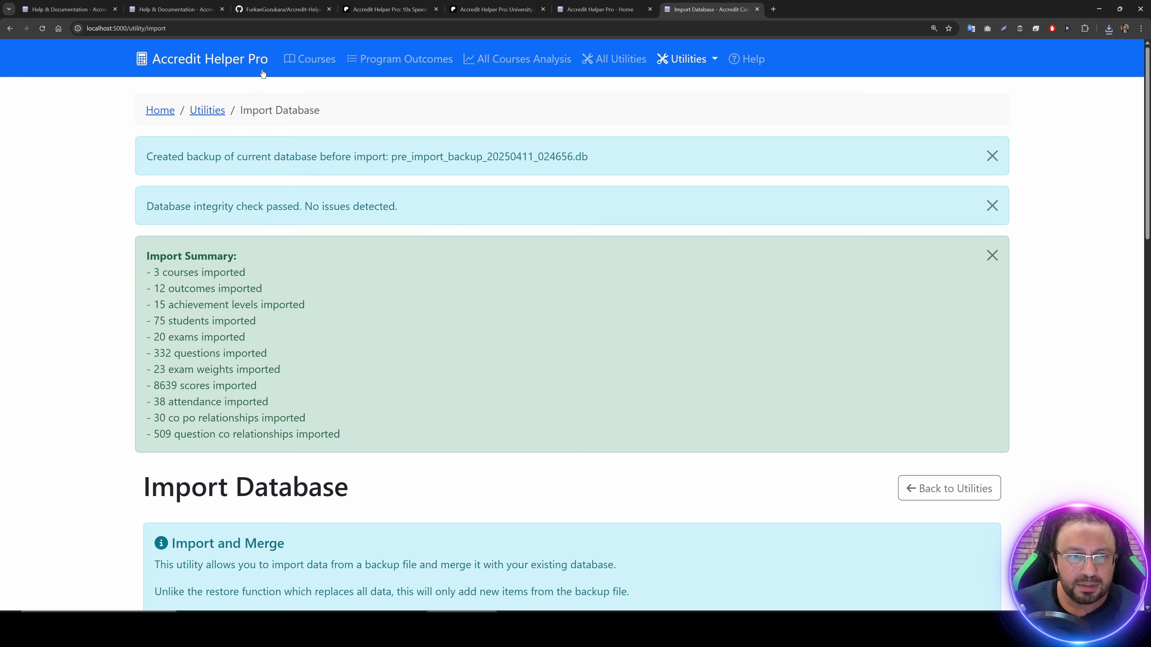
Step: Review the course list after the import, checking the course code and semester of NUMERICAL METHODS IN ENGINEERING
{"action": "left_click", "coordinate": [315, 60]}
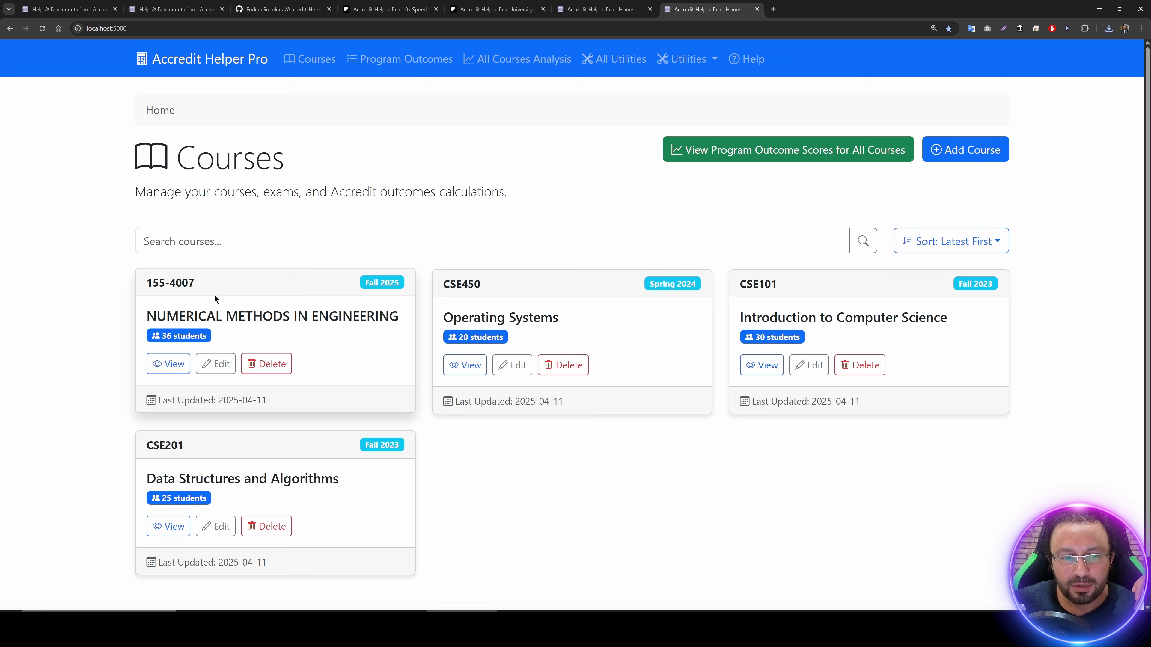
{"action": "left_click_drag", "start_coordinate": [195, 283], "coordinate": [147, 285]}
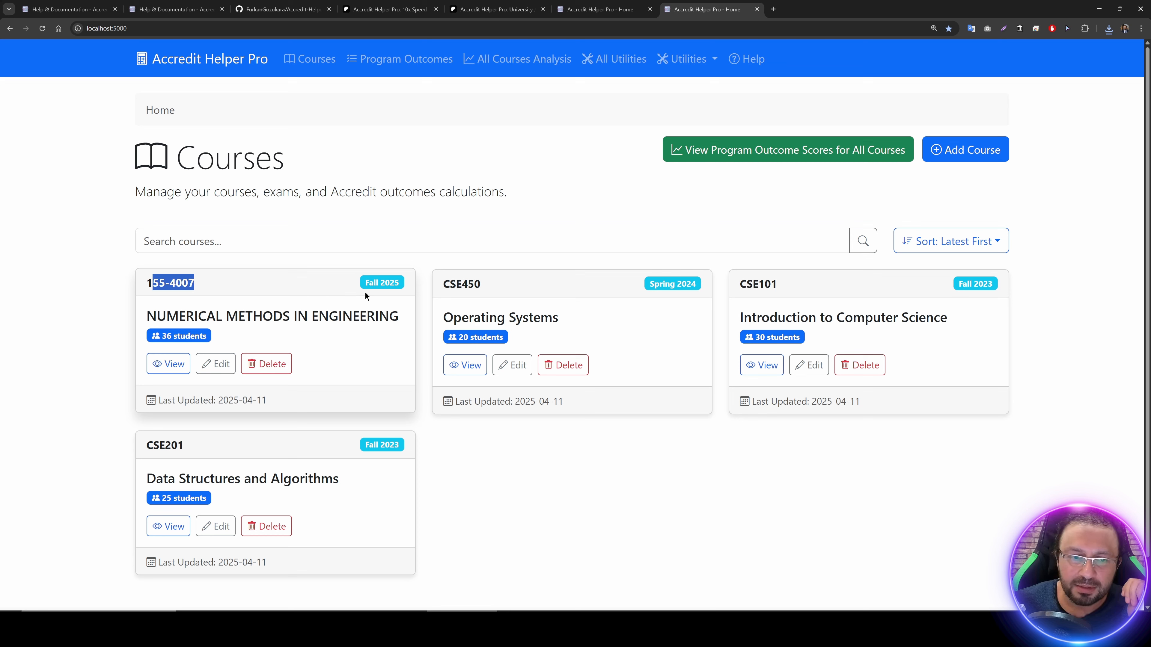
{"action": "mouse_move", "coordinate": [155, 290]}
{"action": "left_mouse_down"}
{"action": "mouse_move", "coordinate": [201, 281]}
{"action": "mouse_move", "coordinate": [142, 281]}
{"action": "left_mouse_up"}
{"action": "left_click_drag", "start_coordinate": [400, 283], "coordinate": [366, 285]}
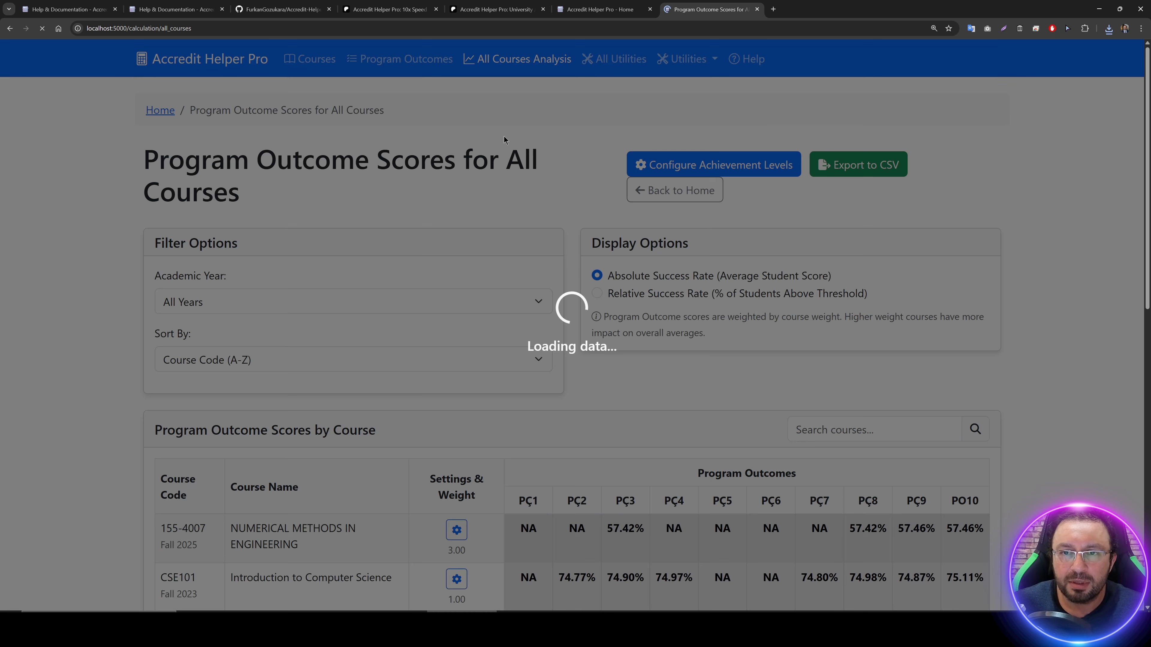
Step: Look over the All Courses Analysis, examining the program outcome scores by course and the program outcome averages
{"action": "scroll", "coordinate": [572, 227], "scroll_direction": "down", "scroll_amount": 8}
{"action": "scroll", "coordinate": [705, 297], "scroll_direction": "down", "scroll_amount": 3}
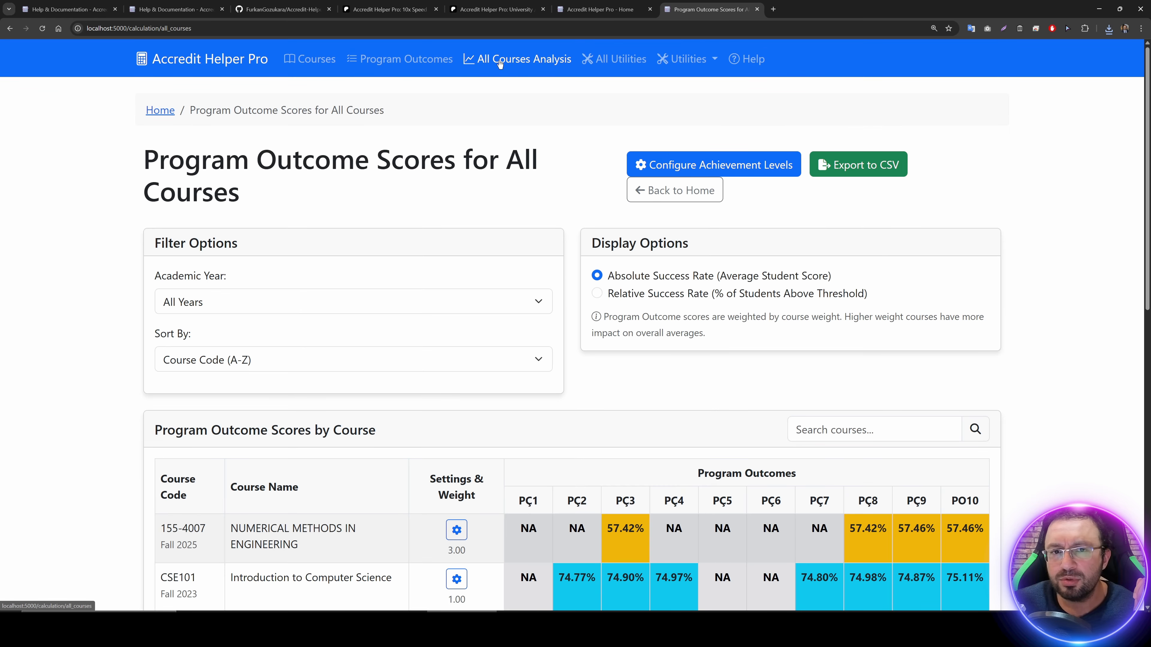
{"action": "left_click", "coordinate": [500, 64]}
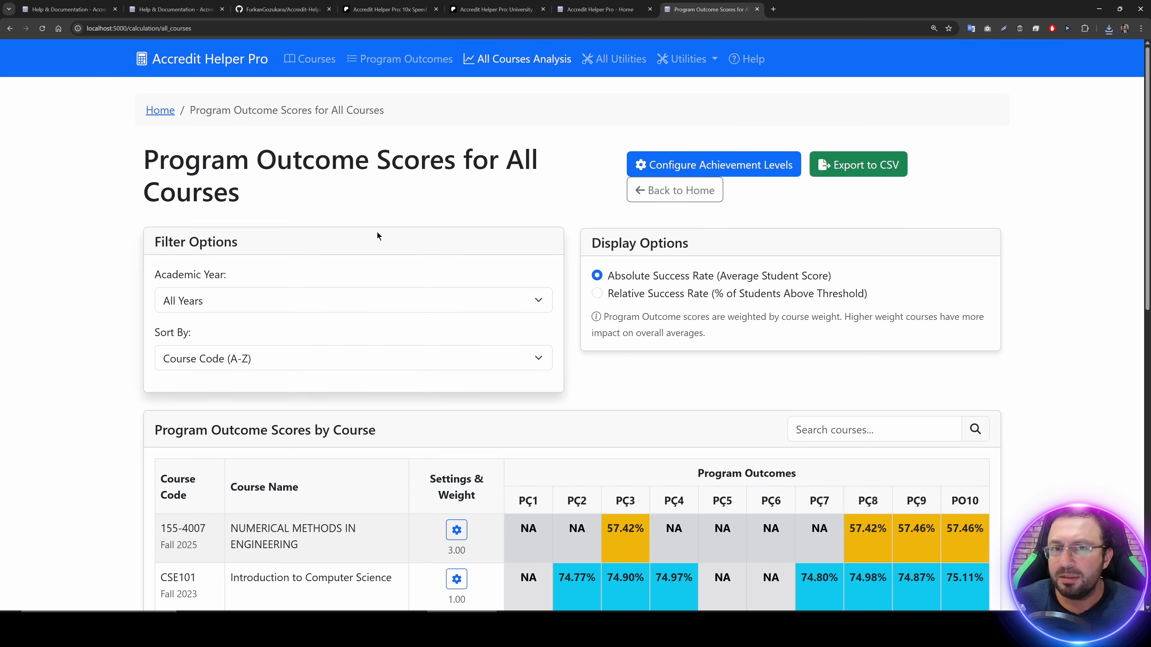
{"action": "scroll", "coordinate": [407, 233], "scroll_direction": "down", "scroll_amount": 5}
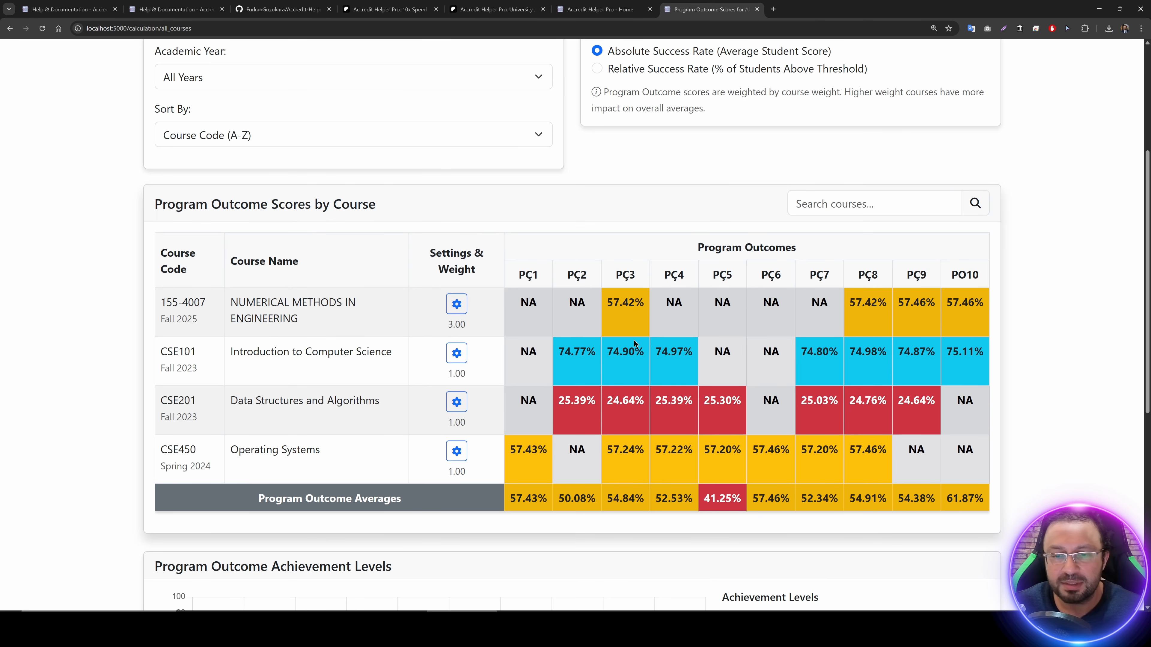
{"action": "scroll", "coordinate": [635, 343], "scroll_direction": "up", "scroll_amount": 4}
{"action": "scroll", "coordinate": [638, 334], "scroll_direction": "down", "scroll_amount": 6}
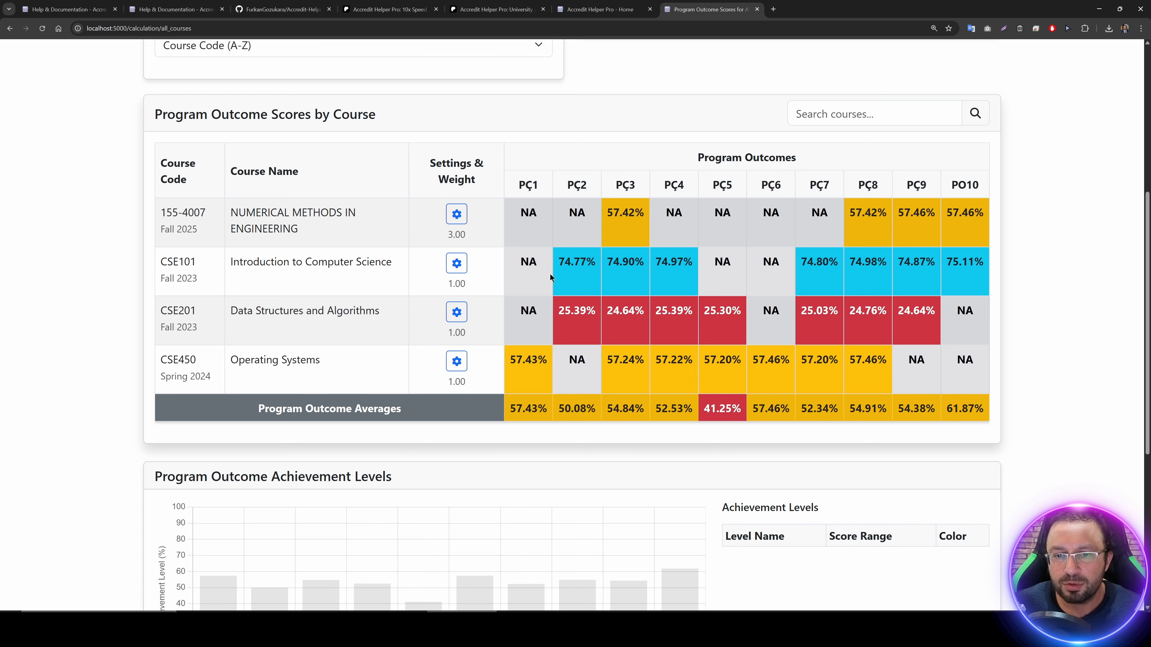
Step: View the program outcome scores of course CSE101, keep them open in a separate browser tab, and return to the all-courses scores
{"action": "left_click", "coordinate": [181, 262]}
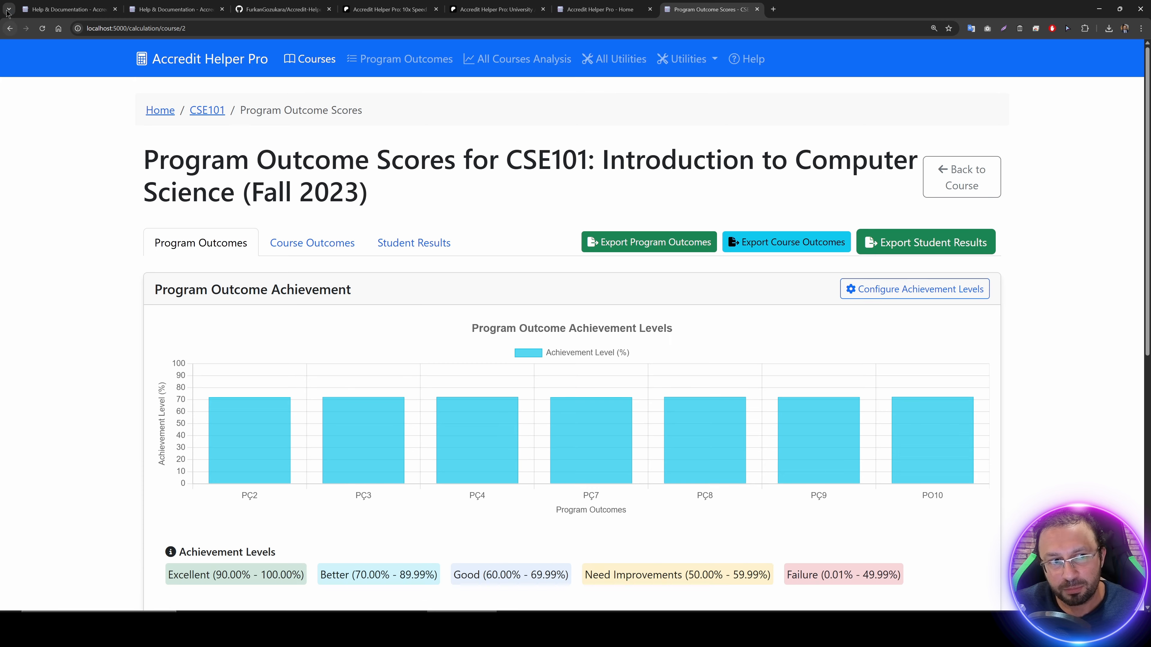
{"action": "left_click", "coordinate": [10, 28]}
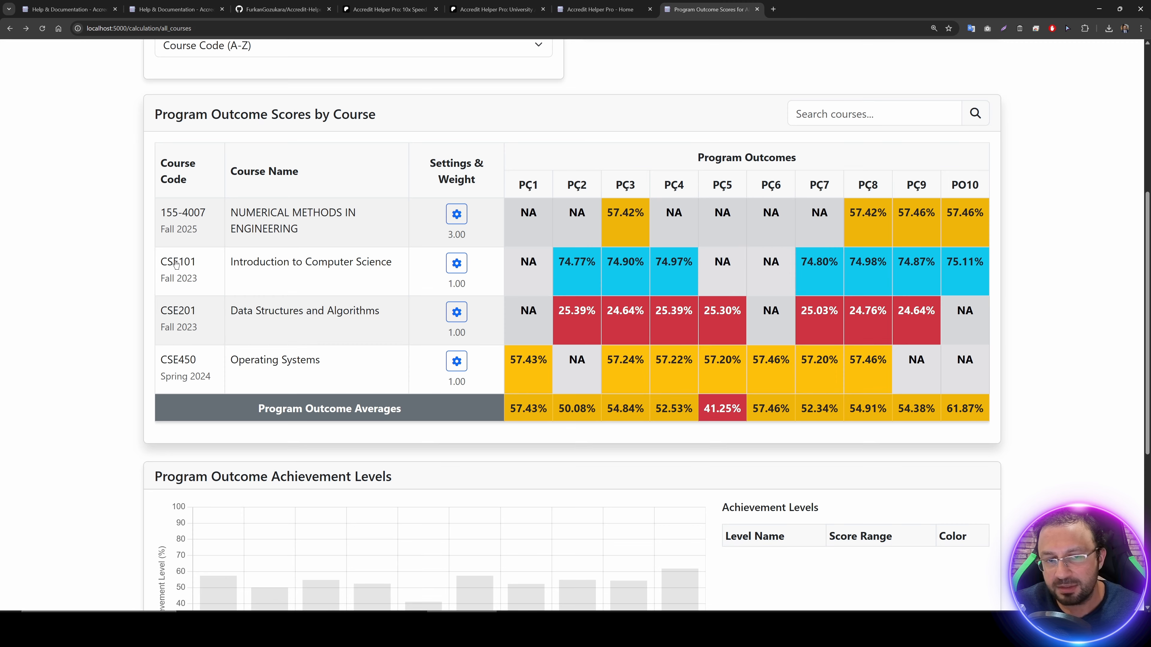
{"action": "middle_click", "coordinate": [175, 264]}
{"action": "left_click", "coordinate": [800, 9]}
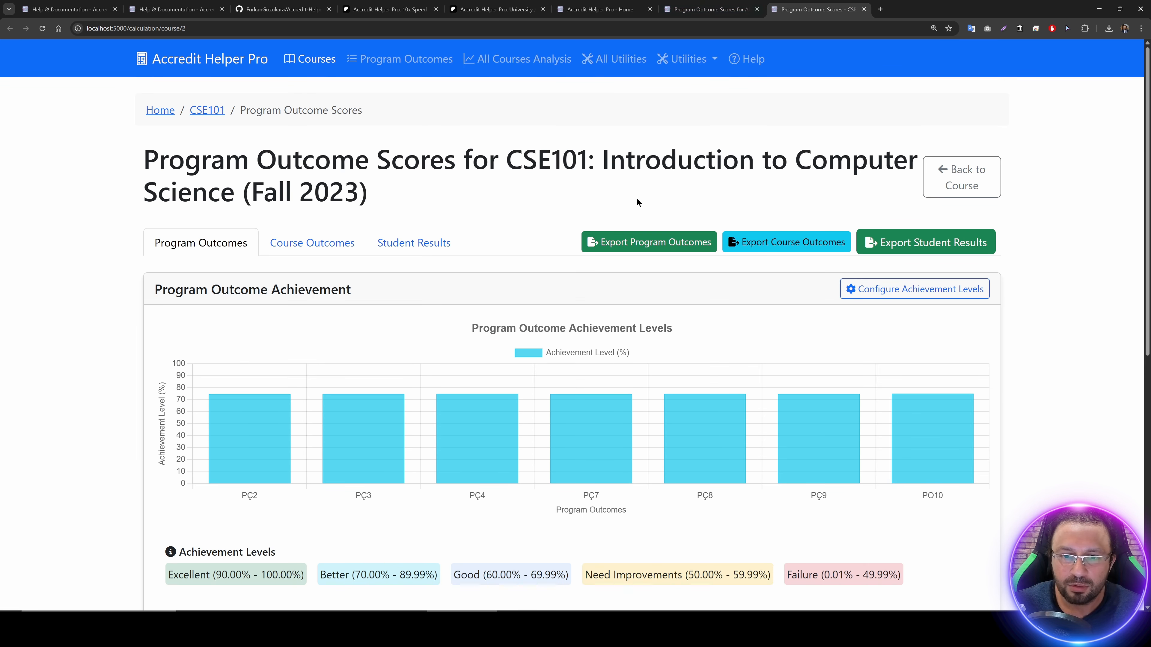
{"action": "left_click", "coordinate": [715, 10]}
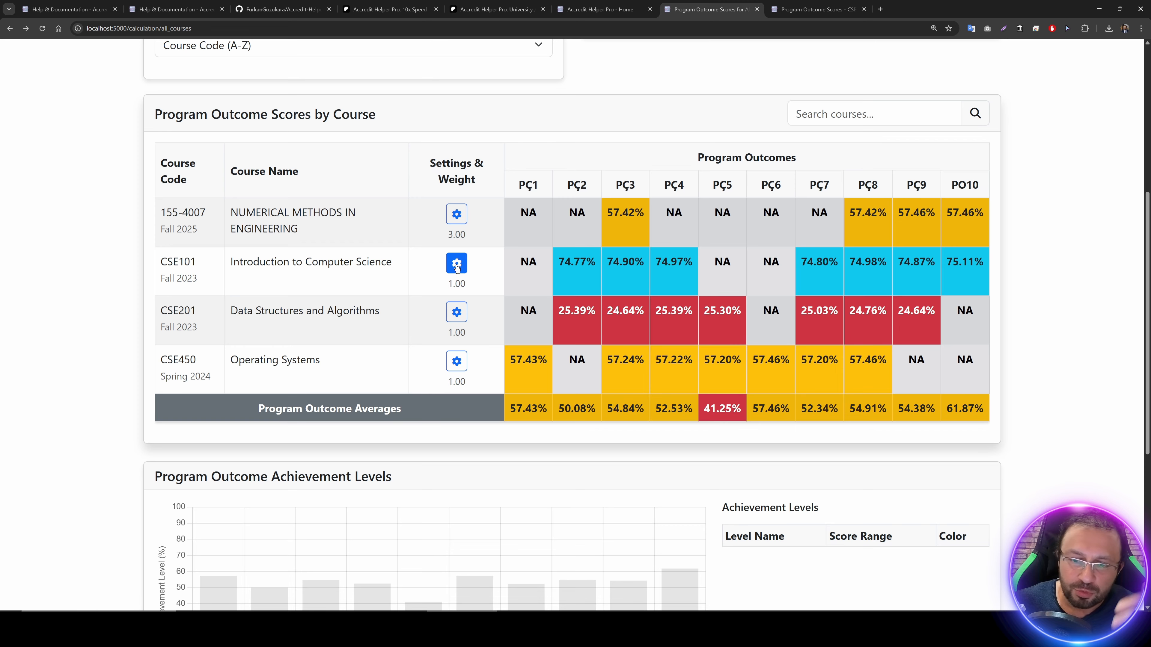
Step: Set the course weight of CSE101 Introduction to Computer Science to 10 and save its settings
{"action": "scroll", "coordinate": [442, 402], "scroll_direction": "down", "scroll_amount": 5}
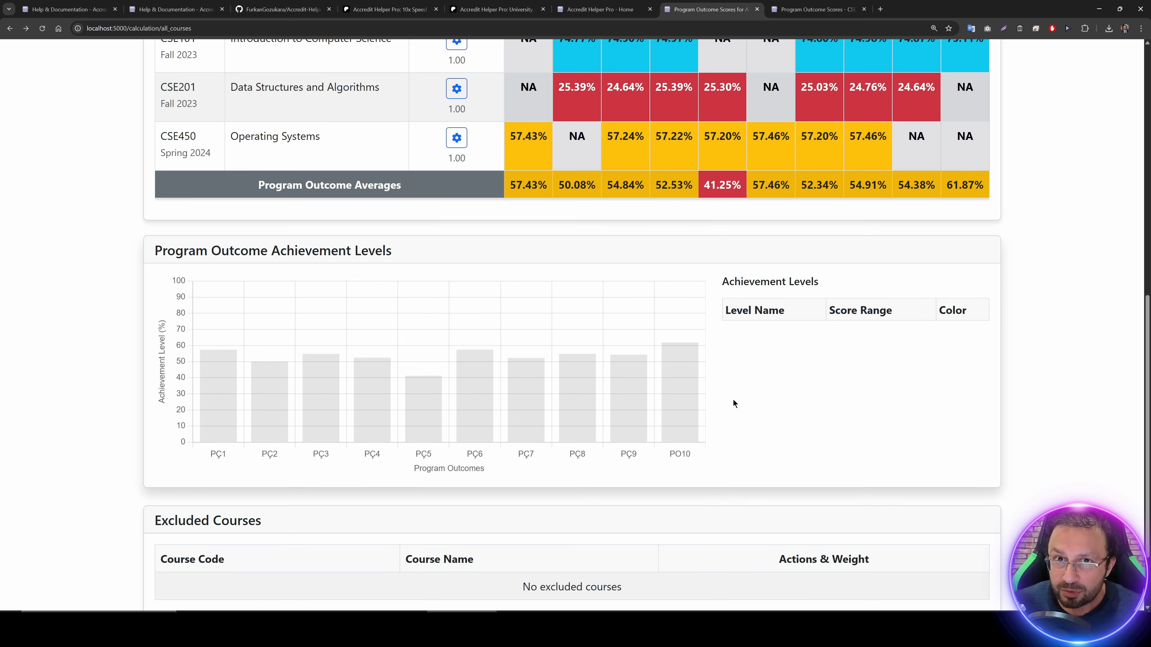
{"action": "scroll", "coordinate": [430, 436], "scroll_direction": "up", "scroll_amount": 5}
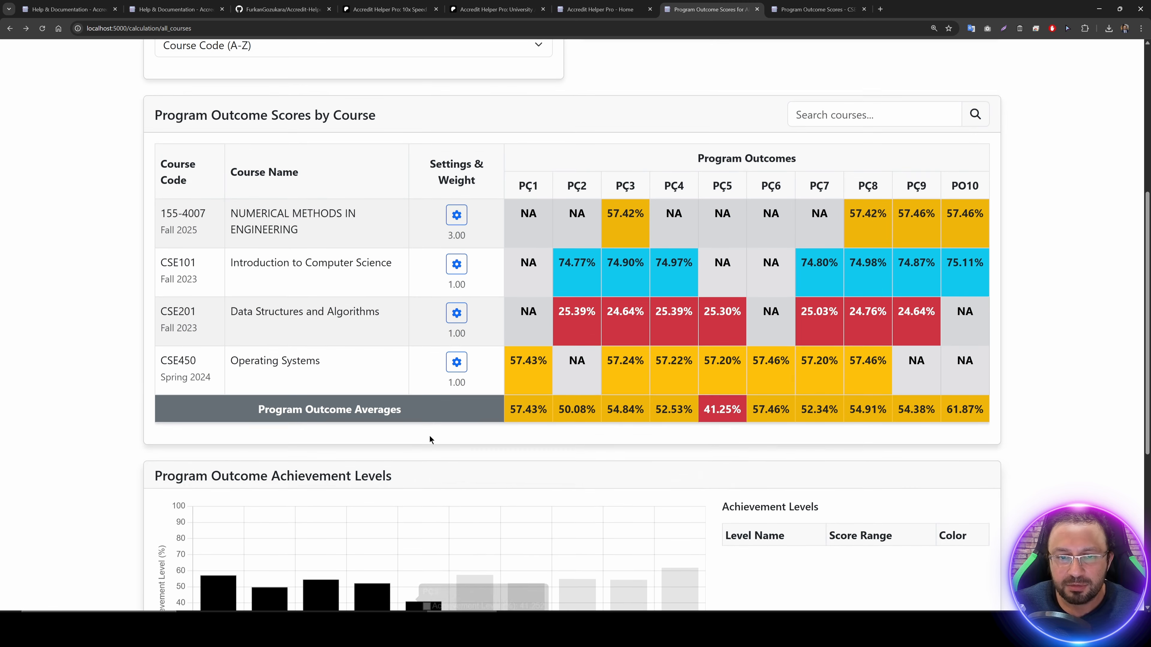
{"action": "left_click", "coordinate": [456, 263]}
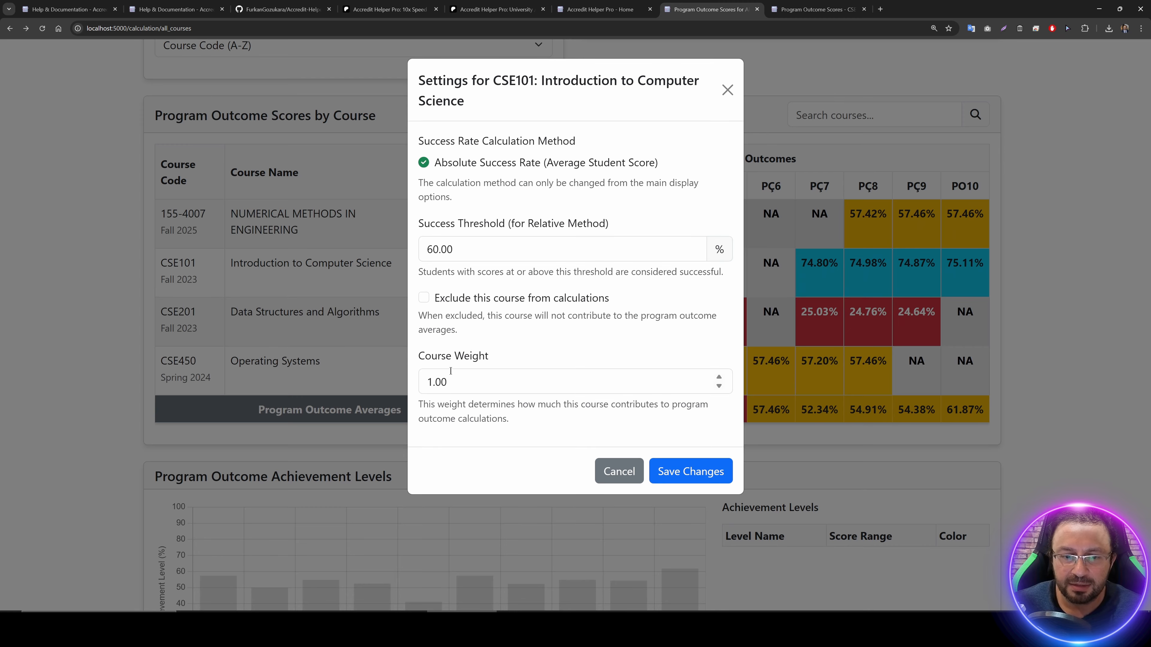
{"action": "type", "text": "10"}
{"action": "left_click", "coordinate": [687, 470]}
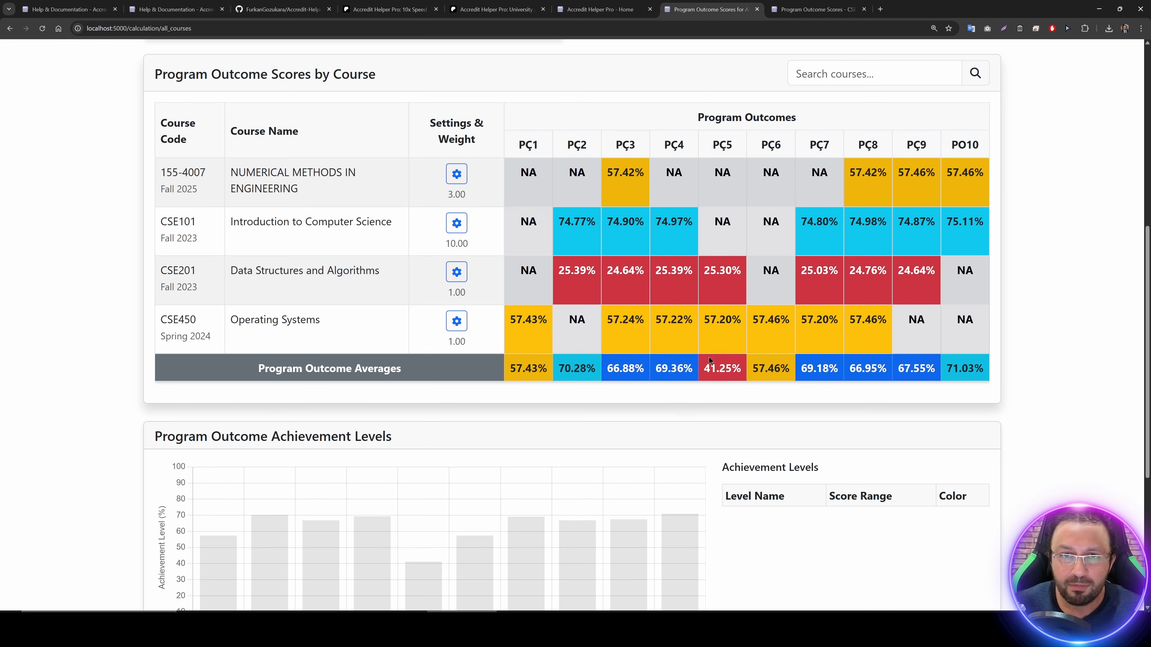
Step: Examine the program outcome averages, the achievement levels chart and the Achievement Levels table for all courses
{"action": "scroll", "coordinate": [620, 422], "scroll_direction": "down", "scroll_amount": 4}
{"action": "left_click_drag", "start_coordinate": [723, 286], "coordinate": [810, 286]}
{"action": "scroll", "coordinate": [764, 317], "scroll_direction": "up", "scroll_amount": 5}
{"action": "scroll", "coordinate": [793, 339], "scroll_direction": "down", "scroll_amount": 4}
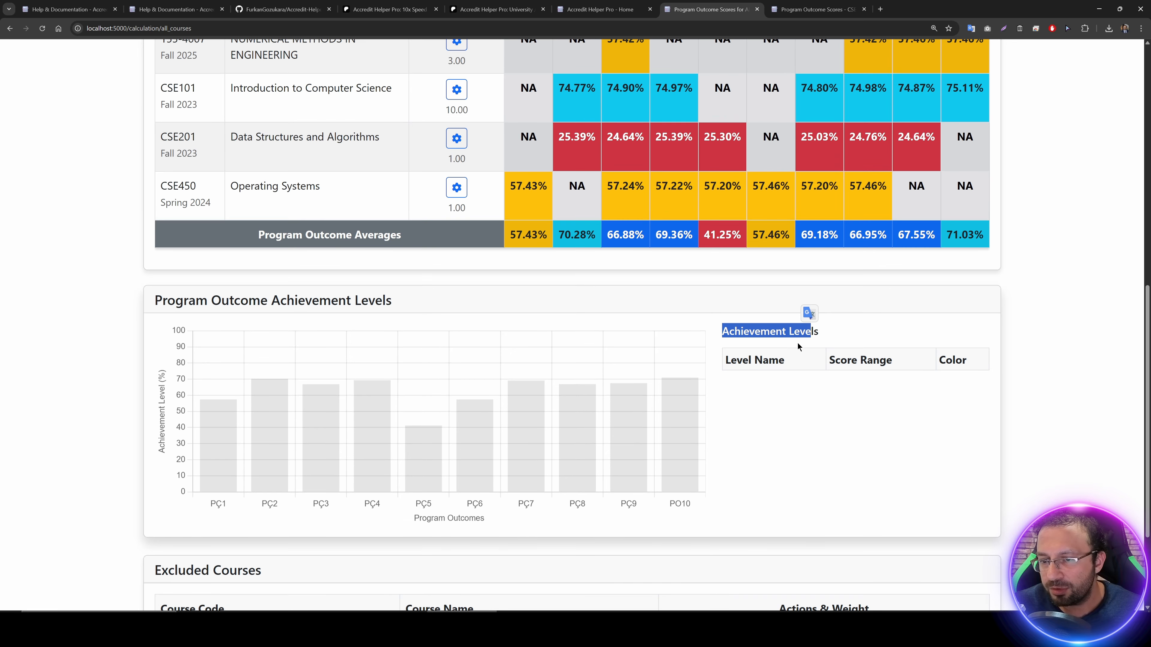
{"action": "left_click_drag", "start_coordinate": [729, 331], "coordinate": [814, 332]}
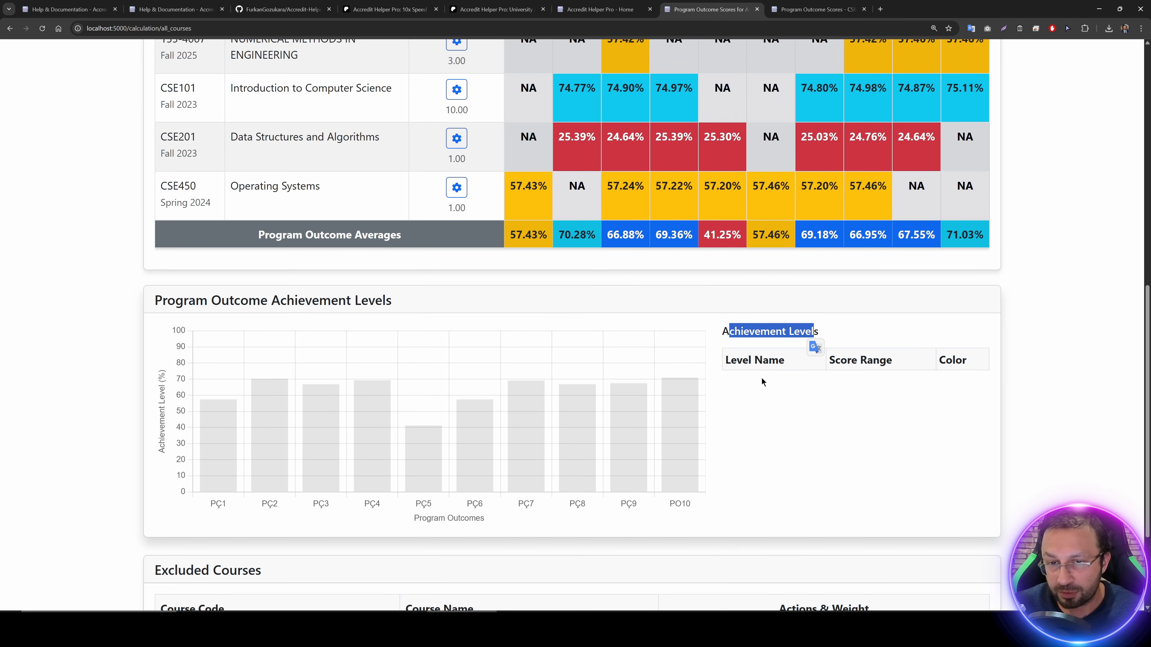
Step: View the global achievement levels configuration and return to the program outcome scores for all courses
{"action": "scroll", "coordinate": [762, 399], "scroll_direction": "up", "scroll_amount": 10}
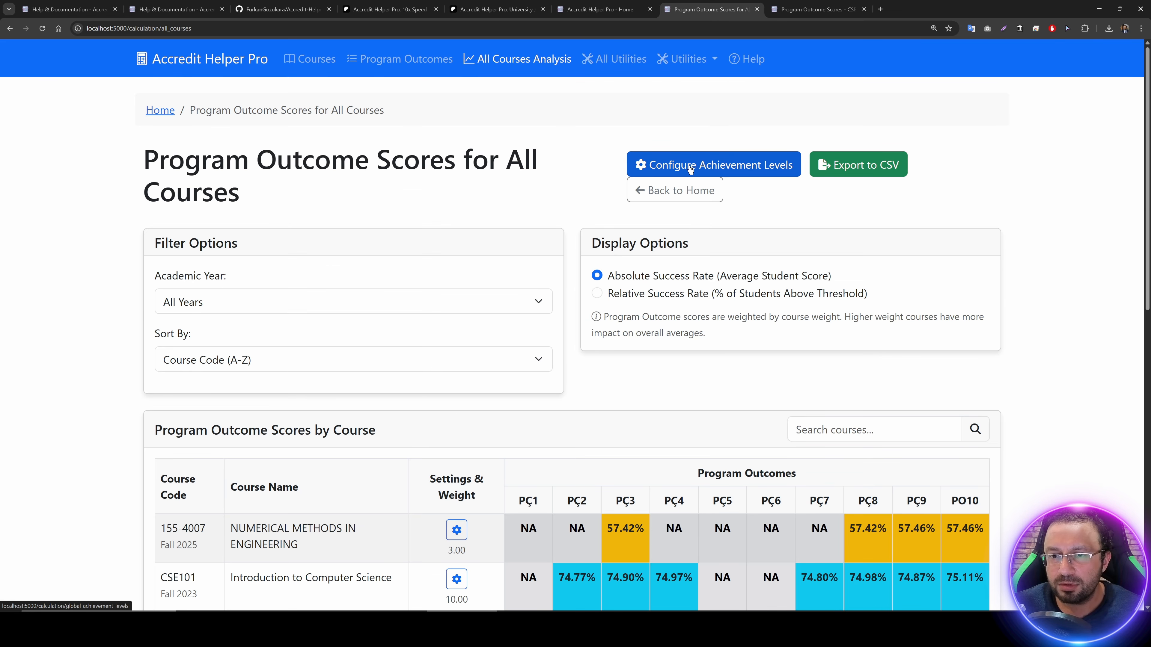
{"action": "left_click", "coordinate": [689, 167]}
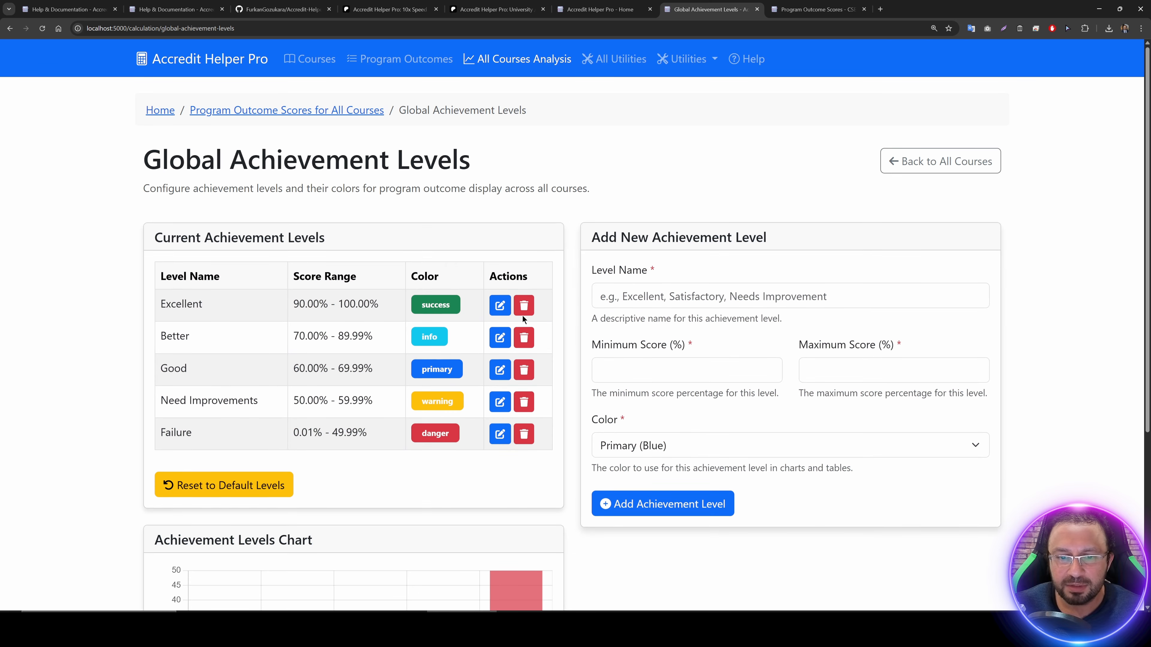
{"action": "scroll", "coordinate": [522, 316], "scroll_direction": "down", "scroll_amount": 1}
{"action": "scroll", "coordinate": [523, 310], "scroll_direction": "up", "scroll_amount": 1}
{"action": "left_click", "coordinate": [319, 112]}
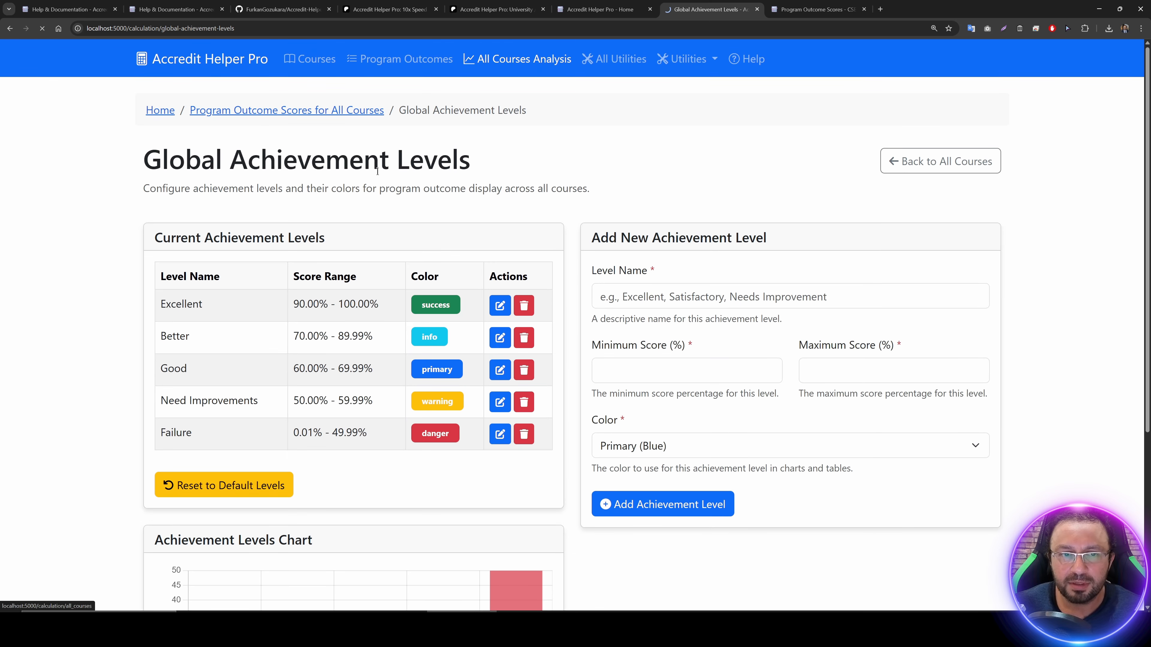
Step: Compare the achievement levels chart and its level ranges with the program outcome averages by course
{"action": "scroll", "coordinate": [639, 399], "scroll_direction": "down", "scroll_amount": 14}
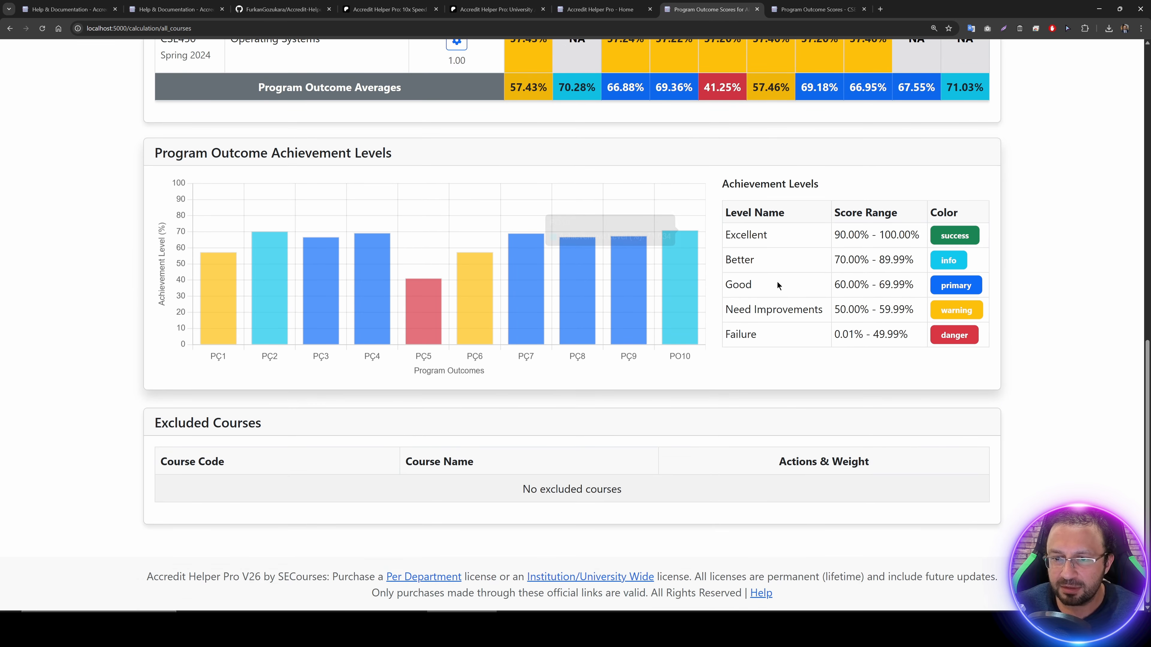
{"action": "mouse_move", "coordinate": [676, 331]}
{"action": "scroll", "coordinate": [793, 382], "scroll_direction": "up", "scroll_amount": 1}
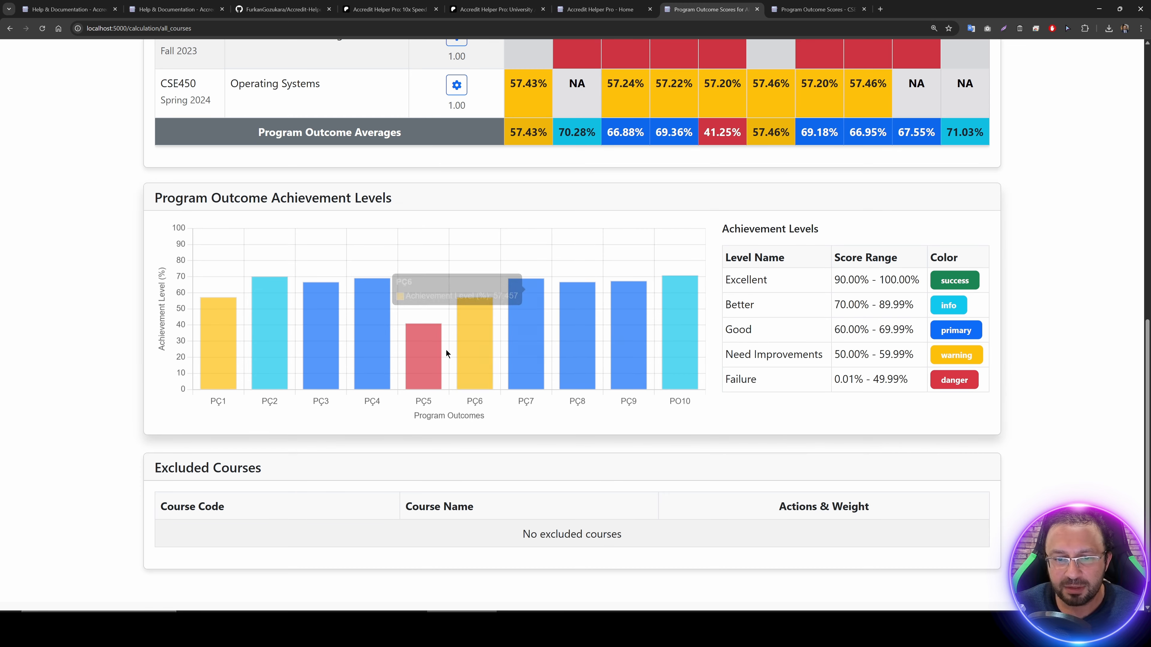
{"action": "scroll", "coordinate": [363, 295], "scroll_direction": "up", "scroll_amount": 5}
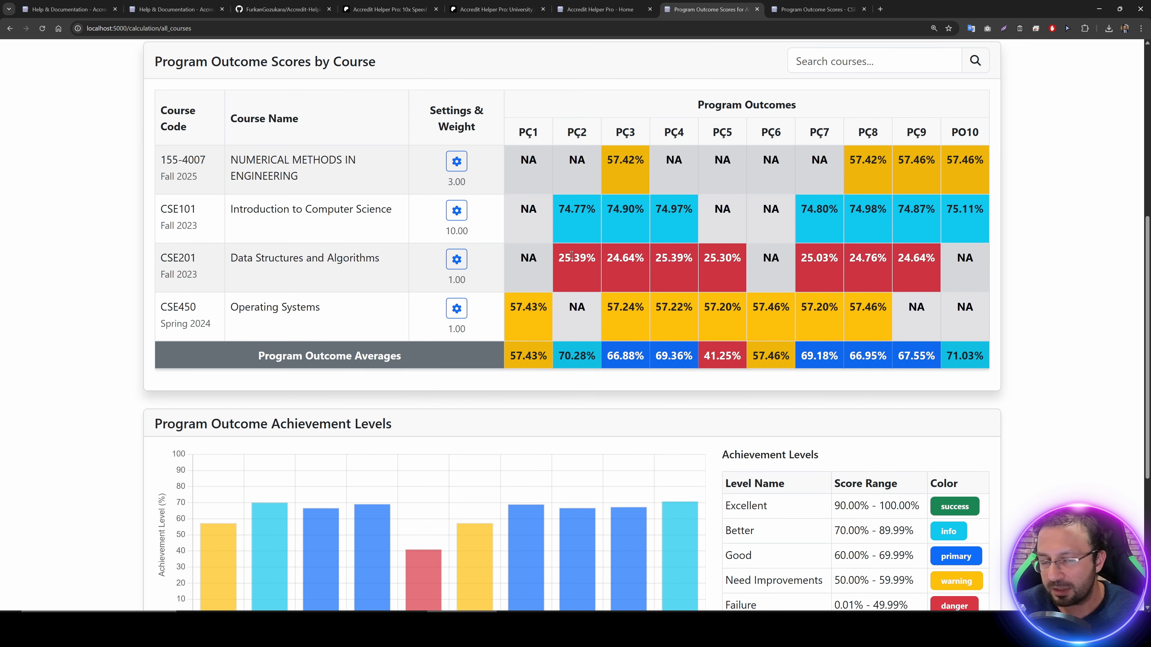
{"action": "scroll", "coordinate": [571, 255], "scroll_direction": "down", "scroll_amount": 3}
{"action": "mouse_move", "coordinate": [526, 394]}
{"action": "scroll", "coordinate": [599, 342], "scroll_direction": "up", "scroll_amount": 1}
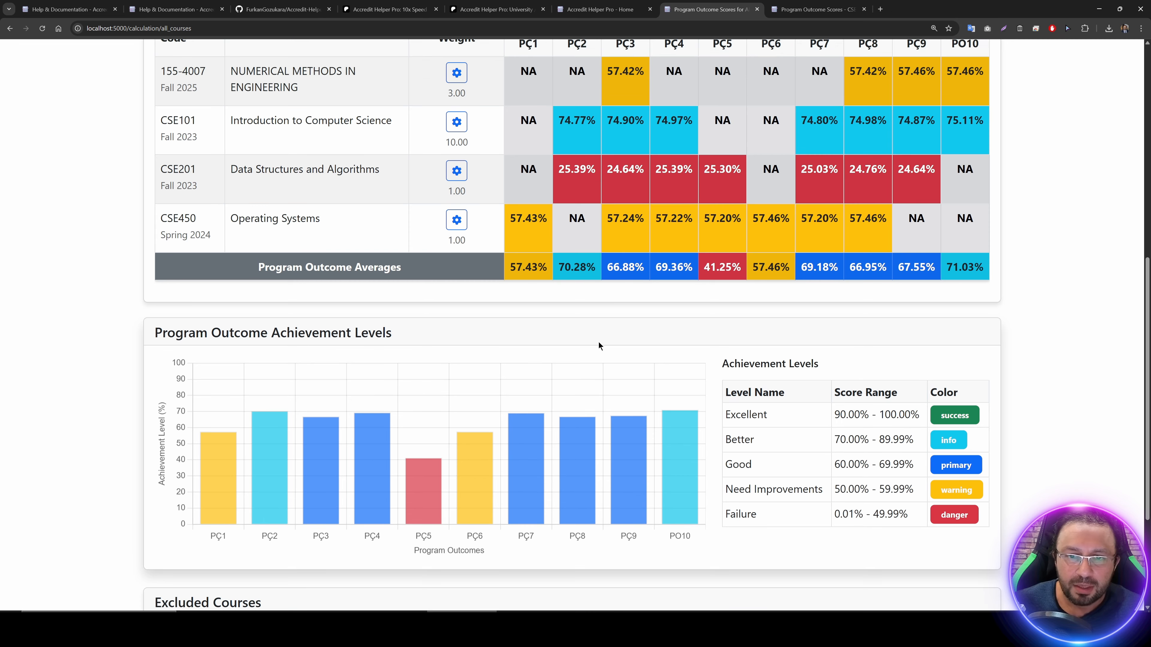
Step: Exclude CSE201 Data Structures and Algorithms from the calculations, save its settings, and check the averages and Excluded Courses list
{"action": "left_click", "coordinate": [456, 169]}
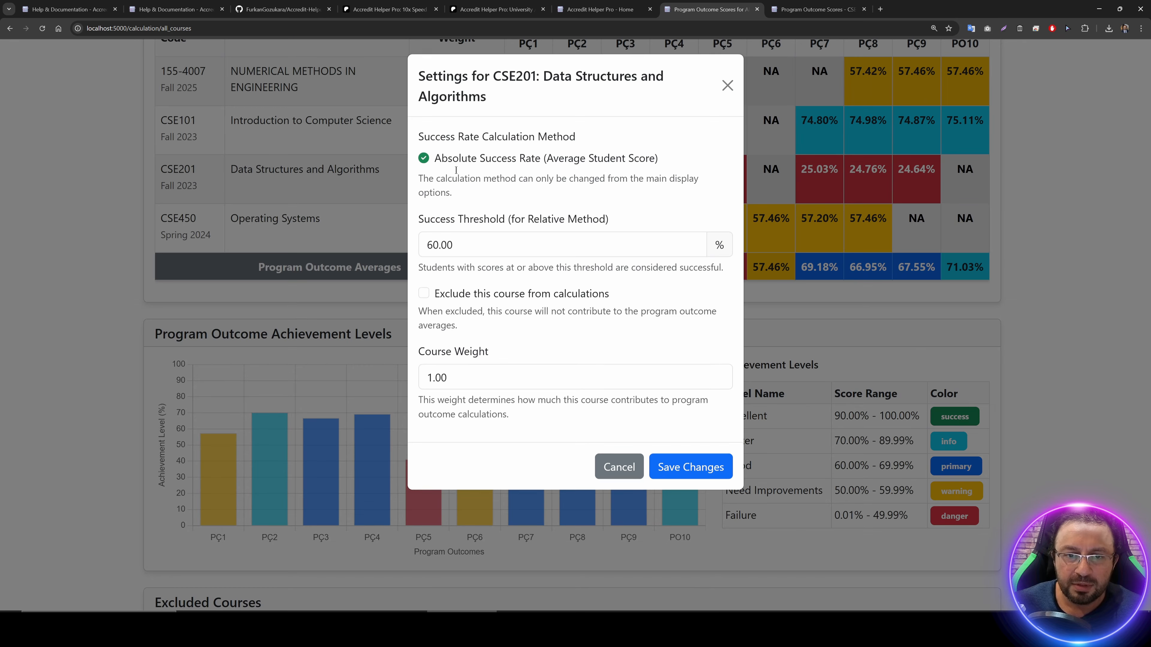
{"action": "left_click", "coordinate": [424, 300]}
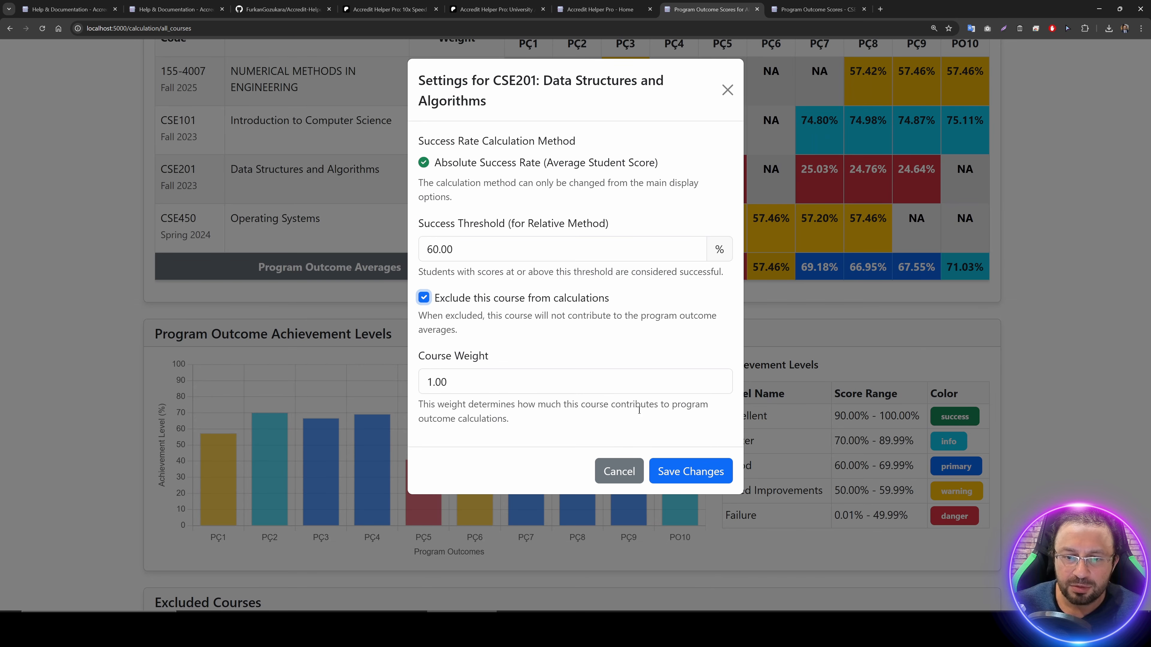
{"action": "left_click", "coordinate": [691, 477]}
{"action": "scroll", "coordinate": [606, 483], "scroll_direction": "down", "scroll_amount": 10}
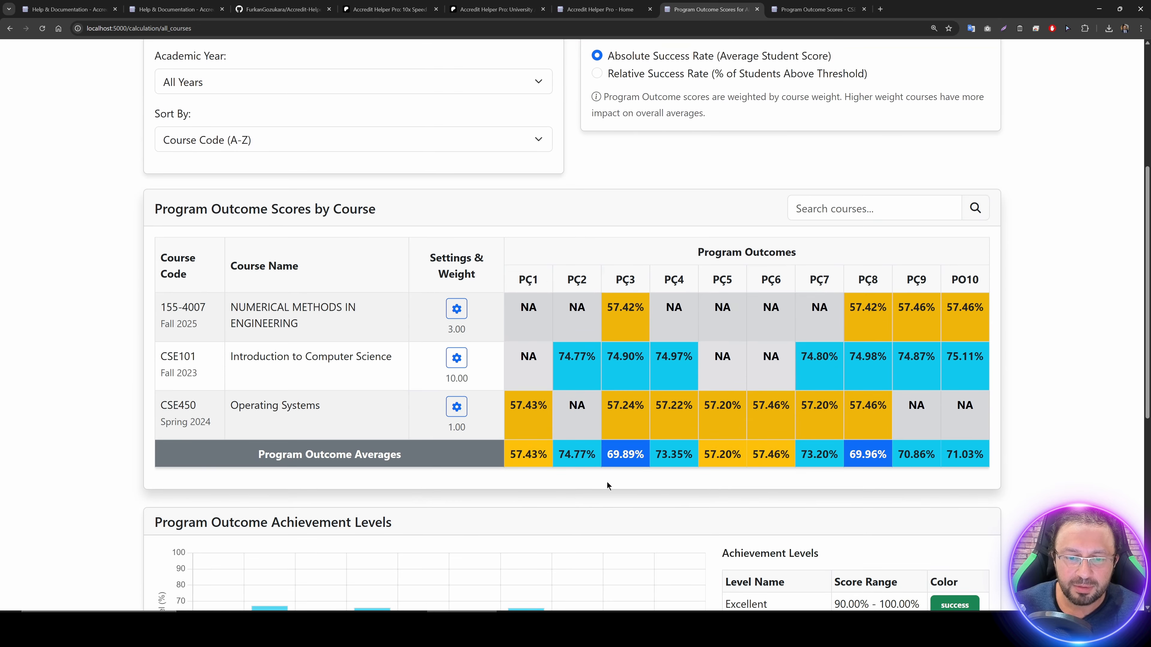
{"action": "scroll", "coordinate": [568, 437], "scroll_direction": "up", "scroll_amount": 6}
{"action": "scroll", "coordinate": [598, 395], "scroll_direction": "down", "scroll_amount": 6}
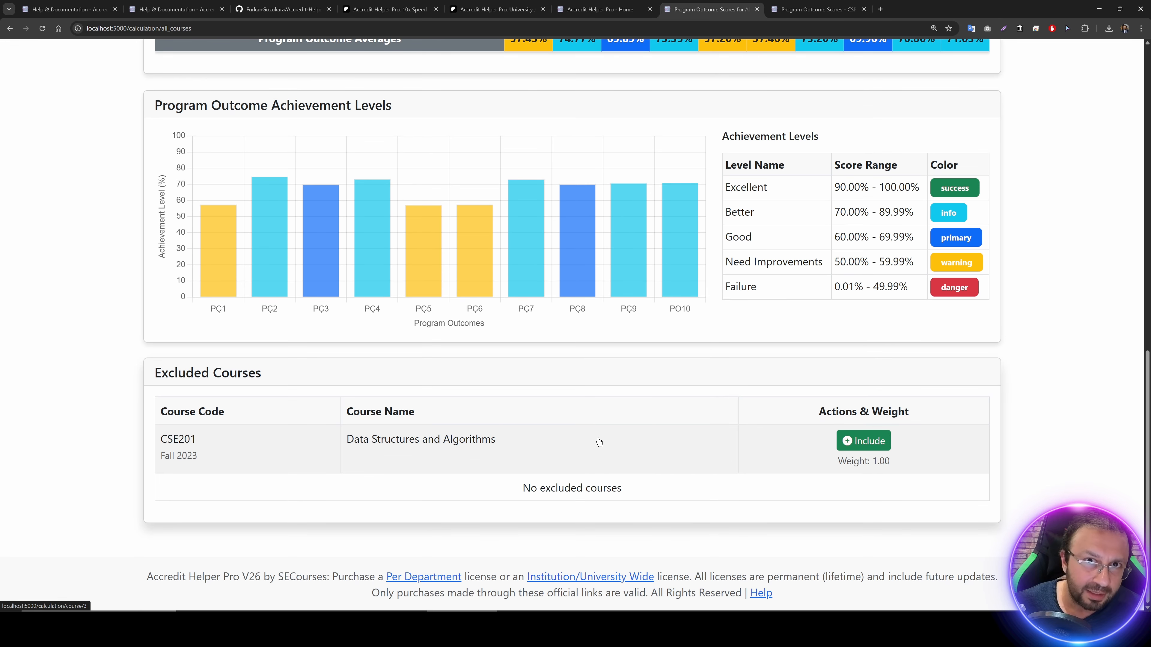
Step: Set the course weight of CSE101 Introduction to Computer Science to 1, save its settings, and check the achievement levels chart
{"action": "scroll", "coordinate": [609, 459], "scroll_direction": "up", "scroll_amount": 6}
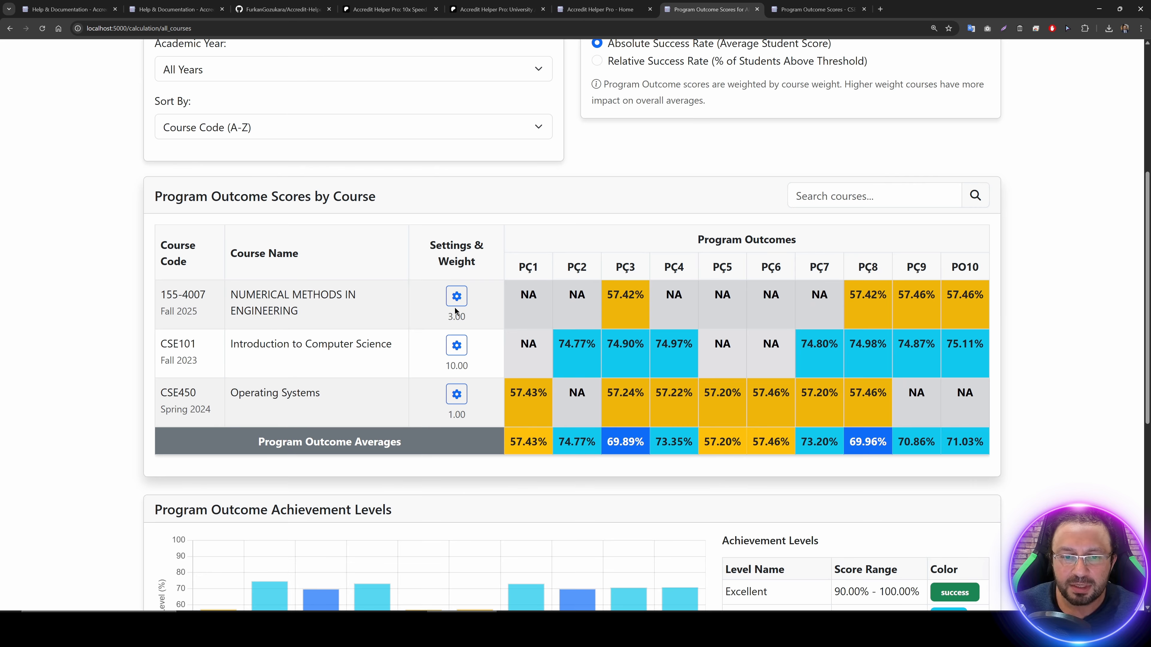
{"action": "left_click", "coordinate": [456, 345]}
{"action": "left_click_drag", "start_coordinate": [453, 381], "coordinate": [398, 376]}
{"action": "type", "text": "1"}
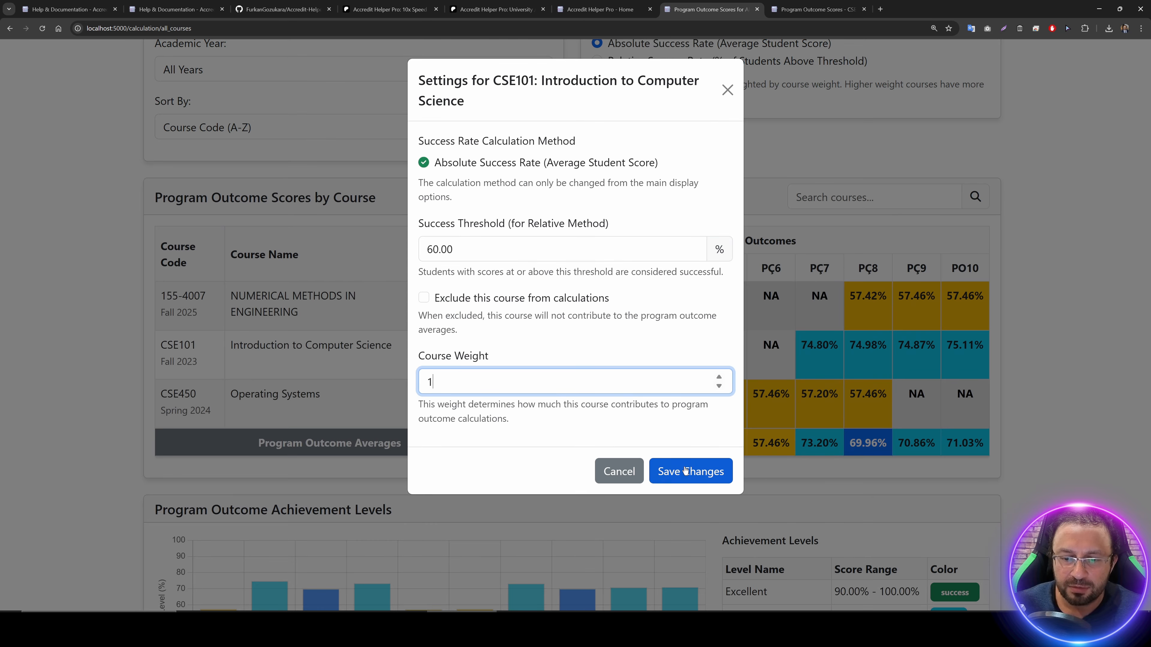
{"action": "left_click", "coordinate": [685, 472]}
{"action": "scroll", "coordinate": [642, 442], "scroll_direction": "down", "scroll_amount": 4}
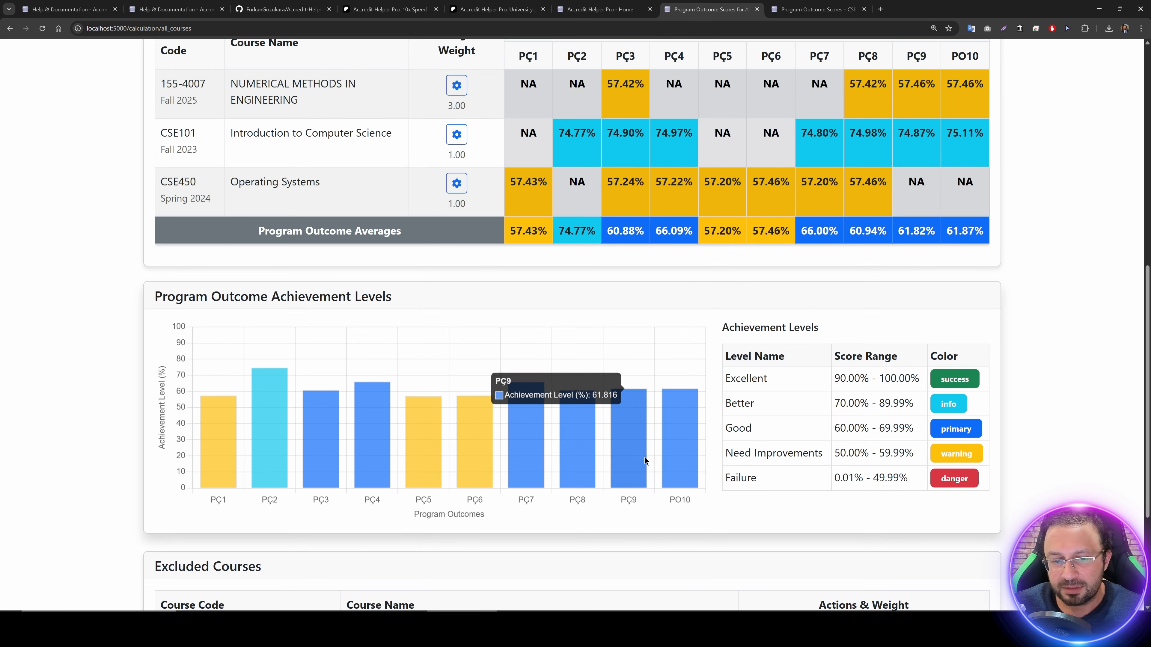
Step: Set the course weight of 155-4007 Numerical Methods in Engineering to 1, save its settings, and review the program outcome averages
{"action": "scroll", "coordinate": [656, 474], "scroll_direction": "up", "scroll_amount": 3}
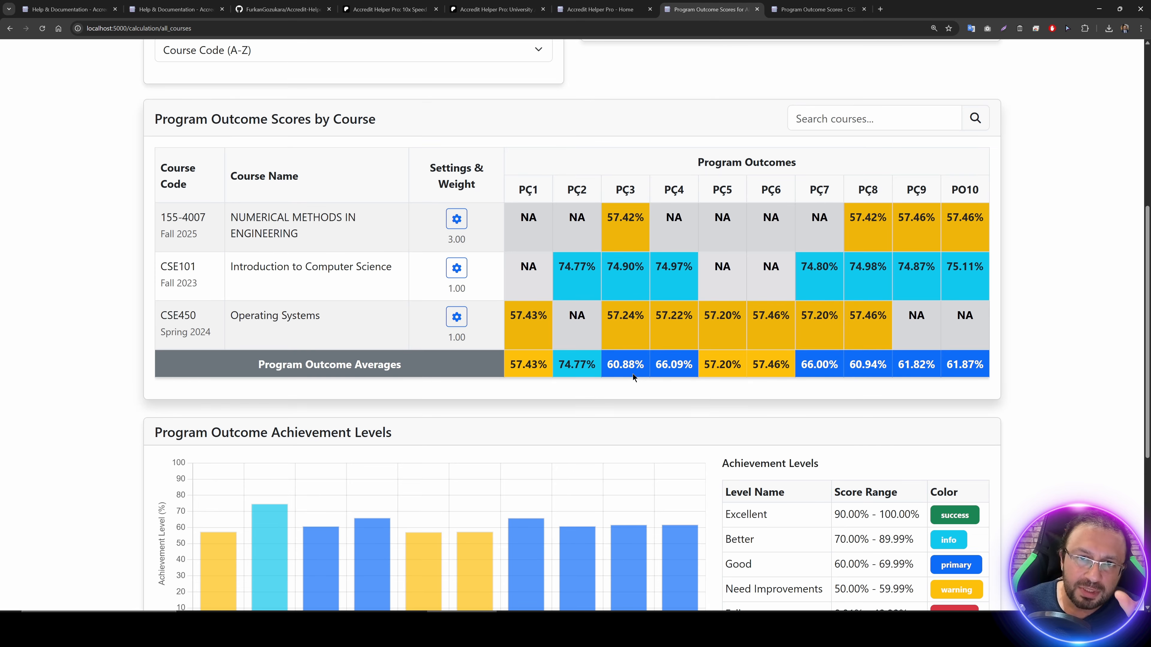
{"action": "left_click", "coordinate": [456, 219]}
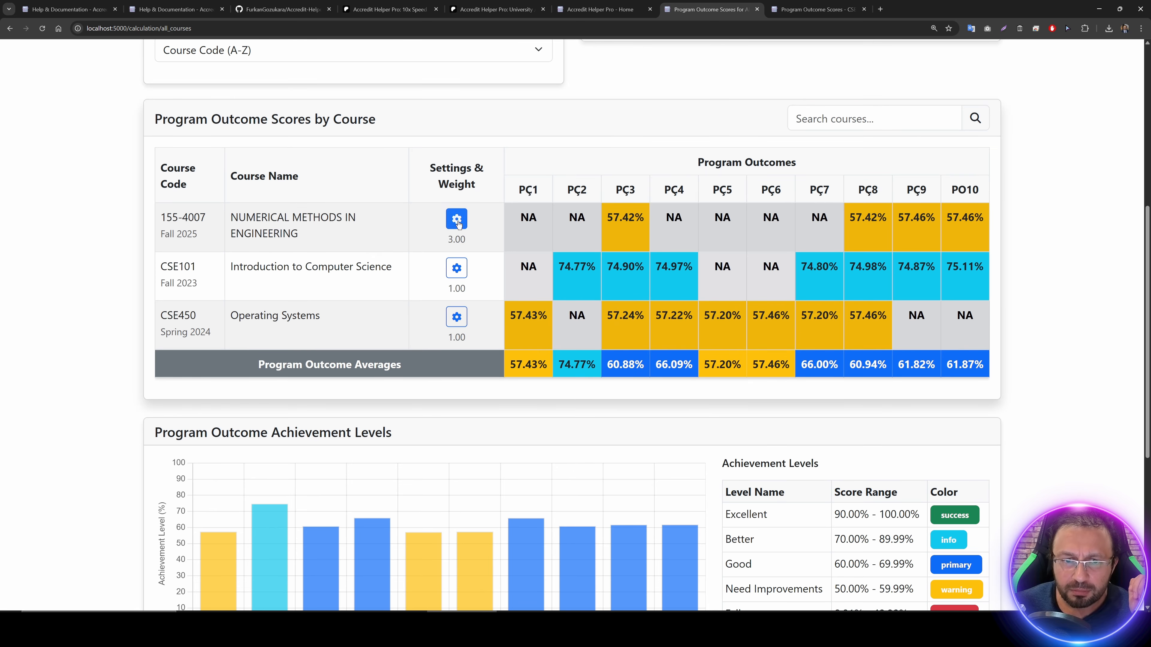
{"action": "left_click_drag", "start_coordinate": [453, 382], "coordinate": [424, 381]}
{"action": "type", "text": "1"}
{"action": "left_click", "coordinate": [696, 470]}
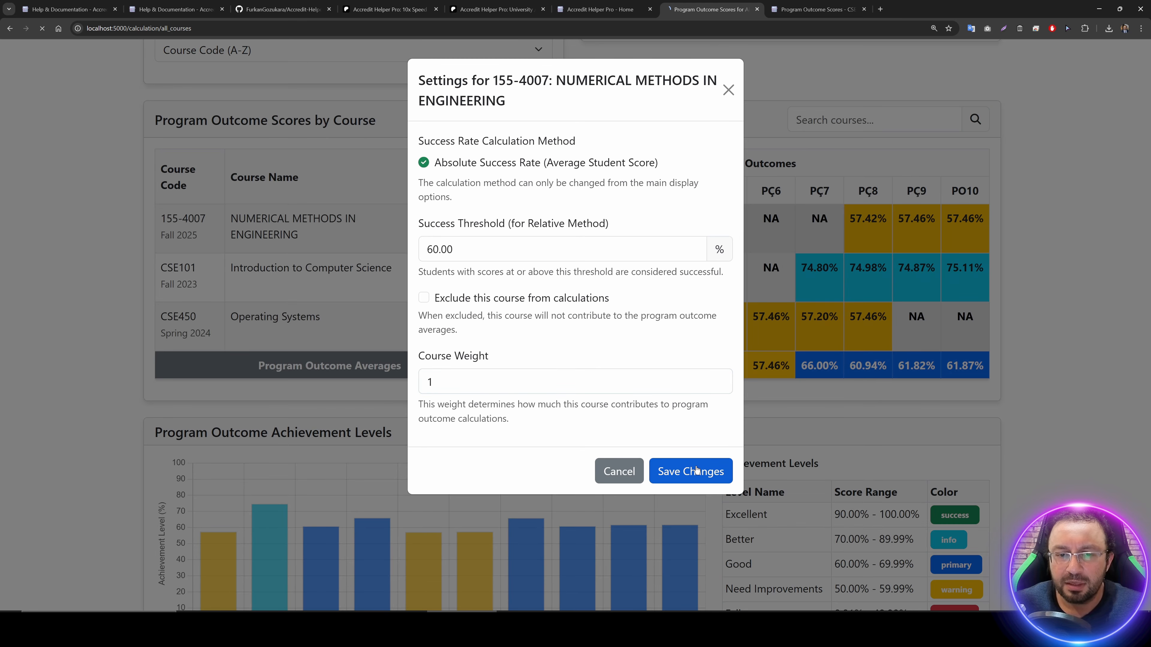
{"action": "scroll", "coordinate": [671, 337], "scroll_direction": "down", "scroll_amount": 5}
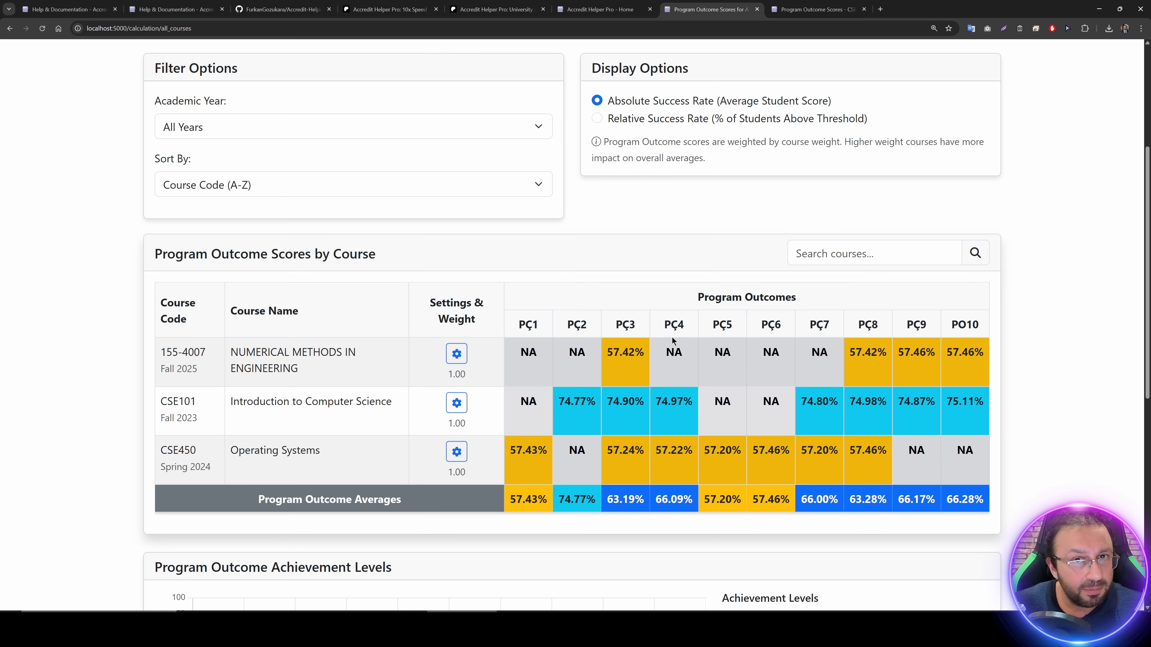
{"action": "scroll", "coordinate": [653, 226], "scroll_direction": "up", "scroll_amount": 1}
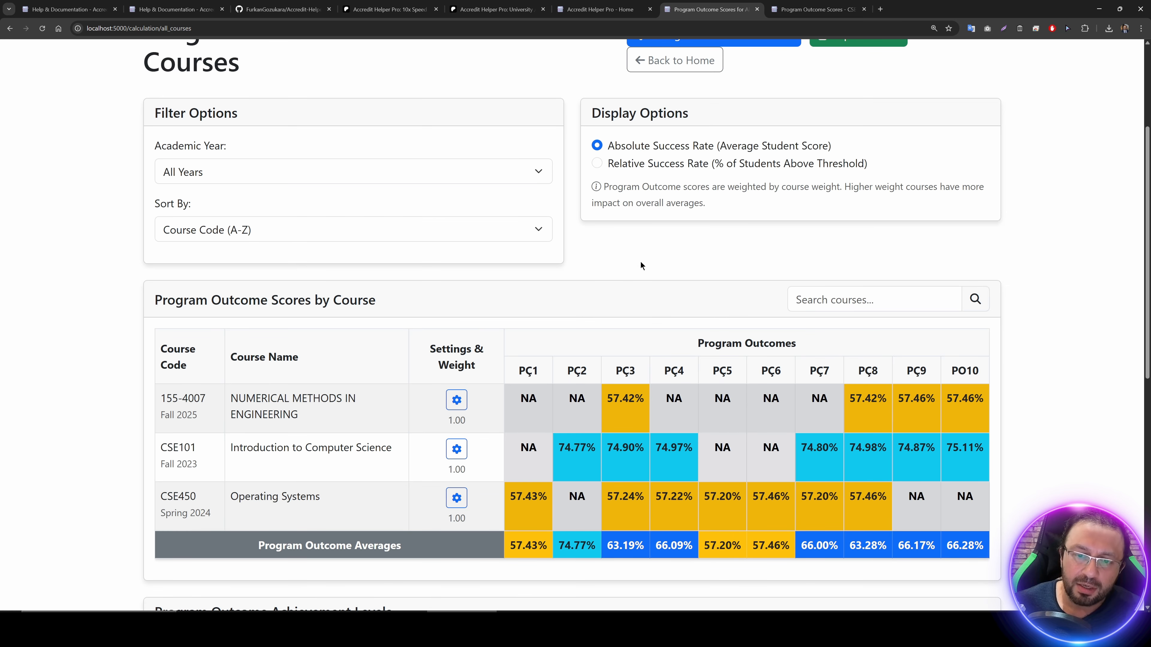
{"action": "scroll", "coordinate": [640, 262], "scroll_direction": "down", "scroll_amount": 2}
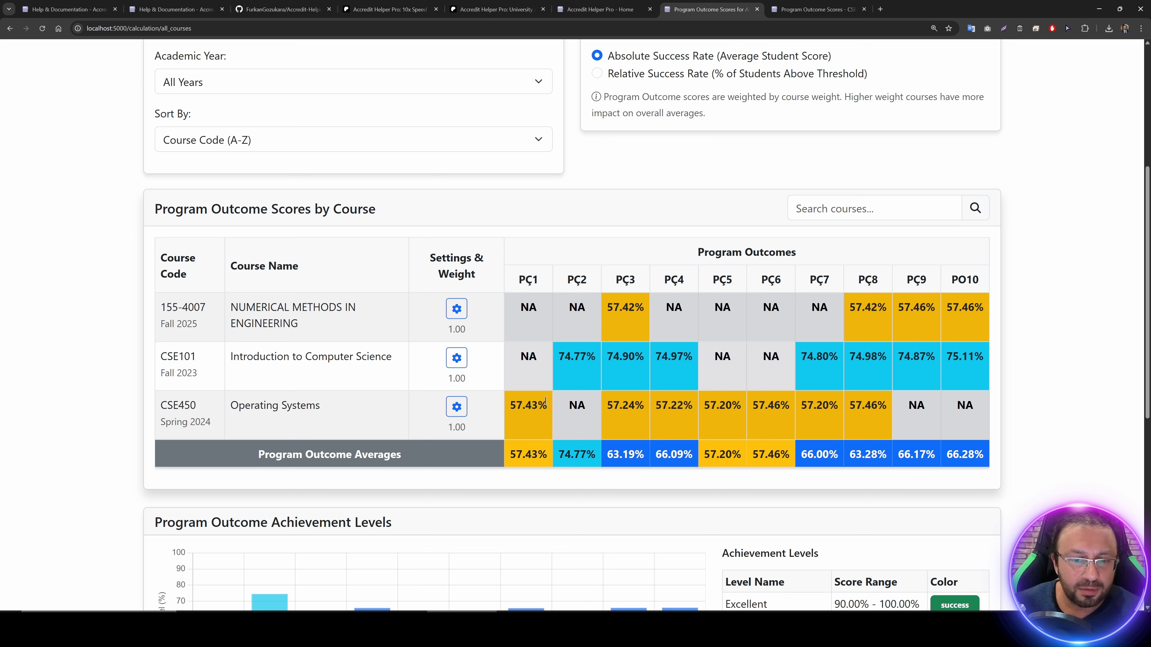
Step: Mark the PÇ1 score of CSE450 Operating Systems and switch the score display to Relative Success Rate
{"action": "left_click_drag", "start_coordinate": [551, 410], "coordinate": [510, 404]}
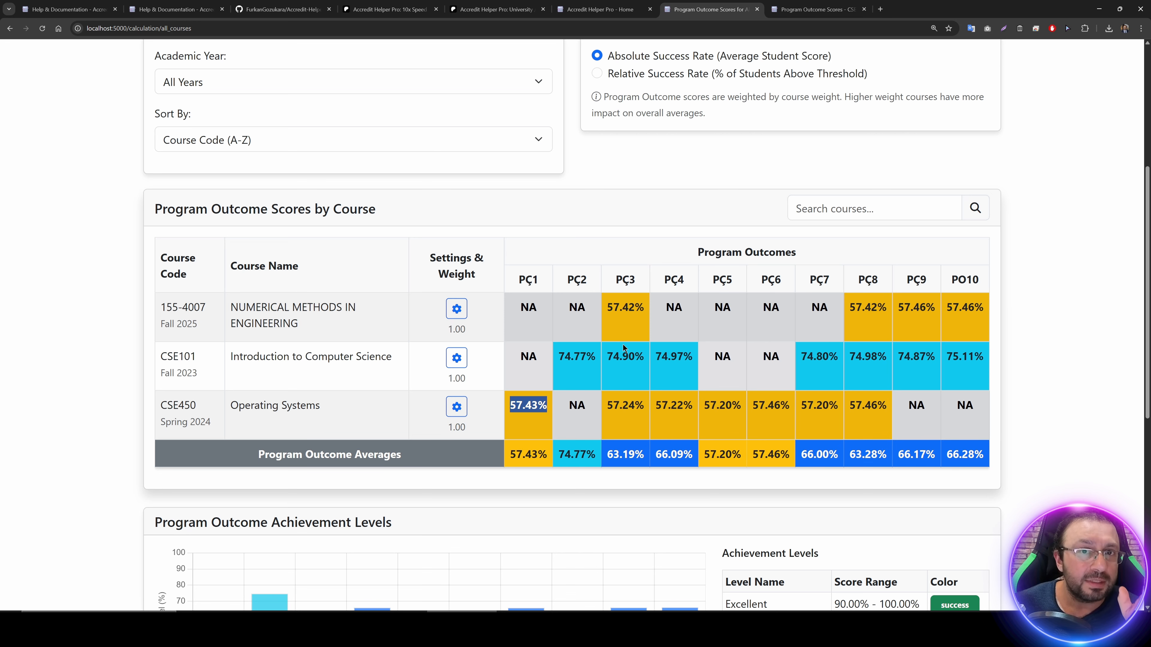
{"action": "scroll", "coordinate": [639, 345], "scroll_direction": "up", "scroll_amount": 1}
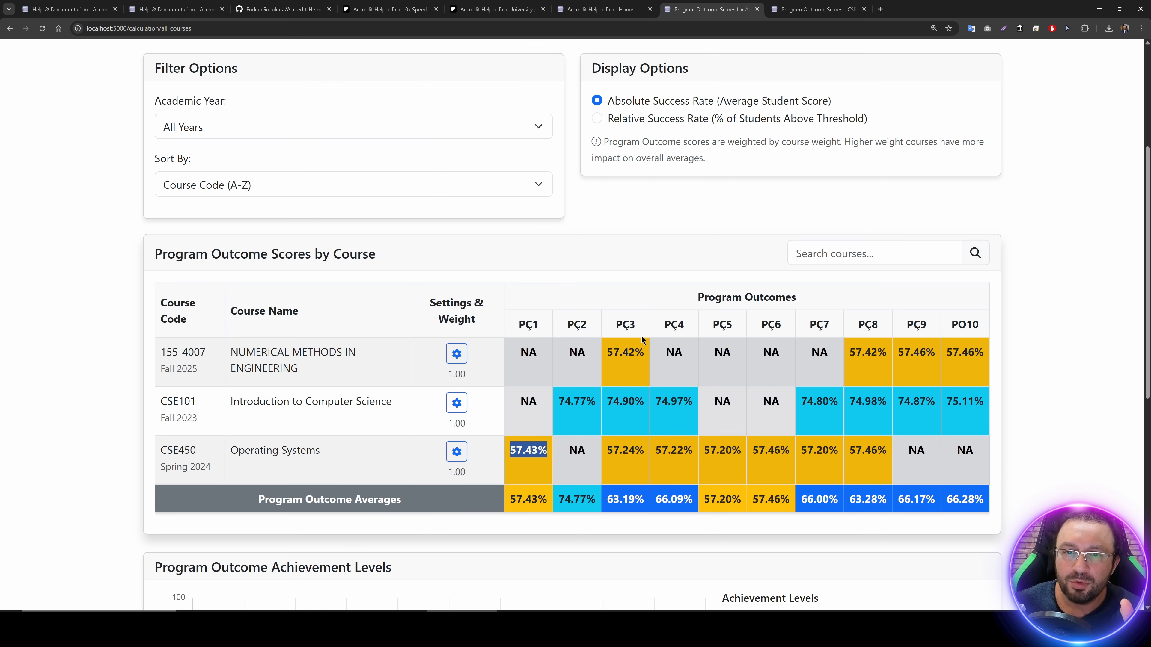
{"action": "left_click", "coordinate": [644, 118]}
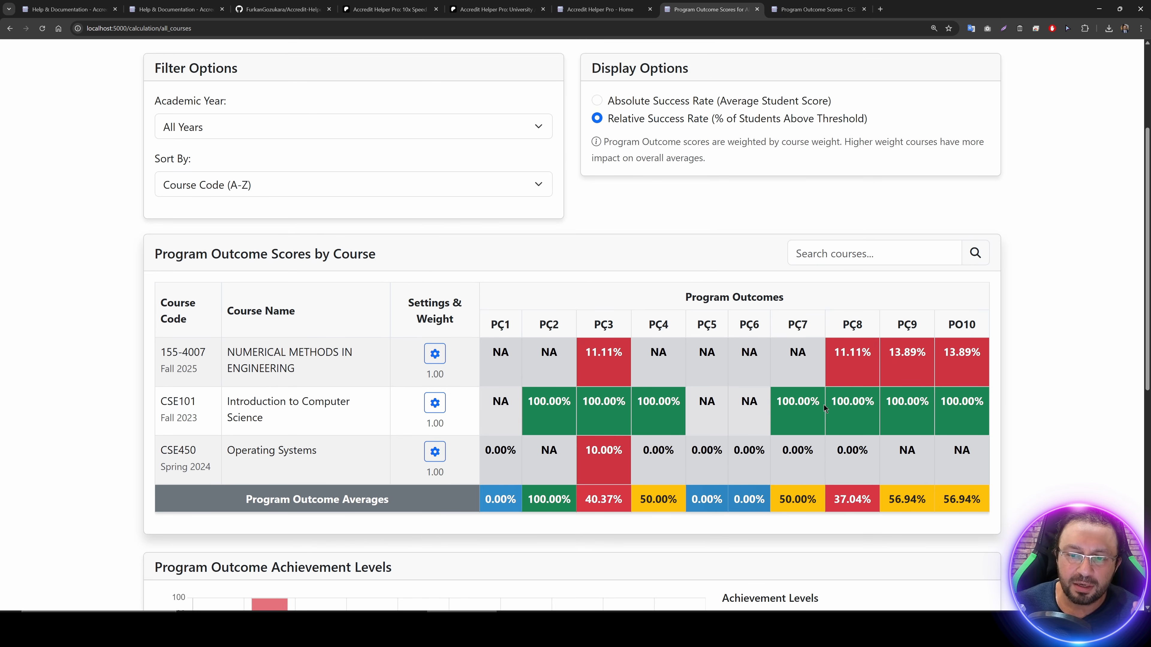
Step: Examine the relative program outcome scores of CSE101 and check the success threshold in its course settings
{"action": "left_click_drag", "start_coordinate": [985, 401], "coordinate": [536, 402]}
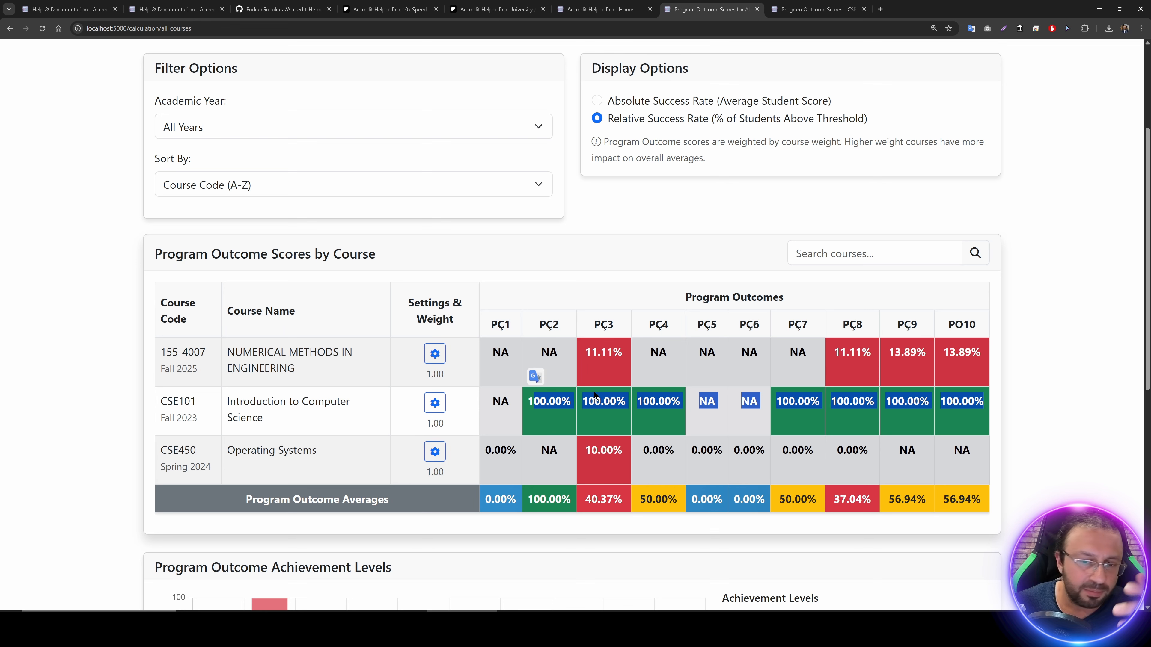
{"action": "left_click", "coordinate": [685, 405]}
{"action": "scroll", "coordinate": [685, 405], "scroll_direction": "up", "scroll_amount": 1}
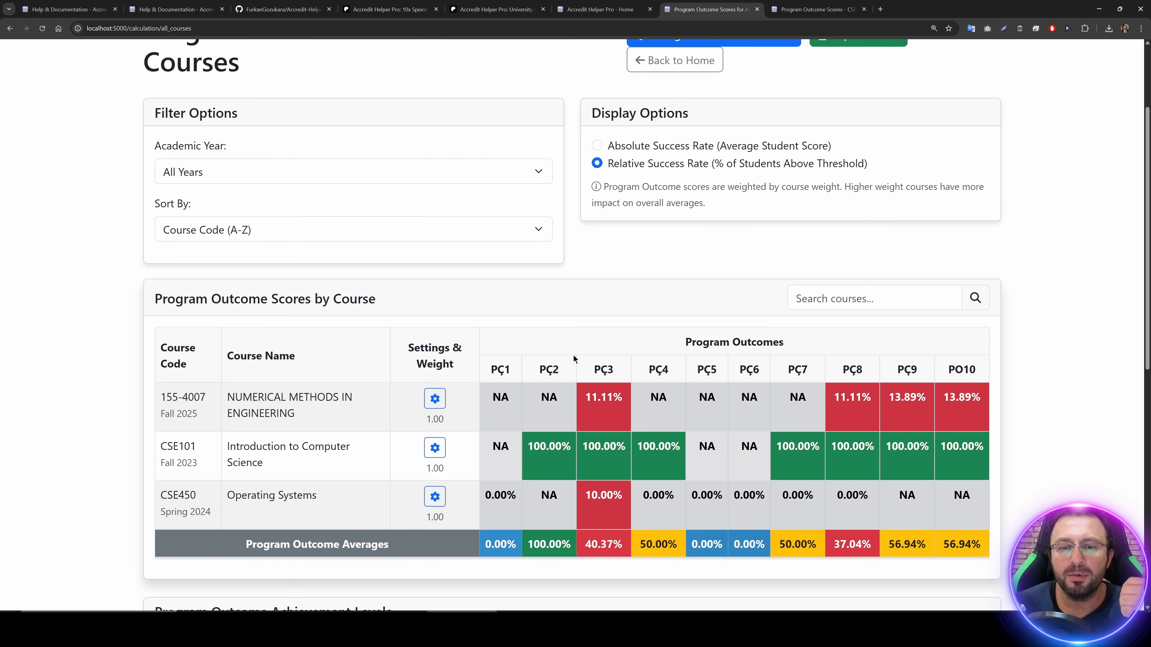
{"action": "scroll", "coordinate": [600, 355], "scroll_direction": "down", "scroll_amount": 1}
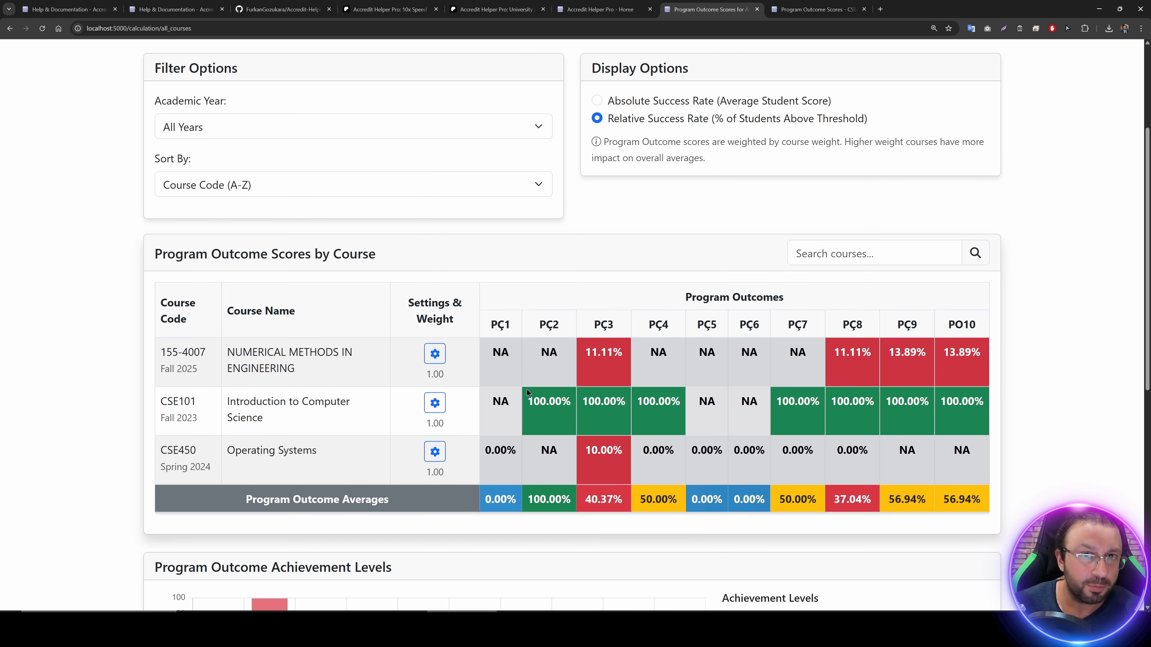
{"action": "left_click_drag", "start_coordinate": [558, 413], "coordinate": [527, 408]}
{"action": "left_click", "coordinate": [435, 402]}
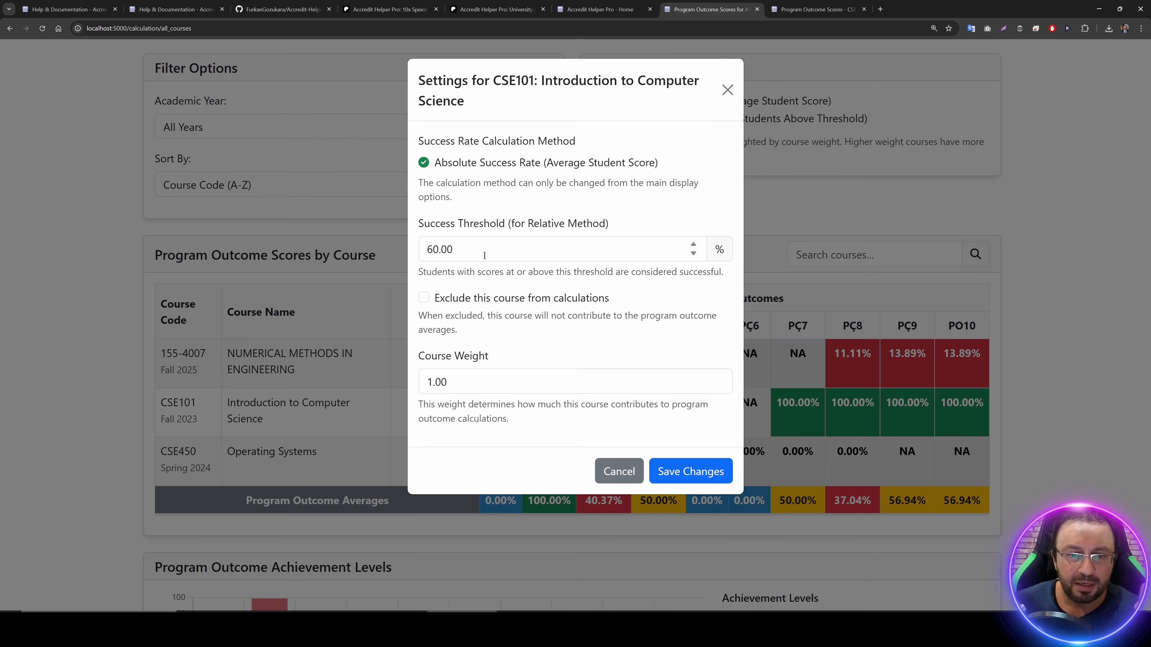
{"action": "double_click", "coordinate": [474, 252]}
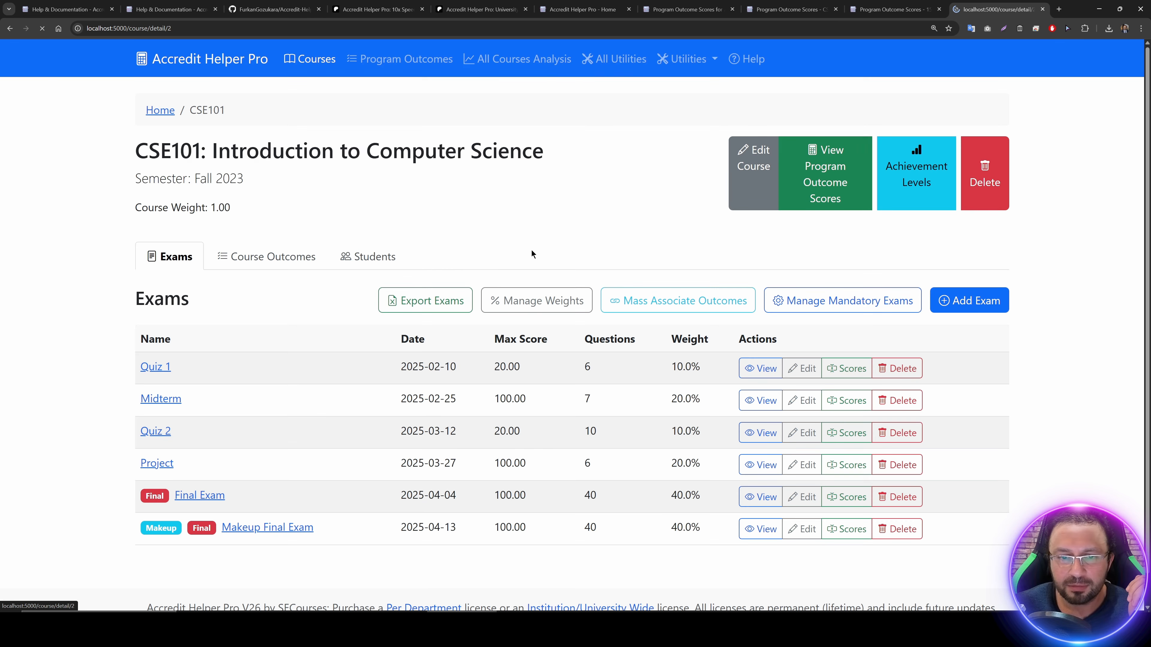
Step: View the program outcome scores of CSE101 from its course page and inspect the Program Outcome Achievement Levels chart
{"action": "left_click", "coordinate": [827, 195]}
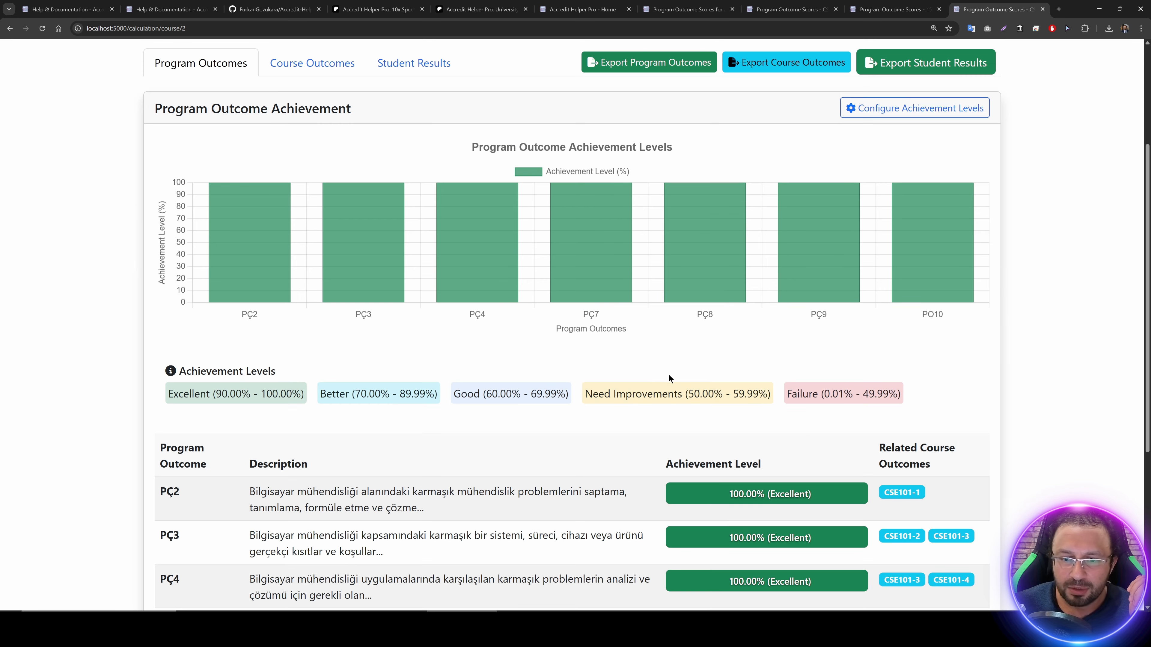
{"action": "scroll", "coordinate": [720, 394], "scroll_direction": "up", "scroll_amount": 1}
{"action": "mouse_move", "coordinate": [596, 303]}
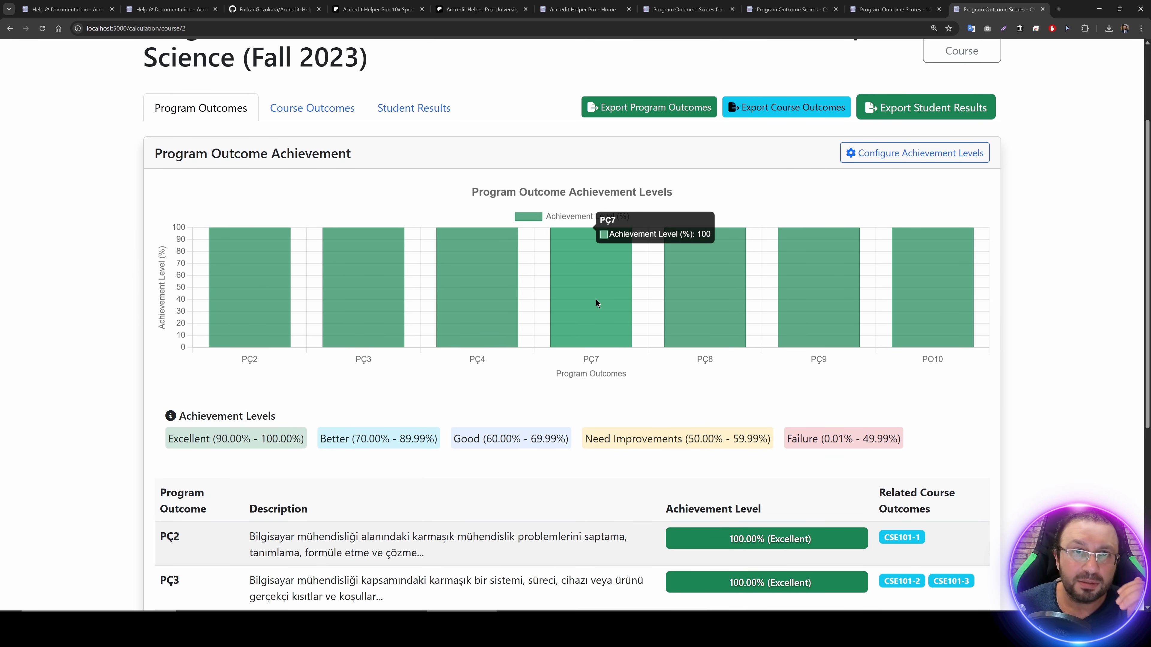
Step: Show the student results of CSE101 and examine the students' overall scores across the whole list
{"action": "scroll", "coordinate": [596, 300], "scroll_direction": "up", "scroll_amount": 3}
{"action": "left_click", "coordinate": [402, 245]}
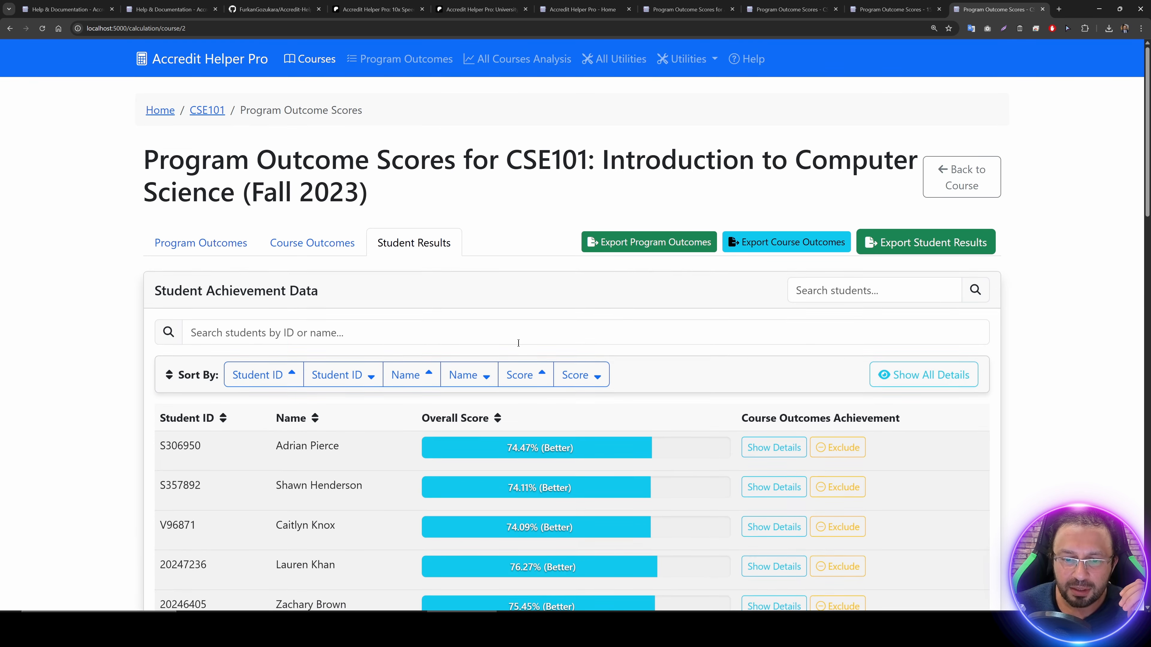
{"action": "scroll", "coordinate": [518, 343], "scroll_direction": "down", "scroll_amount": 20}
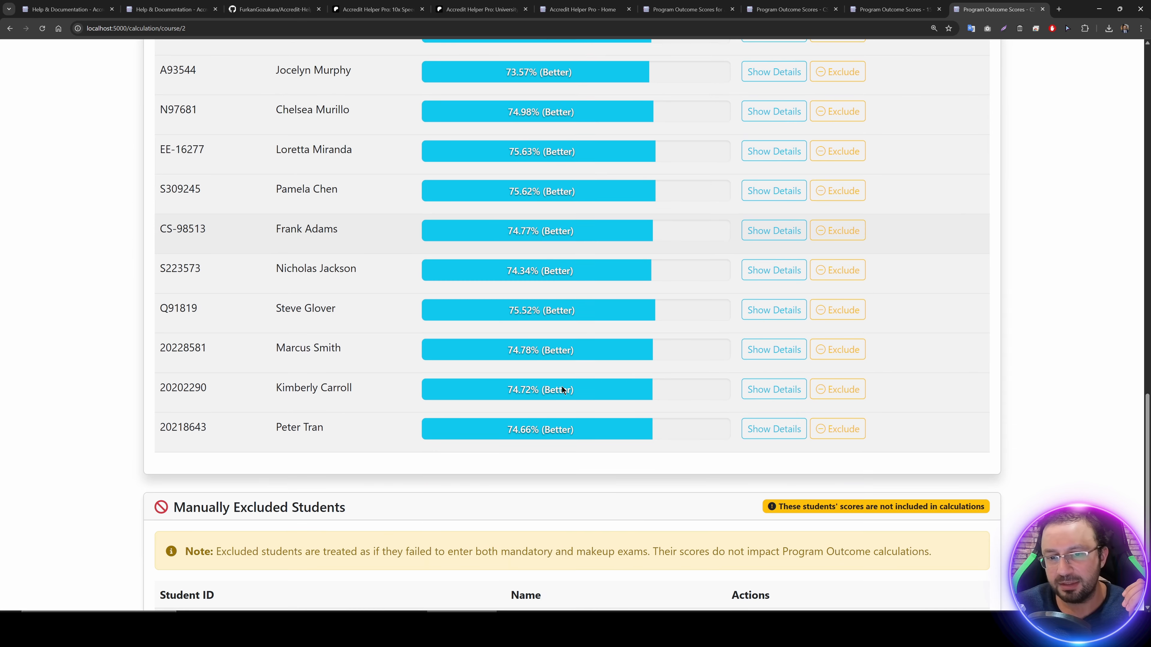
{"action": "scroll", "coordinate": [561, 387], "scroll_direction": "down", "scroll_amount": 1}
{"action": "scroll", "coordinate": [545, 380], "scroll_direction": "up", "scroll_amount": 16}
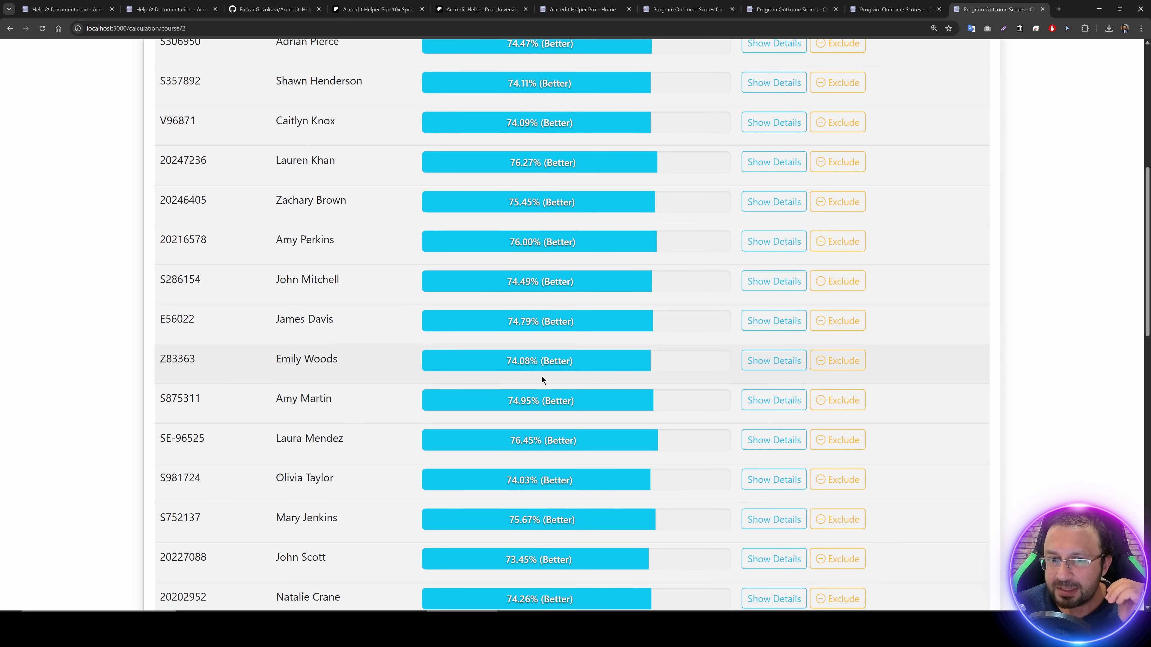
{"action": "scroll", "coordinate": [541, 379], "scroll_direction": "up", "scroll_amount": 2}
{"action": "scroll", "coordinate": [546, 382], "scroll_direction": "up", "scroll_amount": 1}
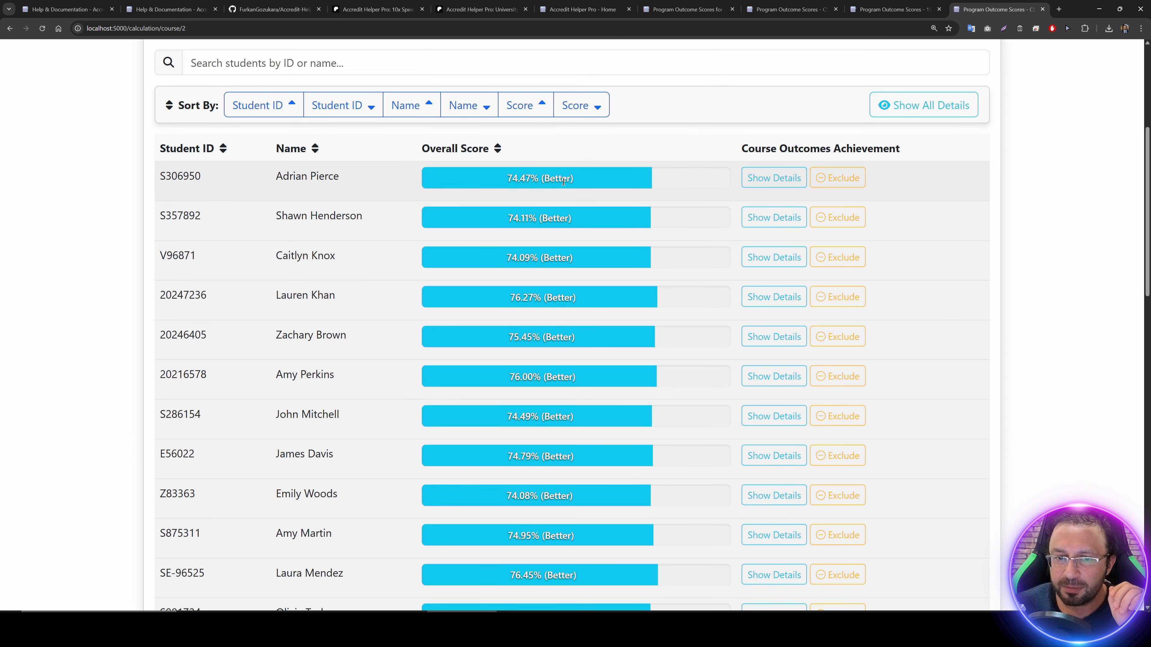
{"action": "left_click_drag", "start_coordinate": [563, 181], "coordinate": [496, 177]}
{"action": "left_click", "coordinate": [570, 223]}
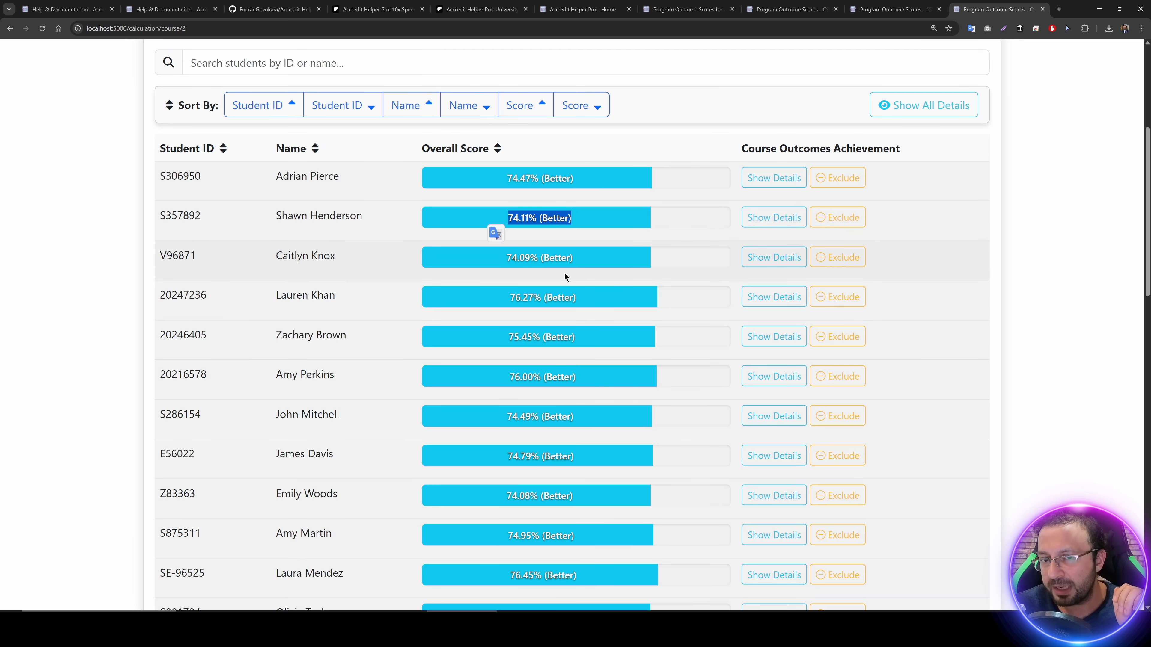
Step: Open the all-courses analysis in a new tab and set the success threshold of CSE101 Introduction to Computer Science to 75%
{"action": "left_click_drag", "start_coordinate": [570, 298], "coordinate": [515, 299]}
{"action": "scroll", "coordinate": [511, 281], "scroll_direction": "up", "scroll_amount": 5}
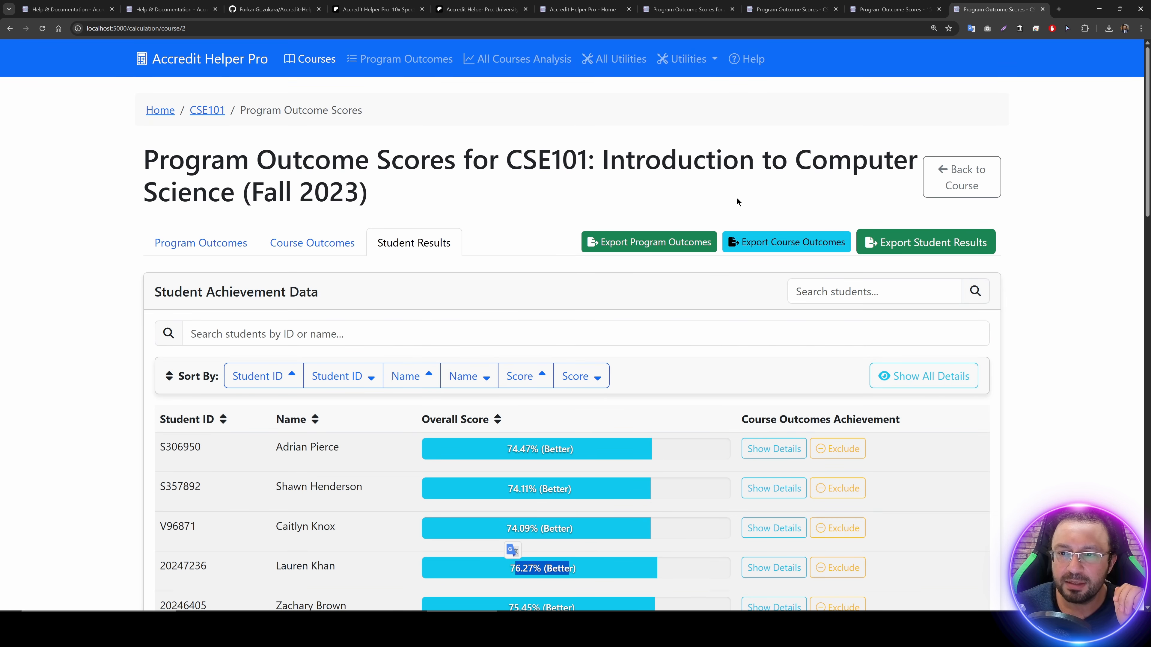
{"action": "middle_click", "coordinate": [617, 65]}
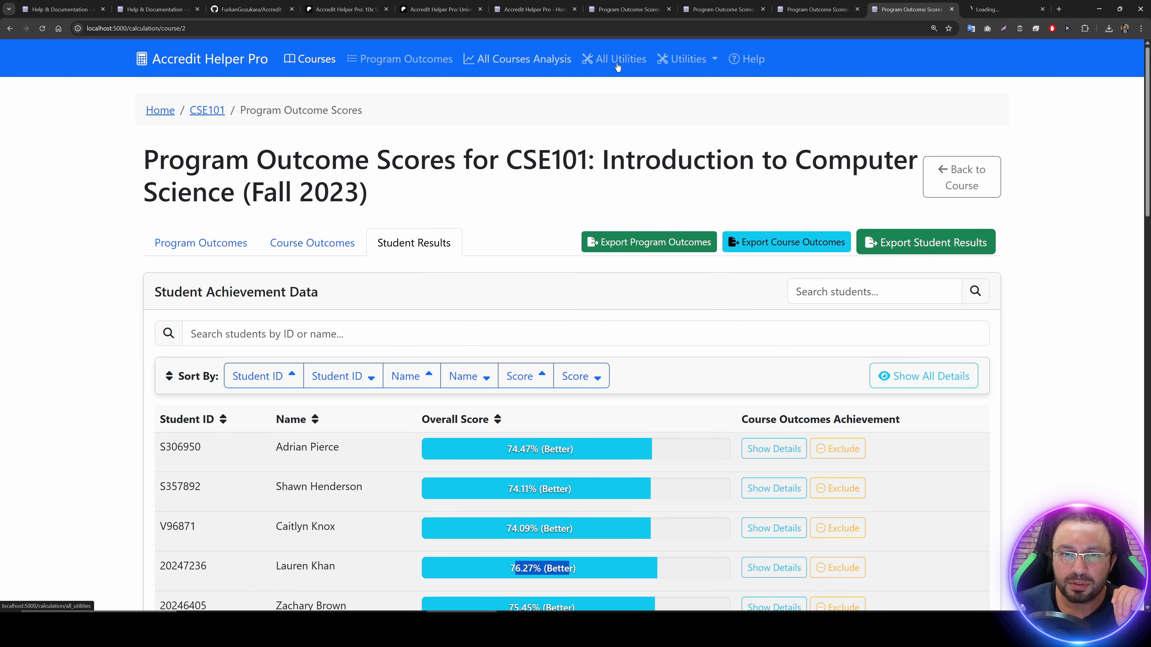
{"action": "key", "text": "ctrl+Tab"}
{"action": "scroll", "coordinate": [331, 365], "scroll_direction": "down", "scroll_amount": 5}
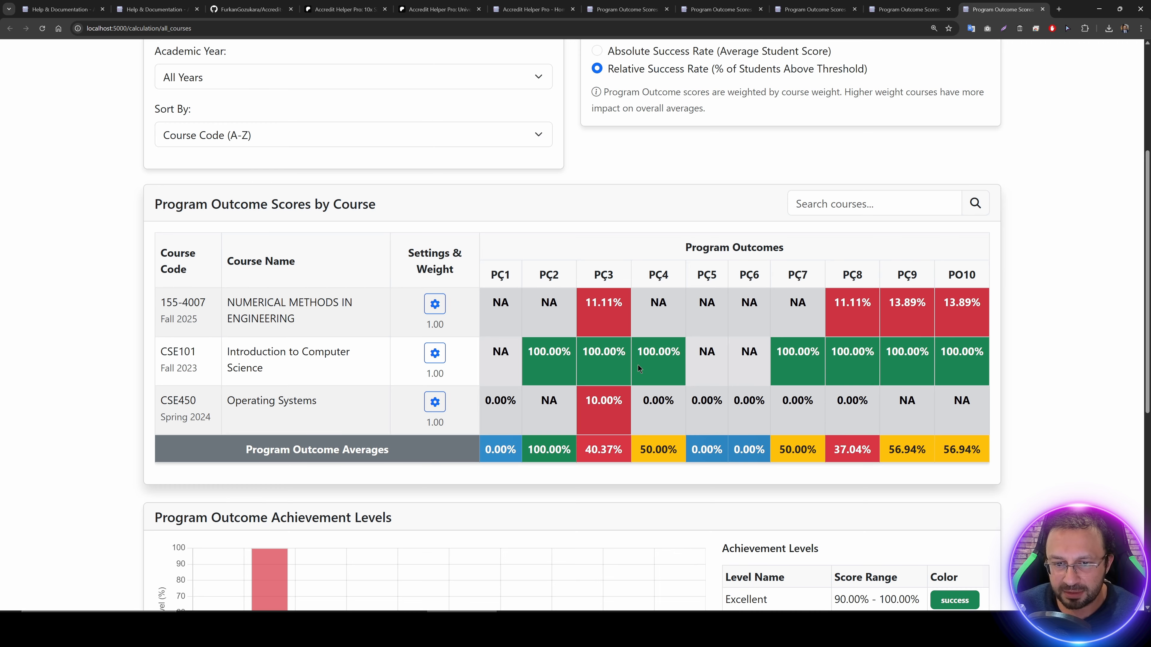
{"action": "left_click", "coordinate": [434, 353]}
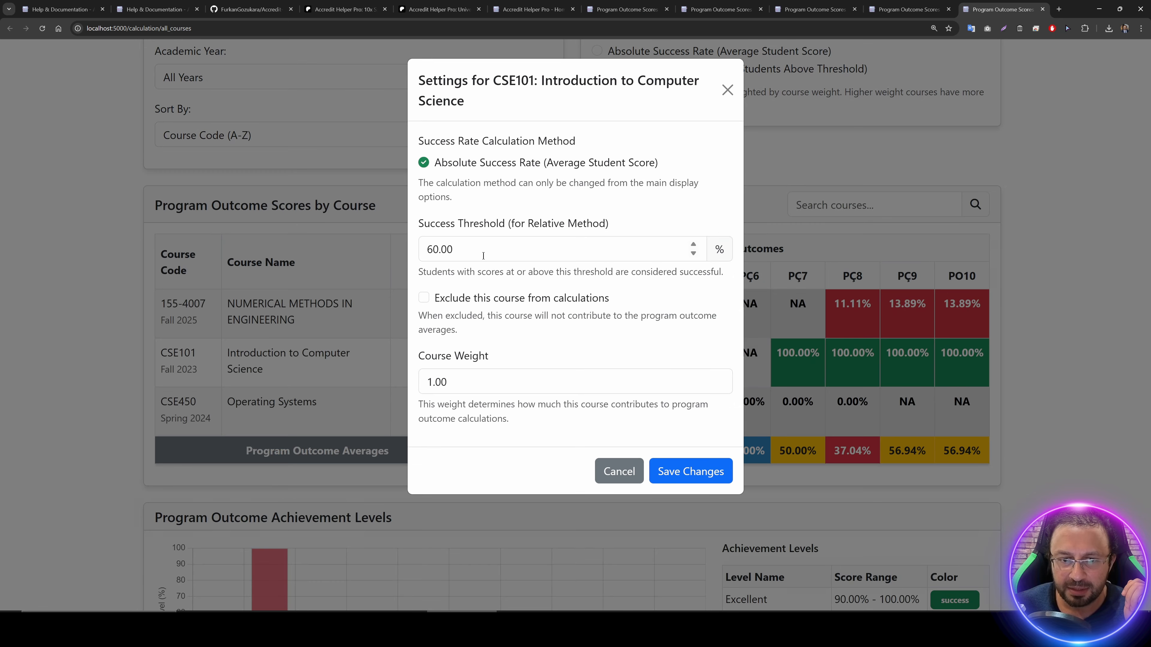
{"action": "double_click", "coordinate": [483, 256]}
{"action": "type", "text": "75"}
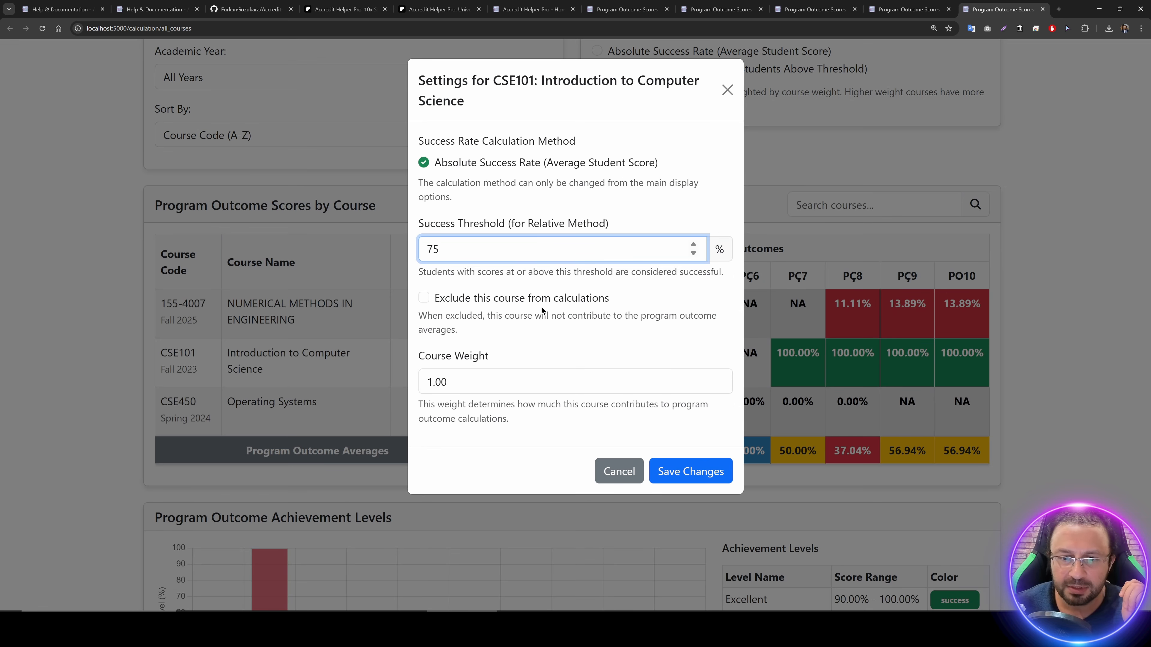
{"action": "left_click", "coordinate": [697, 472]}
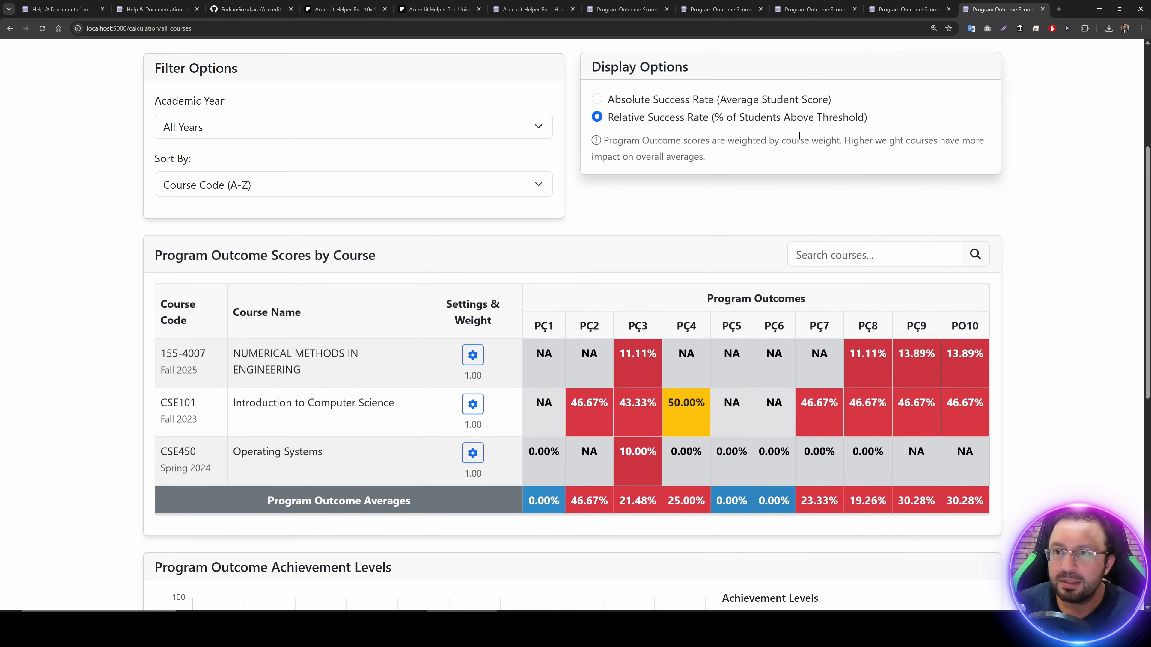
Step: Reload the CSE101 program outcome scores page and examine the achievement levels chart and table
{"action": "left_click", "coordinate": [906, 9]}
{"action": "scroll", "coordinate": [652, 233], "scroll_direction": "down", "scroll_amount": 3}
{"action": "key", "text": "F5"}
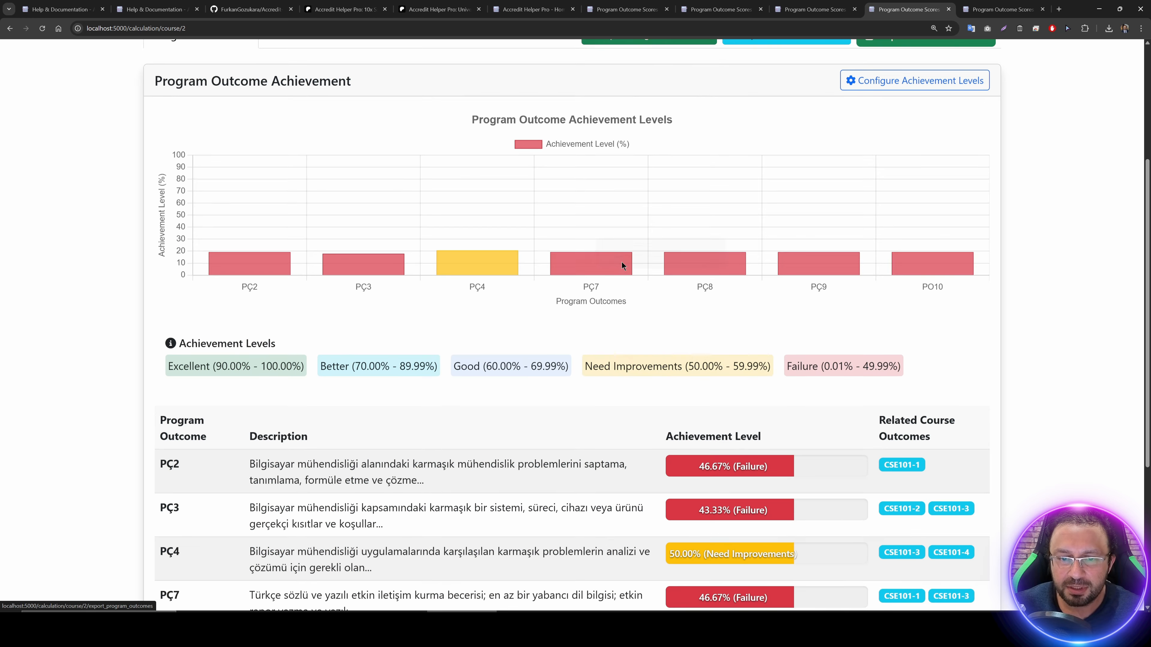
{"action": "scroll", "coordinate": [621, 262], "scroll_direction": "down", "scroll_amount": 5}
{"action": "scroll", "coordinate": [588, 236], "scroll_direction": "up", "scroll_amount": 6}
{"action": "scroll", "coordinate": [703, 272], "scroll_direction": "up", "scroll_amount": 3}
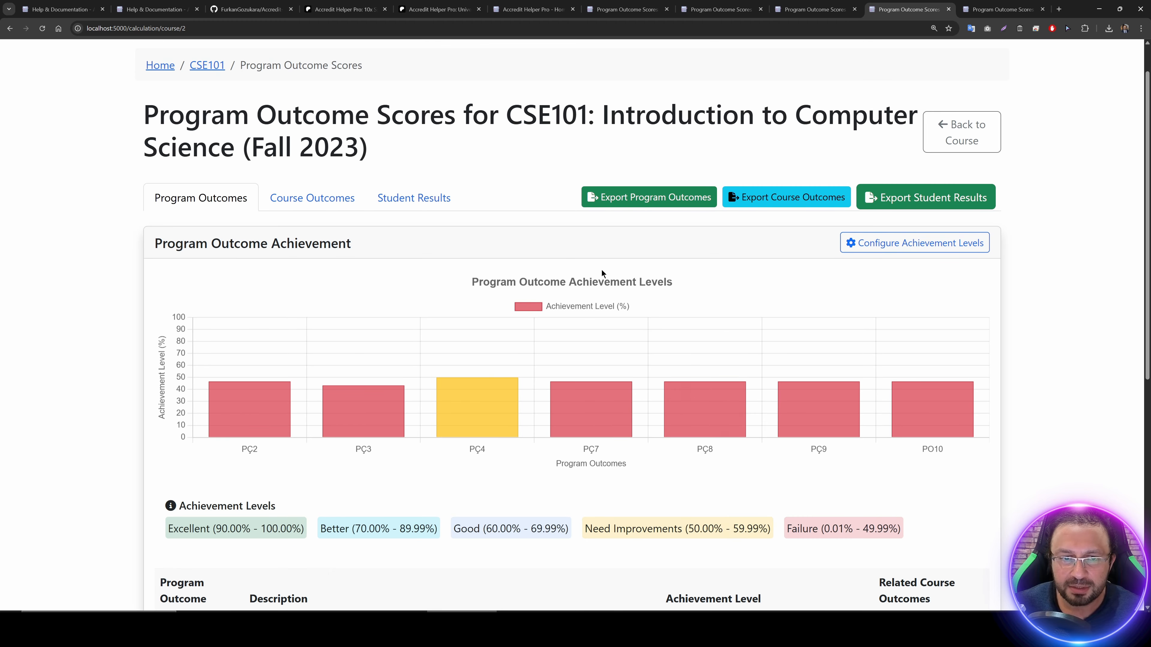
Step: Show the CSE101 student results and inspect the first student's detailed course outcome achievement, marking the CSE101-1 score
{"action": "left_click", "coordinate": [415, 198]}
{"action": "scroll", "coordinate": [518, 330], "scroll_direction": "down", "scroll_amount": 4}
{"action": "left_click", "coordinate": [770, 222]}
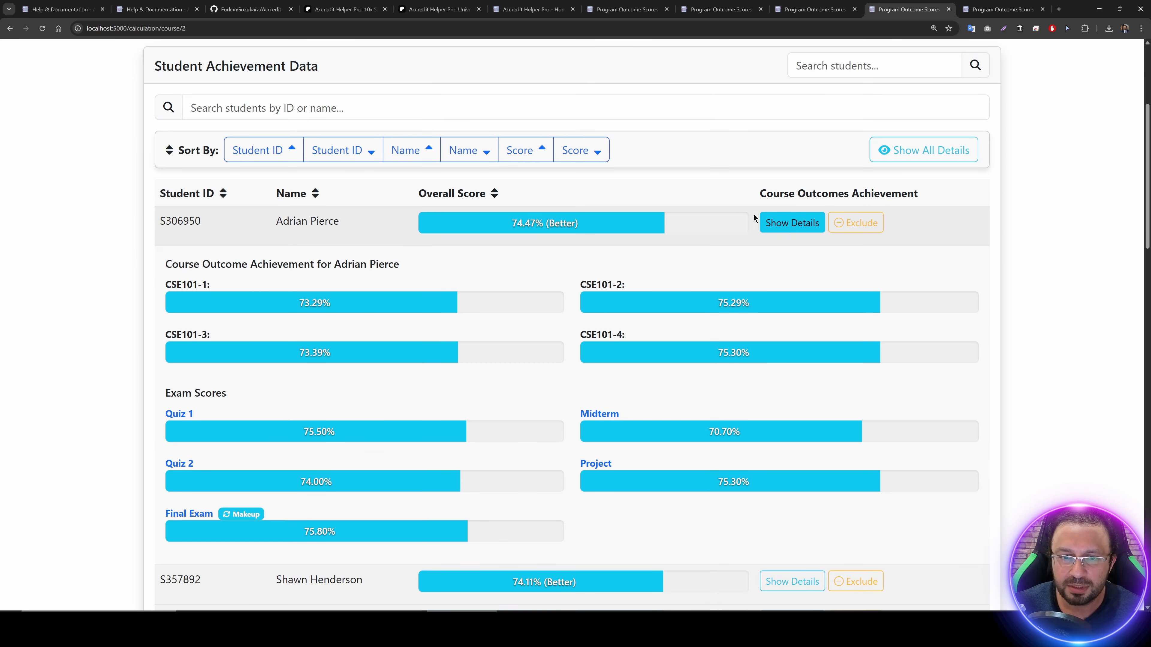
{"action": "scroll", "coordinate": [679, 254], "scroll_direction": "down", "scroll_amount": 2}
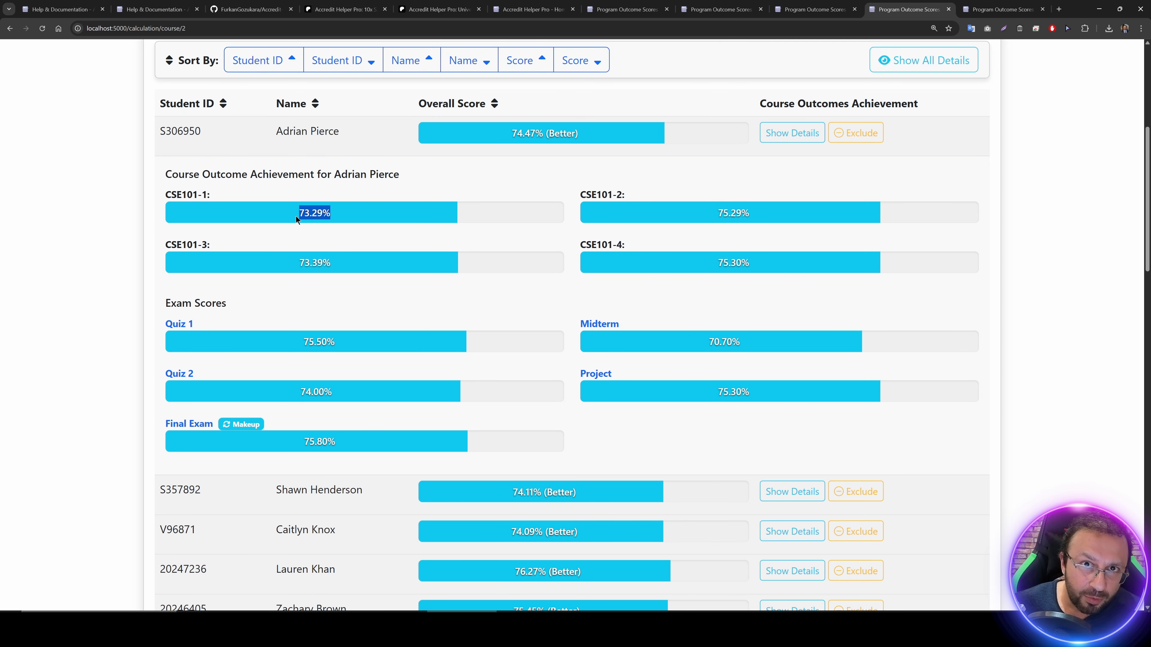
{"action": "scroll", "coordinate": [412, 305], "scroll_direction": "up", "scroll_amount": 3}
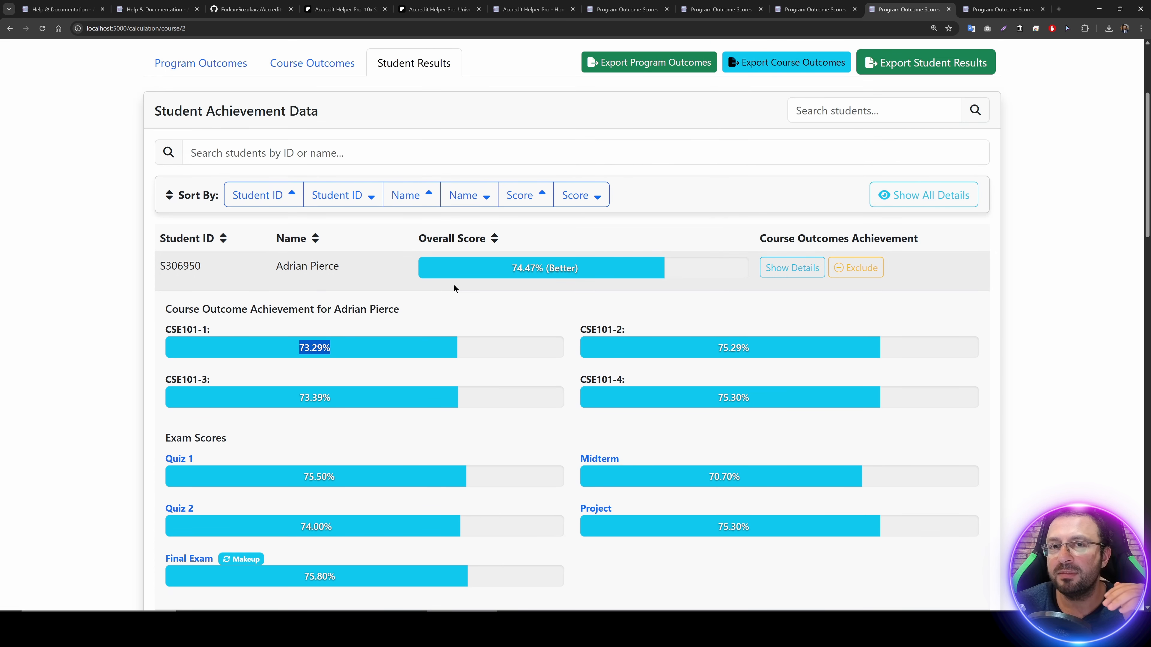
Step: Show the details of the sixth student in the list and compare the CSE101-1 score with the overall score
{"action": "scroll", "coordinate": [477, 339], "scroll_direction": "down", "scroll_amount": 12}
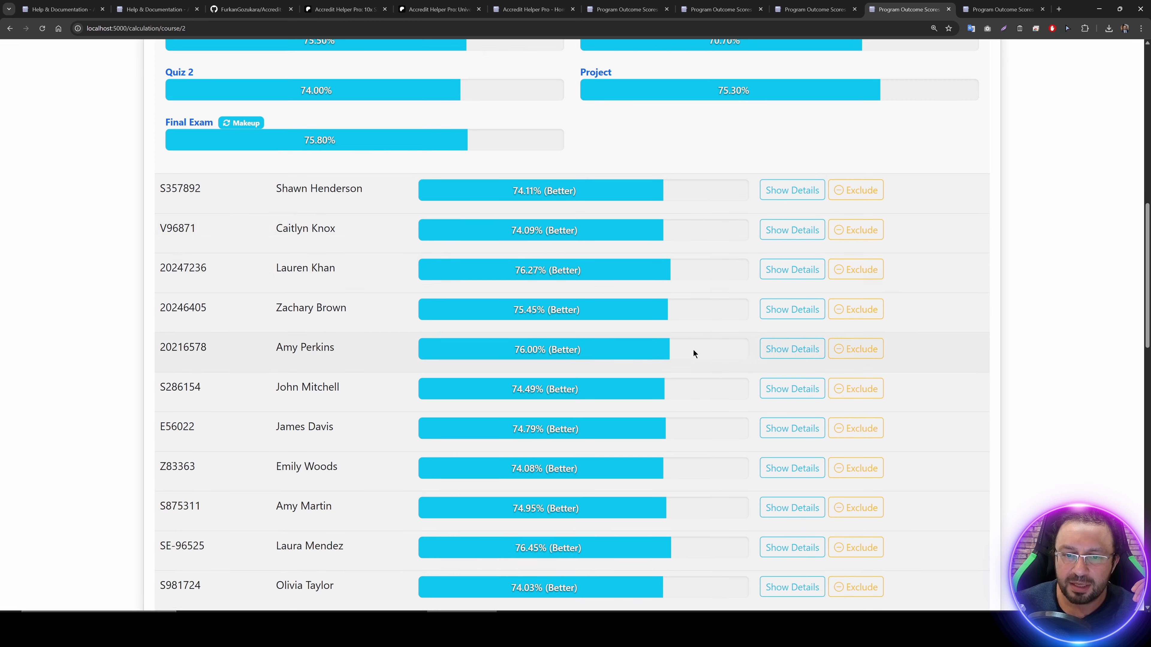
{"action": "left_click", "coordinate": [792, 246]}
{"action": "left_click_drag", "start_coordinate": [355, 323], "coordinate": [303, 323]}
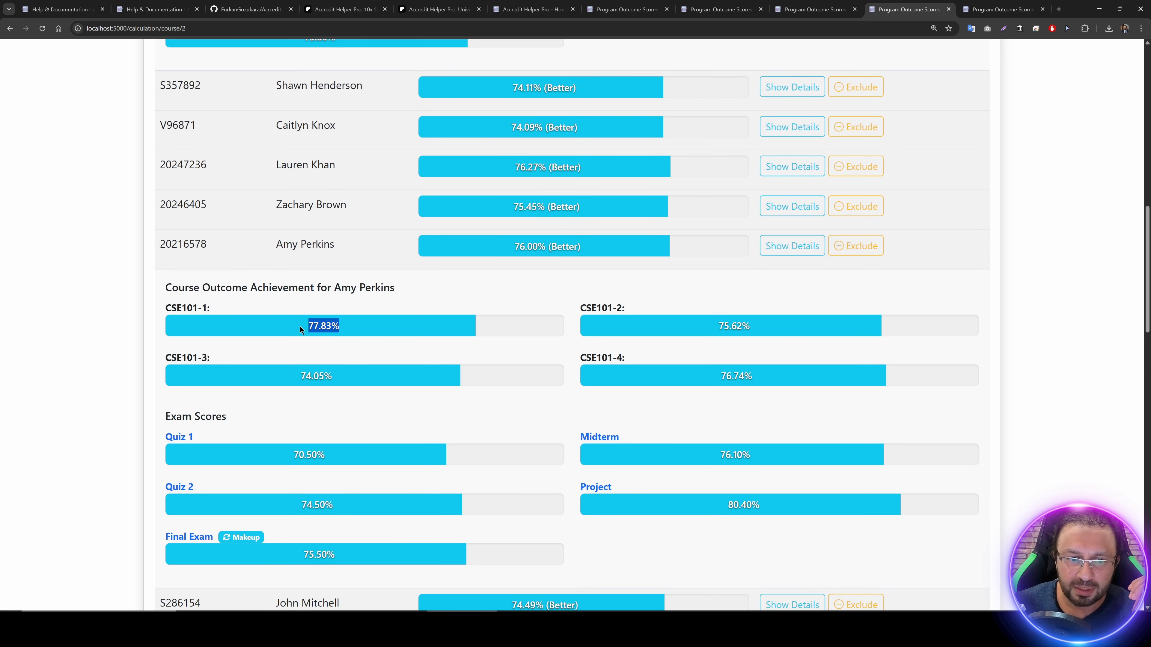
{"action": "triple_click", "coordinate": [444, 247]}
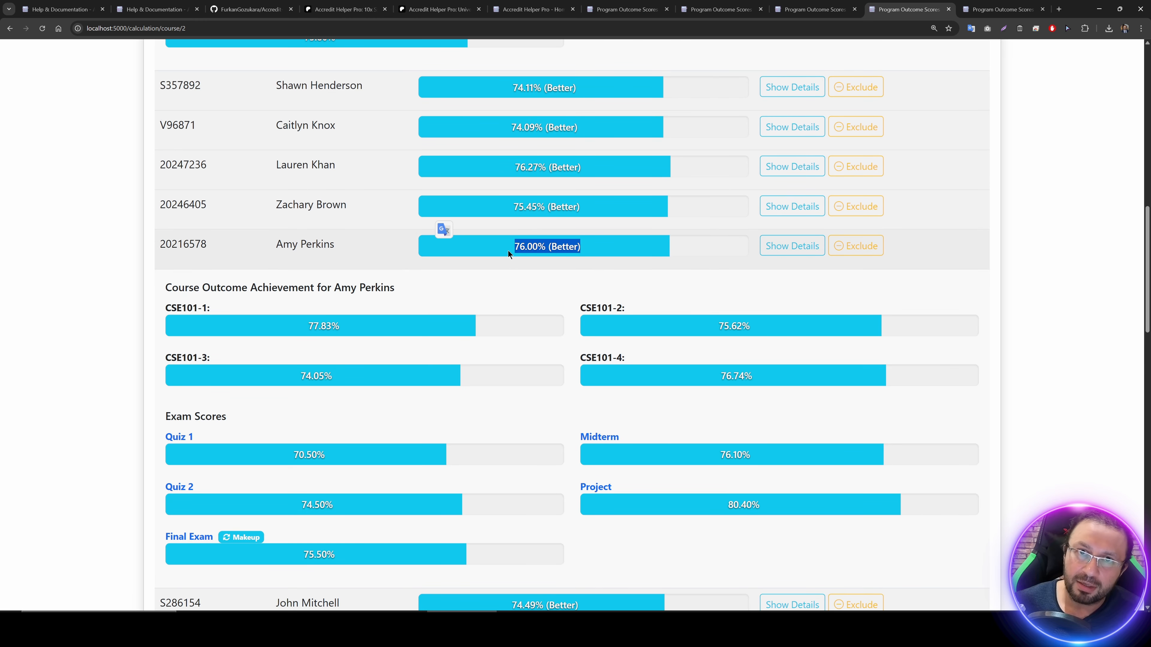
{"action": "scroll", "coordinate": [508, 251], "scroll_direction": "up", "scroll_amount": 16}
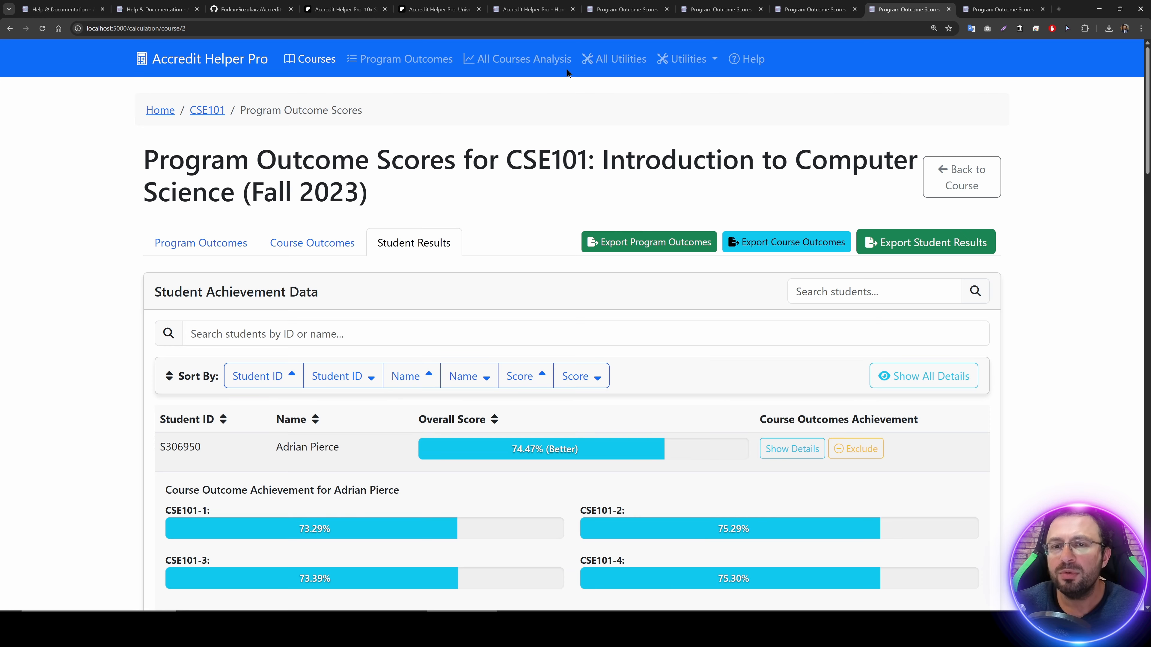
Step: Switch the program outcome scores for all courses to Absolute Success Rate and review the scores by course
{"action": "left_click", "coordinate": [616, 59]}
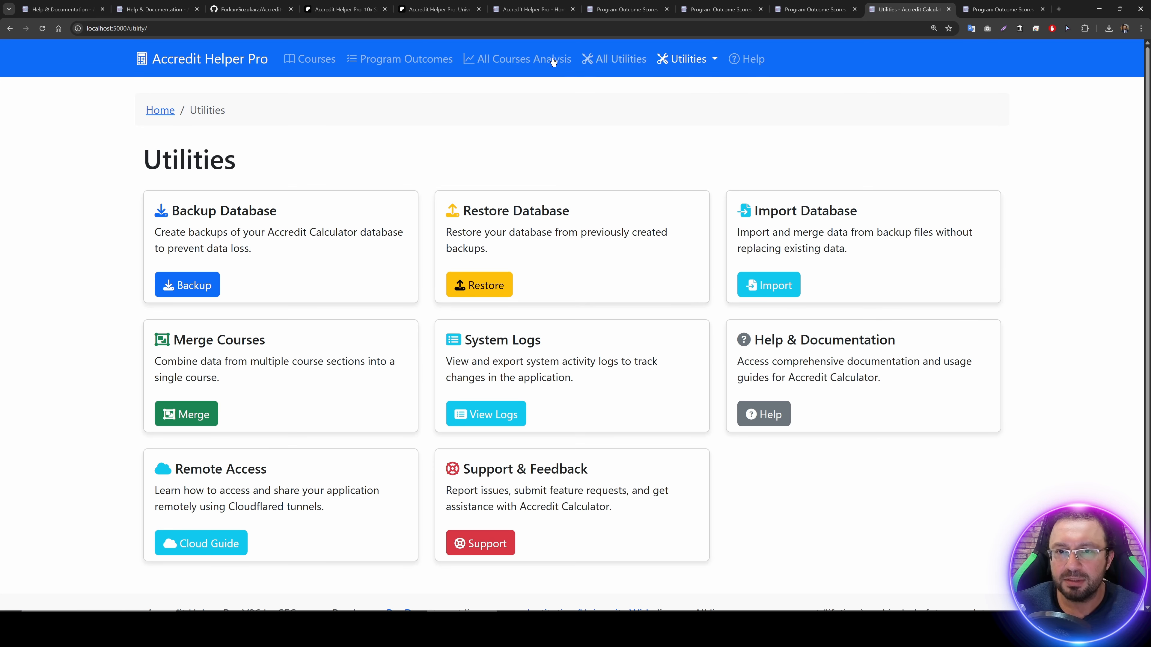
{"action": "left_click", "coordinate": [553, 62]}
{"action": "left_click", "coordinate": [599, 275]}
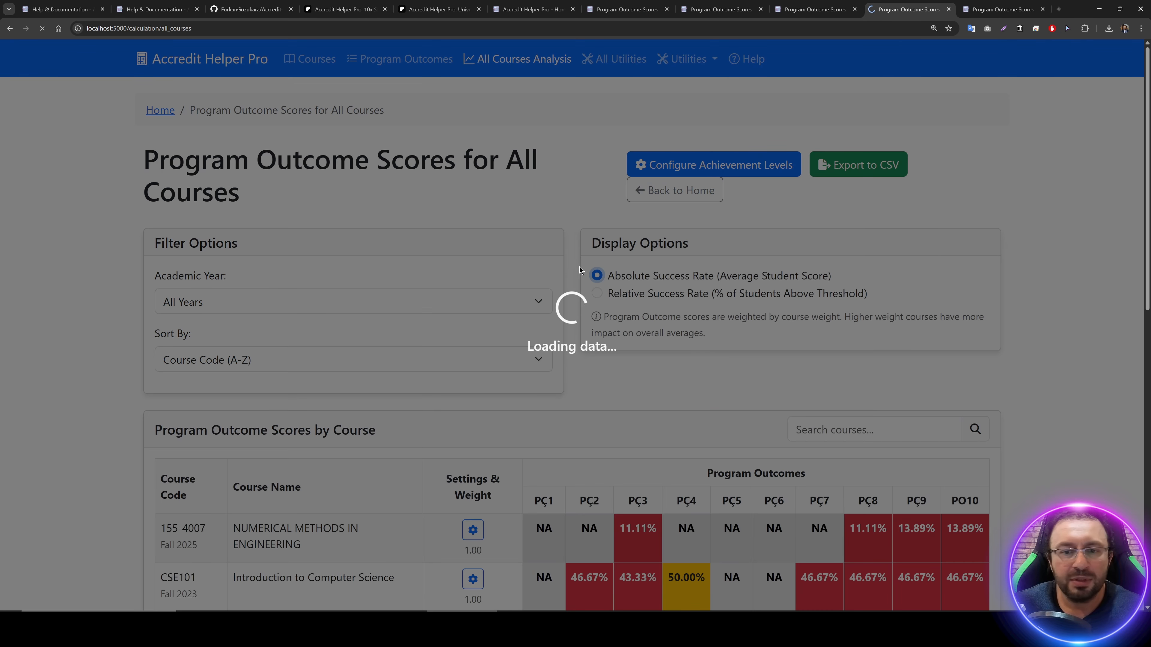
{"action": "scroll", "coordinate": [698, 367], "scroll_direction": "down", "scroll_amount": 5}
{"action": "scroll", "coordinate": [657, 370], "scroll_direction": "up", "scroll_amount": 2}
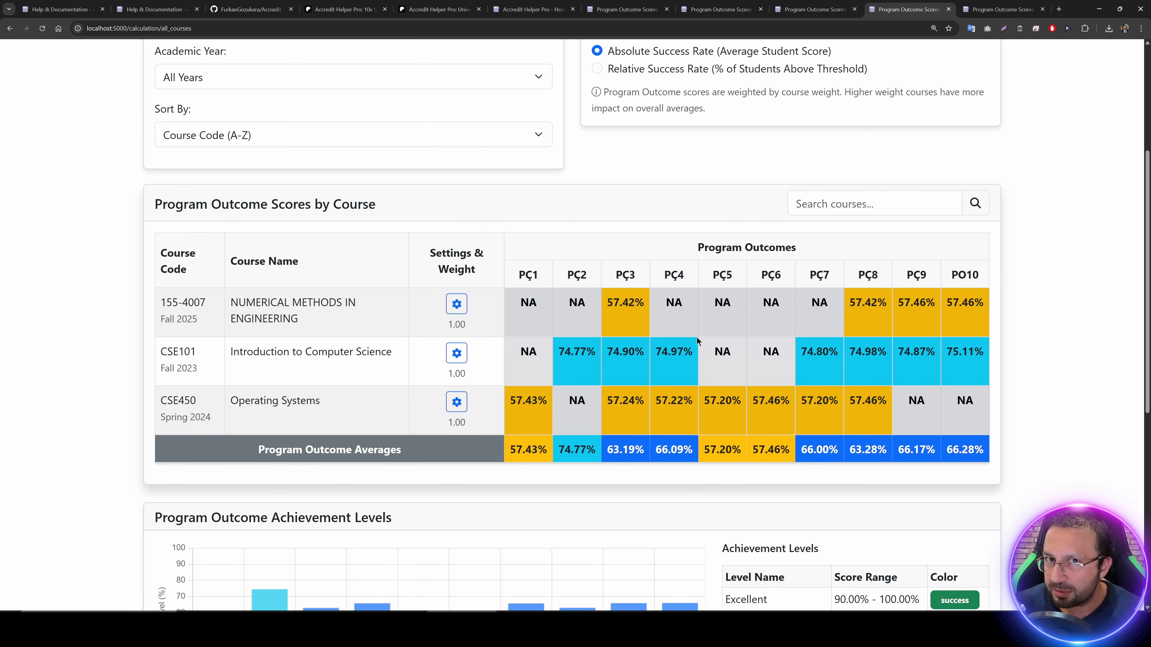
{"action": "scroll", "coordinate": [679, 340], "scroll_direction": "up", "scroll_amount": 5}
Step: Open the CSE450 Operating Systems course and examine the maximum score and weight of its exams
{"action": "left_click", "coordinate": [310, 59]}
{"action": "left_click", "coordinate": [471, 362]}
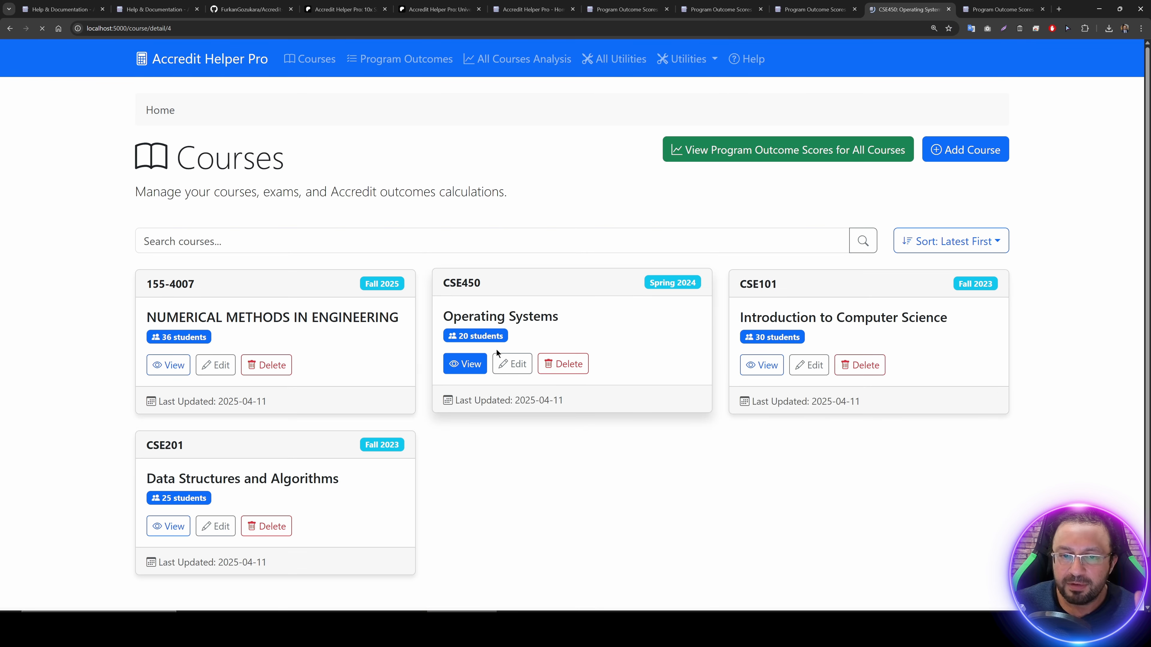
{"action": "scroll", "coordinate": [562, 345], "scroll_direction": "down", "scroll_amount": 1}
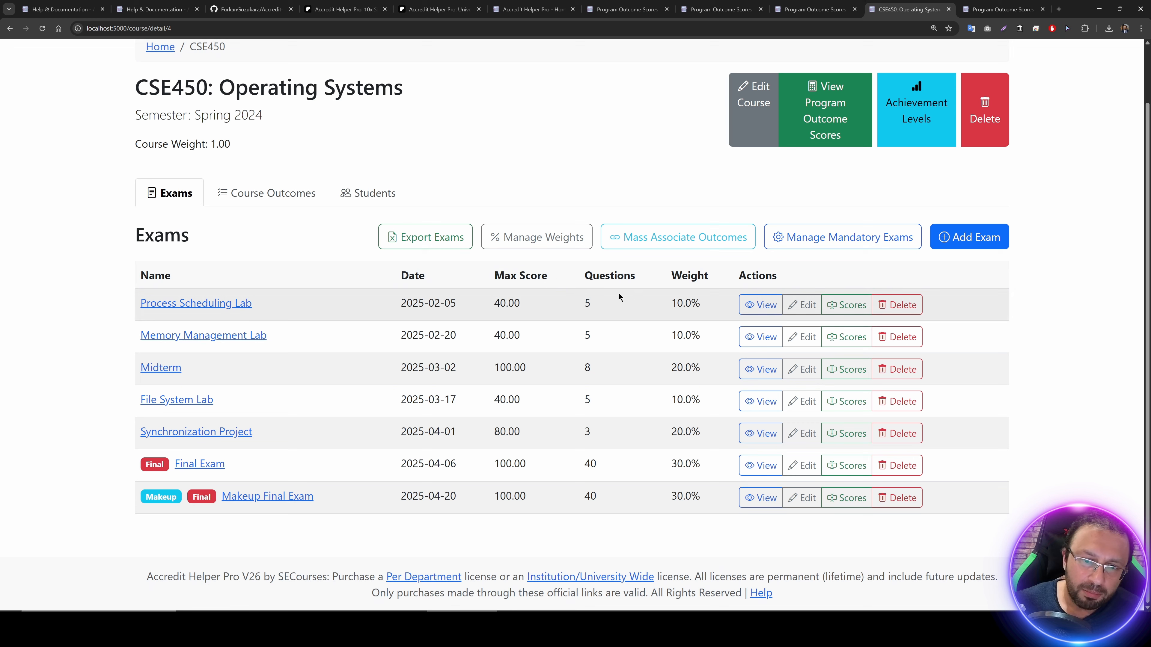
{"action": "left_click_drag", "start_coordinate": [529, 278], "coordinate": [503, 277]}
{"action": "left_click", "coordinate": [499, 278]}
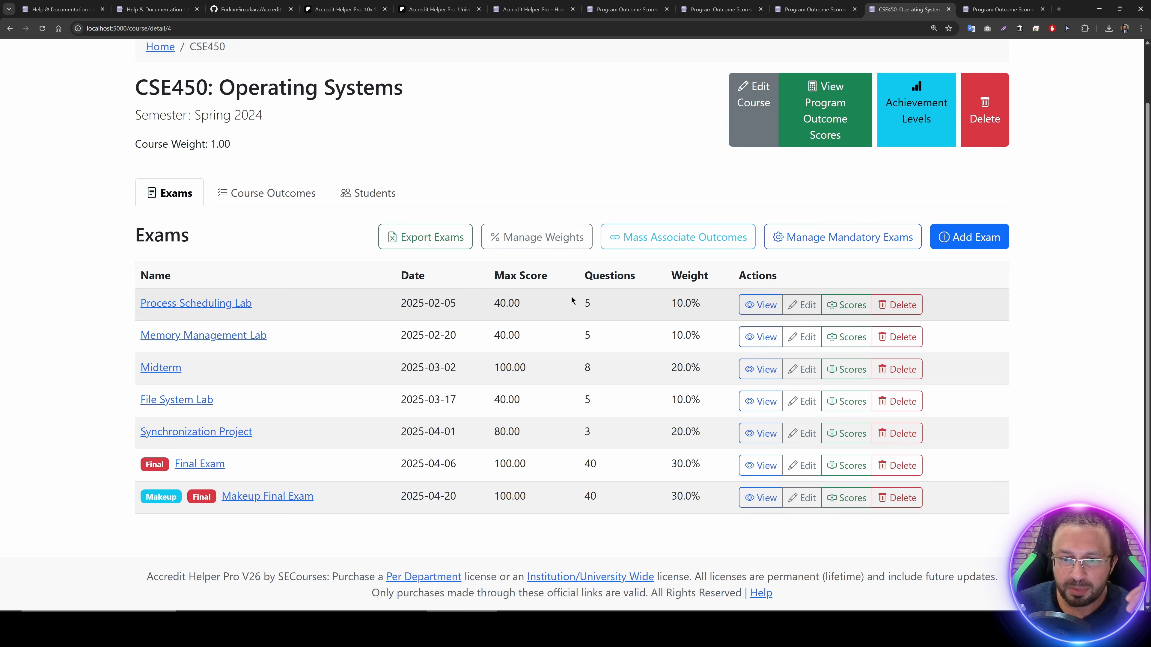
{"action": "left_click_drag", "start_coordinate": [671, 275], "coordinate": [680, 275]}
{"action": "left_click_drag", "start_coordinate": [537, 275], "coordinate": [505, 275]}
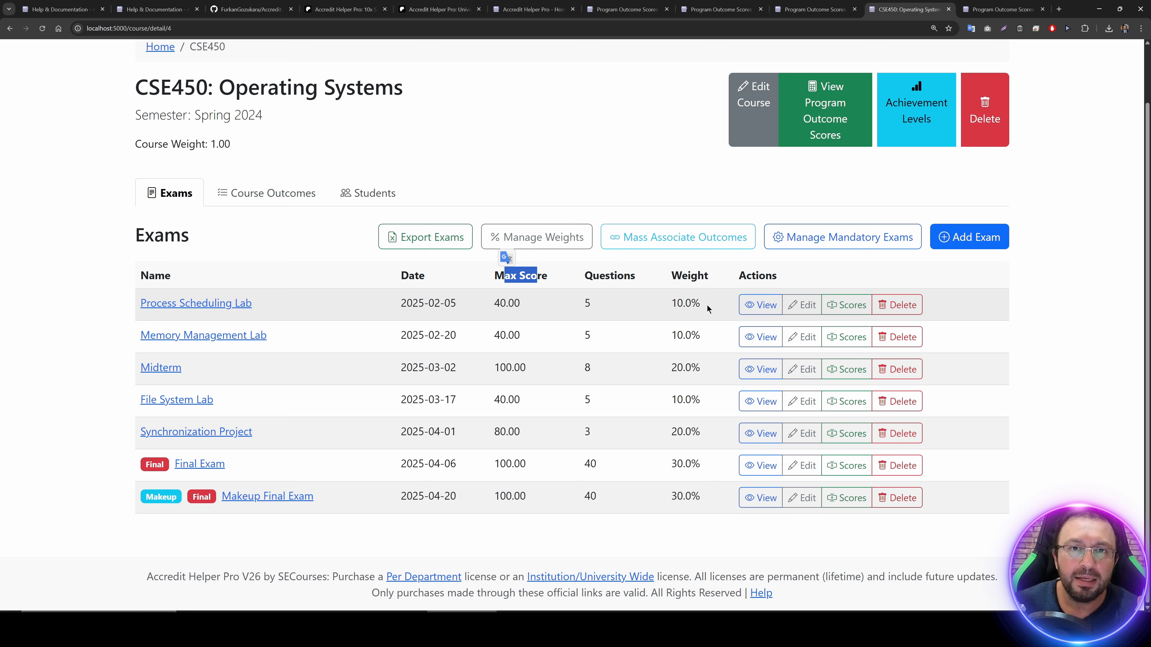
{"action": "left_click_drag", "start_coordinate": [705, 277], "coordinate": [673, 277]}
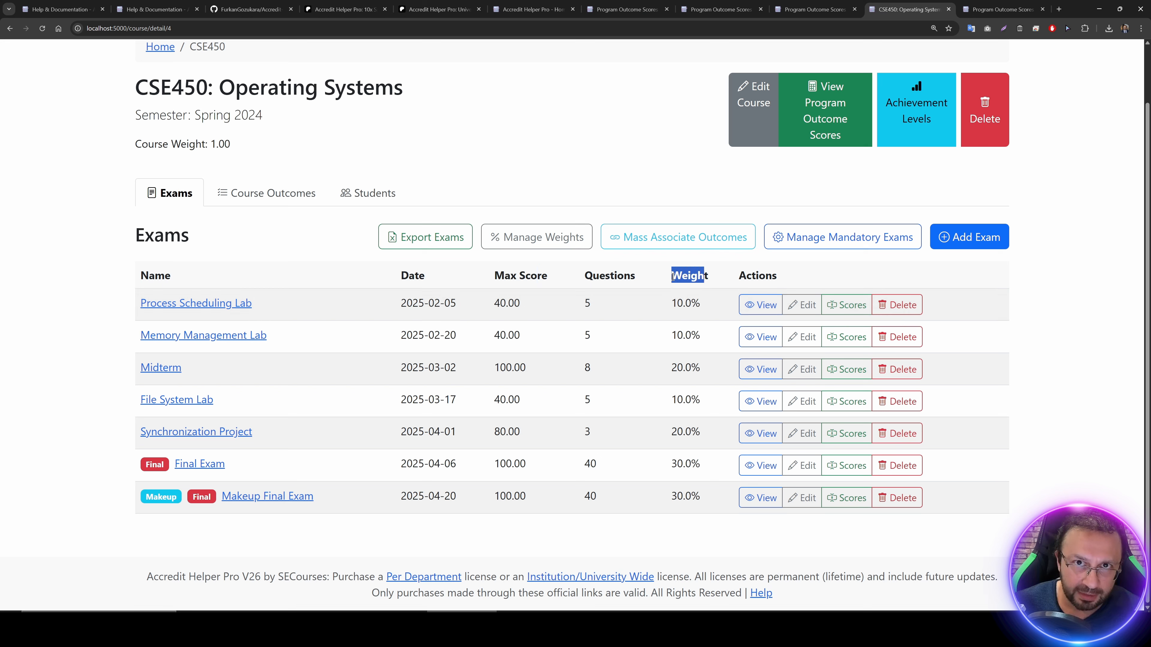
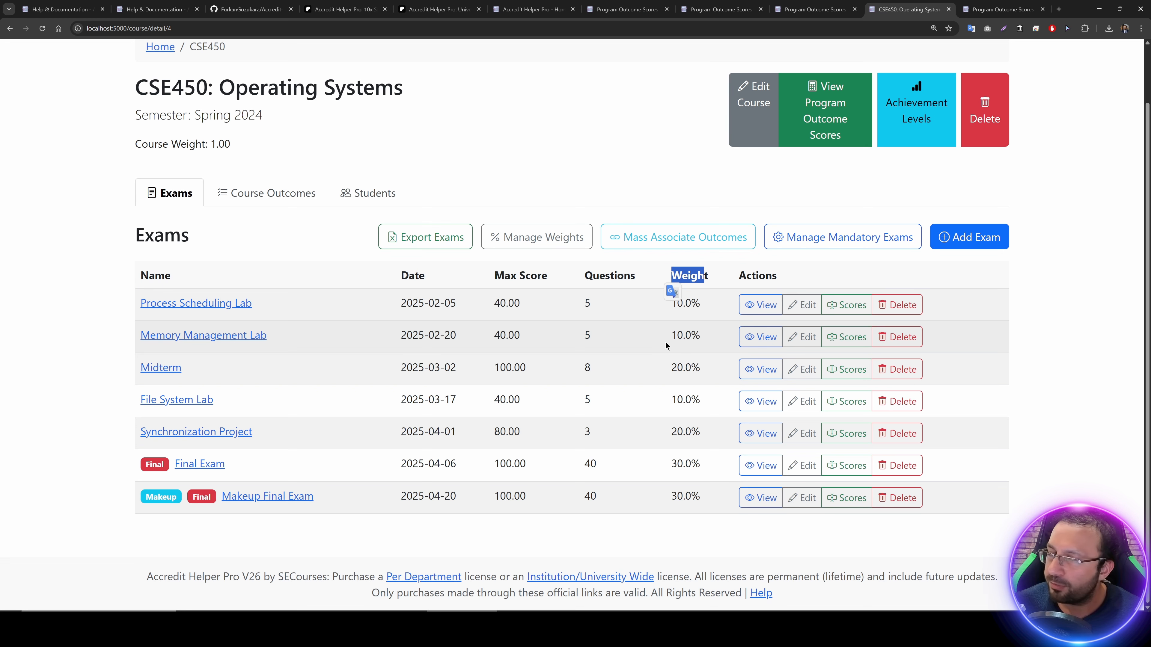
{"action": "scroll", "coordinate": [655, 344], "scroll_direction": "up", "scroll_amount": 2}
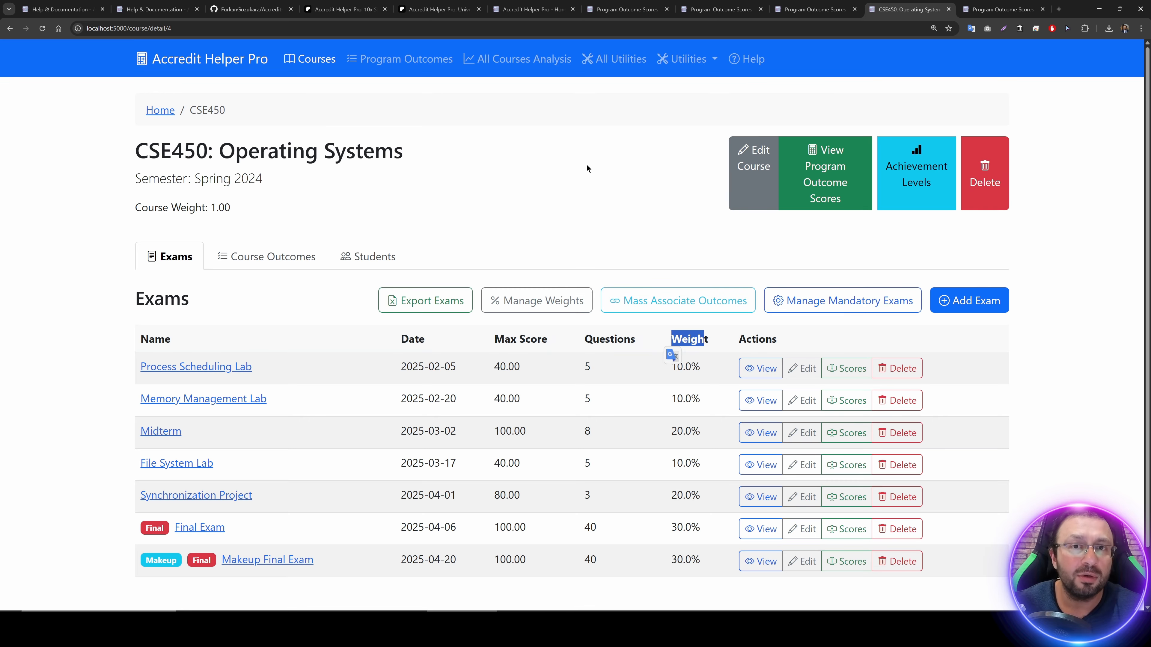
Step: Open the help documentation and review the key features and recent performance improvements in its overview
{"action": "left_click", "coordinate": [742, 61]}
{"action": "scroll", "coordinate": [669, 82], "scroll_direction": "down", "scroll_amount": 4}
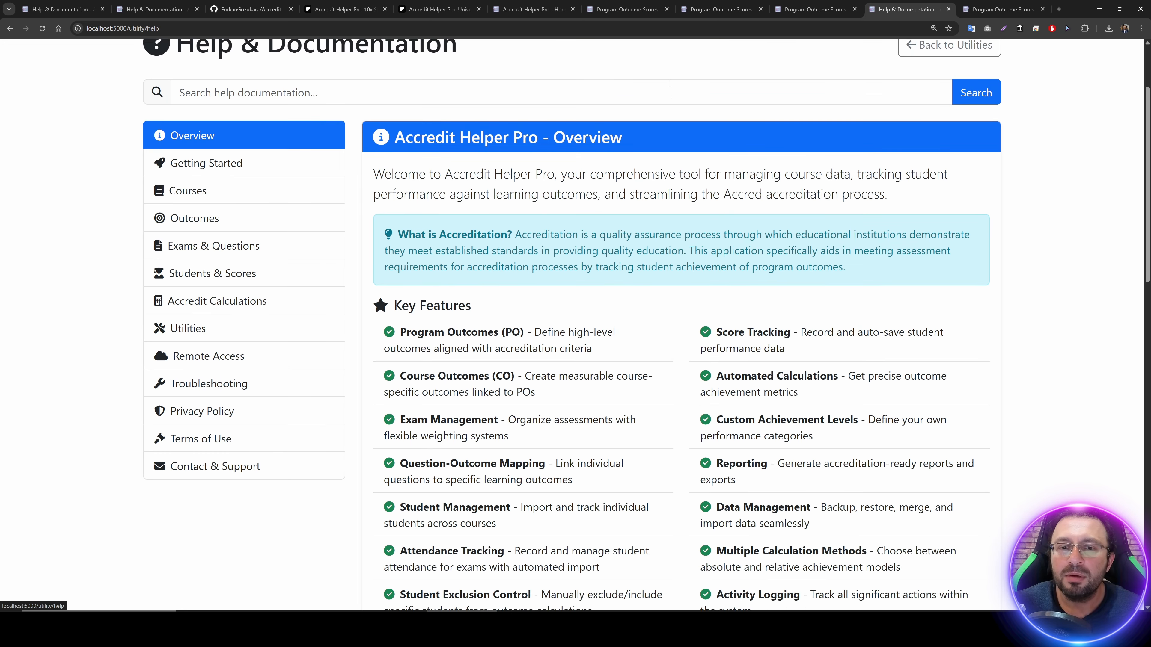
{"action": "scroll", "coordinate": [636, 264], "scroll_direction": "down", "scroll_amount": 7}
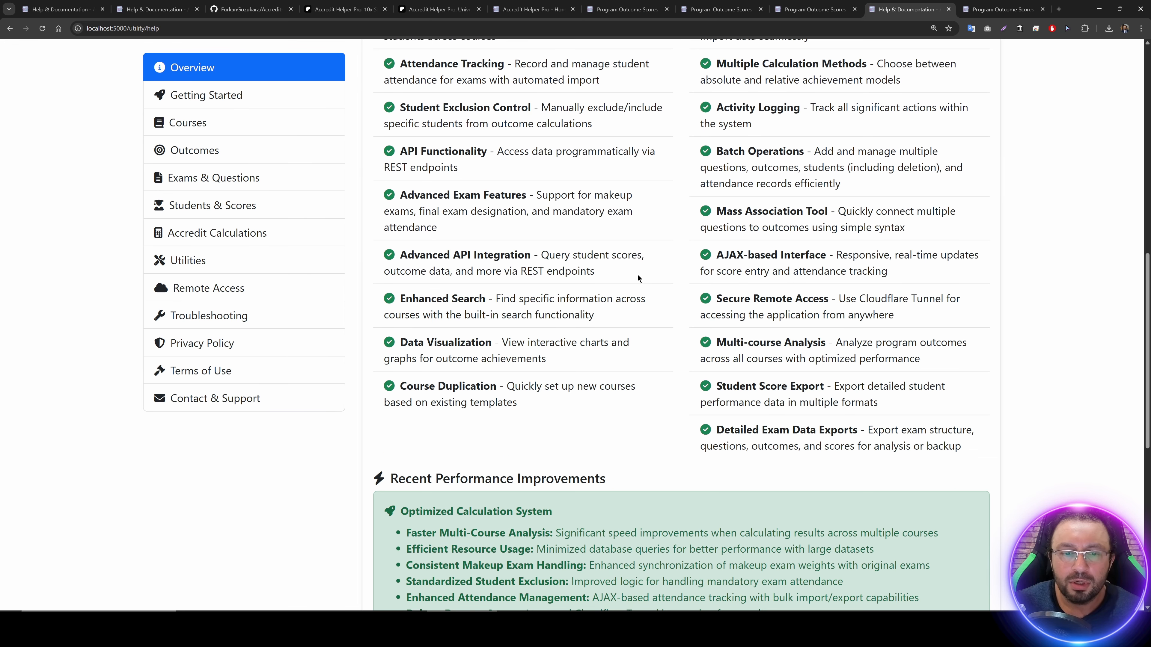
{"action": "scroll", "coordinate": [637, 274], "scroll_direction": "up", "scroll_amount": 4}
Step: Examine the Contact & Support section of the help for the available support channels
{"action": "left_click", "coordinate": [229, 403]}
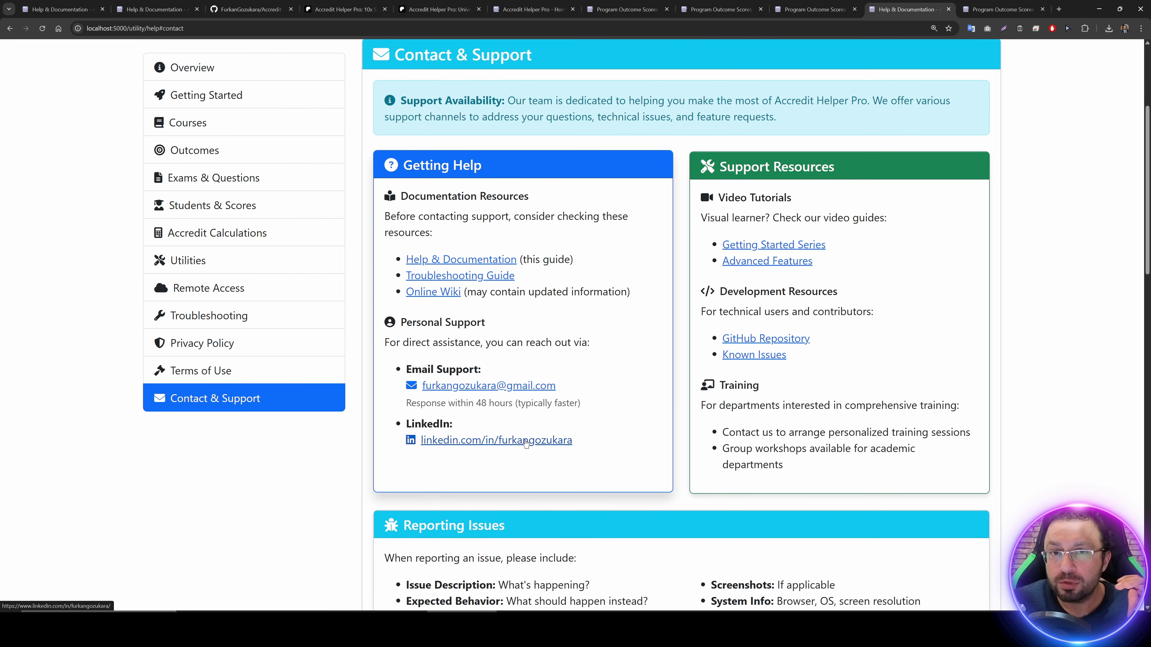
{"action": "scroll", "coordinate": [555, 427], "scroll_direction": "up", "scroll_amount": 6}
{"action": "scroll", "coordinate": [543, 412], "scroll_direction": "down", "scroll_amount": 4}
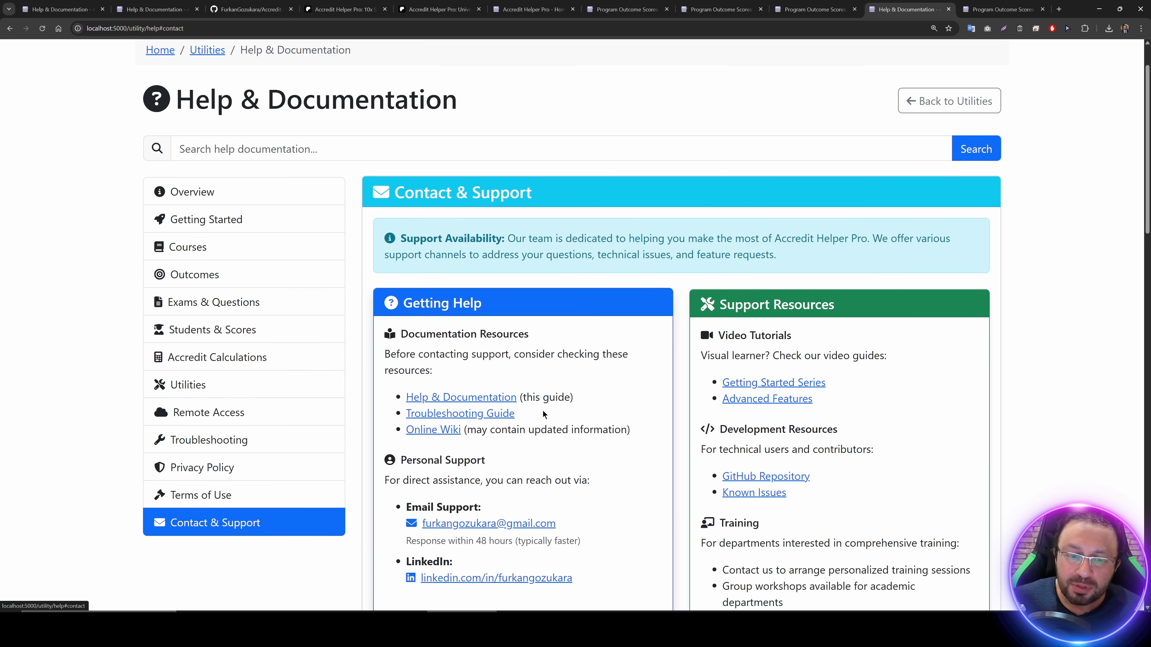
{"action": "scroll", "coordinate": [543, 411], "scroll_direction": "down", "scroll_amount": 2}
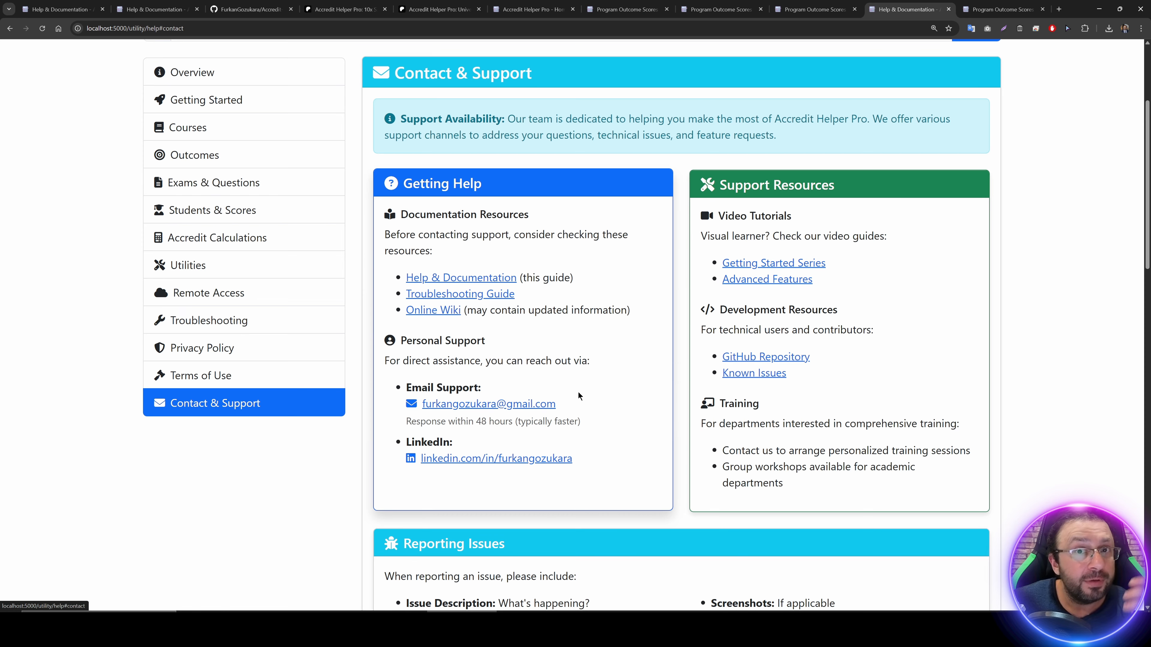
{"action": "scroll", "coordinate": [584, 387], "scroll_direction": "up", "scroll_amount": 2}
Step: Review the Overview, Getting Started and Courses sections of the help documentation
{"action": "left_click", "coordinate": [236, 162]}
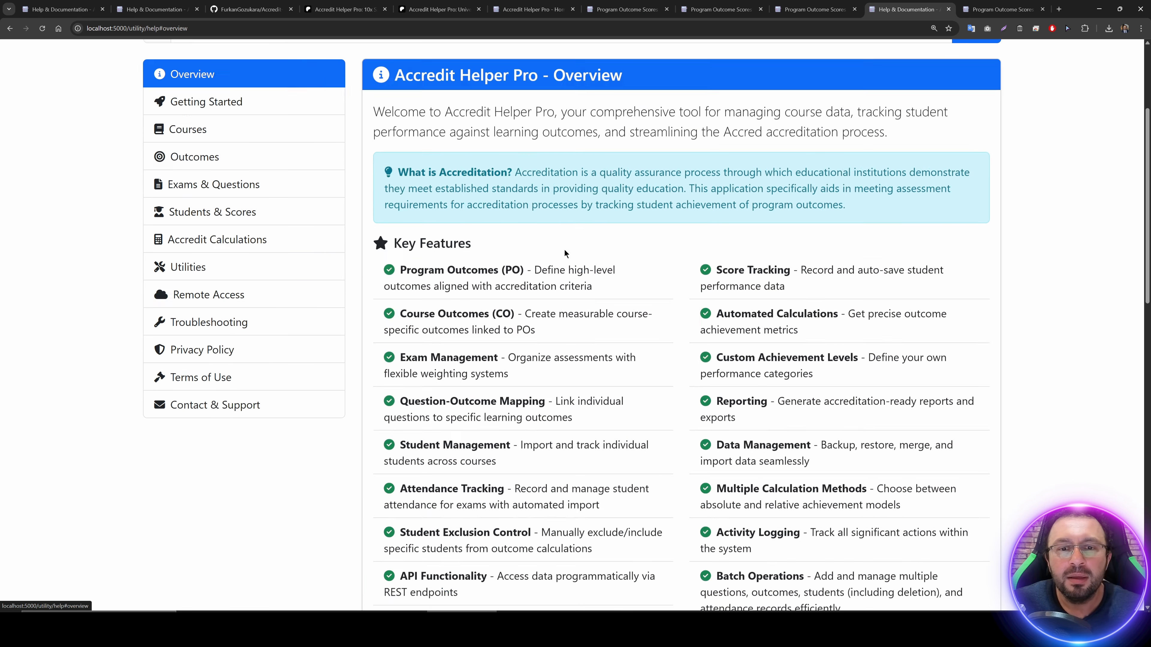
{"action": "scroll", "coordinate": [584, 357], "scroll_direction": "down", "scroll_amount": 6}
{"action": "scroll", "coordinate": [584, 358], "scroll_direction": "up", "scroll_amount": 2}
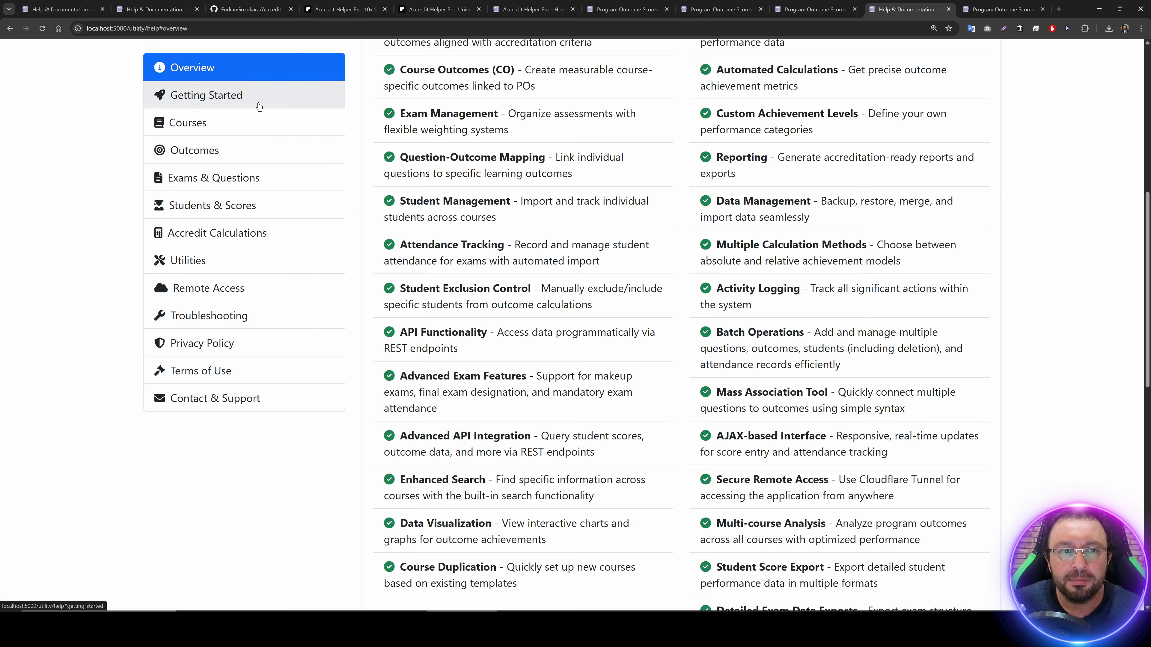
{"action": "left_click", "coordinate": [231, 96]}
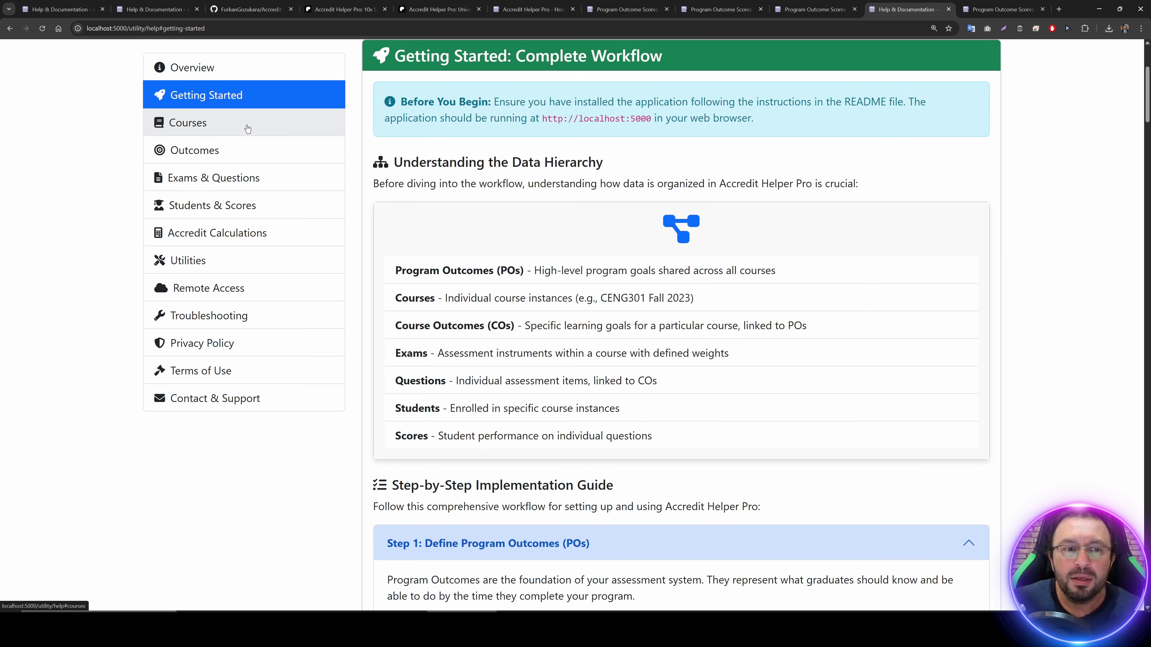
{"action": "left_click", "coordinate": [272, 122]}
{"action": "scroll", "coordinate": [583, 322], "scroll_direction": "down", "scroll_amount": 8}
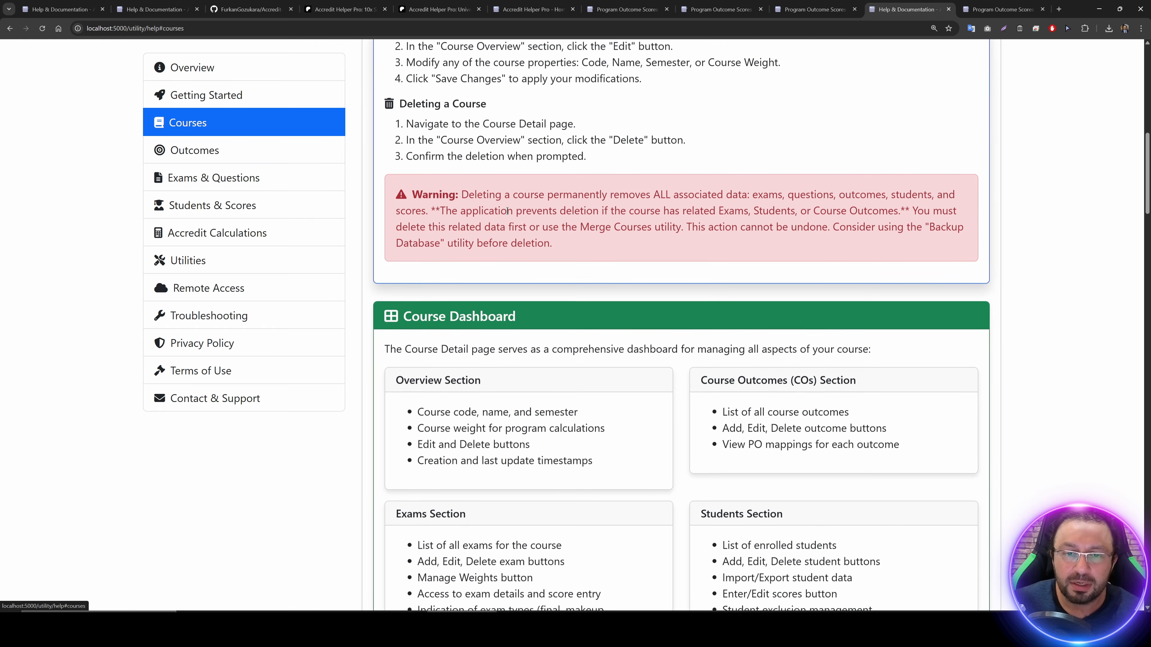
Step: Review the Outcomes, Exams & Questions and Students & Scores sections of the help documentation
{"action": "left_click", "coordinate": [259, 150]}
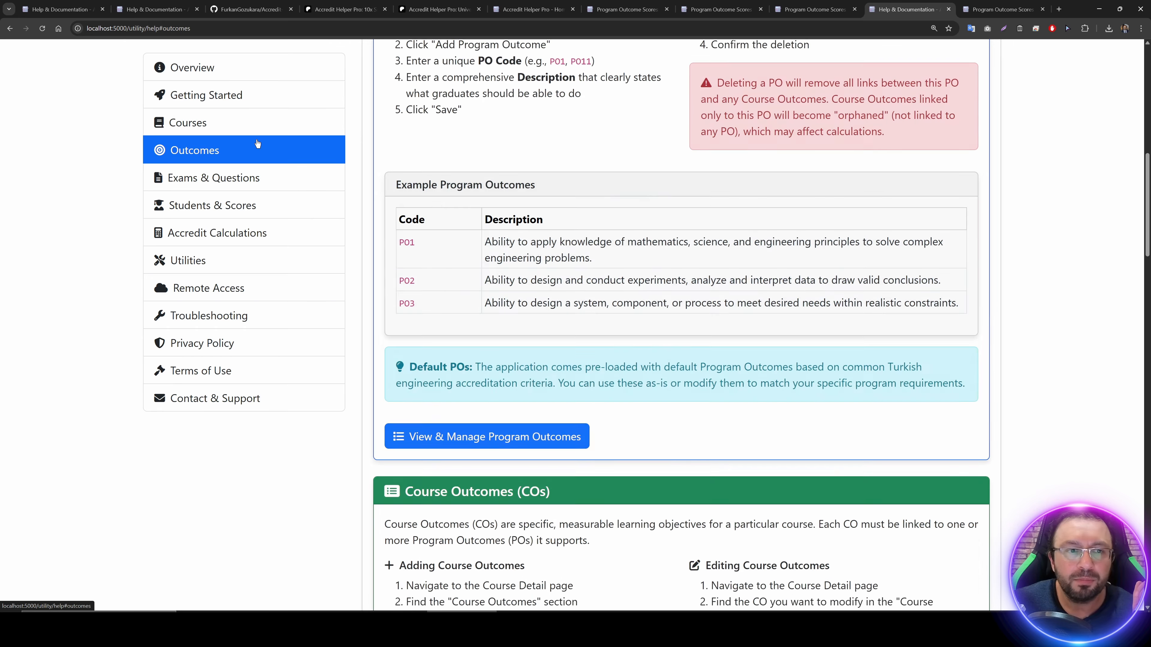
{"action": "left_click", "coordinate": [239, 120]}
{"action": "left_click", "coordinate": [279, 187]}
{"action": "scroll", "coordinate": [285, 201], "scroll_direction": "down", "scroll_amount": 5}
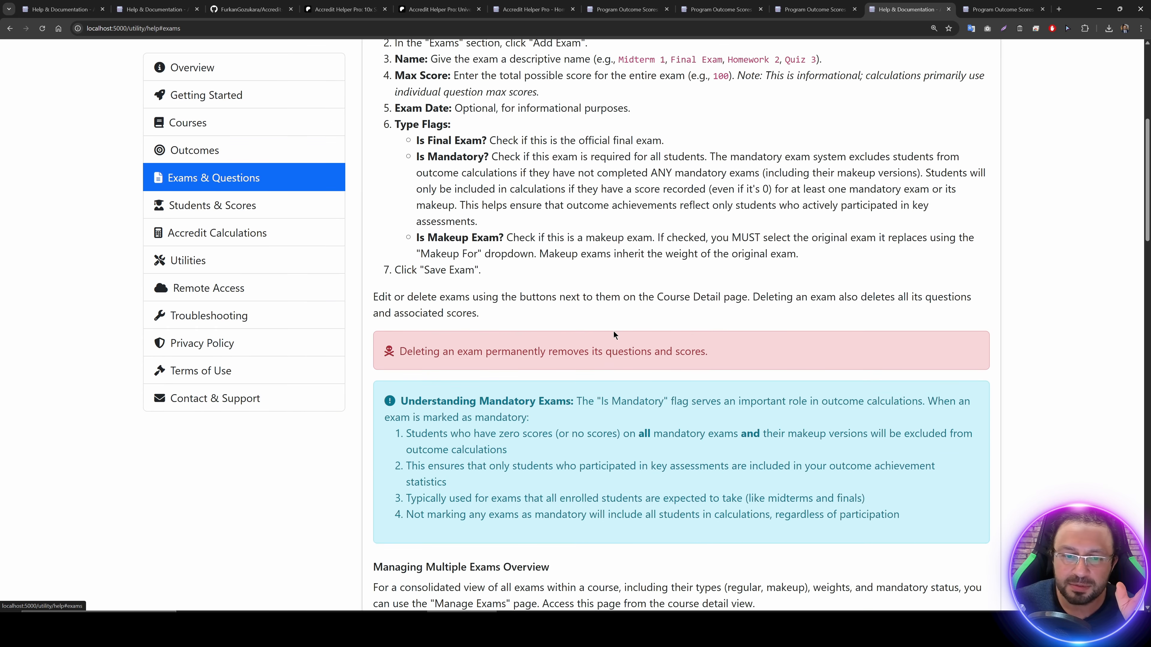
{"action": "left_click", "coordinate": [290, 216]}
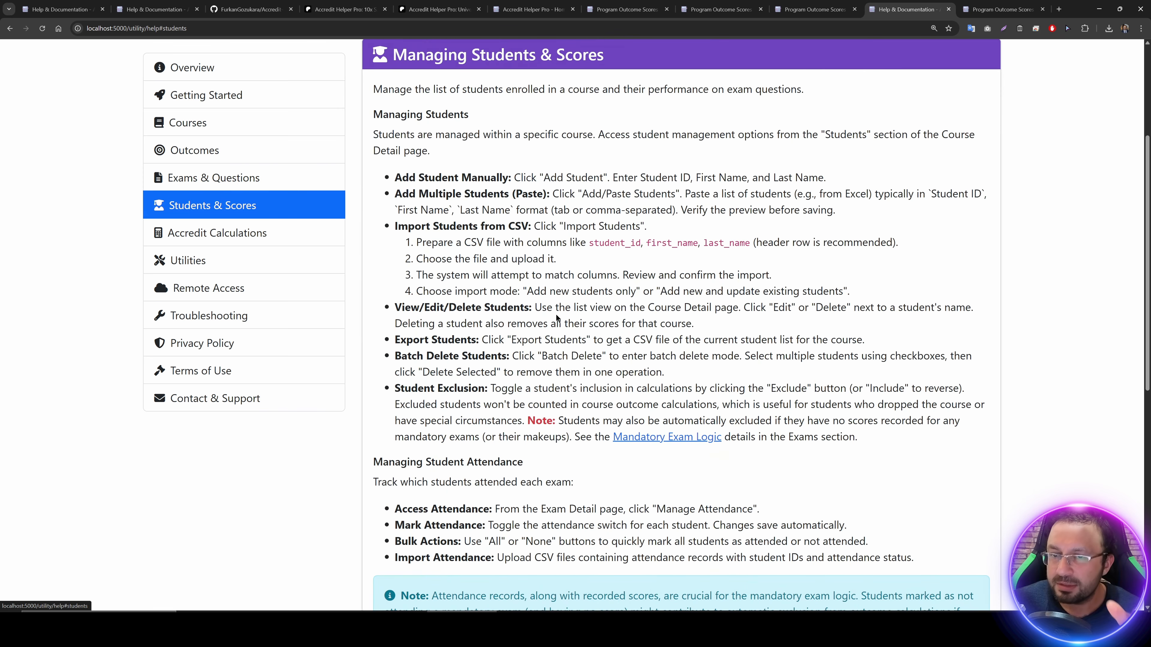
{"action": "scroll", "coordinate": [555, 315], "scroll_direction": "down", "scroll_amount": 5}
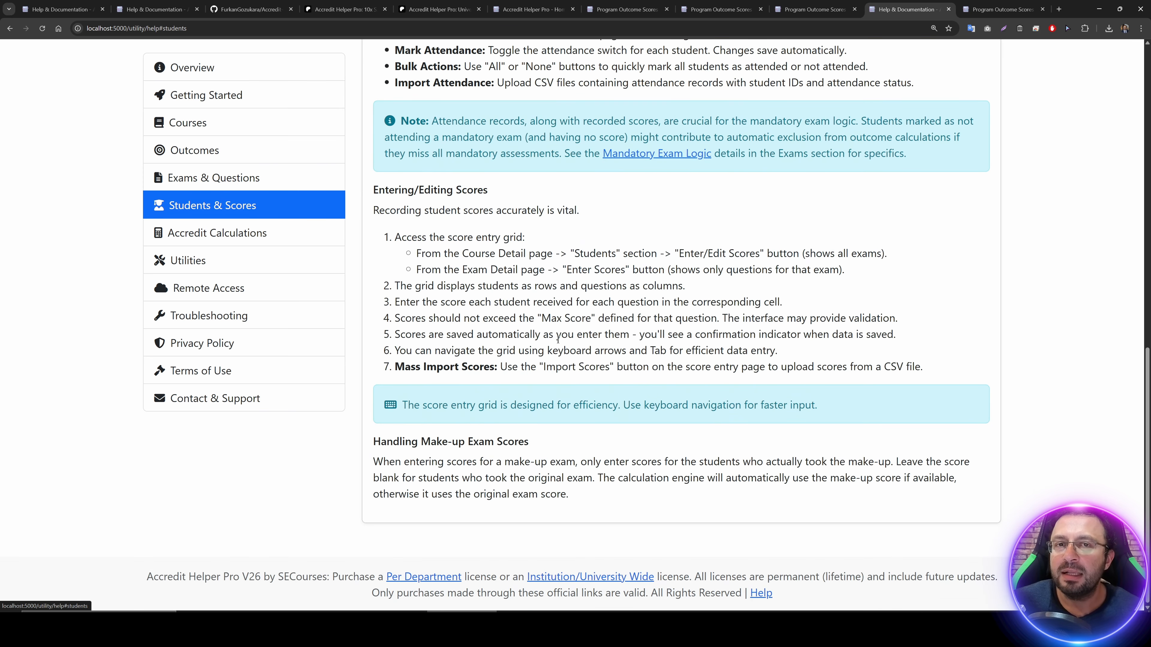
{"action": "scroll", "coordinate": [594, 355], "scroll_direction": "up", "scroll_amount": 10}
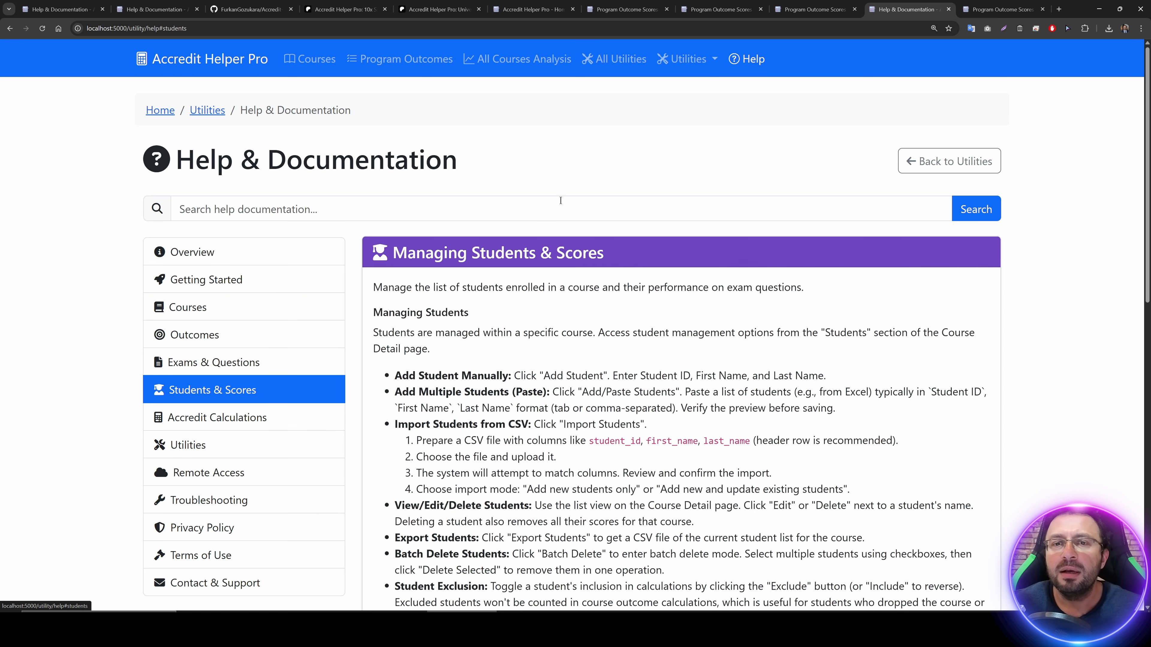
Step: Open the Merge Courses utility and examine its source course list and merge options
{"action": "left_click", "coordinate": [623, 68]}
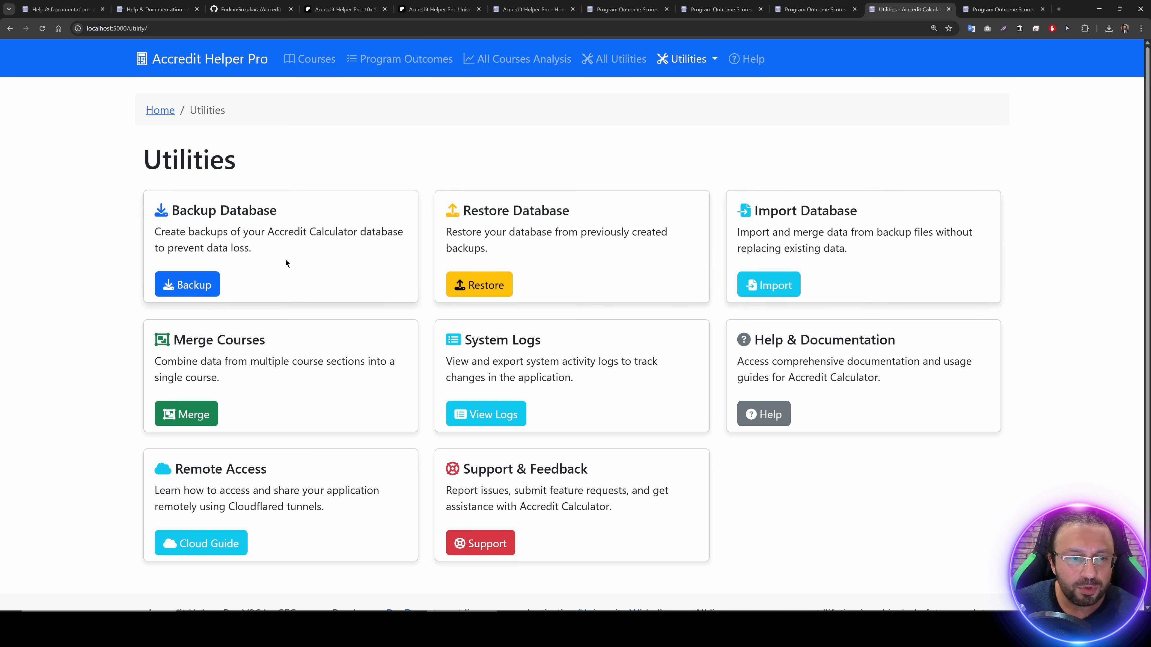
{"action": "left_click", "coordinate": [188, 413]}
{"action": "scroll", "coordinate": [369, 335], "scroll_direction": "down", "scroll_amount": 10}
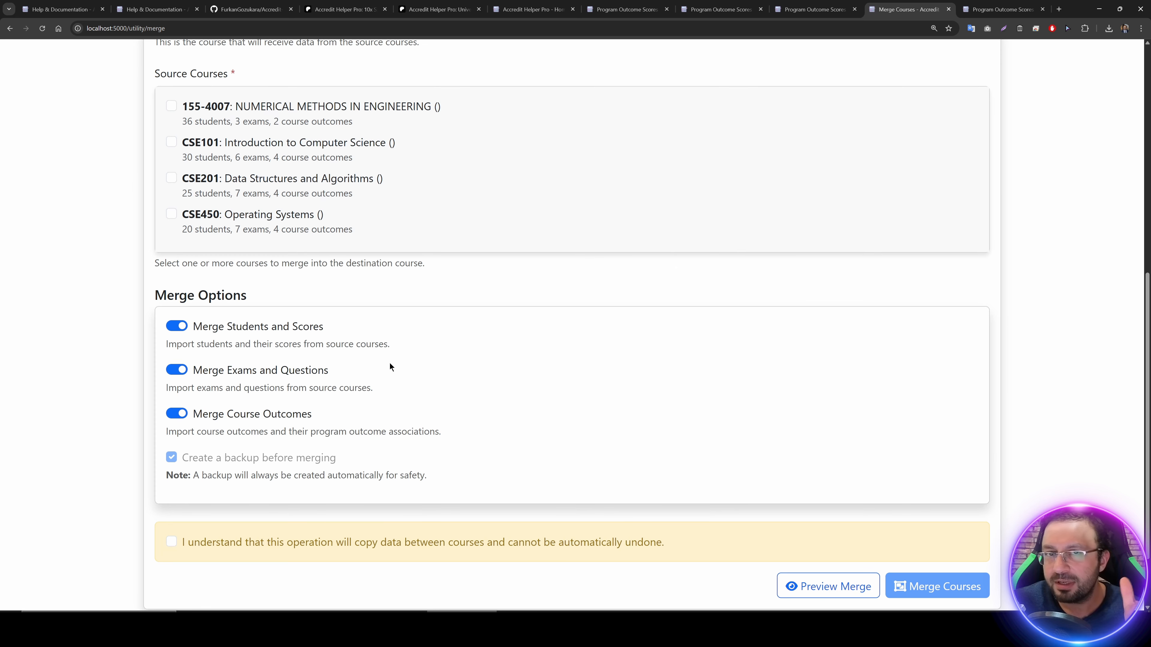
{"action": "scroll", "coordinate": [391, 365], "scroll_direction": "up", "scroll_amount": 10}
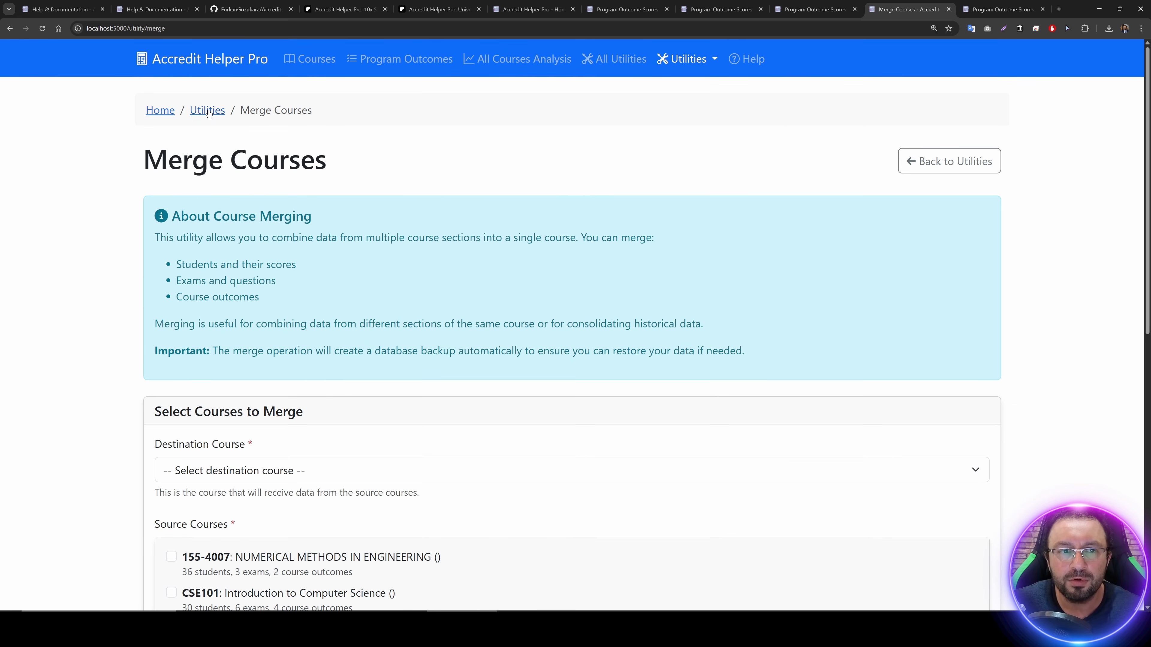
Step: Open the System Logs utility and read through the recorded activity entries
{"action": "left_click", "coordinate": [208, 110]}
{"action": "left_click", "coordinate": [495, 413]}
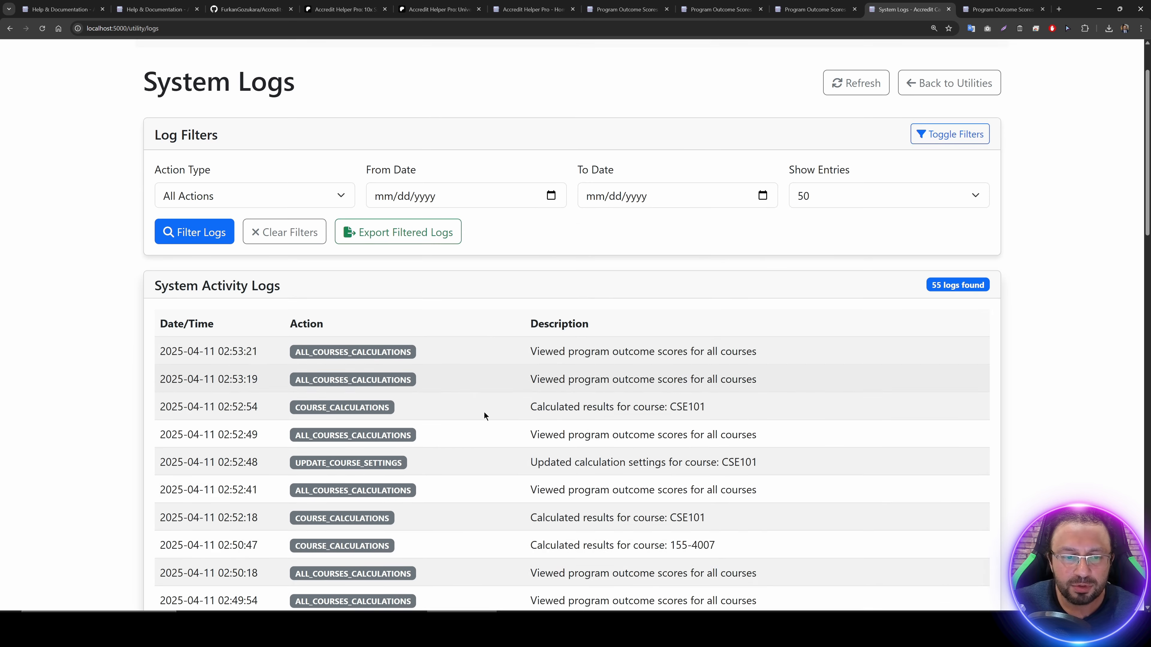
{"action": "scroll", "coordinate": [485, 416], "scroll_direction": "down", "scroll_amount": 18}
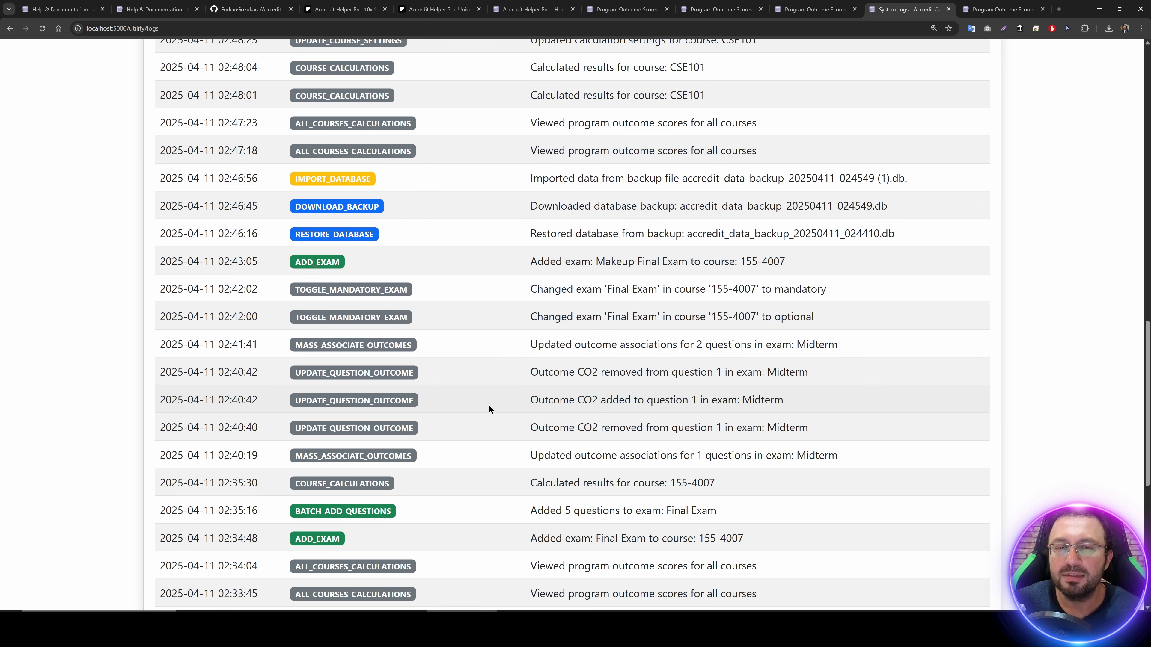
{"action": "scroll", "coordinate": [489, 405], "scroll_direction": "down", "scroll_amount": 6}
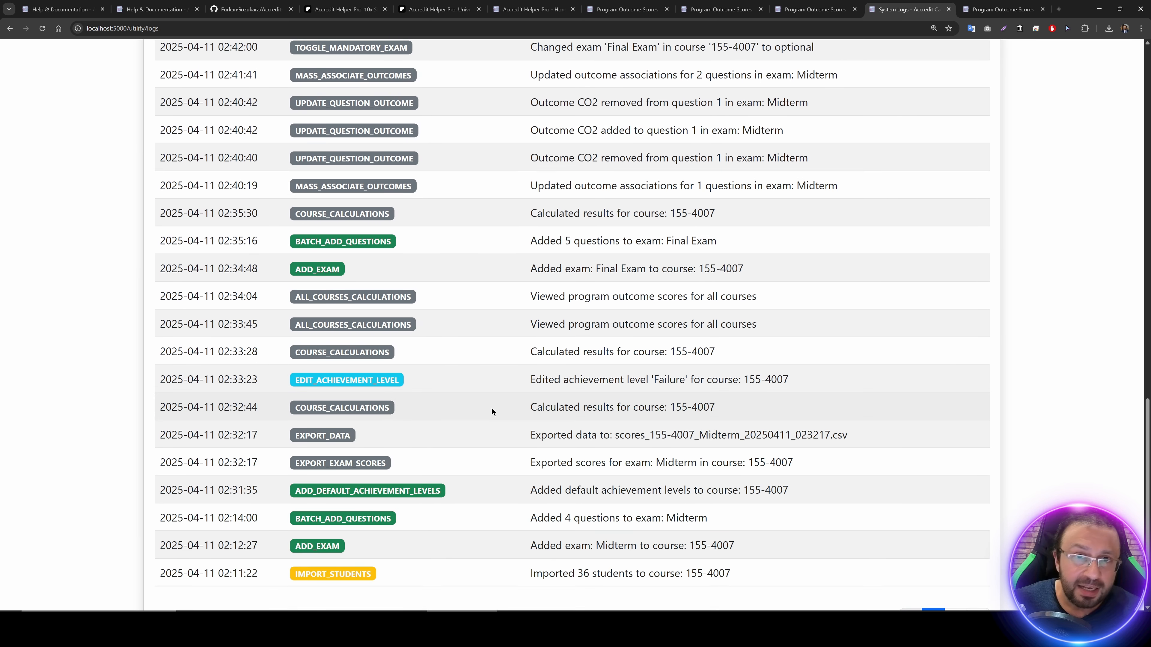
{"action": "scroll", "coordinate": [492, 408], "scroll_direction": "up", "scroll_amount": 20}
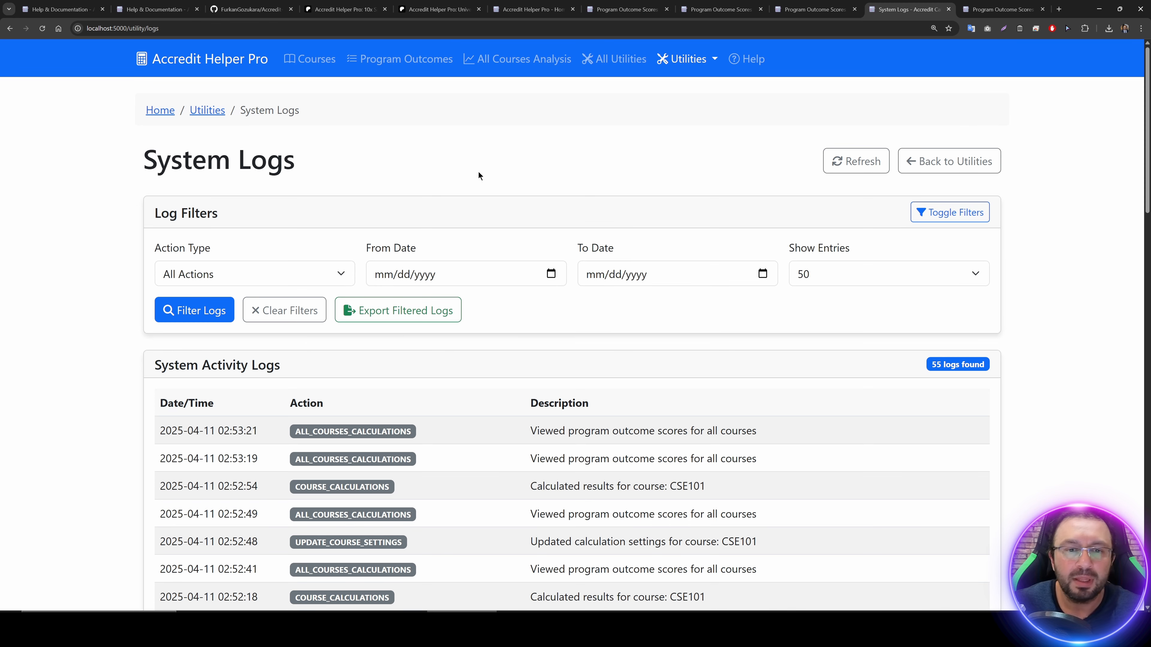
Step: Inspect the log filter choices for action type, date range and number of entries without applying any filter
{"action": "left_click", "coordinate": [274, 273]}
{"action": "scroll", "coordinate": [290, 376], "scroll_direction": "down", "scroll_amount": 1}
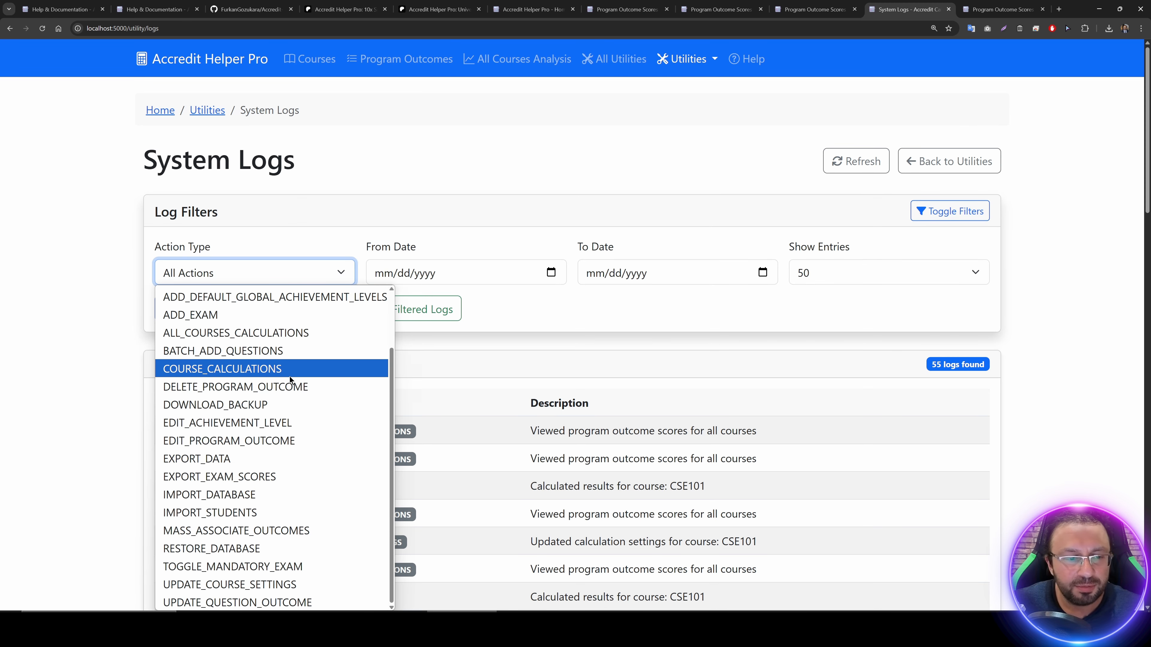
{"action": "scroll", "coordinate": [290, 377], "scroll_direction": "up", "scroll_amount": 1}
{"action": "left_click", "coordinate": [445, 270]}
{"action": "left_click", "coordinate": [550, 273]}
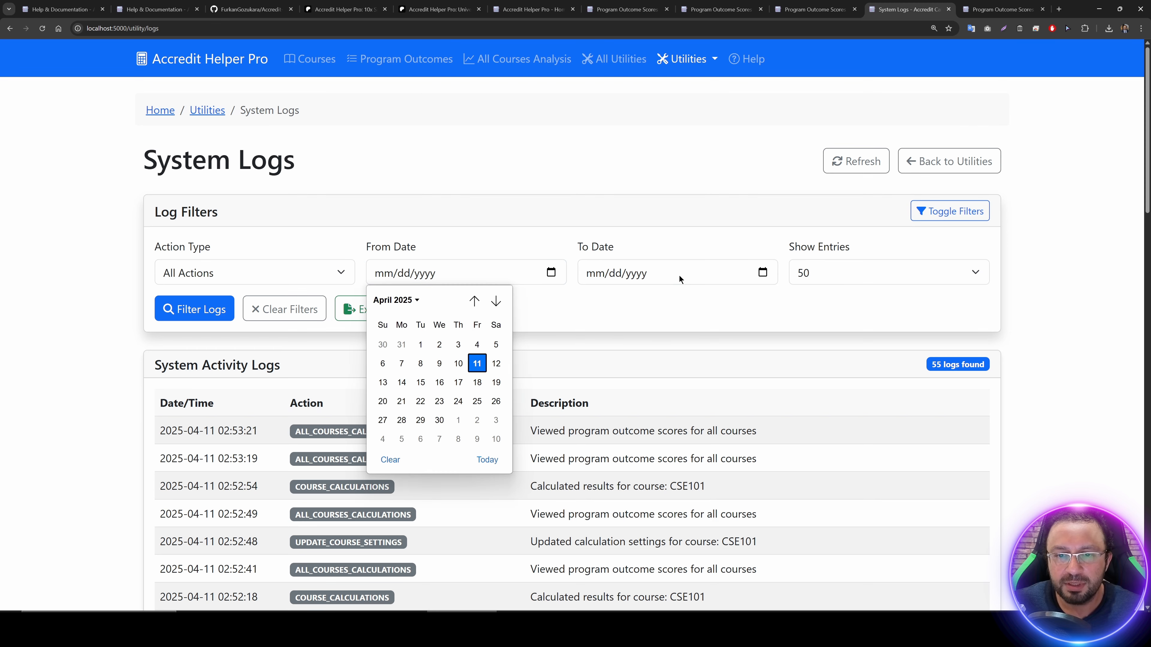
{"action": "left_click", "coordinate": [679, 275]}
{"action": "left_click", "coordinate": [814, 275]}
{"action": "left_click", "coordinate": [824, 271]}
{"action": "left_click", "coordinate": [508, 196]}
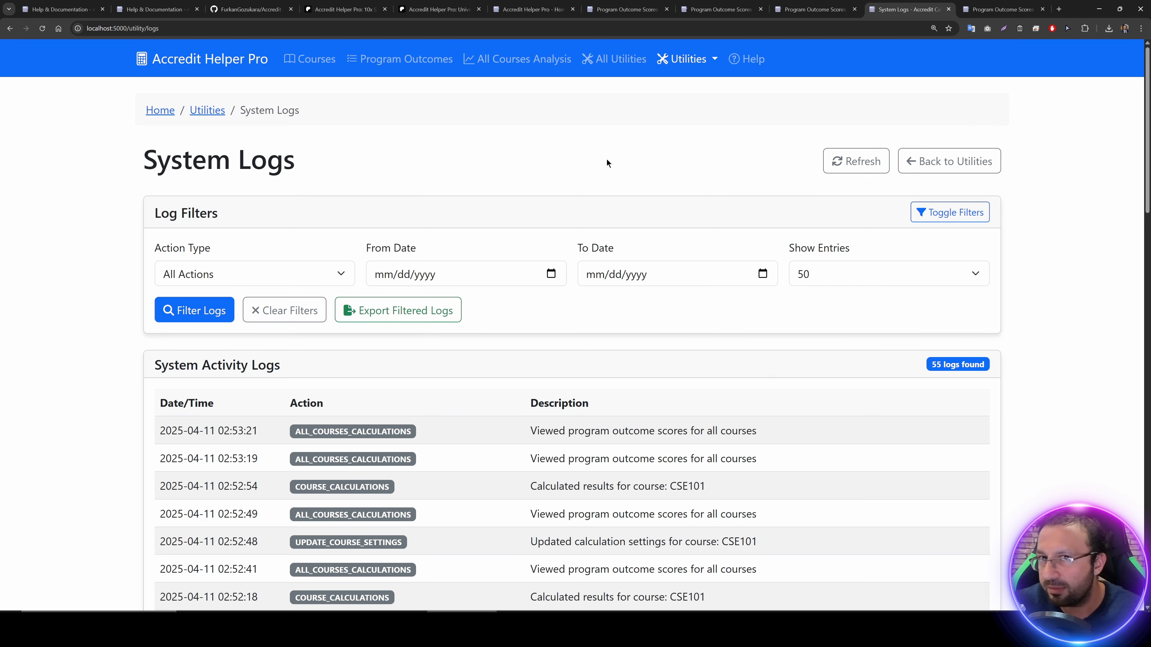
Step: Return to the overview of all utilities and open the All Courses Analysis page
{"action": "left_click", "coordinate": [686, 59]}
{"action": "left_click", "coordinate": [589, 66]}
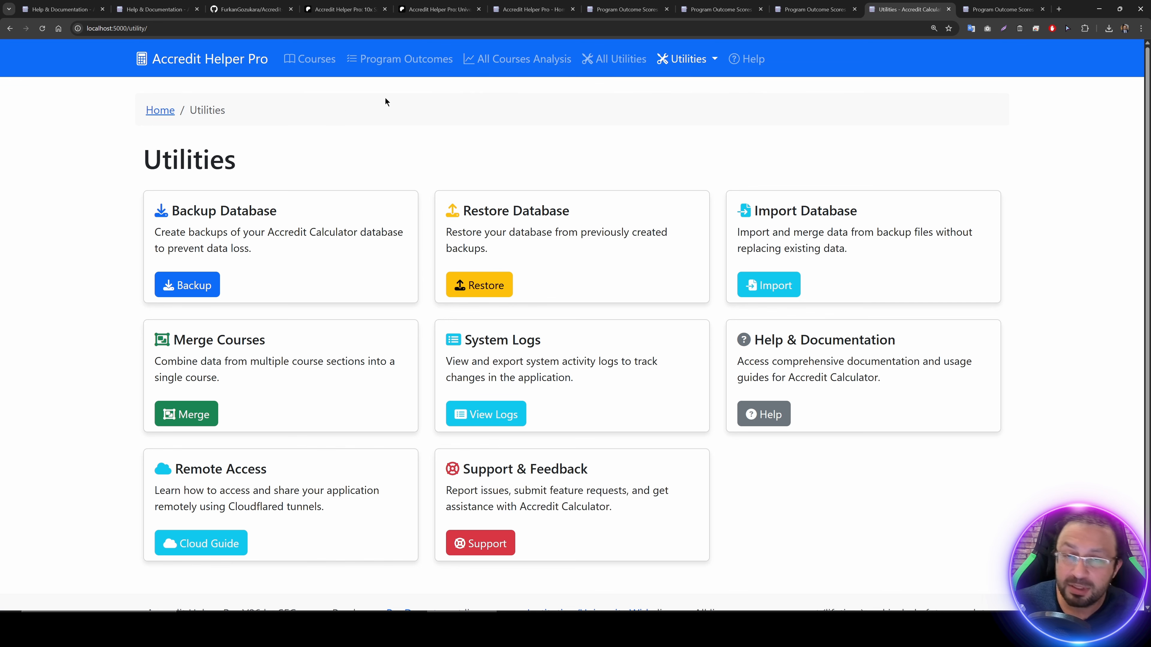
{"action": "left_click", "coordinate": [525, 59]}
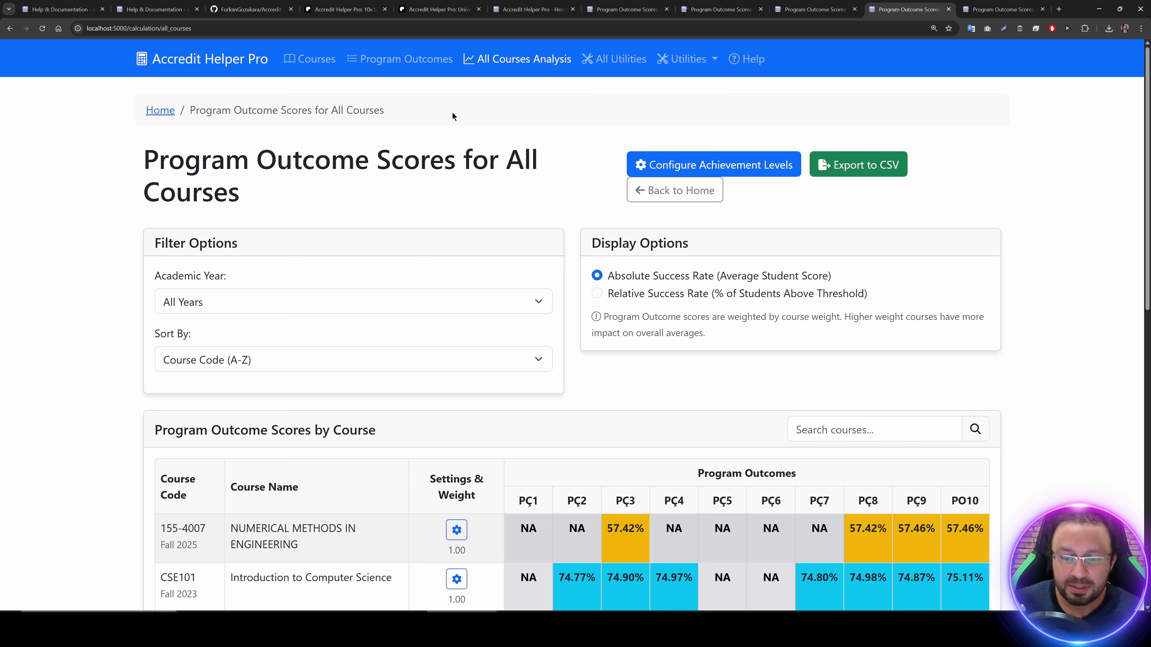
Step: Preview the program outcome scores page in the browser's responsive device view at 1200 × 1200, and close the developer tools
{"action": "key", "text": "F12"}
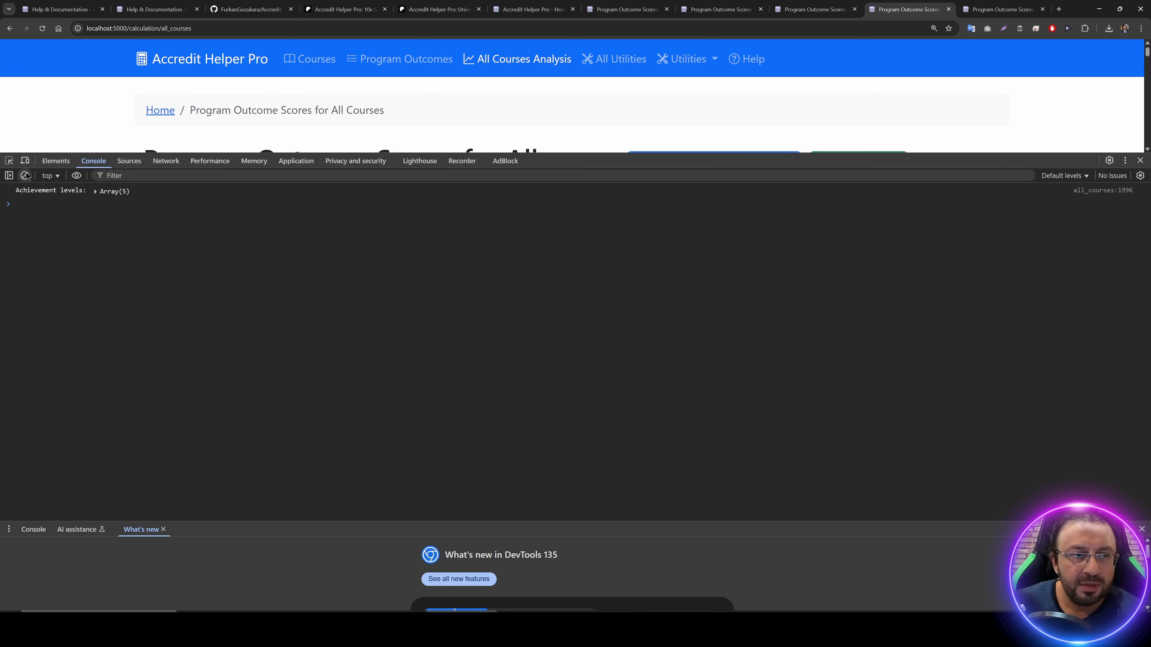
{"action": "left_click", "coordinate": [25, 161]}
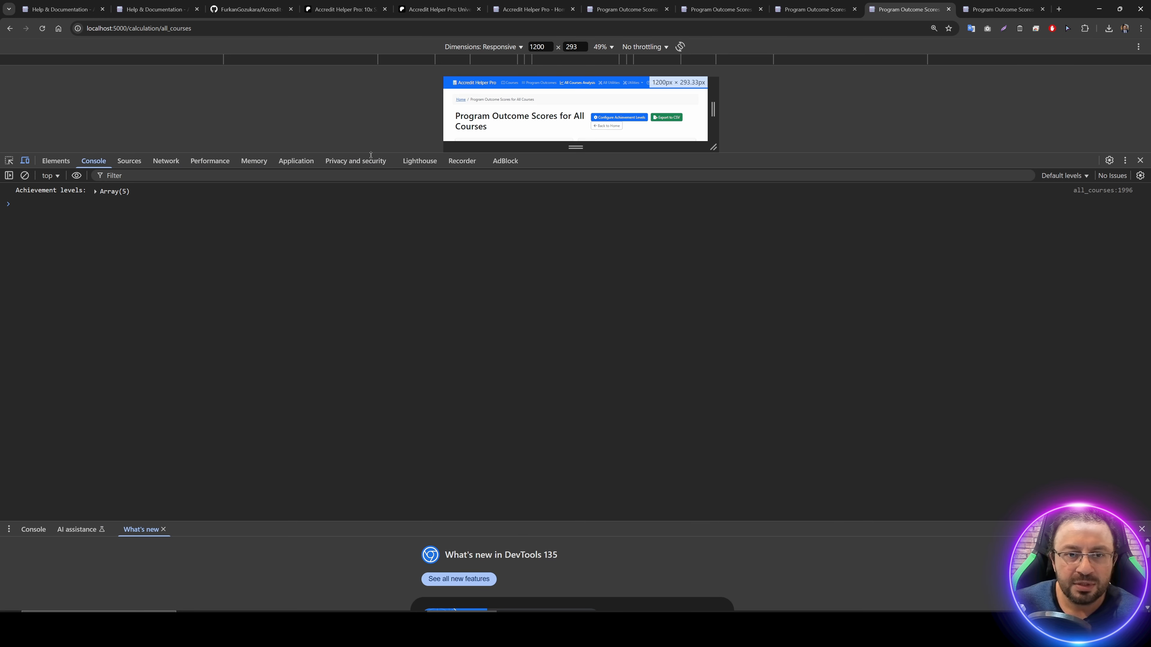
{"action": "left_click_drag", "start_coordinate": [397, 167], "coordinate": [398, 411]}
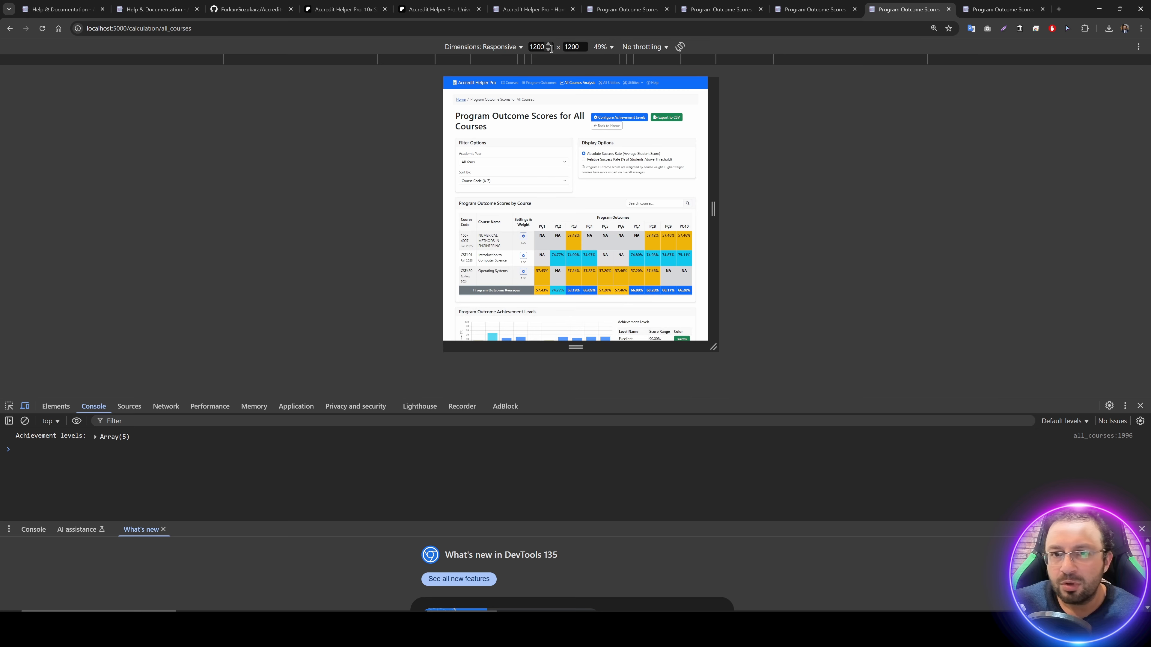
{"action": "scroll", "coordinate": [602, 182], "scroll_direction": "down", "scroll_amount": 6}
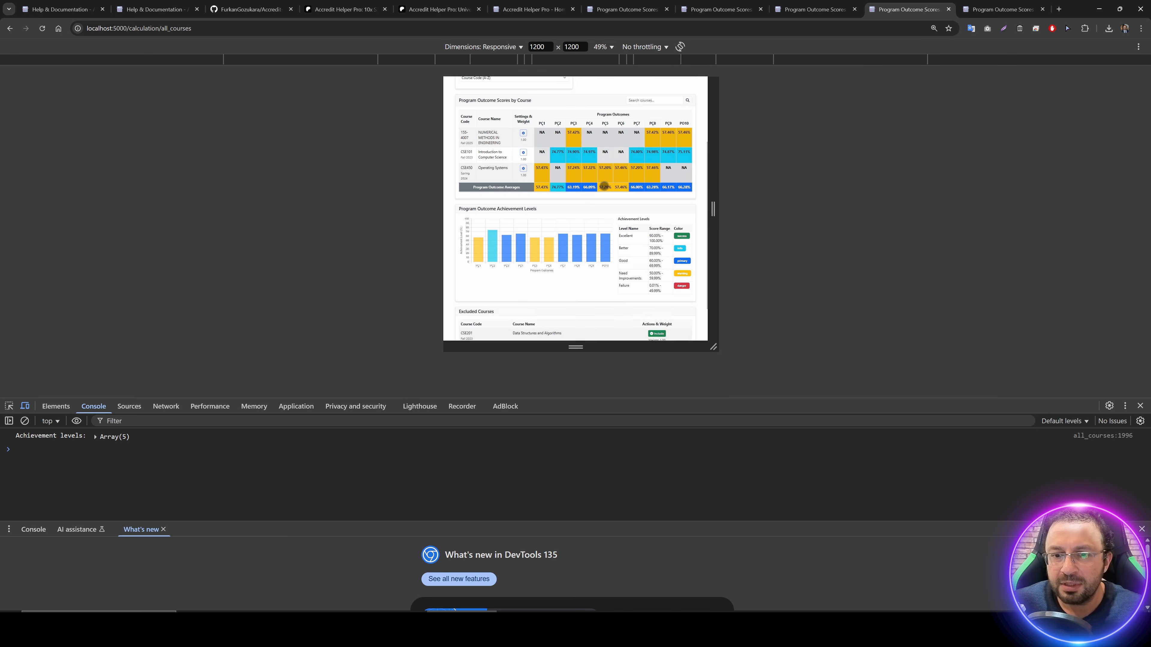
{"action": "scroll", "coordinate": [605, 194], "scroll_direction": "up", "scroll_amount": 8}
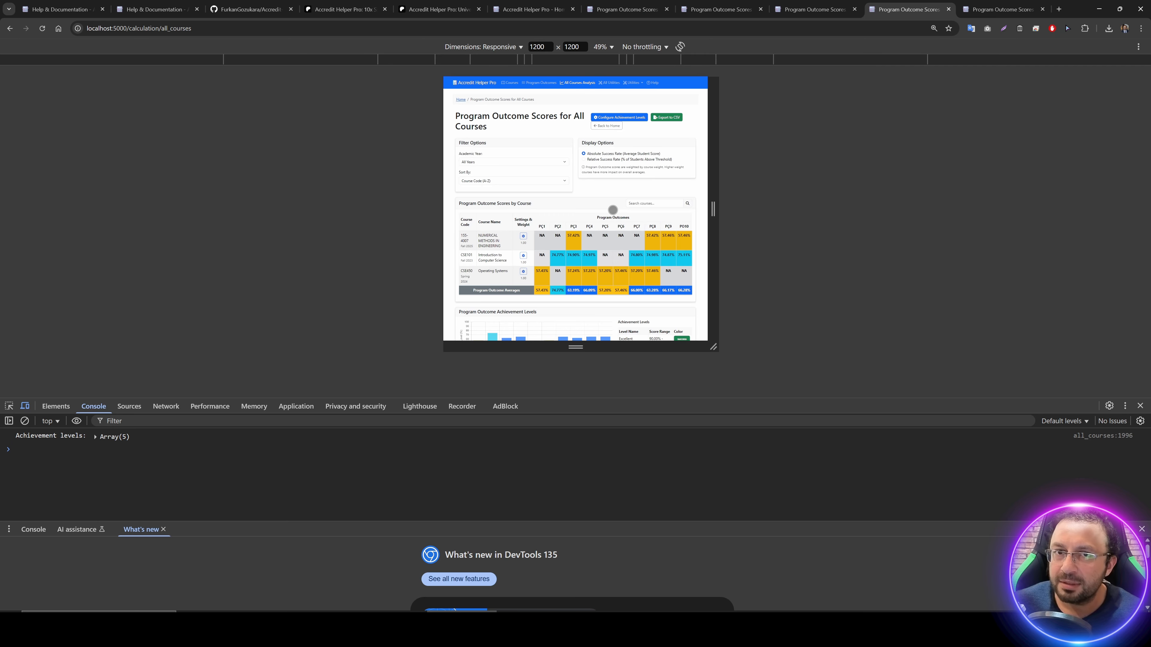
{"action": "key", "text": "ctrl+shift+m"}
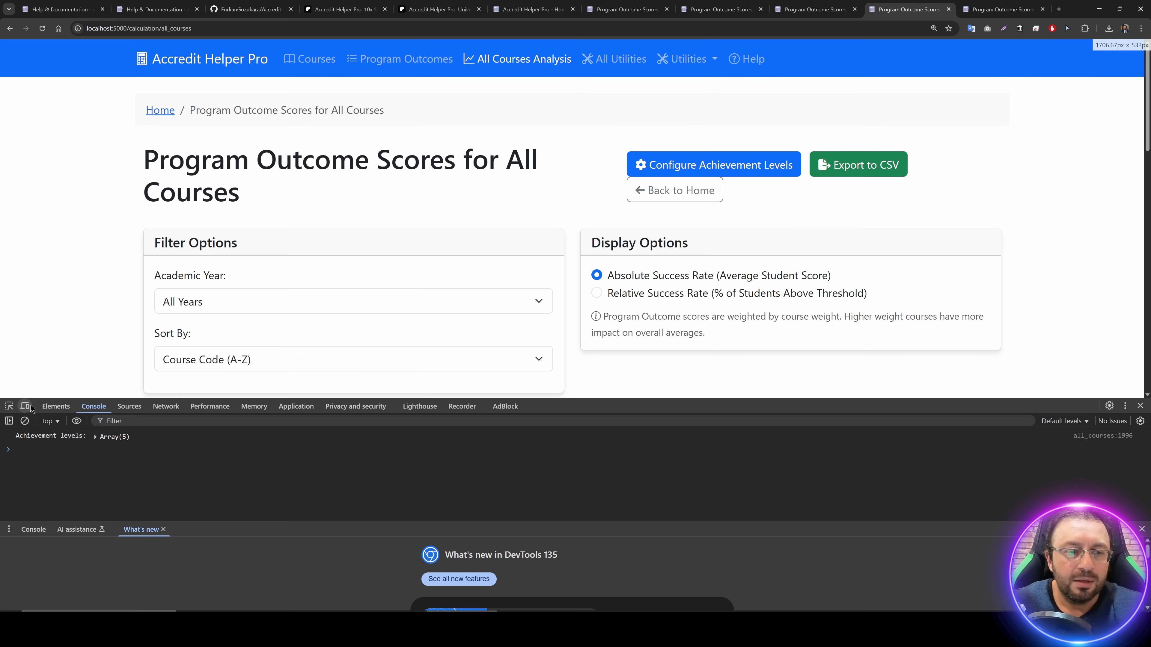
{"action": "key", "text": "F12"}
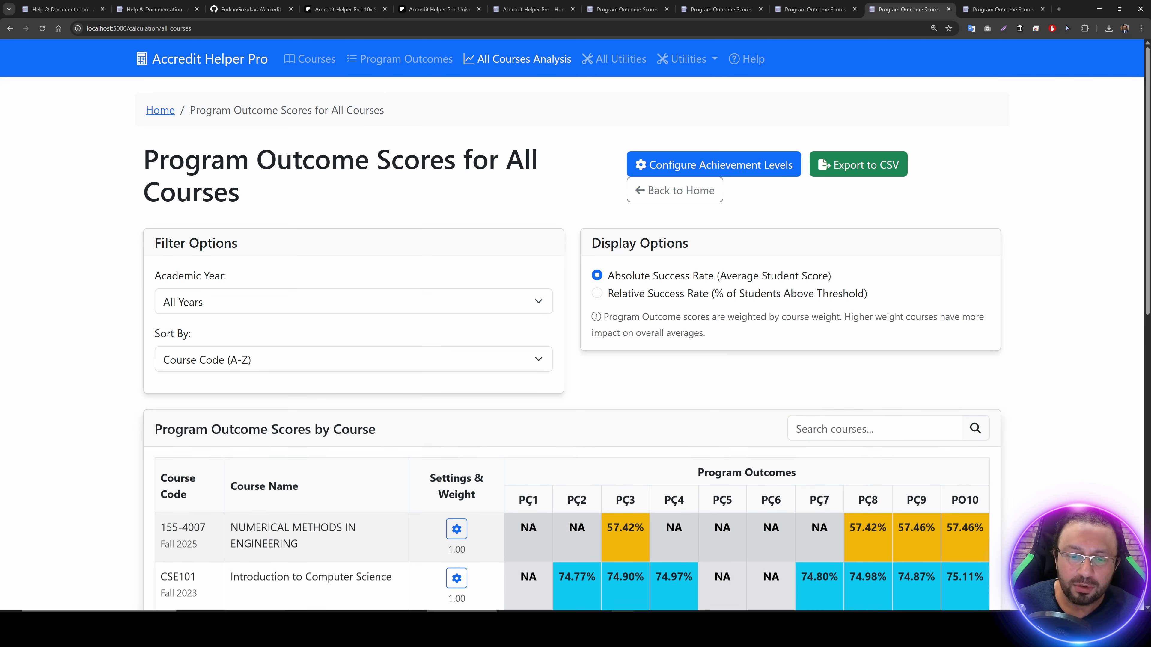
Step: Switch to File Explorer and point out the batch files and installation guide in the Accredit-Helper-Pro_v26 folder
{"action": "left_click", "coordinate": [739, 627]}
{"action": "left_click", "coordinate": [469, 290]}
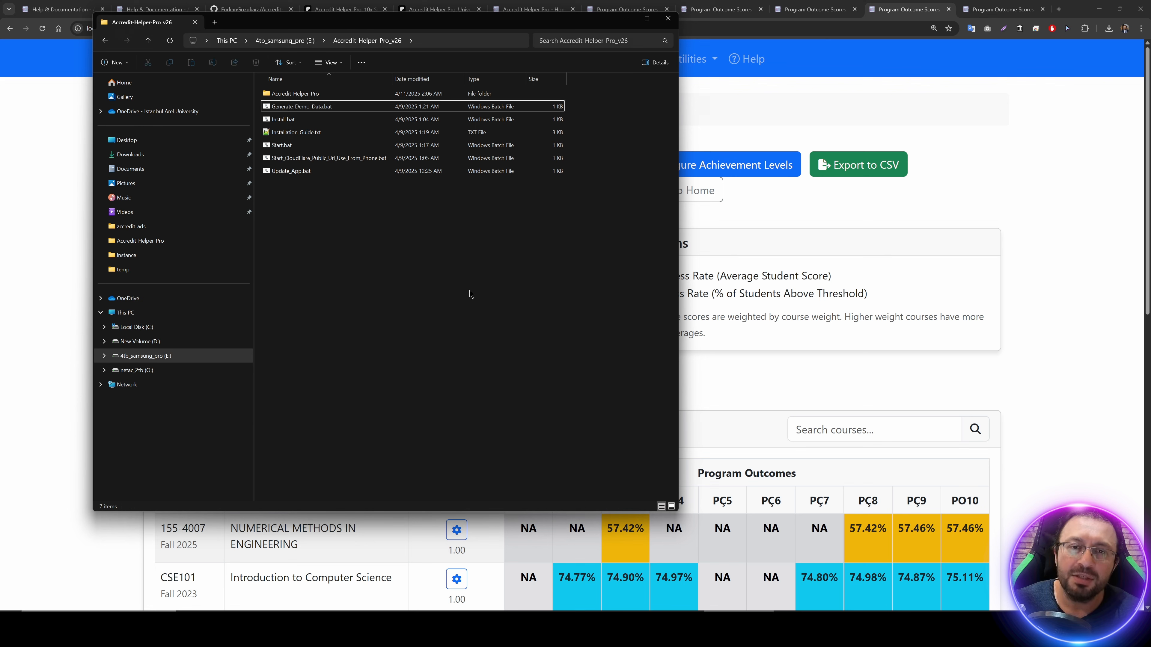
{"action": "left_click_drag", "start_coordinate": [363, 244], "coordinate": [298, 104]}
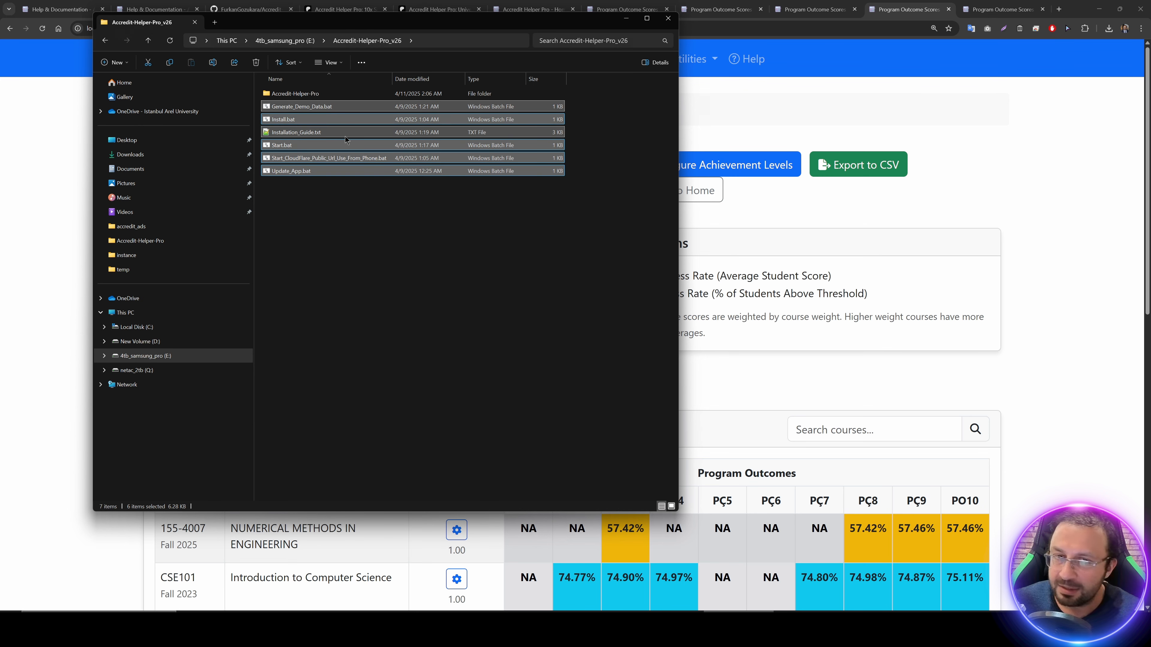
{"action": "left_click", "coordinate": [403, 228]}
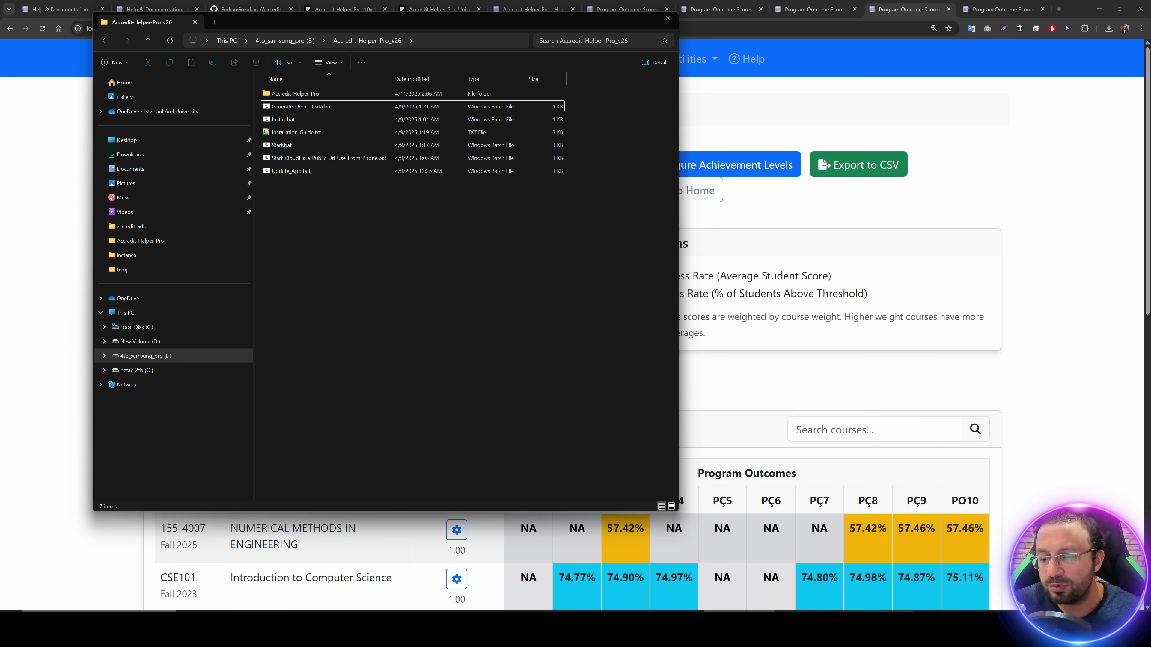
Step: Switch to the Patreon shop page of the Accredit Helper Pro lifetime license and review its listing
{"action": "left_click", "coordinate": [306, 175]}
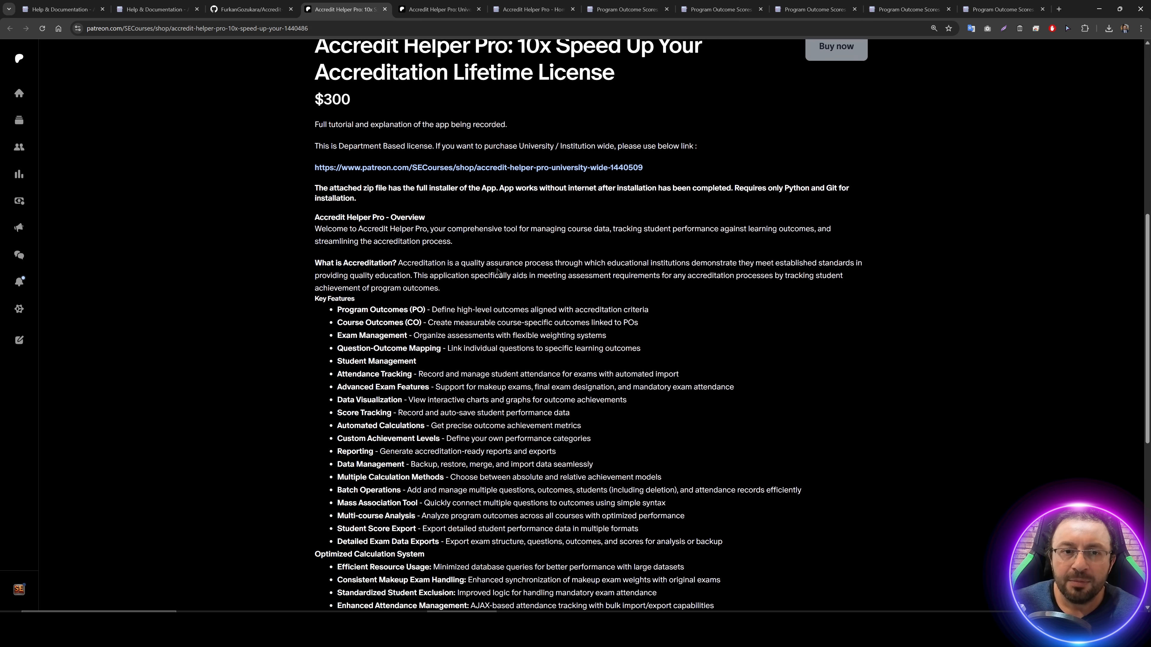
{"action": "scroll", "coordinate": [535, 304], "scroll_direction": "up", "scroll_amount": 9}
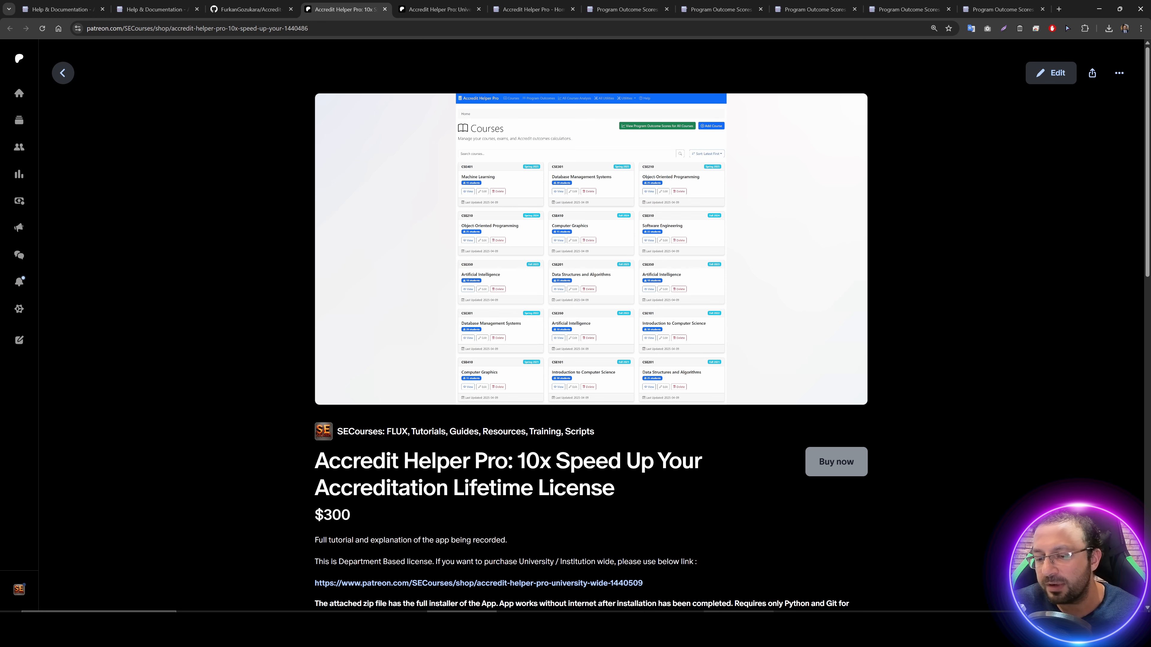
Step: Switch back to Accredit Helper Pro and open the program outcome scores for all courses from the course list
{"action": "left_click", "coordinate": [739, 622]}
{"action": "left_click_drag", "start_coordinate": [513, 366], "coordinate": [486, 298]}
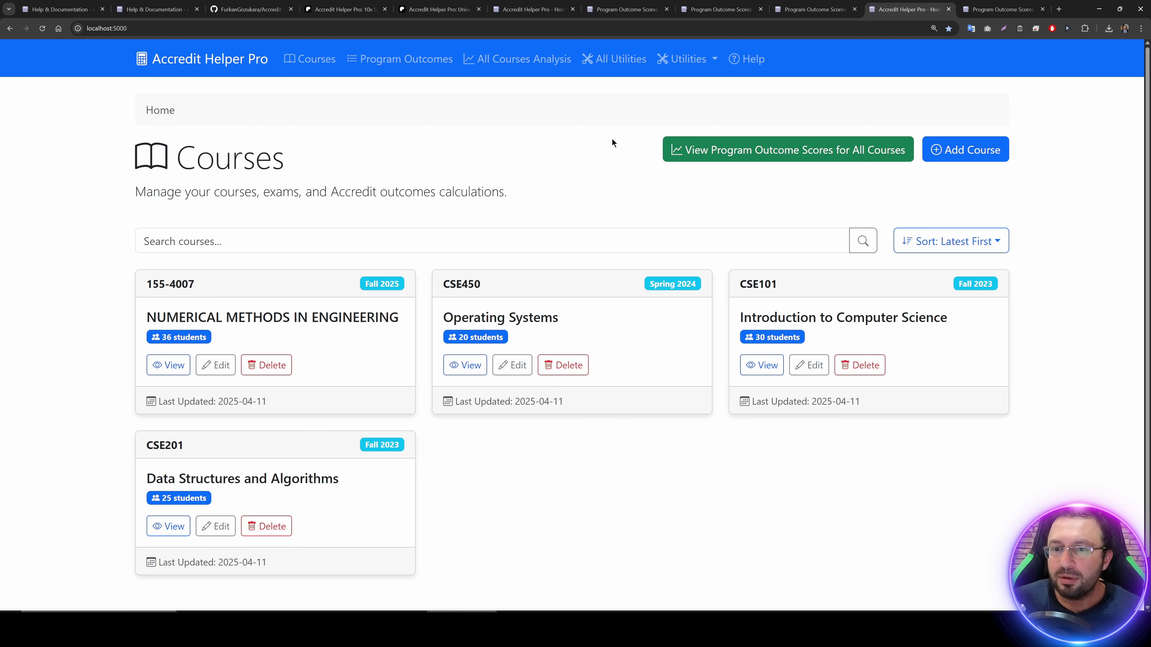
{"action": "left_click", "coordinate": [726, 155]}
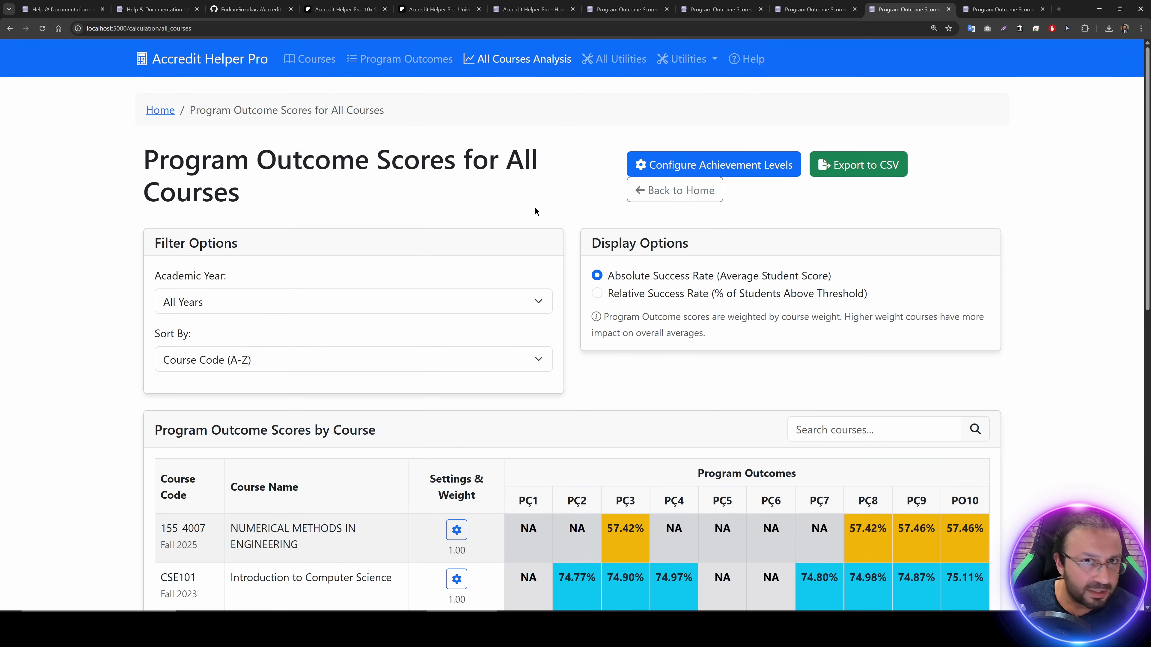
Step: Sort the all-courses program outcome scores by Course Name (Z-A) and review the resulting table
{"action": "scroll", "coordinate": [534, 237], "scroll_direction": "down", "scroll_amount": 3}
{"action": "left_click", "coordinate": [408, 224]}
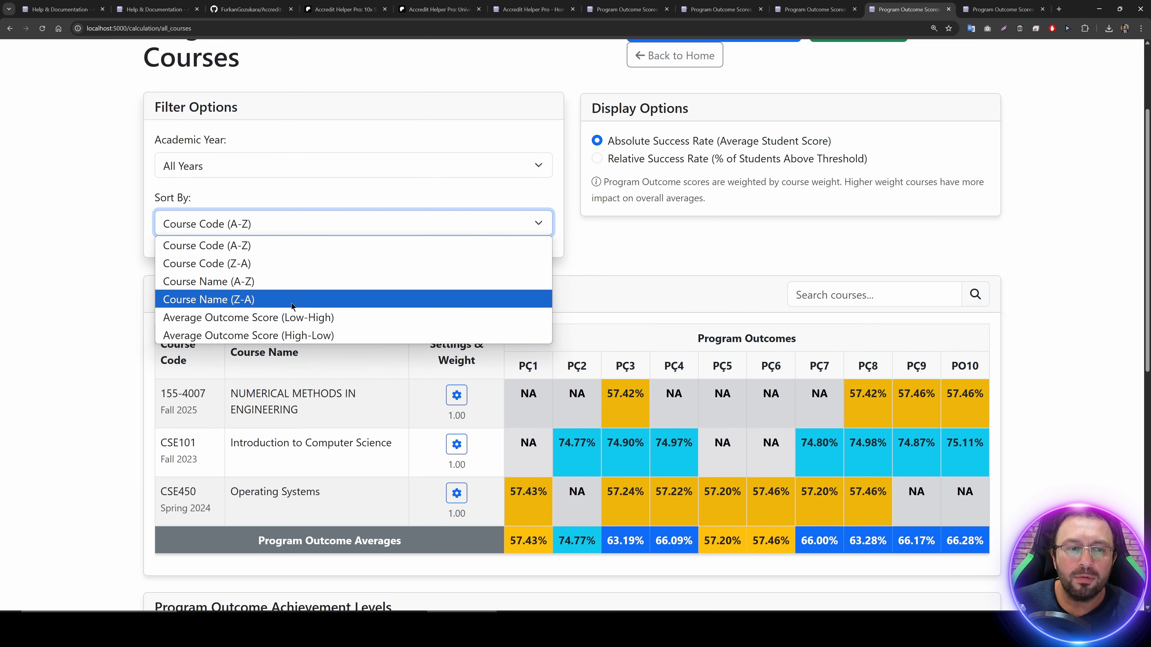
{"action": "left_click", "coordinate": [292, 303]}
{"action": "scroll", "coordinate": [369, 326], "scroll_direction": "down", "scroll_amount": 5}
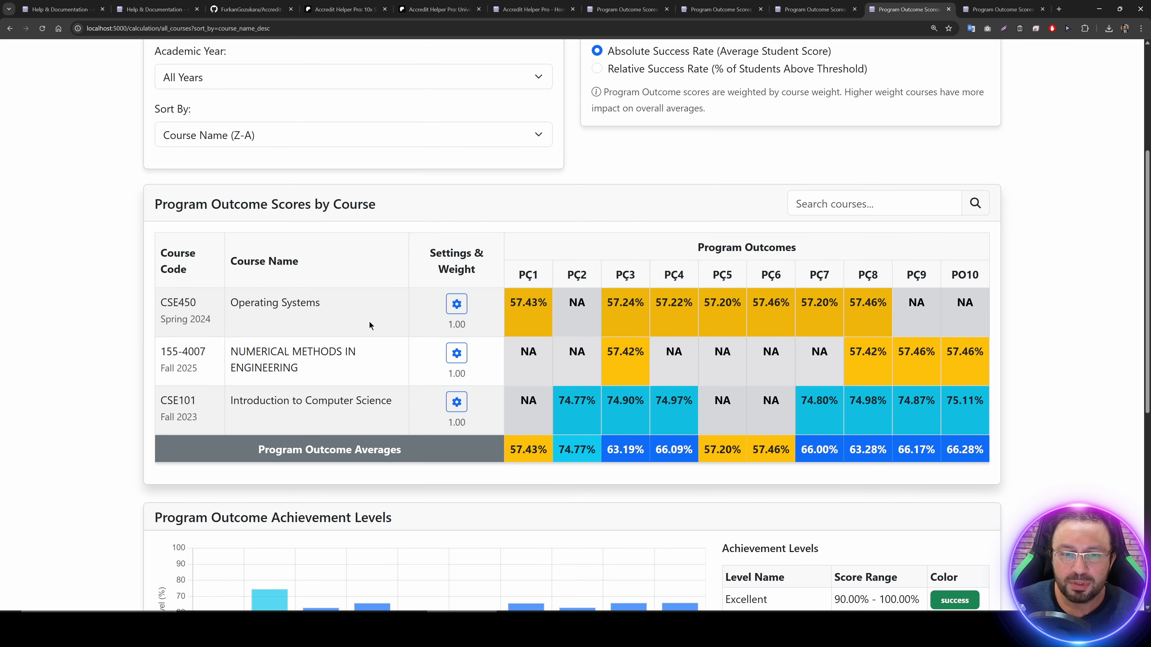
{"action": "scroll", "coordinate": [473, 308], "scroll_direction": "up", "scroll_amount": 5}
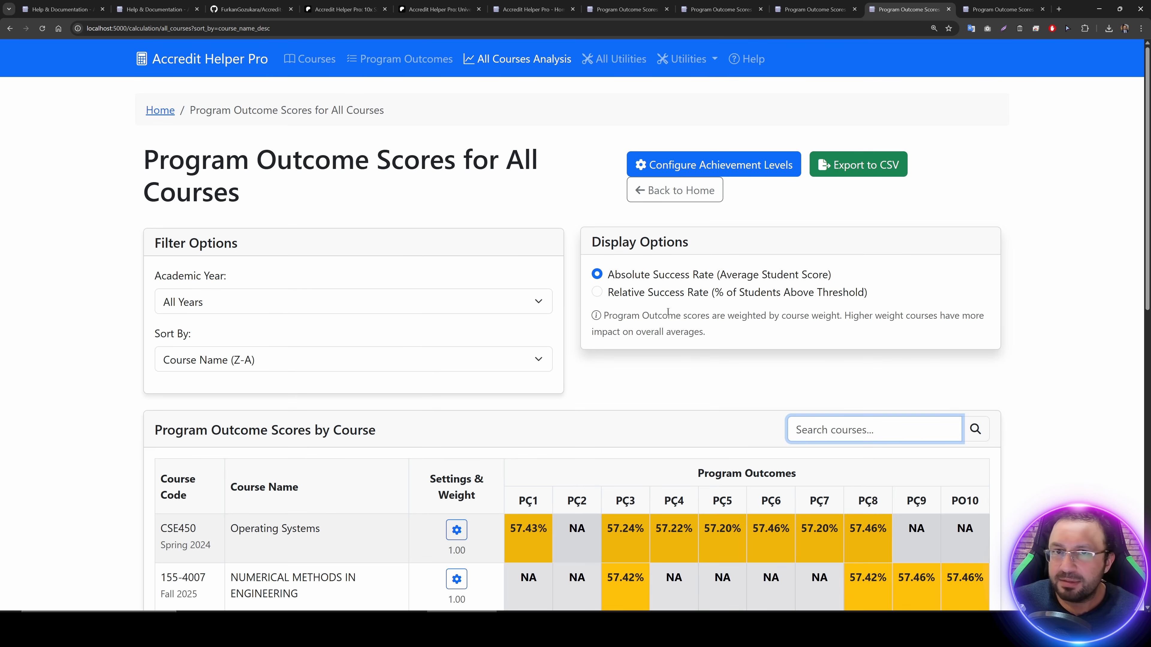
{"action": "scroll", "coordinate": [673, 310], "scroll_direction": "down", "scroll_amount": 4}
{"action": "scroll", "coordinate": [725, 276], "scroll_direction": "up", "scroll_amount": 1}
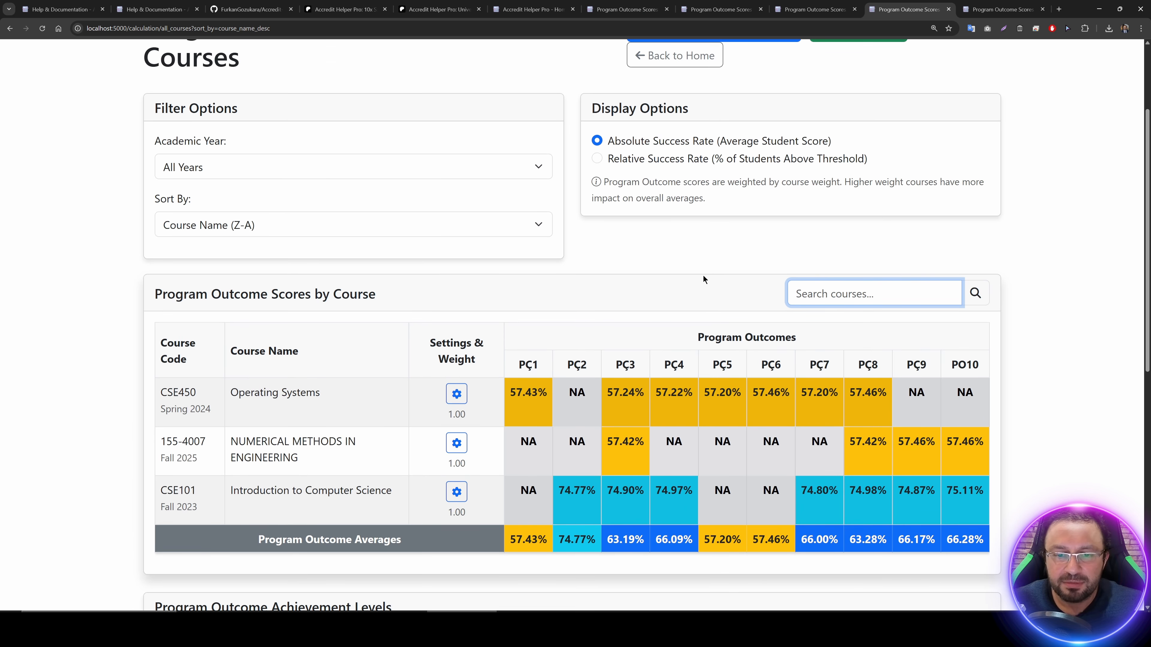
Step: Open the program outcome scores of CSE450 Operating Systems and go through its course outcomes to the student results
{"action": "left_click", "coordinate": [245, 394]}
{"action": "key", "text": "alt+Left"}
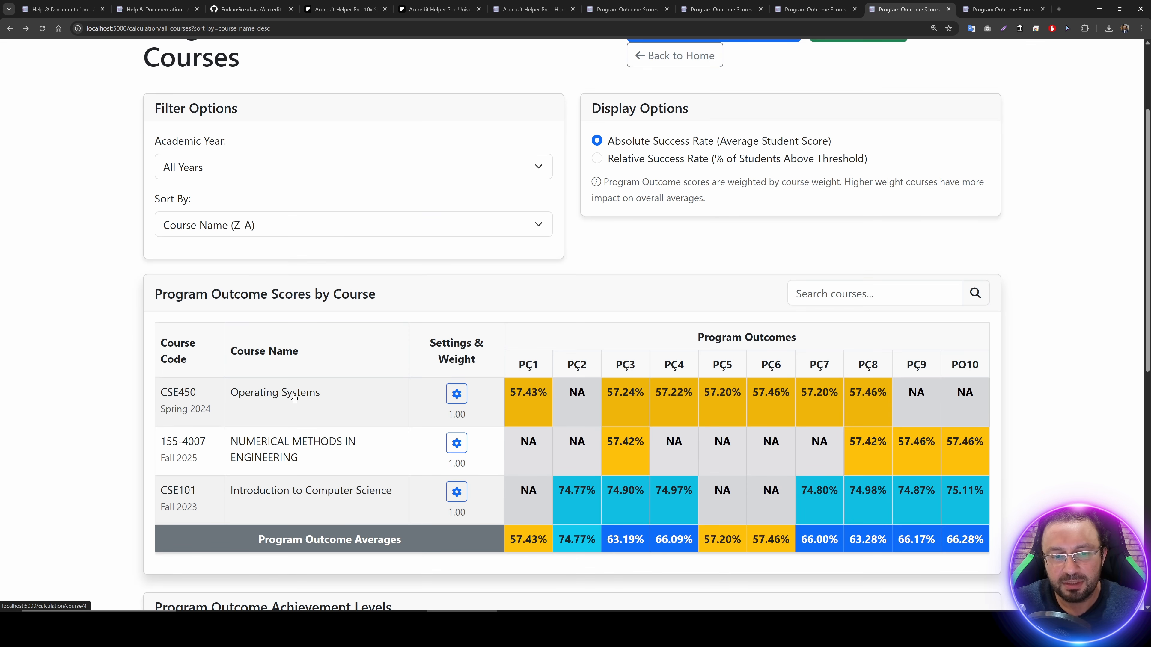
{"action": "left_click", "coordinate": [179, 393]}
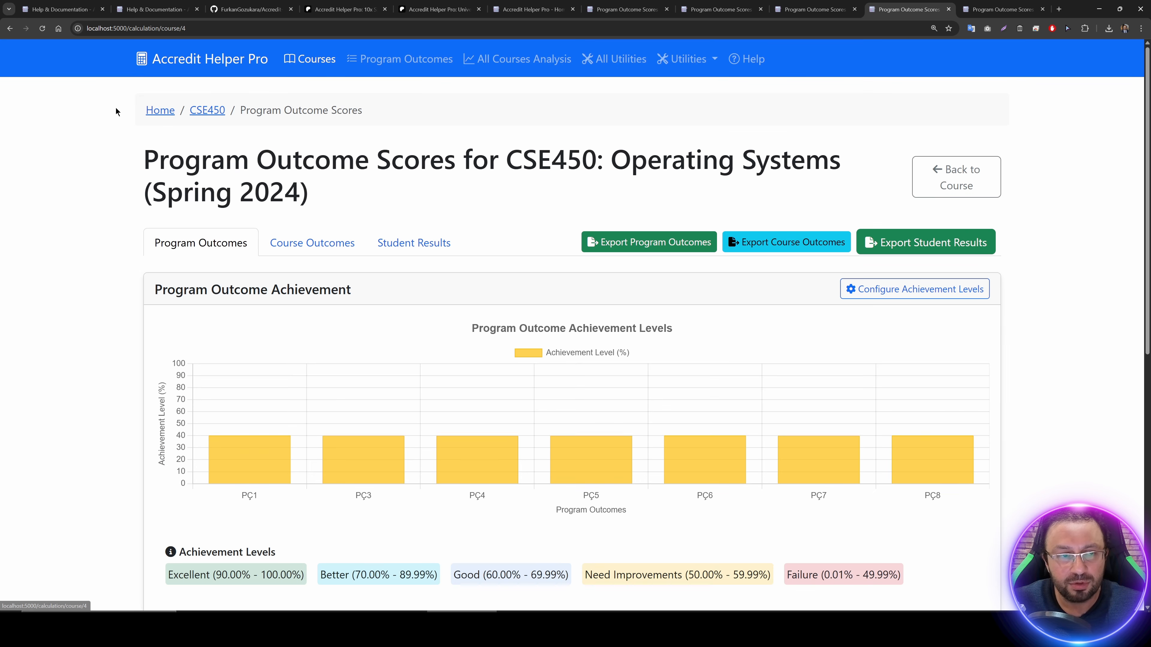
{"action": "left_click", "coordinate": [307, 243]}
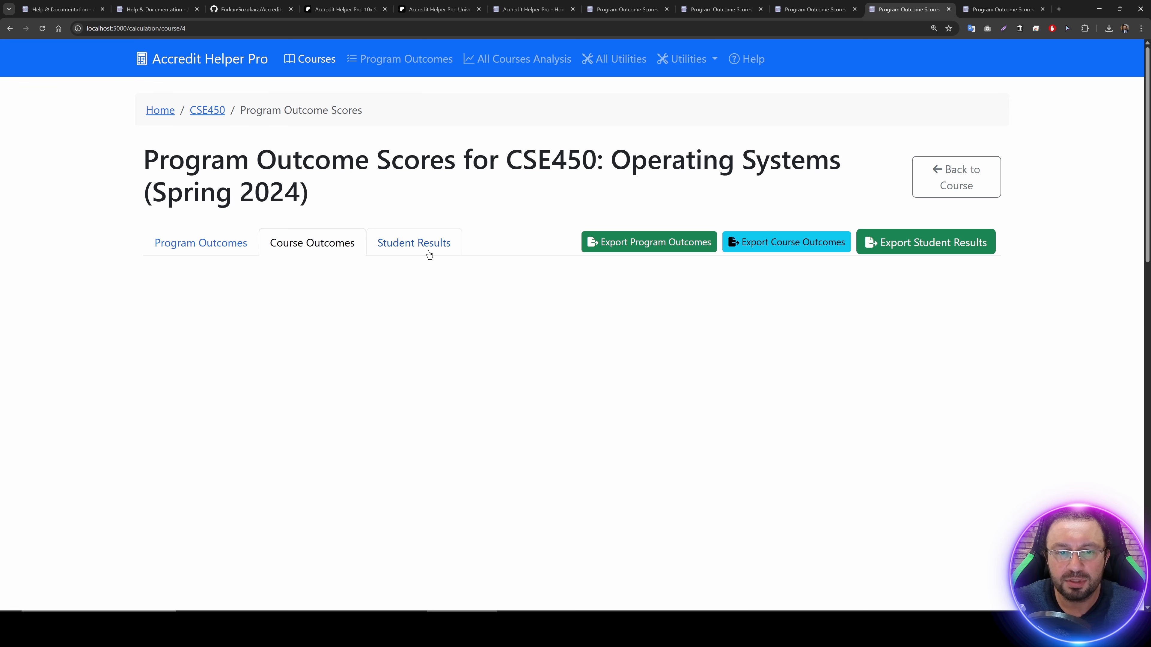
{"action": "left_click", "coordinate": [427, 249]}
Step: Try the name, student ID and score sort orders on the student results, ending with score descending
{"action": "left_click", "coordinate": [431, 376]}
{"action": "left_click", "coordinate": [467, 375]}
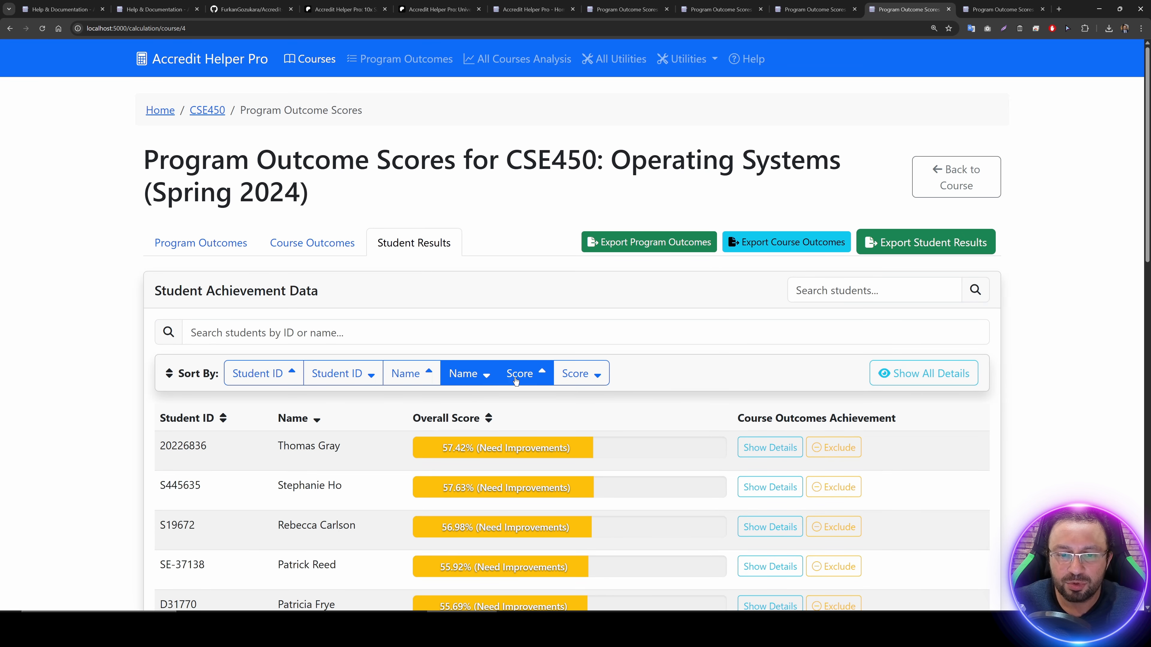
{"action": "left_click", "coordinate": [523, 375]}
{"action": "left_click", "coordinate": [369, 379]}
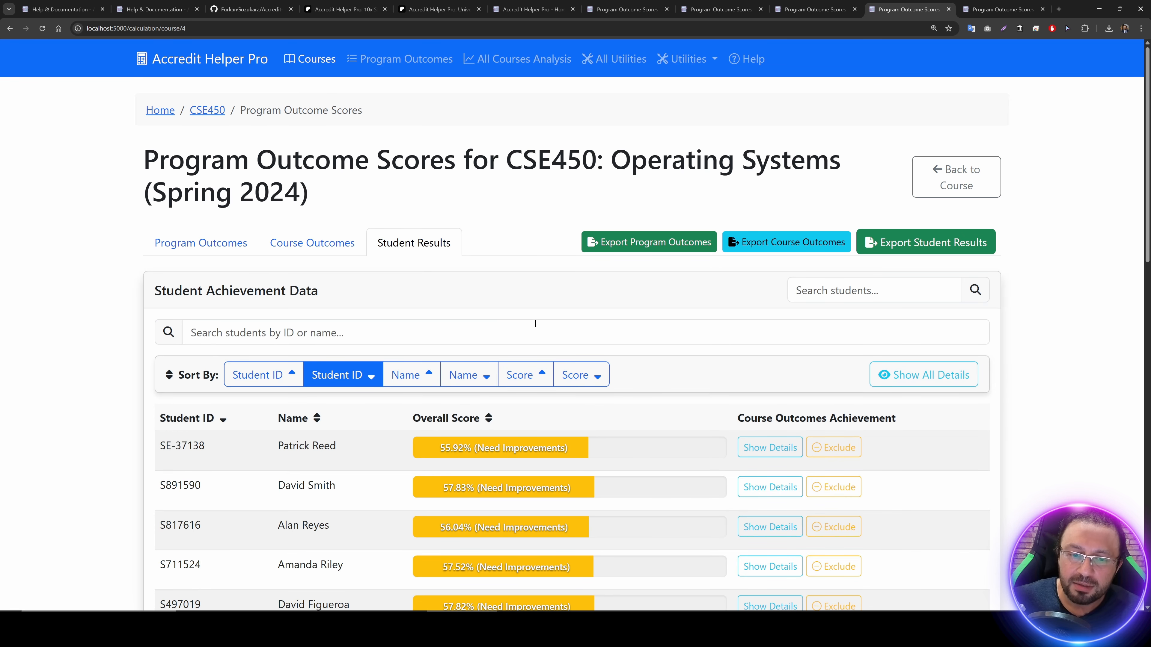
{"action": "scroll", "coordinate": [584, 362], "scroll_direction": "down", "scroll_amount": 1}
{"action": "left_click", "coordinate": [594, 332]}
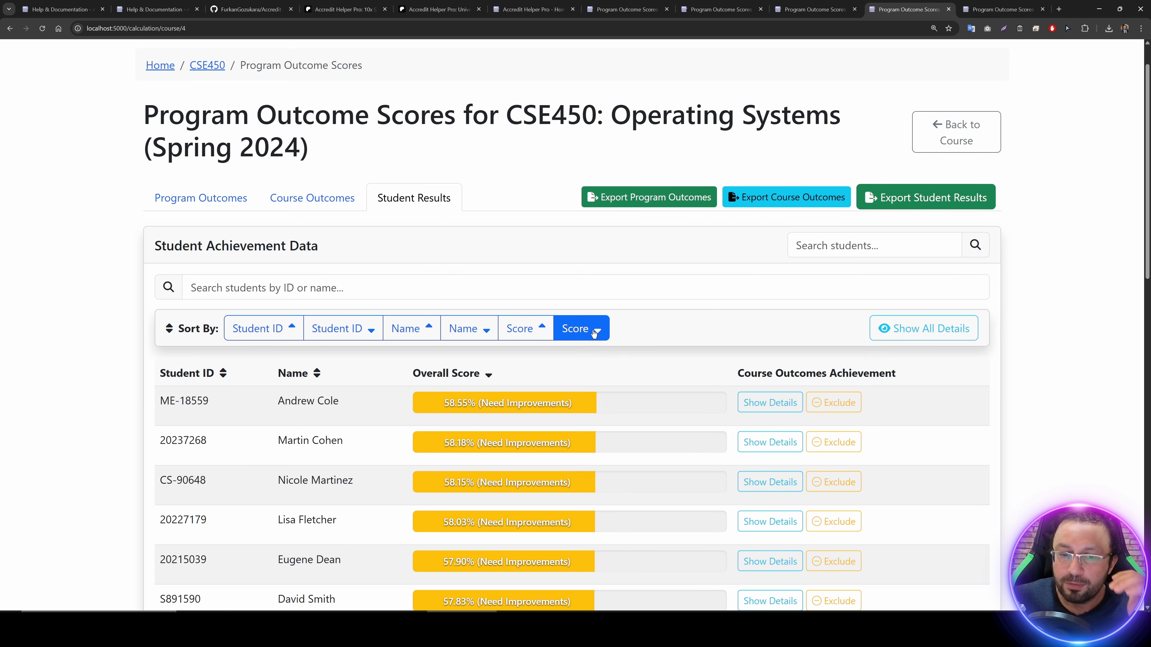
{"action": "left_click", "coordinate": [535, 332]}
{"action": "left_click", "coordinate": [582, 334]}
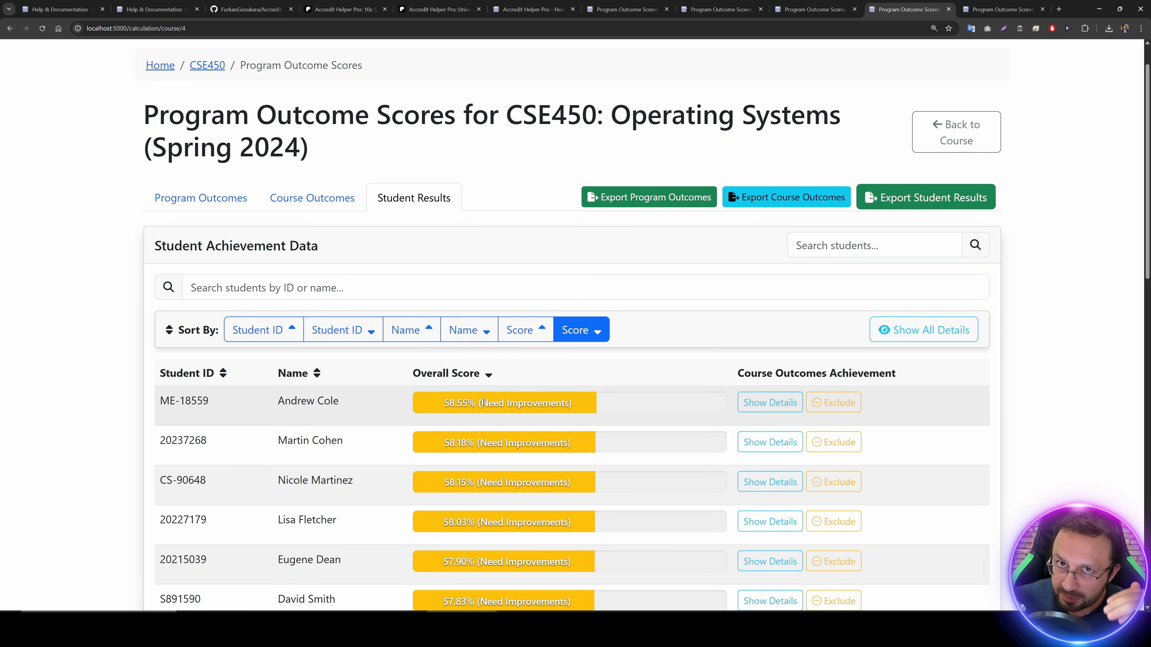
Step: Export the student results, widen the Overall Weighted Score column in Excel, select its scores, and return to the browser
{"action": "left_click", "coordinate": [884, 205]}
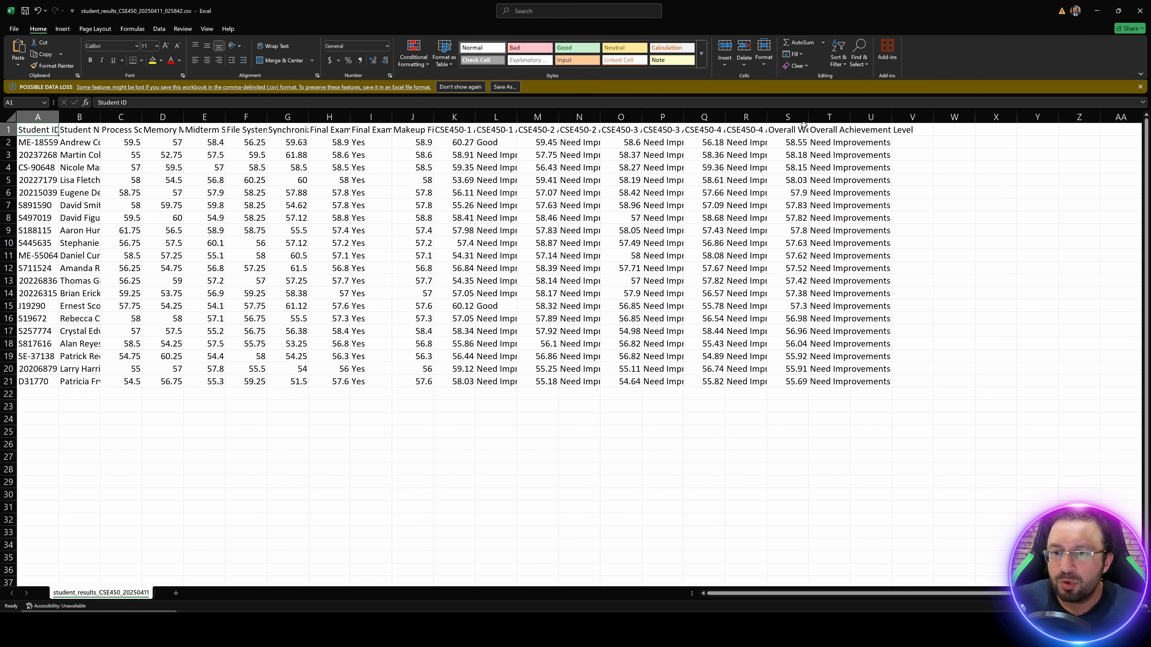
{"action": "double_click", "coordinate": [808, 117]}
{"action": "left_click_drag", "start_coordinate": [820, 145], "coordinate": [860, 402]}
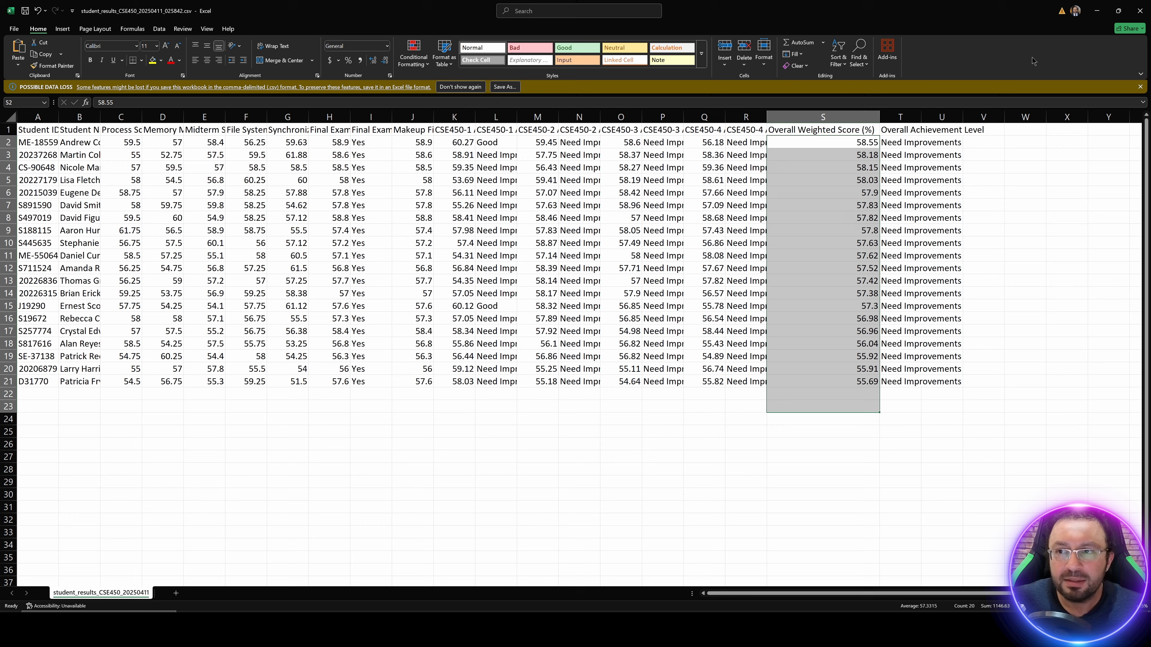
{"action": "left_click", "coordinate": [1101, 8]}
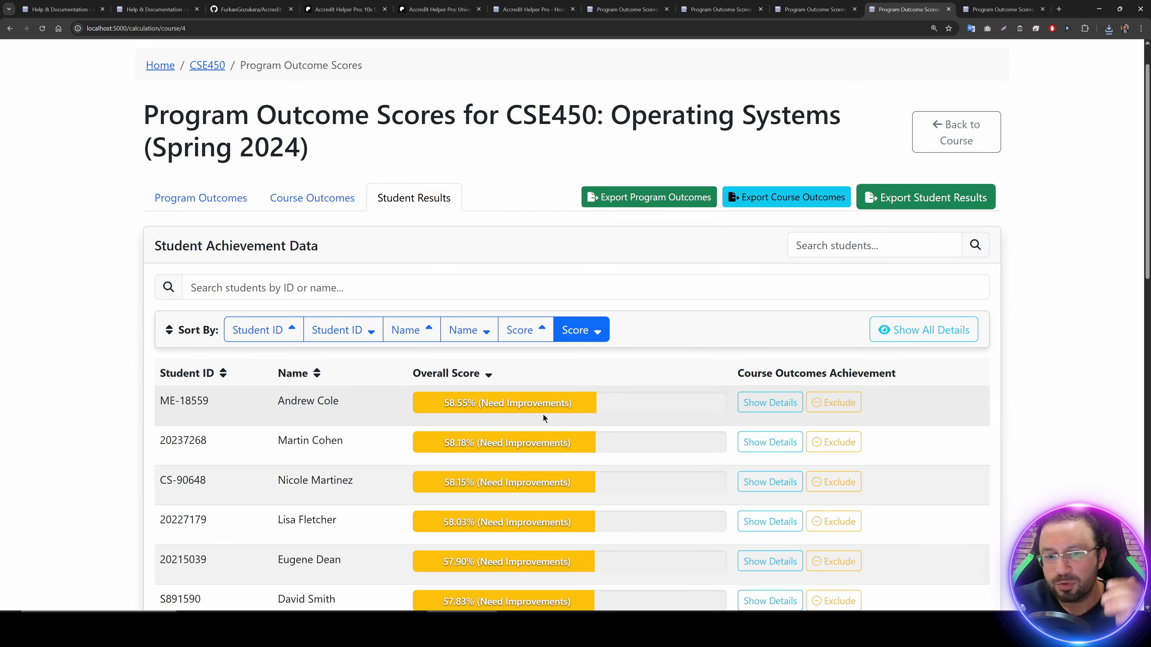
Step: Search the student achievement data by part of a student's first name, and clear the search
{"action": "left_click", "coordinate": [259, 330]}
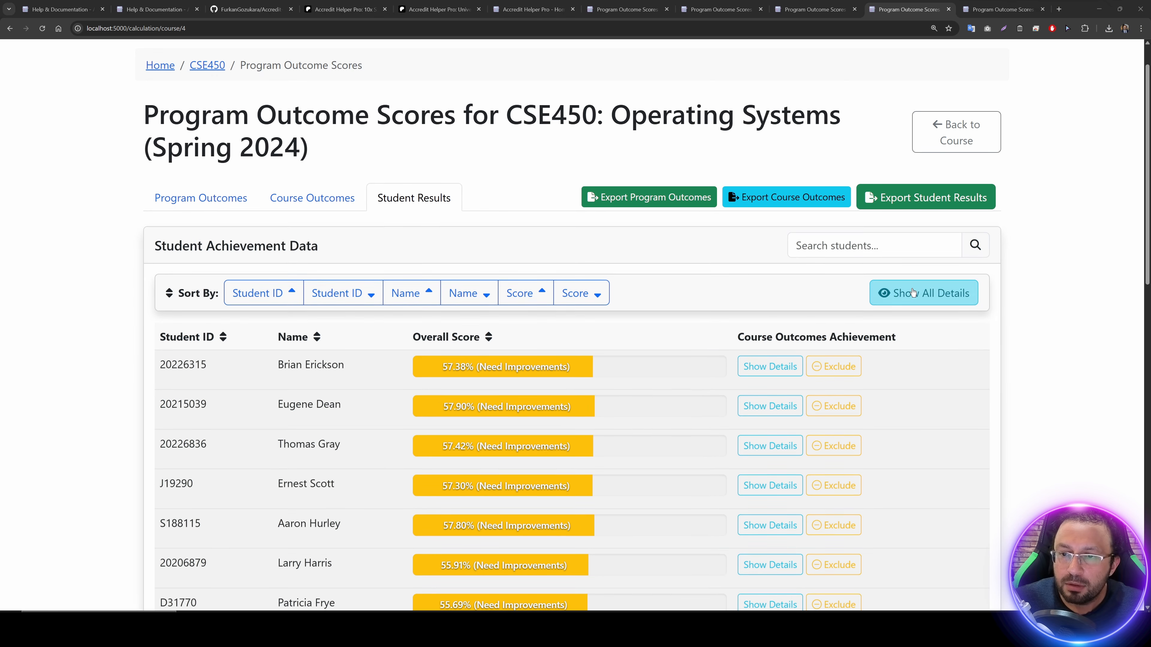
{"action": "left_click", "coordinate": [863, 247]}
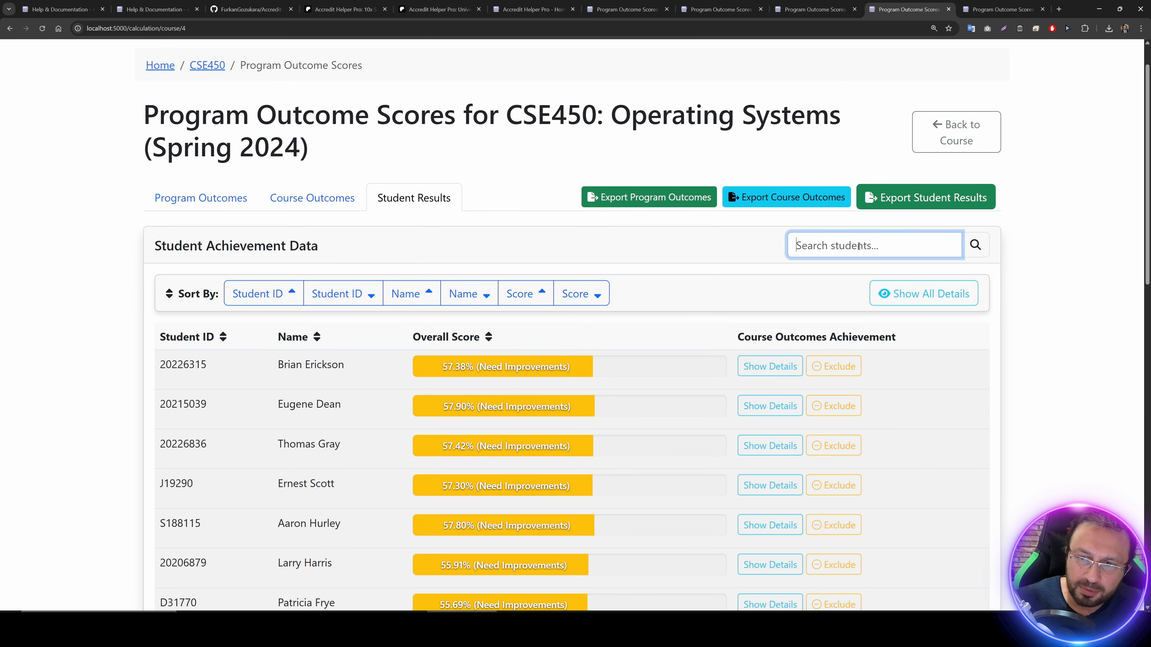
{"action": "type", "text": "bria"}
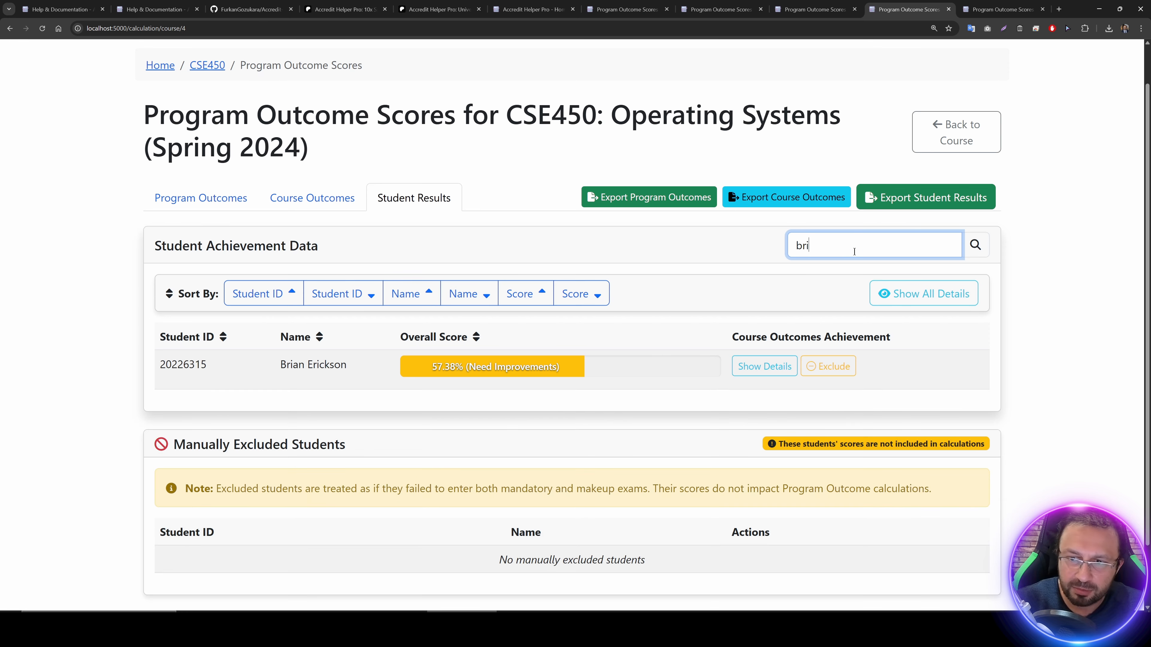
{"action": "key", "text": "BackSpace"}
{"action": "key", "text": "BackSpace"}
{"action": "key", "text": "BackSpace"}
{"action": "key", "text": "BackSpace"}
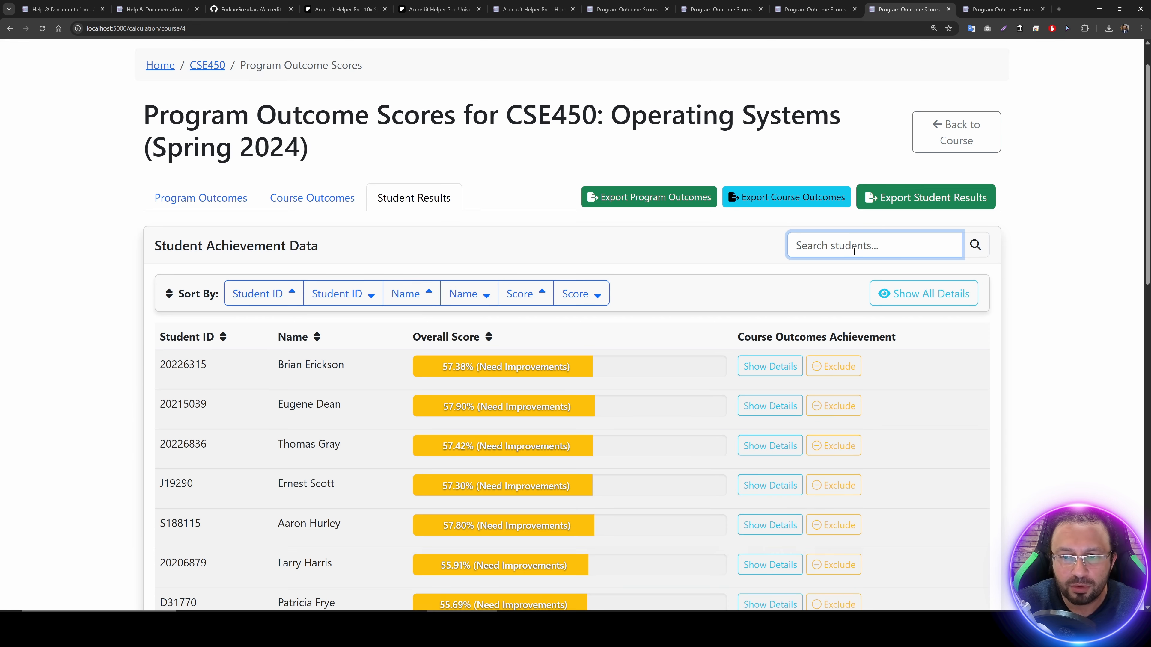
Step: Search the student achievement data by the first digits of a student ID, and empty the search field
{"action": "type", "text": "2022"}
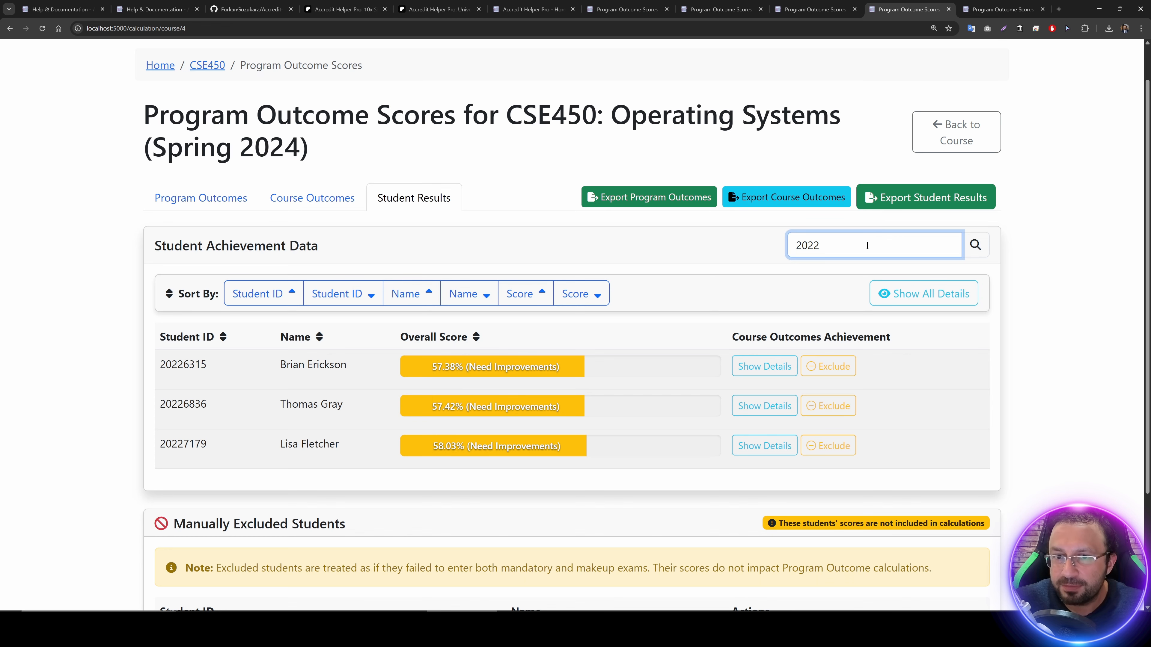
{"action": "left_click_drag", "start_coordinate": [843, 245], "coordinate": [791, 244]}
{"action": "left_click", "coordinate": [829, 245]}
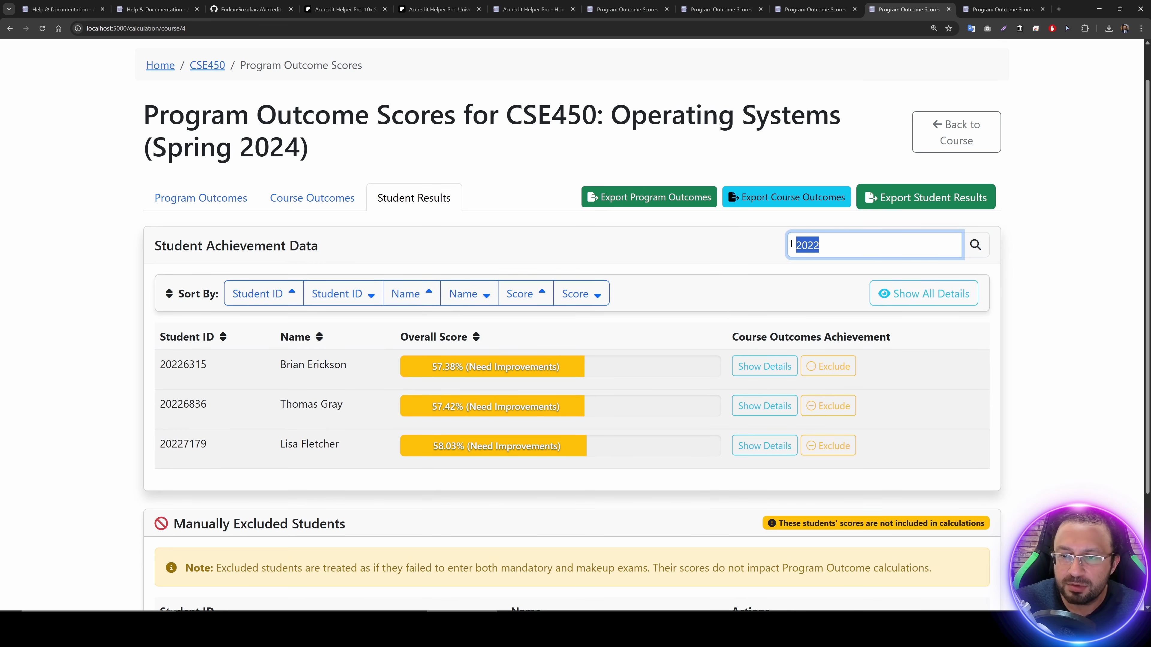
{"action": "key", "text": "BackSpace"}
Step: Toggle the outcome details of all students on and off, and do the same for the first listed student
{"action": "scroll", "coordinate": [747, 363], "scroll_direction": "down", "scroll_amount": 2}
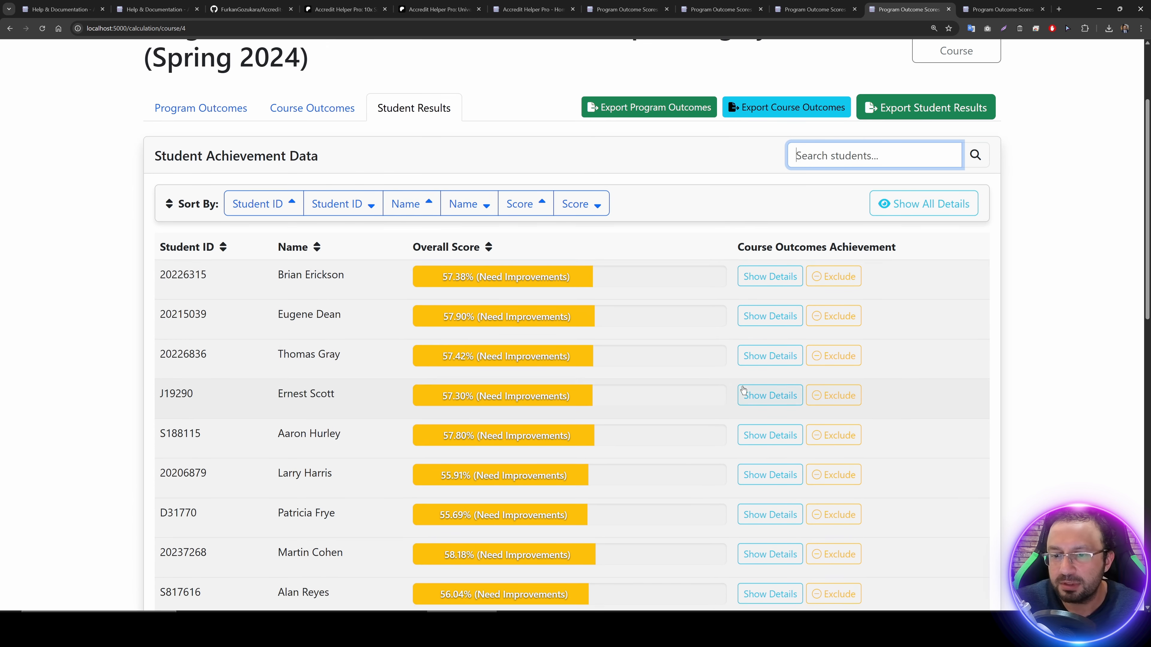
{"action": "scroll", "coordinate": [743, 390], "scroll_direction": "up", "scroll_amount": 2}
{"action": "left_click", "coordinate": [901, 293]}
{"action": "left_click", "coordinate": [903, 295]}
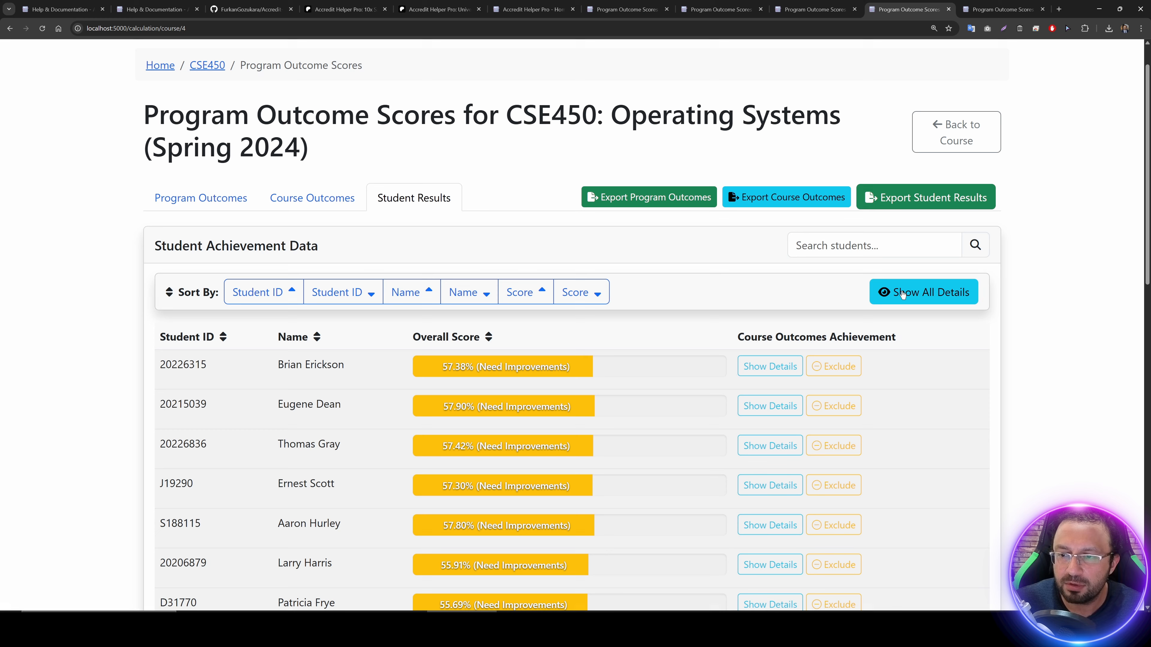
{"action": "left_click", "coordinate": [770, 366]}
{"action": "left_click", "coordinate": [770, 366]}
Step: Exclude the last two students in the achievement list from the CSE450 calculations
{"action": "scroll", "coordinate": [696, 350], "scroll_direction": "down", "scroll_amount": 5}
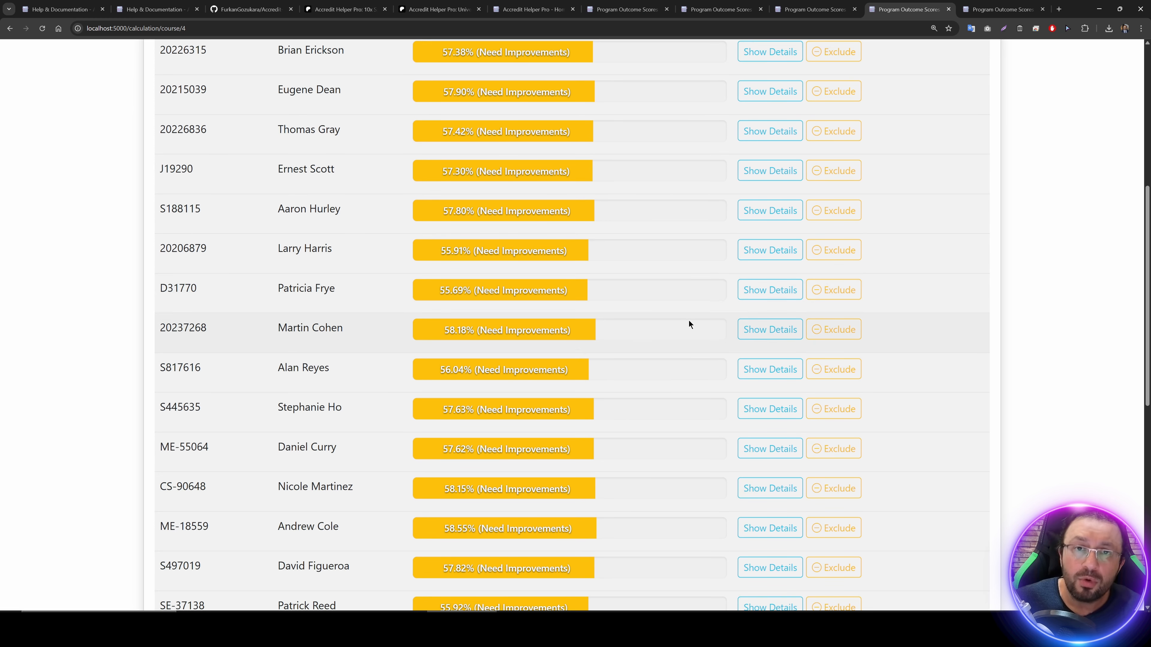
{"action": "scroll", "coordinate": [675, 313], "scroll_direction": "down", "scroll_amount": 7}
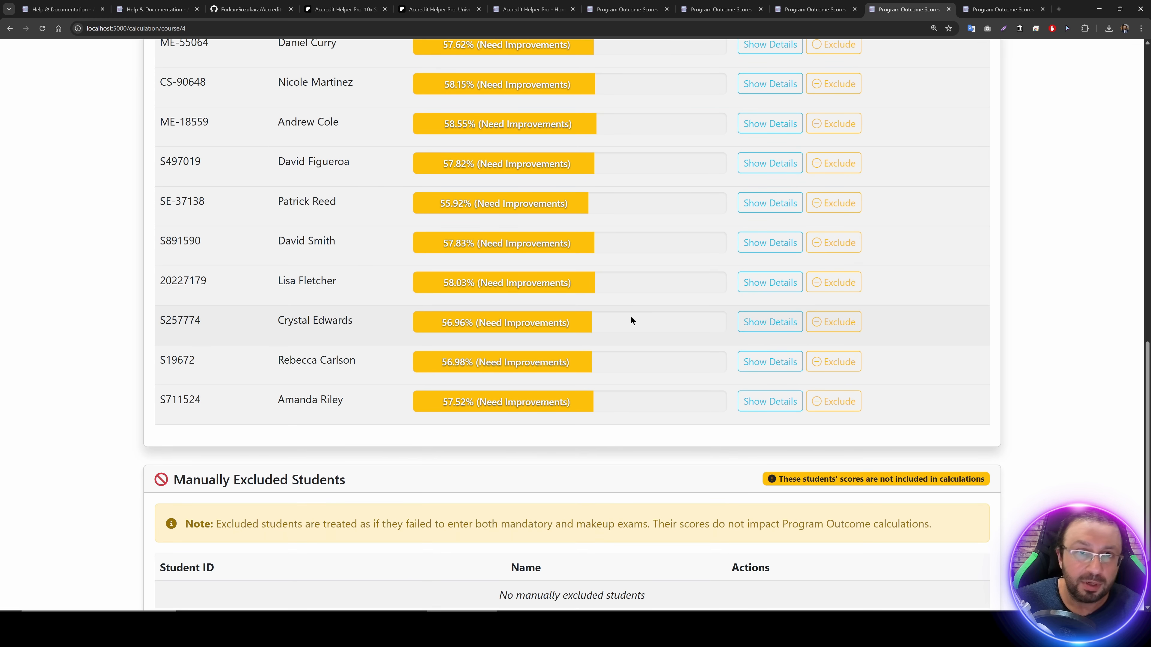
{"action": "left_click", "coordinate": [825, 402]}
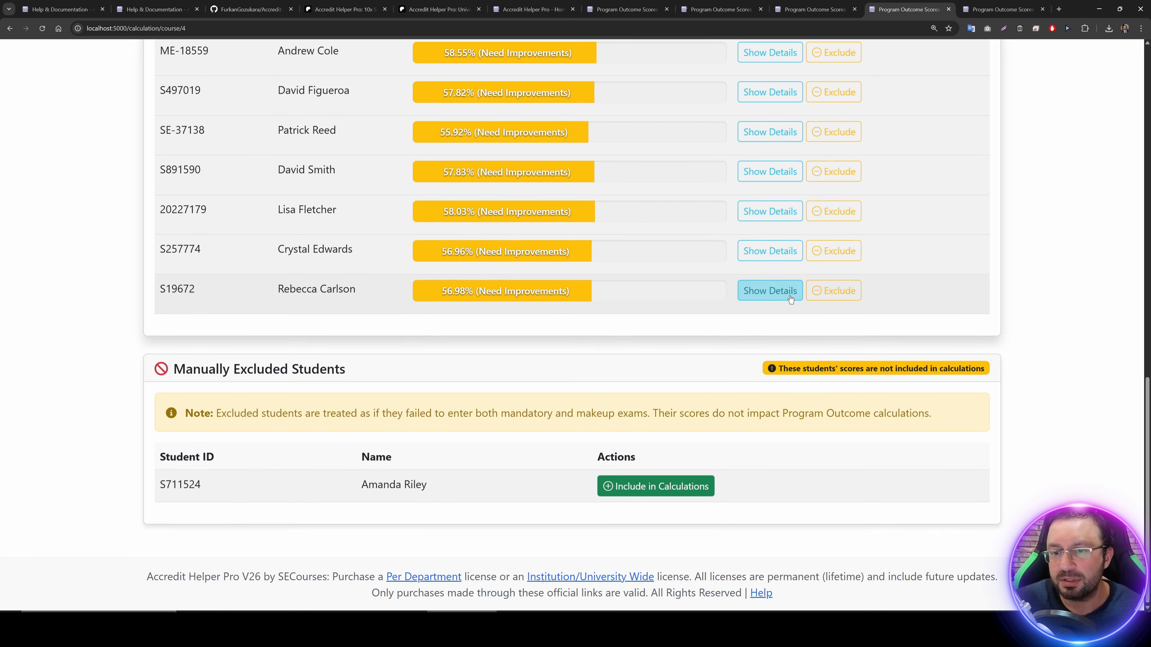
{"action": "left_click", "coordinate": [833, 292]}
{"action": "scroll", "coordinate": [584, 361], "scroll_direction": "up", "scroll_amount": 15}
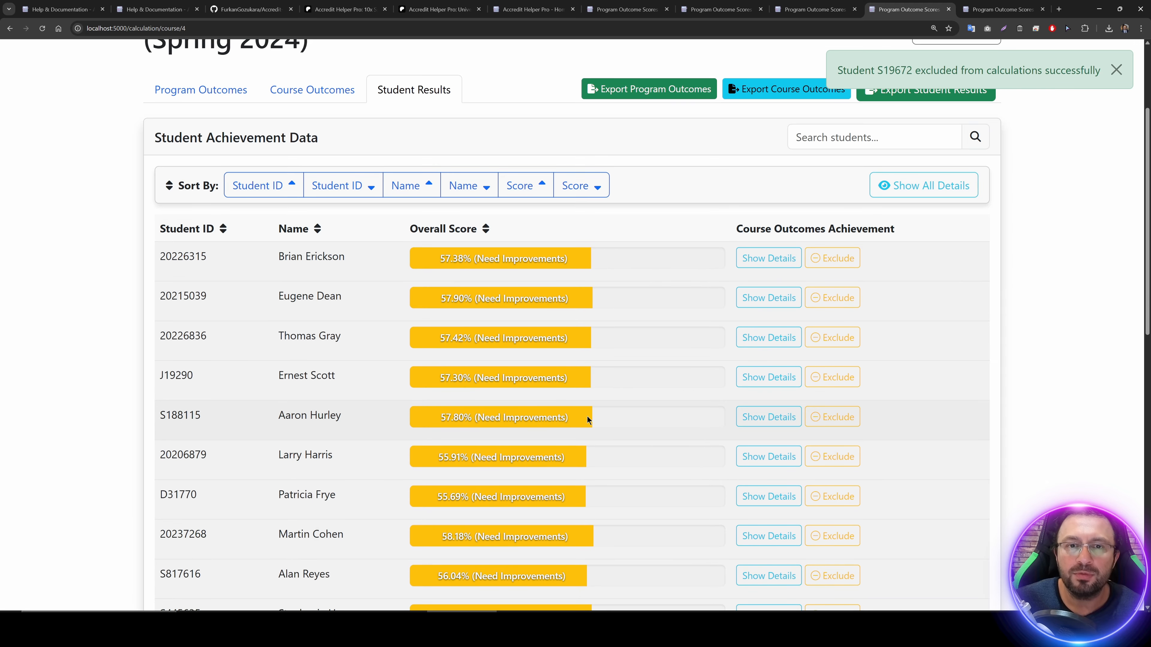
Step: Visit the all-courses analysis and the program outcomes list, and open the CSE450 Operating Systems course from the course list
{"action": "left_click", "coordinate": [509, 67]}
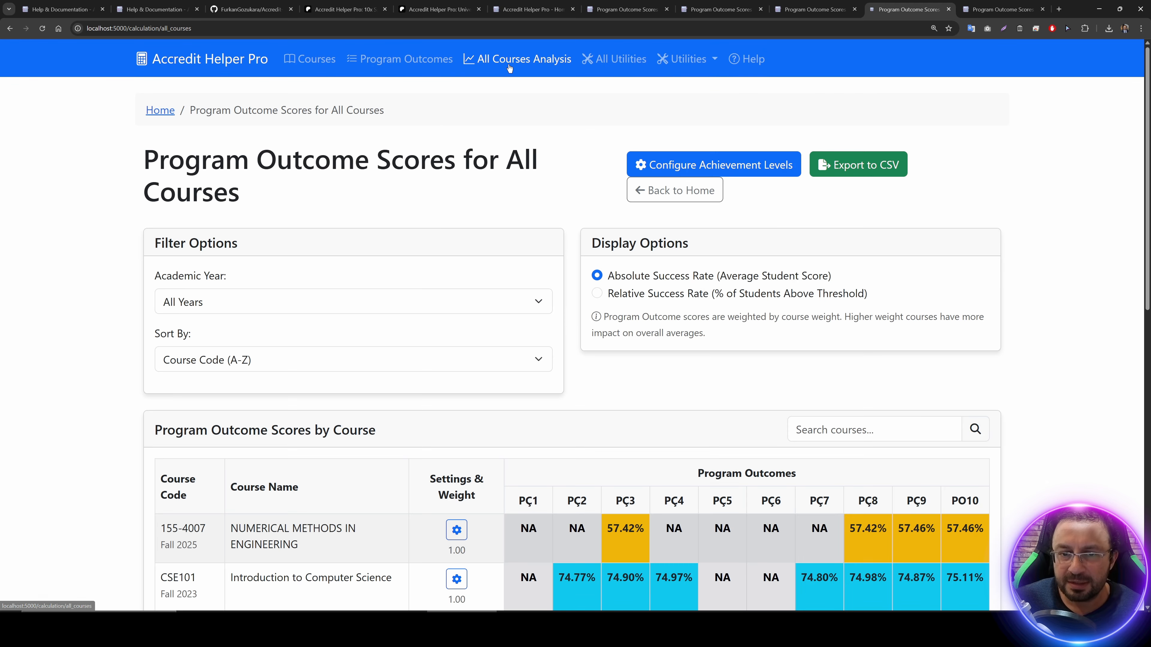
{"action": "left_click", "coordinate": [405, 66]}
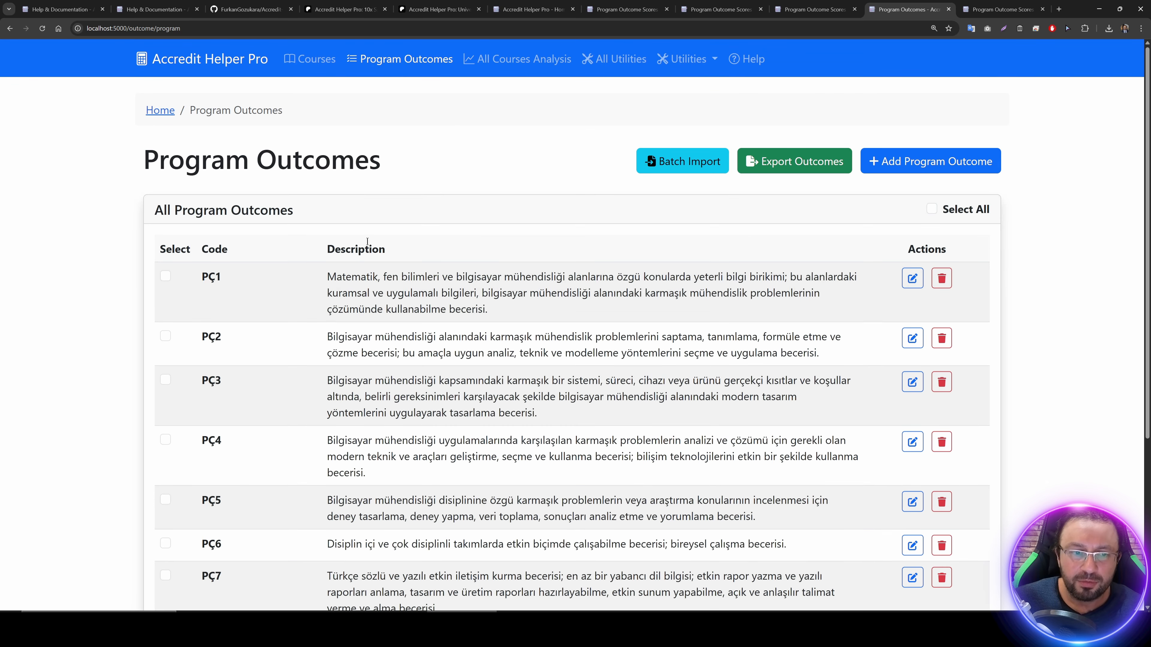
{"action": "left_click", "coordinate": [319, 60]}
{"action": "left_click", "coordinate": [465, 364]}
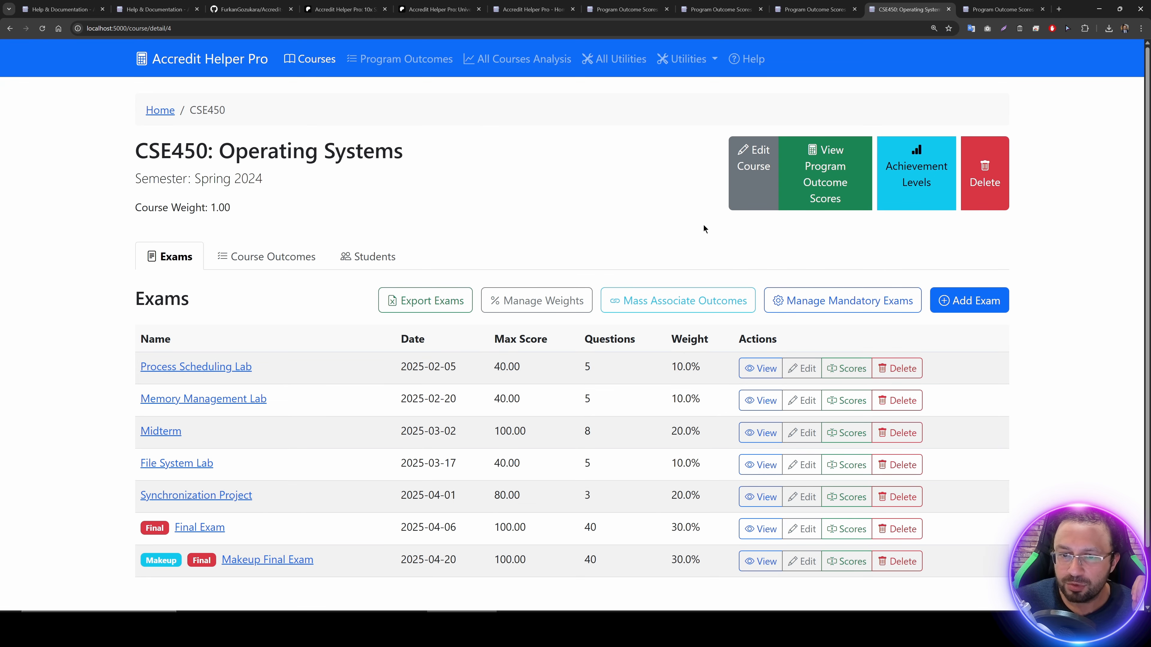
Step: Exclude the first student in the course's student list from calculations, and include that student again
{"action": "left_click", "coordinate": [366, 257]}
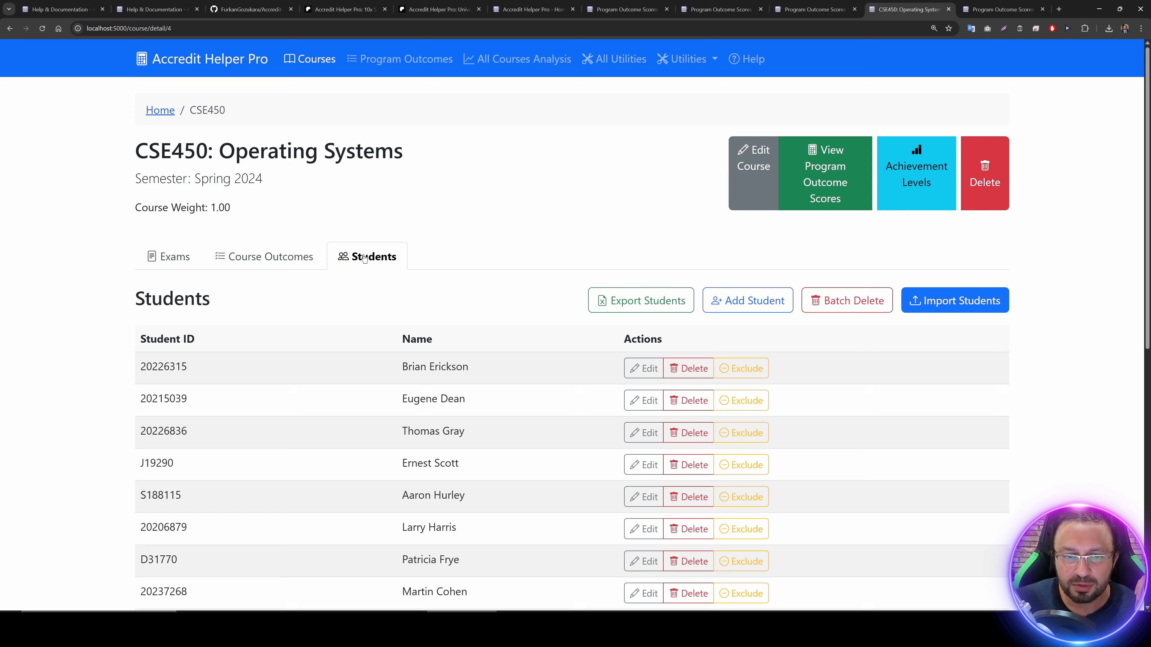
{"action": "left_click", "coordinate": [742, 370]}
{"action": "left_click", "coordinate": [751, 368]}
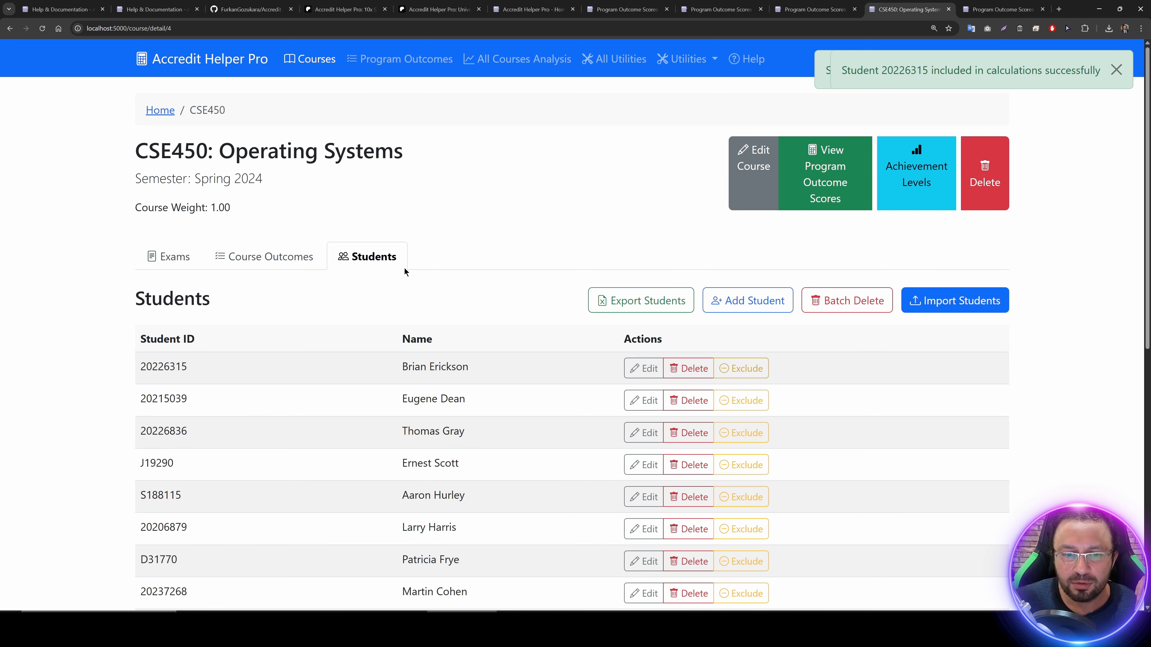
Step: Open the CSE450 program outcome scores and exclude the first student in the student results from the calculations
{"action": "left_click", "coordinate": [825, 174]}
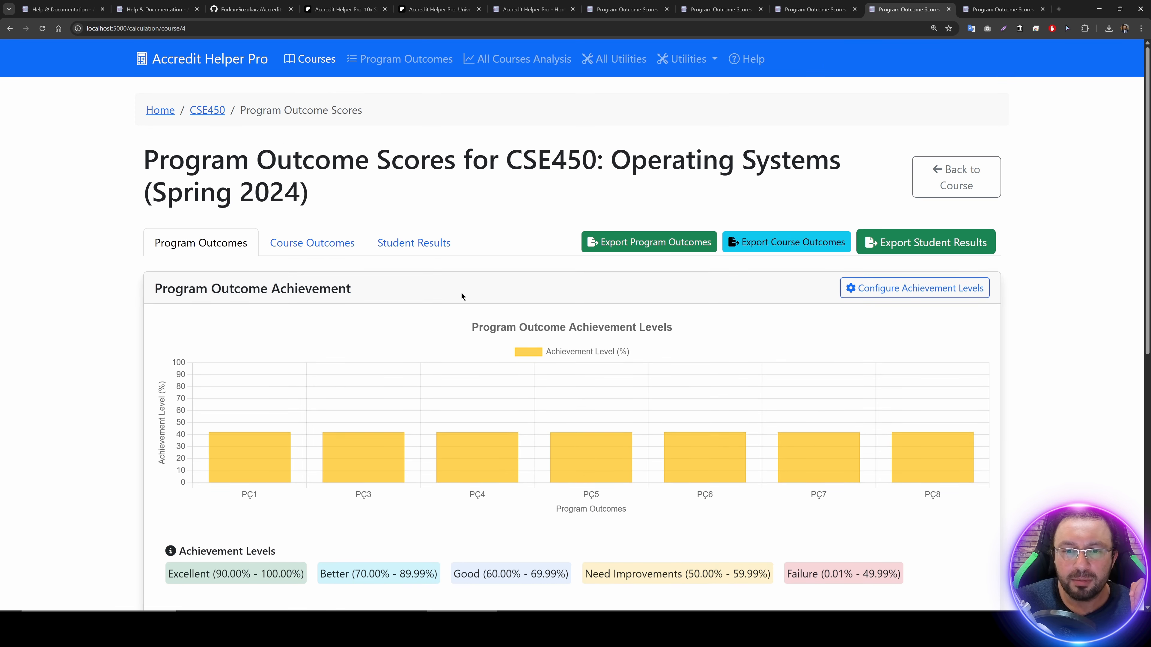
{"action": "left_click", "coordinate": [400, 240]}
{"action": "scroll", "coordinate": [757, 255], "scroll_direction": "down", "scroll_amount": 4}
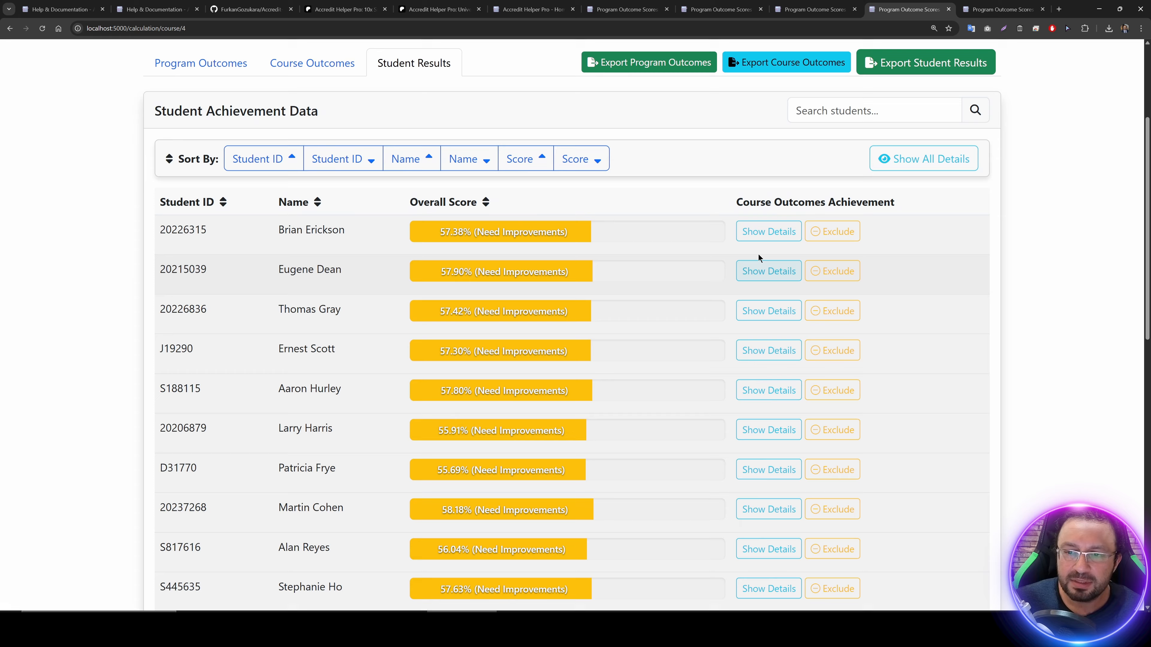
{"action": "left_click", "coordinate": [848, 233]}
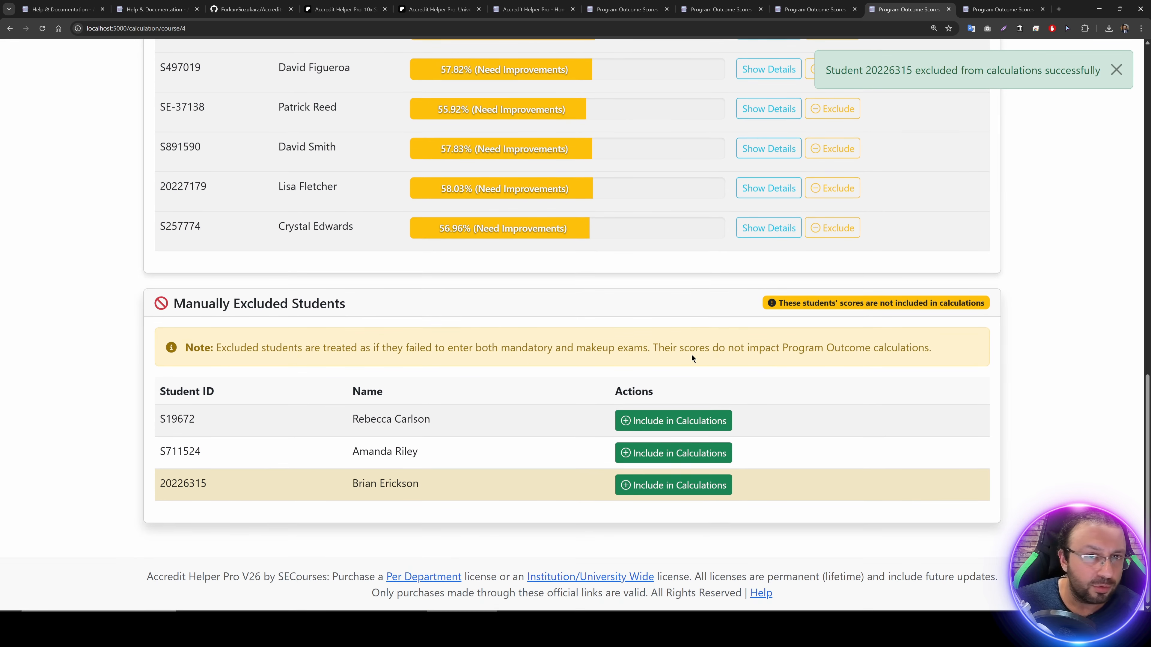
{"action": "scroll", "coordinate": [686, 357], "scroll_direction": "up", "scroll_amount": 15}
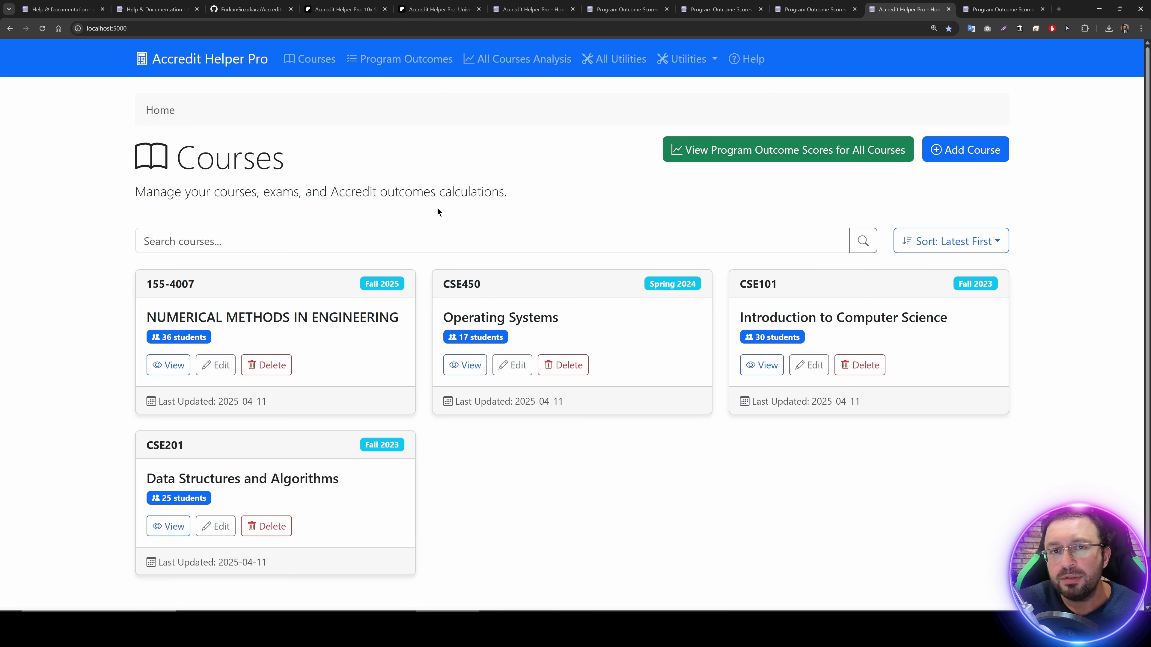
Step: Highlight the application's version number in the footer of the course list page
{"action": "scroll", "coordinate": [447, 206], "scroll_direction": "down", "scroll_amount": 2}
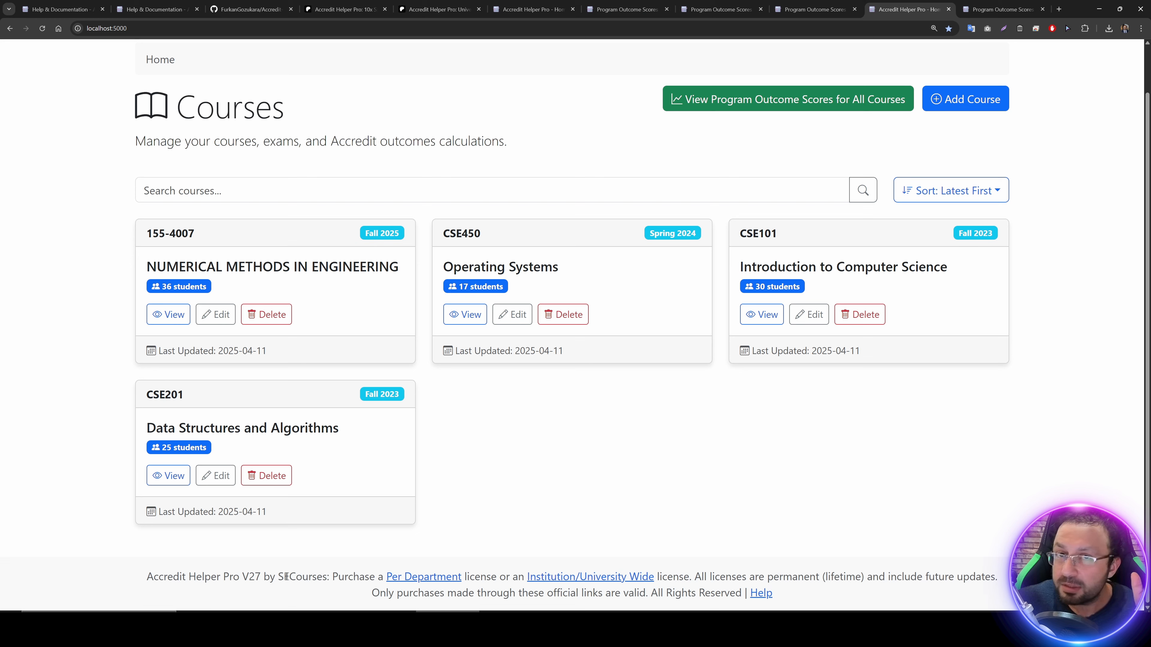
{"action": "left_click_drag", "start_coordinate": [261, 580], "coordinate": [244, 577]}
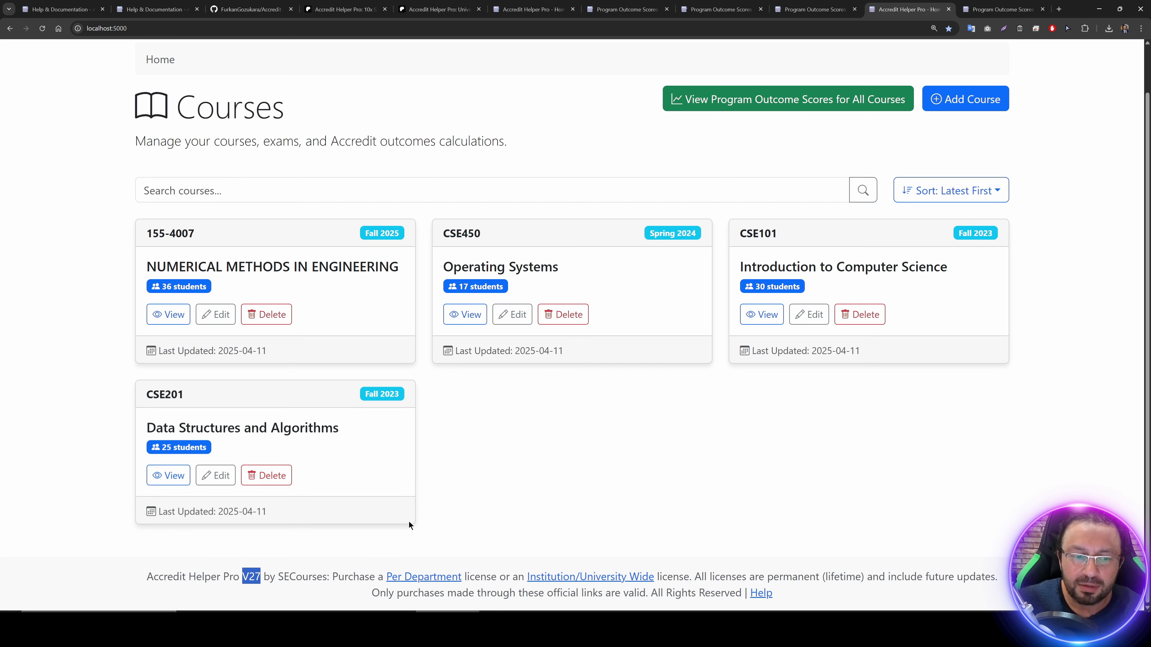
{"action": "left_click_drag", "start_coordinate": [262, 580], "coordinate": [245, 581]}
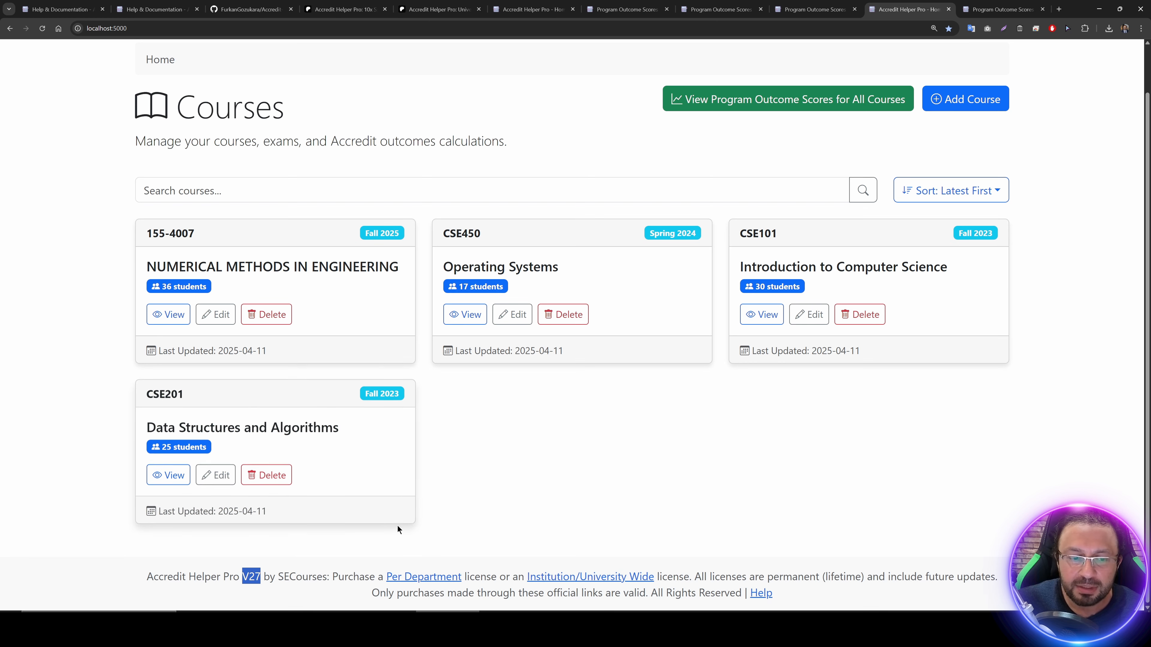
{"action": "scroll", "coordinate": [449, 511], "scroll_direction": "up", "scroll_amount": 1}
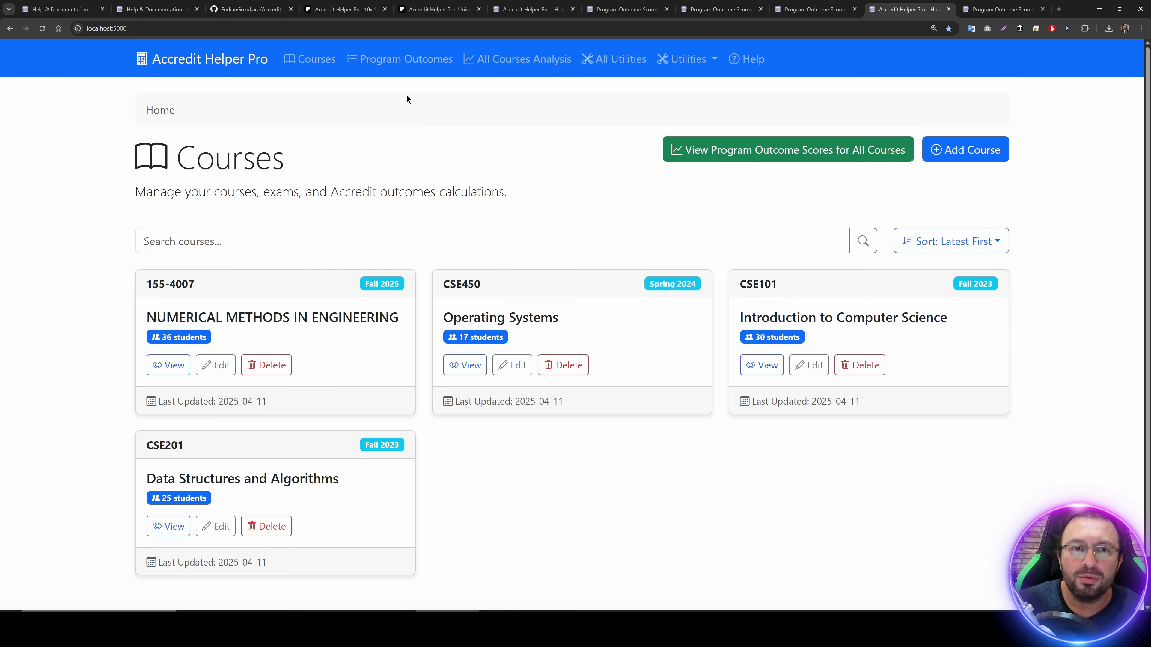
Step: Open the help documentation and view its Contact & Support section
{"action": "left_click", "coordinate": [737, 61]}
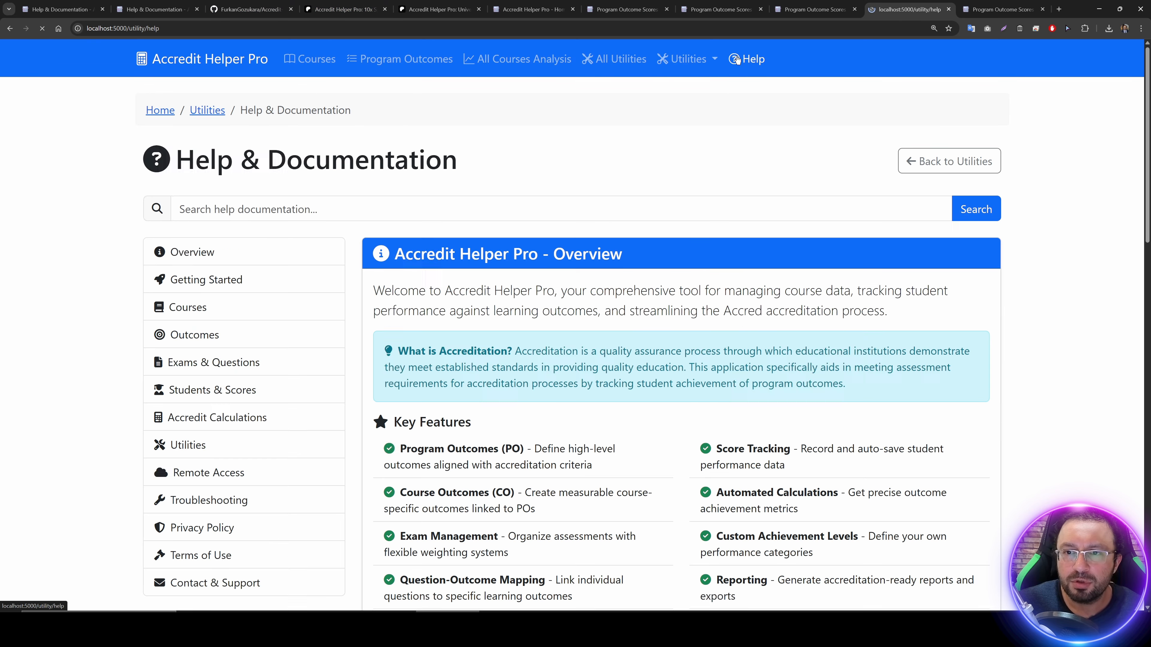
{"action": "scroll", "coordinate": [564, 216], "scroll_direction": "down", "scroll_amount": 4}
{"action": "left_click", "coordinate": [215, 398]}
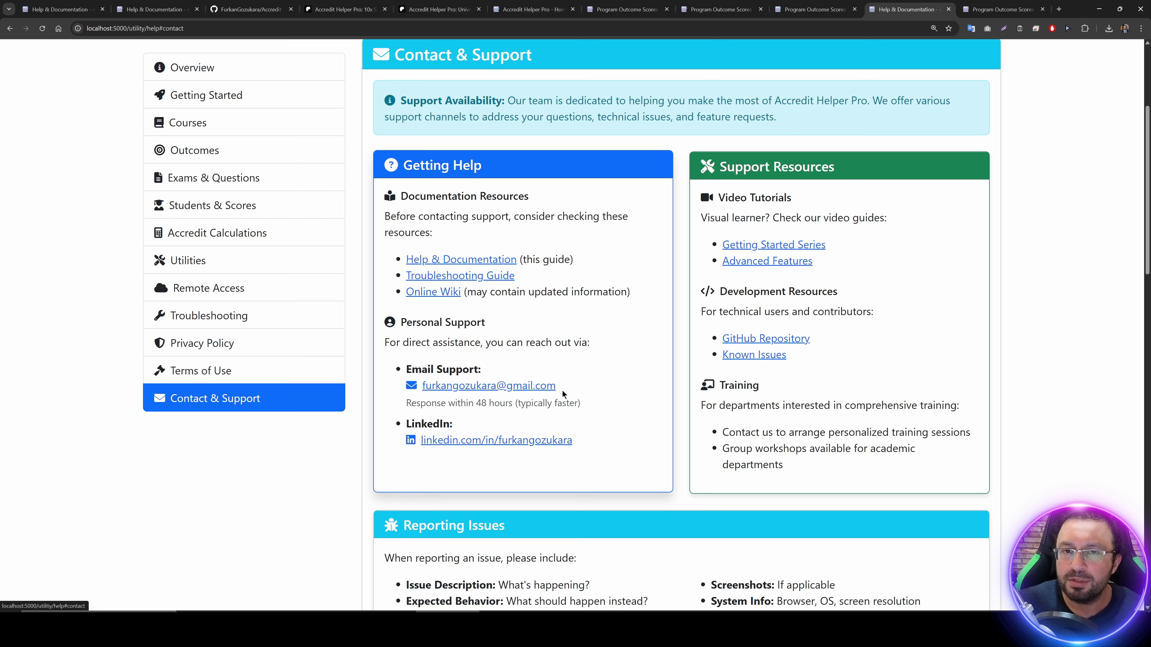
{"action": "scroll", "coordinate": [562, 394], "scroll_direction": "up", "scroll_amount": 4}
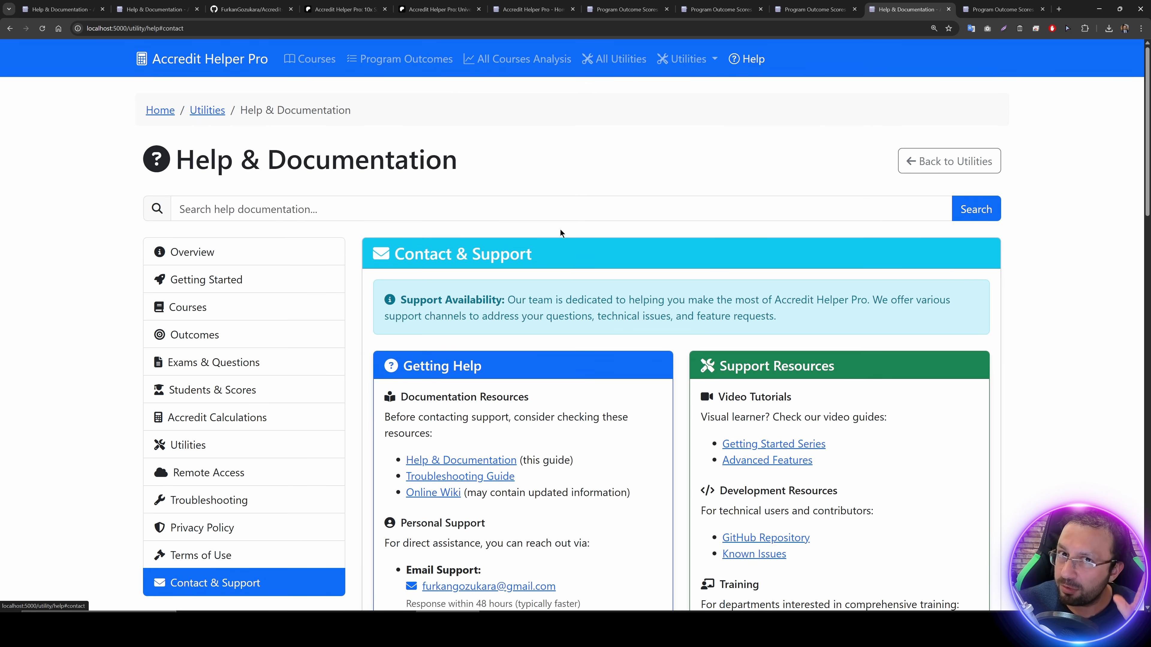